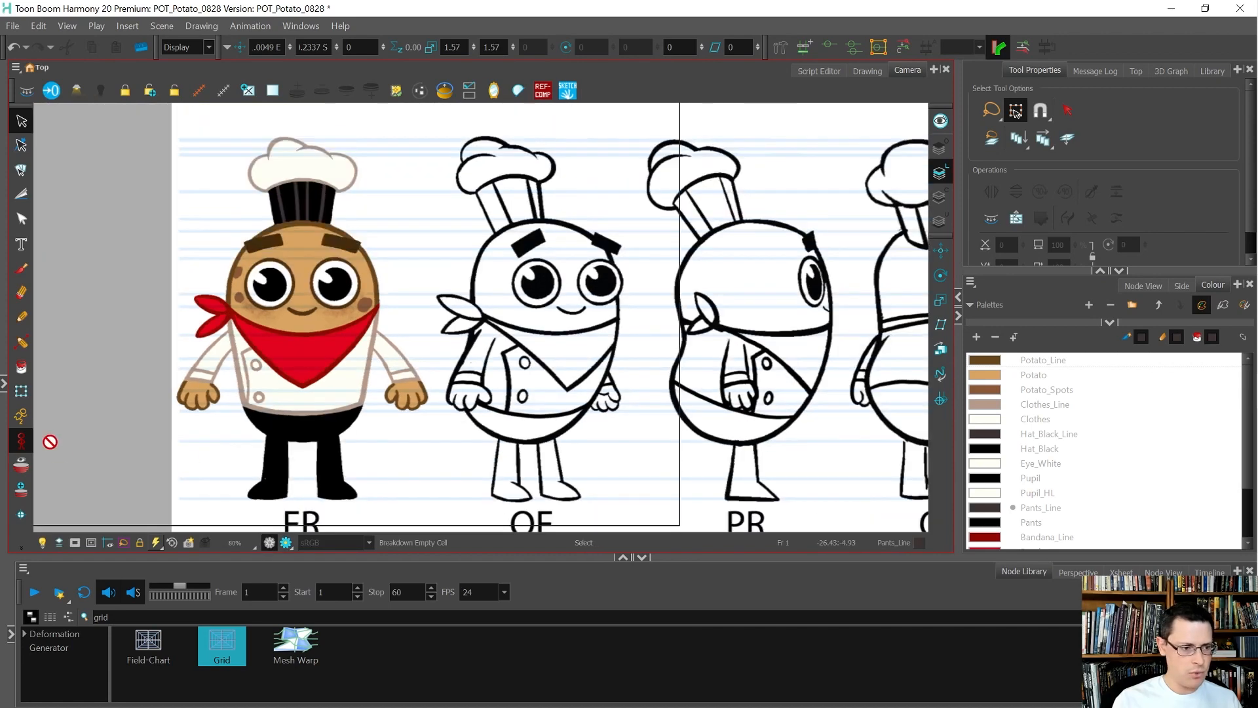
Reveal the hidden side panel, widen it, and bring the final Composite node into view in the node network
left_click(5, 387)
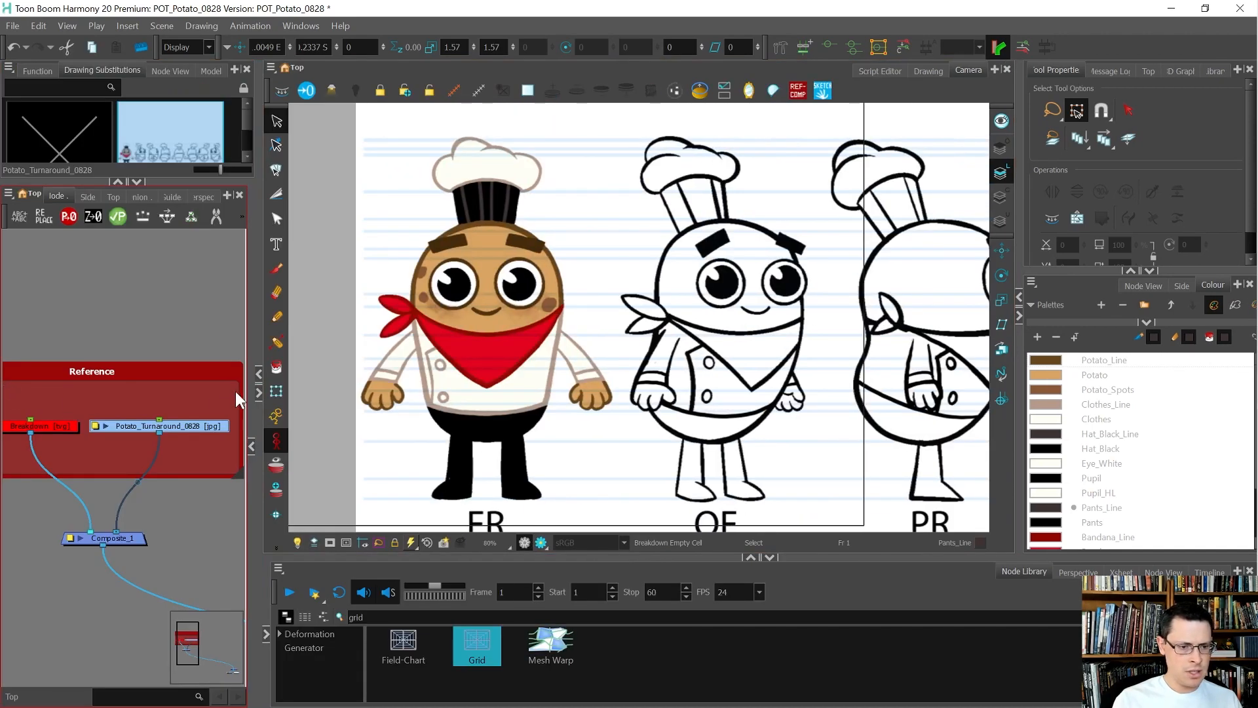
left_click_drag(258, 349, 392, 333)
scroll(69, 414, "down", 5)
scroll(177, 500, "up", 5)
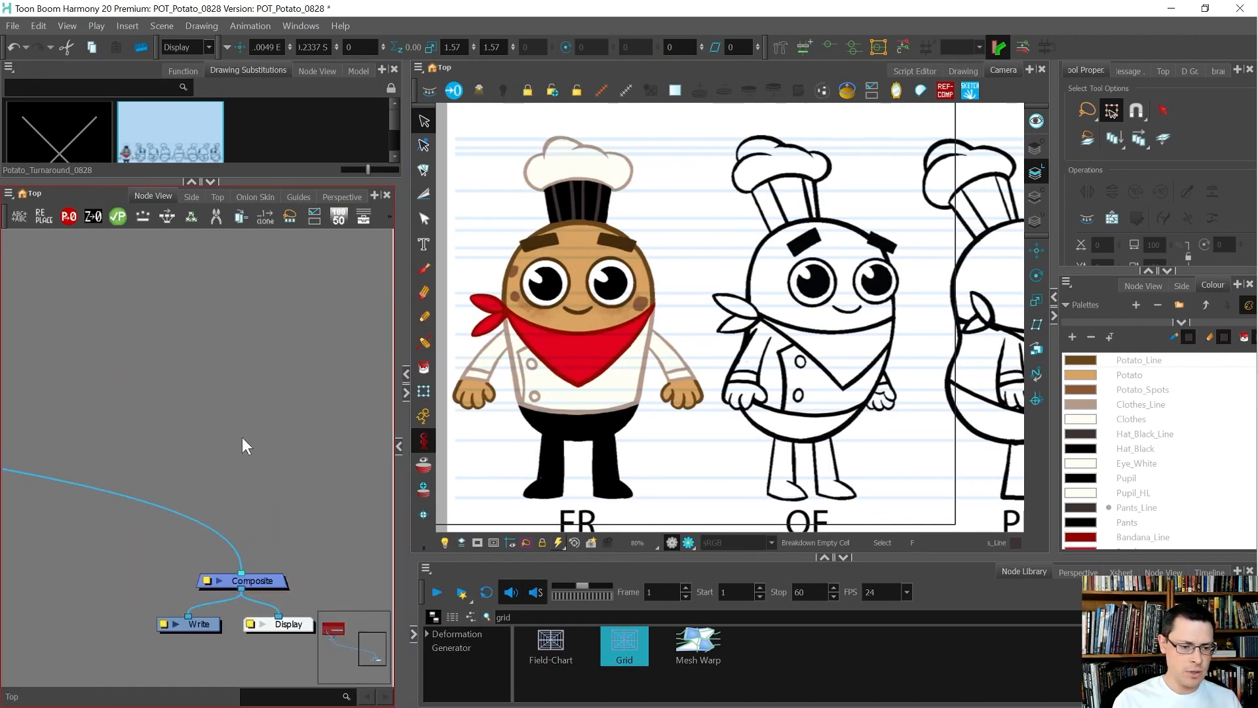
Add a drawing layer named Trace and connect it to the final Composite, ordered in front of the reference connection
left_click(223, 447)
key("ctrl+r")
type("Trace")
left_click(577, 414)
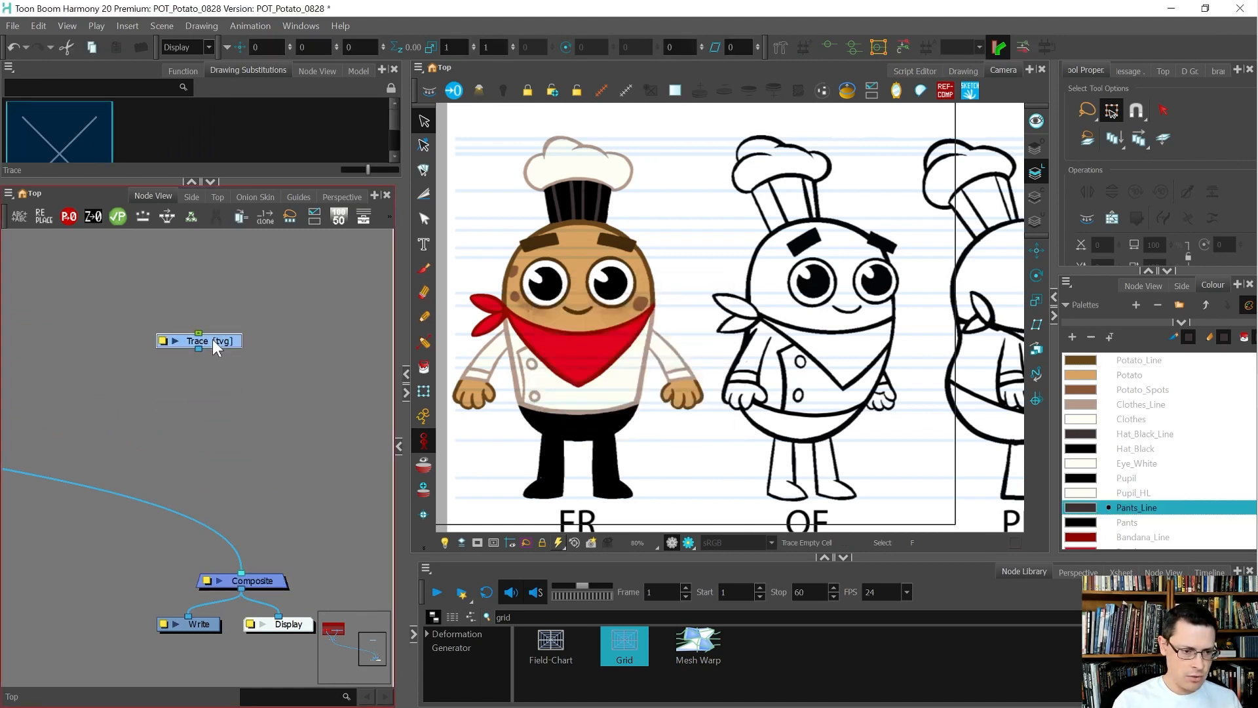
mouse_move(198, 348)
left_mouse_down()
mouse_move(304, 583)
mouse_move(250, 557)
mouse_move(255, 572)
left_mouse_up()
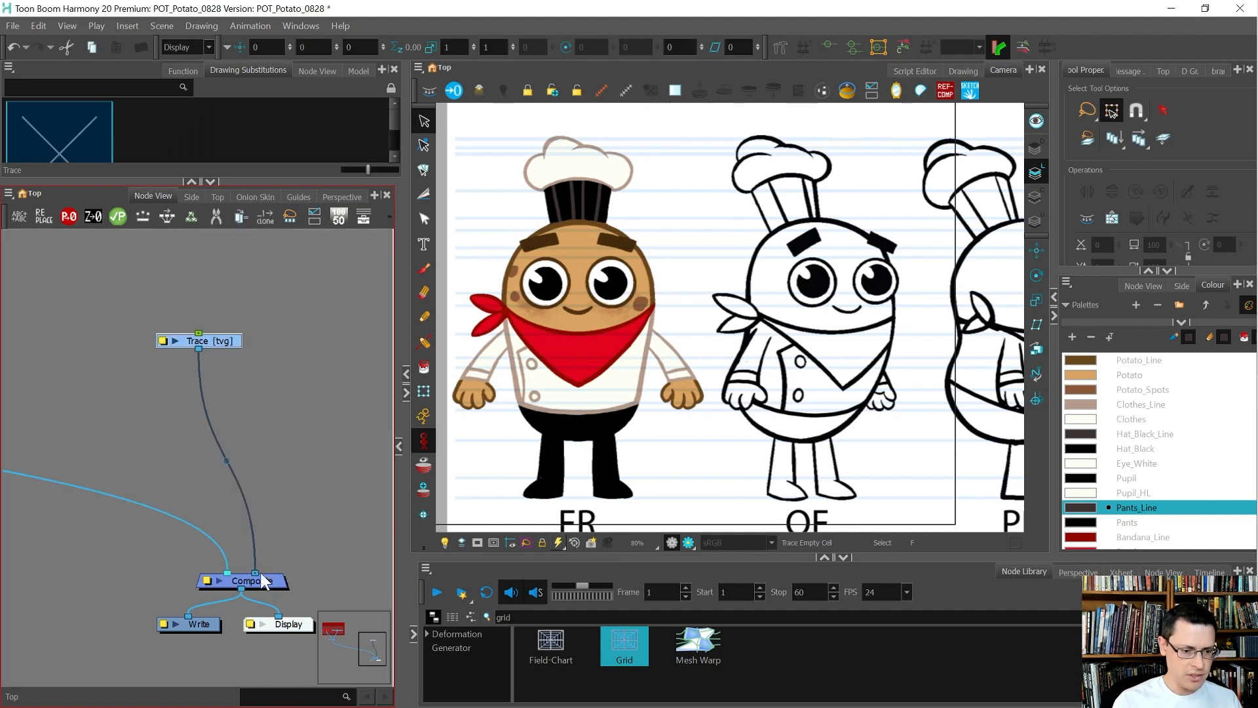
left_click_drag(253, 570, 225, 561)
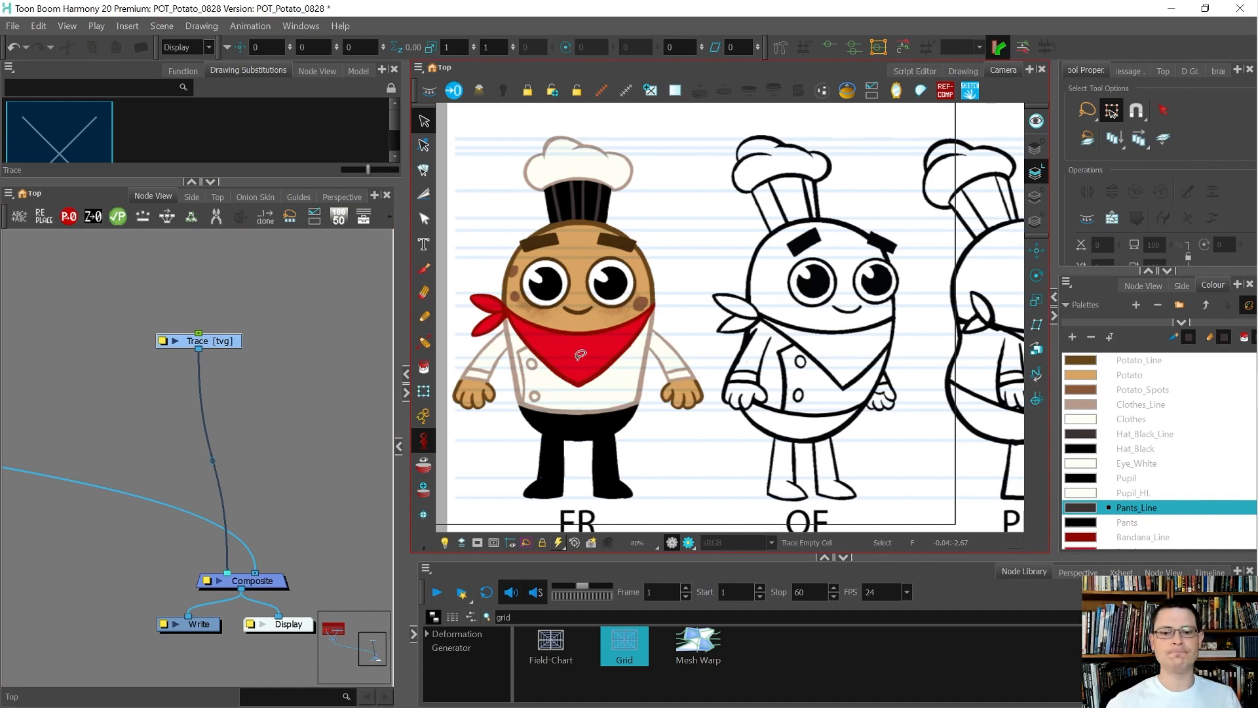
Activate the Pencil tool and resize the surrounding panels so its properties and size presets are visible
key("alt+slash")
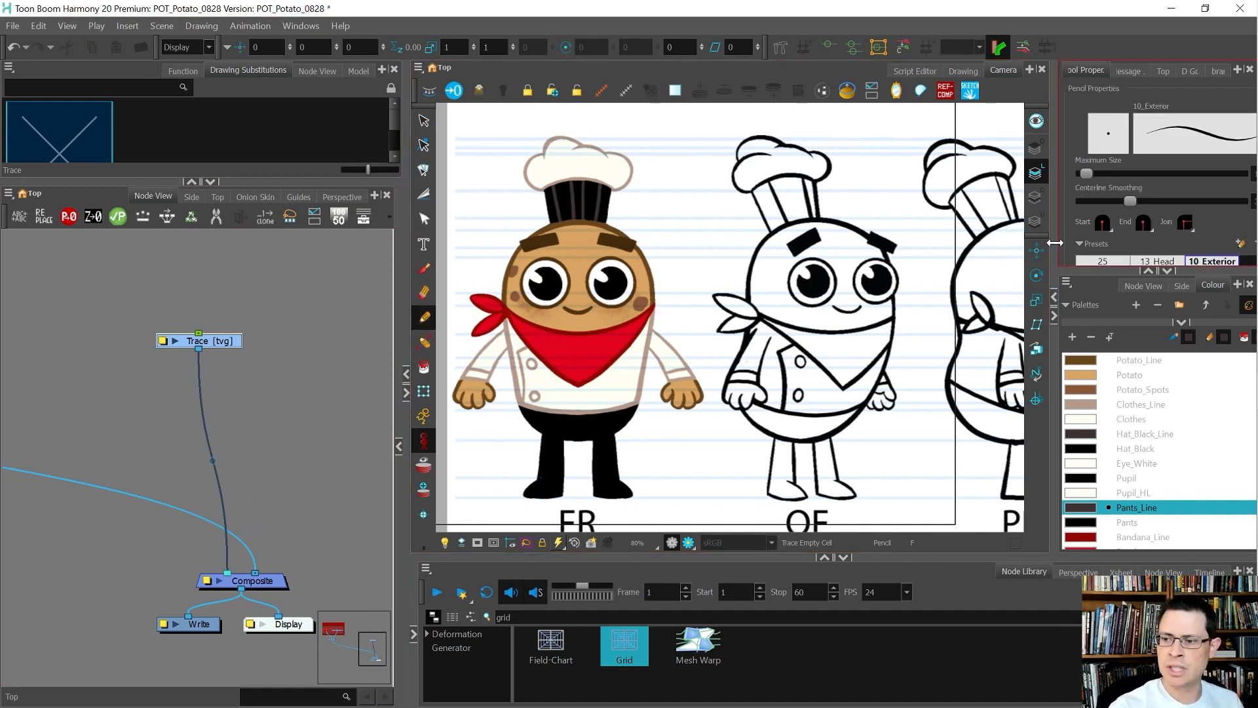
left_click_drag(1056, 247, 960, 249)
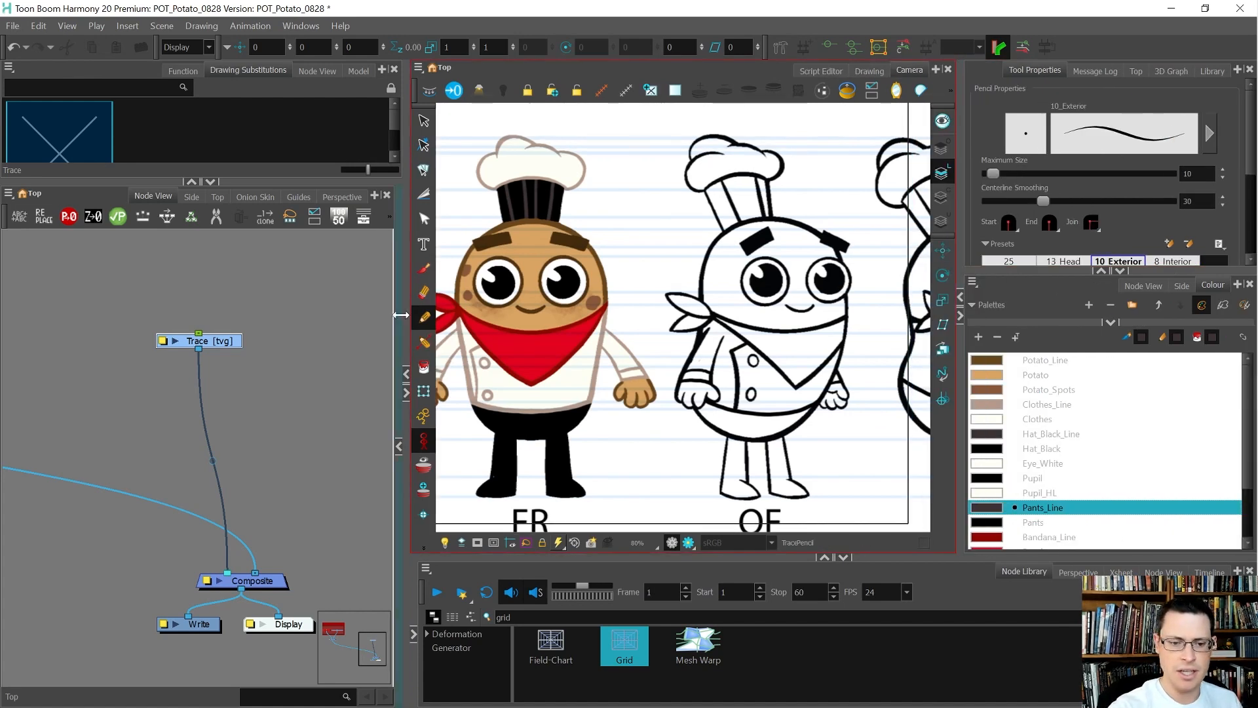
left_click_drag(406, 303, 317, 306)
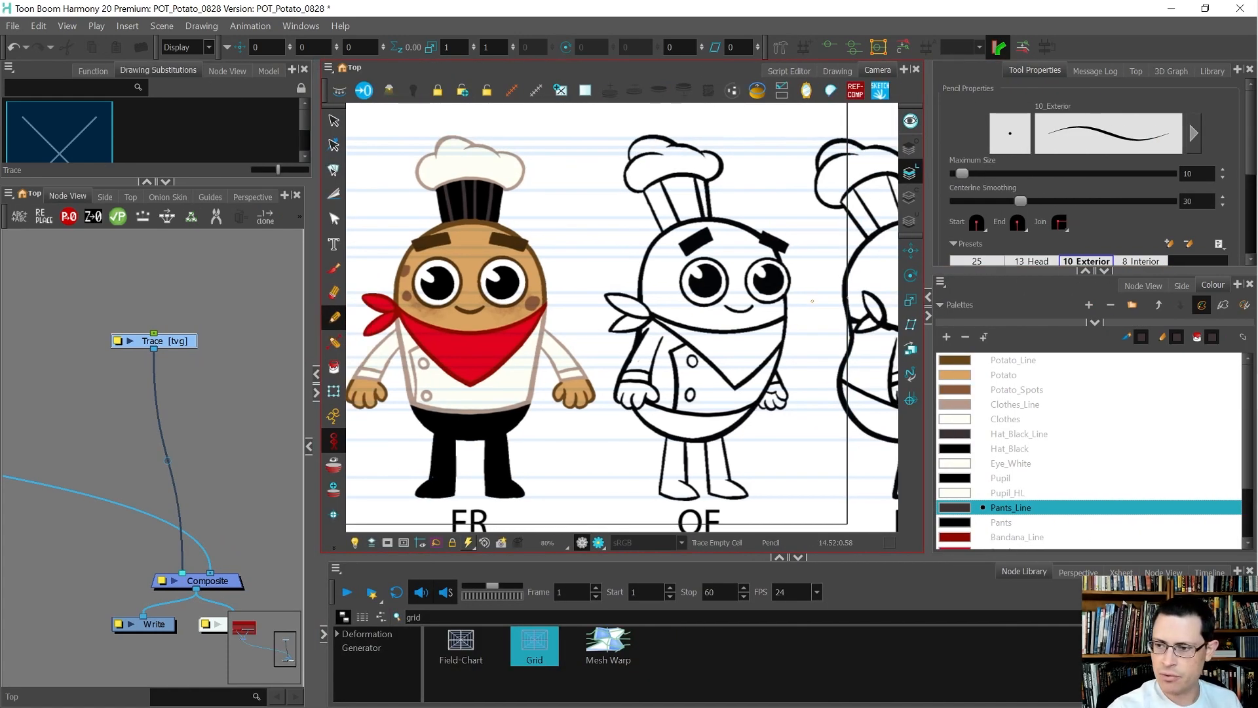
left_click_drag(986, 268, 986, 310)
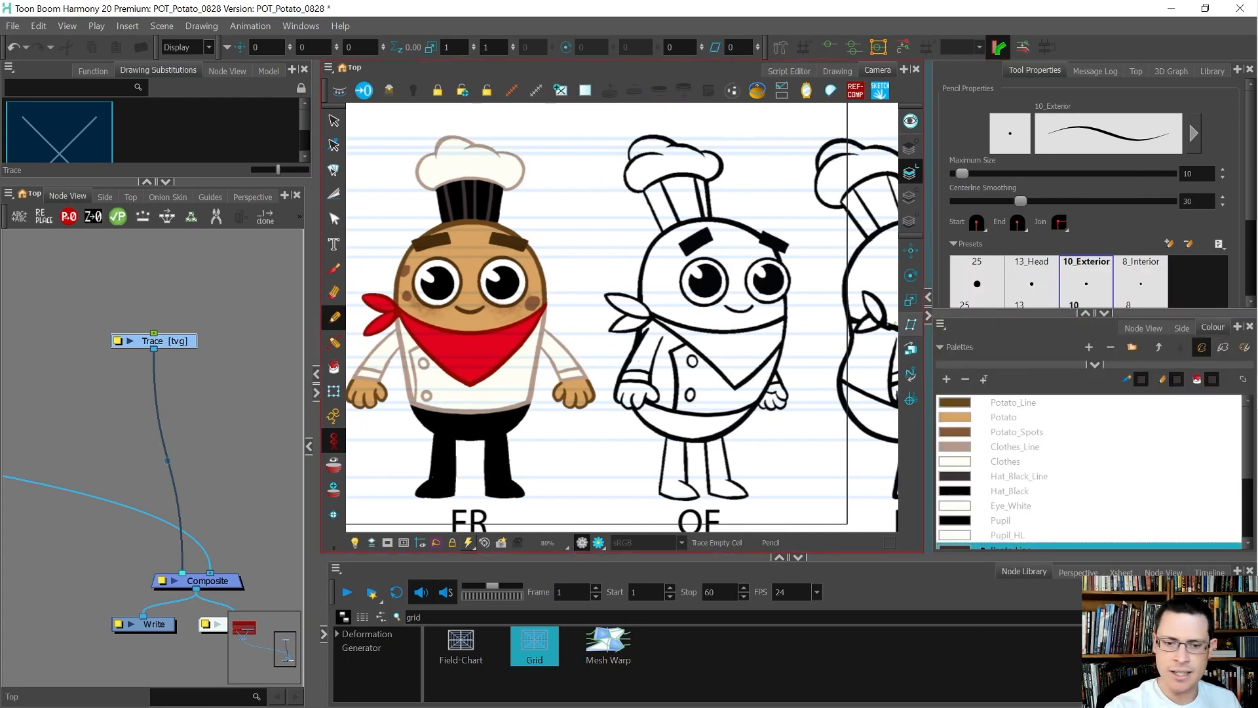
scroll(539, 319, "up", 3)
scroll(539, 318, "up", 1)
left_click_drag(580, 329, 544, 485)
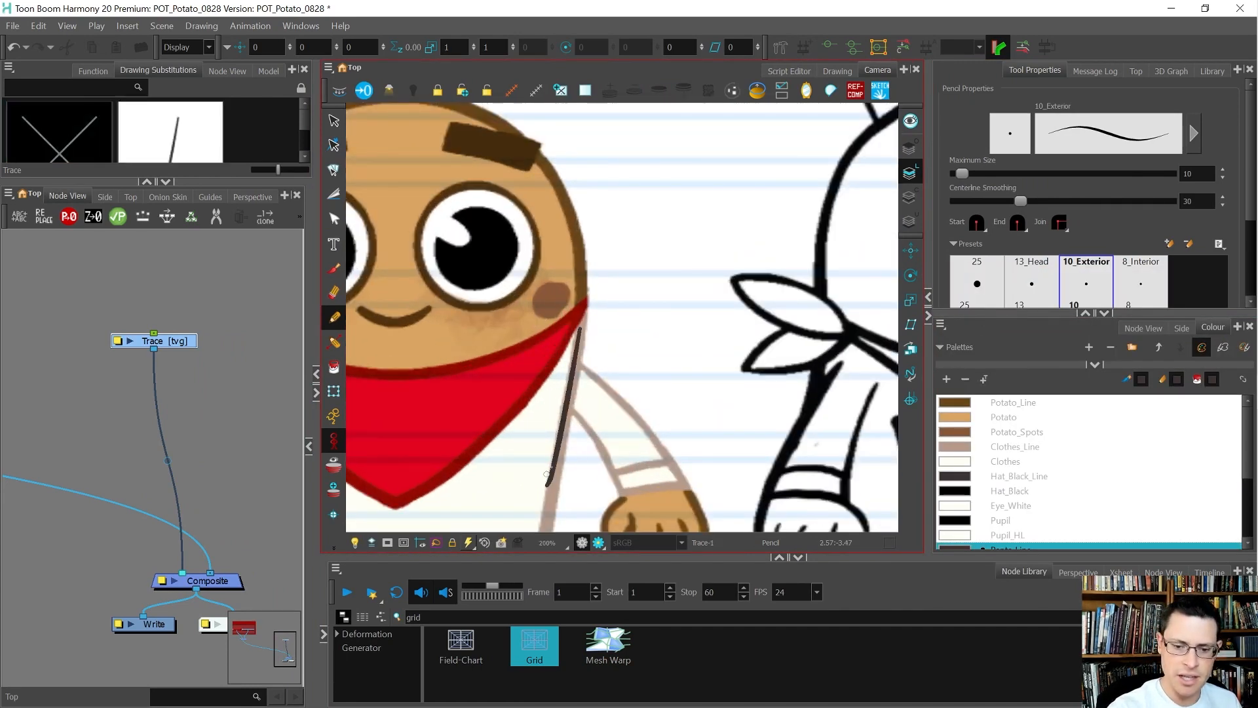
key("ctrl+z")
Choose the pencil preset 25, test it with a stroke along the jacket's side edge, and undo the stroke
left_click(976, 281)
mouse_move(581, 334)
left_mouse_down()
mouse_move(548, 489)
mouse_move(577, 352)
left_mouse_up()
key("ctrl+z")
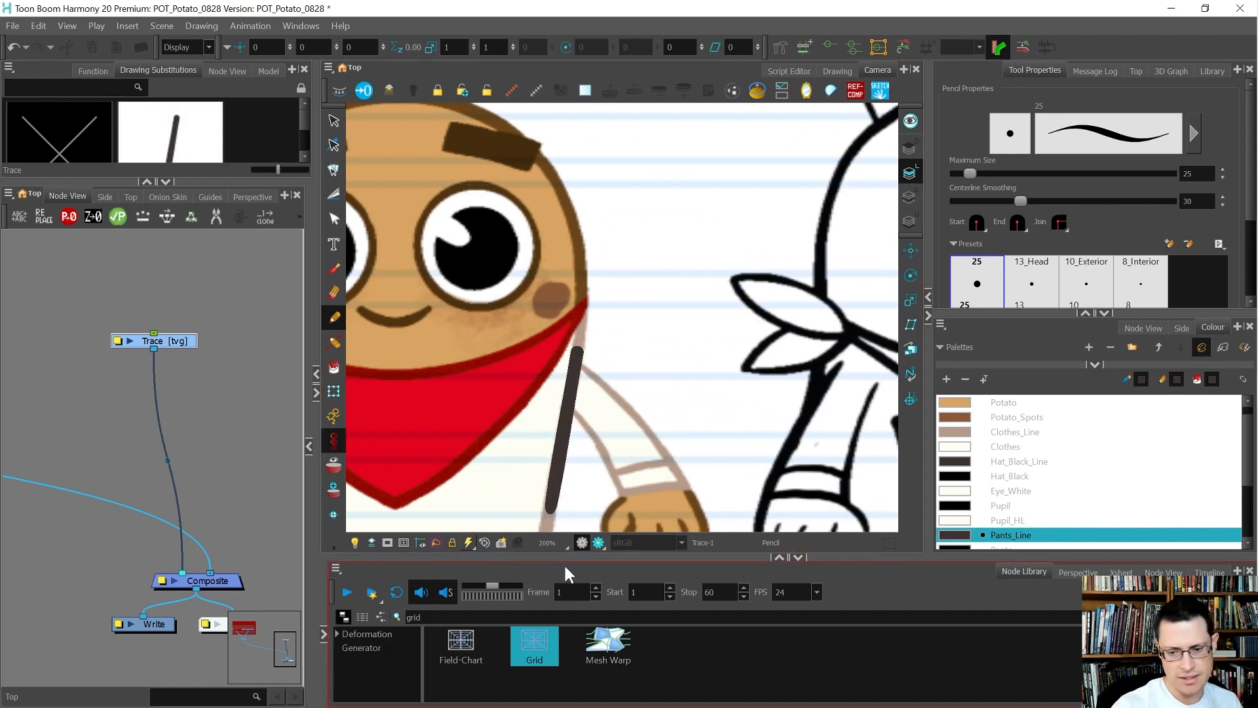
key("ctrl+z")
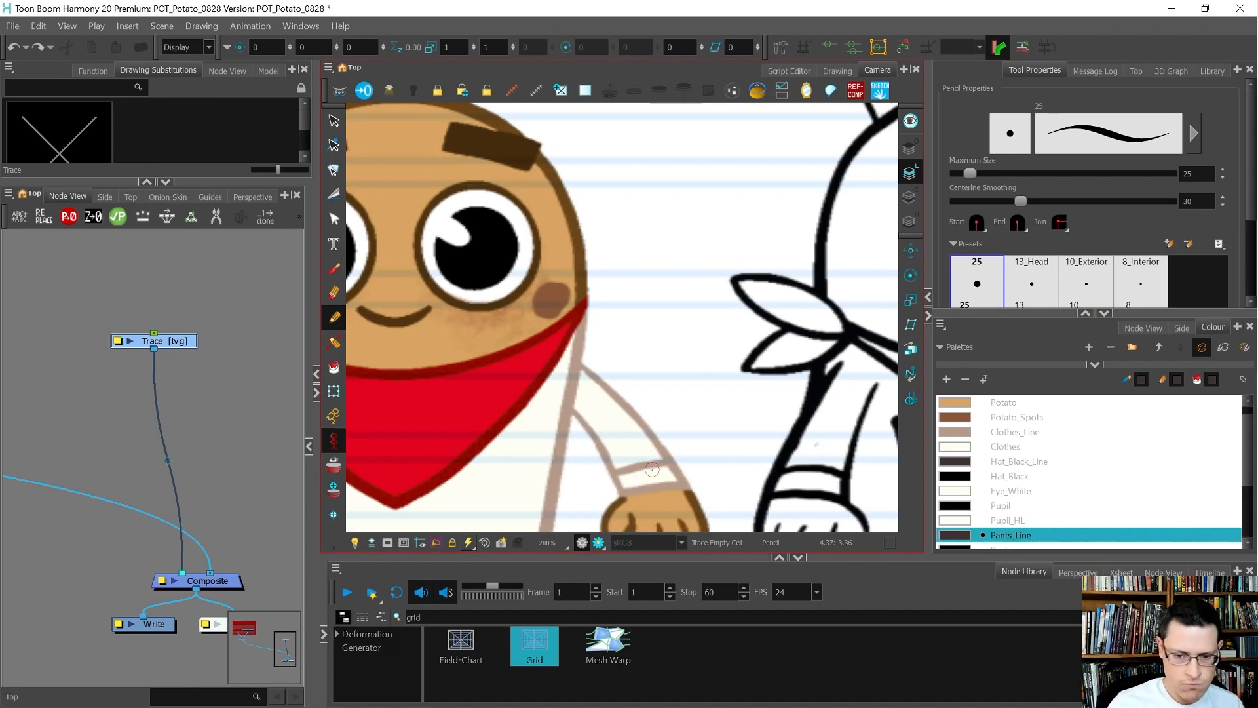
Pick the Trace colour swatch for drawing and give the camera view more width
scroll(666, 459, "down", 4)
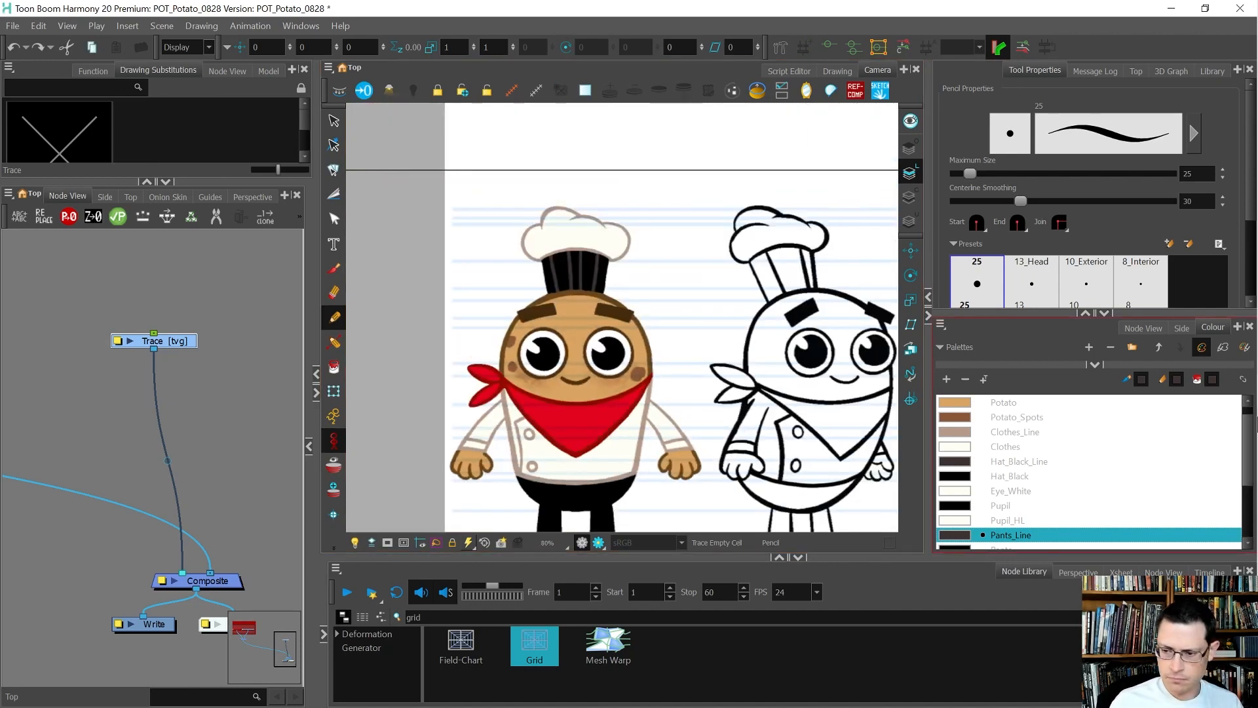
scroll(1143, 465, "down", 3)
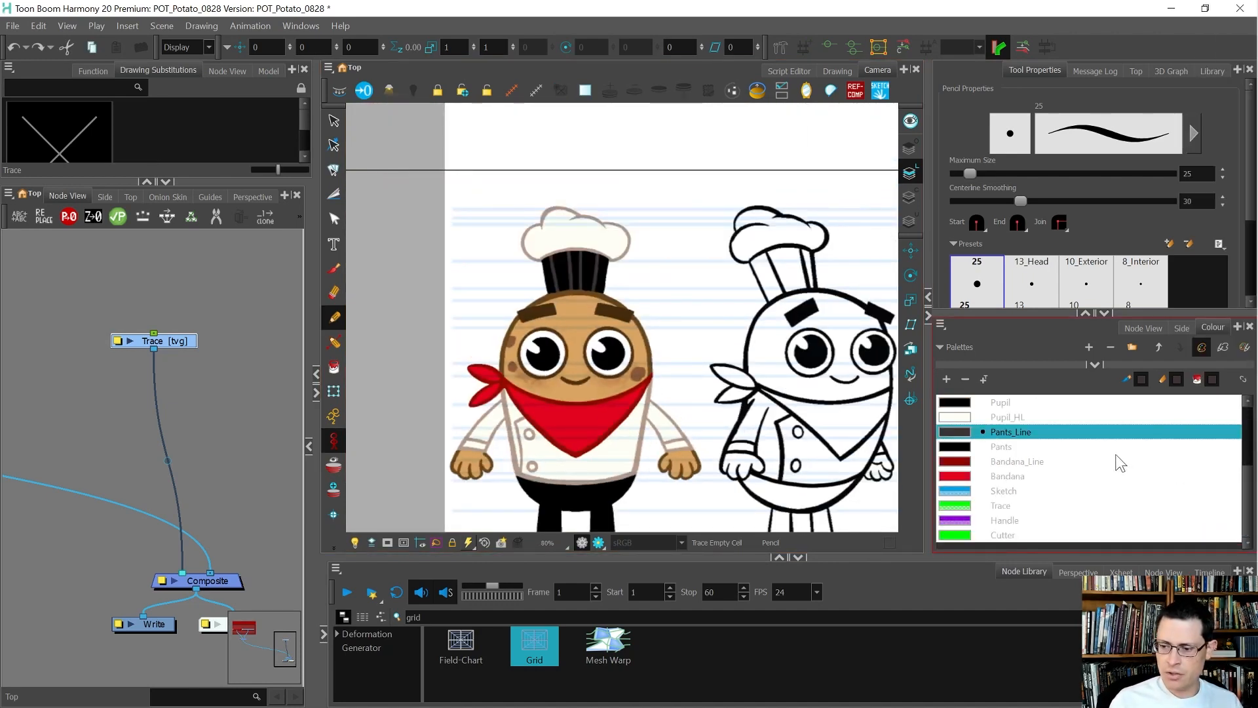
left_click(960, 509)
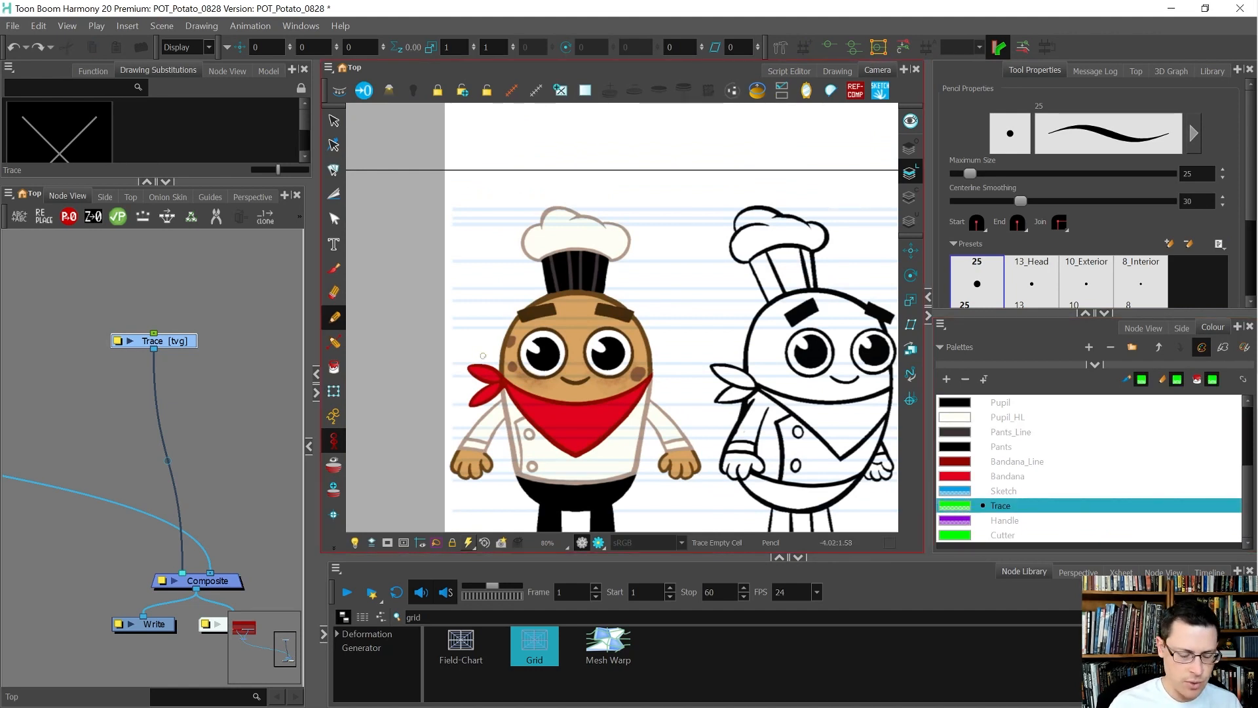
left_click_drag(316, 324, 287, 328)
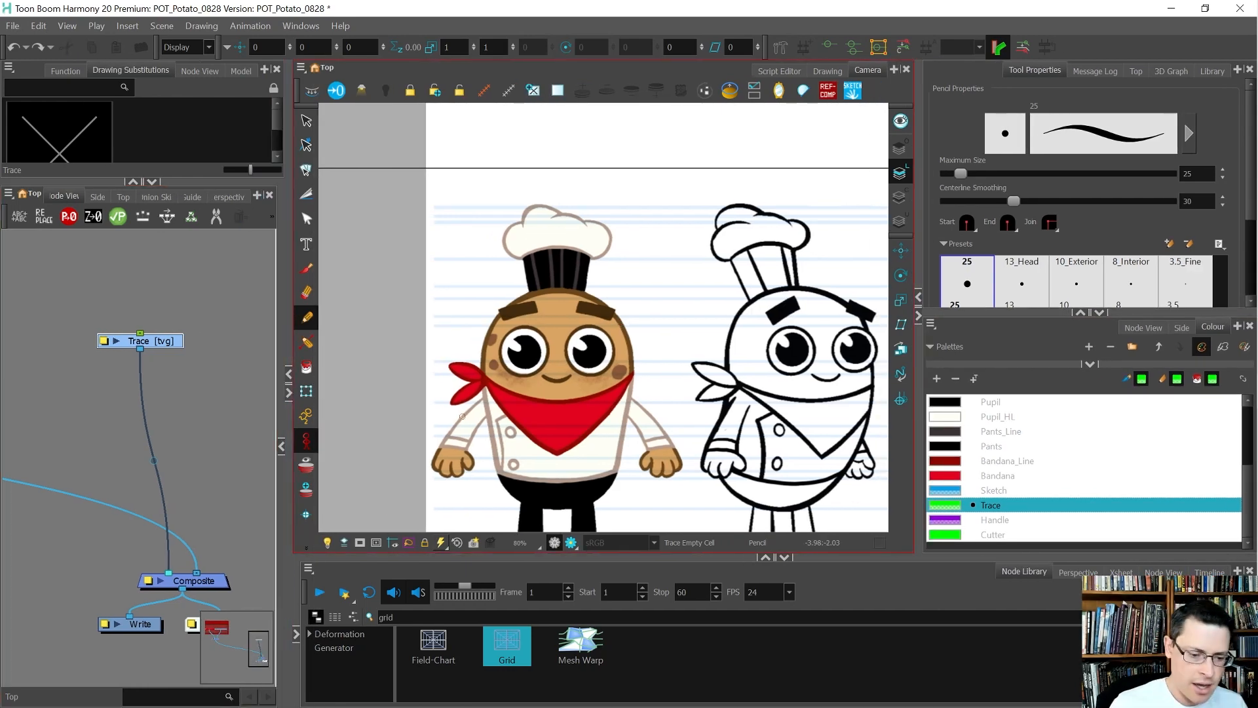
Draw a circle with the Ellipse tool and preset 25, centred between the front-view character's eyes
scroll(499, 492, "up", 2)
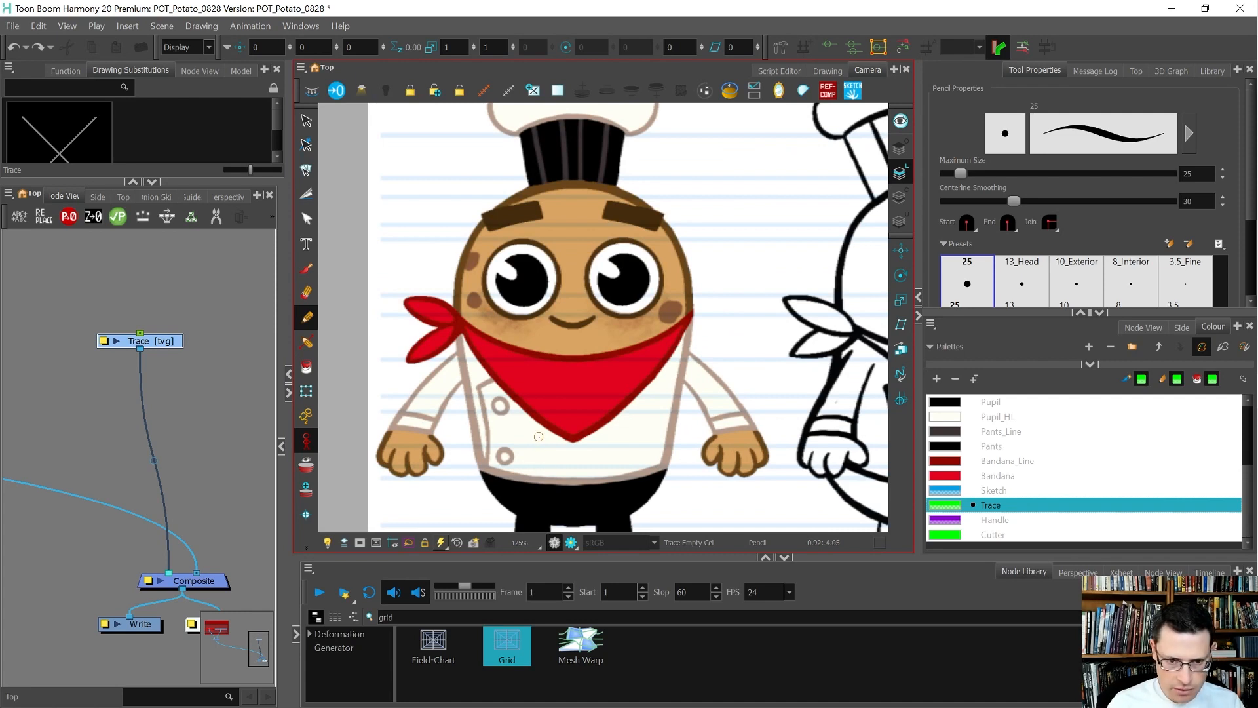
key("alt+=")
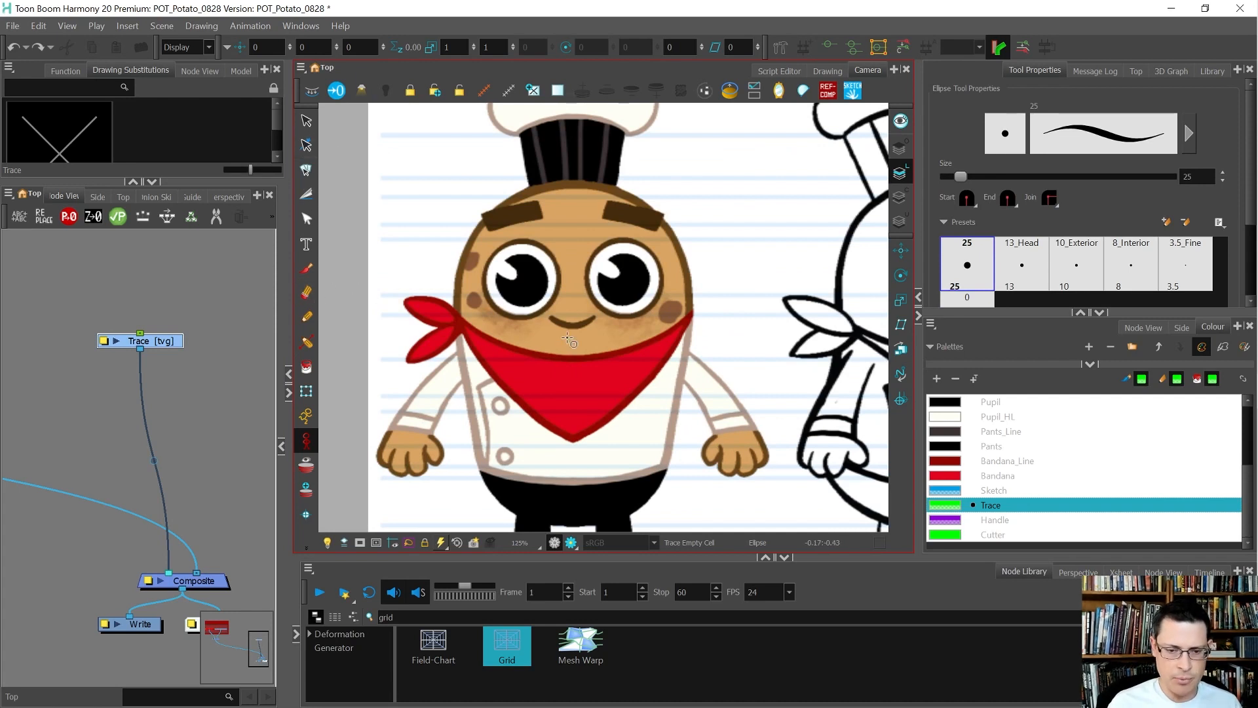
left_click_drag(1065, 311, 1065, 408)
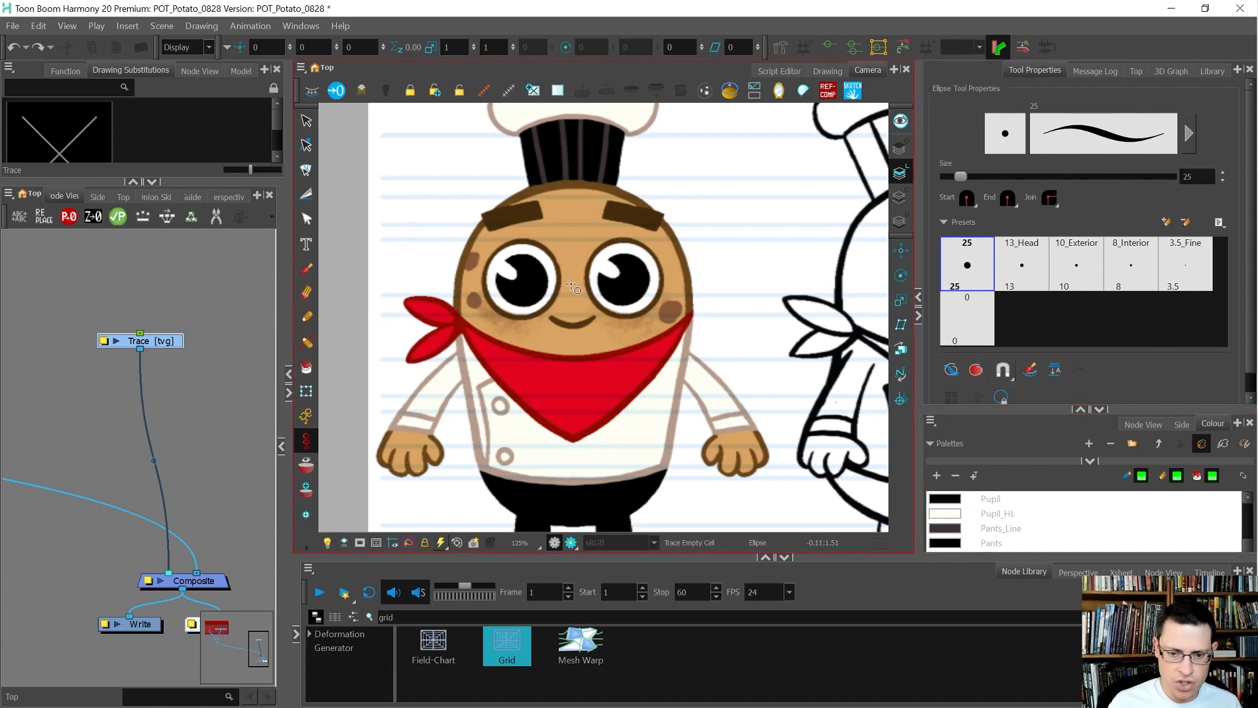
left_click_drag(576, 286, 681, 345)
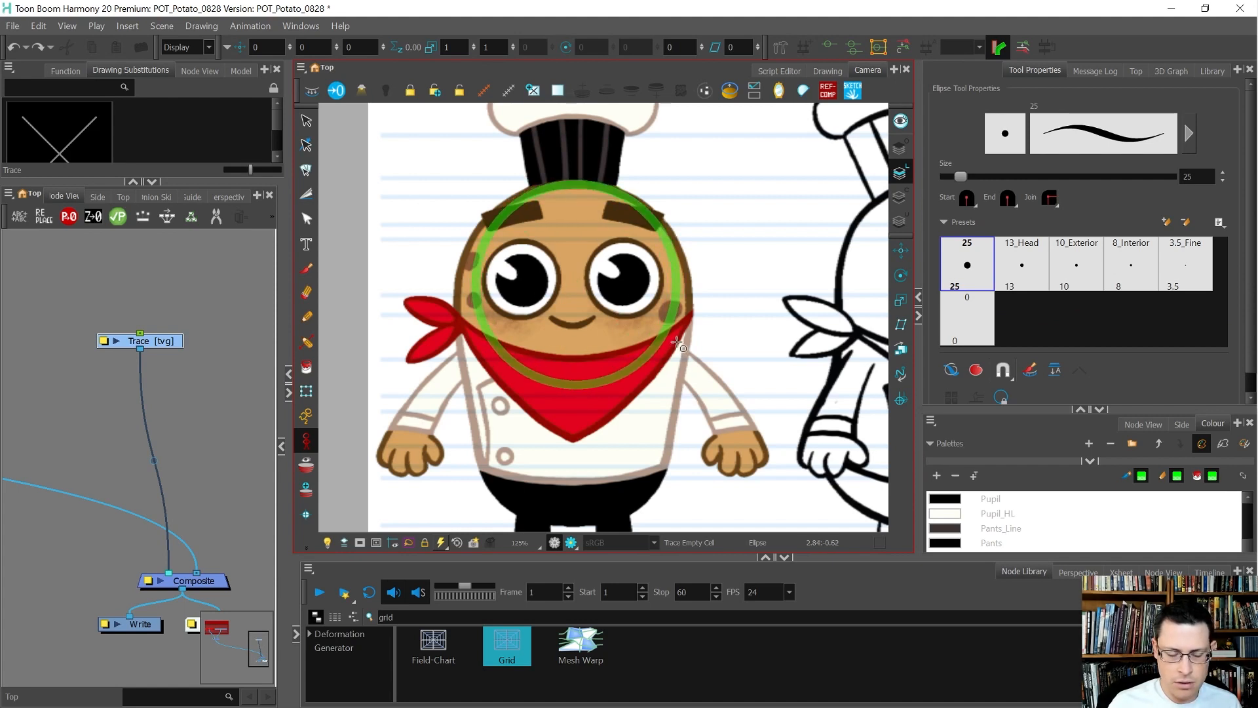
Use the Contour Editor to fit the circle's left side and top to the front-view potato's head outline
key("alt+q")
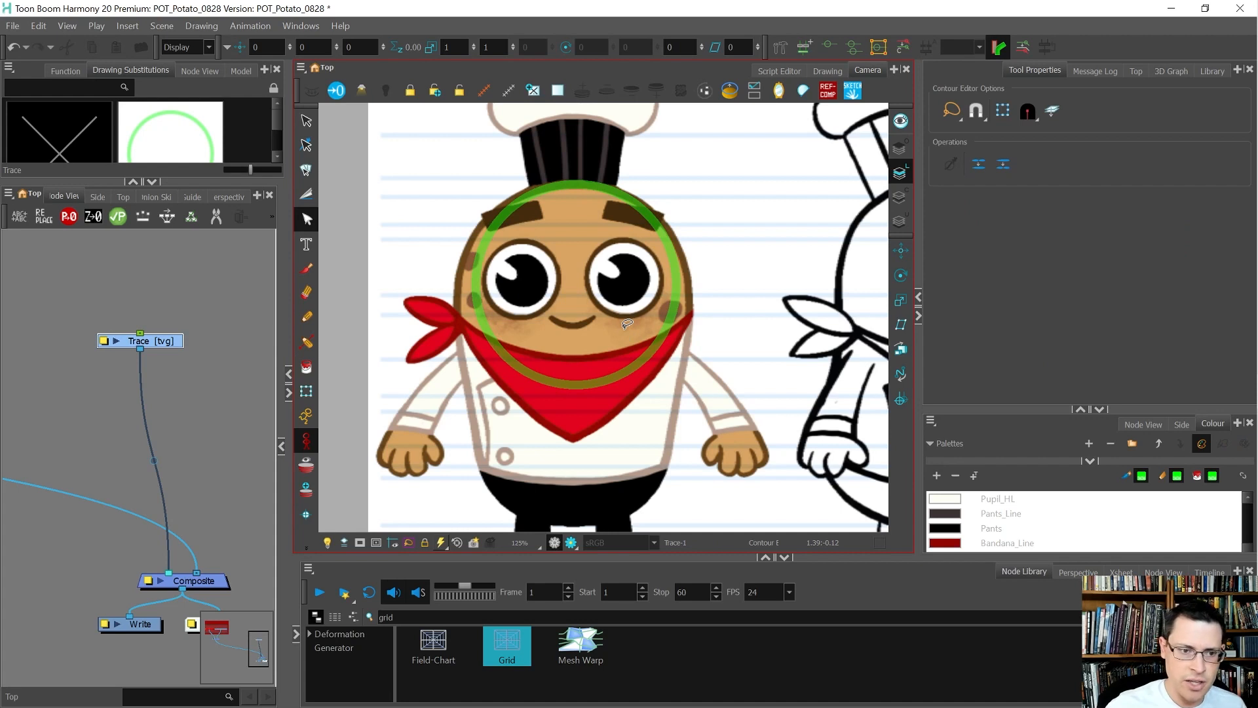
left_click(463, 302)
left_click_drag(462, 302, 458, 297)
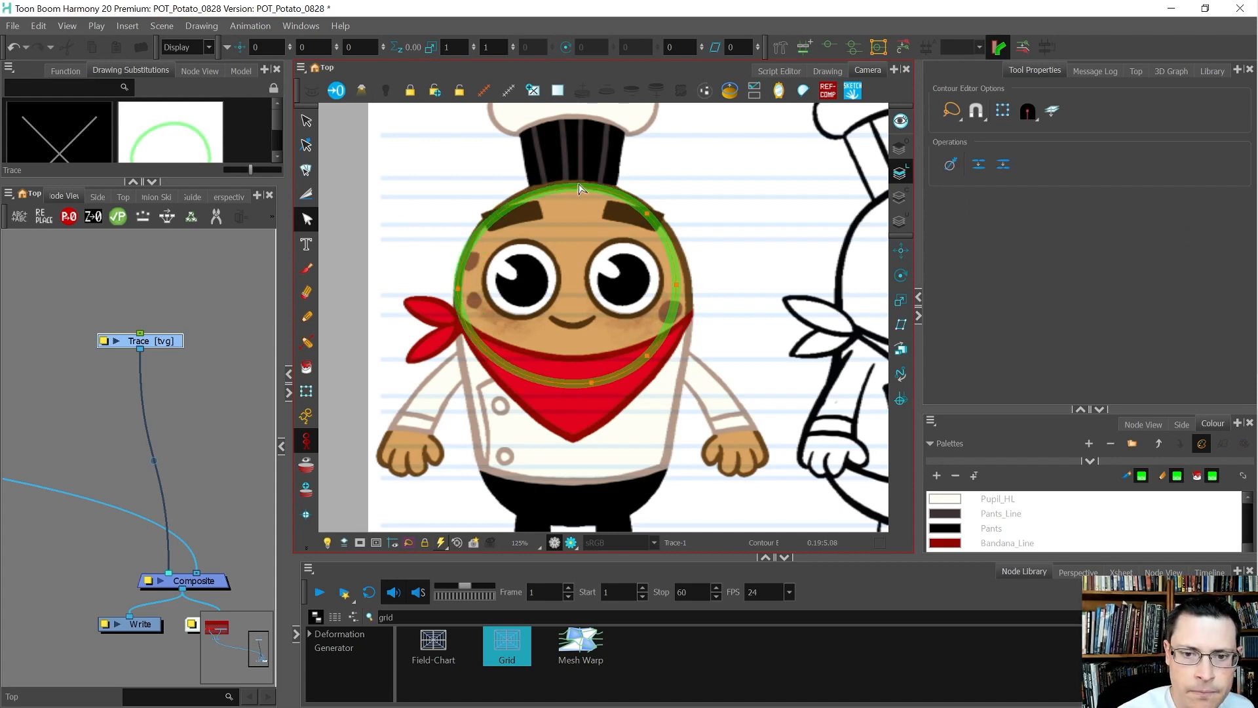
left_click_drag(576, 184, 576, 184)
left_click(458, 290)
left_click_drag(460, 233, 464, 217)
left_click(519, 185)
Pull the circle's right side out to the head outline and adjust the top point's curve handle
left_click(669, 260)
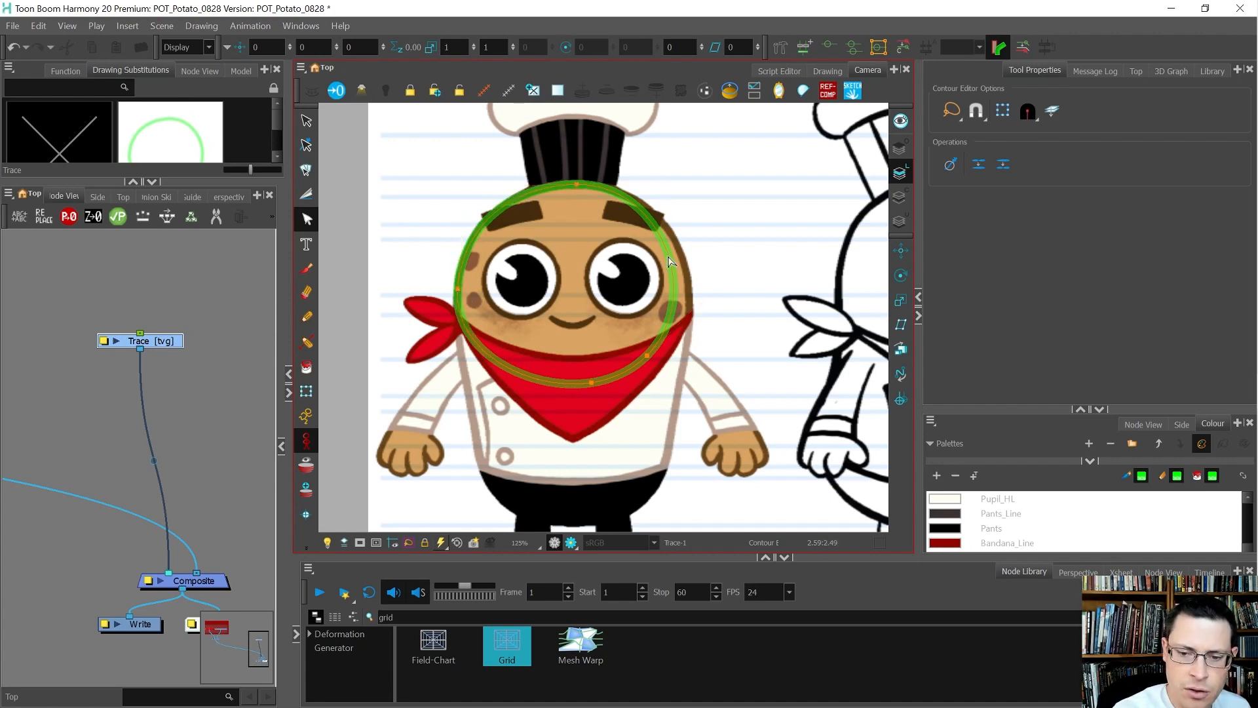
left_click_drag(677, 263, 686, 269)
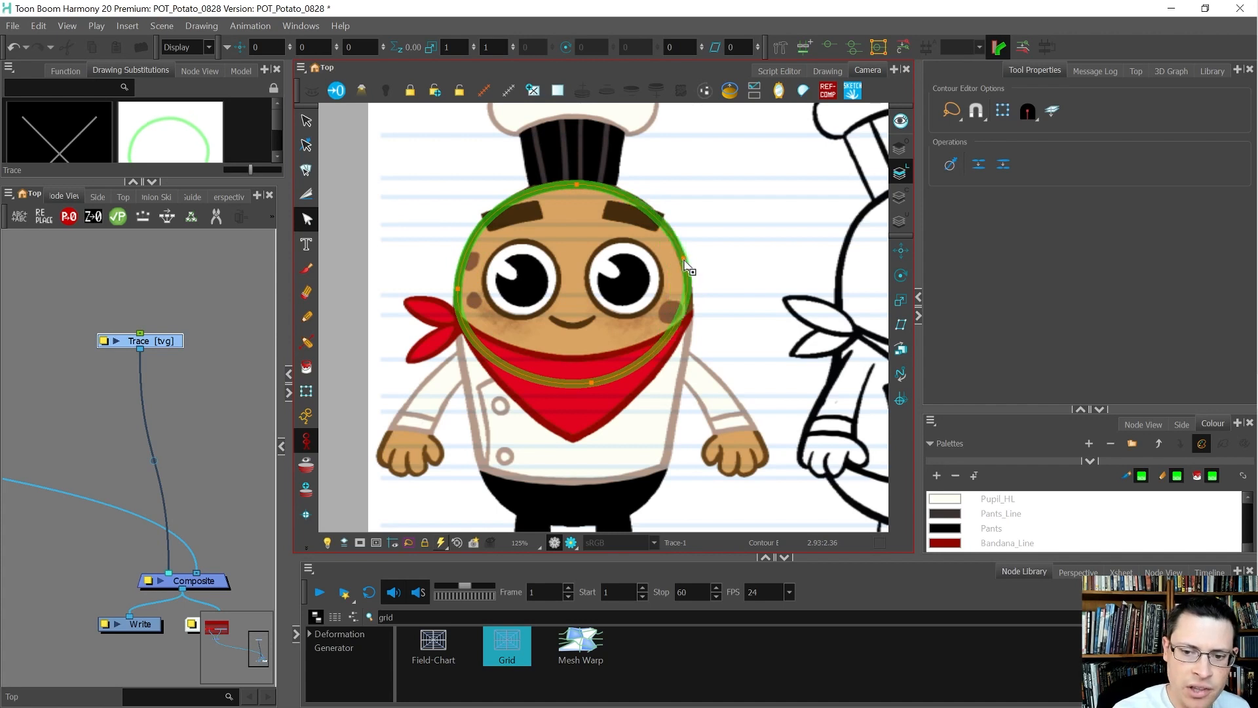
key("ctrl+z")
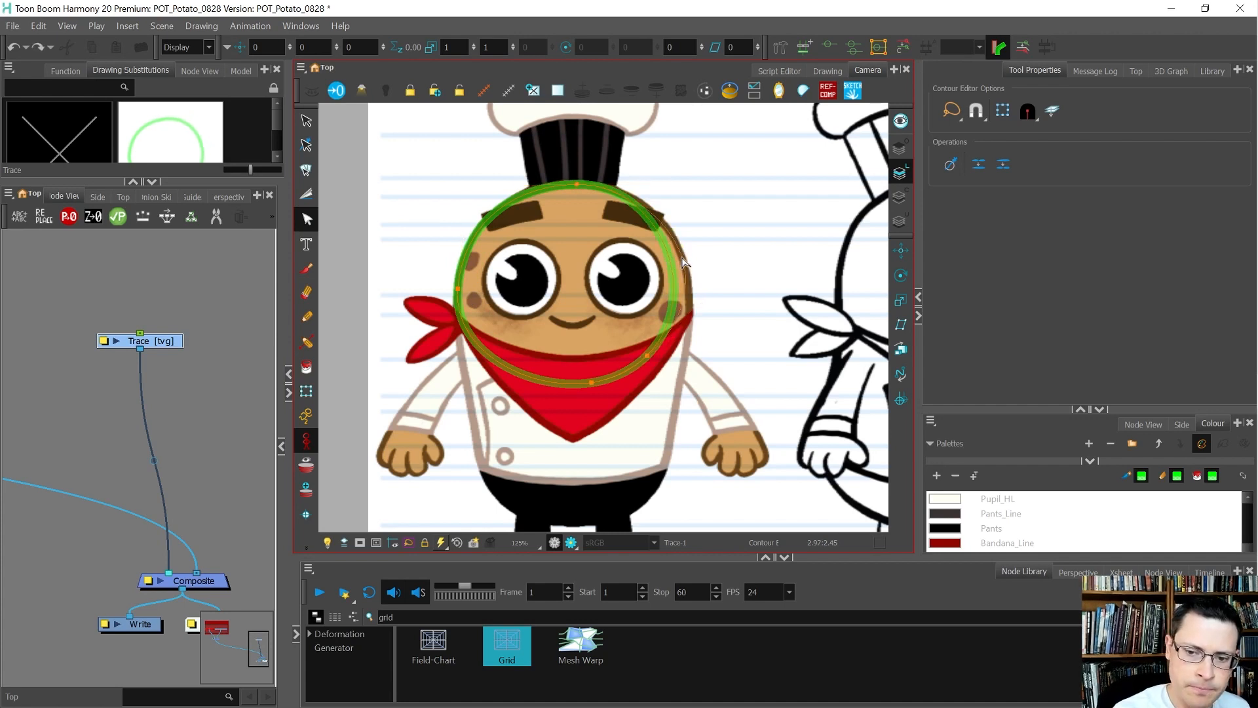
key("ctrl+shift+z")
left_click_drag(623, 185, 628, 185)
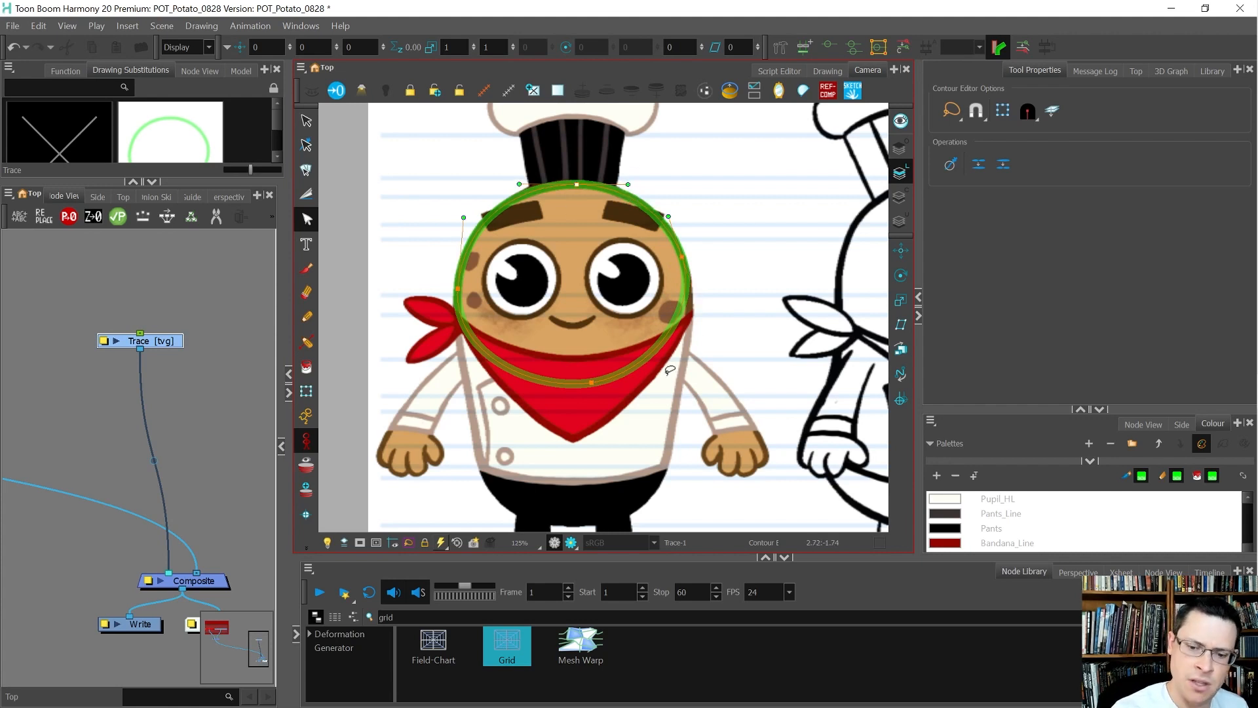
Extend the shape's bottom point down to the base of the body and bulge its lower right side to the pants outline
left_click_drag(594, 386, 573, 526)
left_click(573, 525)
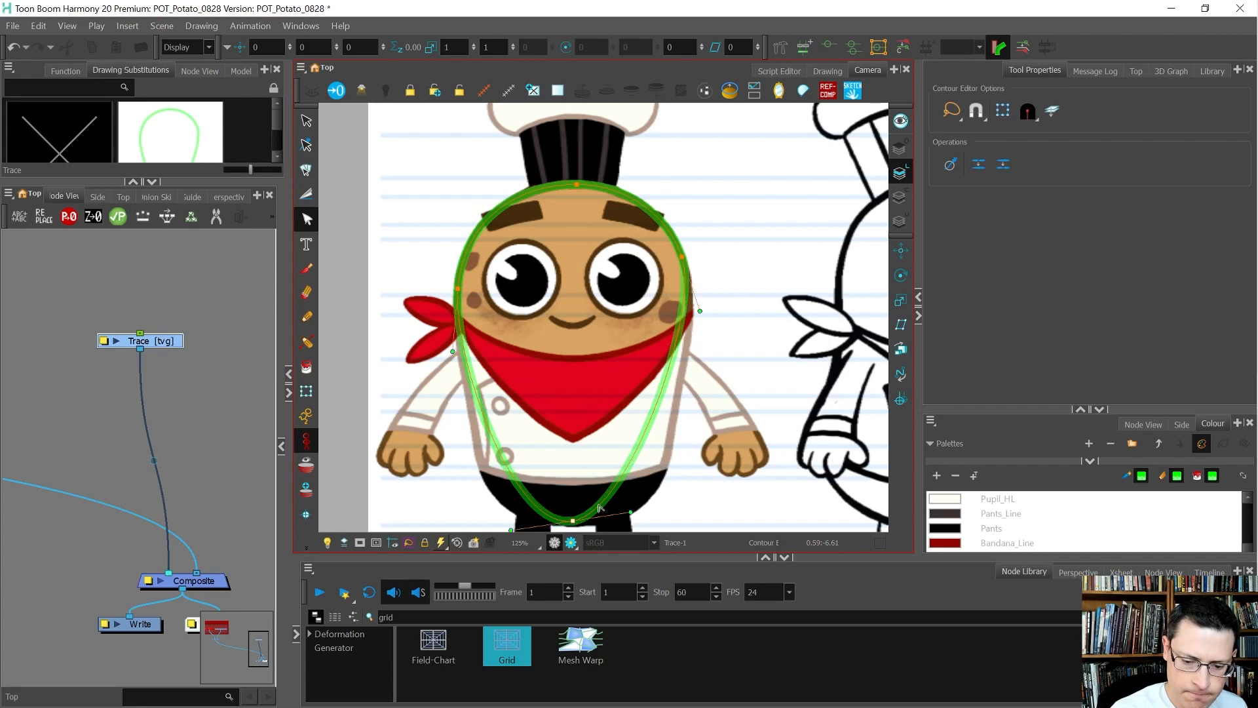
left_click(628, 467)
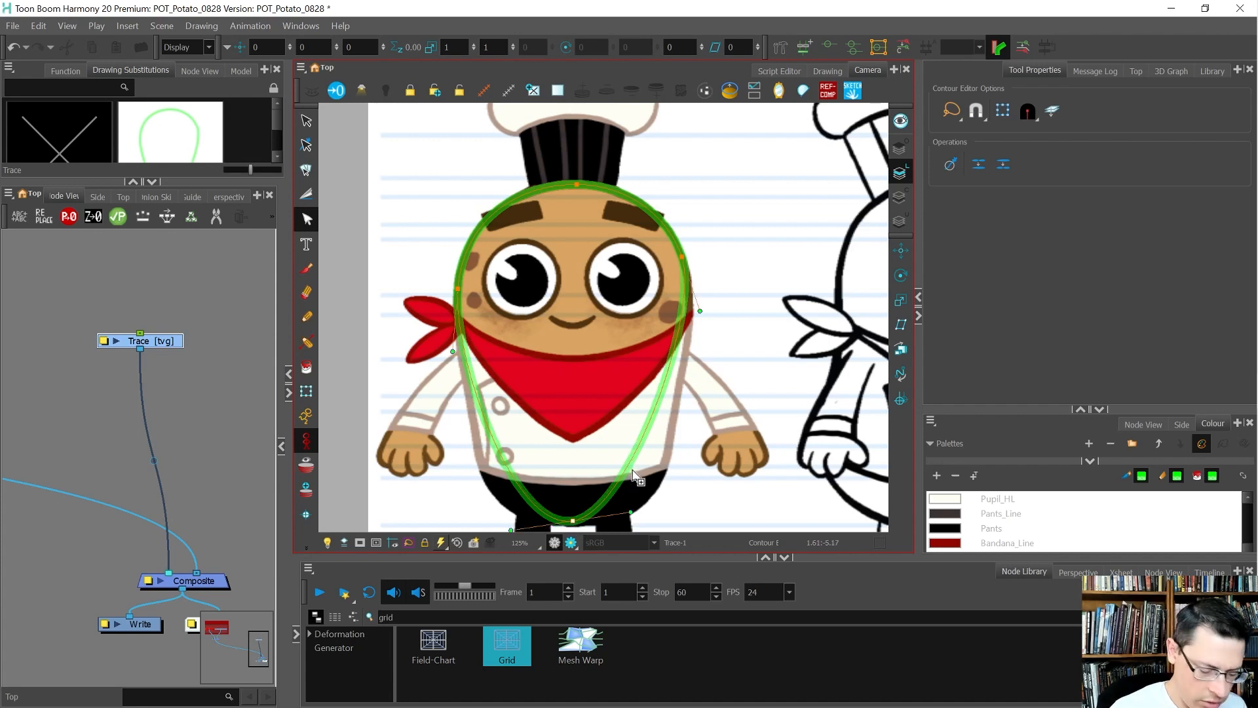
left_click_drag(630, 467, 683, 437)
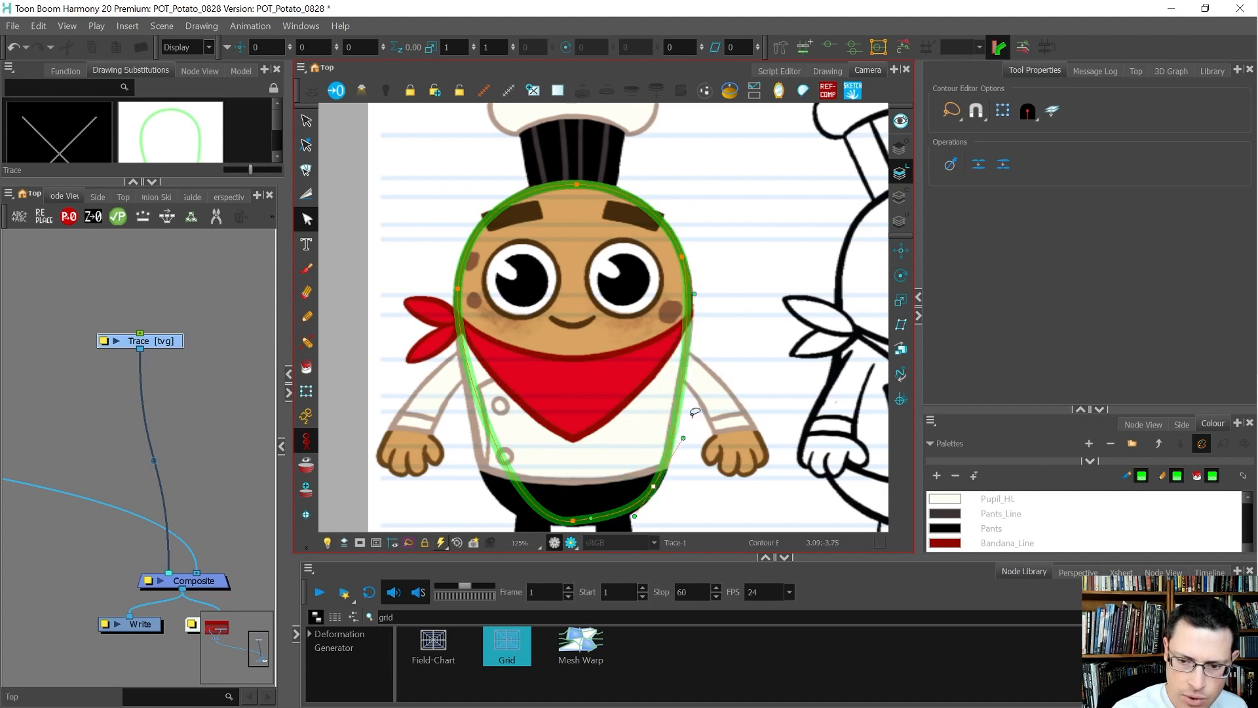
Refine the points and curve handles along the shape's right side to follow the head and jacket edge
left_click(685, 264)
left_click_drag(673, 231, 672, 219)
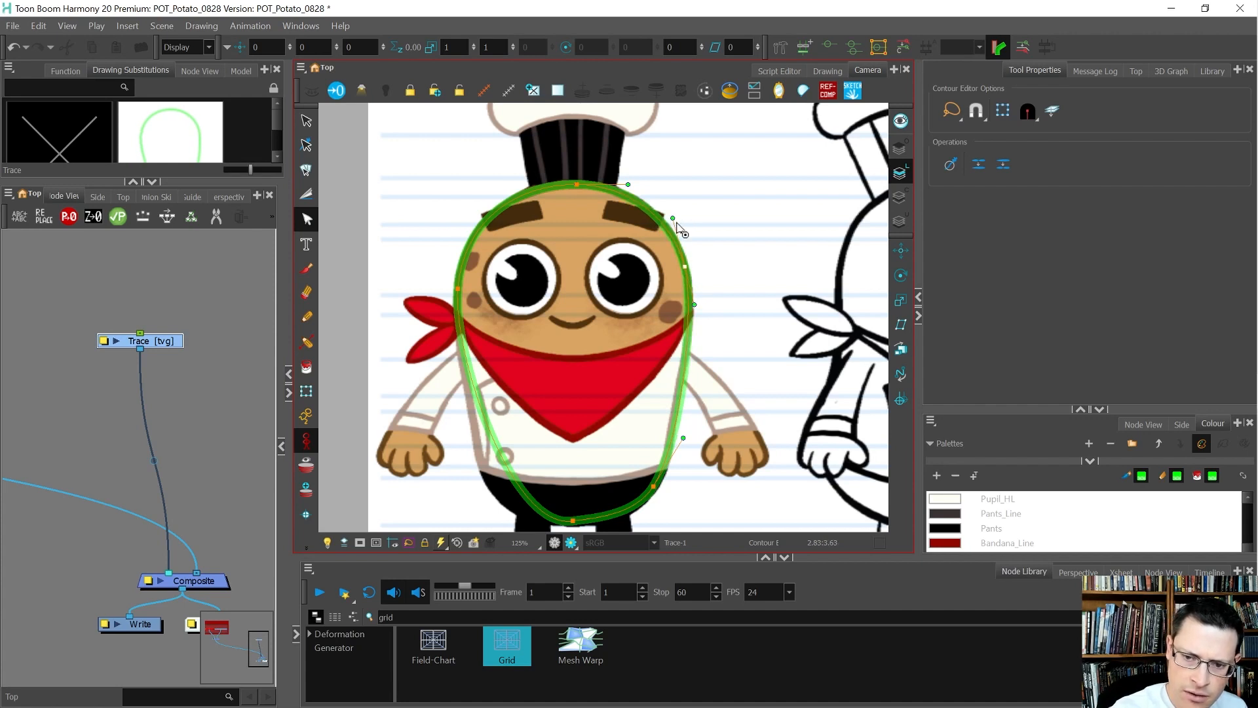
left_click_drag(653, 487, 658, 482)
left_click_drag(687, 434, 677, 450)
left_click_drag(695, 304, 697, 308)
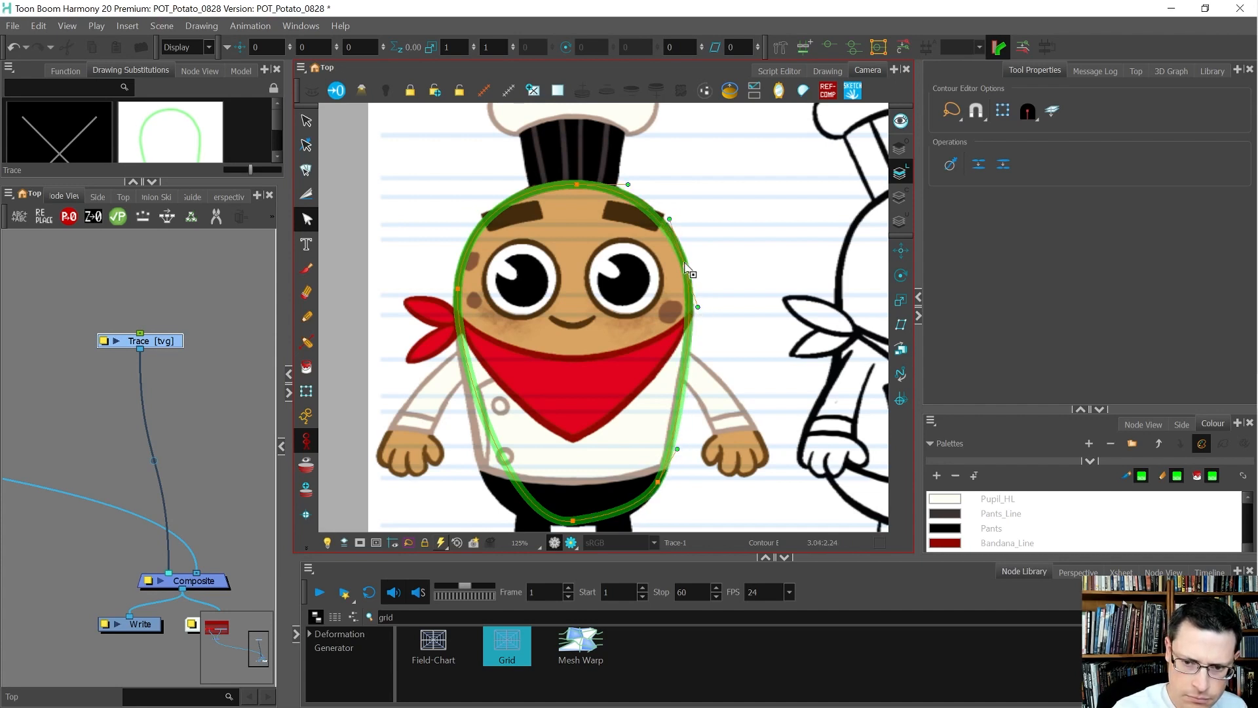
Bulge the shape's lower left side outward so it follows the jacket and pants outline
left_click_drag(545, 478, 497, 444)
left_click(522, 439, "ctrl")
left_click_drag(463, 390, 482, 400)
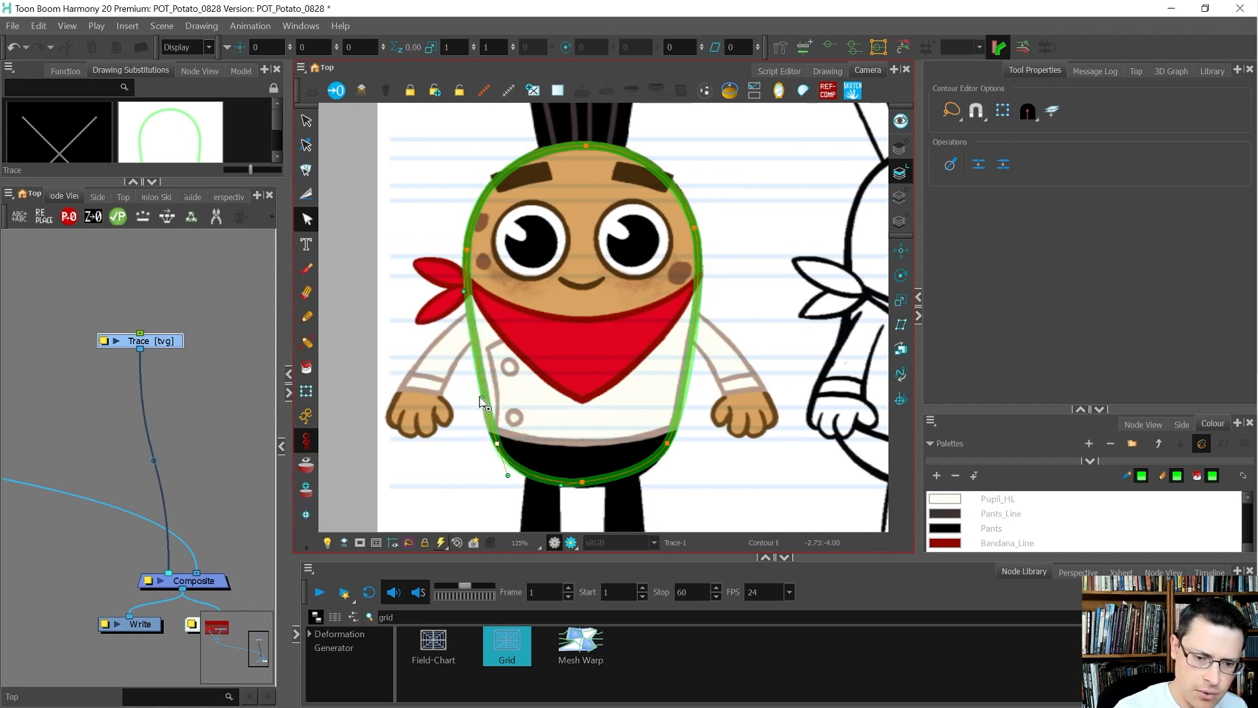
left_click_drag(497, 444, 494, 434)
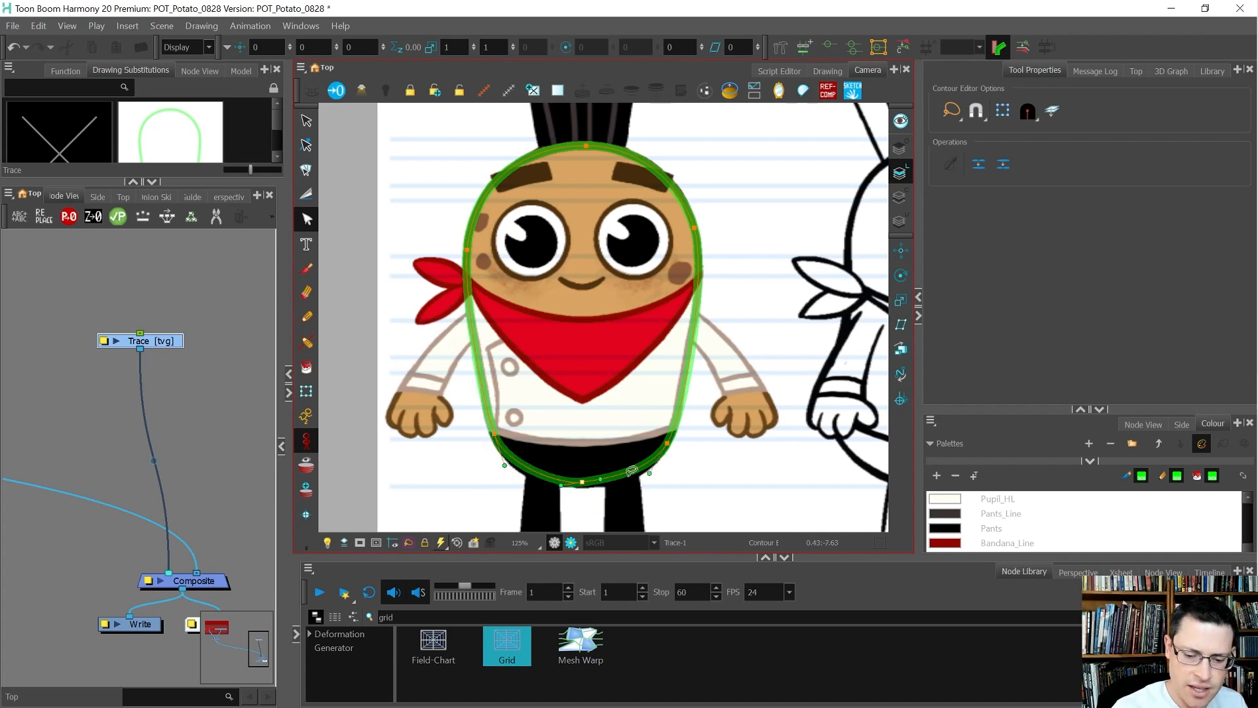
Delete the contour points at the very bottom and the very top of the body shape
key("Delete")
left_click_drag(551, 176, 580, 198)
key("Delete")
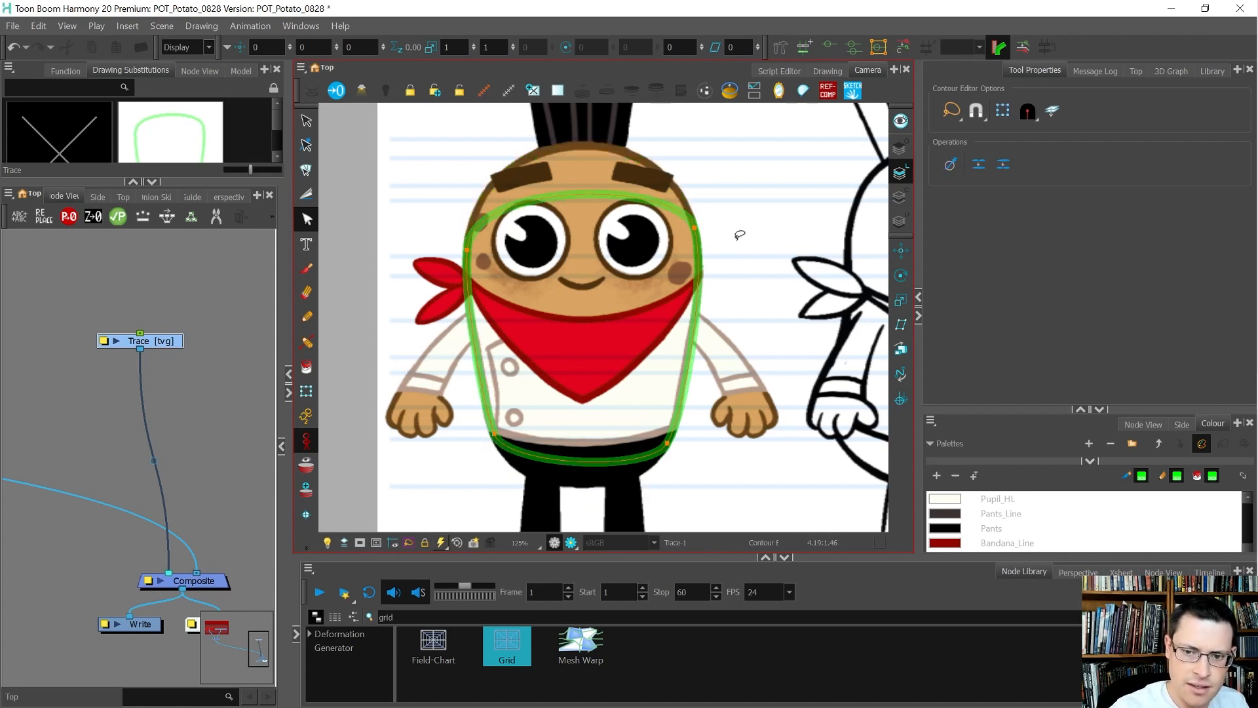
Reshape the upper curve with the handles of the two remaining side points so it follows the top of the head
left_click_drag(737, 234, 744, 237)
left_click_drag(681, 187, 649, 86)
left_click_drag(473, 178, 474, 138)
key("space")
left_click_drag(656, 182, 629, 250)
left_click_drag(622, 154, 625, 163)
left_click_drag(450, 204, 451, 199)
left_click_drag(440, 318, 438, 315)
left_click_drag(624, 163, 626, 168)
scroll(641, 458, "down", 2)
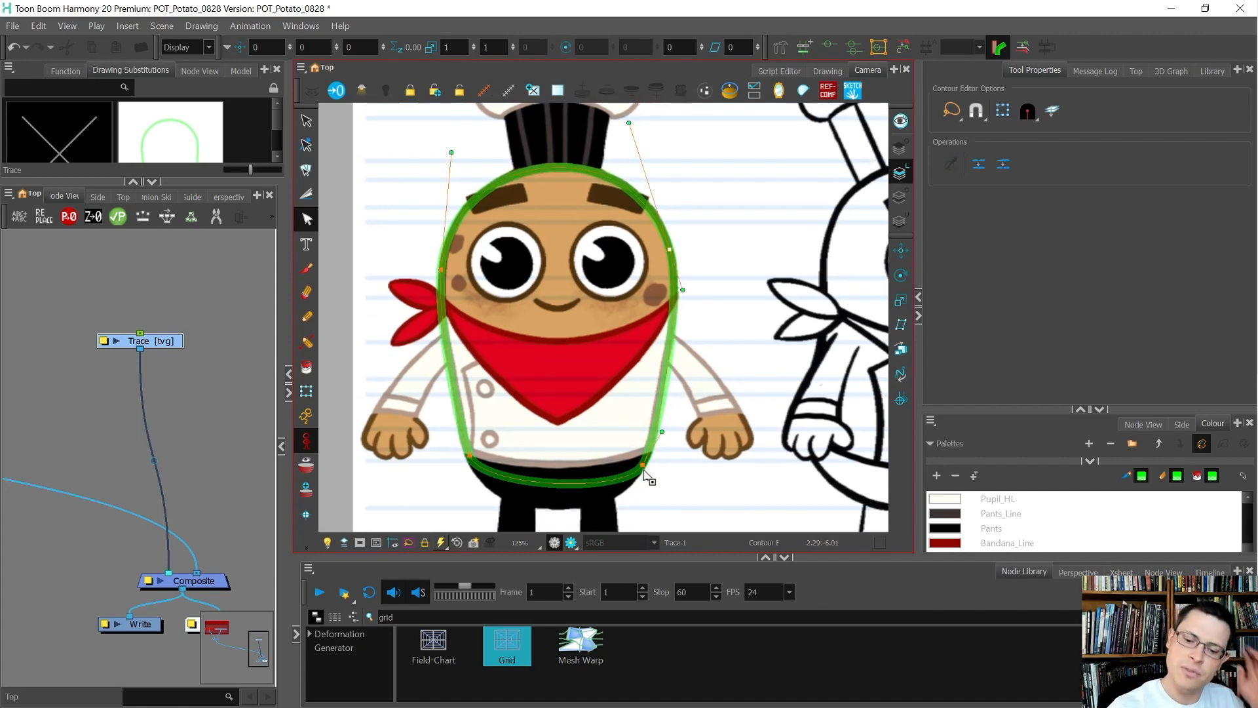
Round the body shape's lower curve with the handles of the two lower side points so it follows the bottom of the pants
left_click_drag(659, 452, 593, 540)
key("space")
left_click_drag(653, 487, 660, 455)
left_click_drag(491, 398, 491, 482)
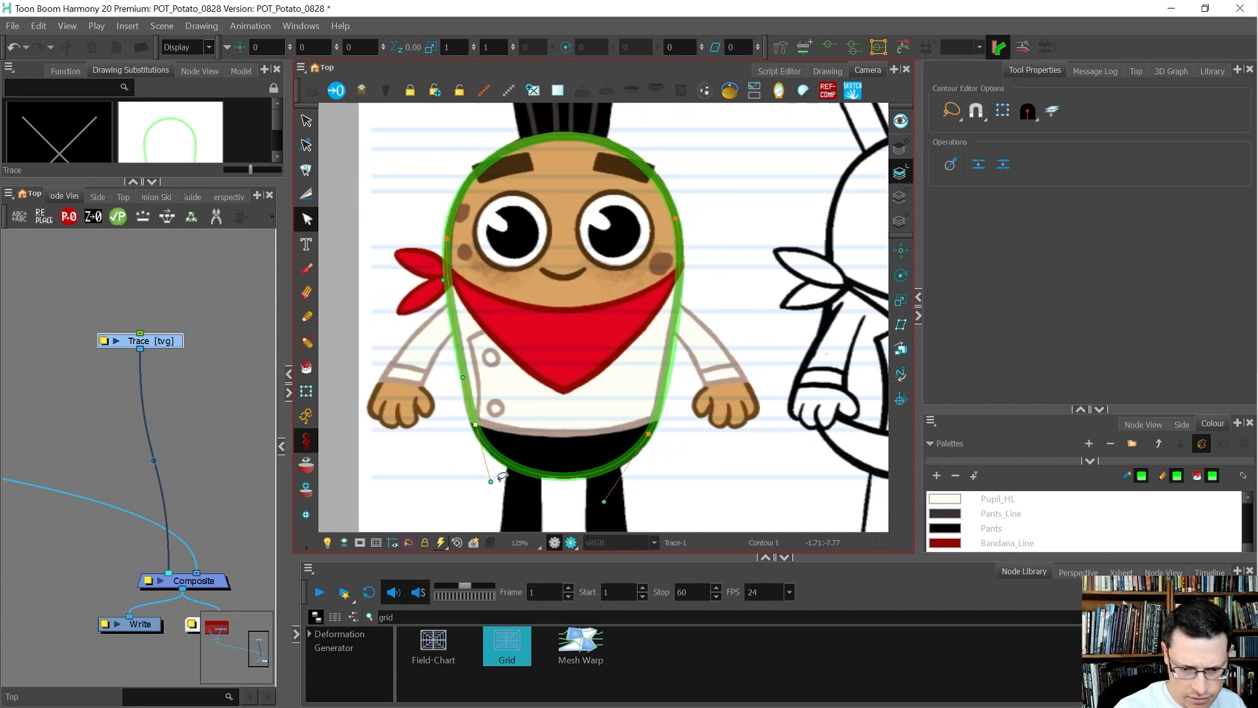
left_click(604, 500)
left_click_drag(606, 497, 605, 496)
mouse_move(649, 435)
left_mouse_down()
mouse_move(670, 402)
mouse_move(647, 434)
left_mouse_up()
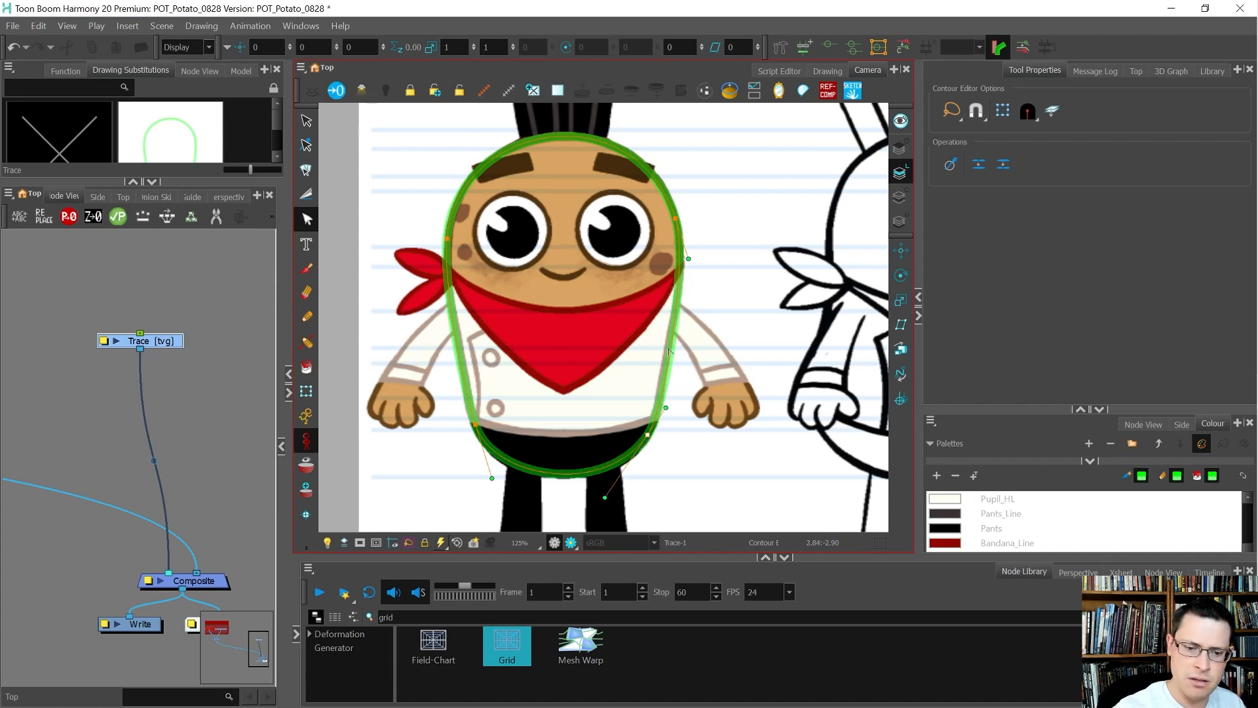
left_click(450, 249)
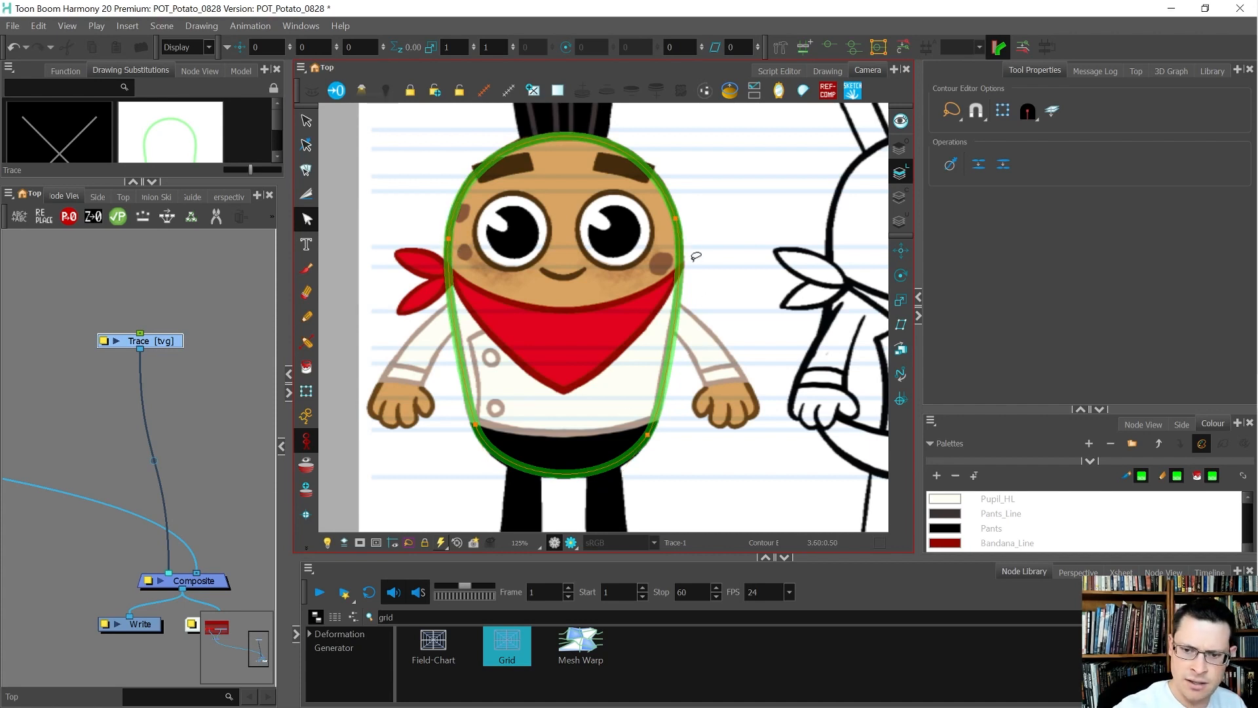
left_click_drag(699, 224, 697, 231)
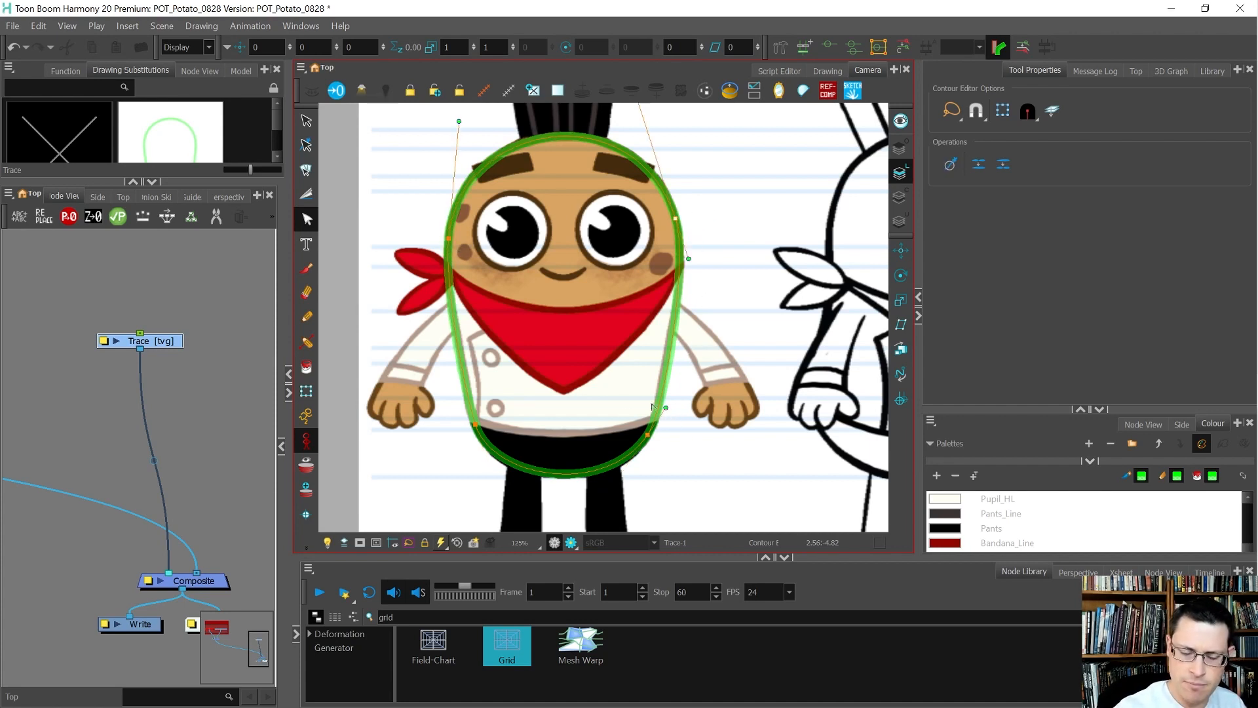
Compare the traced front-view body outline with the other turnaround poses on the model sheet
scroll(432, 347, "down", 5)
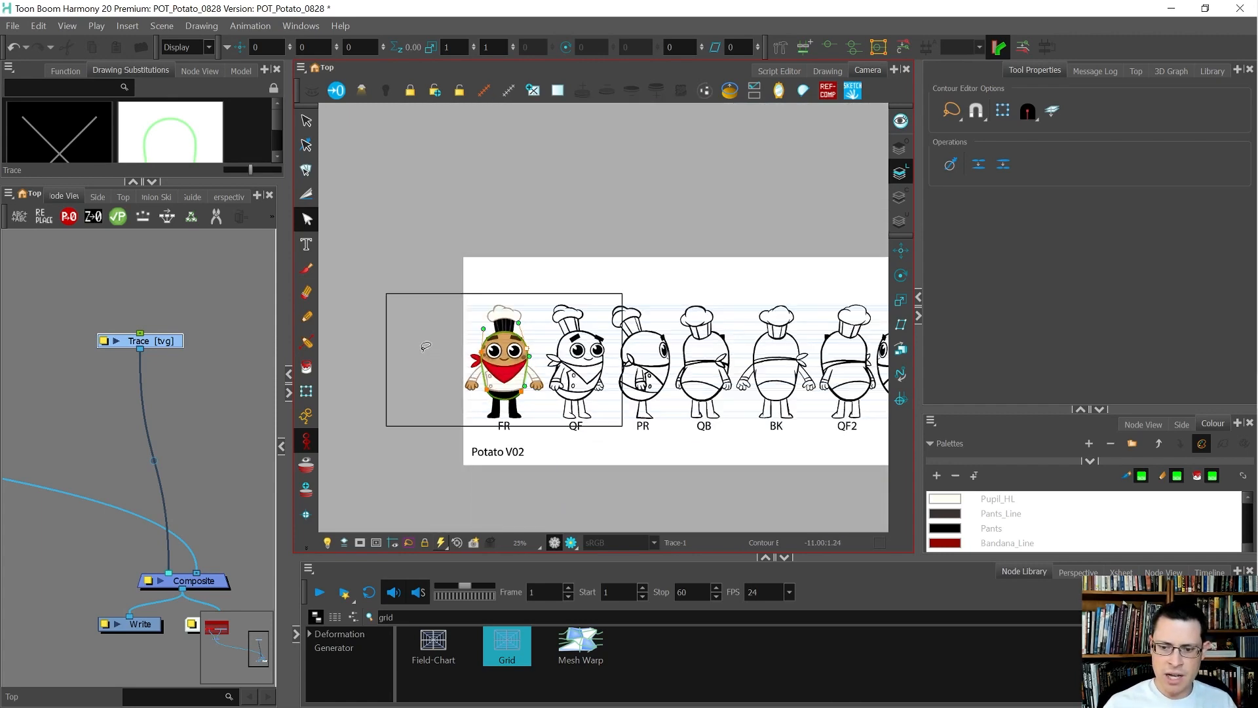
scroll(813, 393, "up", 2)
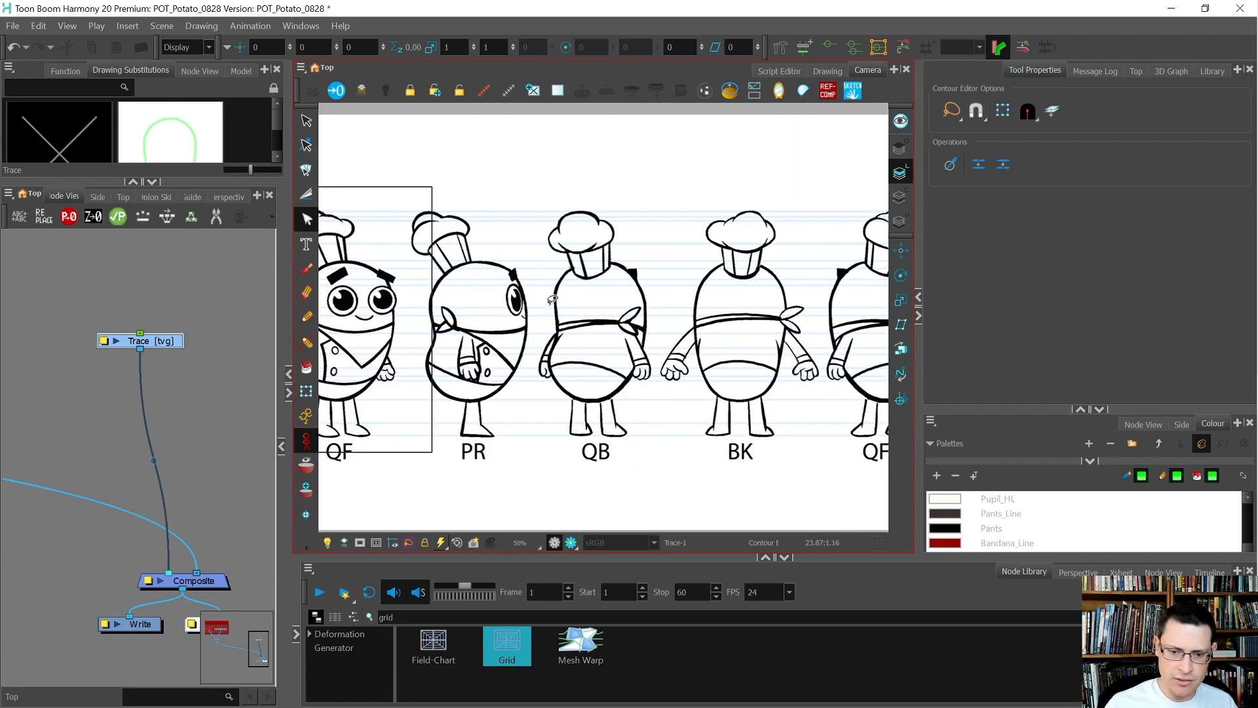
scroll(563, 315, "down", 3)
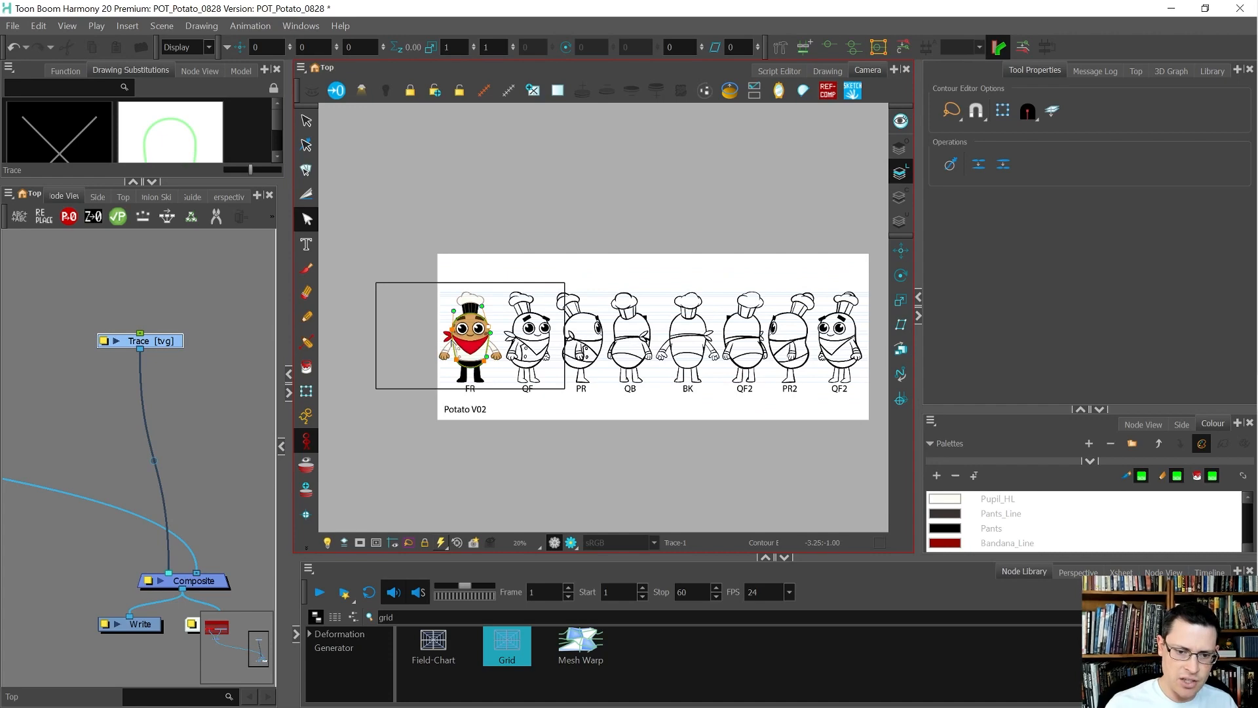
scroll(451, 341, "up", 3)
scroll(554, 387, "up", 2)
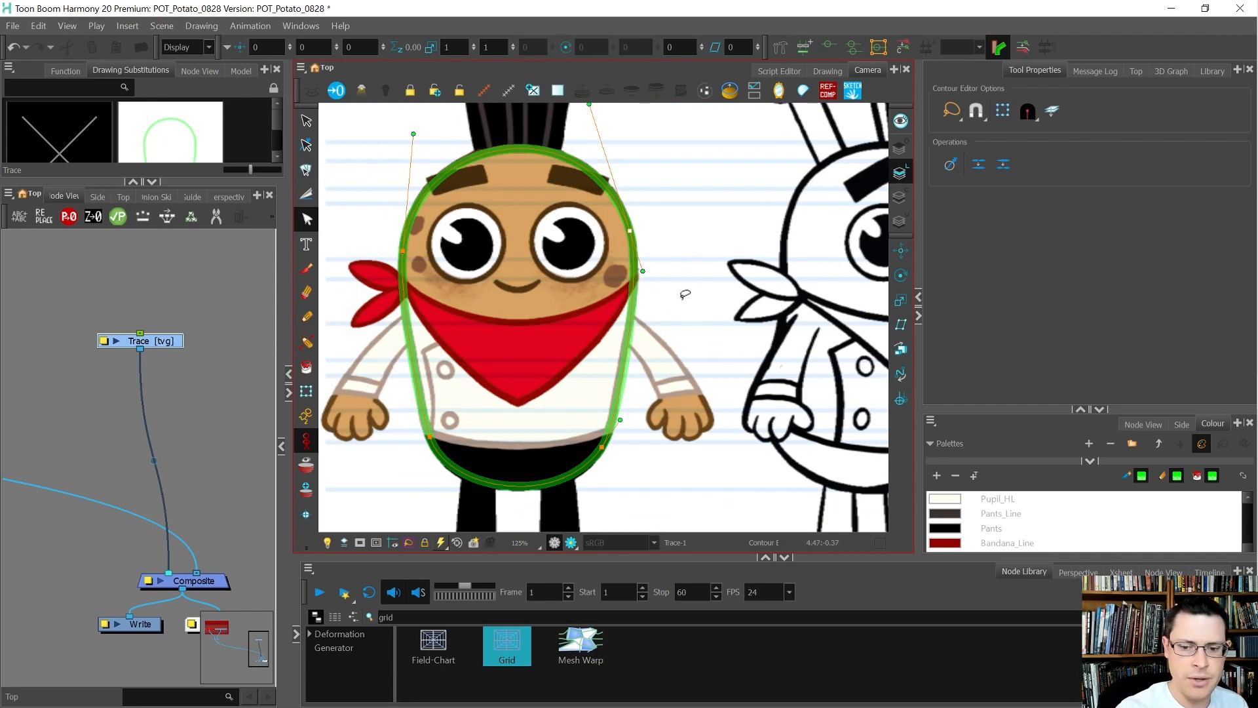
left_click(681, 317)
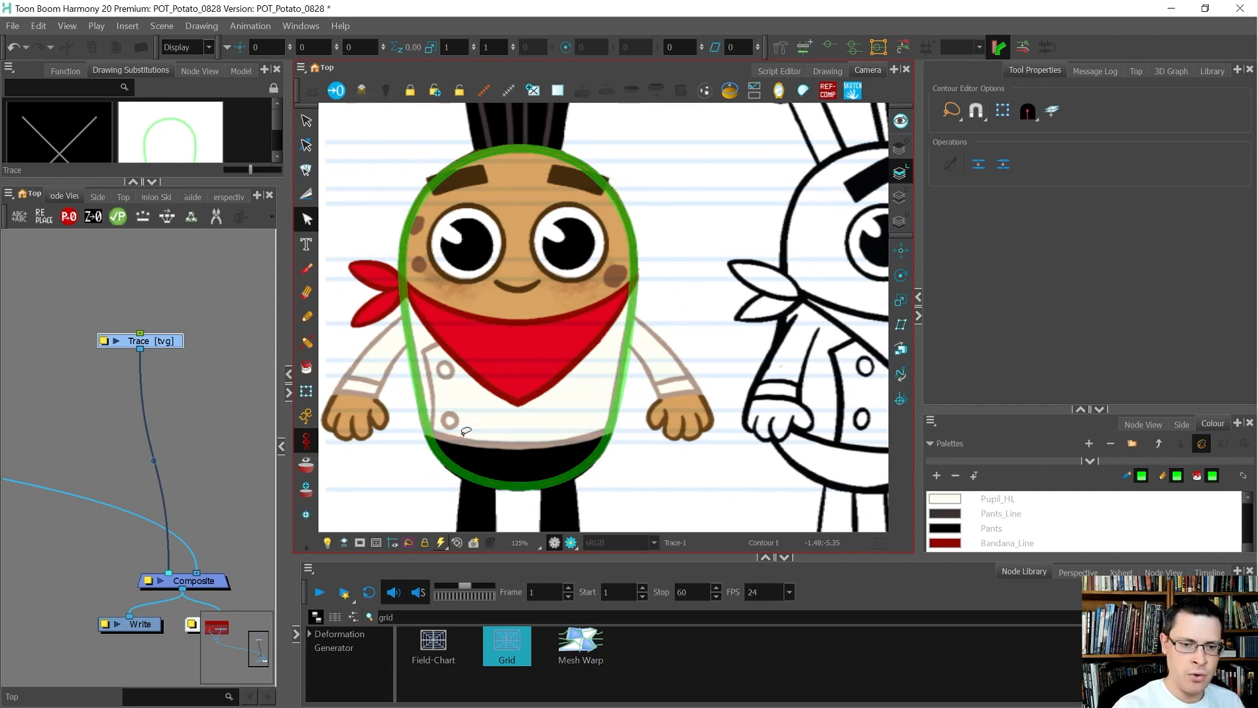
left_click_drag(486, 293, 564, 270)
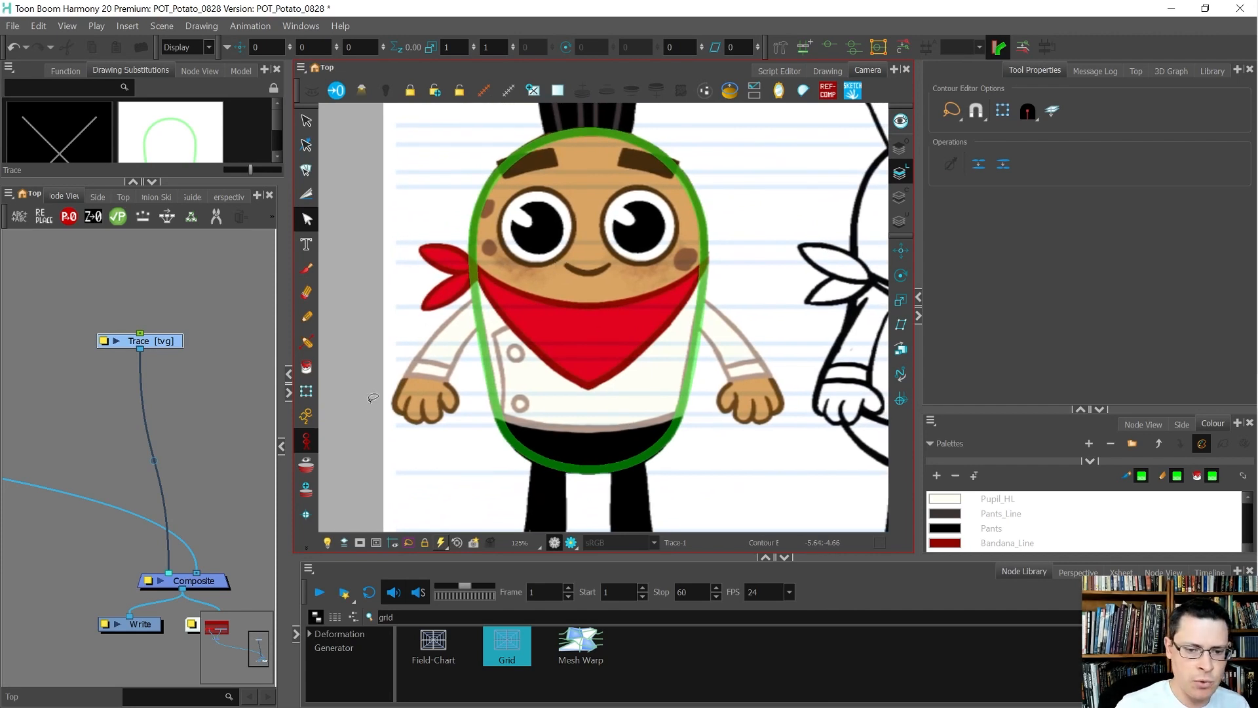
Enable the handwritten notes drawing beside the turnaround image in the Reference group
scroll(252, 446, "down", 5)
scroll(65, 386, "up", 2)
left_click_drag(137, 367, 26, 336)
key("a")
left_click(64, 368)
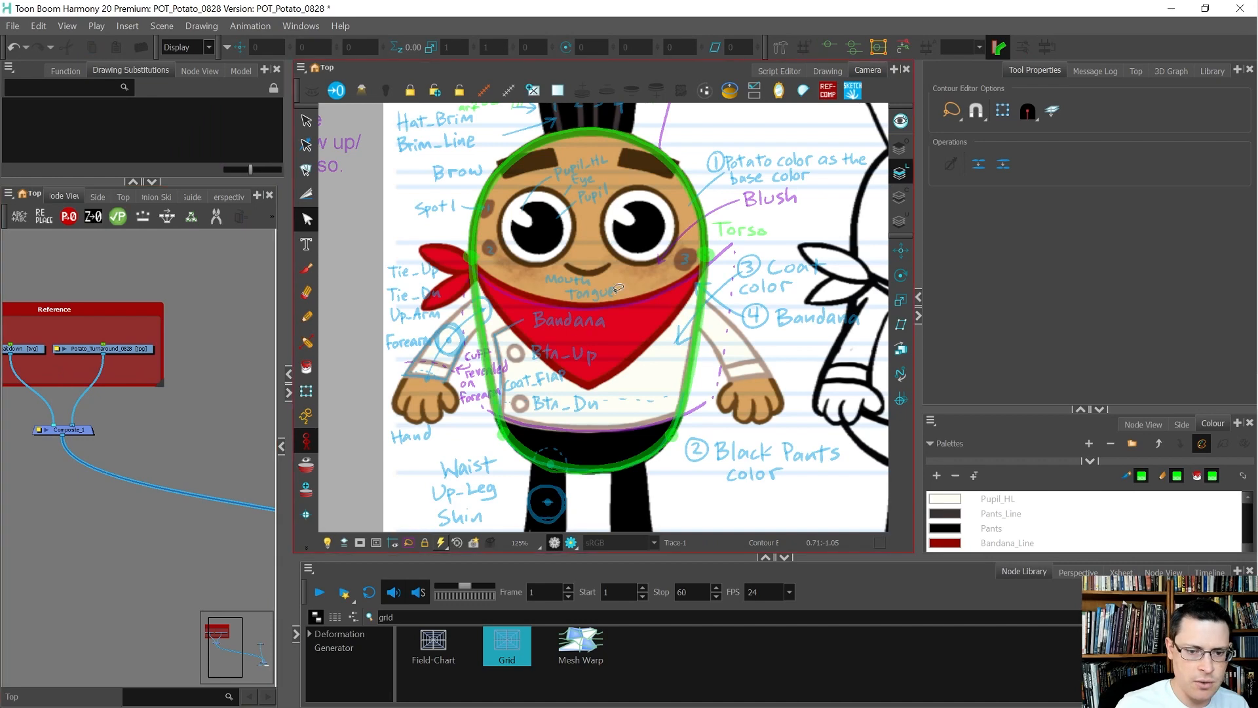
Select the Trace drawing and turn on the light table to fade the reference artwork behind it
scroll(474, 342, "down", 5)
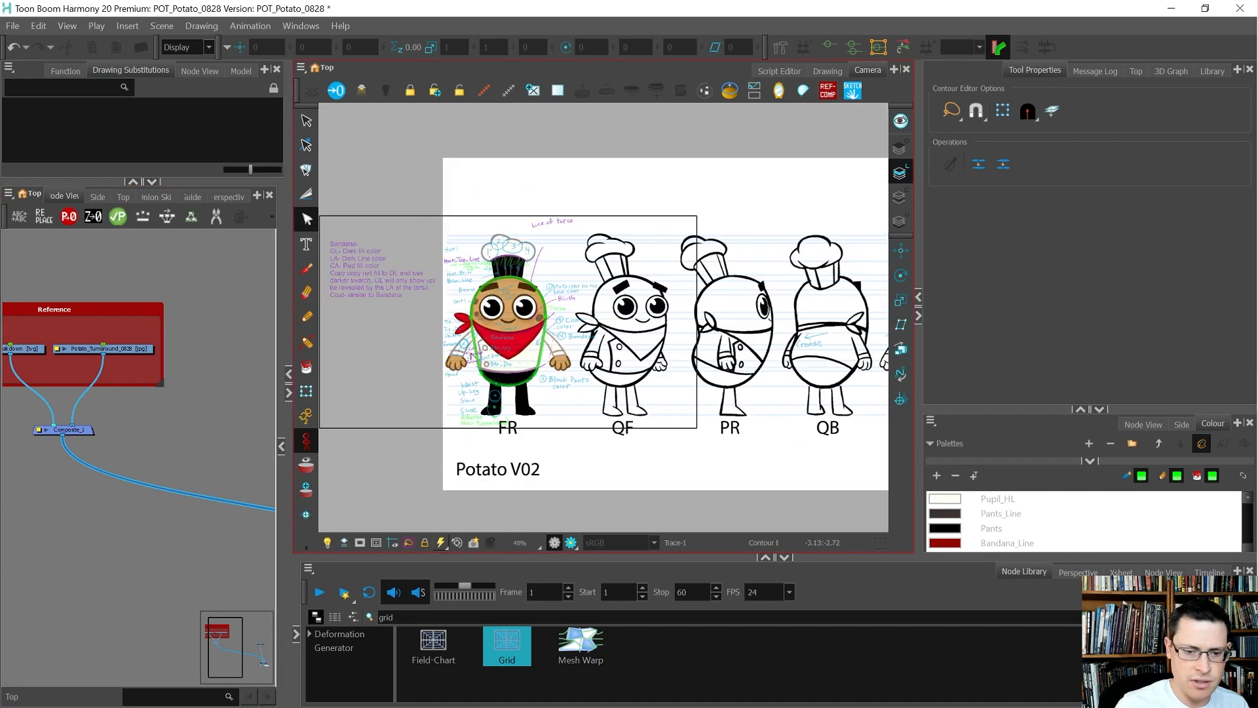
scroll(29, 416, "down", 3)
scroll(200, 445, "up", 2)
left_click_drag(182, 433, 127, 388)
left_click(327, 541)
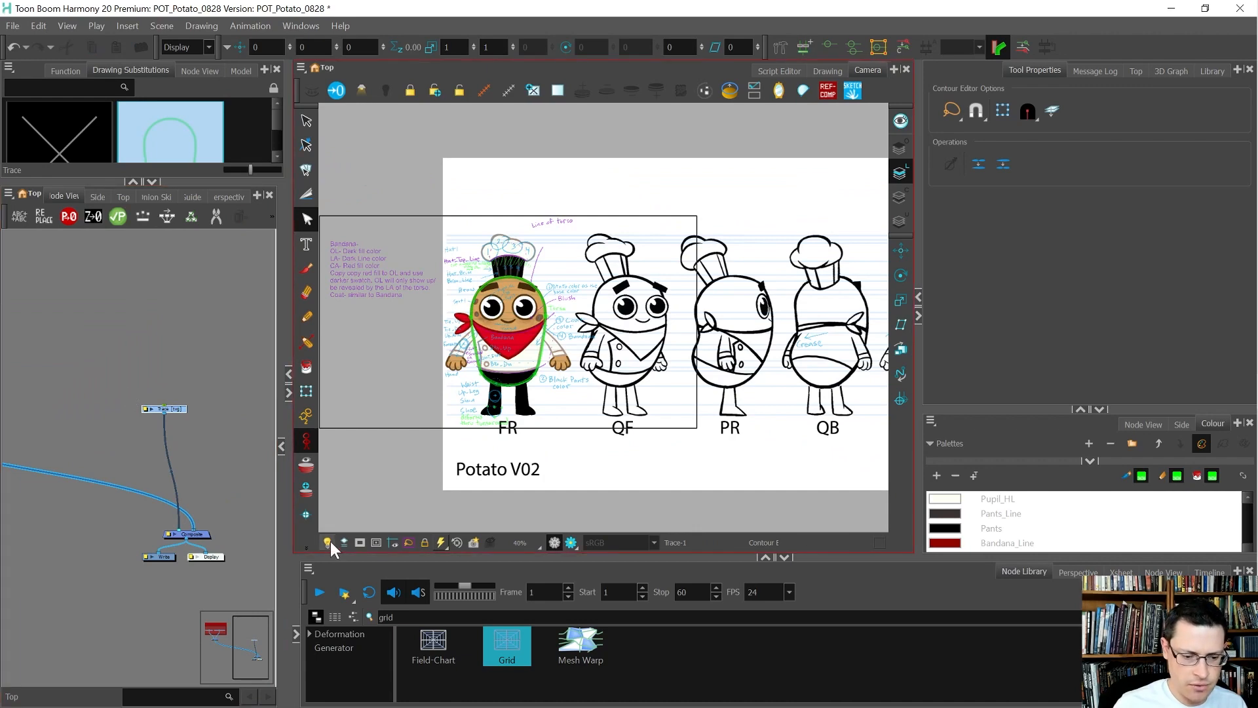
scroll(504, 318, "up", 4)
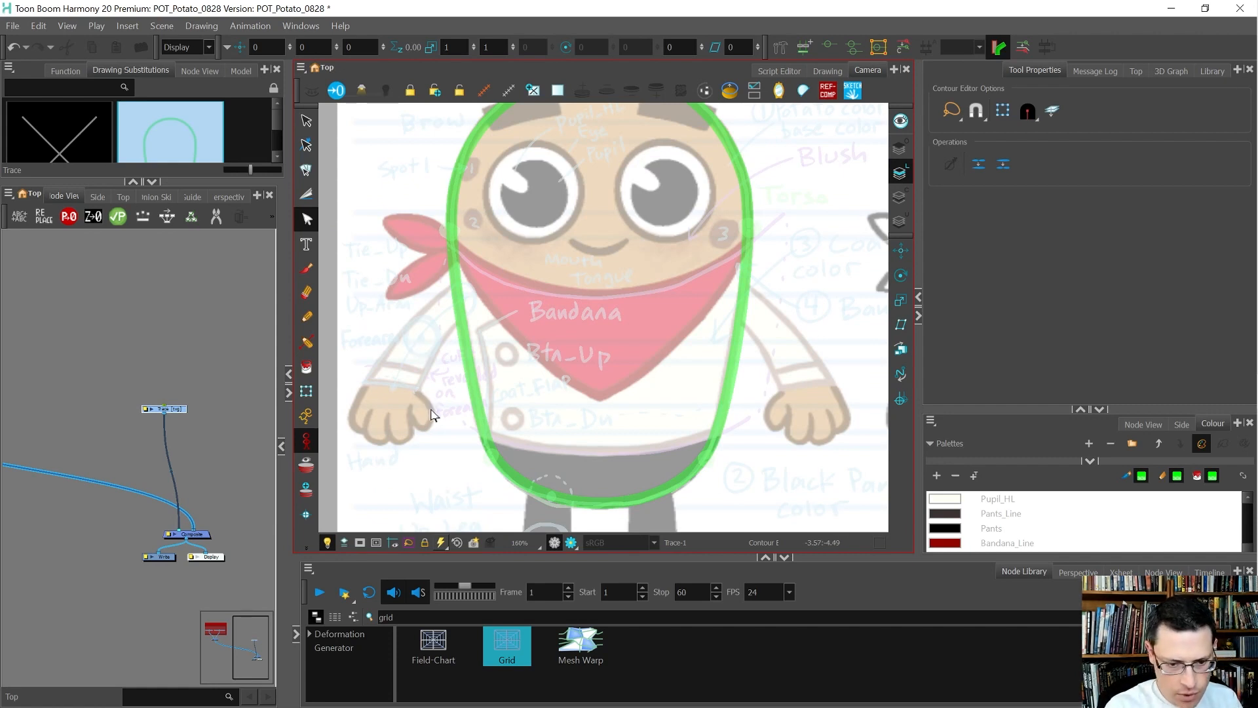
Draw a small circle over the left-hand shoulder joint with the Ellipse tool and set its maximum line size to 15
key("alt+equal")
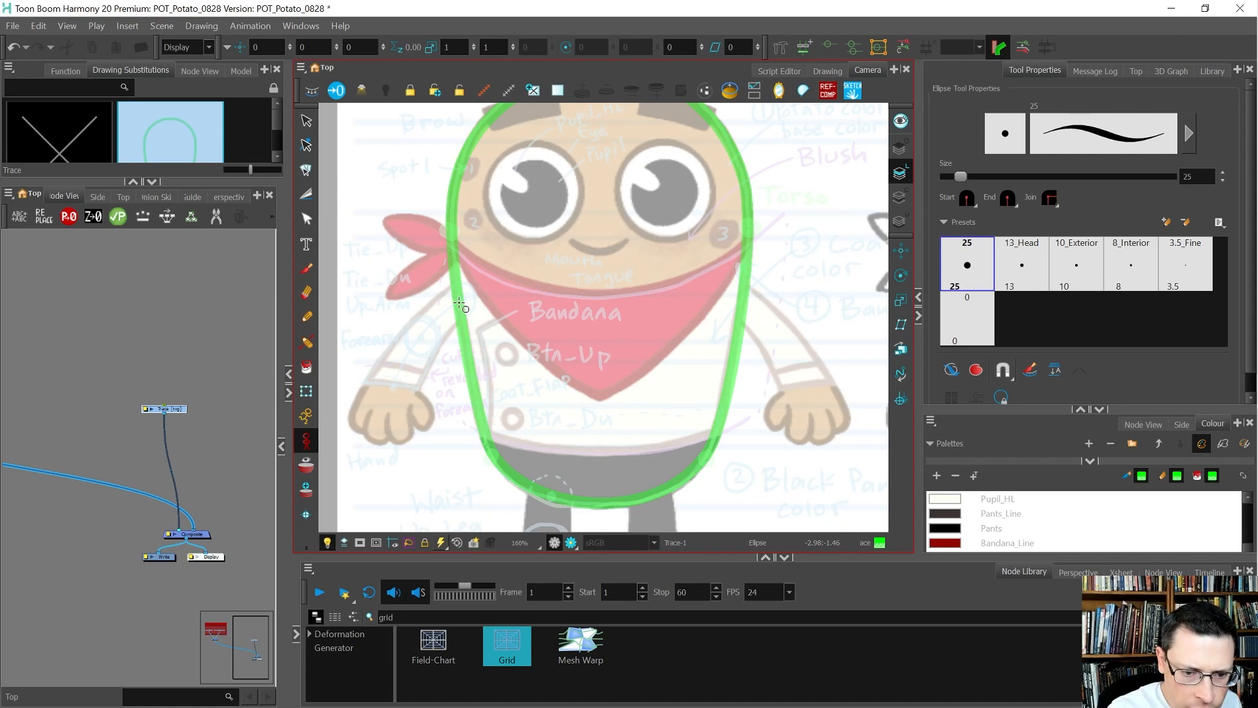
left_click_drag(461, 305, 477, 321)
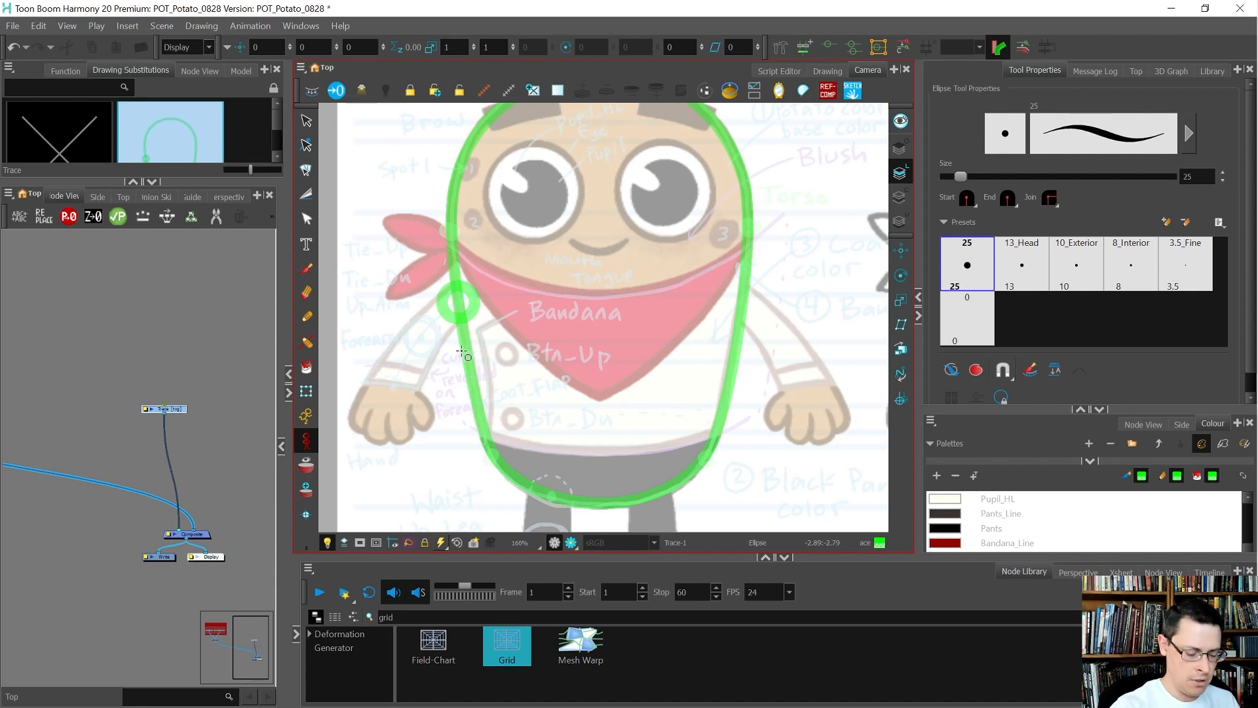
scroll(472, 385, "up", 3)
left_click_drag(477, 257, 585, 293)
key("alt+s")
left_click(585, 293)
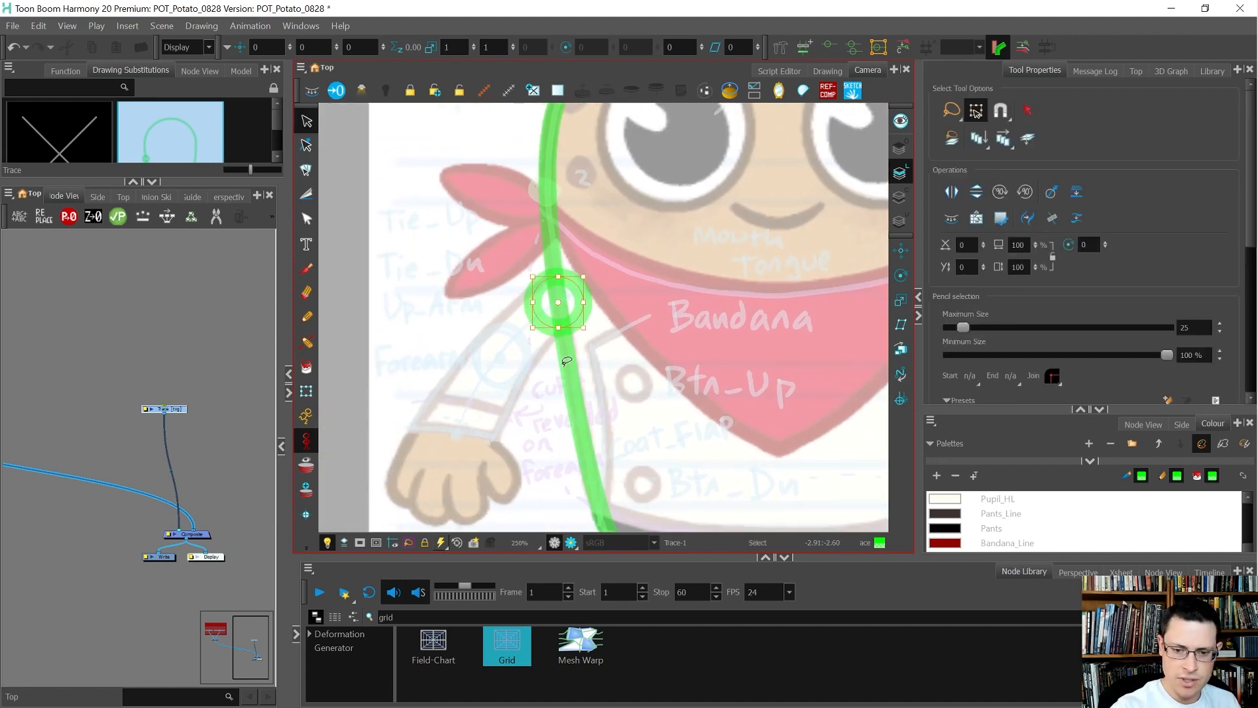
scroll(1221, 329, "down", 10)
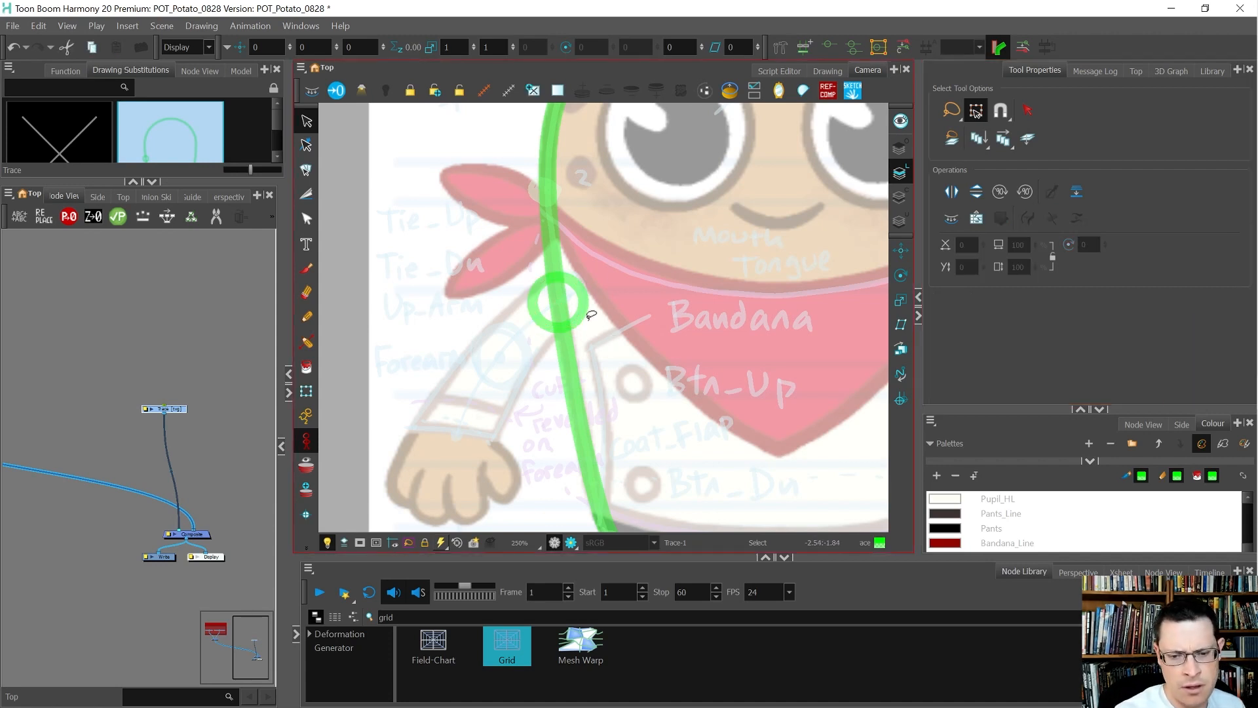
Duplicate the shoulder circle, place the copy over the left-hand wrist and enlarge it to the sleeve cuff's width
key("ctrl+c")
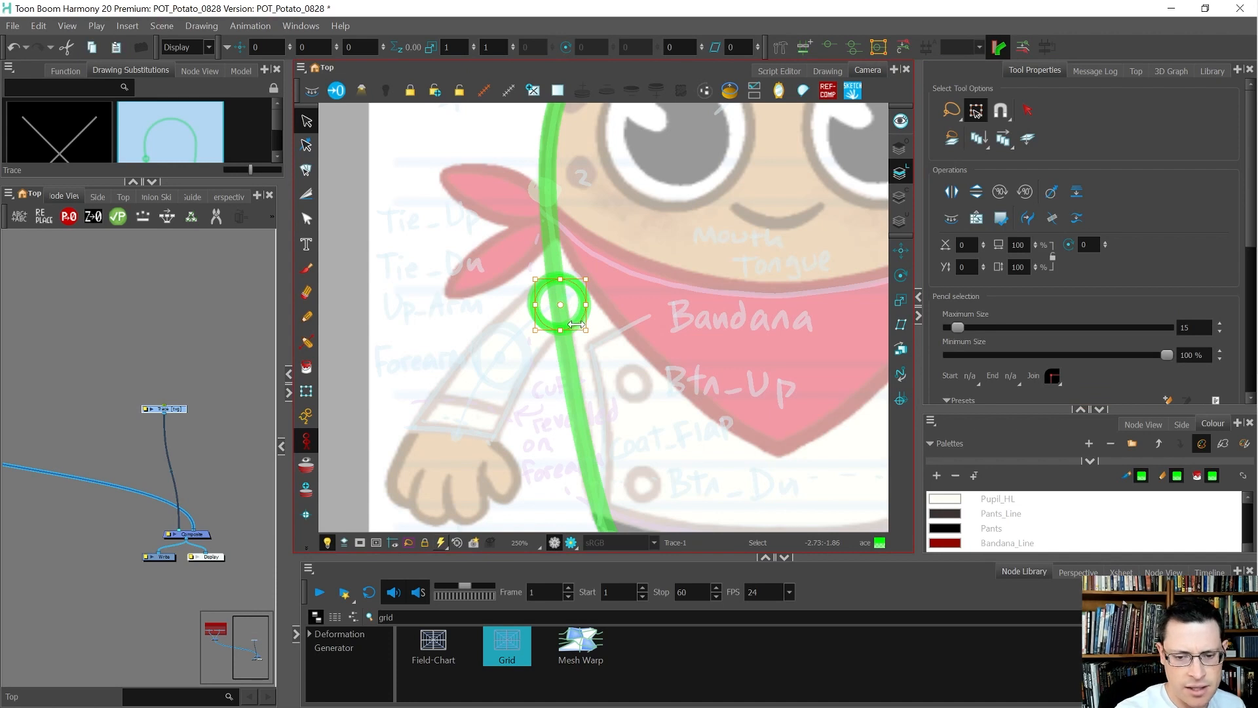
key("ctrl+v")
left_click_drag(574, 321, 497, 404)
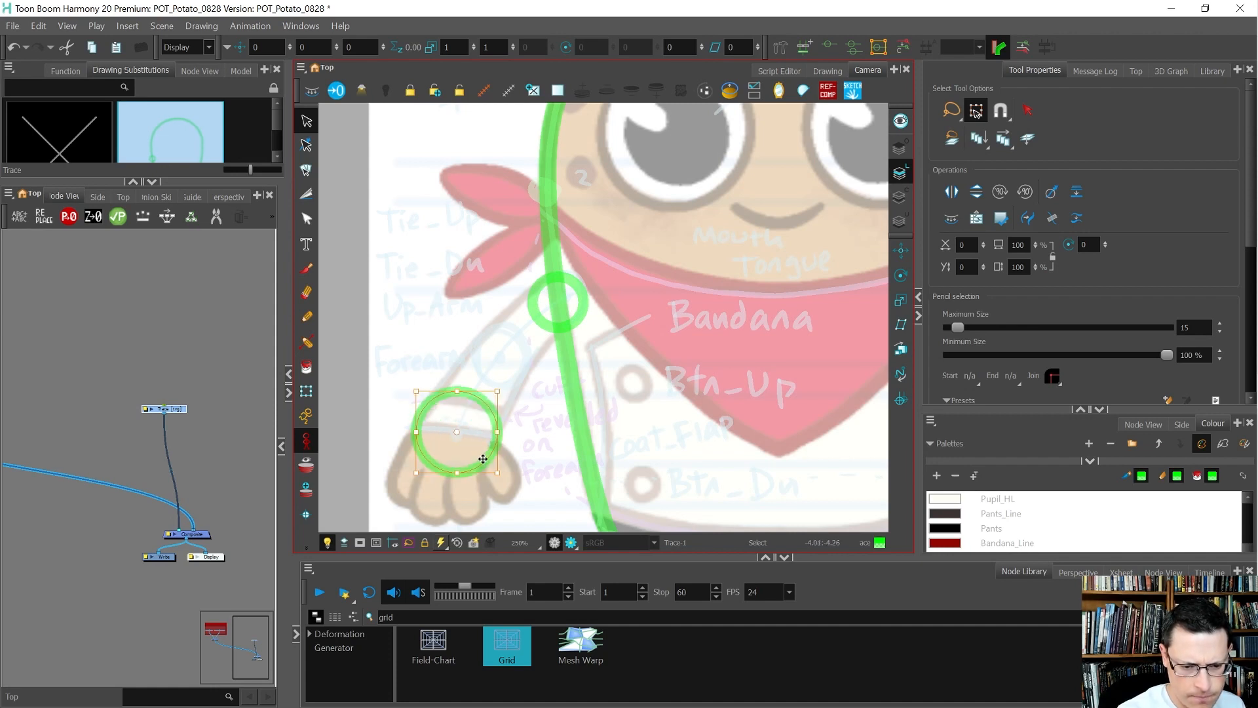
left_click_drag(416, 393, 416, 391)
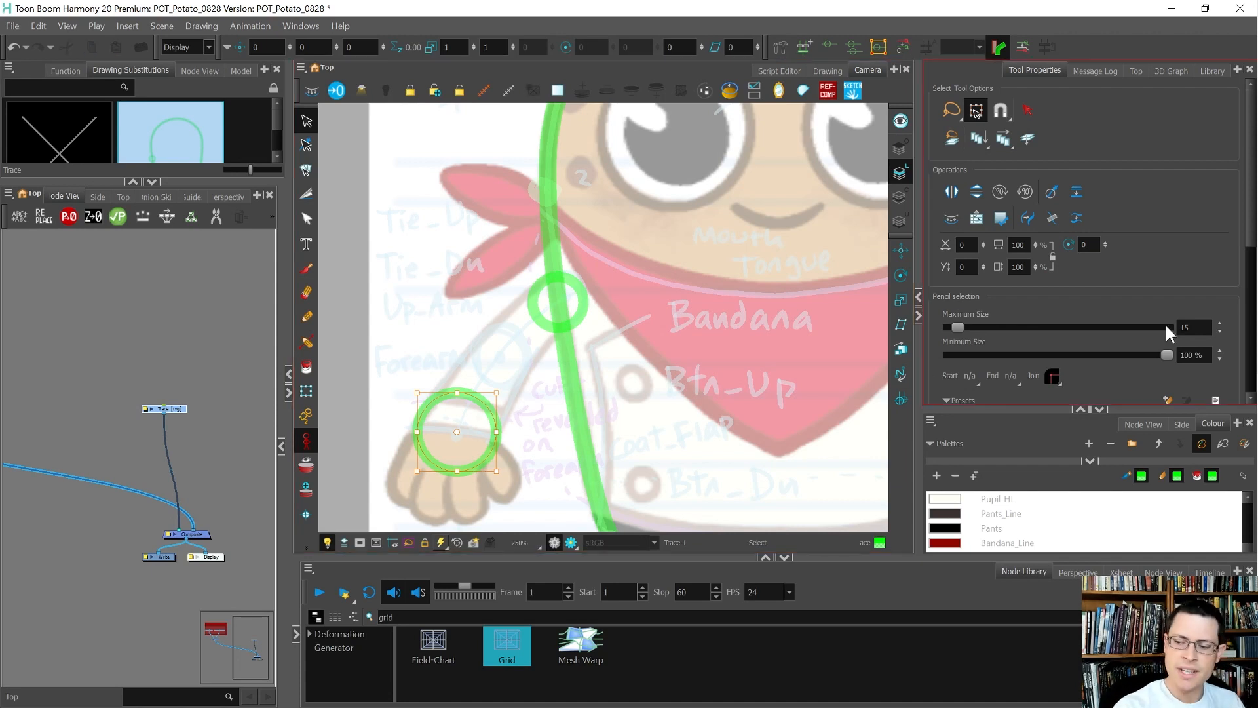
left_click(529, 441)
Create a new pencil preset named 15
scroll(500, 443, "up", 2)
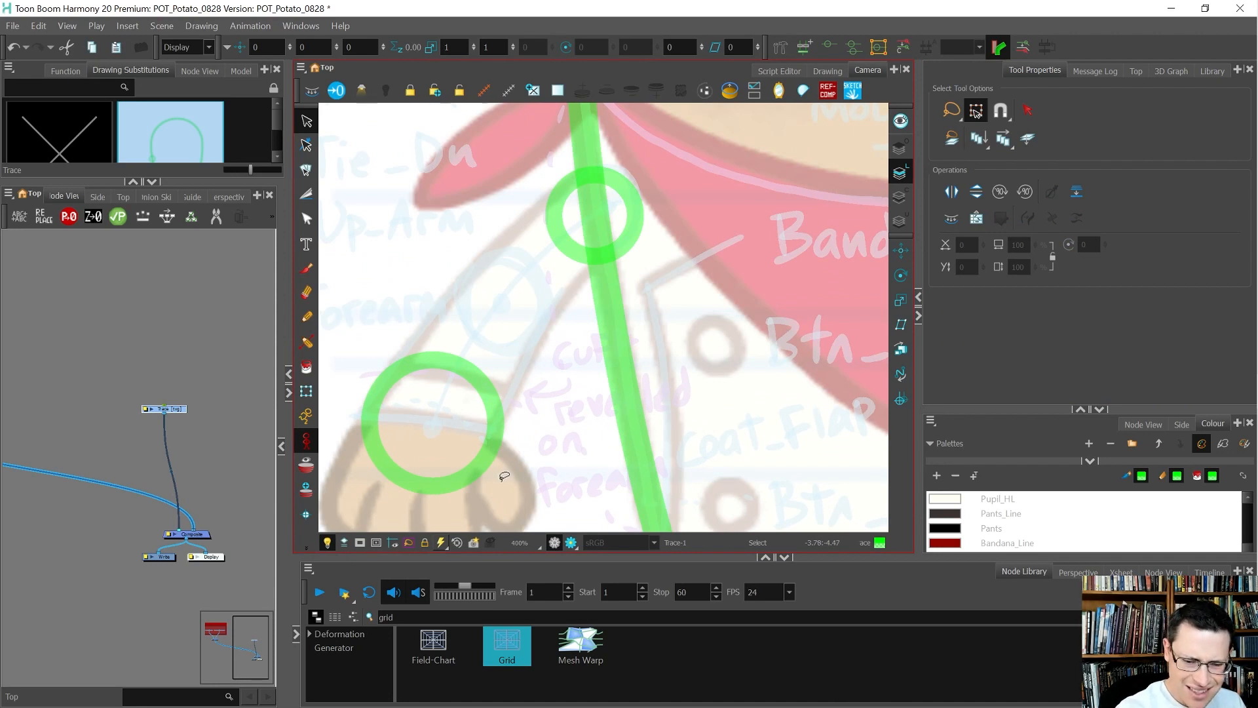
key("alt+slash")
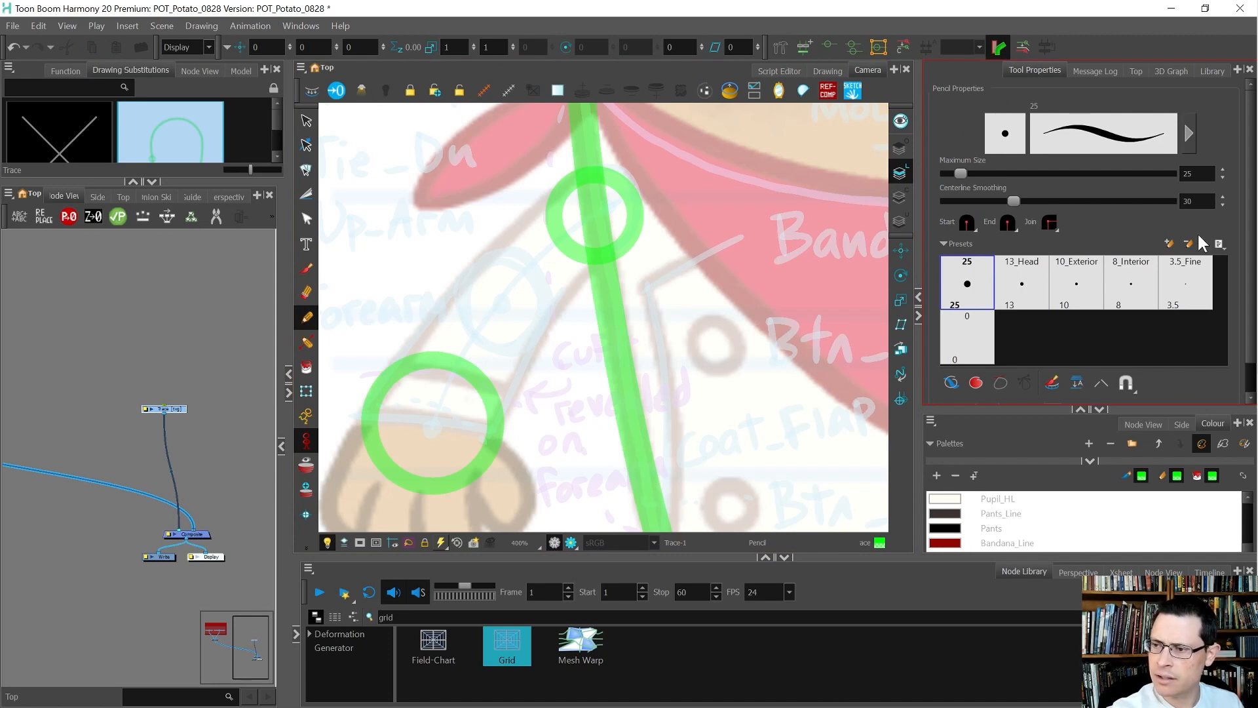
left_click(1170, 245)
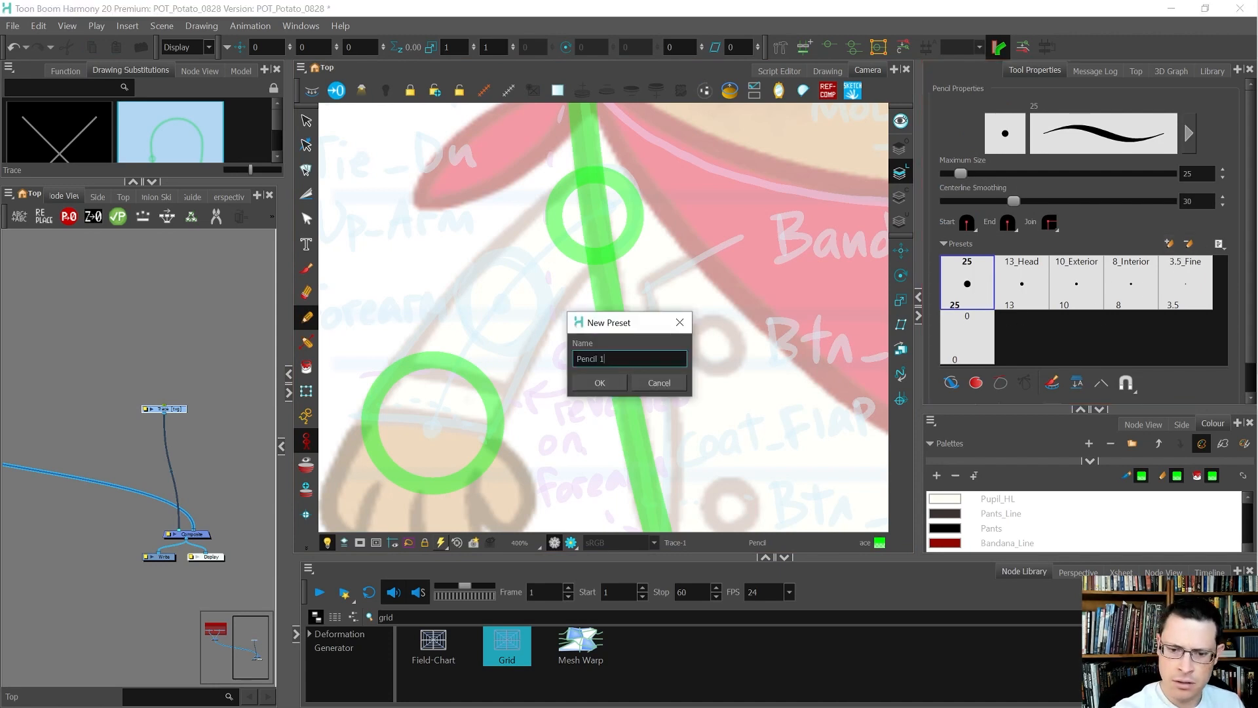
type("15")
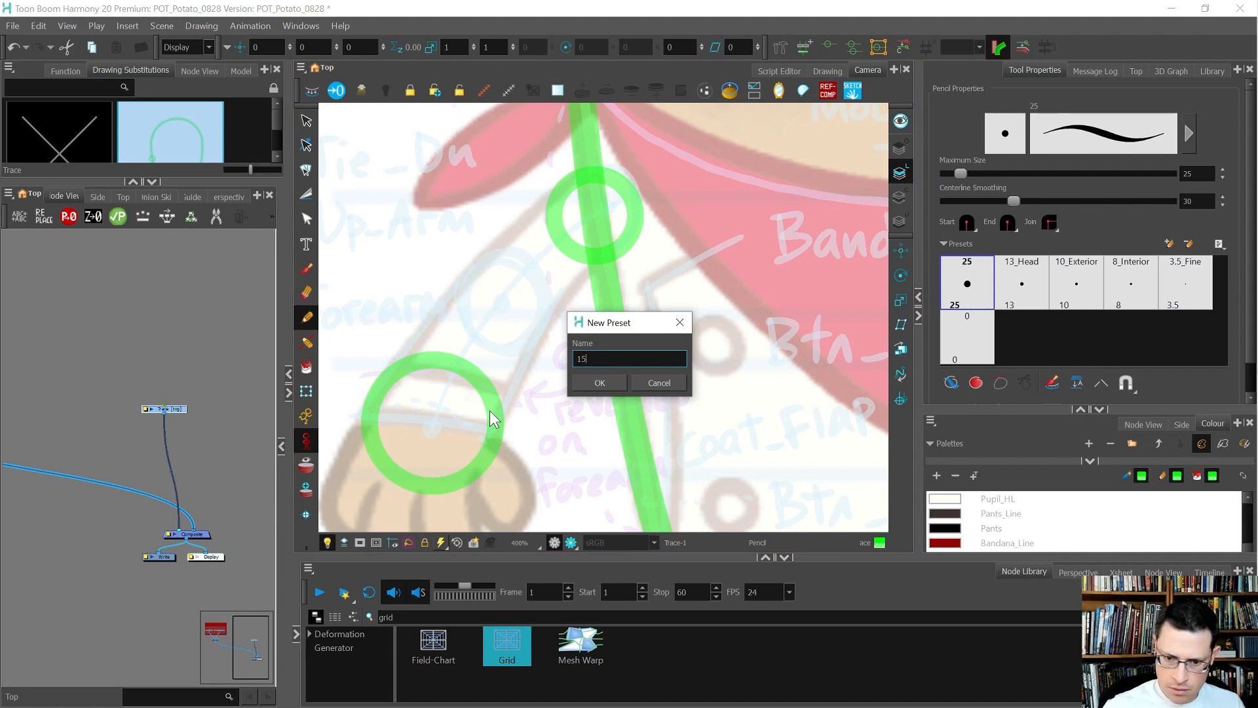
left_click(600, 382)
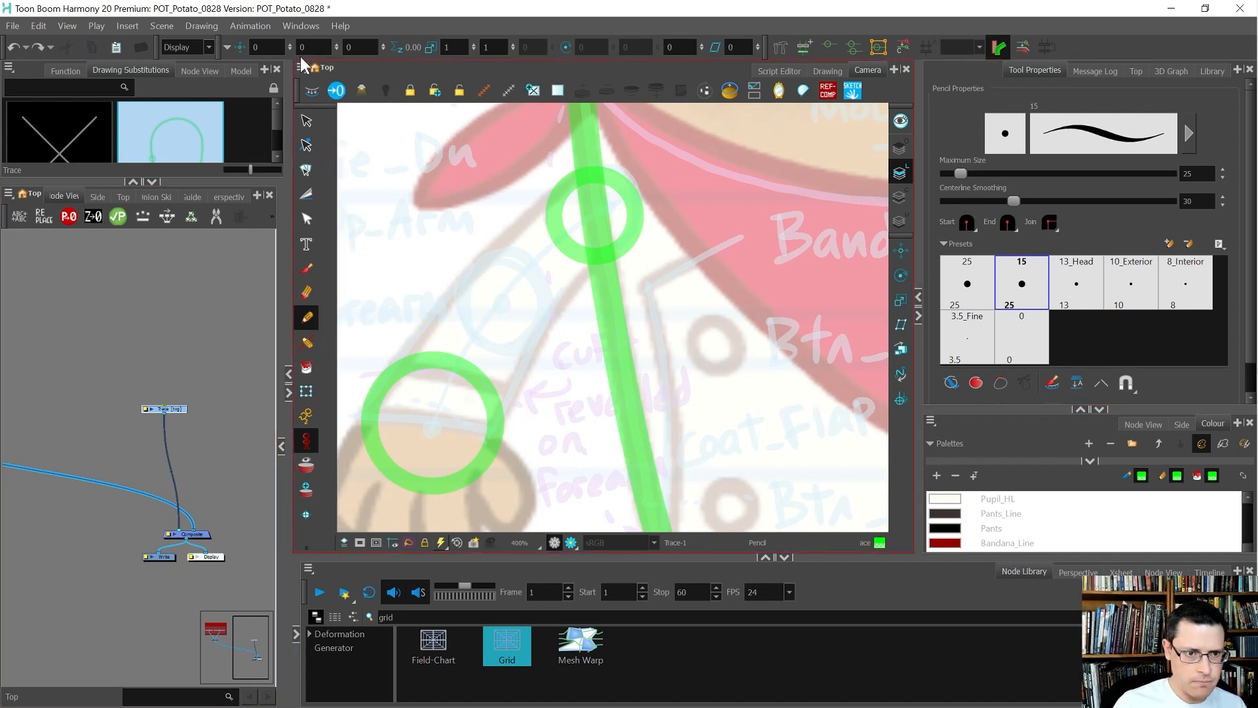
Draw a straight line for the arm's inner edge from the wrist circle to the shoulder circle with the Line tool
left_click(300, 548)
left_click(331, 170)
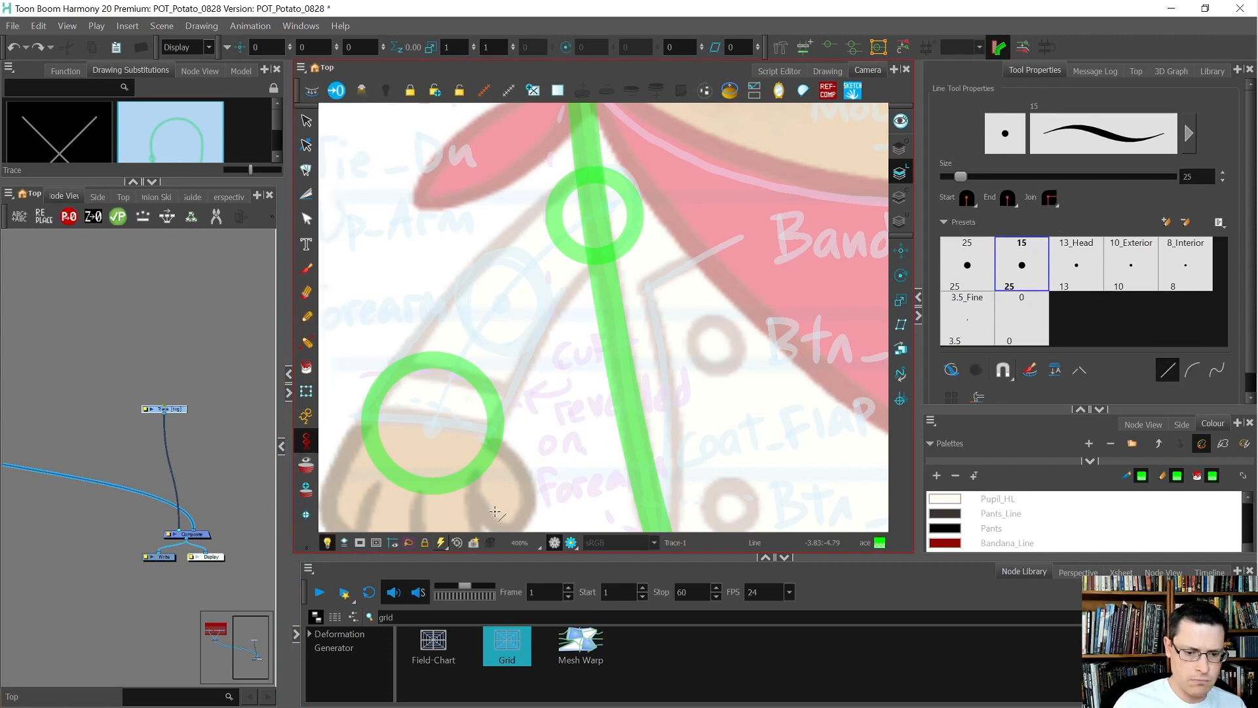
mouse_move(468, 473)
left_mouse_down()
mouse_move(645, 204)
mouse_move(628, 239)
left_mouse_up()
Set the maximum size of pencil preset 15 to 15 and save the change to the preset
double_click(1187, 176)
left_click(1014, 258)
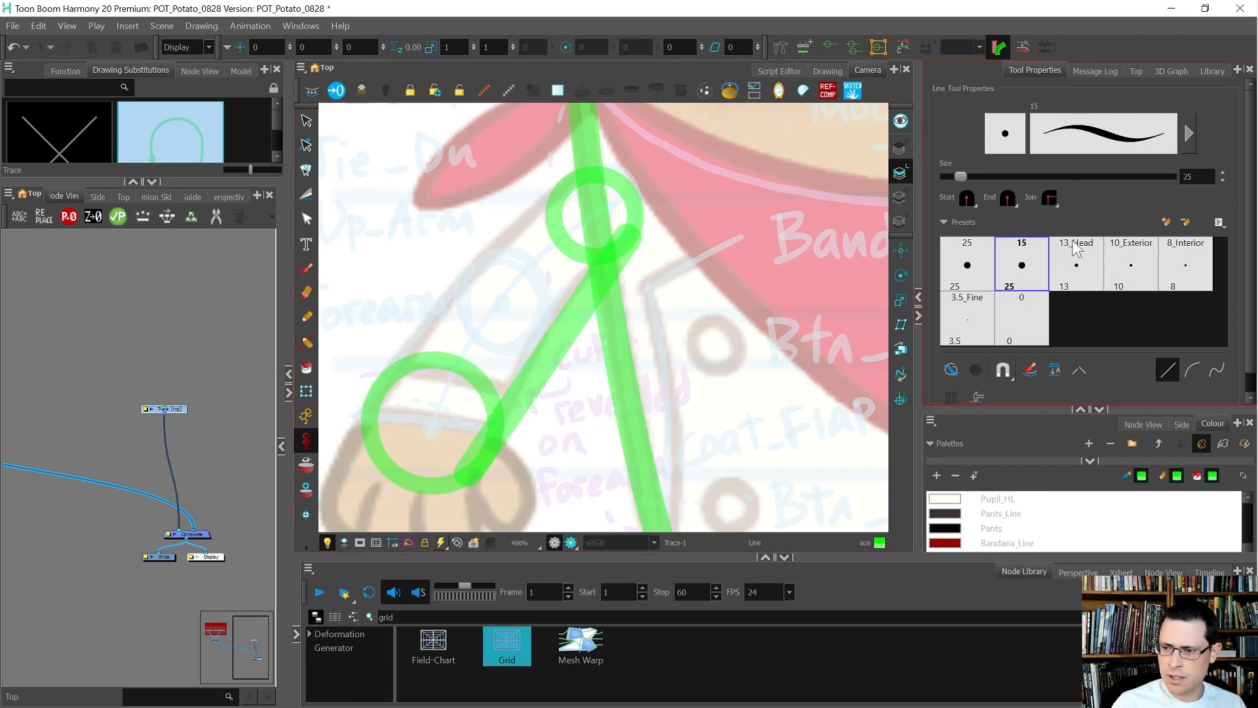
left_click(1187, 134)
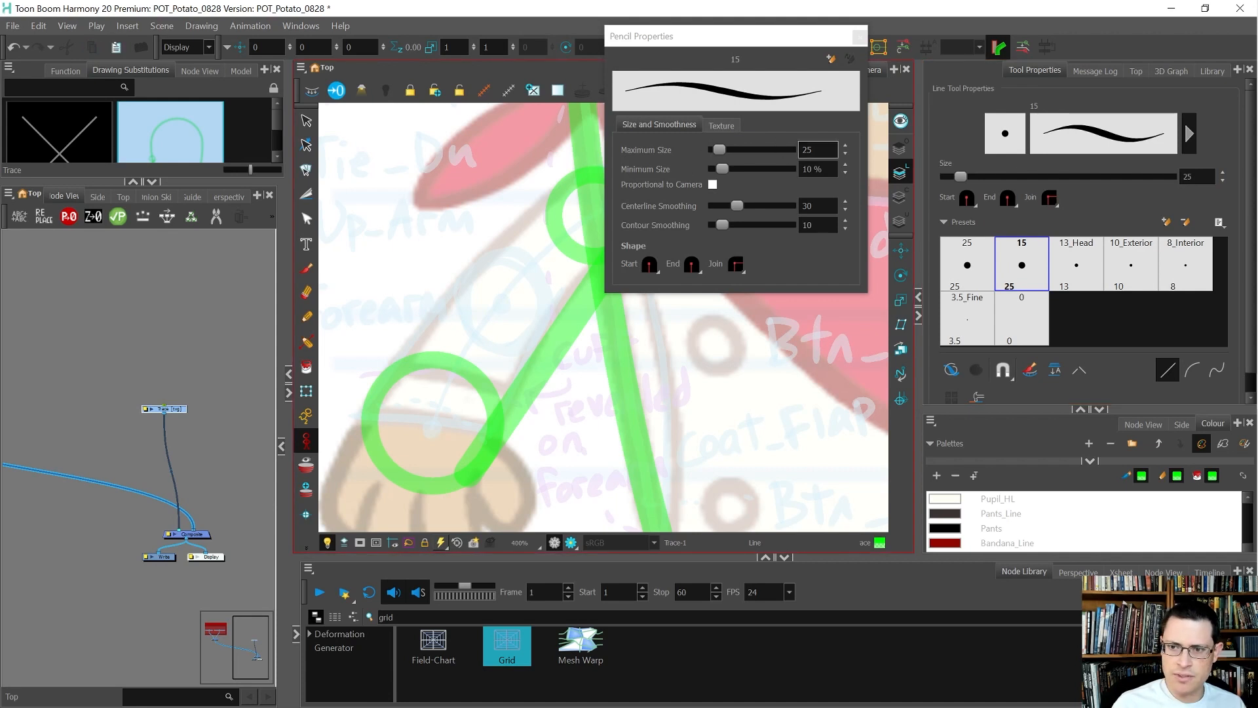
type("15")
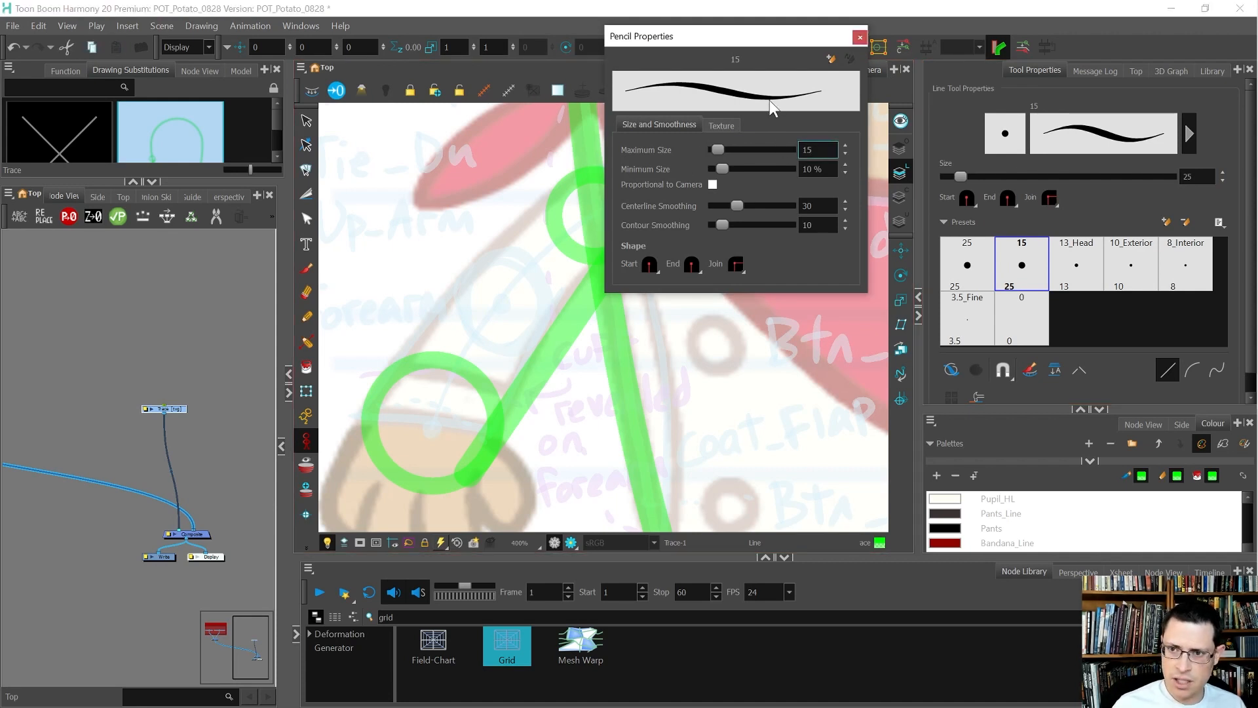
key("Tab")
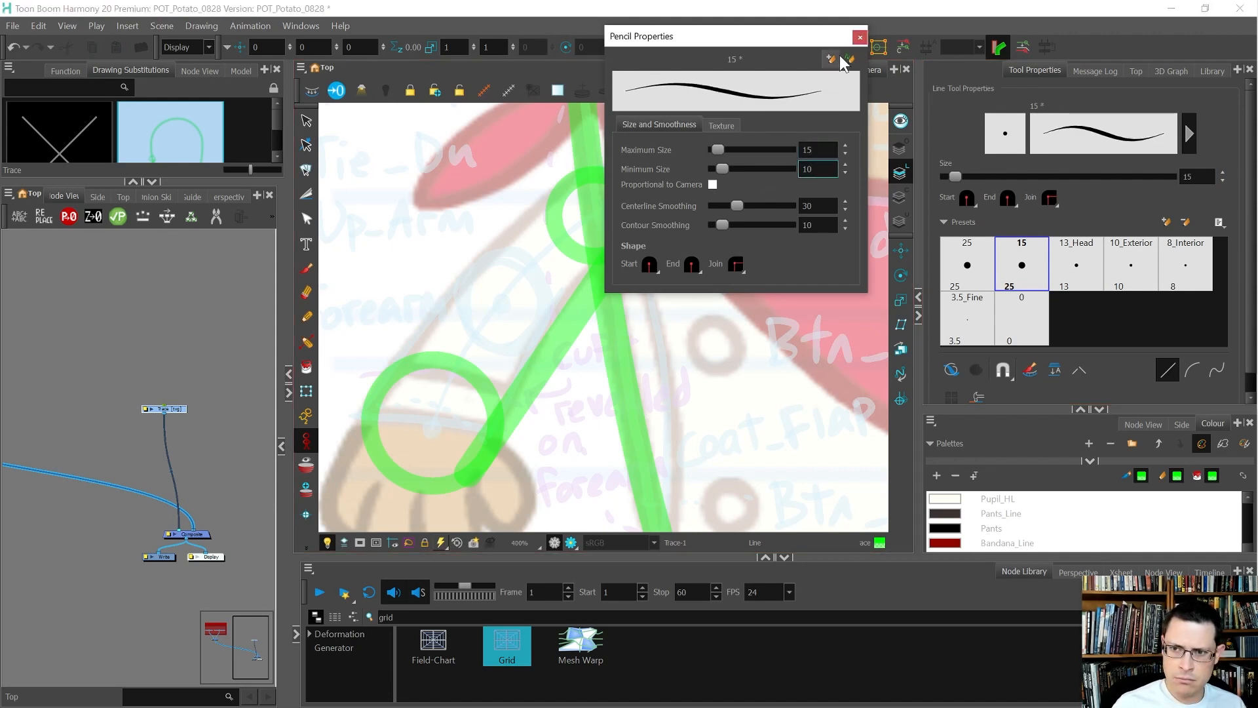
left_click(859, 38)
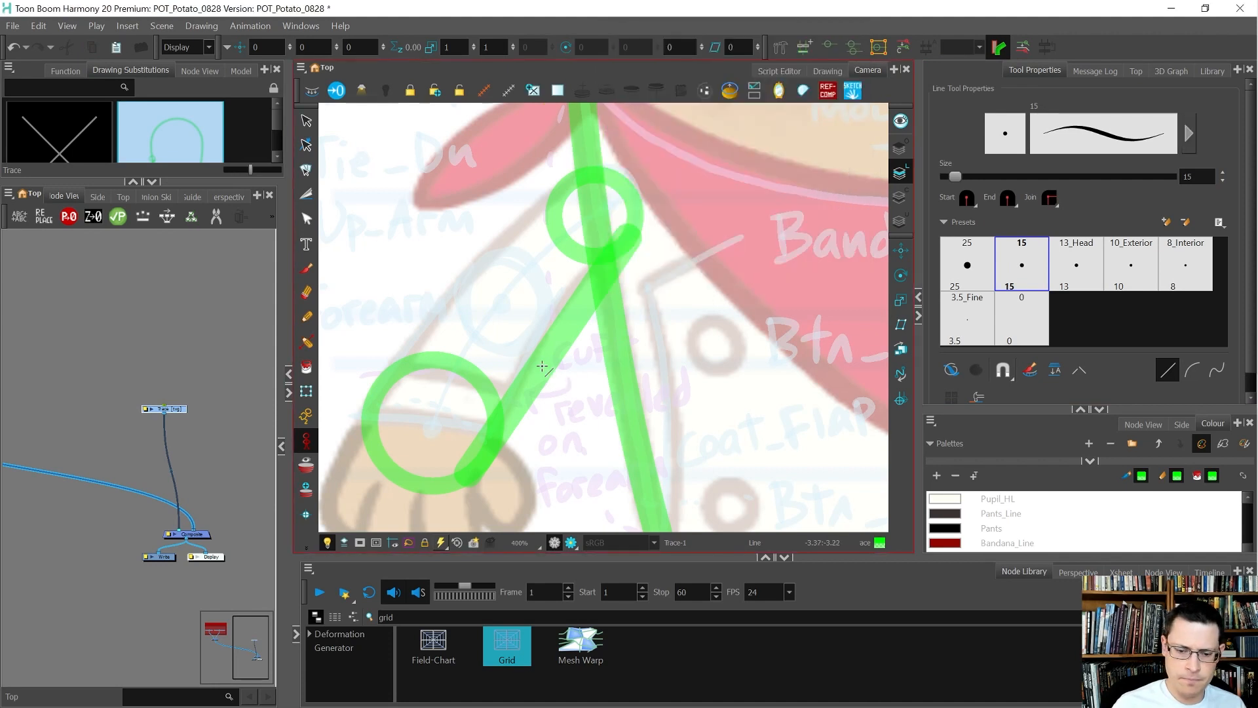
Draw the arm's outer edge line between the wrist and shoulder circles, and bend it outward to follow the sleeve
left_click_drag(384, 380, 568, 187)
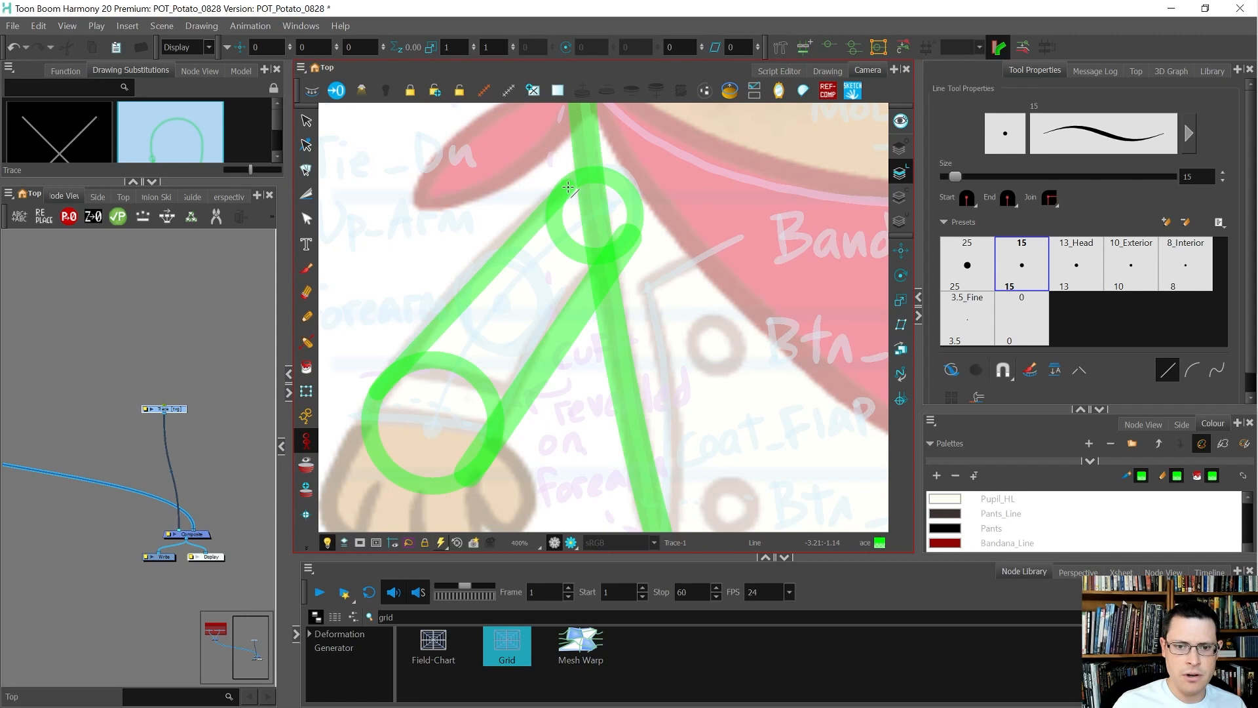
scroll(549, 249, "down", 2)
key("alt+q")
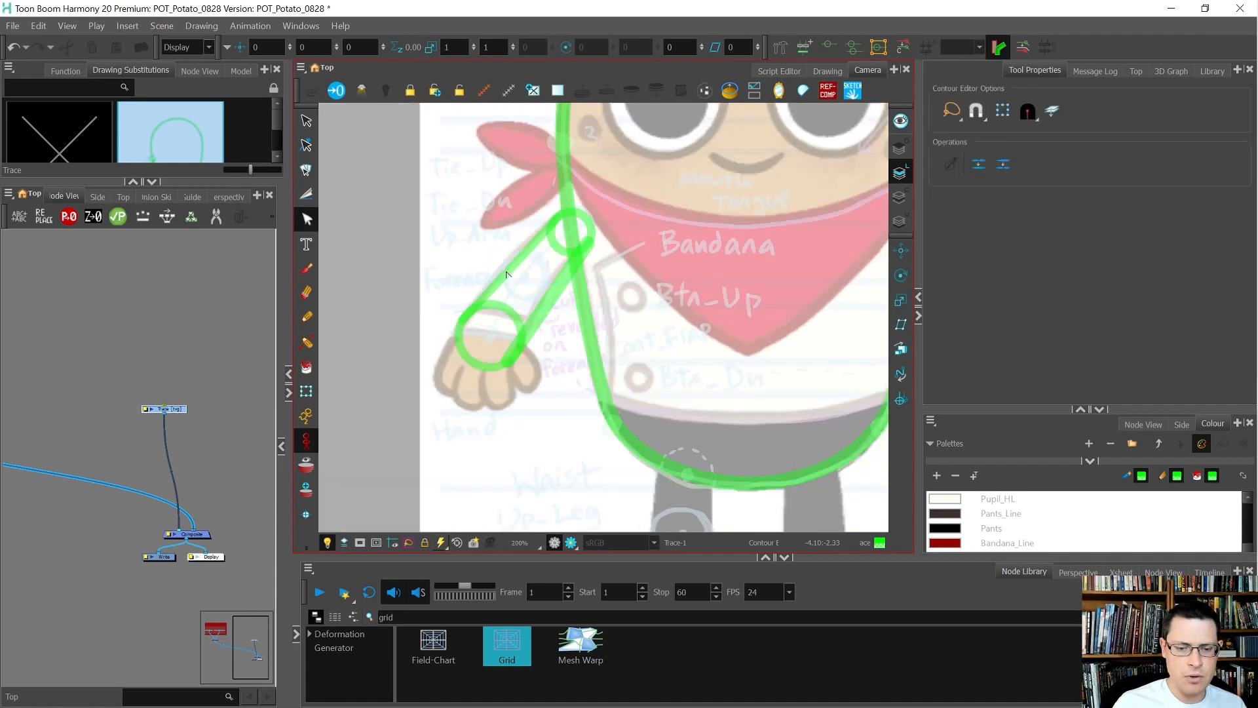
left_click_drag(510, 270, 498, 274)
scroll(501, 289, "down", 1)
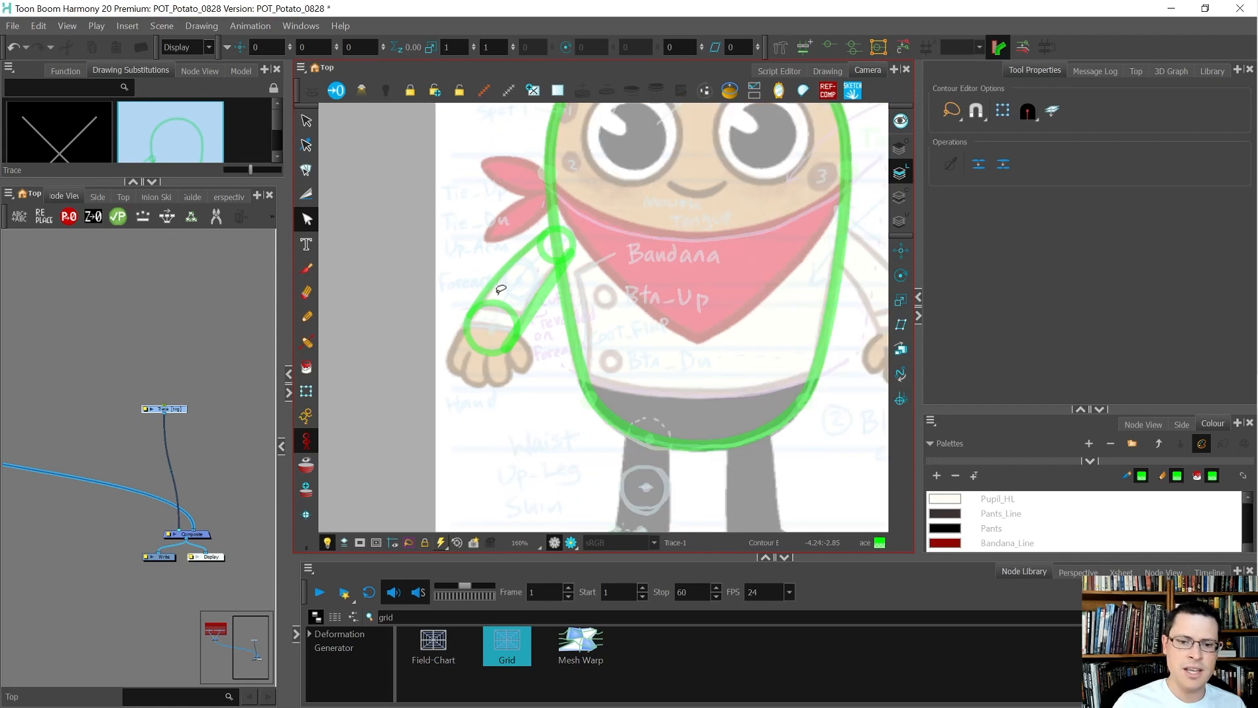
Cut the straight line of the arm's inner edge out of the Trace drawing, keeping both arm circles
scroll(485, 305, "down", 1)
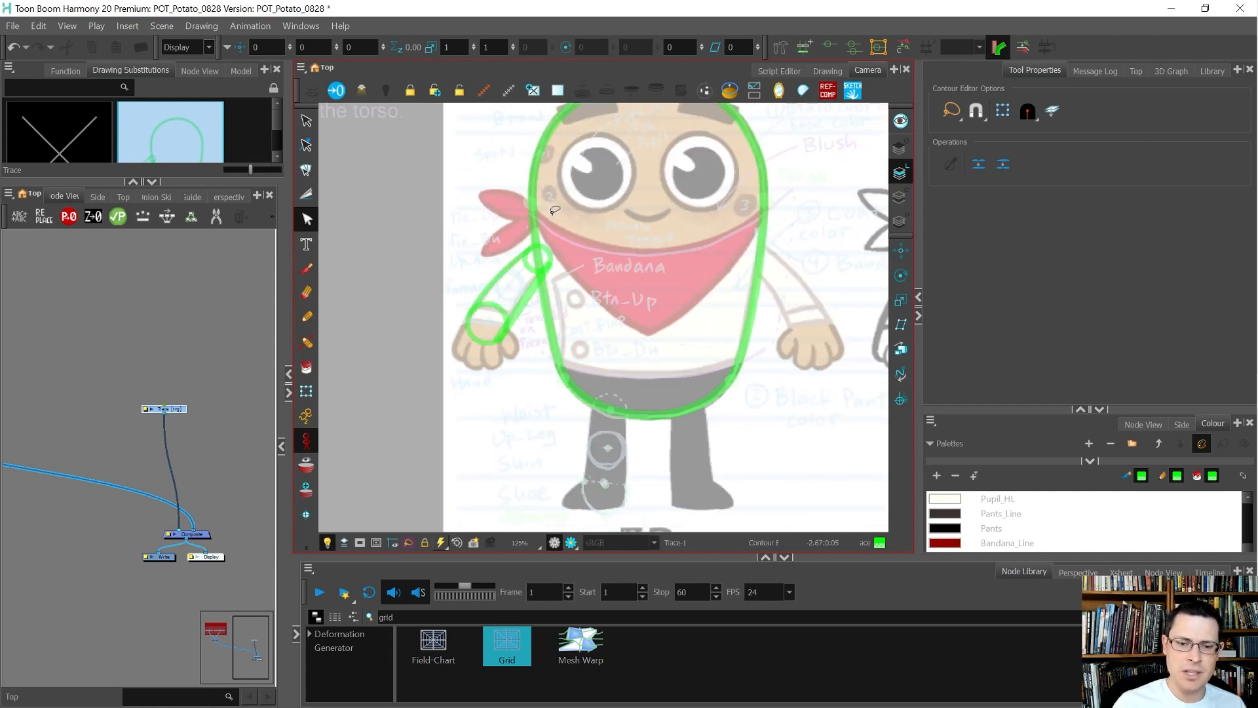
scroll(521, 268, "up", 4)
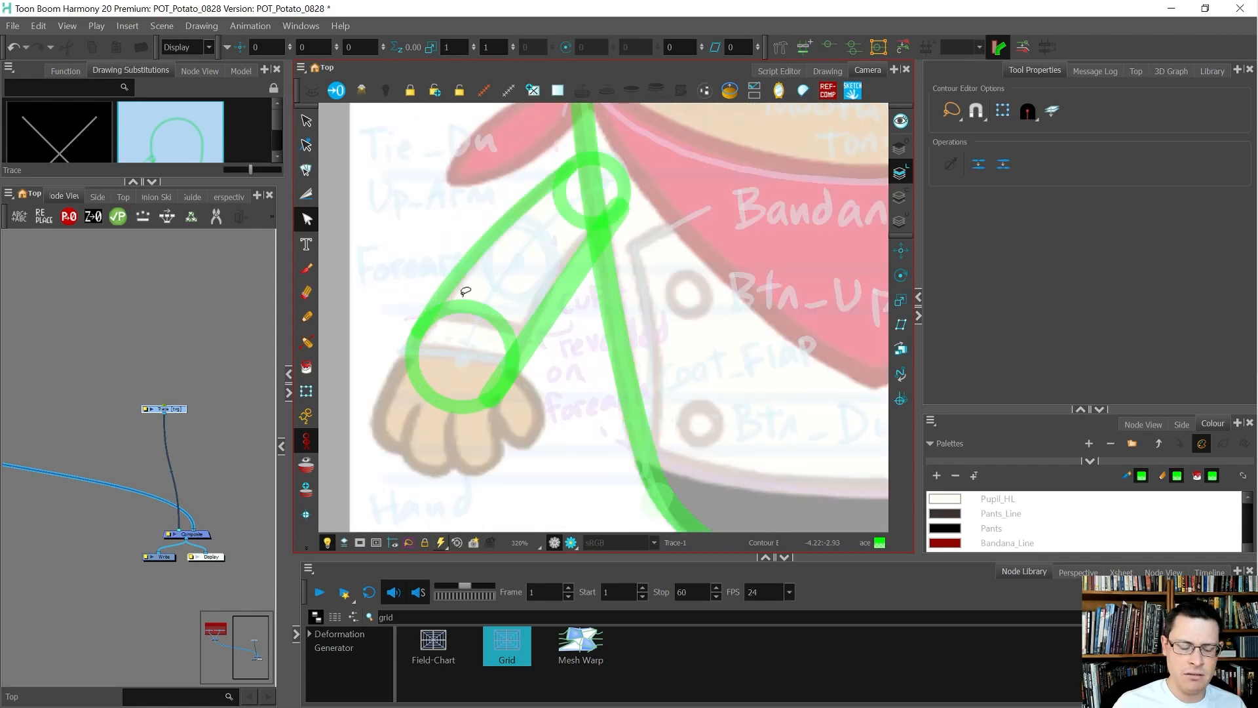
scroll(478, 289, "down", 1)
left_click(542, 346)
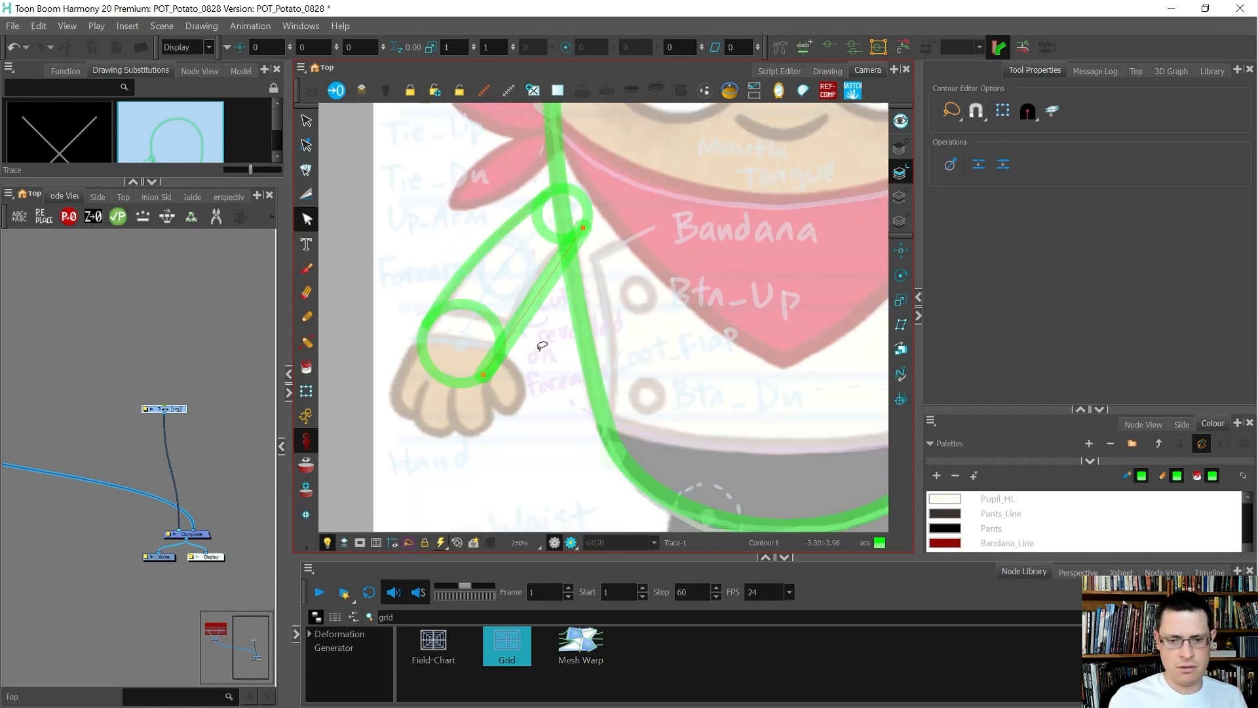
key("alt+s")
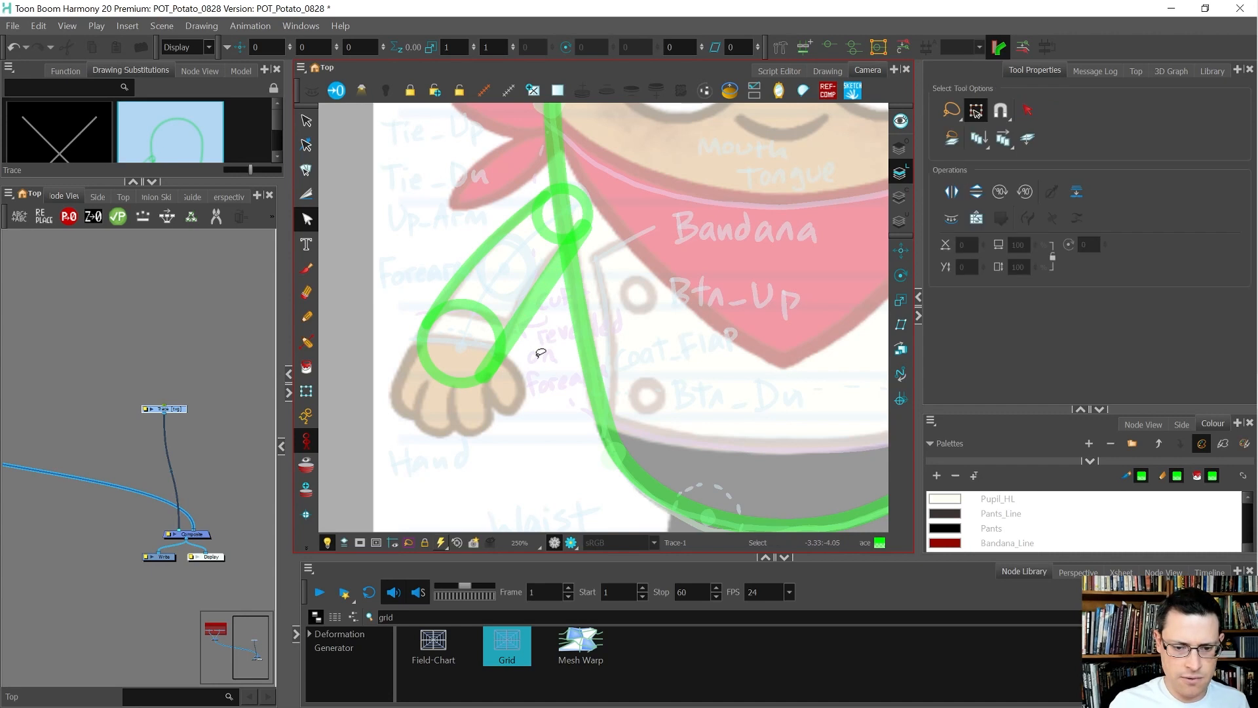
left_click_drag(540, 353, 514, 266)
key("ctrl+x")
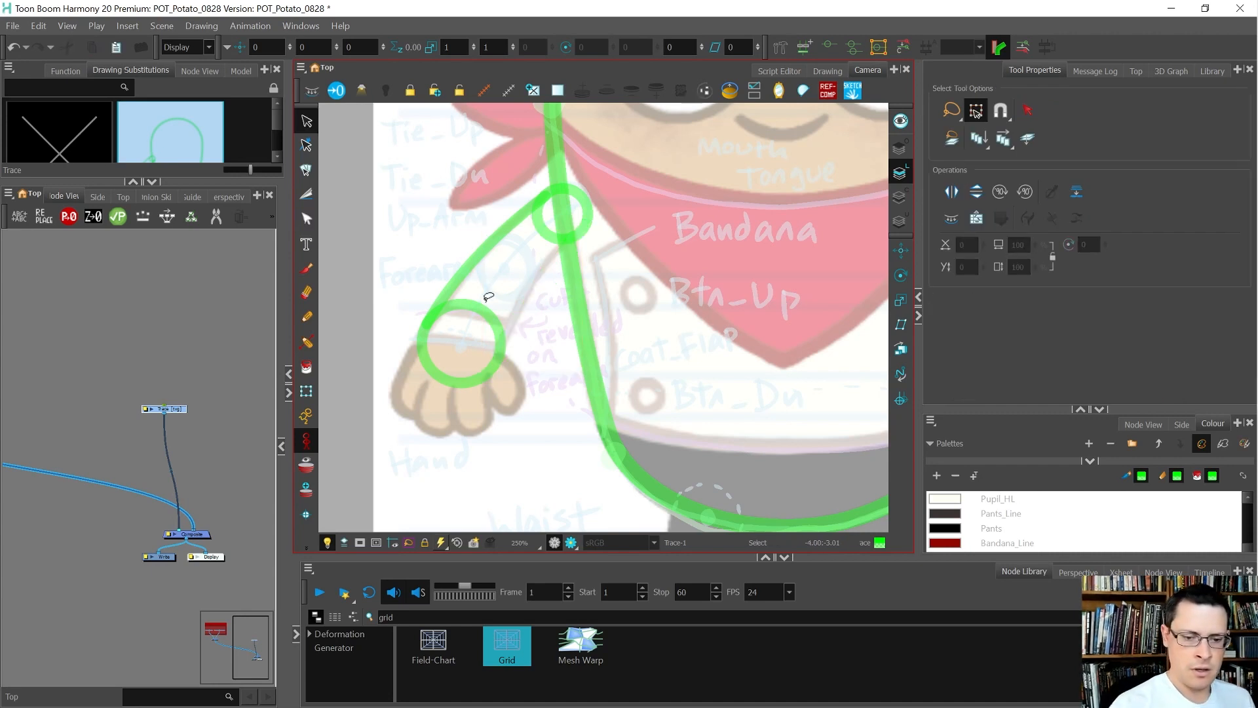
Scale the wrist circle down slightly so it fits the end of the sleeve above the hand
scroll(488, 308, "up", 3)
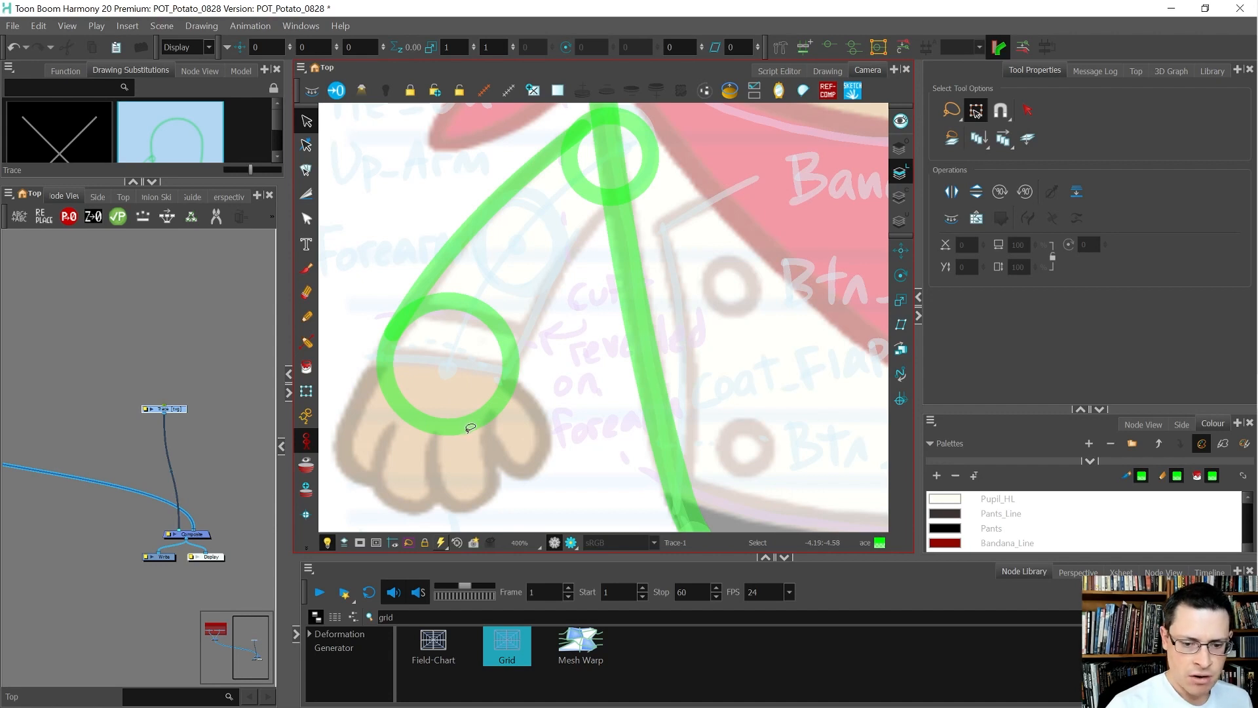
left_click(492, 366)
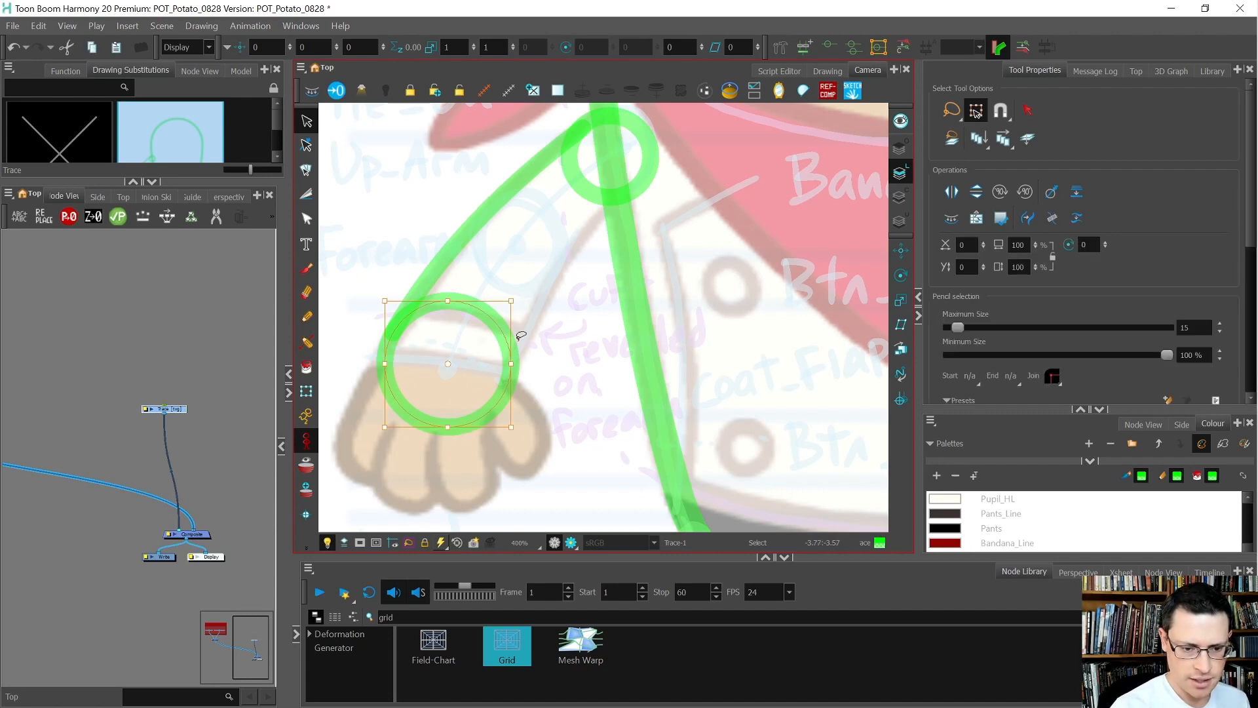
left_click_drag(512, 302, 514, 306)
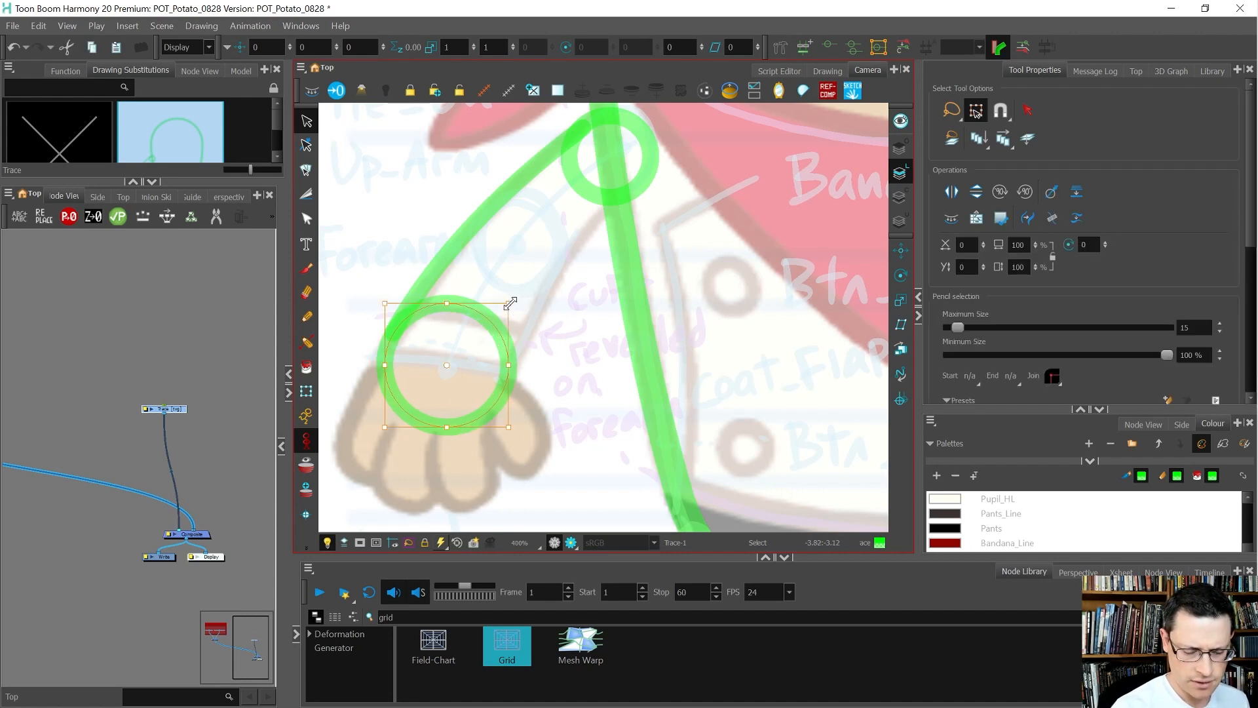
left_click_drag(497, 396, 497, 407)
left_click_drag(395, 408, 396, 403)
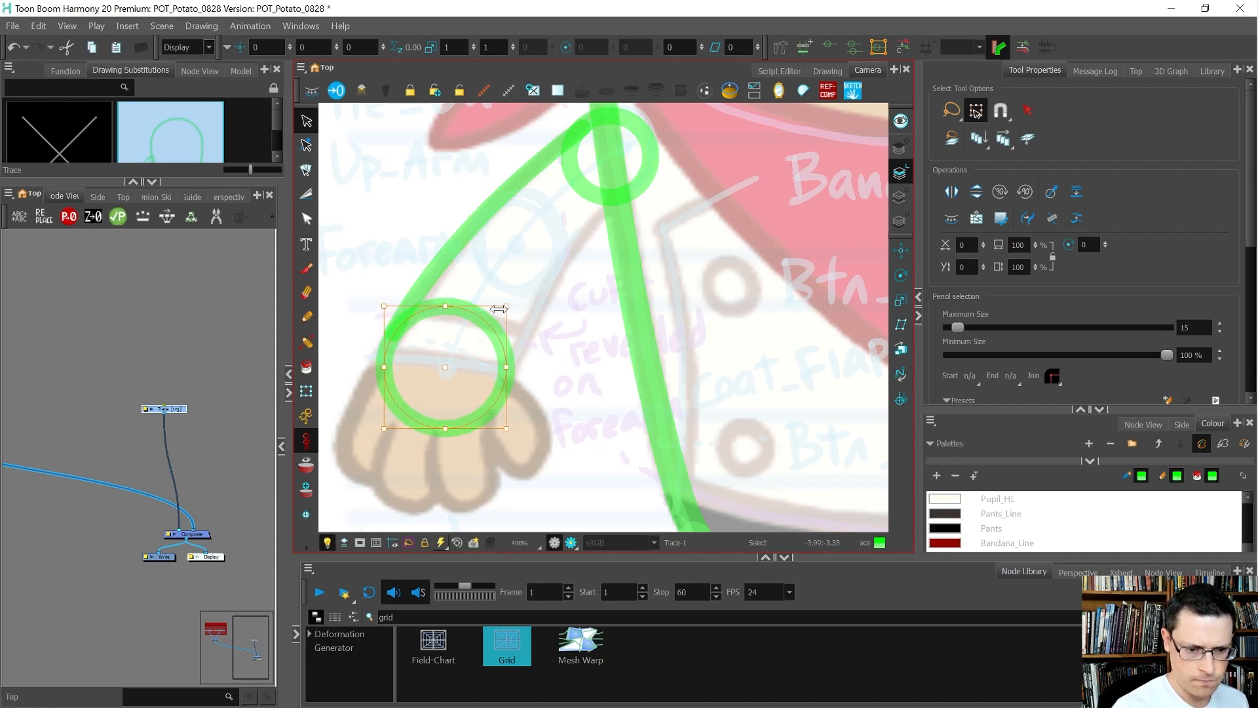
Move the arm's outer edge line outward off the wrist and shoulder circles, and inspect the contour points with the Contour Editor
left_click(457, 239)
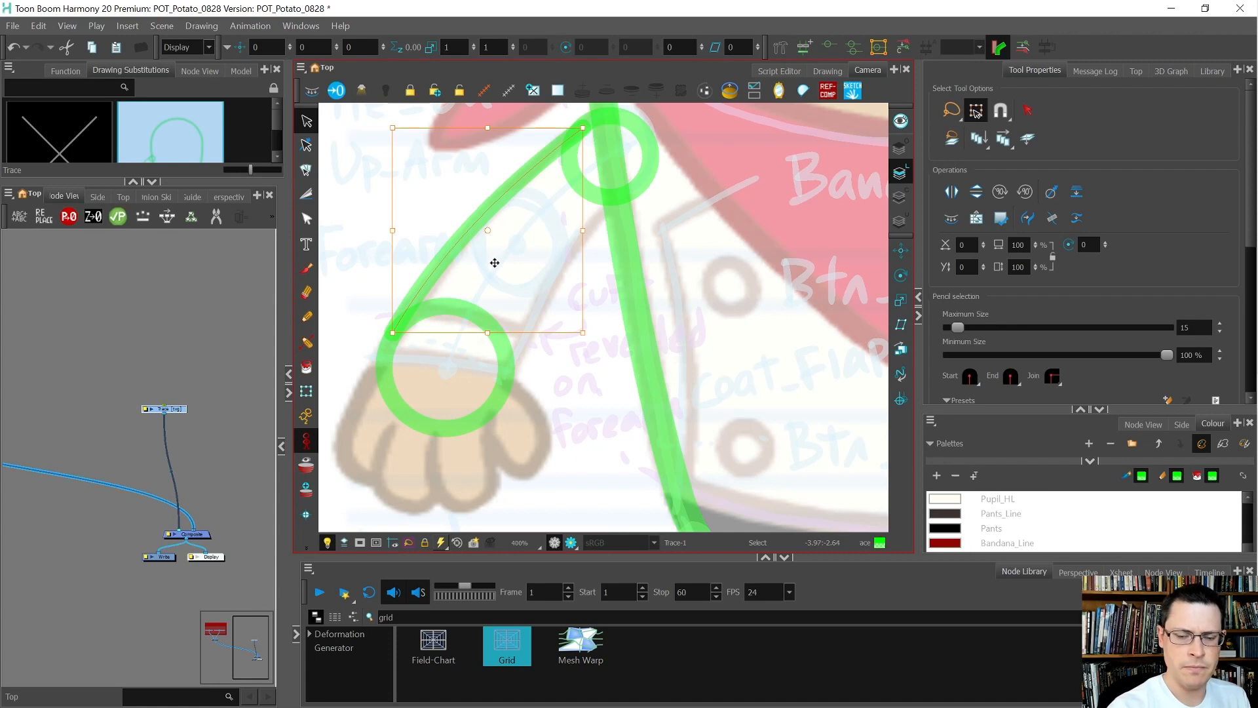
key("Delete")
key("ctrl+z")
key("alt+q")
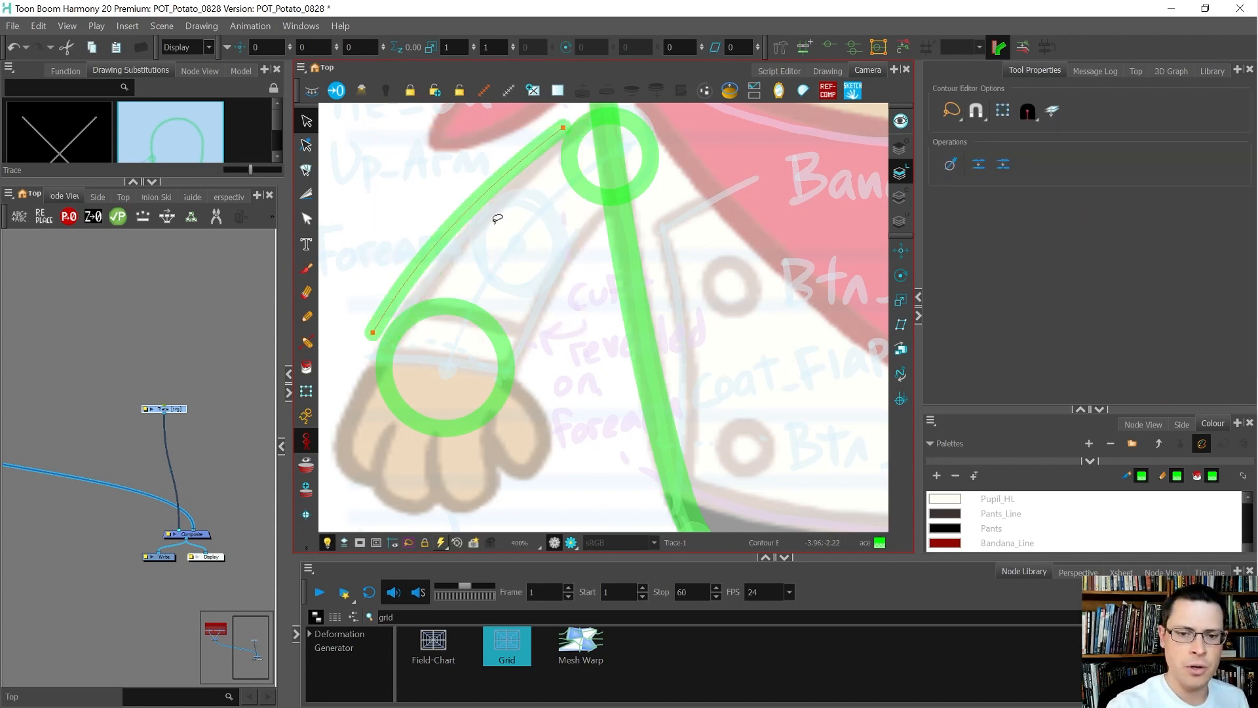
left_click(566, 161)
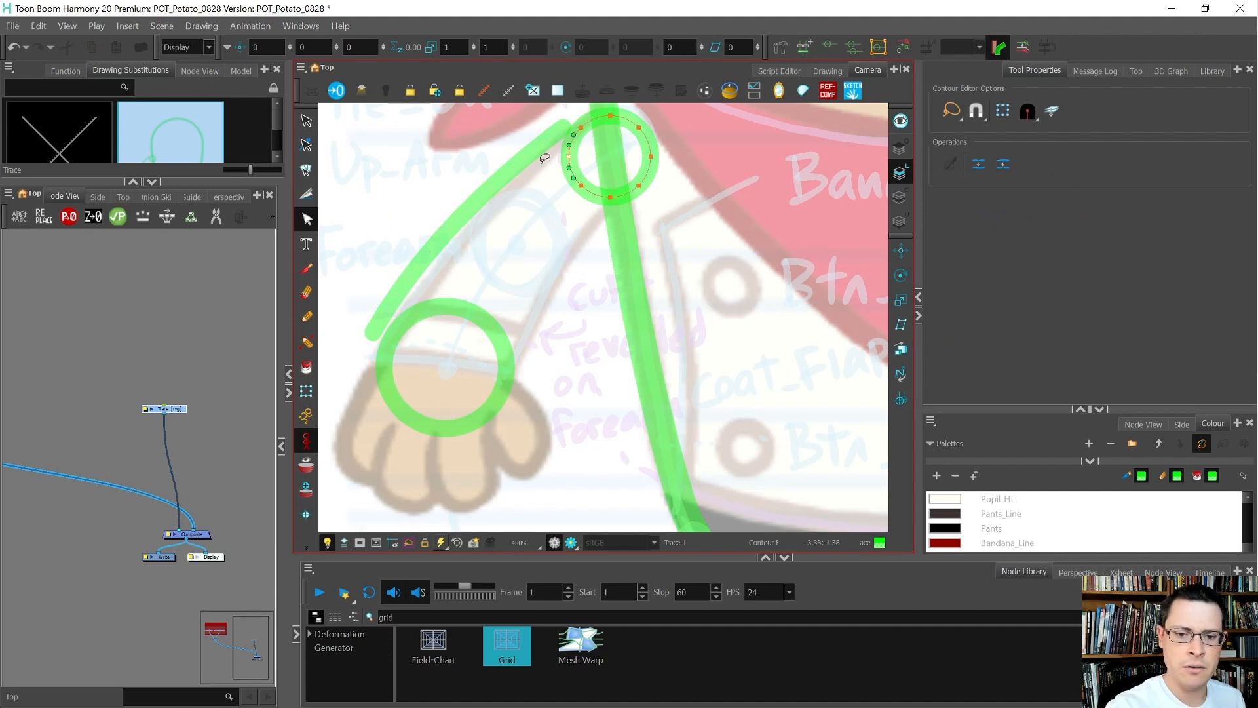
left_click_drag(499, 259, 429, 372)
Make sure Snap to Contour is enabled for the Contour Editor
left_click(979, 110)
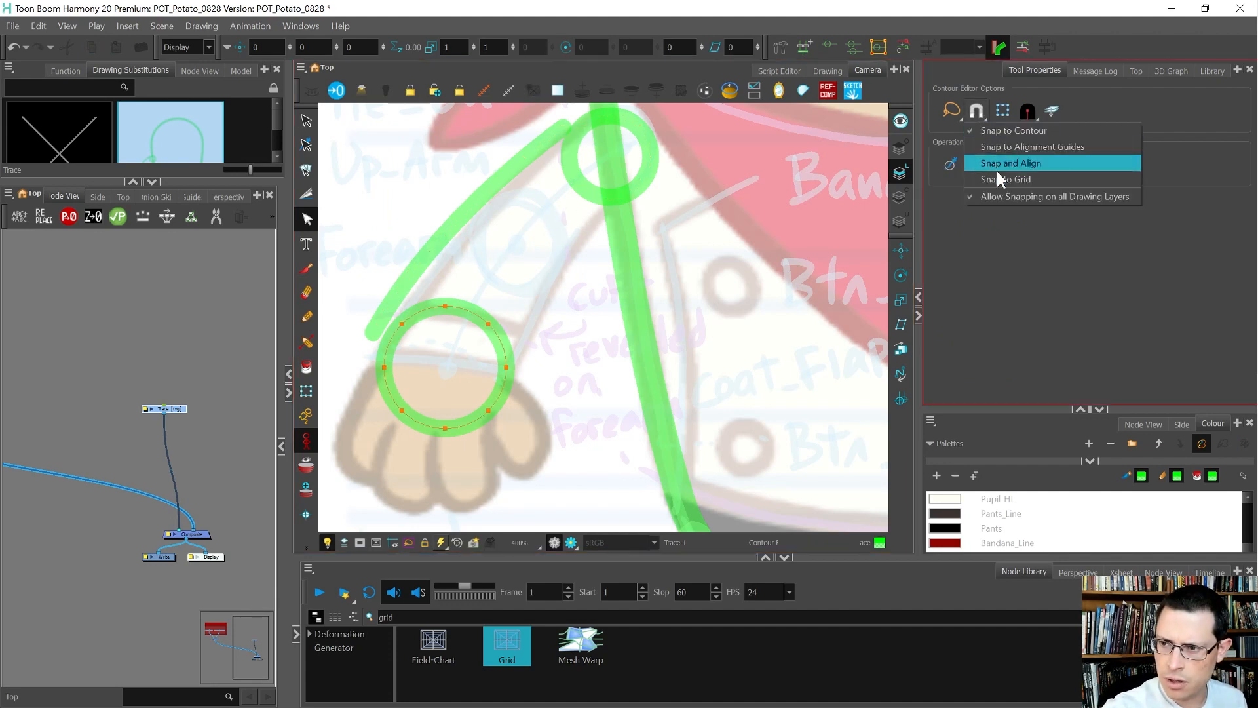
left_click(1002, 129)
left_click(982, 120)
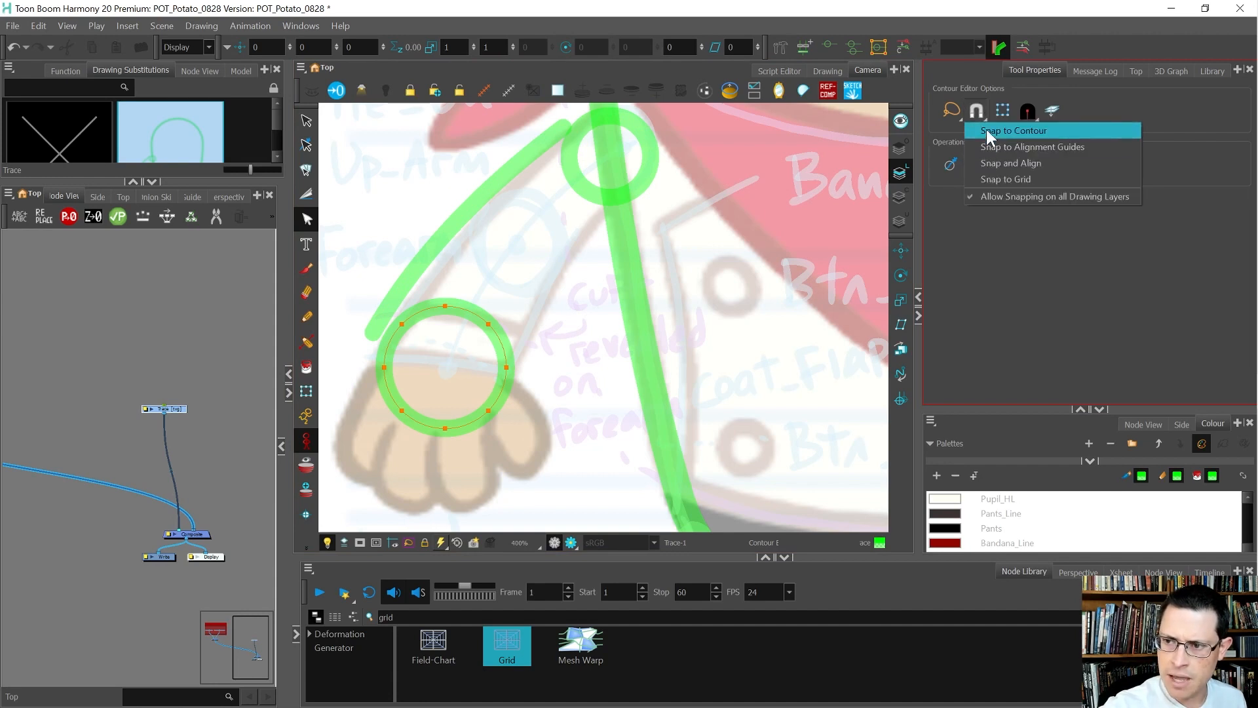
left_click(986, 129)
Snap the outer edge line's ends onto the wrist and shoulder circles and reshape its curve to follow the sleeve
left_click(373, 336)
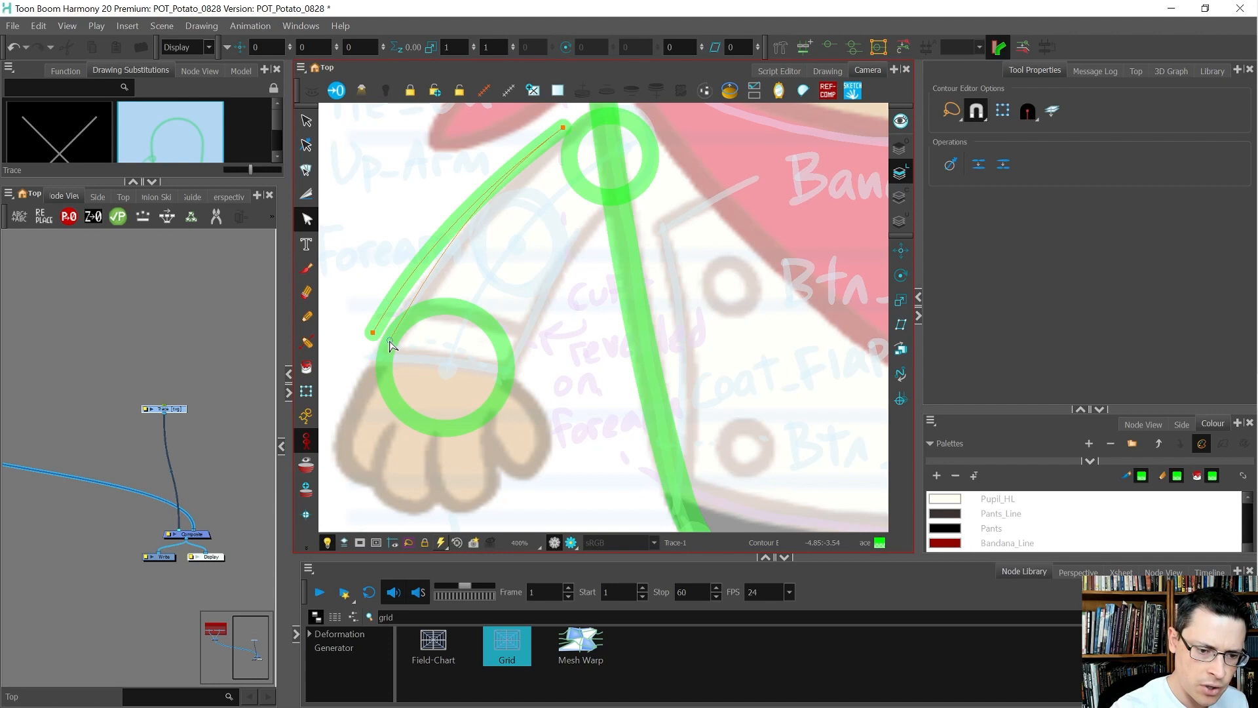
left_click_drag(390, 341, 390, 339)
left_click_drag(433, 268, 430, 272)
left_click_drag(563, 128, 581, 128)
left_click(390, 340)
left_click_drag(430, 274, 430, 283)
left_click_drag(497, 192, 506, 185)
left_click(465, 194)
Duplicate the arm's outer edge line, place the copy along the inner edge, and scale it to run from wrist to shoulder circle
key("alt+s")
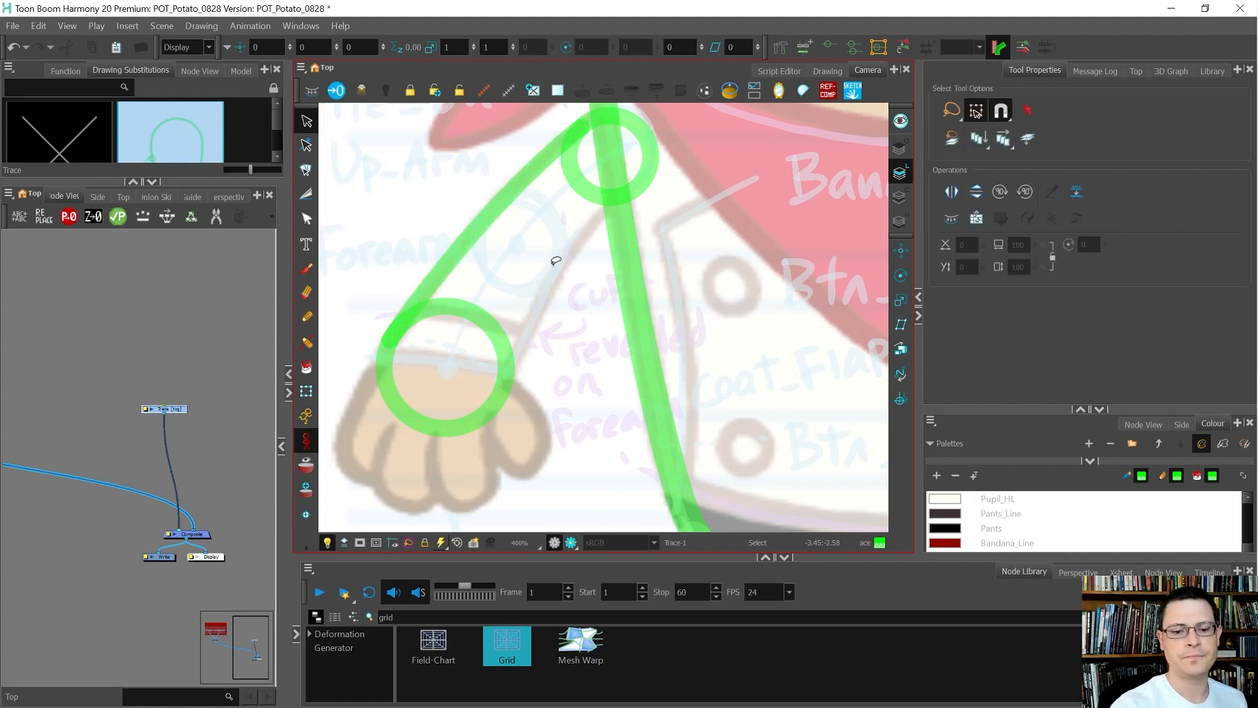
left_click(493, 211)
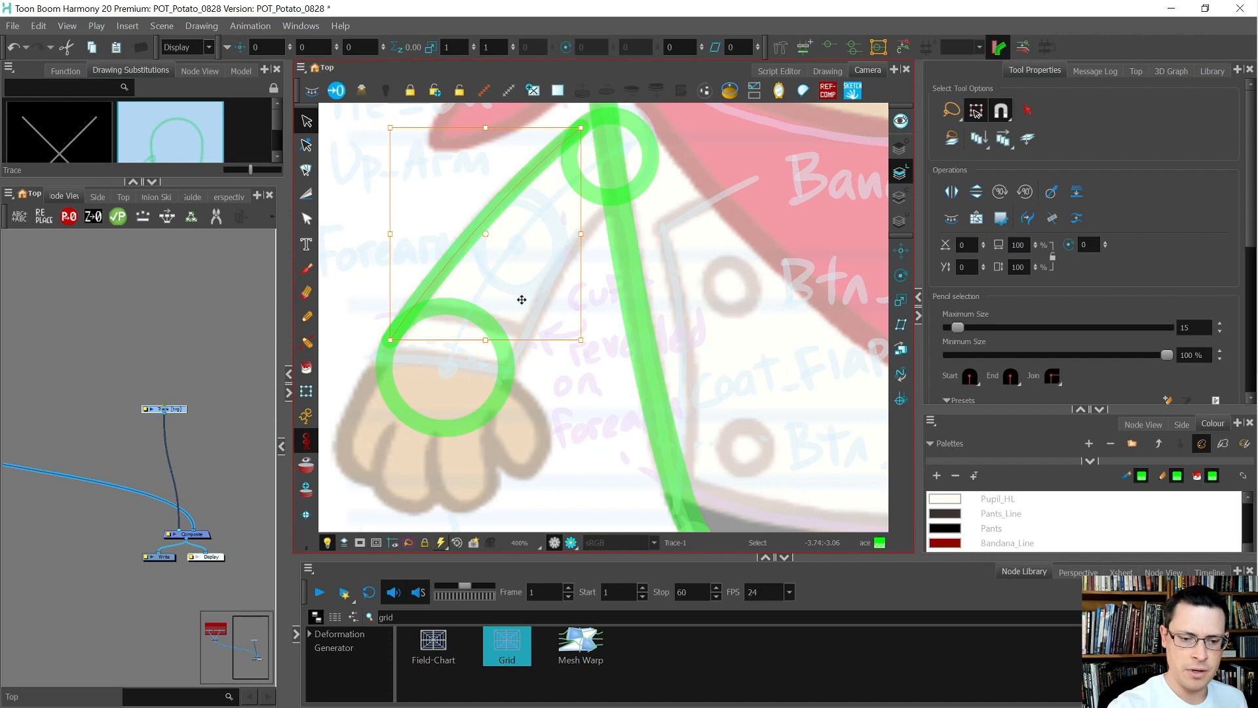
key("ctrl+v")
mouse_move(443, 277)
left_mouse_down()
mouse_move(519, 289)
mouse_move(495, 332)
left_mouse_up()
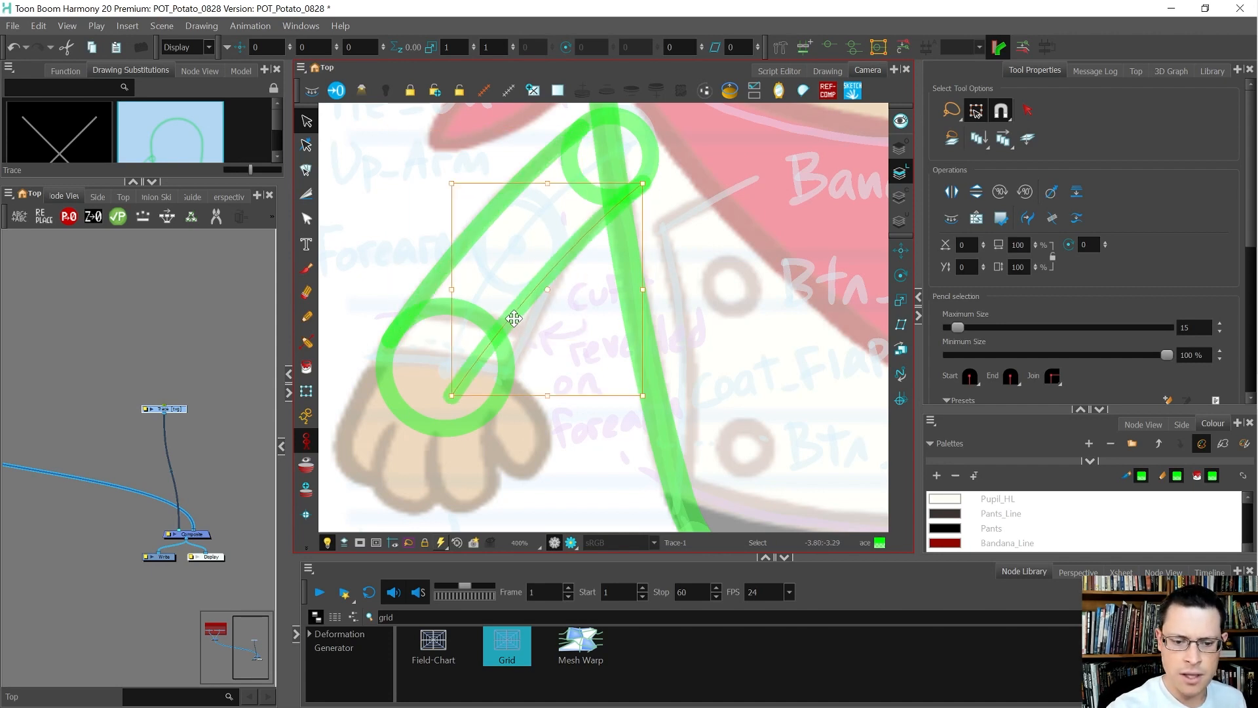
mouse_move(464, 397)
left_mouse_down()
mouse_move(548, 395)
mouse_move(508, 403)
left_mouse_up()
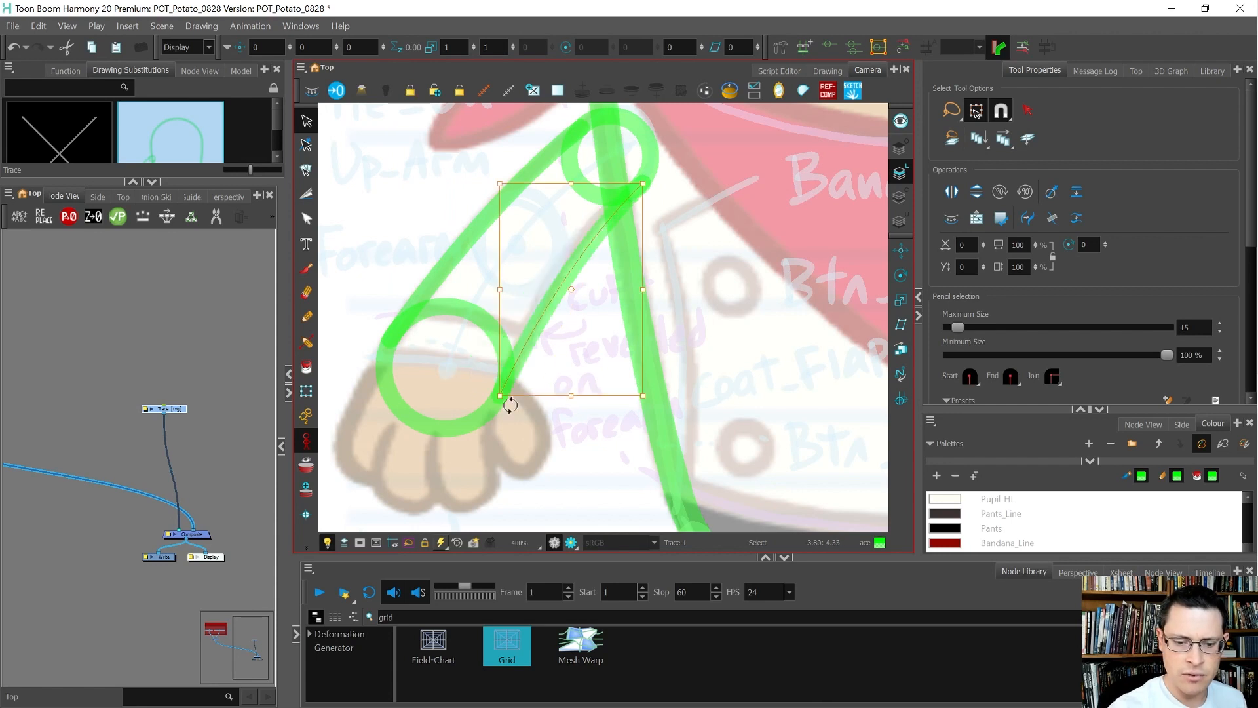
left_click_drag(640, 177, 649, 182)
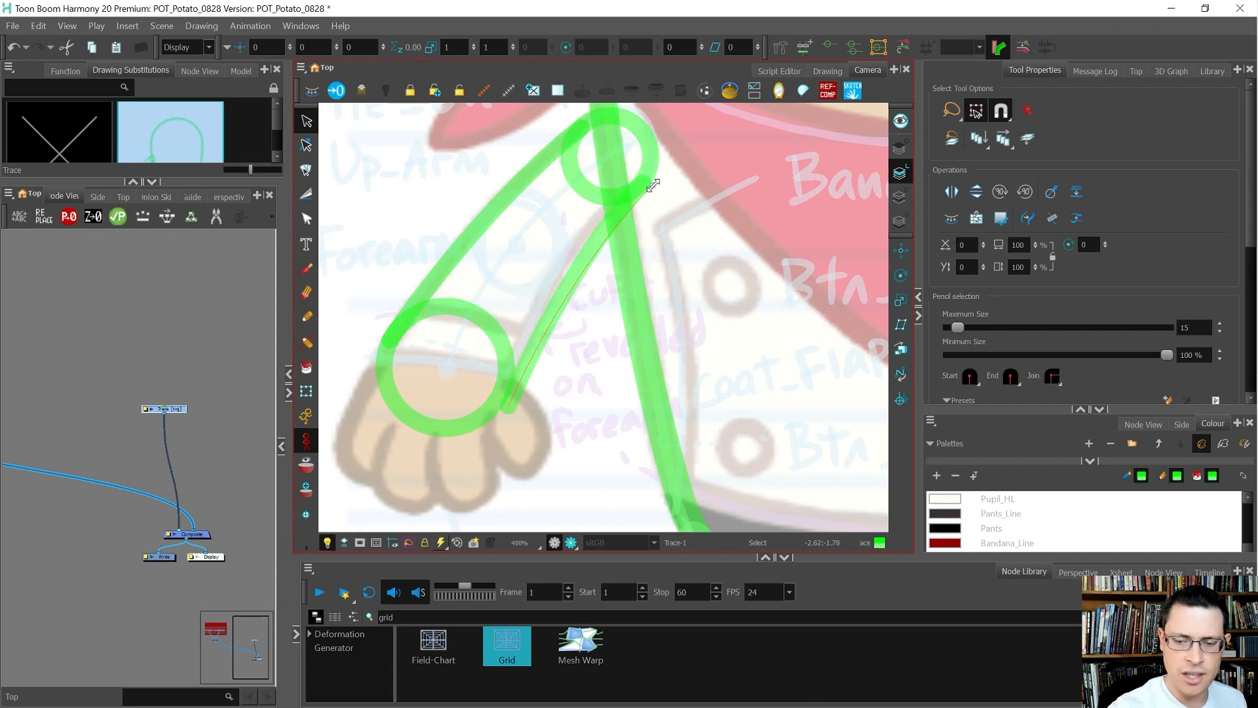
key("alt+q")
left_click_drag(657, 194, 637, 189)
key("ctrl+z")
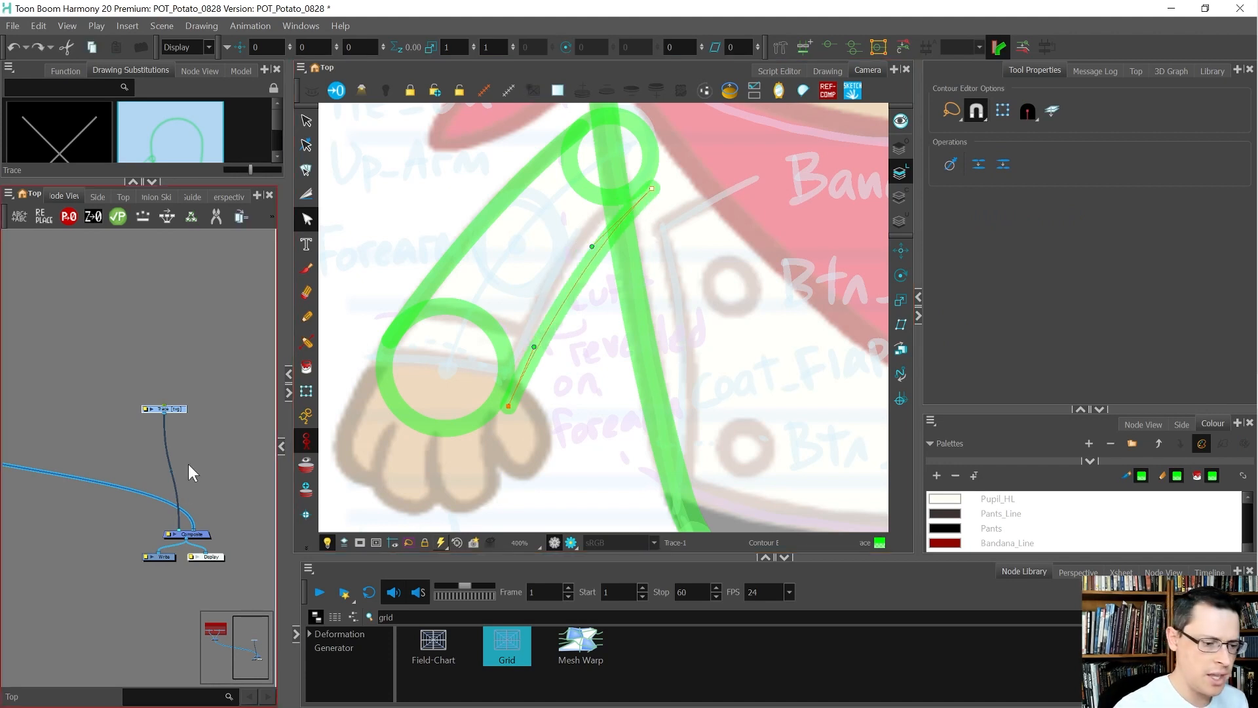
Disable the Breakdown drawing node to hide its notes, and reselect the Trace node
scroll(187, 459, "down", 5)
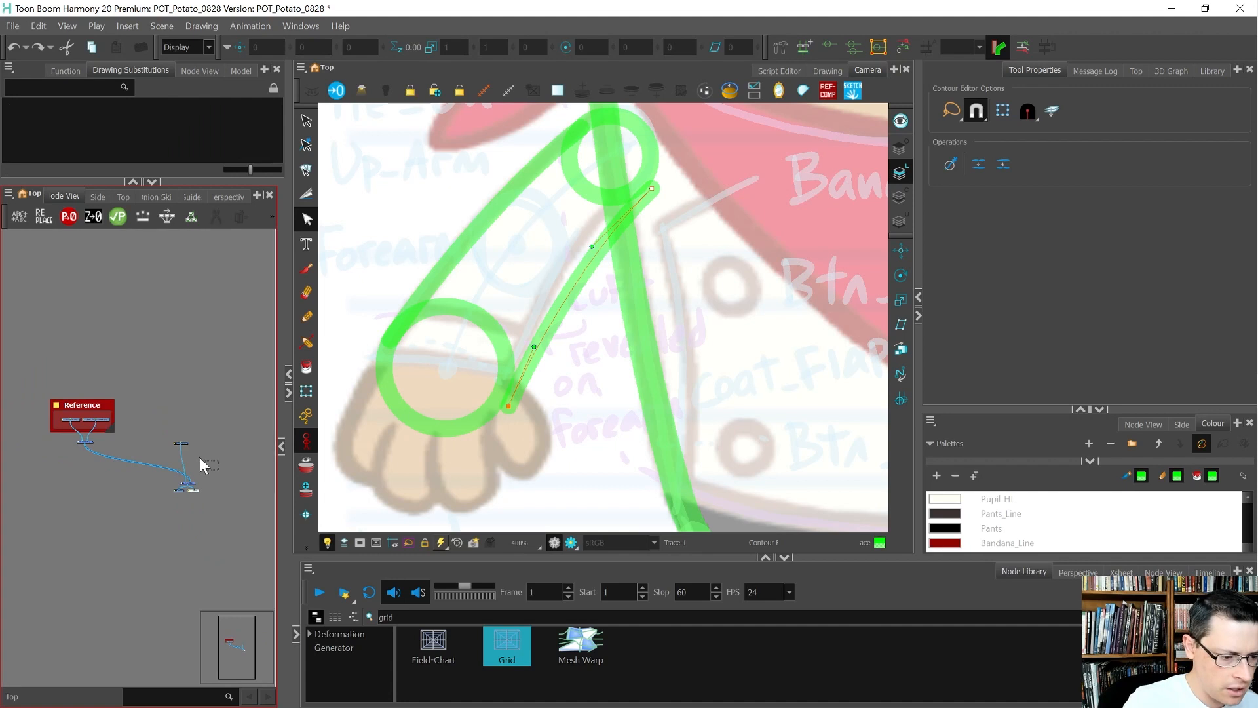
scroll(50, 414, "up", 5)
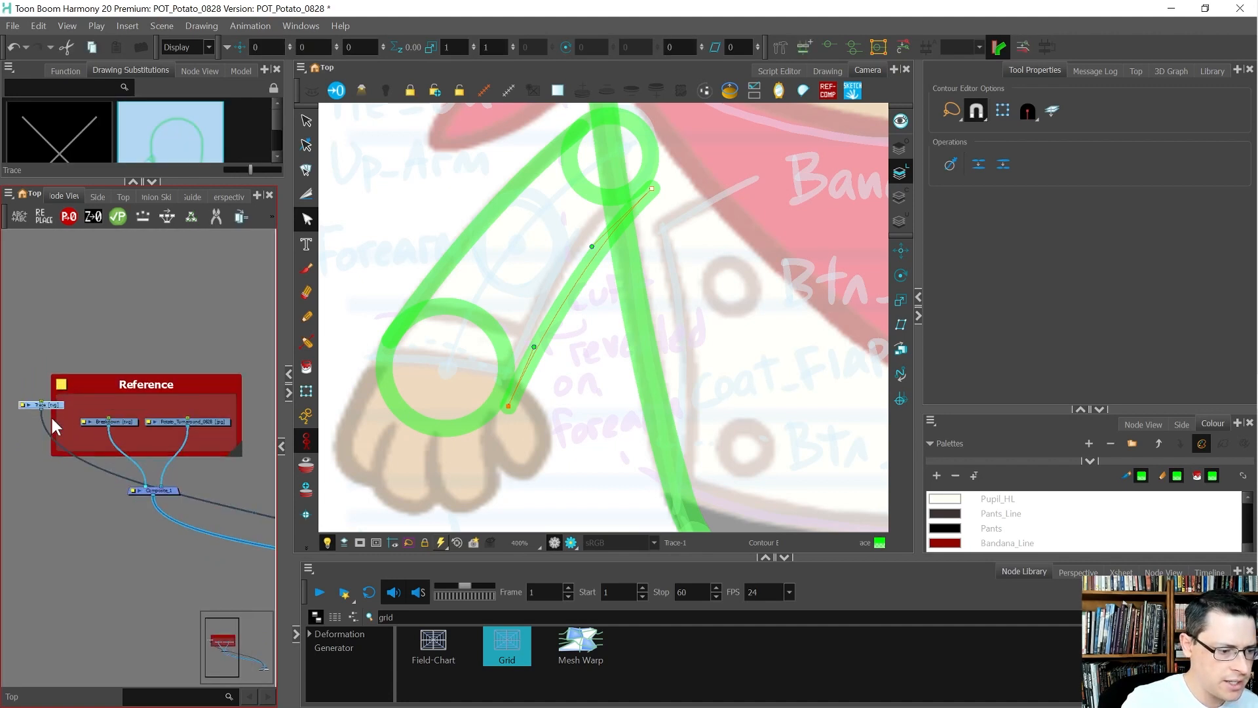
left_click_drag(42, 396, 54, 433)
left_click_drag(191, 405, 151, 444)
key("d")
left_click(70, 423)
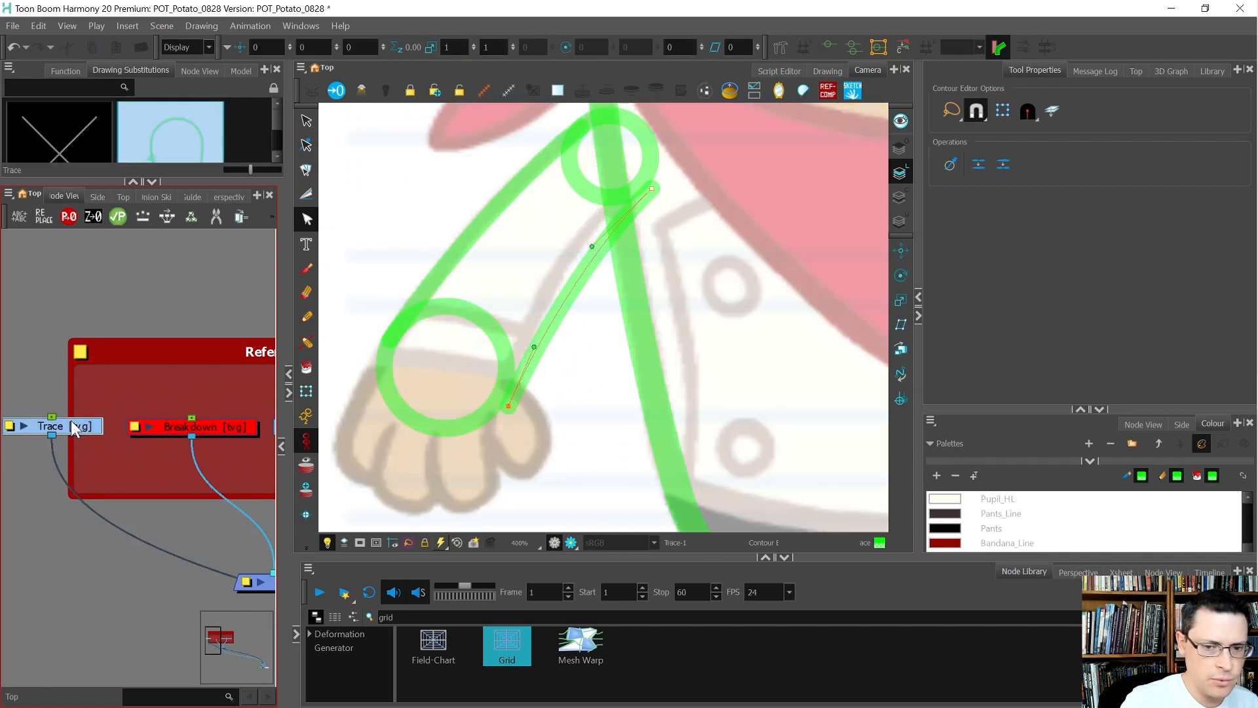
Snap the inner edge line's ends onto the shoulder and wrist circles and adjust its curve handles along the sleeve
left_click_drag(591, 246, 579, 243)
left_click_drag(642, 188, 622, 197)
left_click_drag(510, 405, 498, 408)
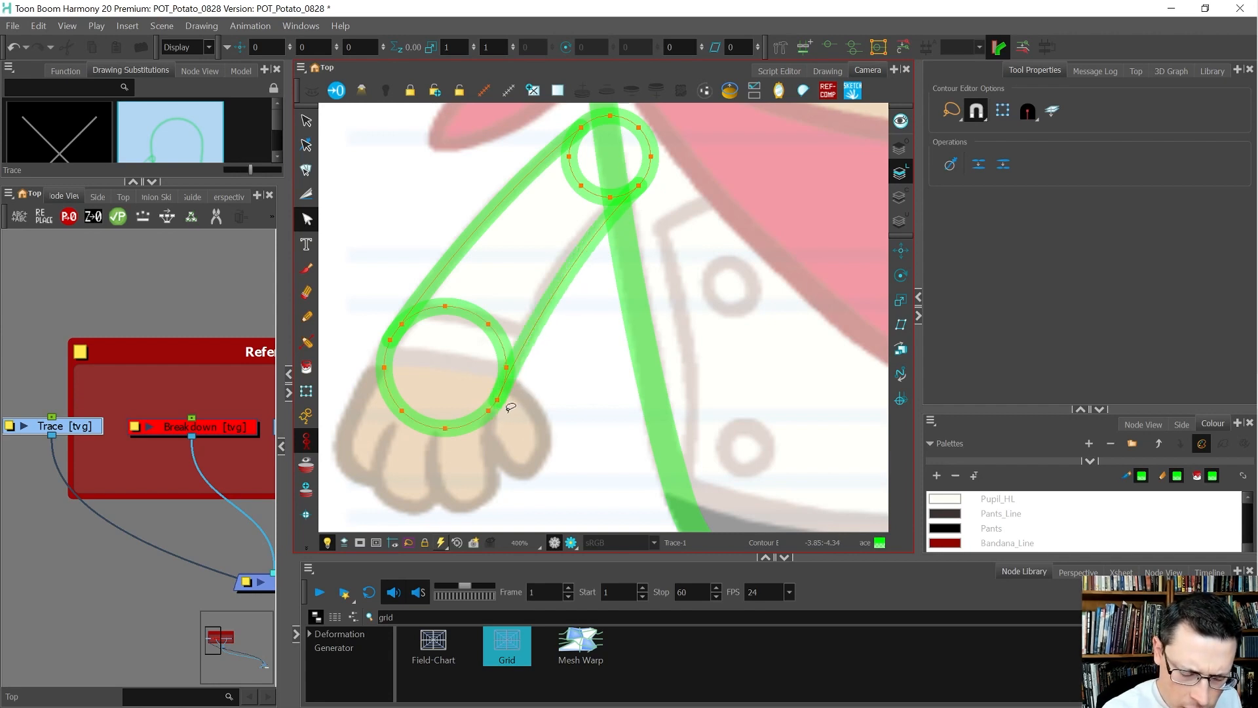
scroll(511, 406, "up", 4)
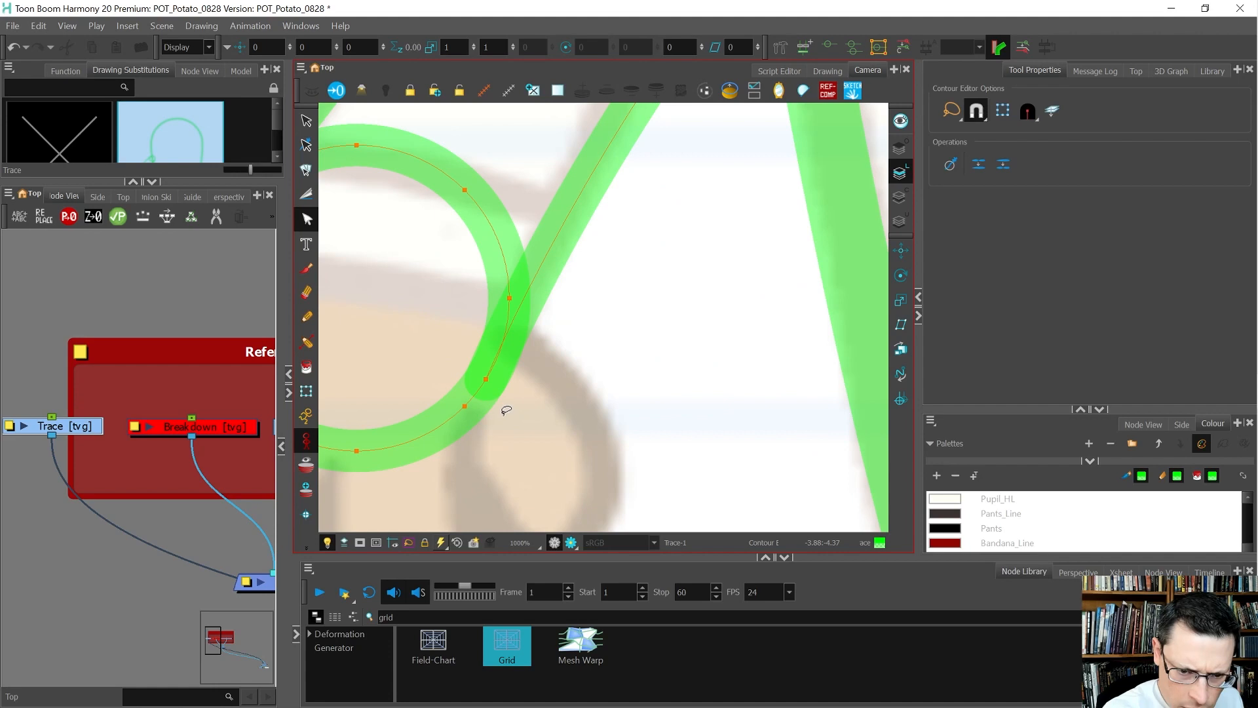
scroll(507, 411, "down", 5)
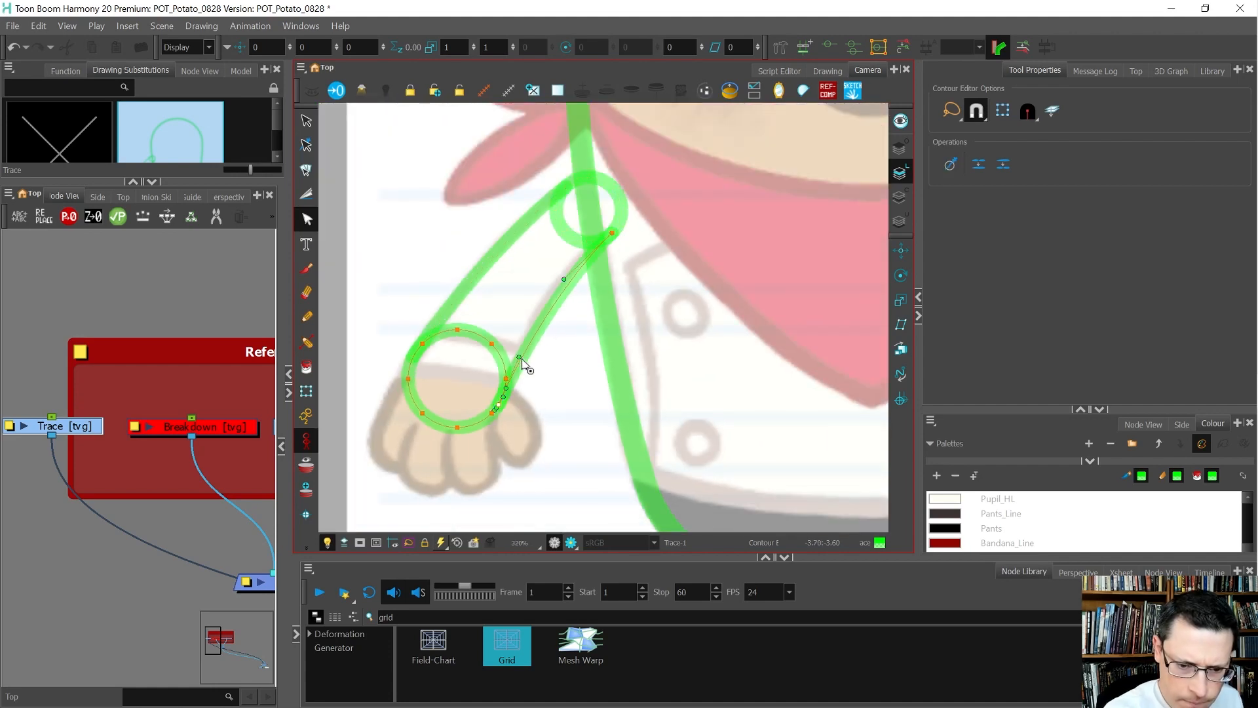
left_click(523, 361)
left_click_drag(565, 280, 569, 282)
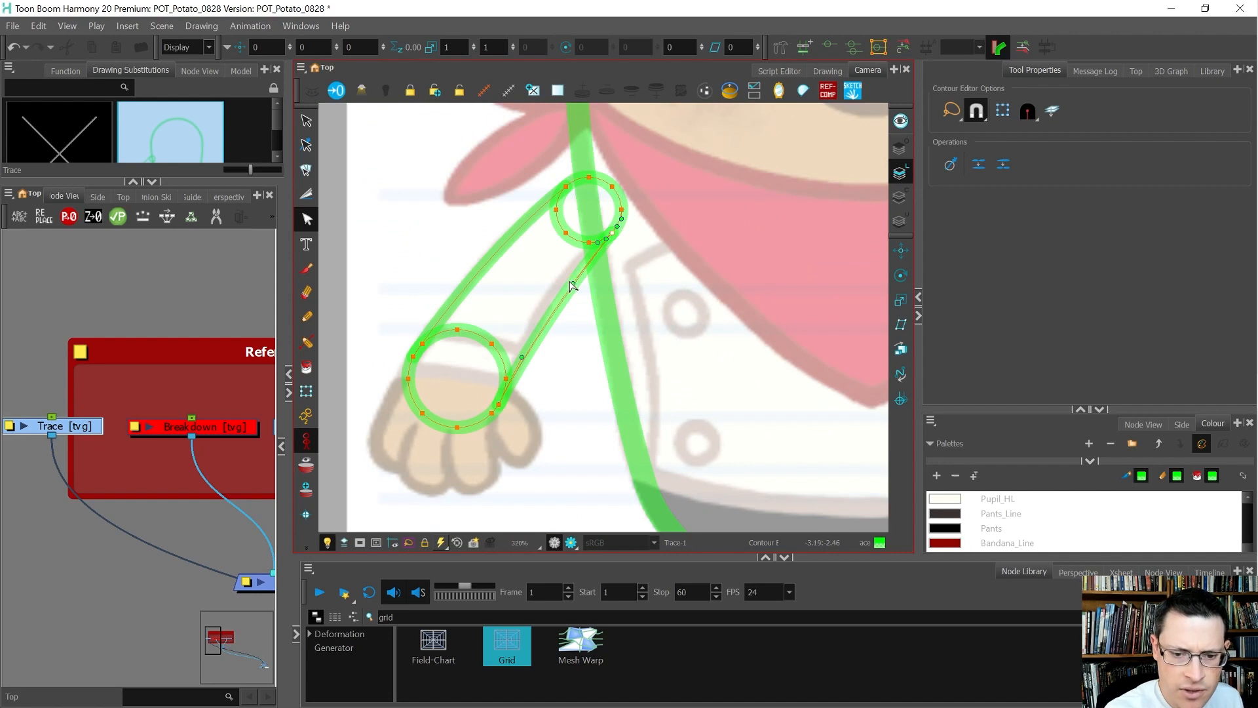
left_click(571, 376)
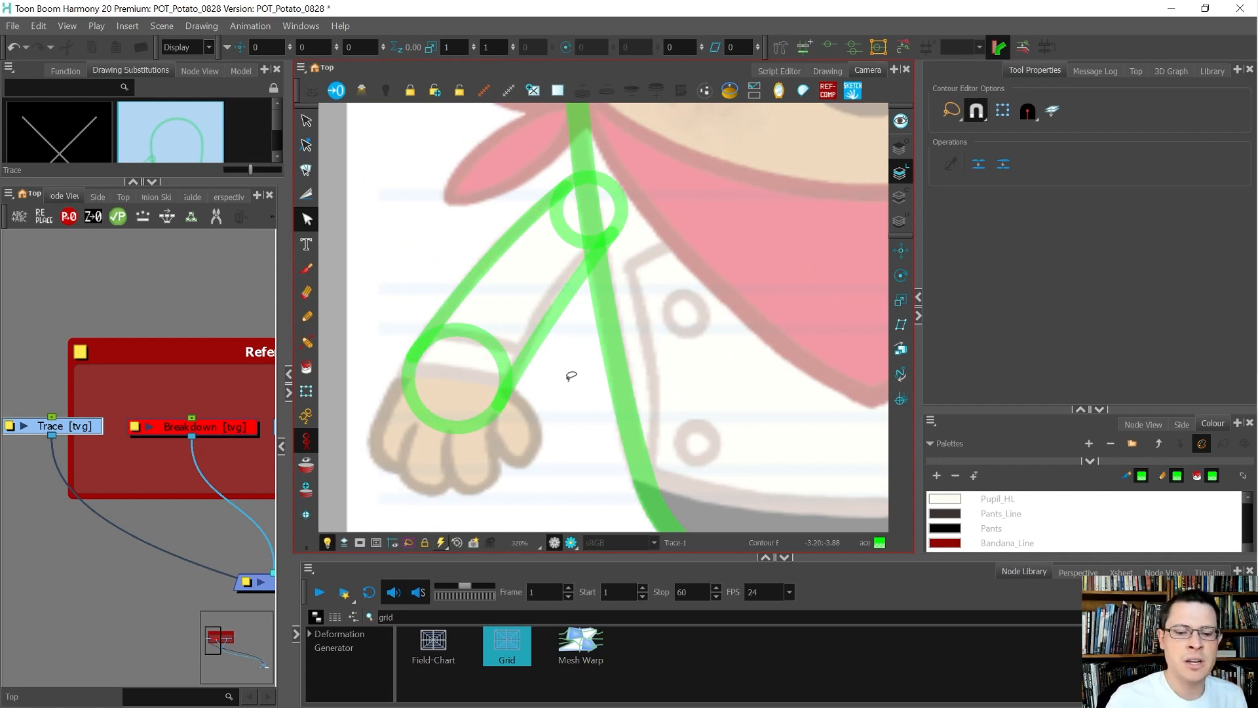
Bend the middle of the arm's inner edge line slightly toward the sleeve outline with the Contour Editor
scroll(562, 249, "down", 4)
scroll(568, 351, "up", 5)
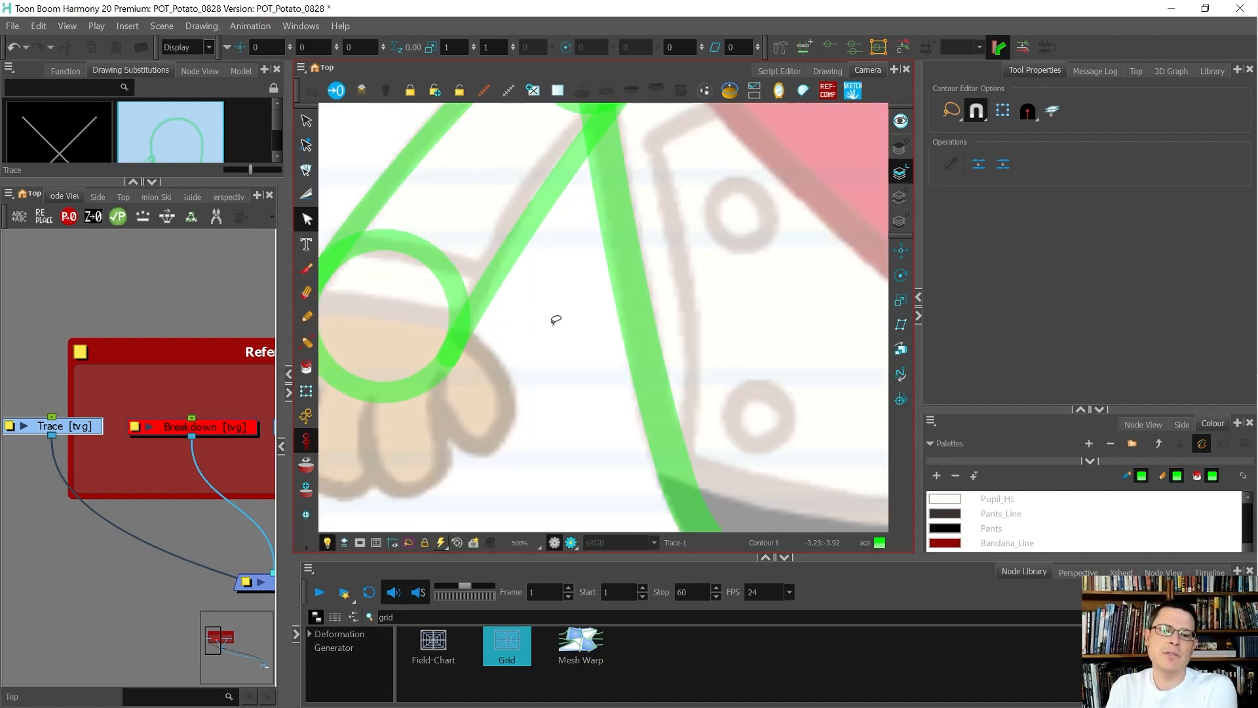
scroll(554, 324, "down", 2)
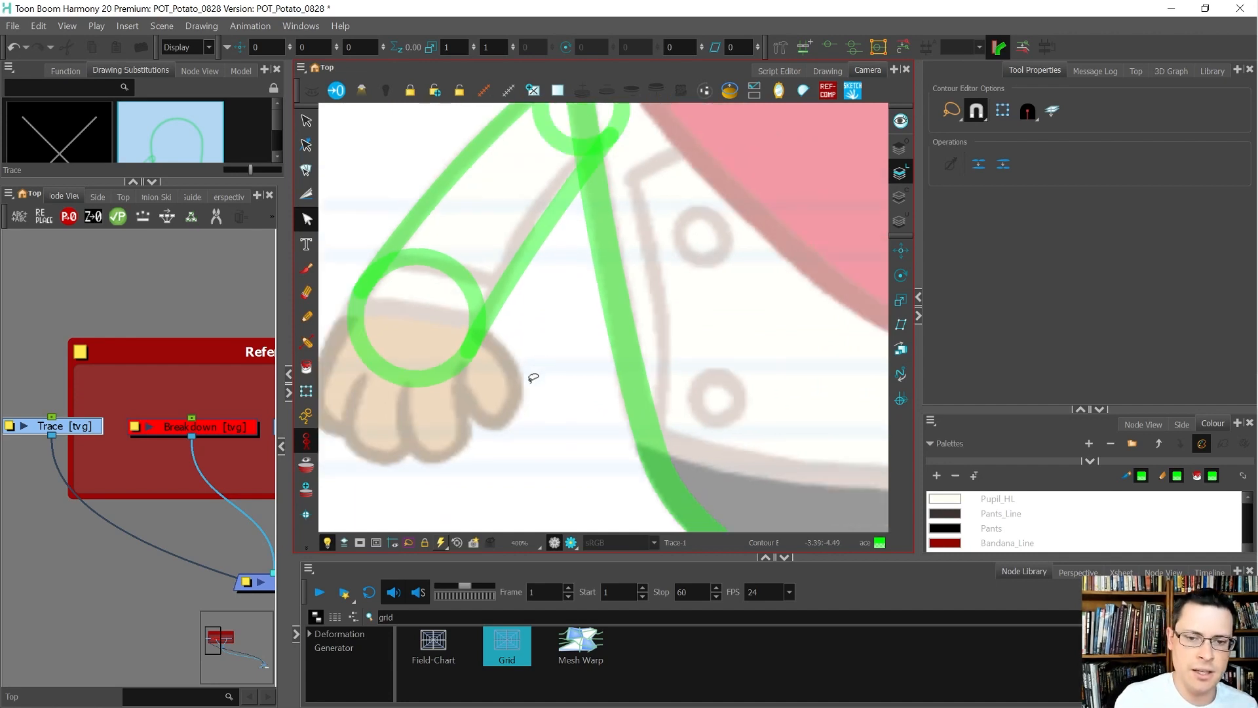
left_click_drag(535, 313, 524, 254)
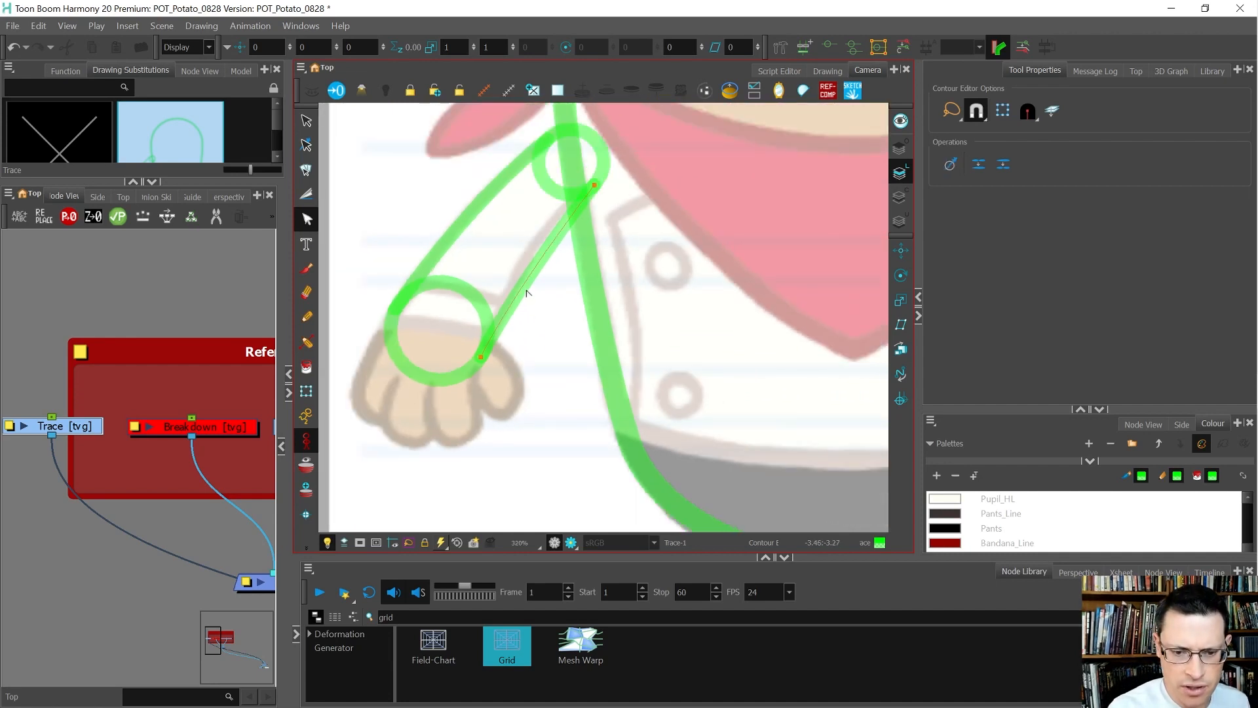
left_click(535, 287)
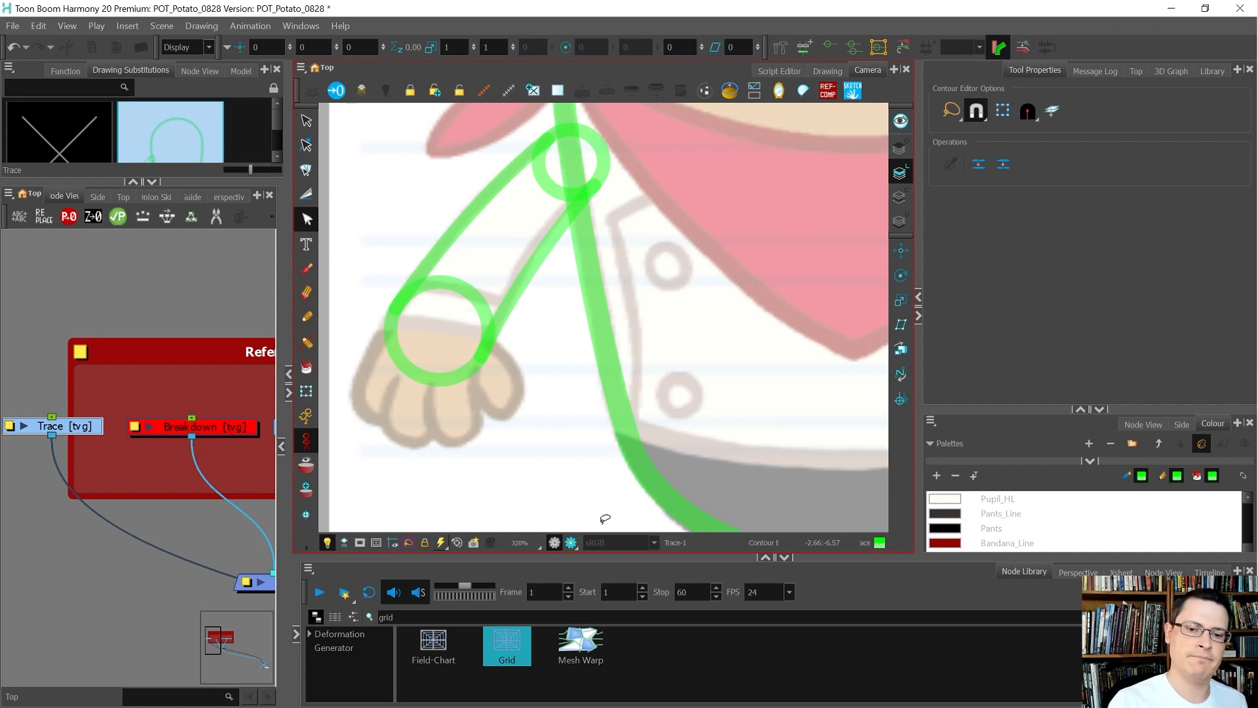
Enable the Breakdown drawing node again and place a duplicate of the wrist circle at the elbow joint between the arm lines
left_click(222, 450)
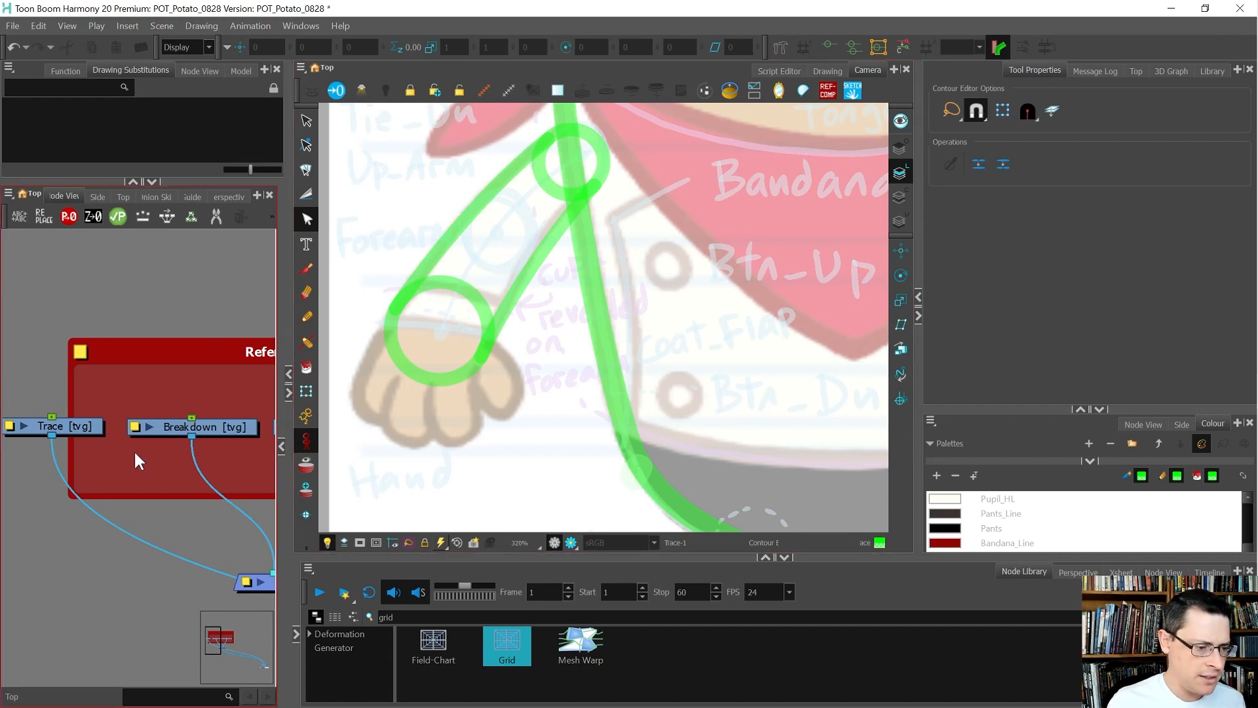
key("alt+s")
left_click(444, 383)
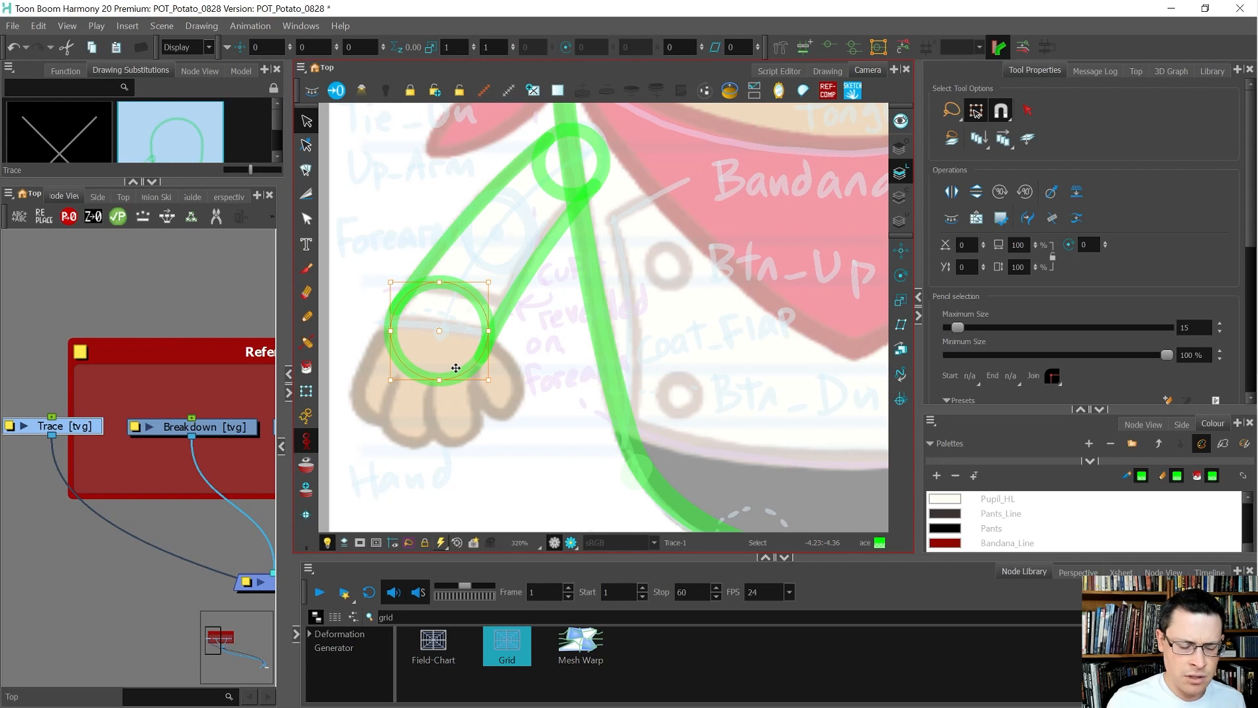
left_click_drag(456, 367, 520, 277)
key("Right")
key("Up")
key("Right")
key("Up")
Scale the elbow circle down proportionally so it fits between the arm's outer and inner edge lines
scroll(526, 213, "up", 3)
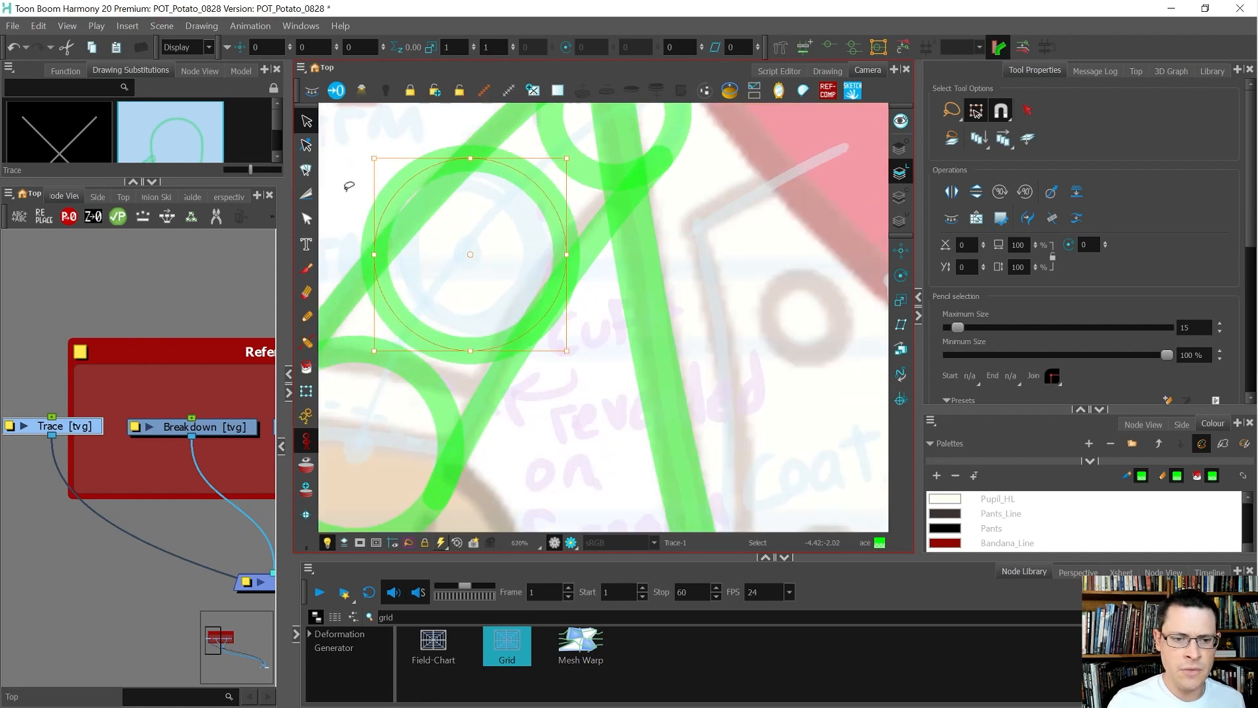
left_click_drag(377, 159, 404, 180)
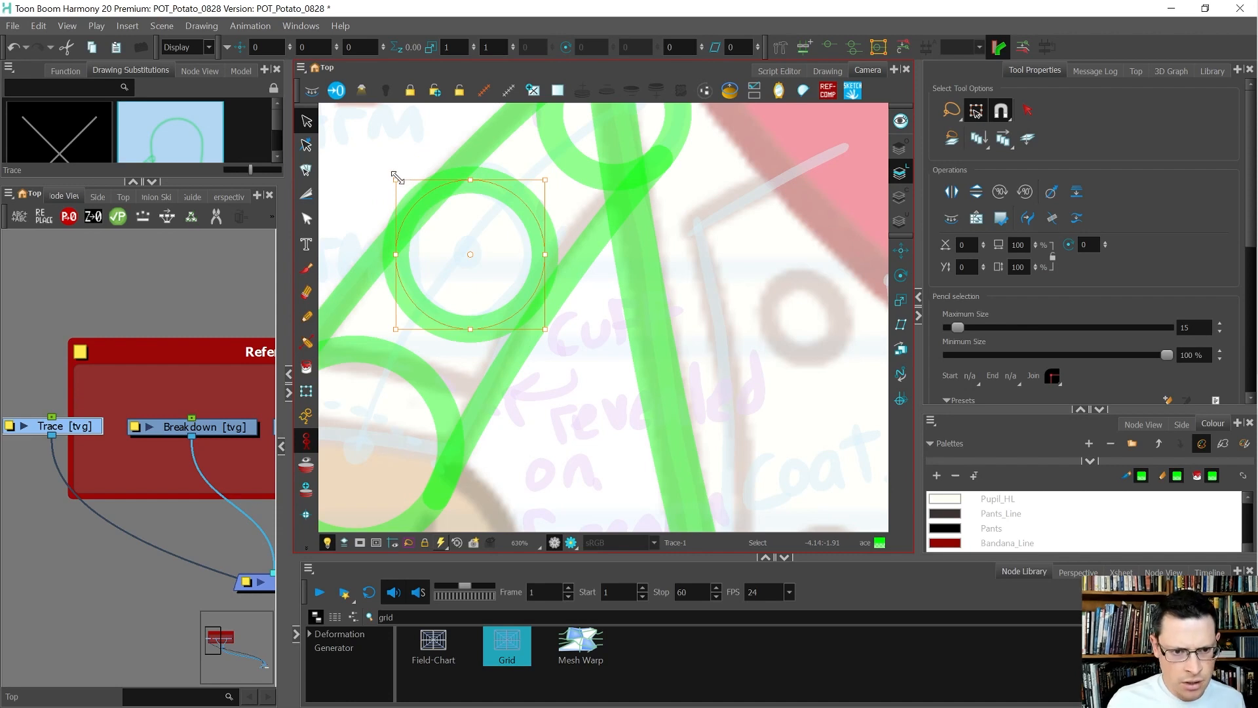
left_click_drag(396, 178, 402, 184)
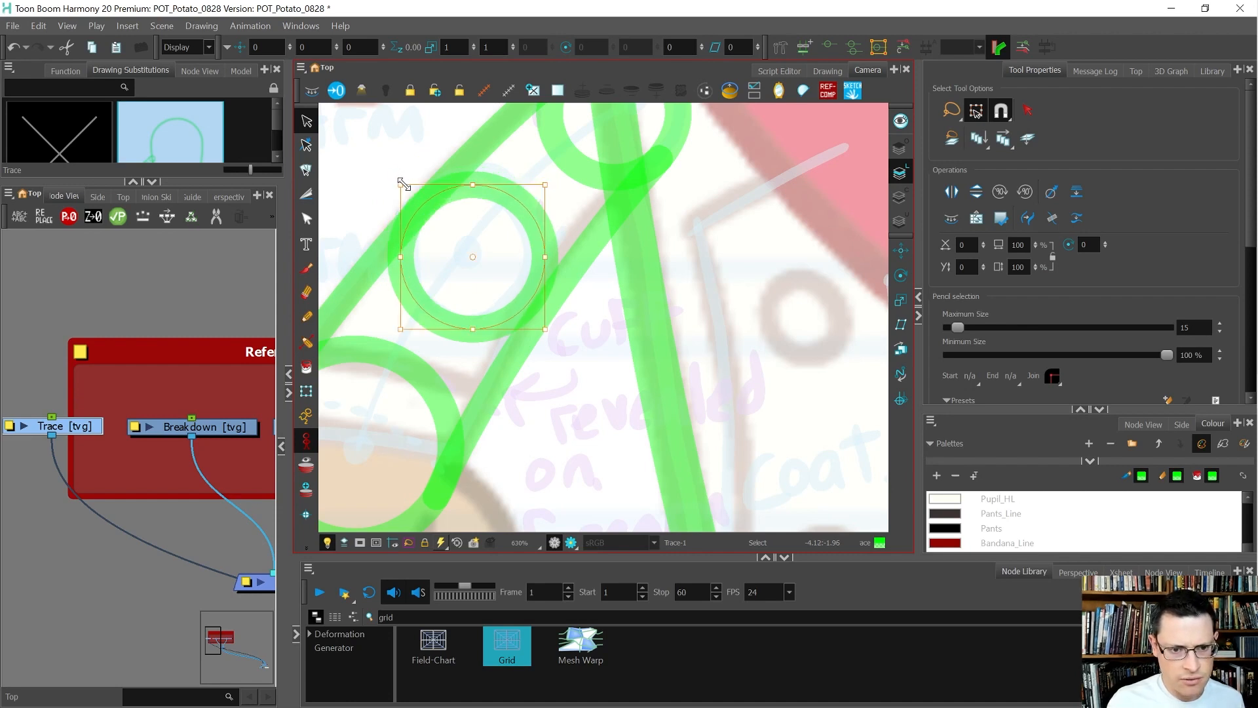
left_click_drag(545, 329, 561, 338)
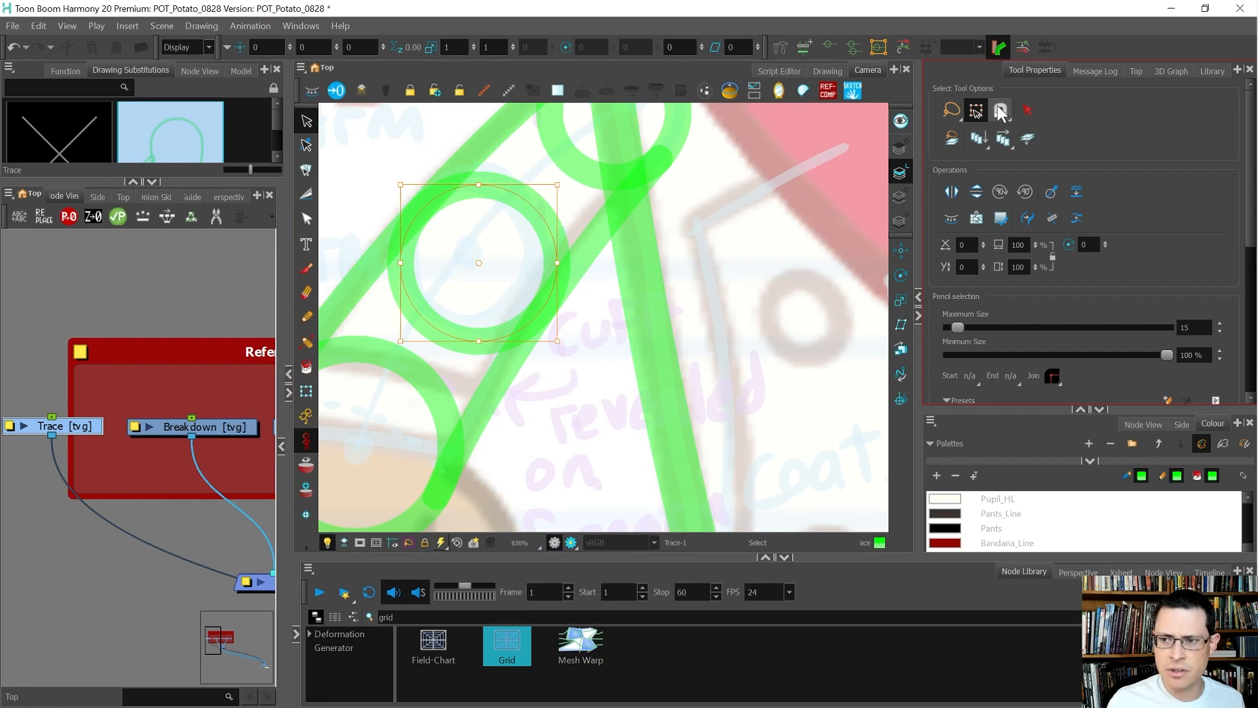
Turn off snapping for the Select tool and fine-tune the elbow circle's size until it touches both arm edge lines
scroll(393, 207, "up", 1)
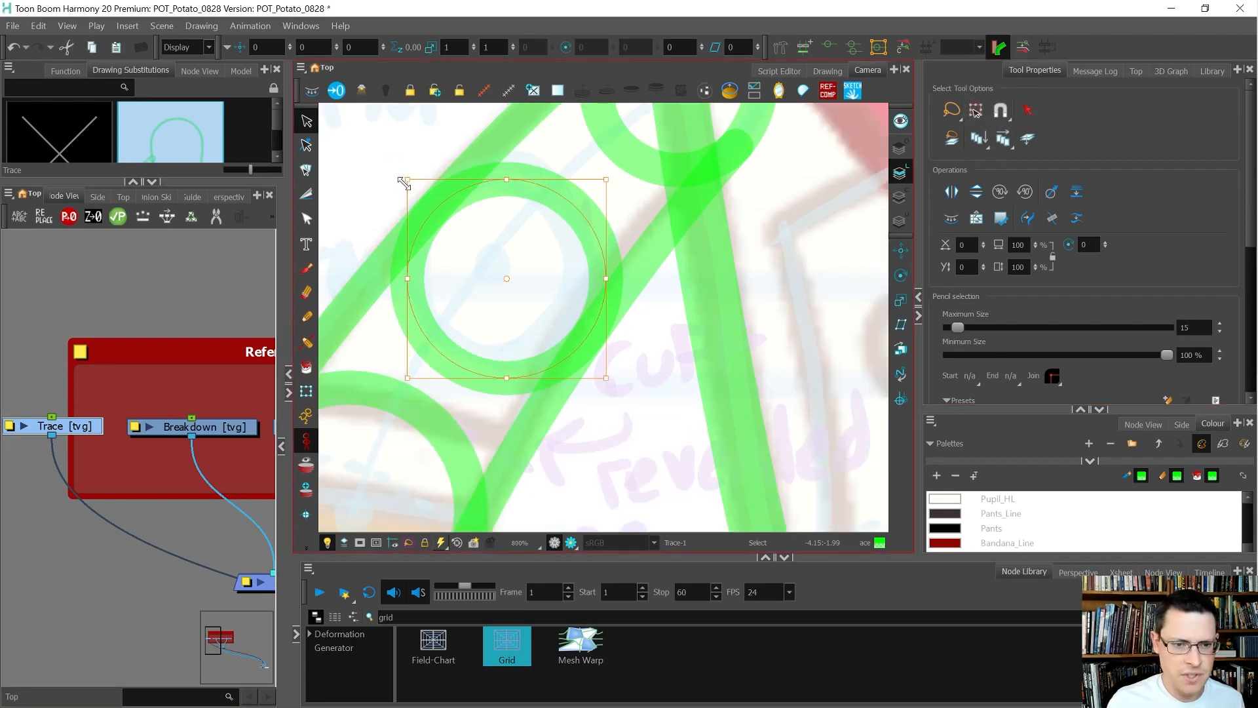
left_click_drag(405, 181, 403, 180)
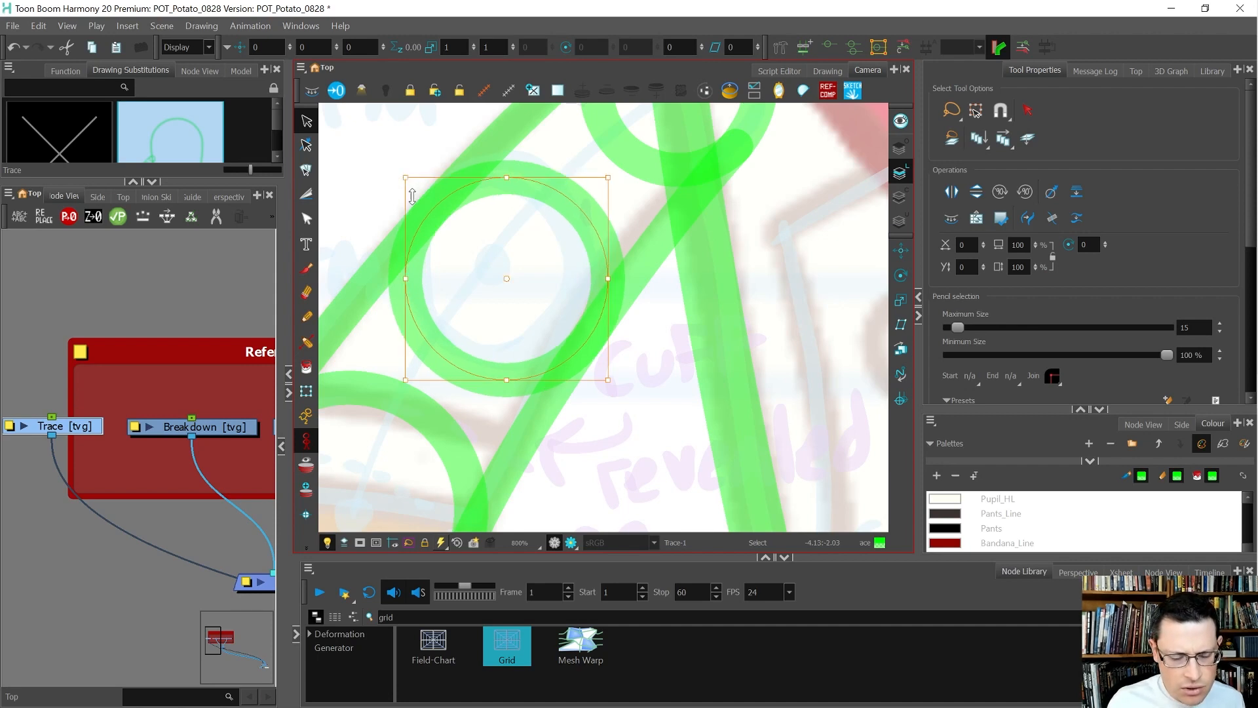
scroll(410, 193, "up", 1)
scroll(406, 187, "up", 1)
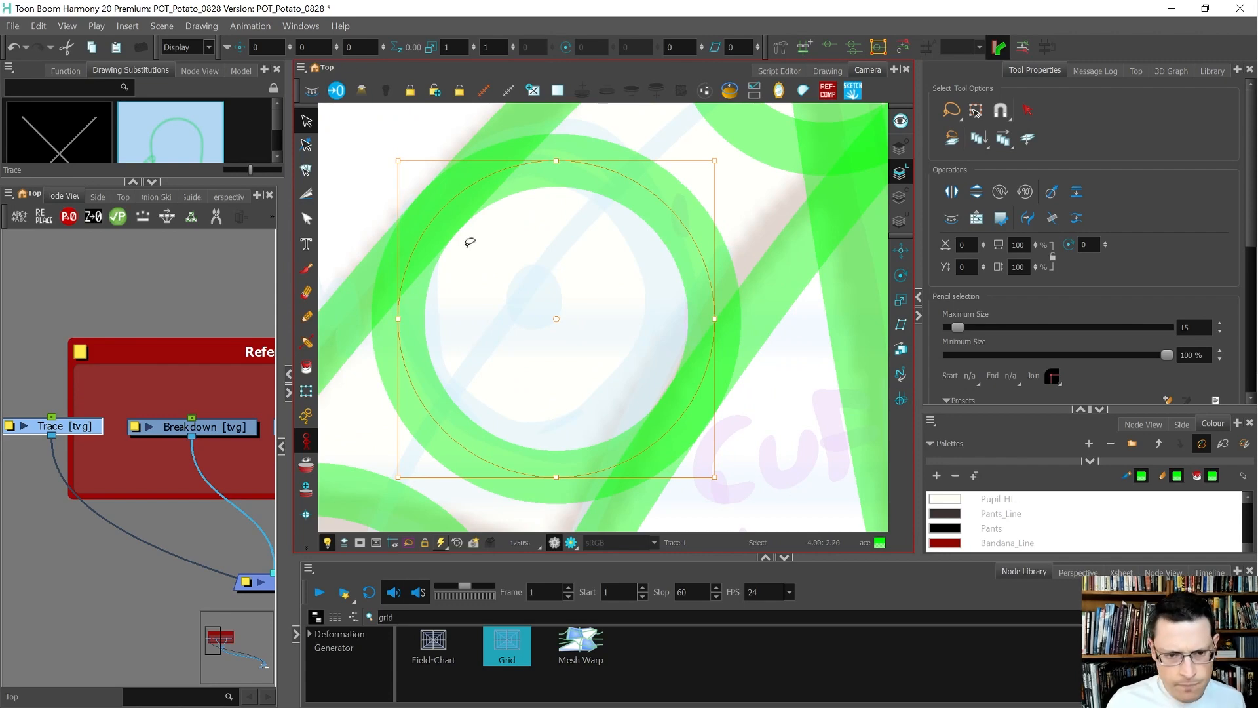
scroll(526, 264, "down", 3)
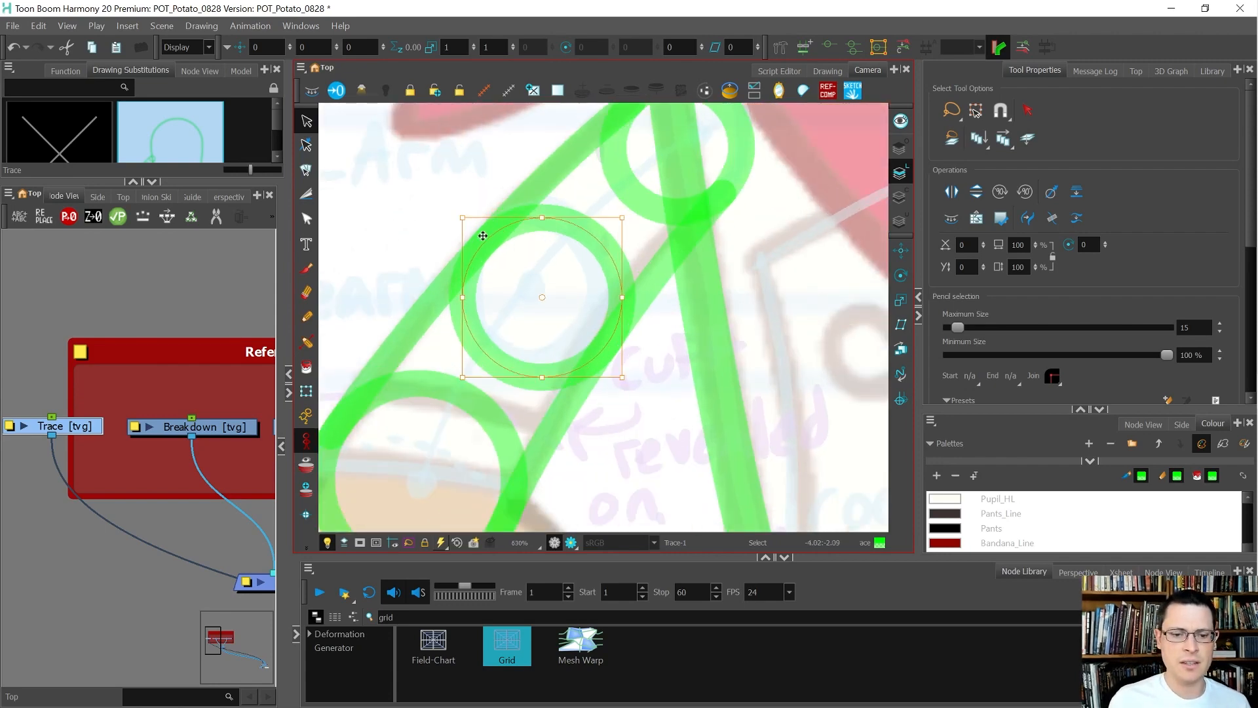
scroll(478, 232, "up", 3)
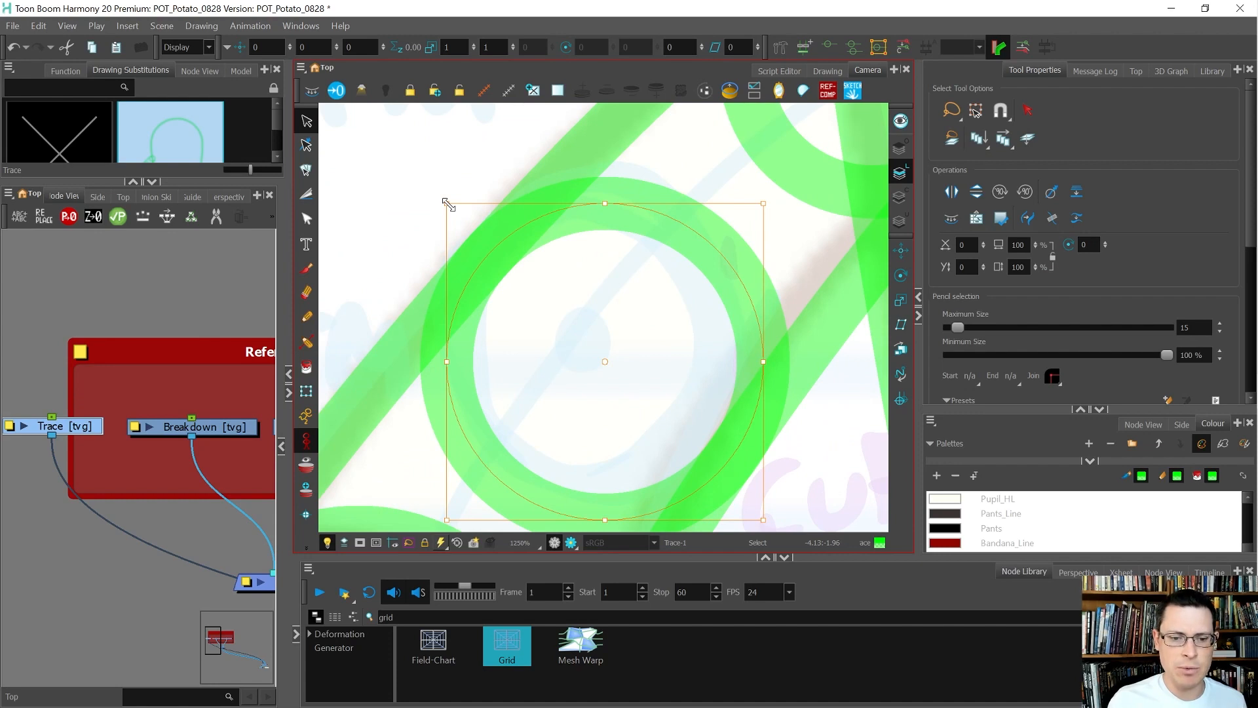
mouse_move(448, 205)
left_mouse_down()
mouse_move(435, 196)
mouse_move(450, 203)
left_mouse_up()
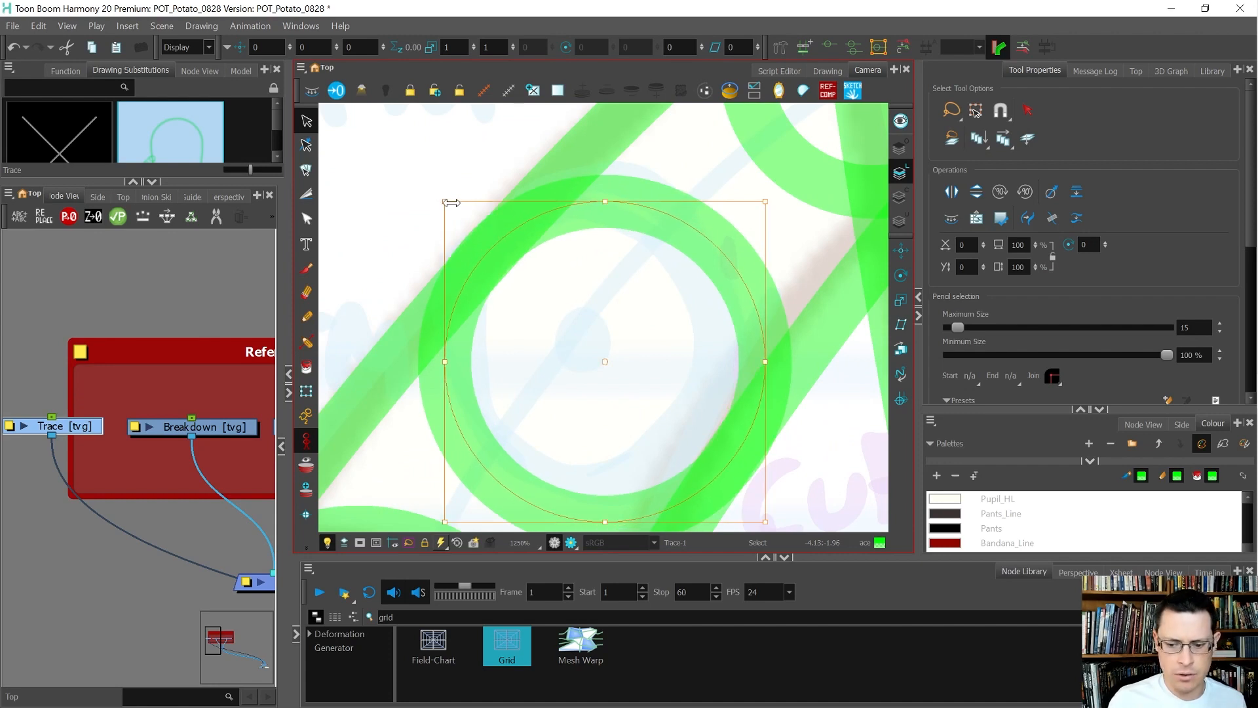
left_click_drag(441, 202, 444, 202)
scroll(423, 246, "down", 2)
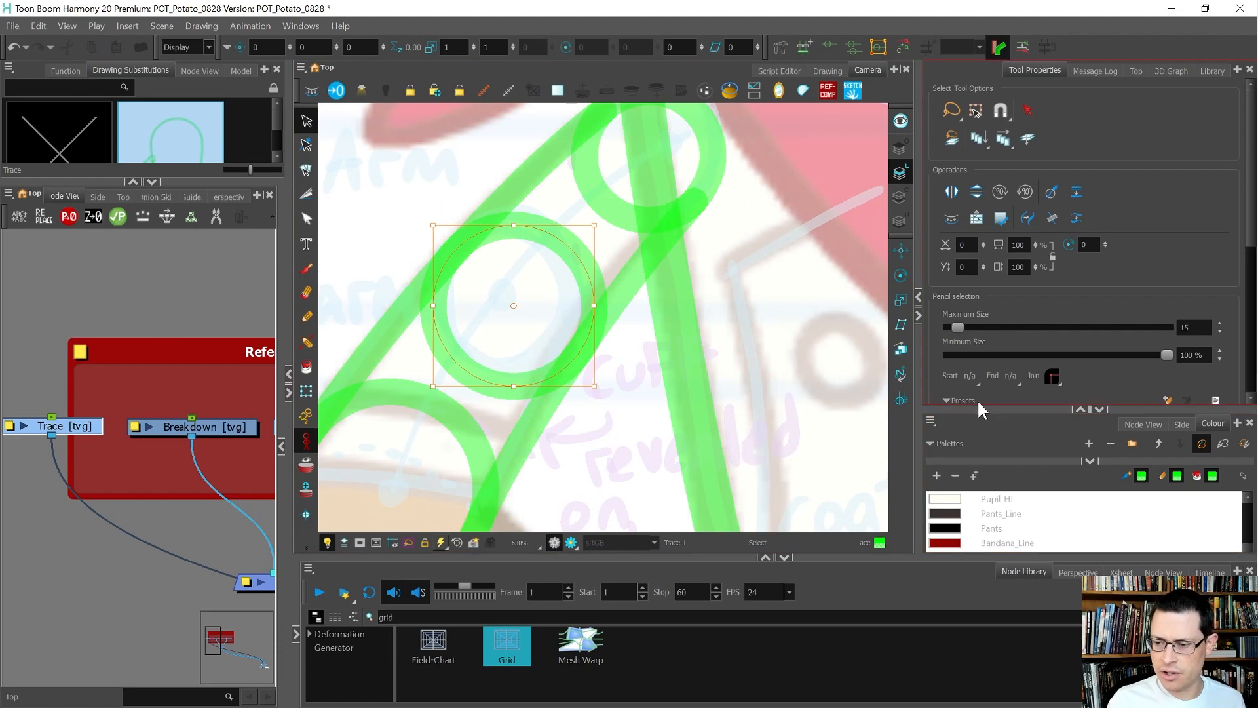
Recolour the elbow circle with the Handle swatch, dismiss the save reminder, and check the circle's contour points against the arm lines
left_click_drag(979, 405, 978, 277)
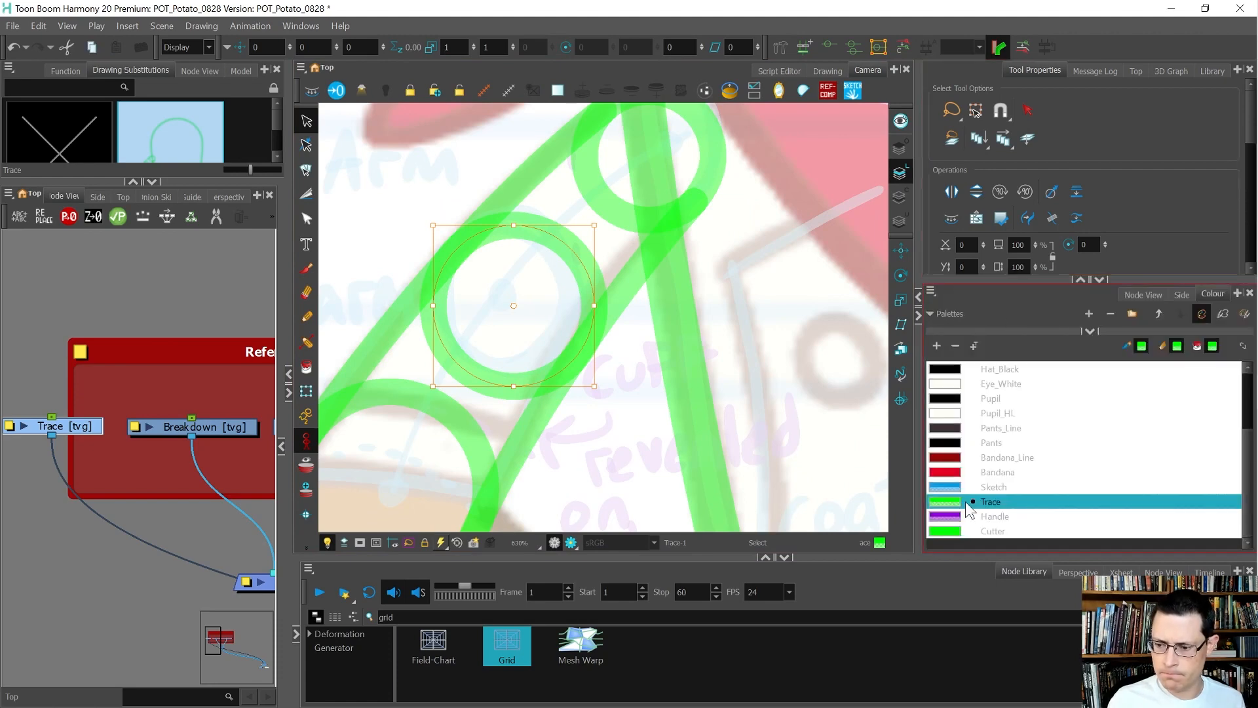
left_click(953, 519)
scroll(438, 249, "up", 3)
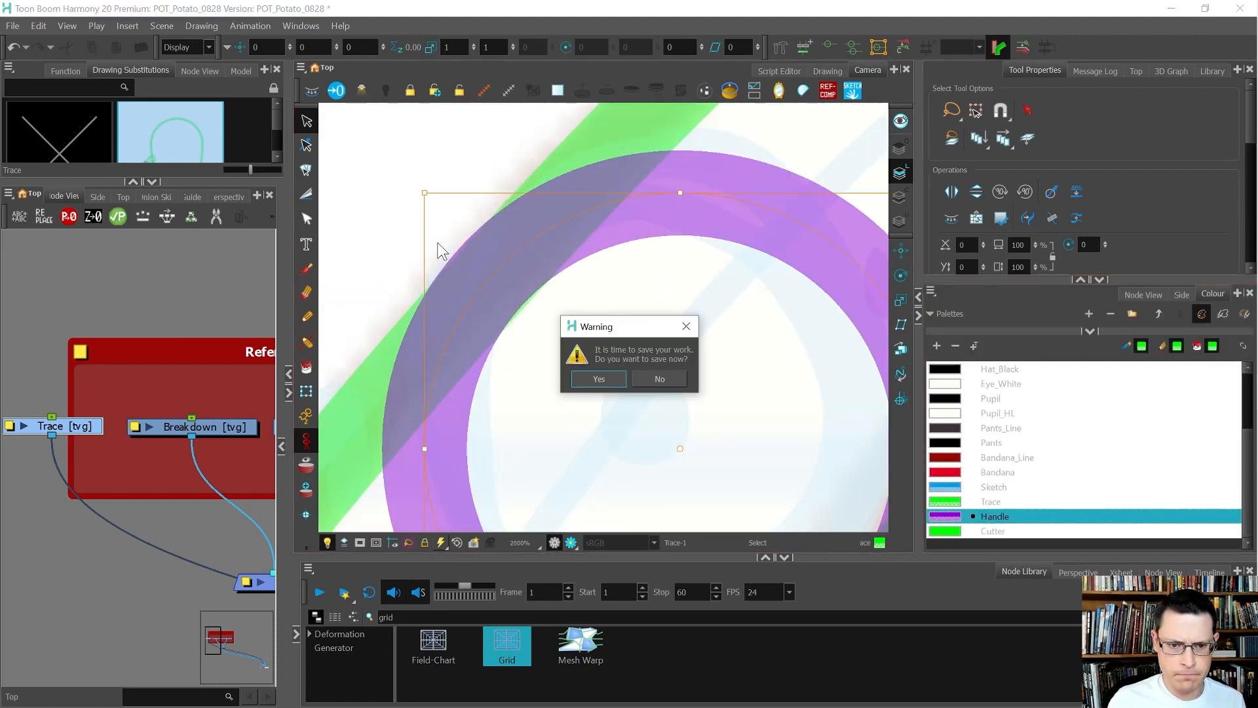
left_click(686, 325)
scroll(472, 245, "down", 4)
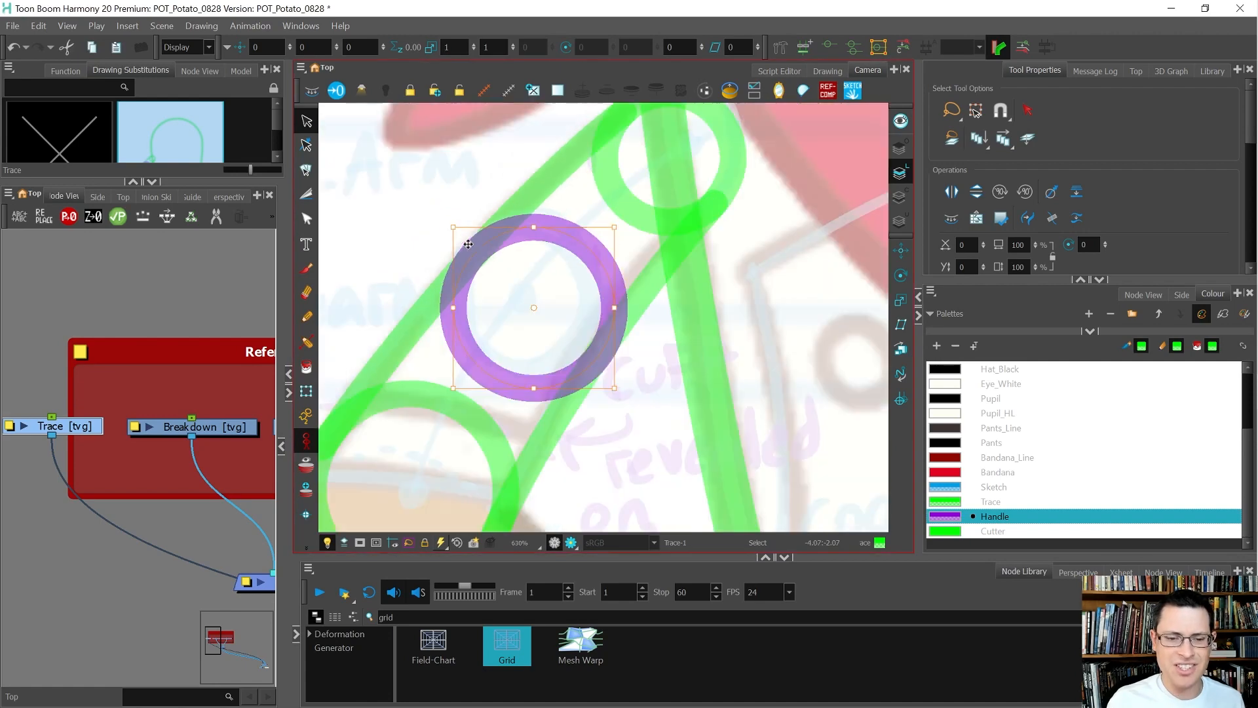
scroll(592, 381, "up", 3)
scroll(644, 338, "down", 3)
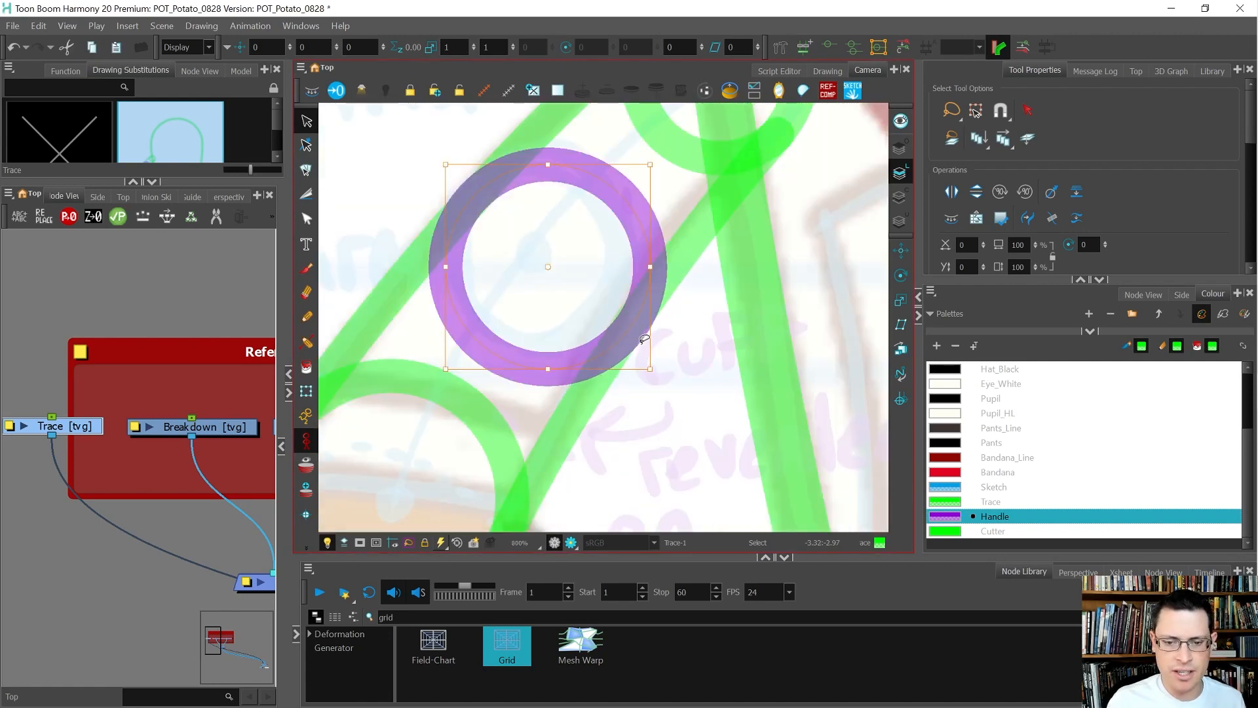
scroll(644, 338, "down", 1)
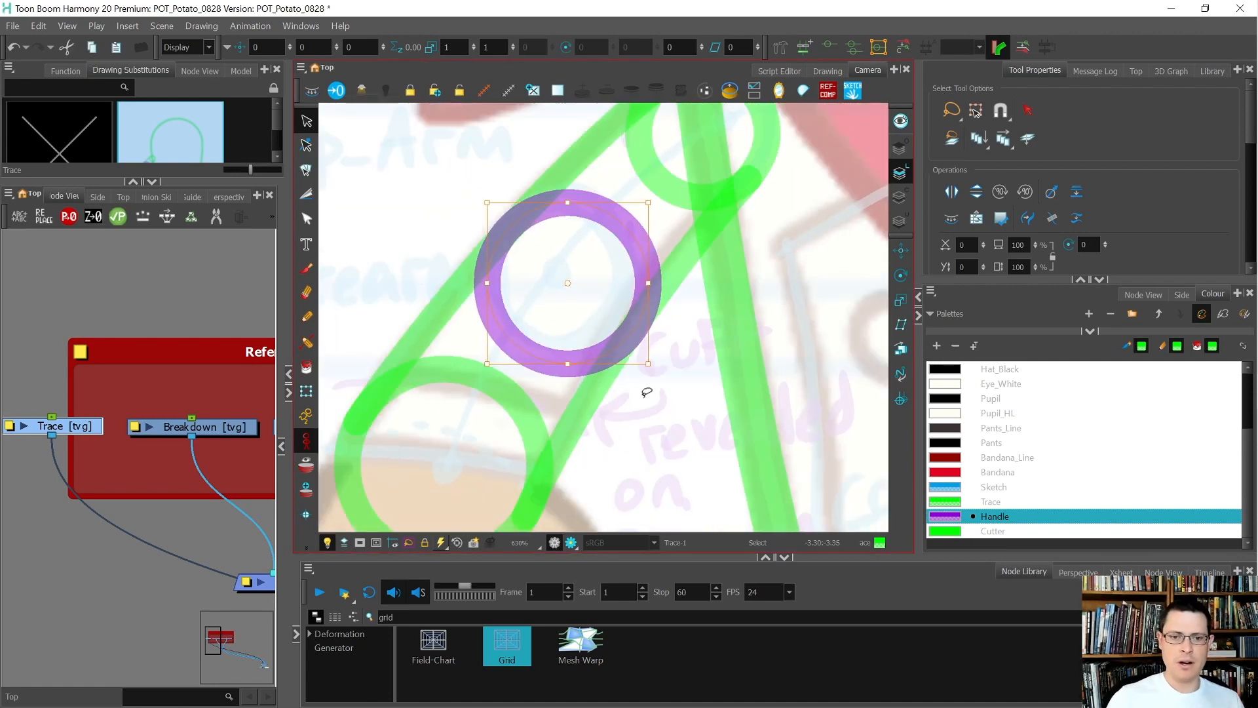
key("alt+q")
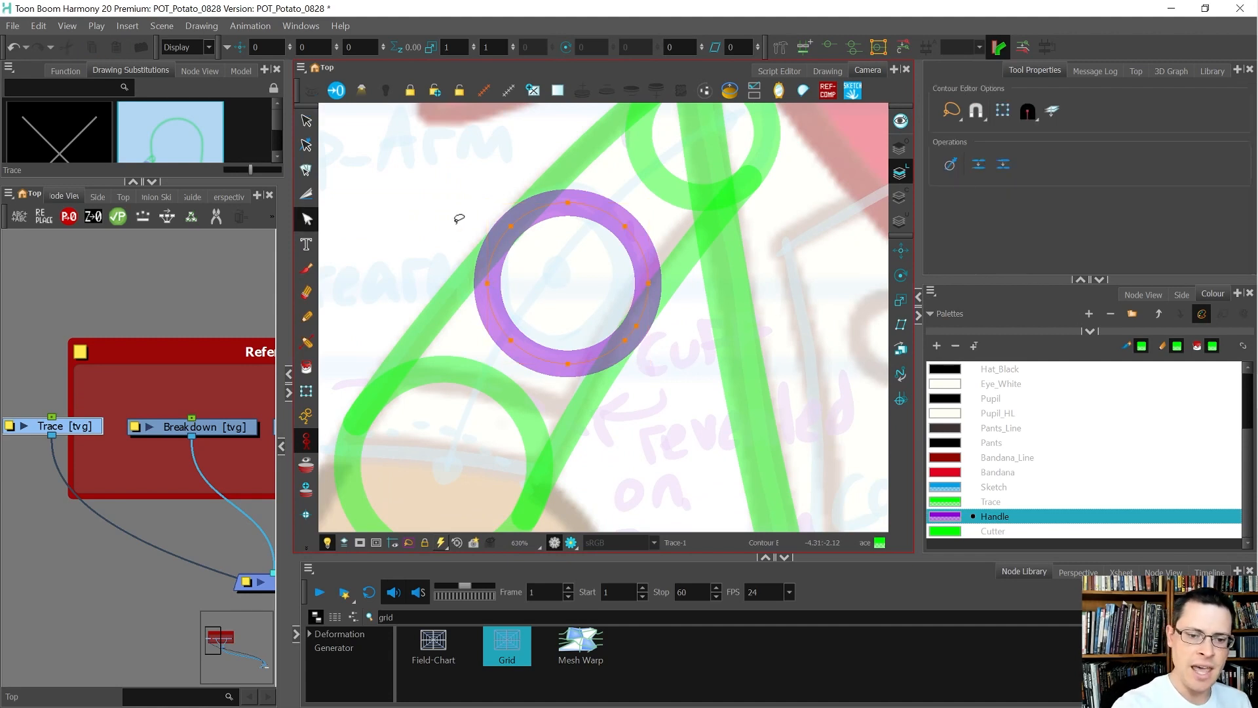
scroll(524, 376, "down", 2)
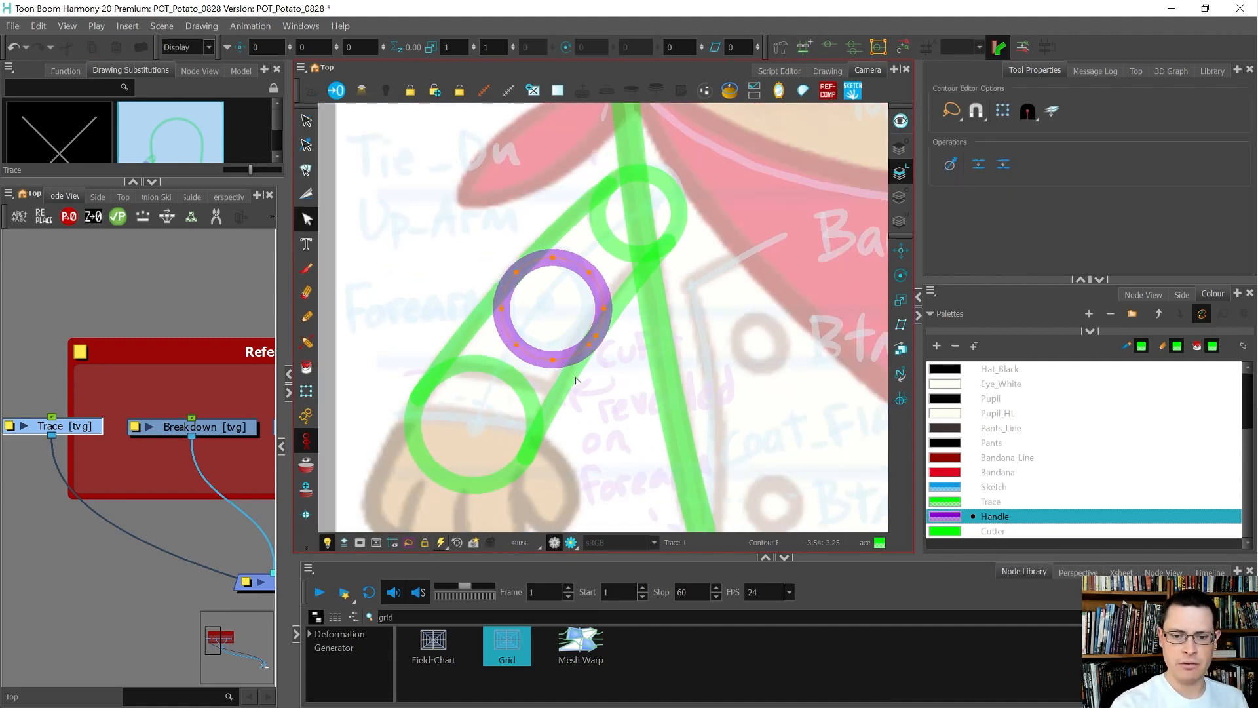
Draw a size 15 pencil guide line from the wrist circle's centre to the shoulder circle and align its end with the shoulder's centre
key("alt+/")
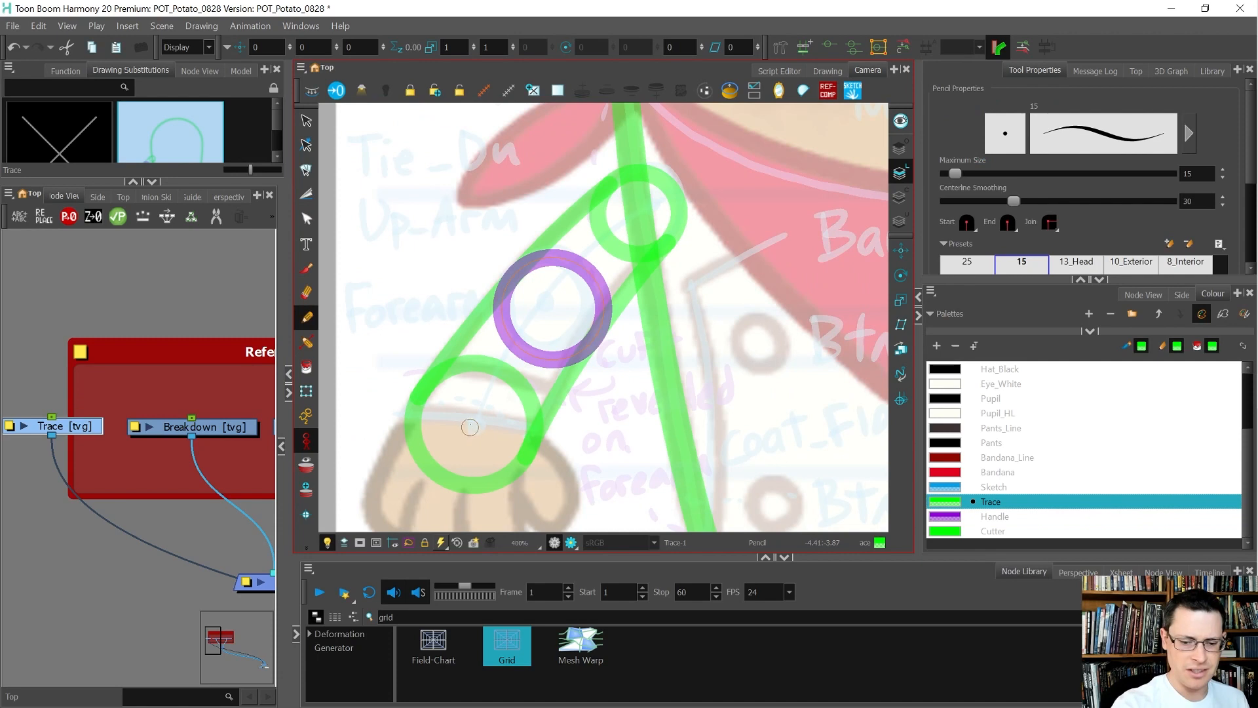
mouse_move(473, 429)
left_mouse_down()
mouse_move(570, 285)
mouse_move(662, 215)
left_mouse_up()
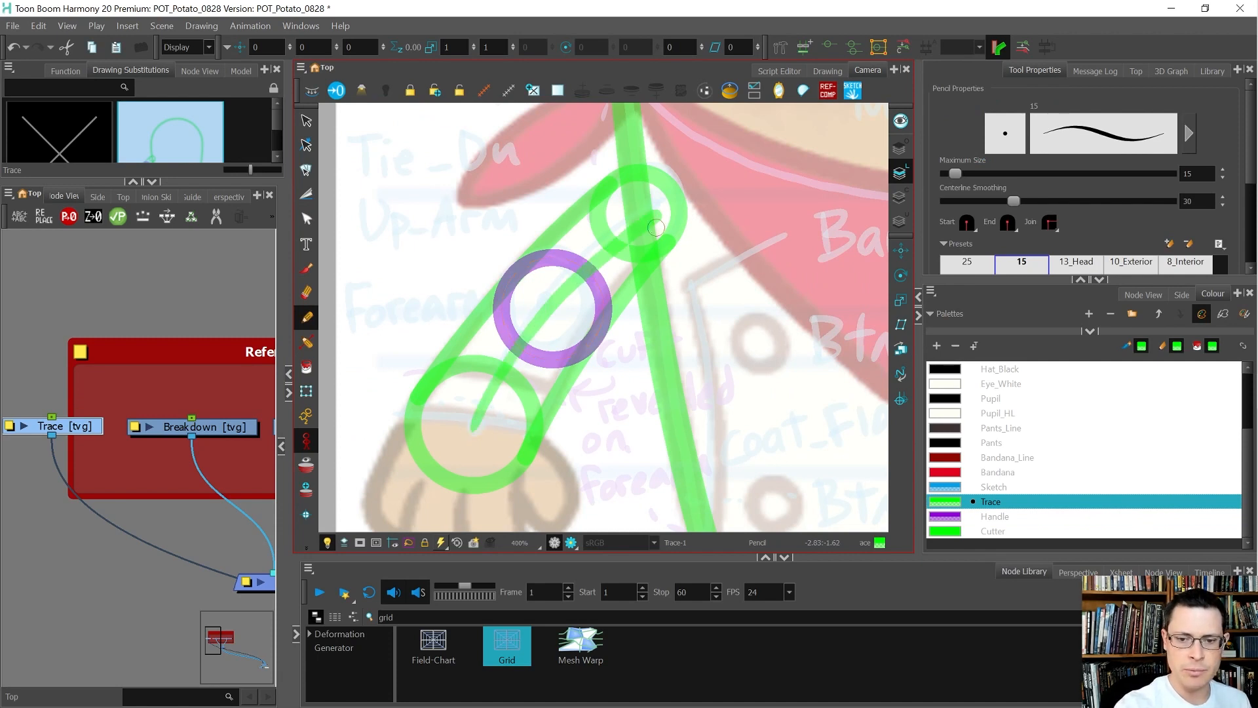
key("alt+s")
left_click(649, 219)
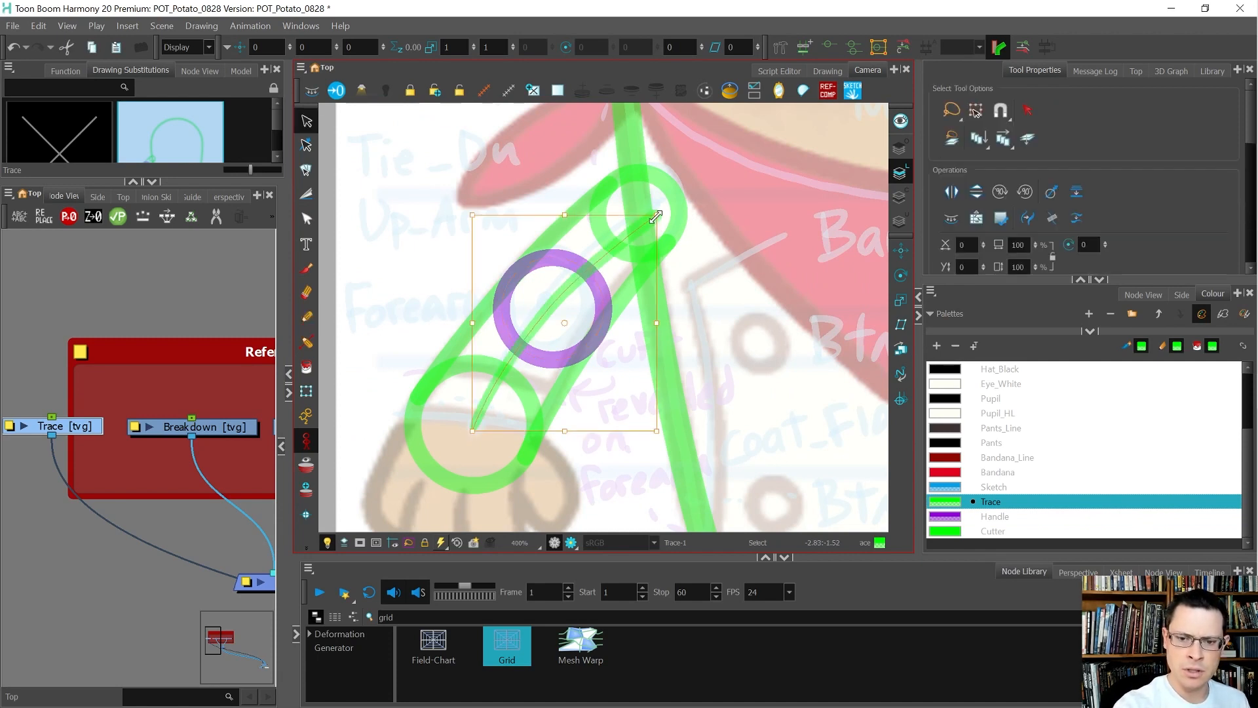
left_click(643, 215)
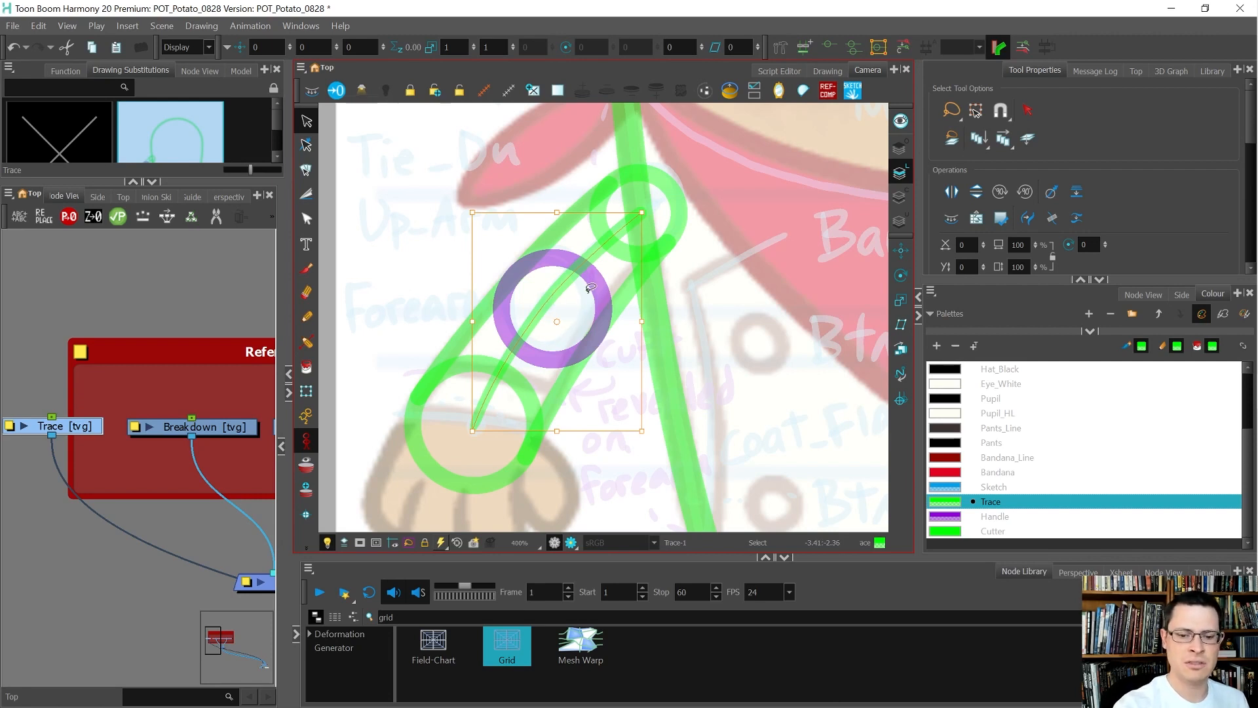
Select the purple elbow circle and nudge it so it sits centred on the guide line between the arm edges
left_click(507, 241)
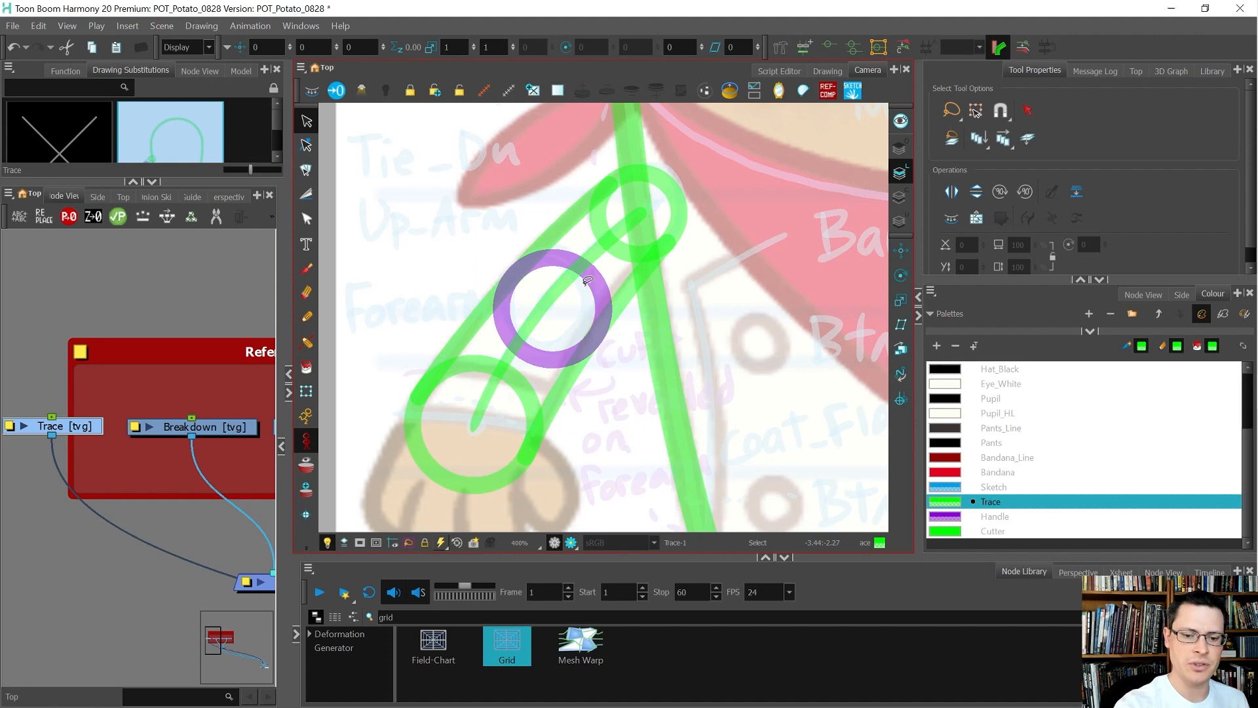
left_click(594, 269)
scroll(560, 347, "up", 2)
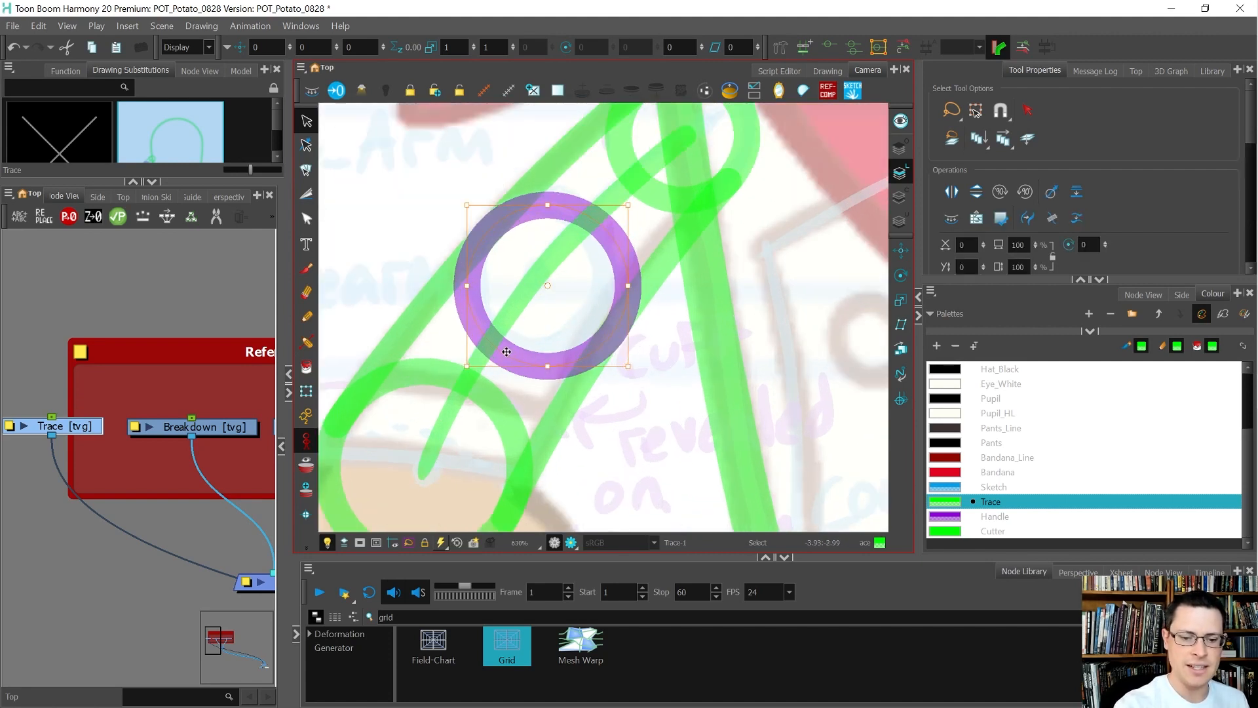
left_click_drag(500, 354, 498, 358)
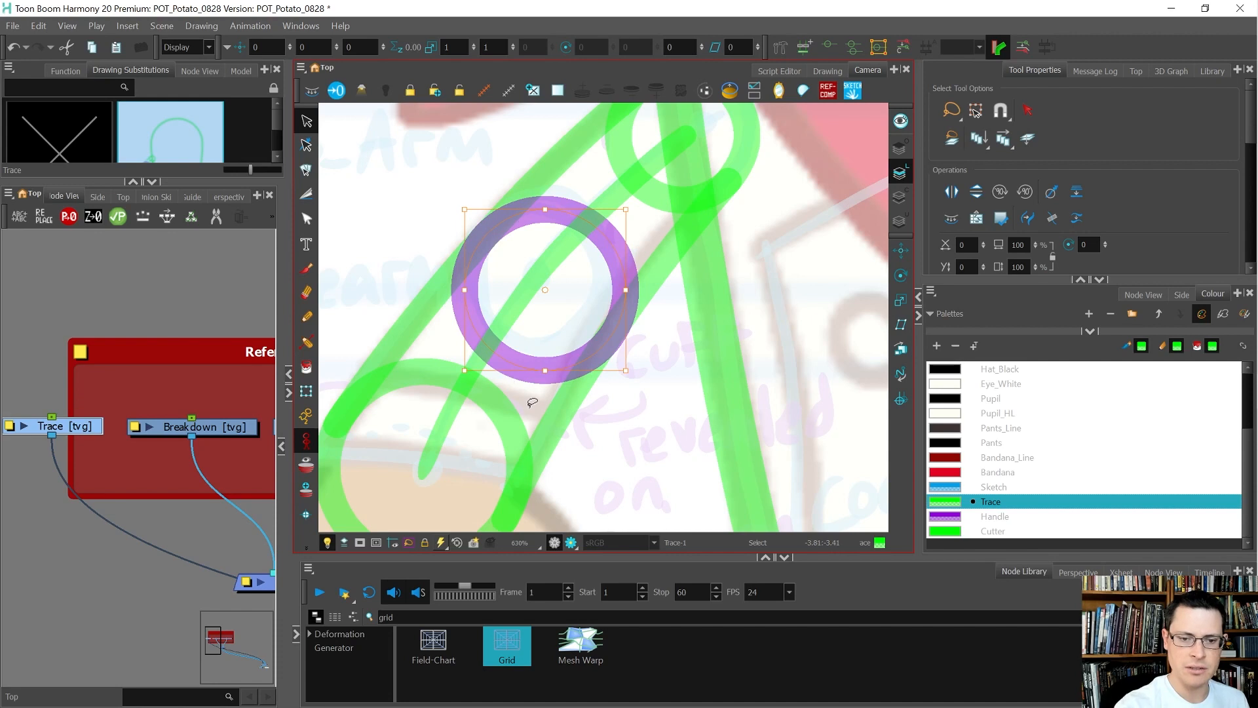
scroll(540, 406, "up", 1)
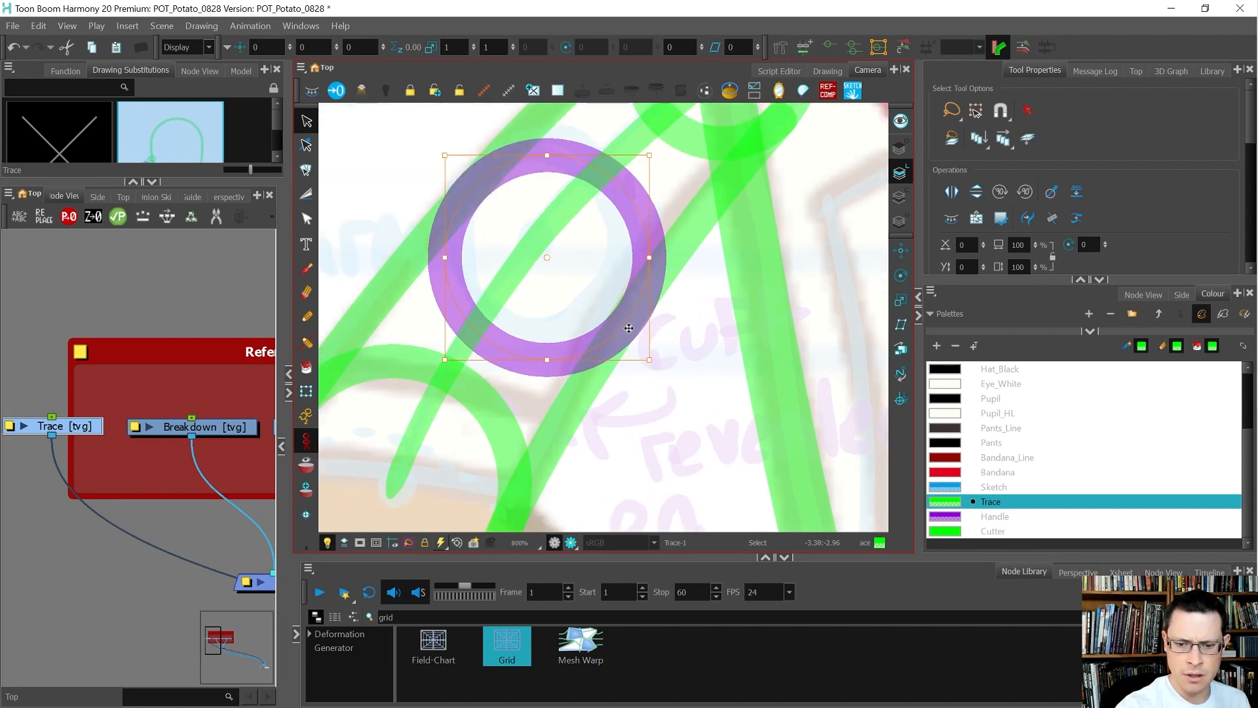
left_click_drag(623, 328, 621, 329)
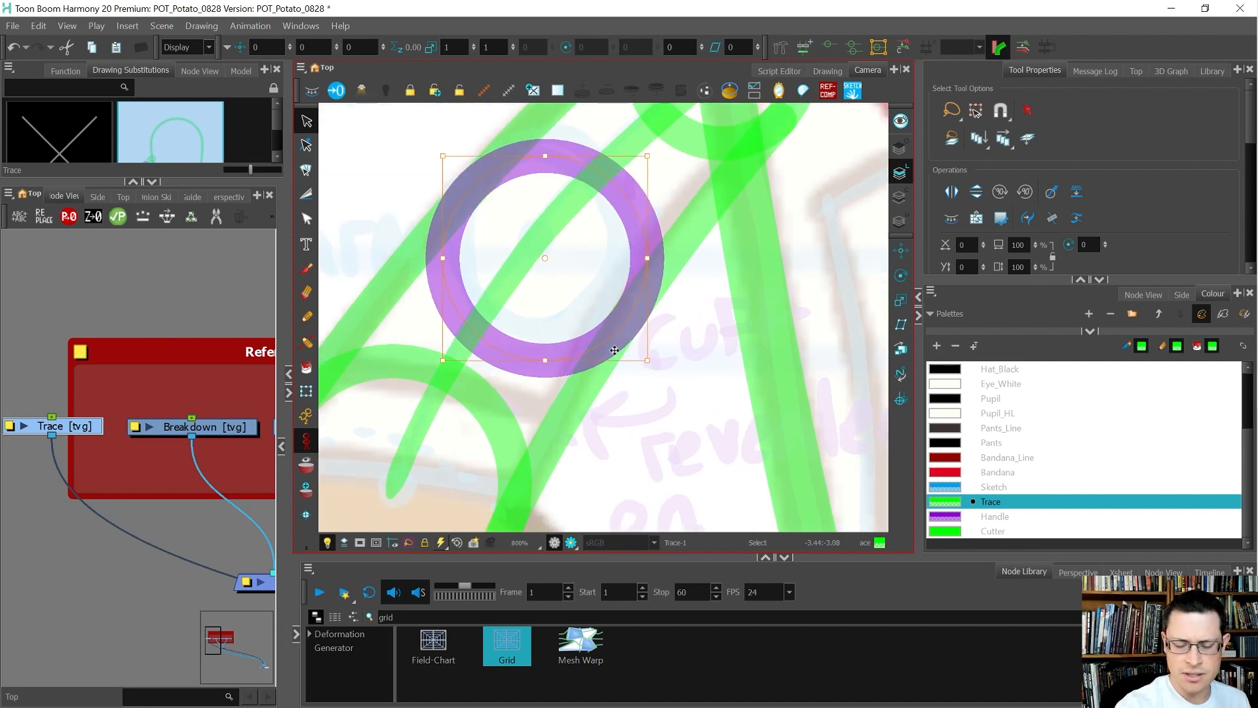
key("Right")
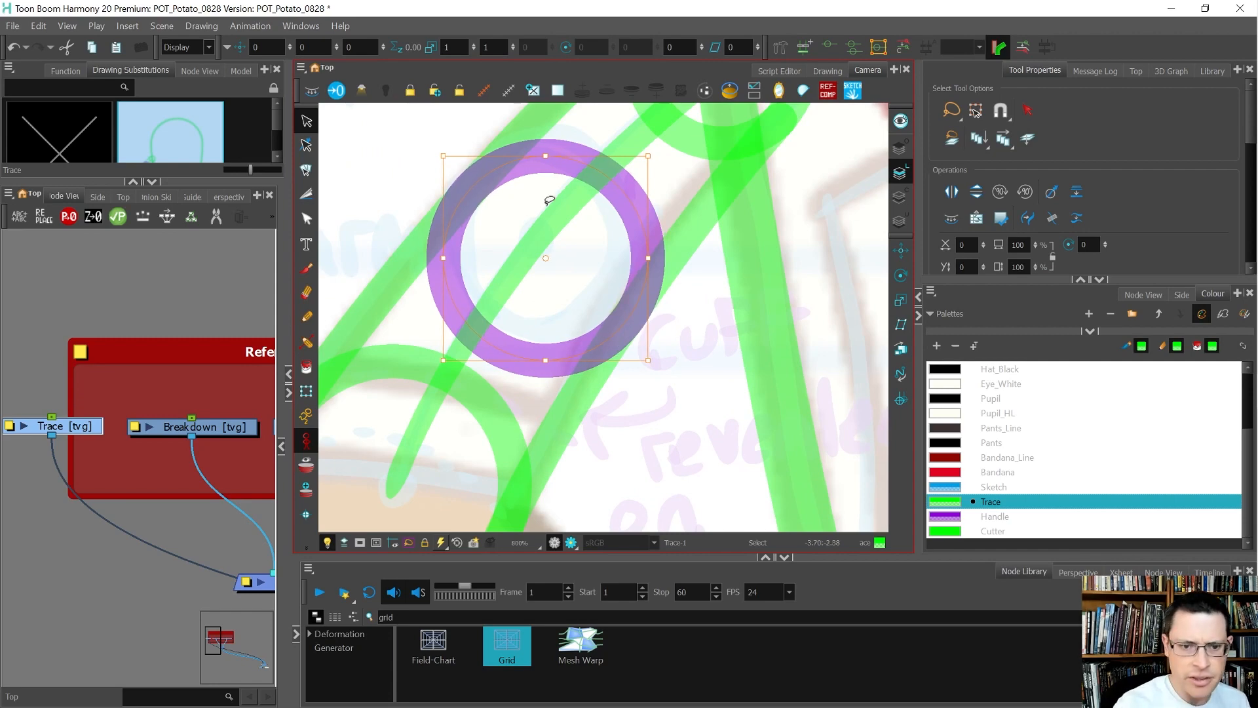
Delete the guide line running through the centre of the arm
scroll(471, 176, "up", 1)
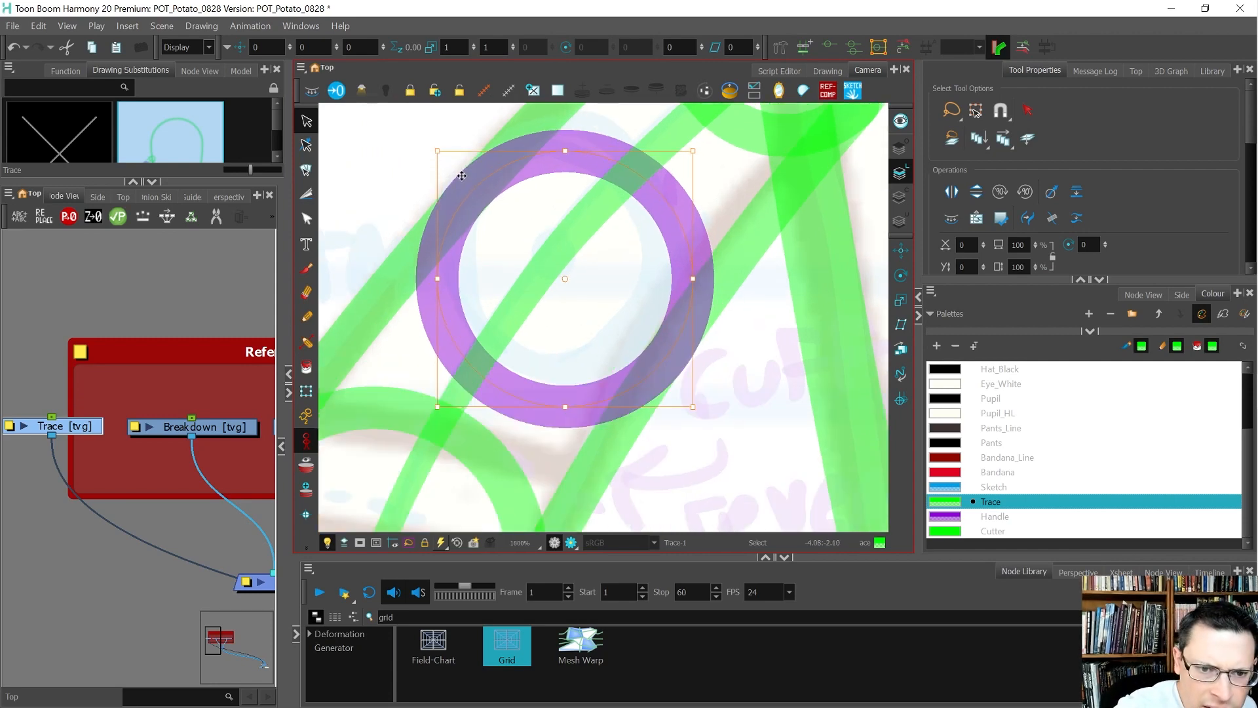
scroll(492, 230, "down", 3)
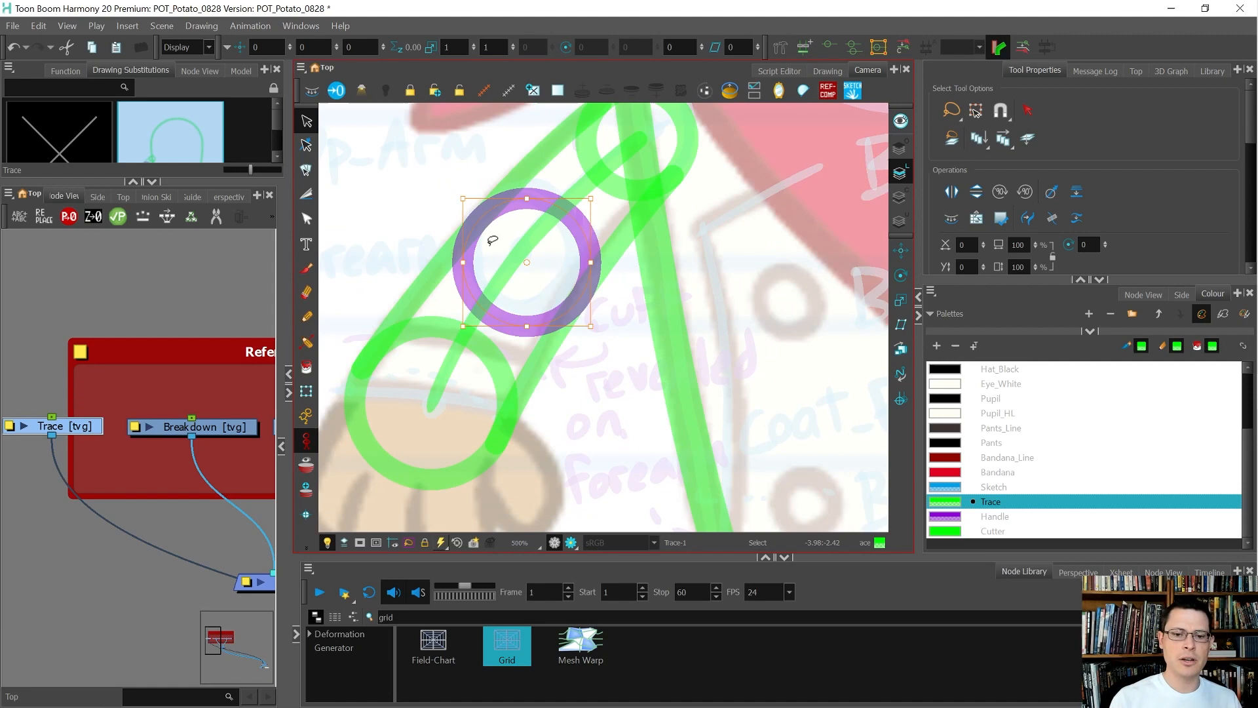
left_click_drag(462, 388, 428, 365)
key("Delete")
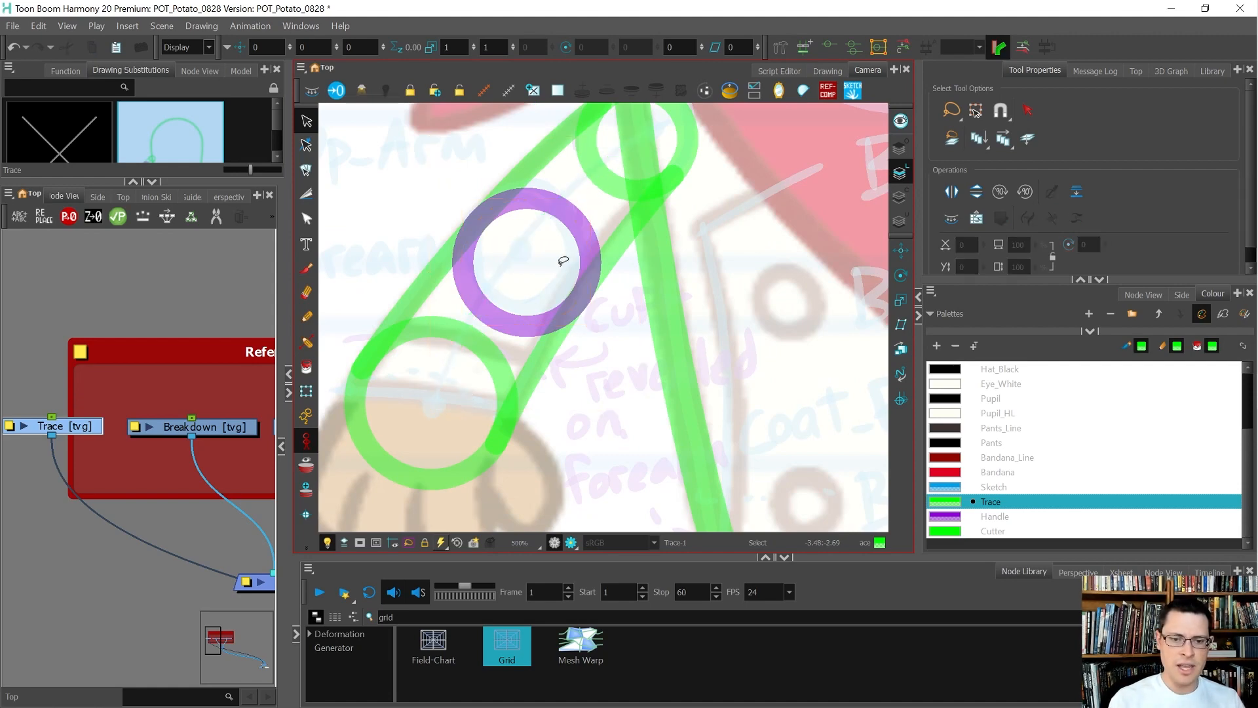
Examine how the purple elbow circle overlaps the outer and inner arm lines by selecting the shapes and inspecting them up close
left_click_drag(452, 294, 467, 304)
scroll(468, 306, "down", 3)
scroll(462, 283, "up", 2)
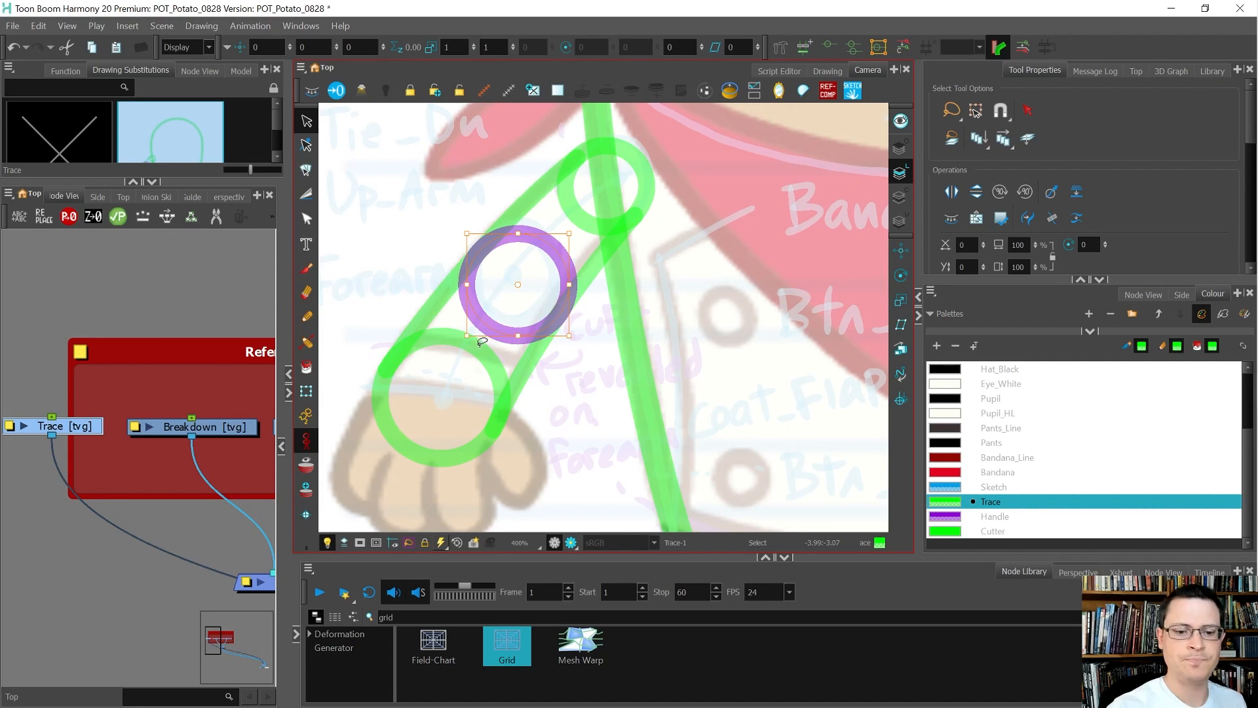
mouse_move(449, 395)
left_mouse_down()
mouse_move(589, 188)
mouse_move(478, 365)
left_mouse_up()
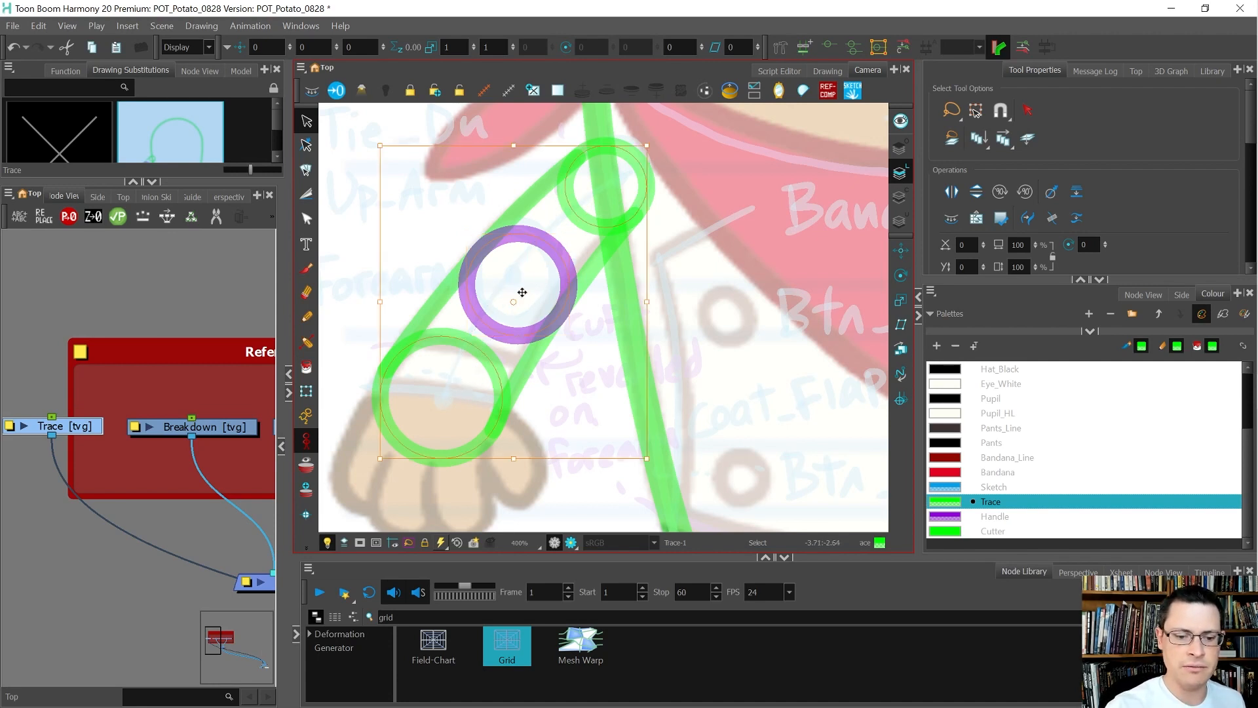
key("Escape")
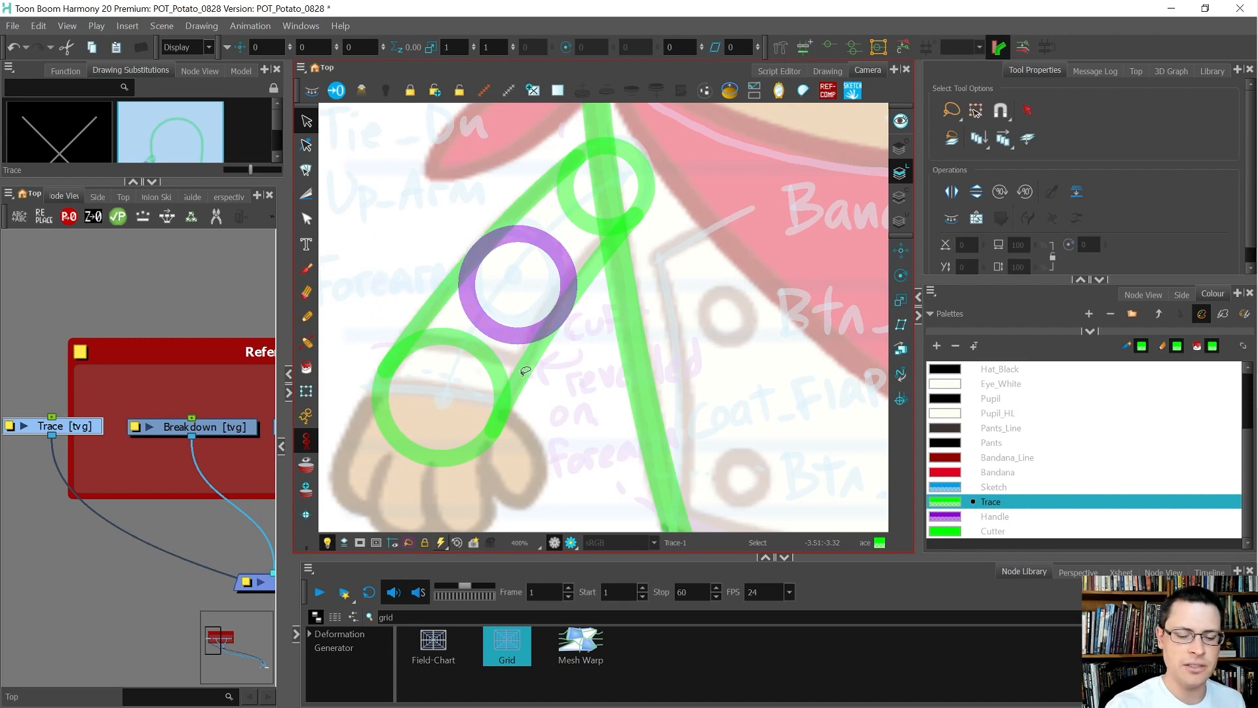
scroll(511, 249, "up", 2)
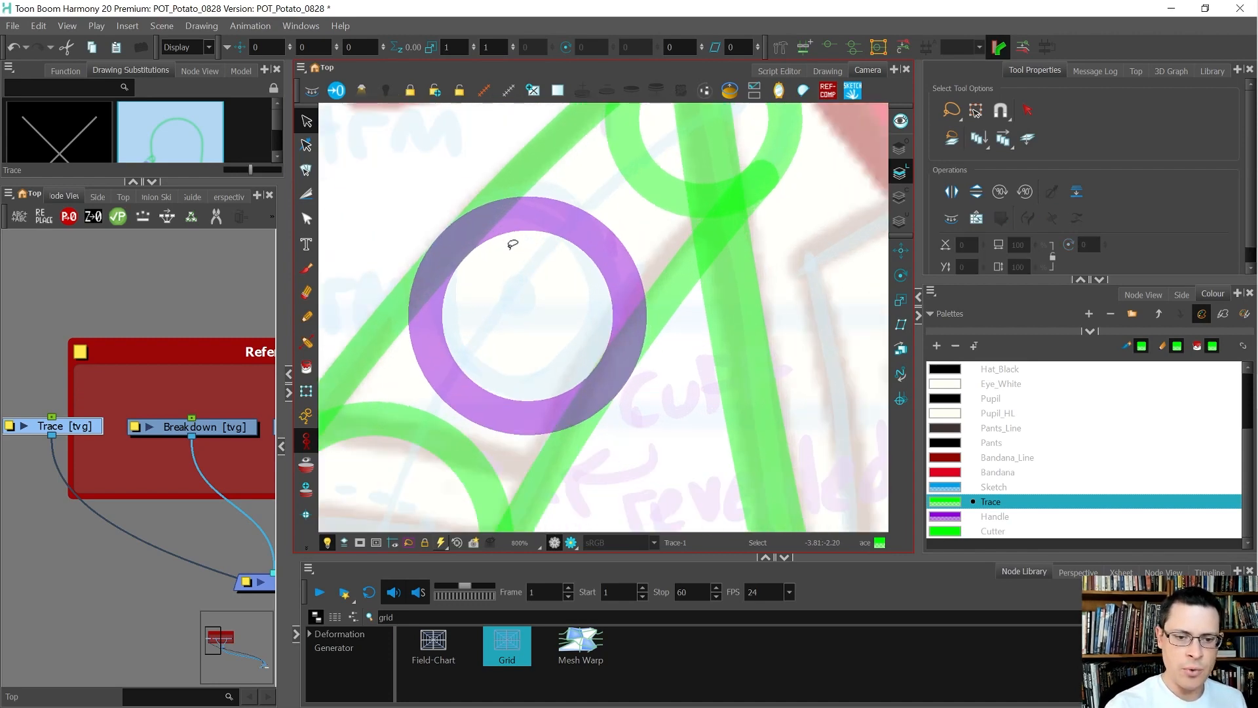
scroll(511, 246, "up", 3)
mouse_move(477, 140)
left_mouse_down()
mouse_move(586, 155)
mouse_move(609, 196)
left_mouse_up()
scroll(495, 262, "down", 4)
scroll(515, 298, "up", 1)
scroll(600, 414, "up", 2)
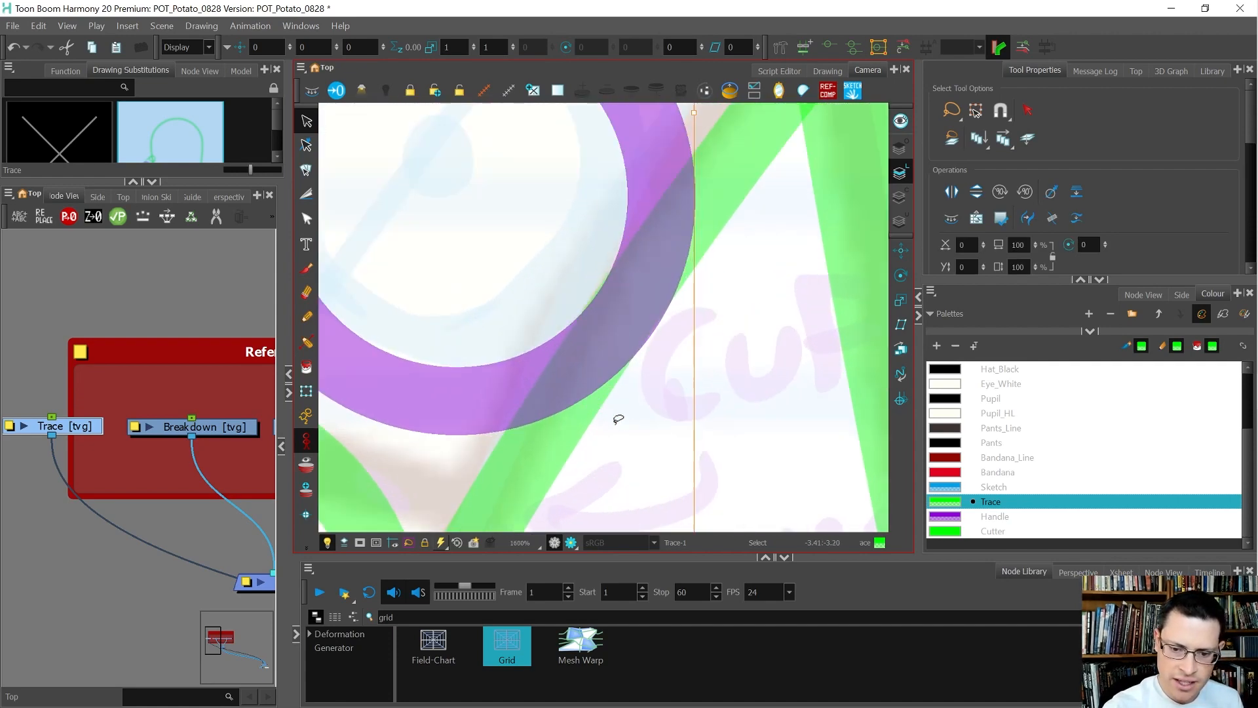
scroll(626, 291, "down", 1)
scroll(626, 291, "down", 2)
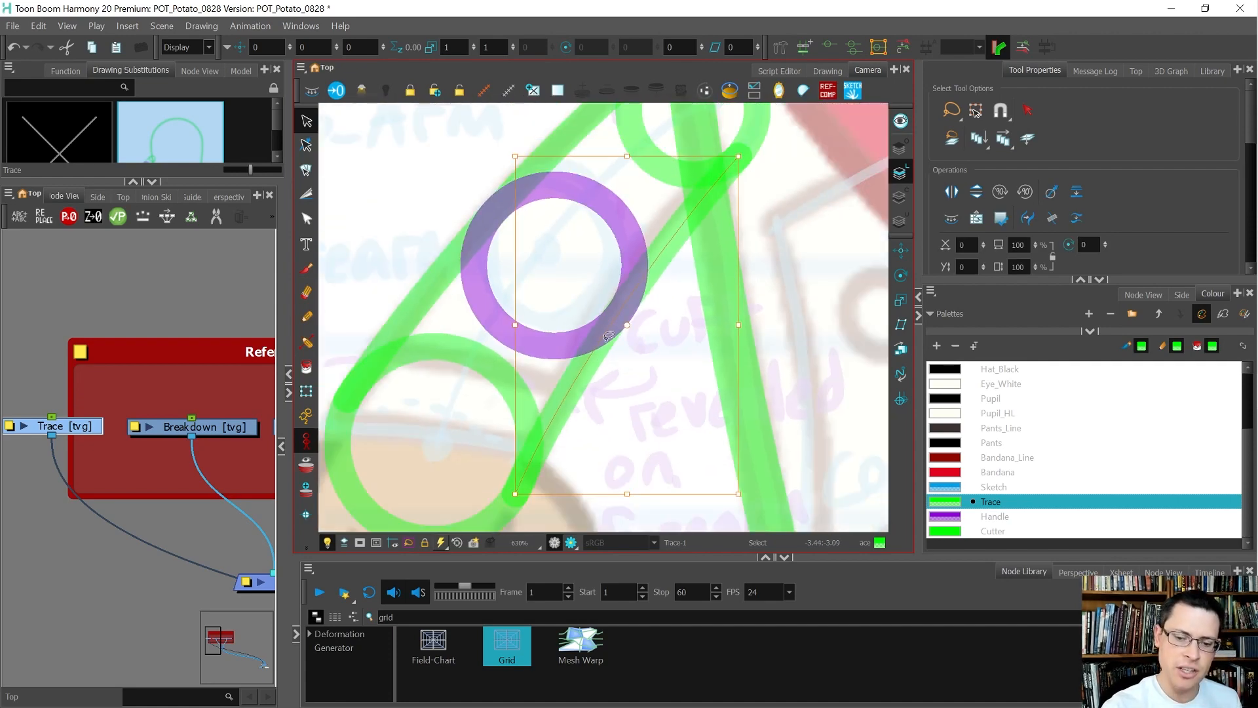
scroll(592, 381, "down", 1)
Add a contour point to the inner arm line at the elbow circle and try pulling it outward, undoing the bend
key("alt+q")
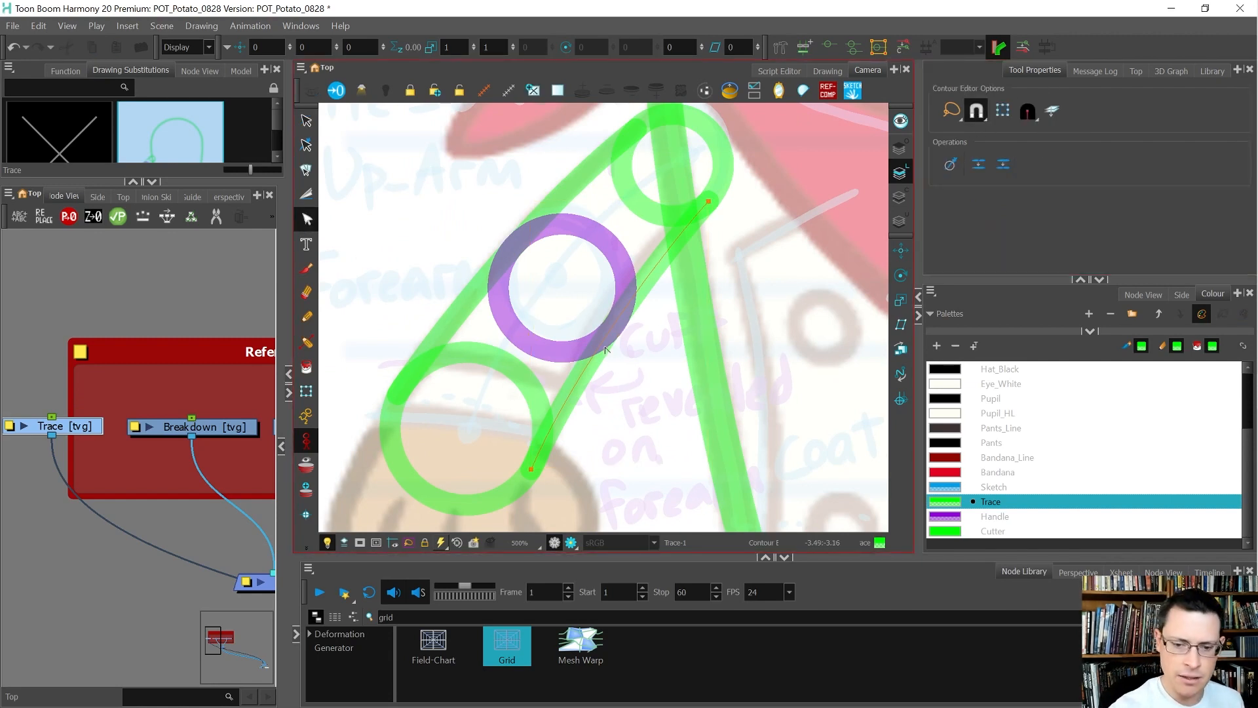
scroll(627, 319, "up", 5)
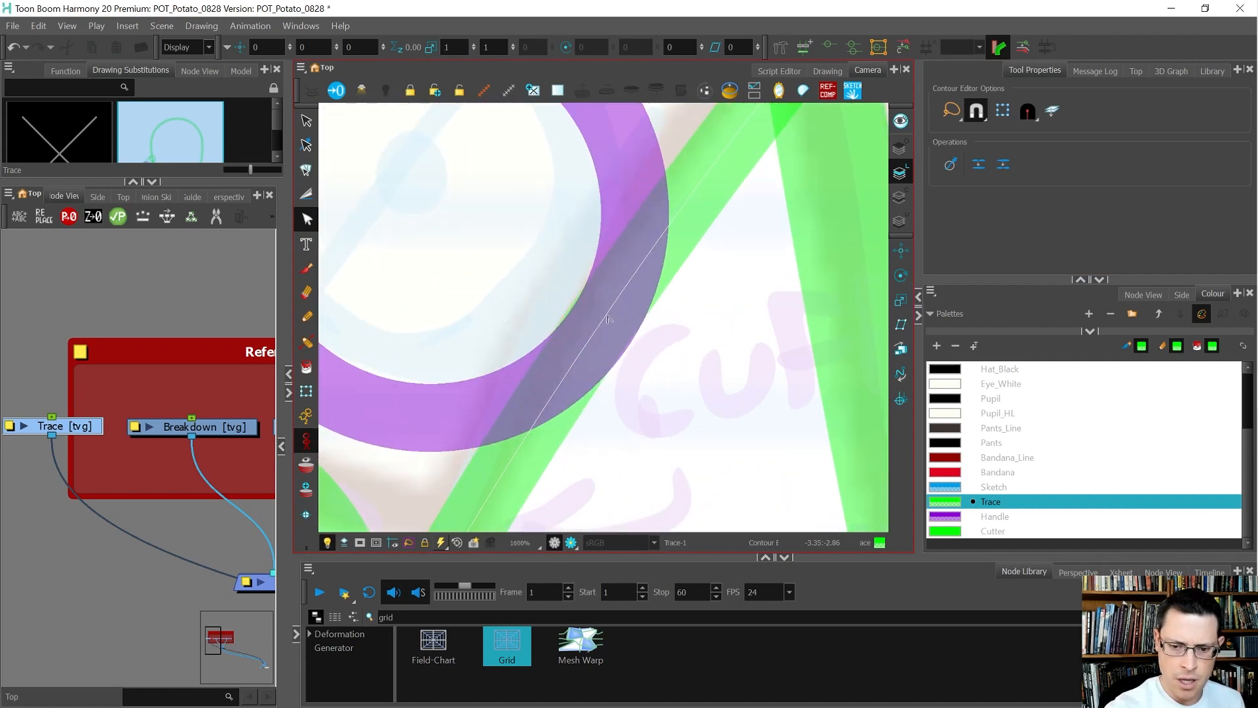
left_click(606, 317, "ctrl")
left_click_drag(606, 317, 686, 369)
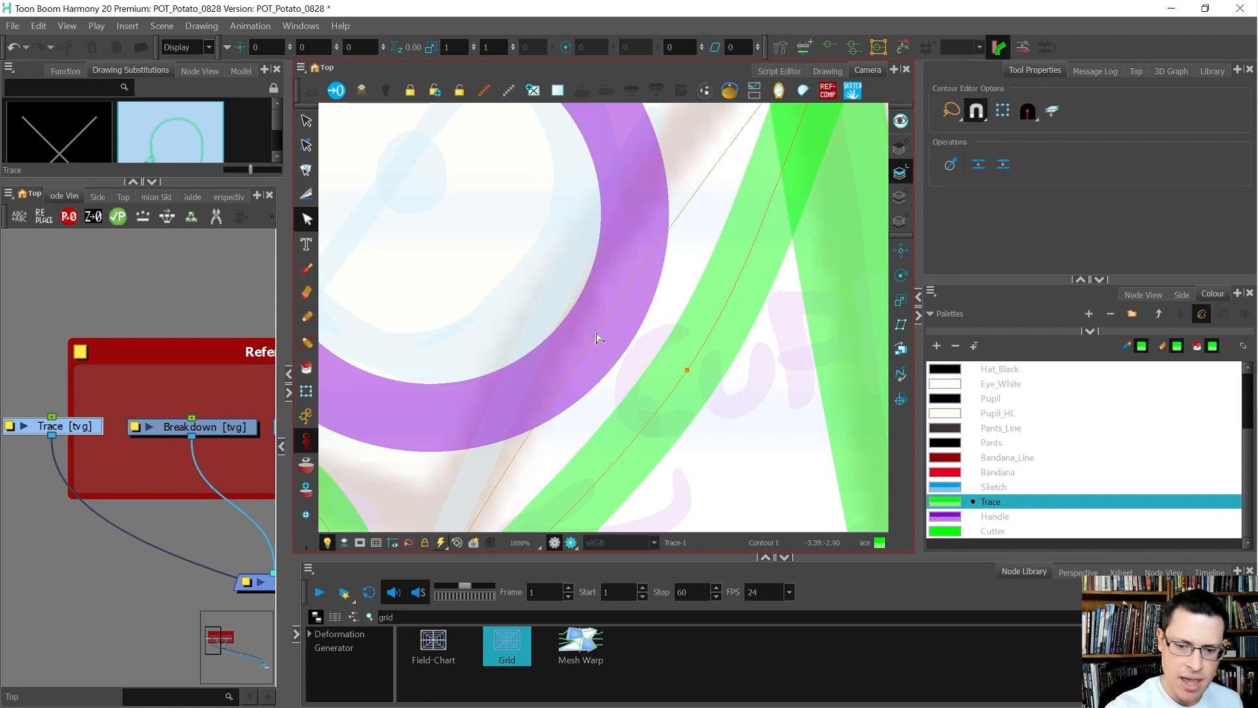
key("ctrl+z")
key("ctrl+shift+z")
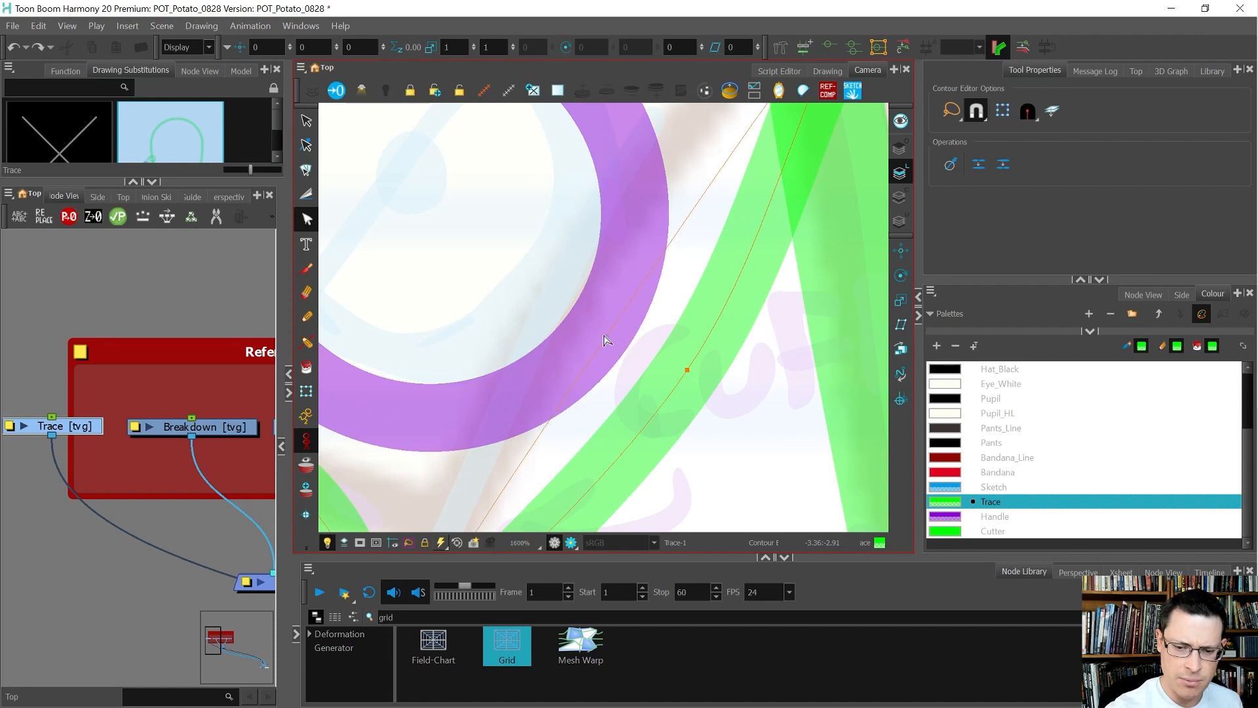
key("ctrl+z")
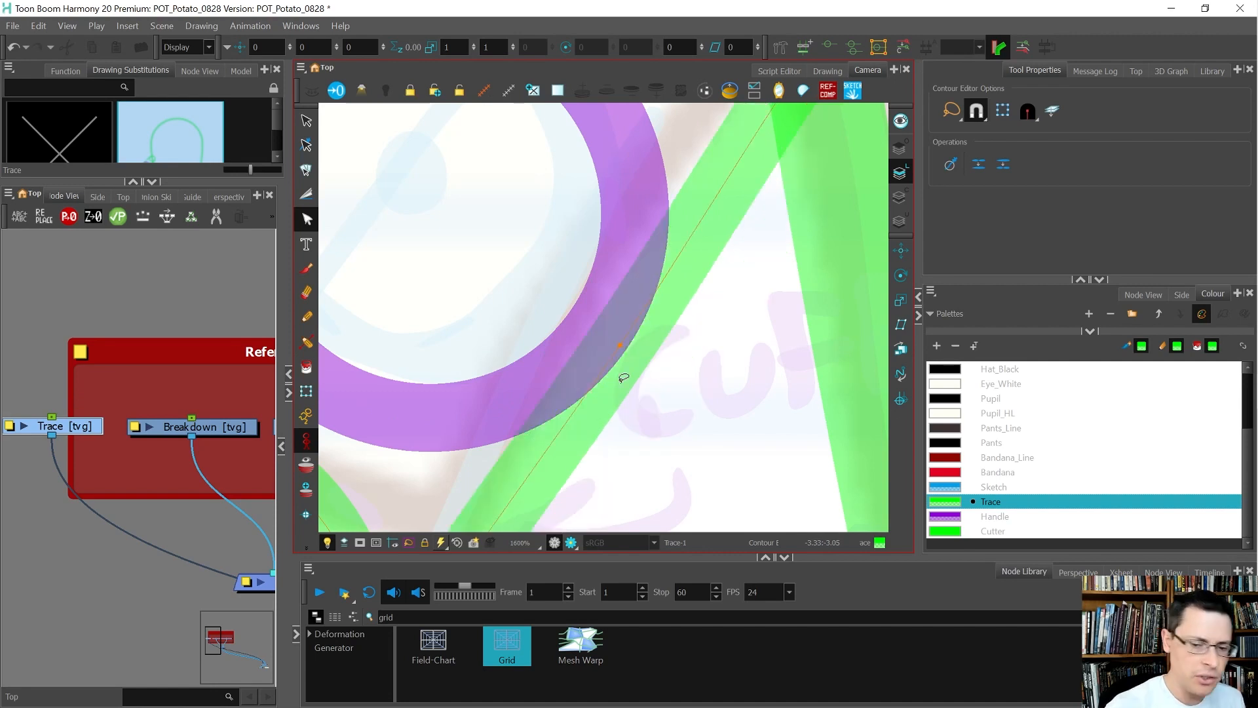
Disable the Breakdown drawing layer and reselect the Trace layer
left_click(205, 529)
left_click(147, 429)
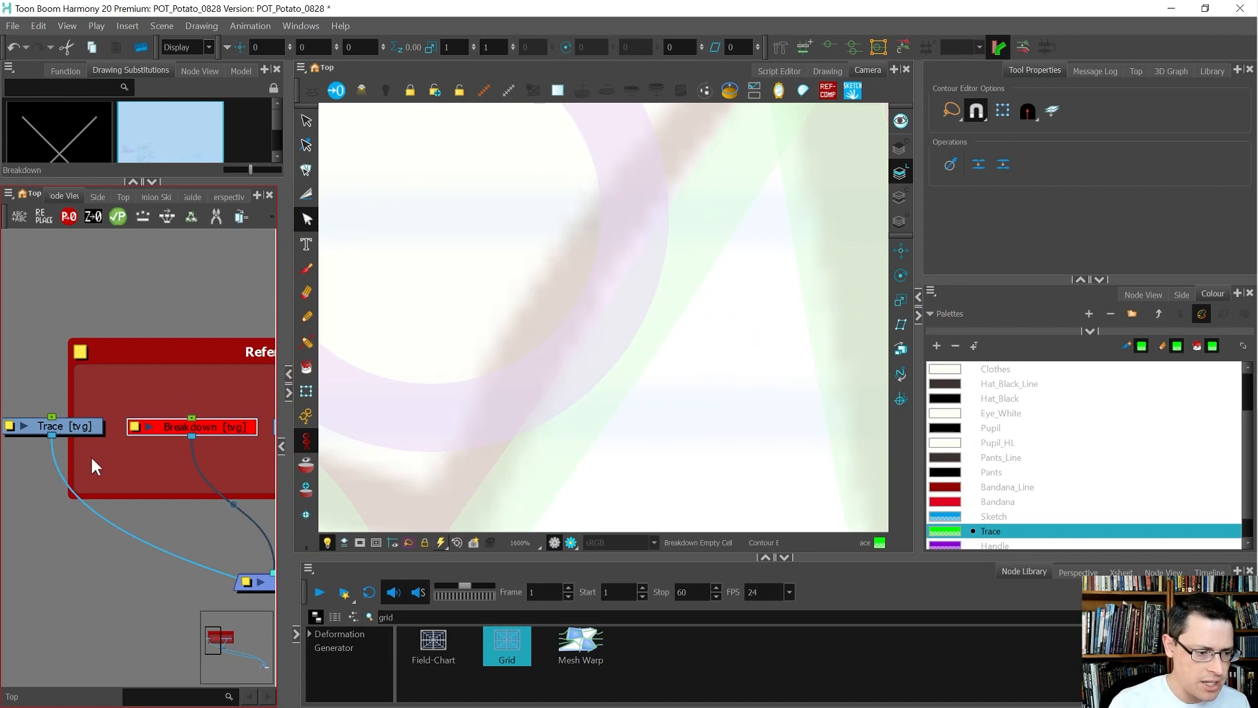
left_click(76, 425)
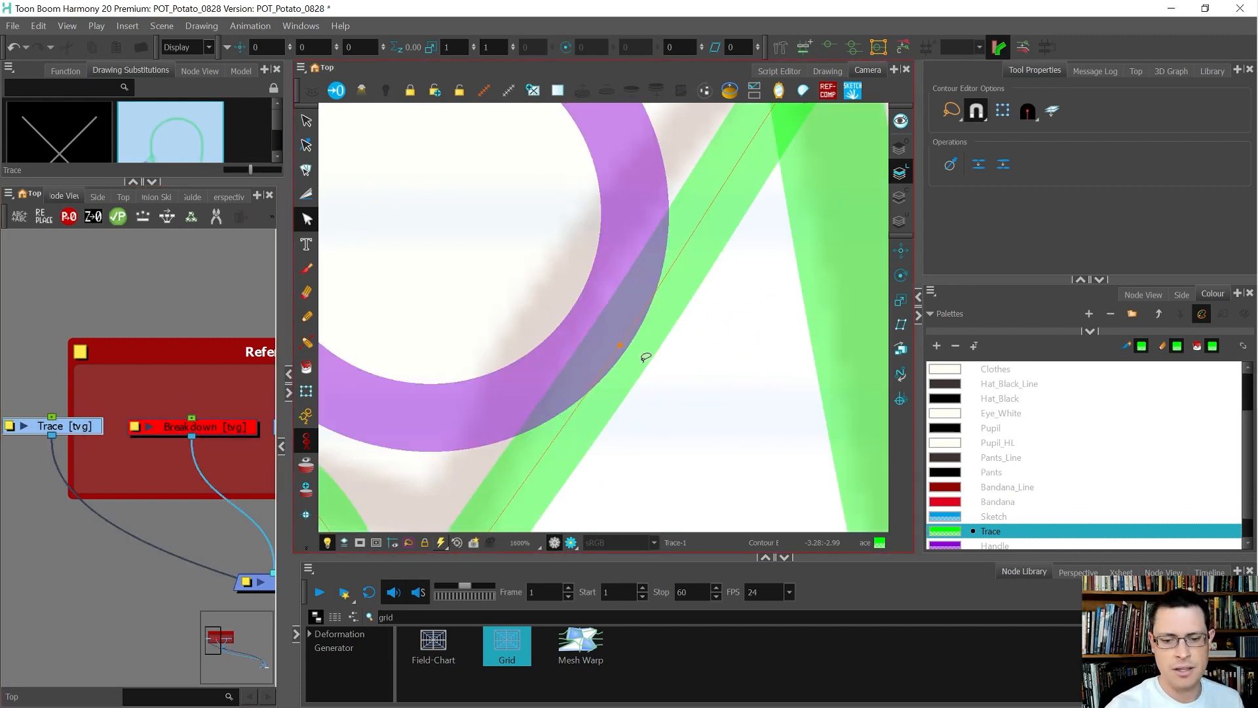
Show the contour points of the arm shapes and move the inner arm line's new point onto the elbow circle's centreline
left_click(635, 452)
left_click_drag(614, 469, 437, 257)
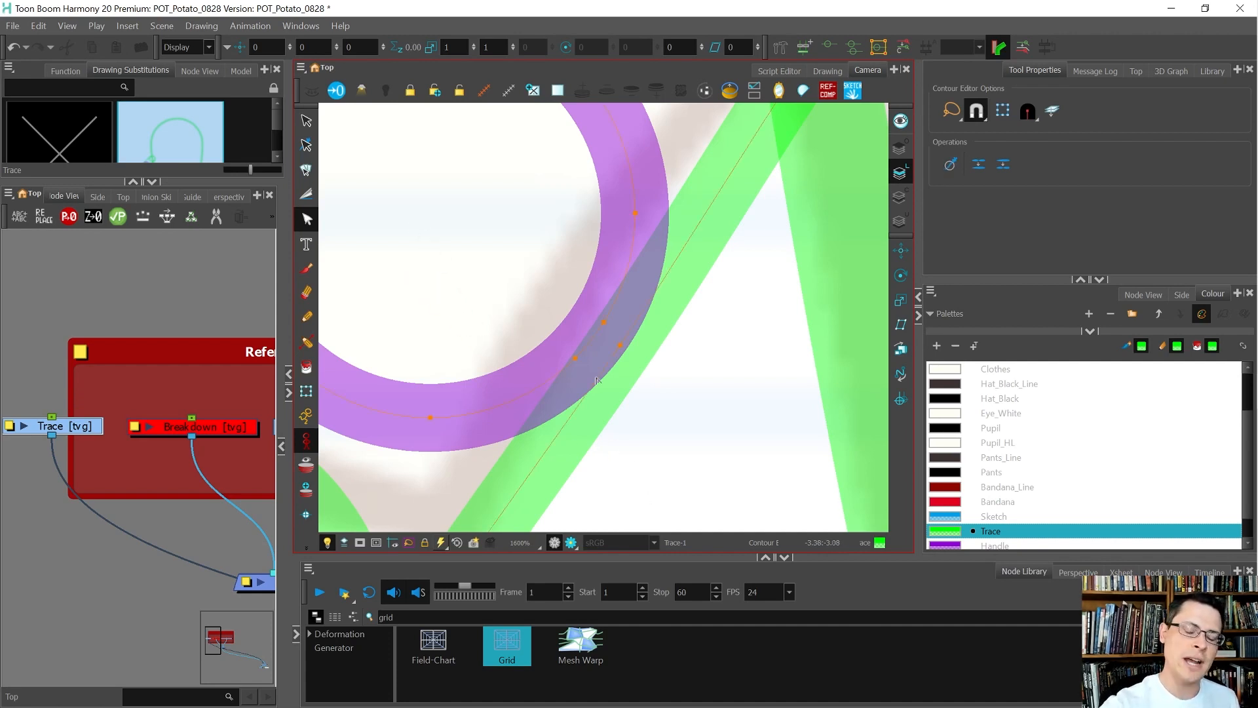
left_click_drag(619, 344, 604, 330)
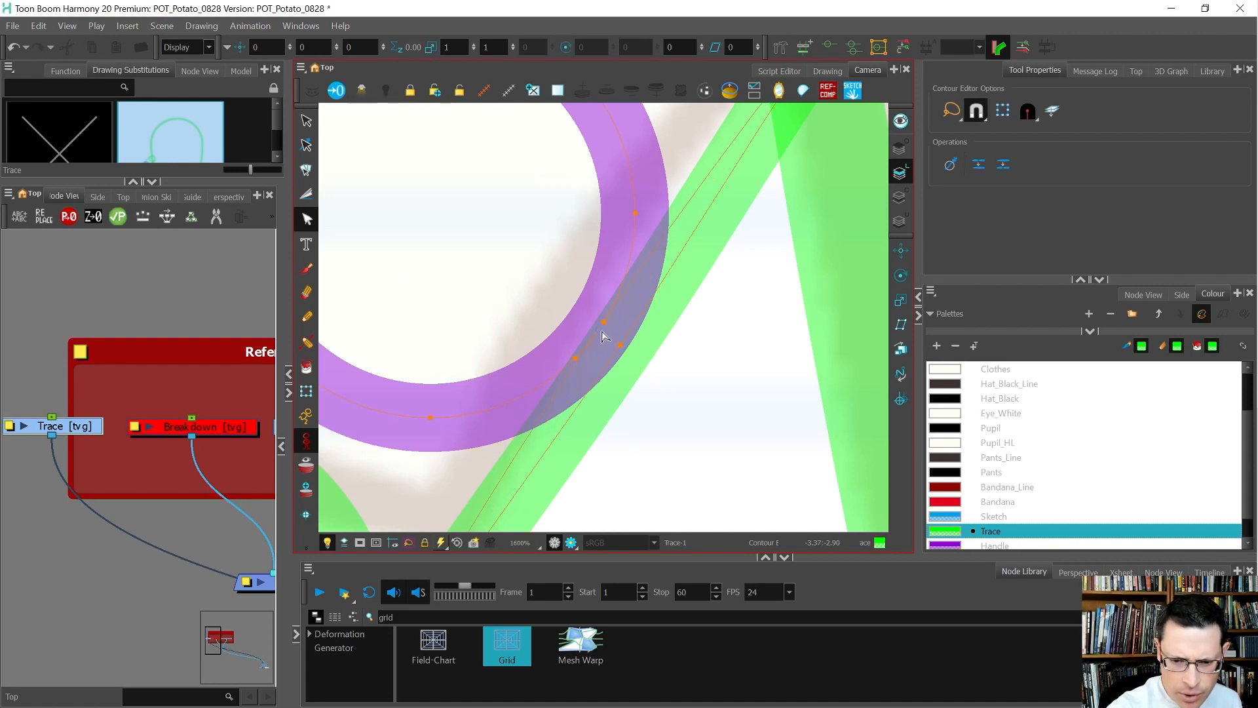
left_click_drag(603, 335, 600, 333)
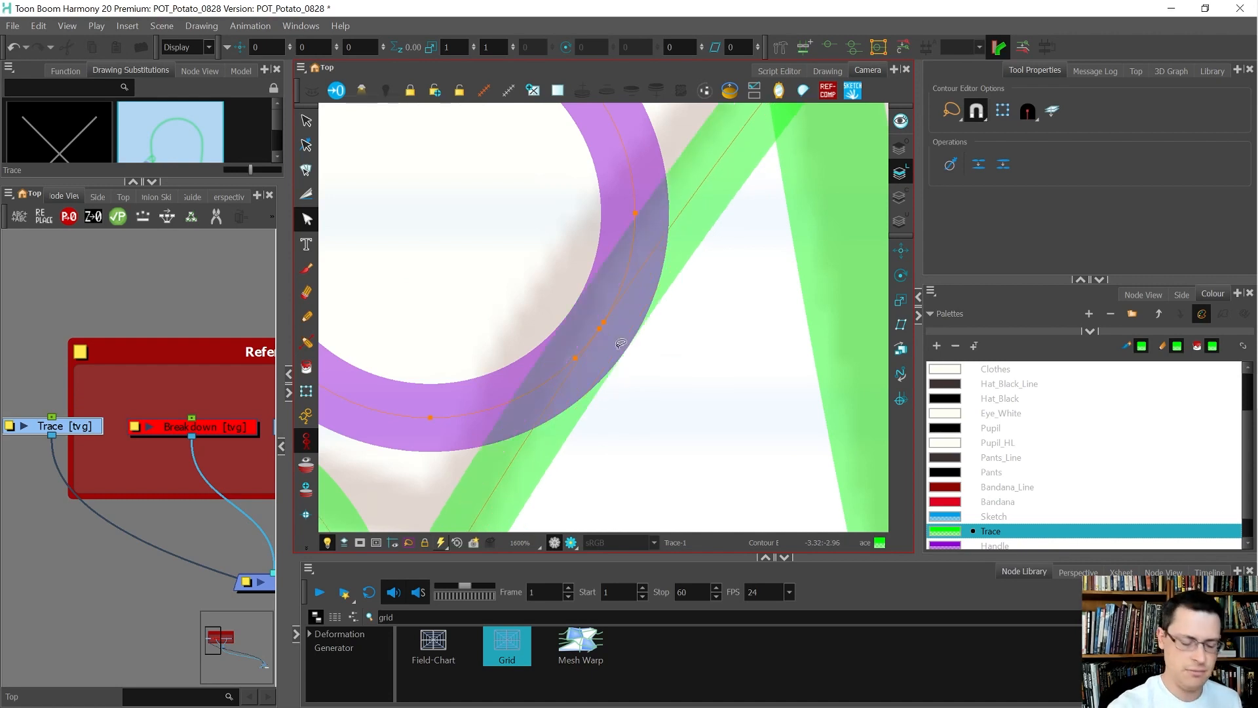
Add a contour point to the outer arm line beside the elbow circle and move it onto the circle's upper outer contour point
scroll(623, 367, "down", 4)
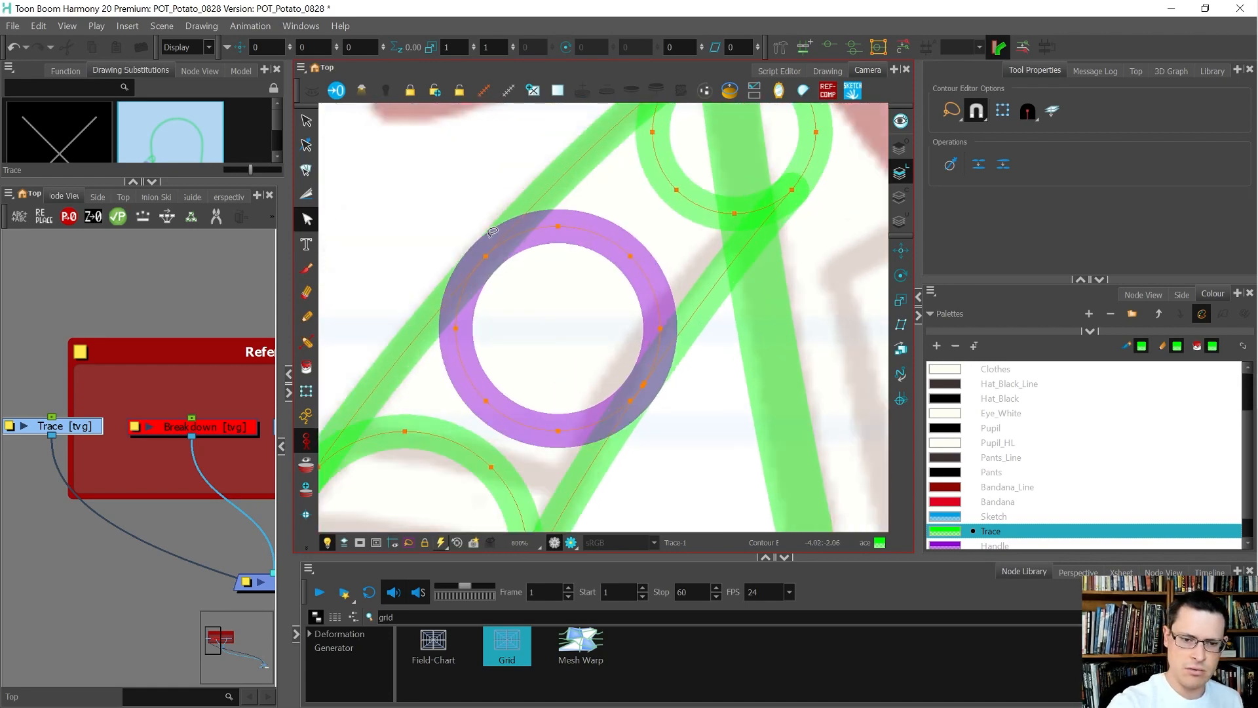
scroll(493, 233, "up", 3)
mouse_move(506, 248)
left_mouse_down()
mouse_move(428, 238)
mouse_move(426, 205)
left_mouse_up()
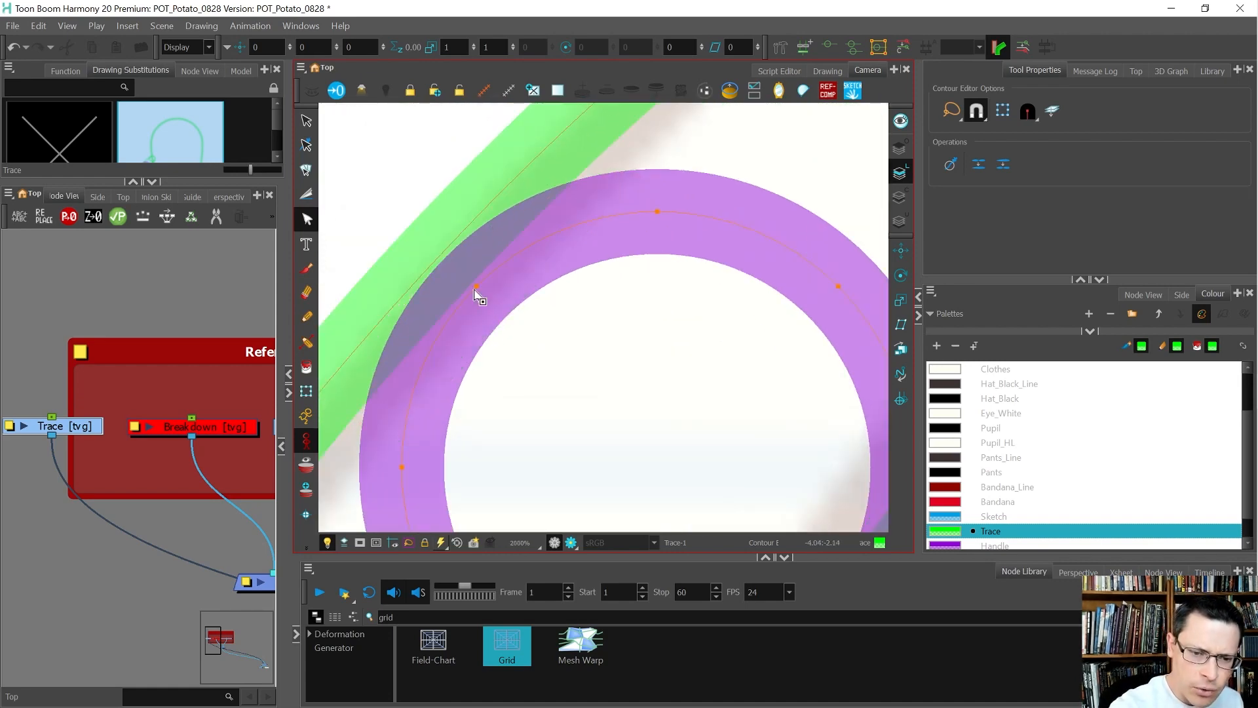
left_click(438, 258)
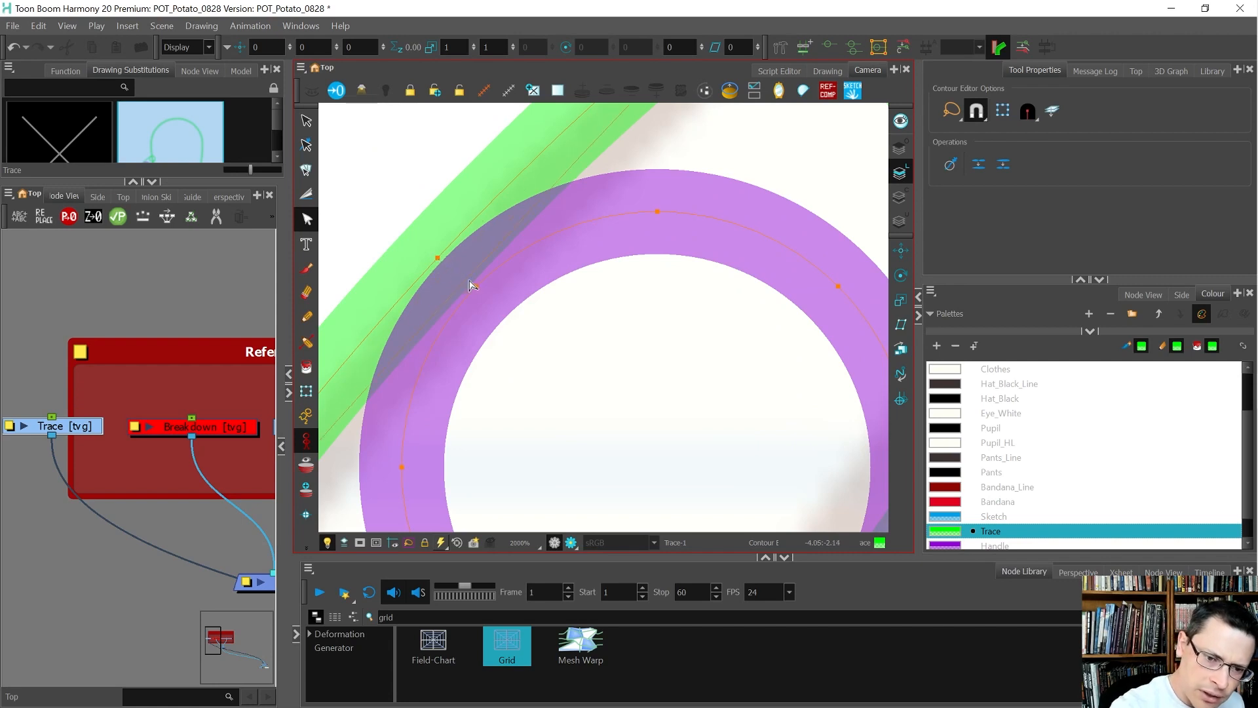
left_click_drag(438, 257, 477, 287)
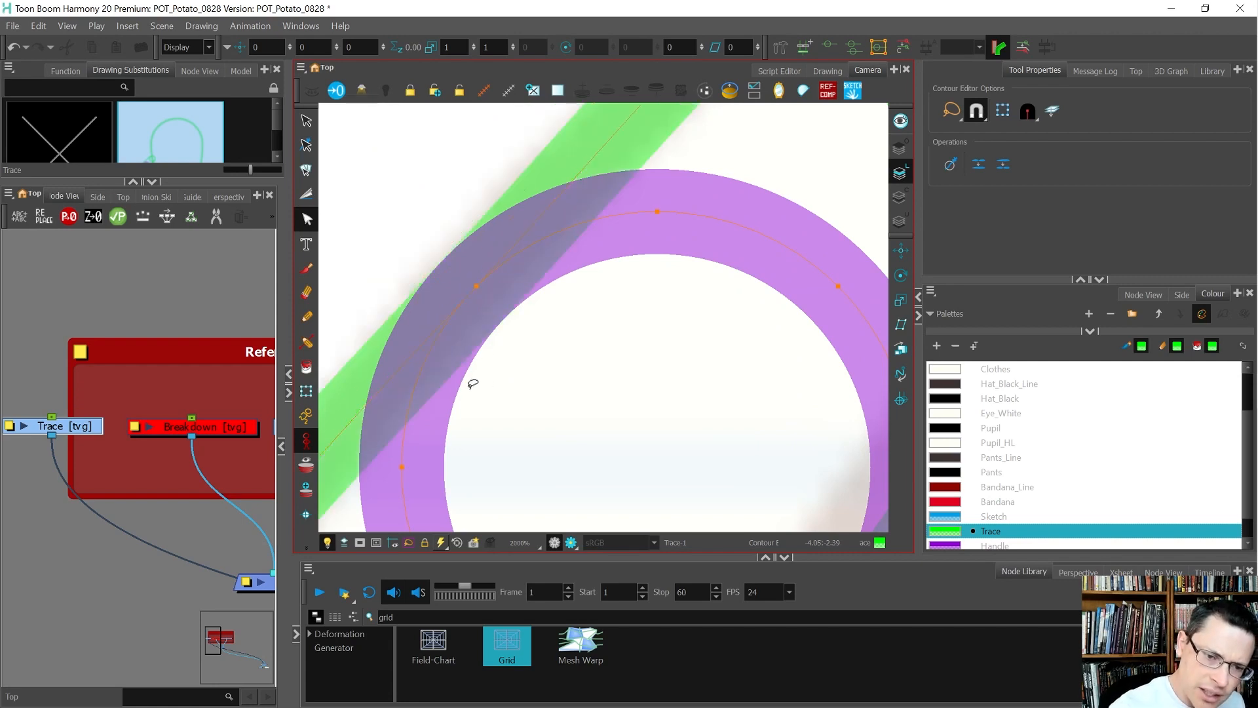
scroll(469, 374, "down", 5)
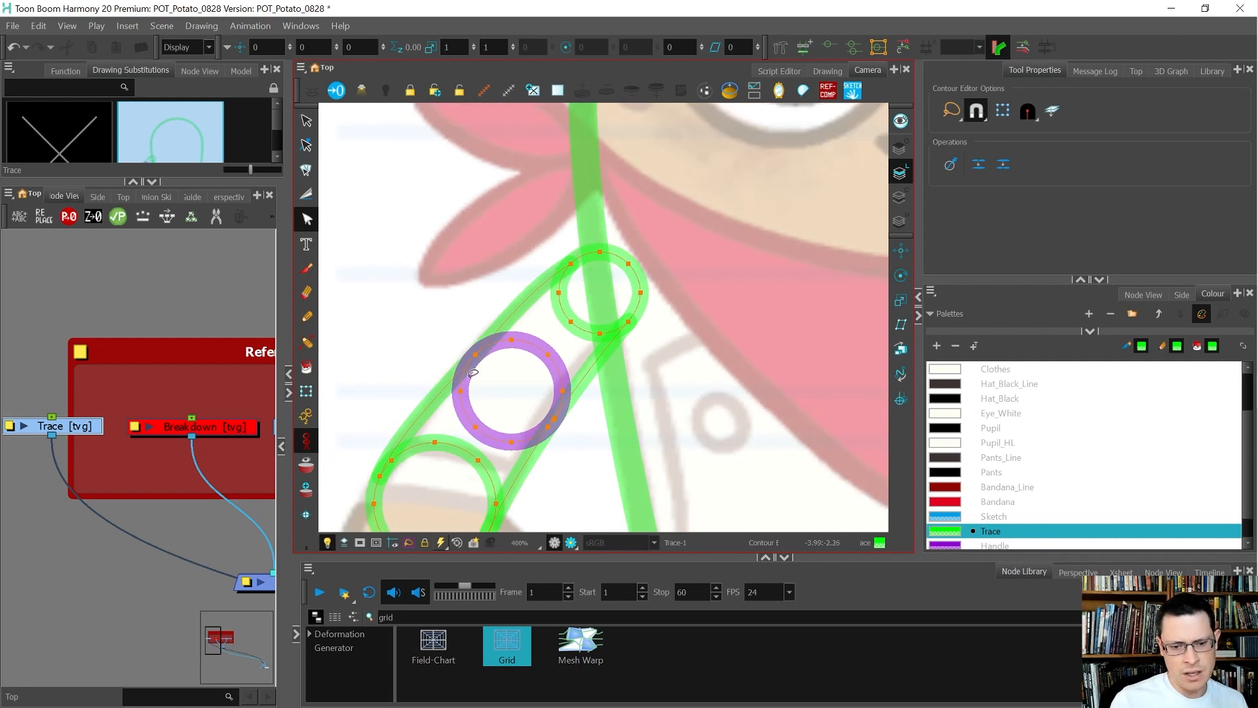
Adjust the outer arm line's contour handles so its segments run straight from the elbow point to the shoulder and wrist circles
left_click(409, 391)
scroll(478, 431, "up", 1)
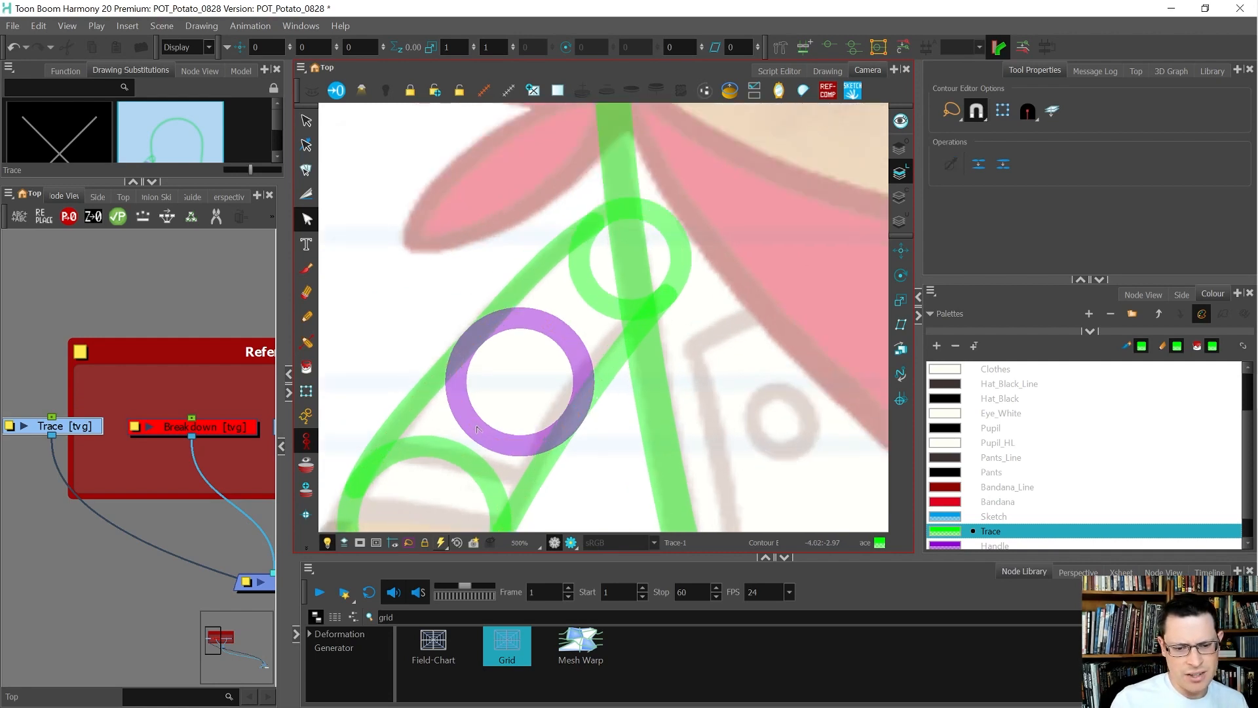
left_click_drag(492, 354, 499, 337)
left_click(432, 409)
left_click(426, 393)
left_click(355, 489)
left_click_drag(373, 445, 376, 451)
left_click(427, 392)
left_click(557, 252)
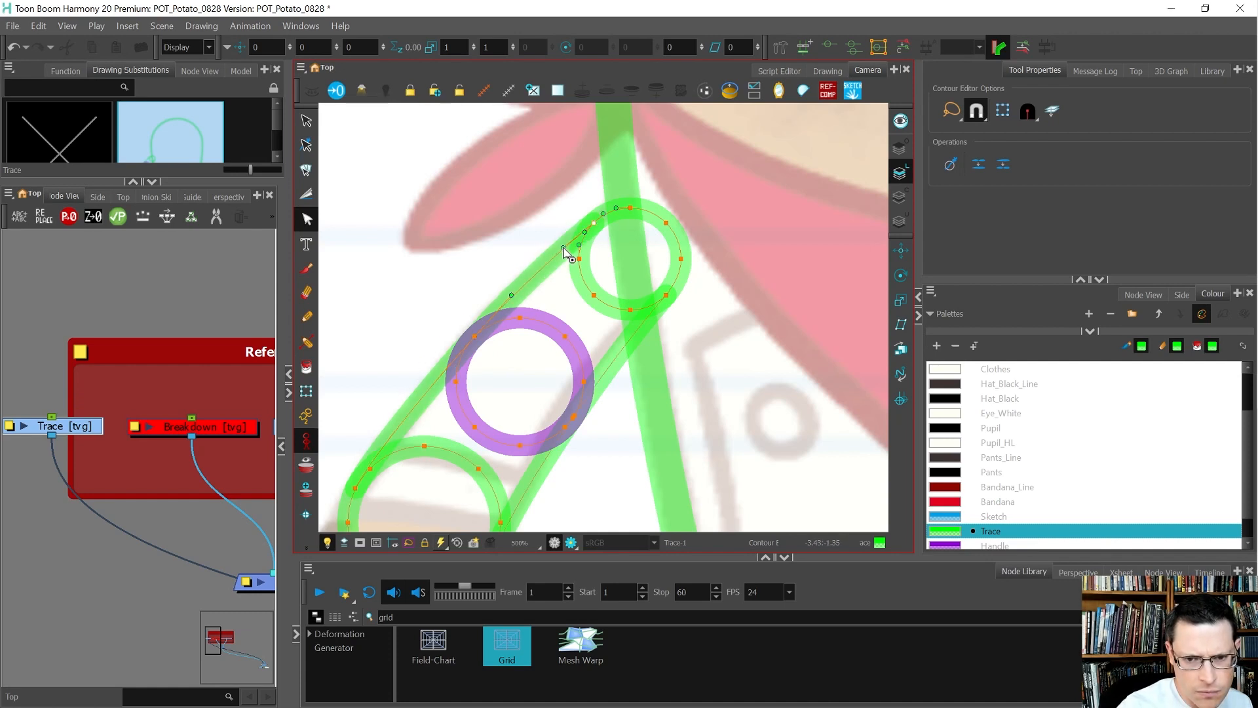
left_click(518, 379)
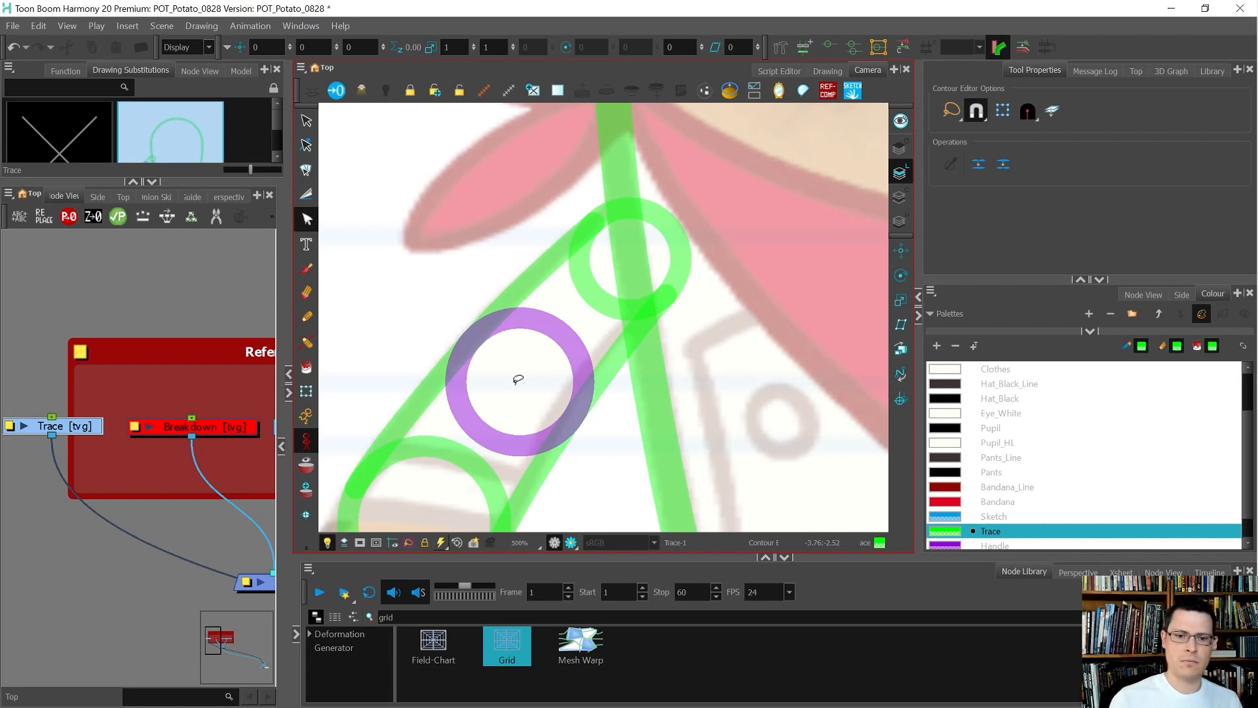
Try gesture-cutting the forearm lines and the elbow circle's upper arc with the Cutter, and undo the cuts
scroll(523, 371, "down", 3)
scroll(523, 443, "up", 3)
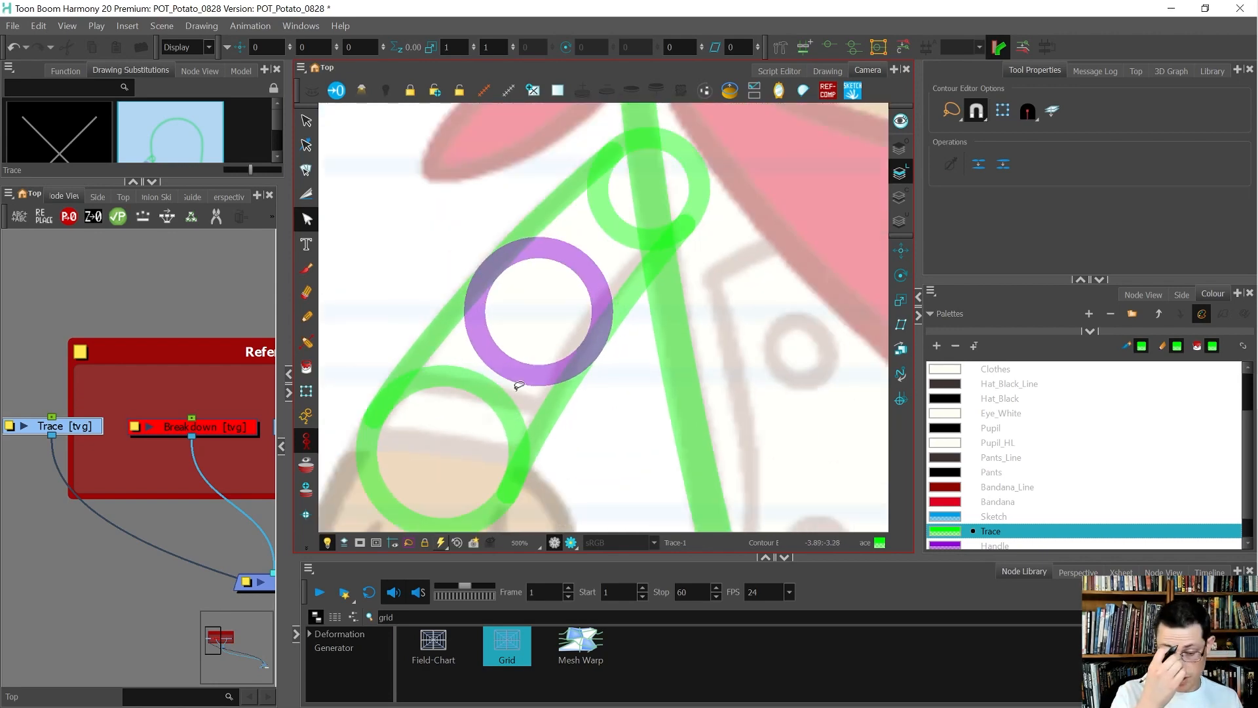
key("alt+t")
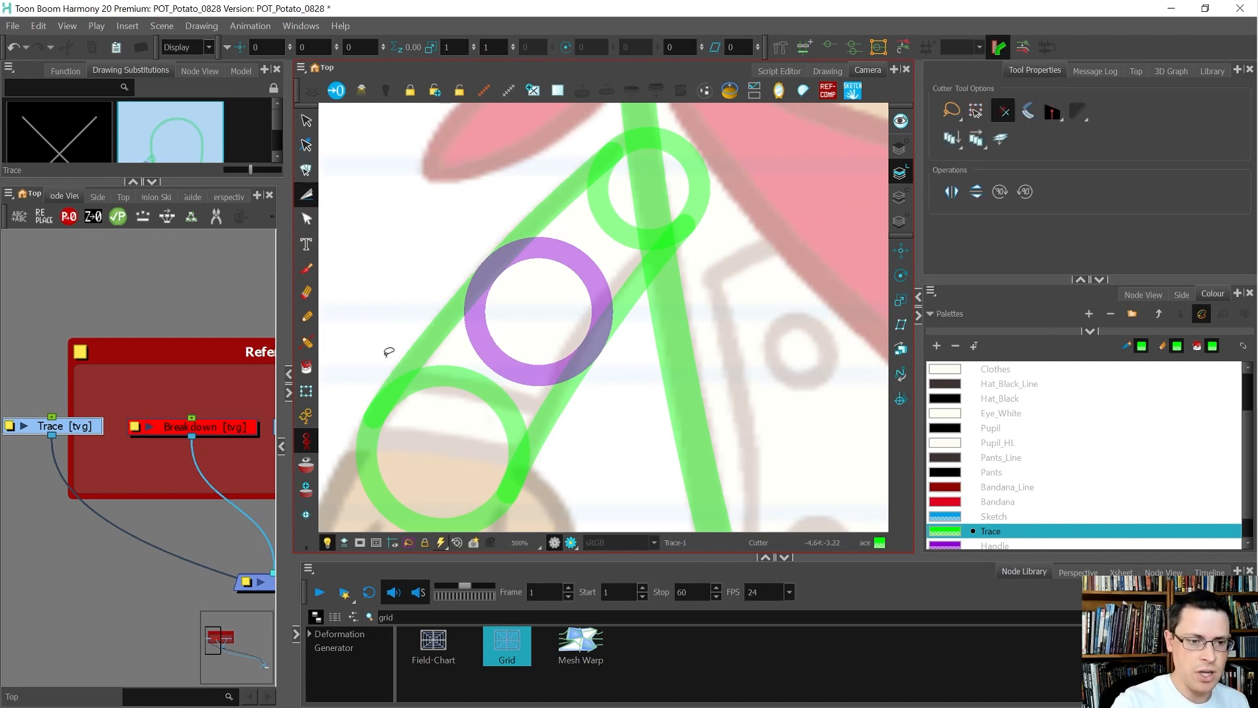
mouse_move(430, 297)
left_mouse_down()
mouse_move(448, 318)
mouse_move(432, 299)
left_mouse_up()
mouse_move(515, 388)
left_mouse_down()
mouse_move(545, 434)
mouse_move(524, 406)
left_mouse_up()
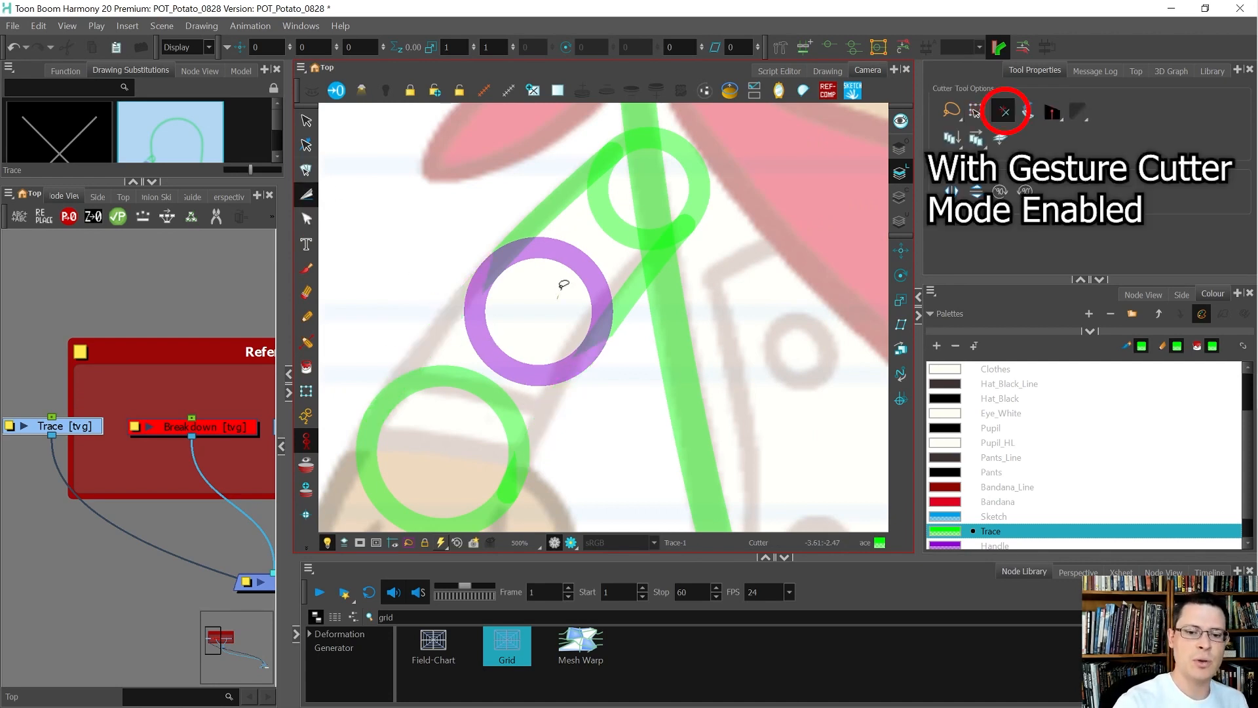
left_click_drag(559, 297, 599, 238)
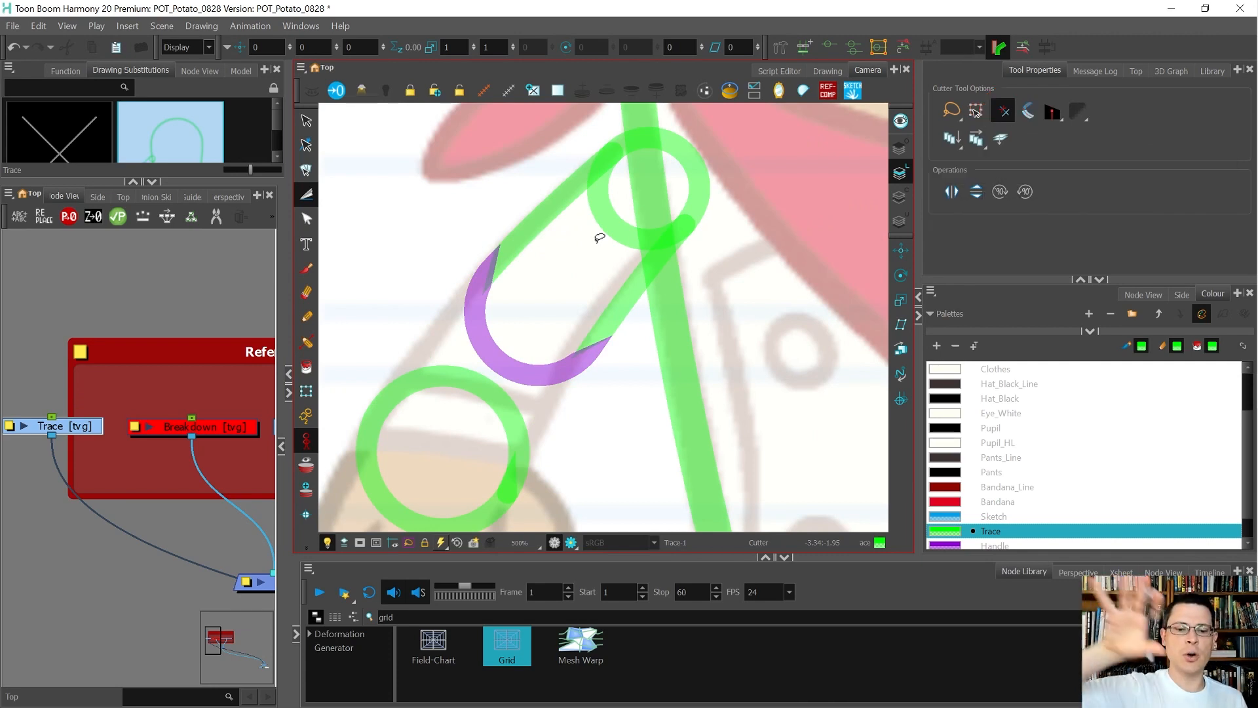
key("ctrl+z")
key("ctrl+z")
key("ctrl+z")
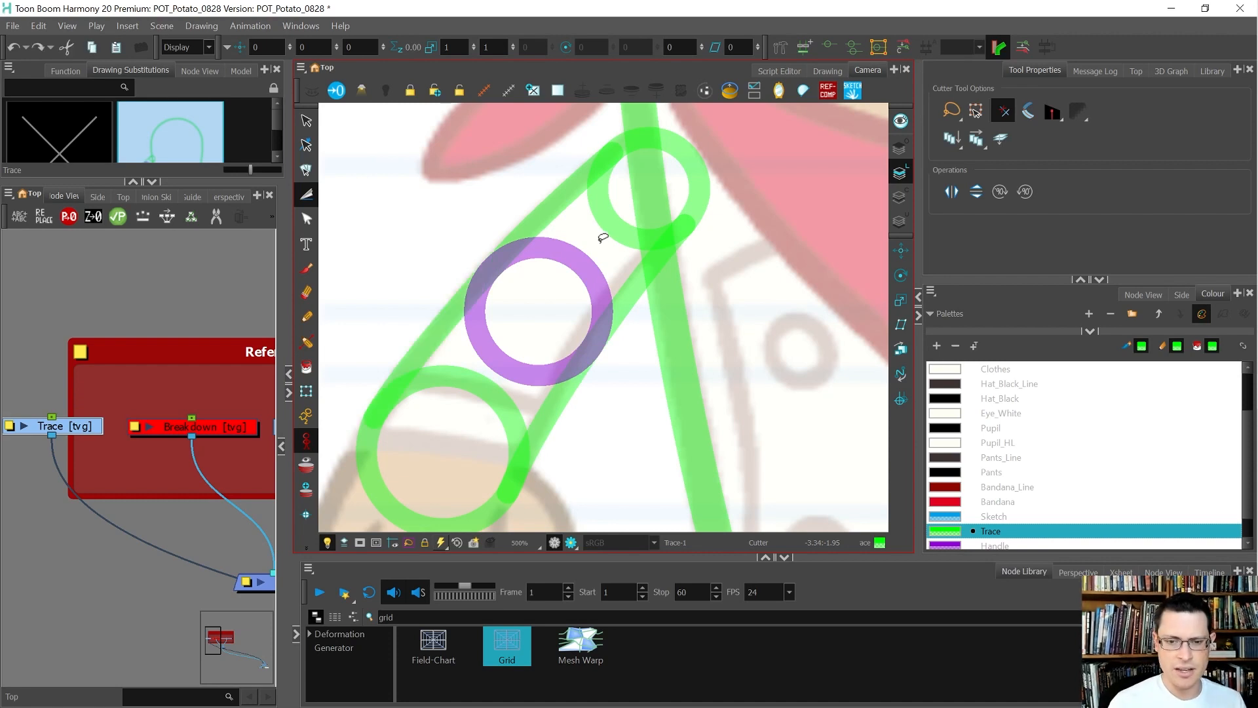
Draw a curved cuff line across the forearm at the top of the wrist circle with the size 15 Pencil in the Handle colour
key("alt+s")
scroll(547, 288, "down", 3)
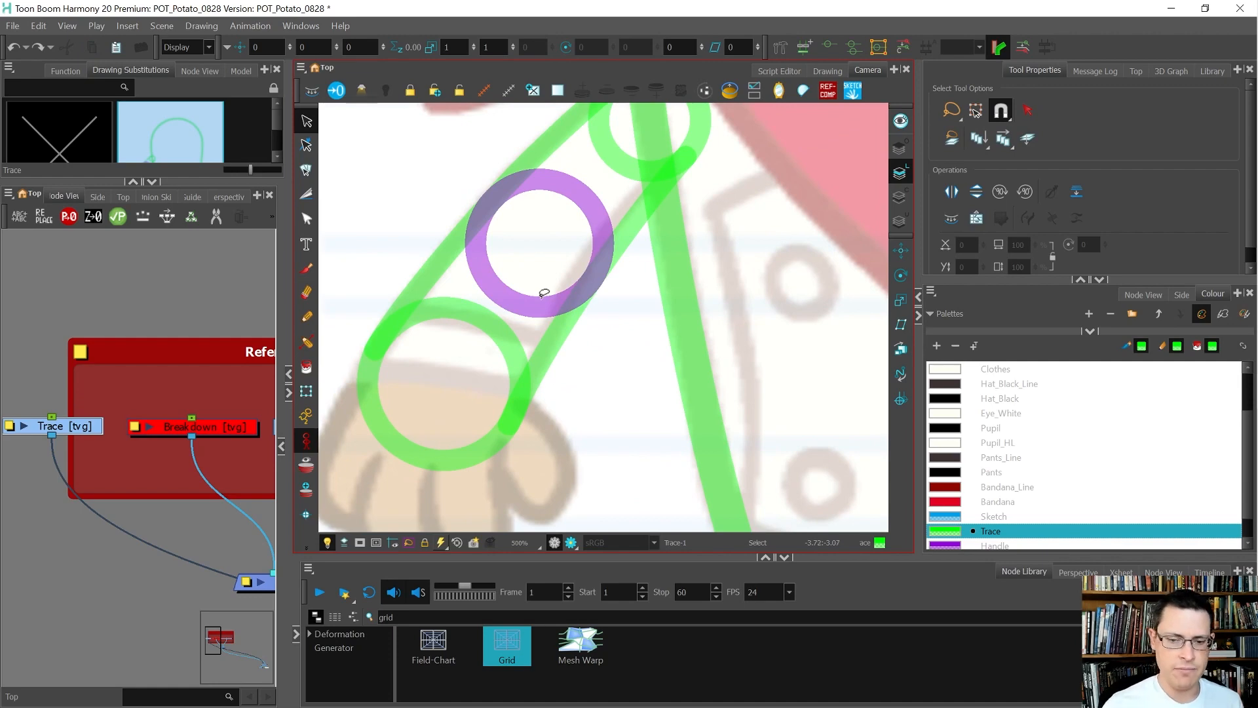
scroll(544, 293, "down", 5)
scroll(475, 359, "up", 4)
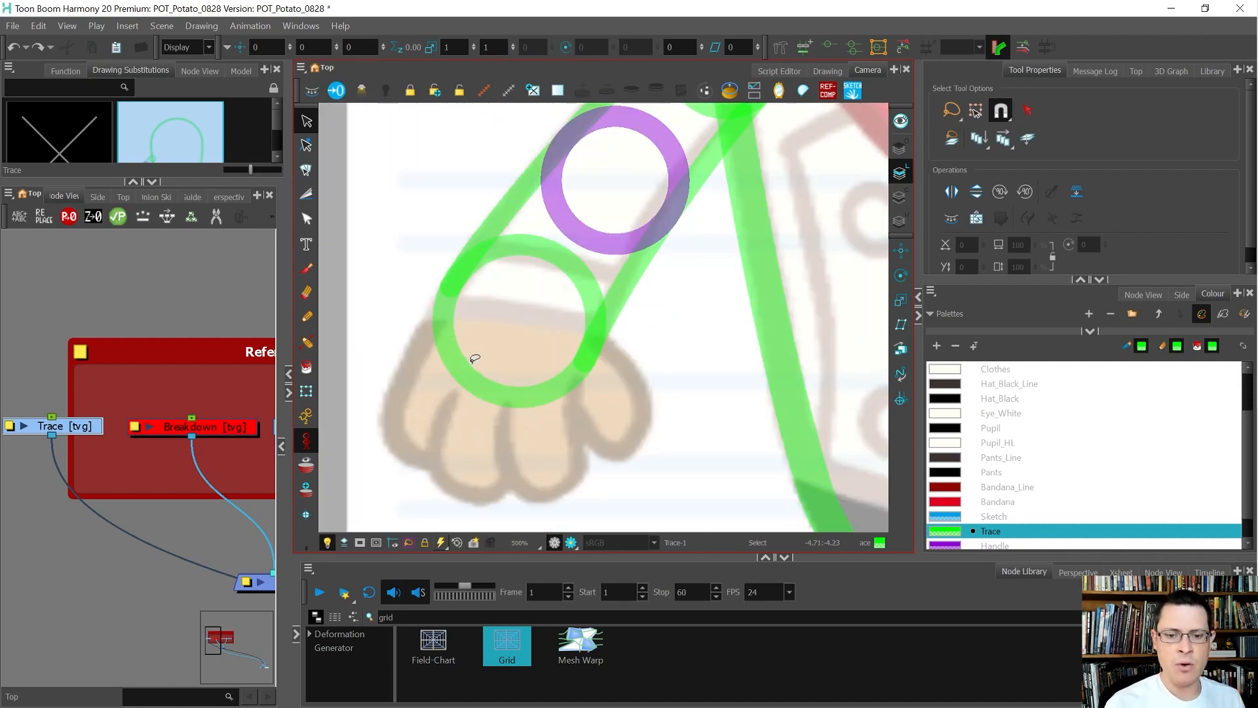
key("alt+/")
mouse_move(631, 336)
left_mouse_down()
mouse_move(710, 261)
mouse_move(718, 280)
left_mouse_up()
mouse_move(417, 375)
left_mouse_down()
mouse_move(474, 331)
mouse_move(661, 246)
left_mouse_up()
key("ctrl+z")
left_click(994, 544)
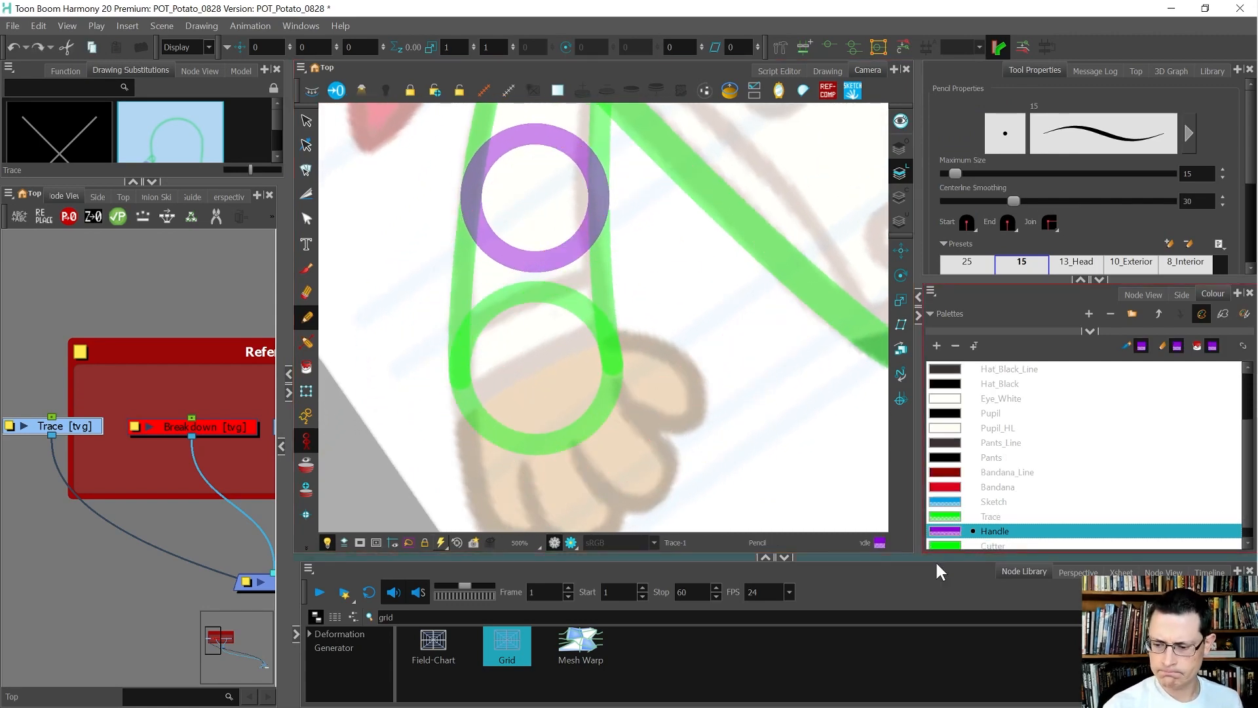
left_click_drag(416, 376, 645, 262)
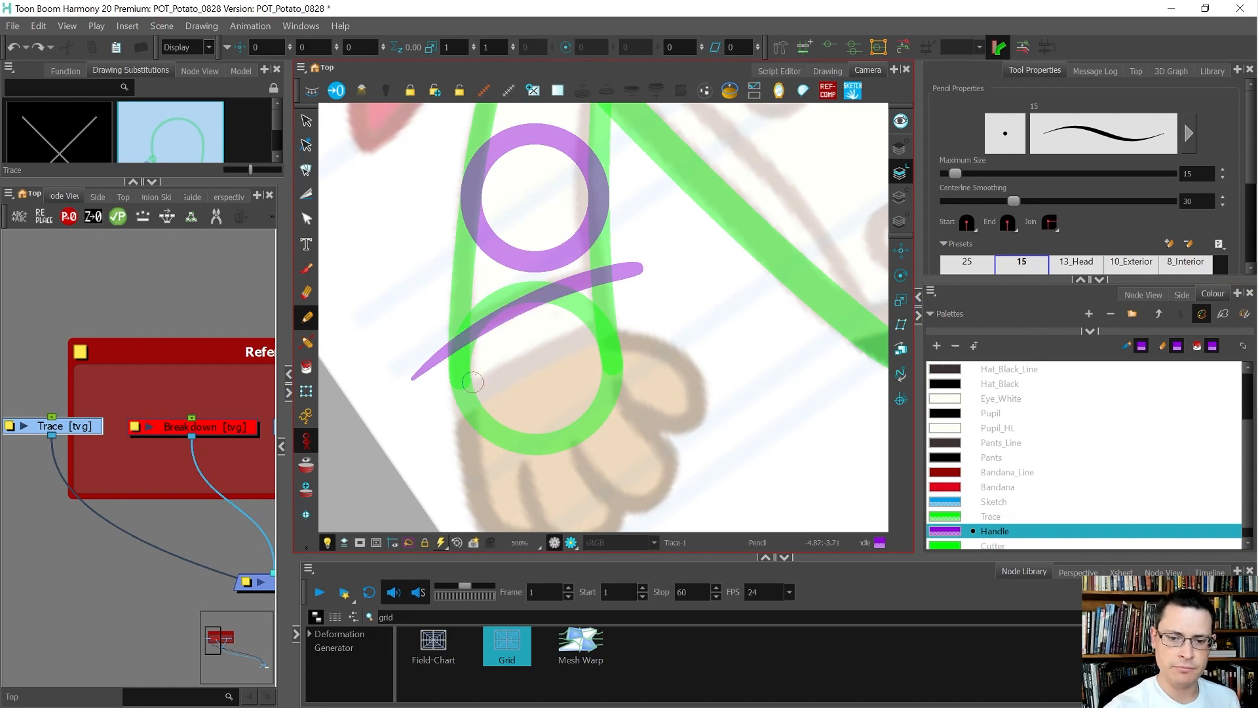
key("ctrl+z")
mouse_move(416, 375)
left_mouse_down()
mouse_move(463, 332)
mouse_move(686, 247)
left_mouse_up()
key("ctrl+z")
mouse_move(406, 380)
left_mouse_down()
mouse_move(482, 322)
mouse_move(674, 266)
left_mouse_up()
key("shift+m")
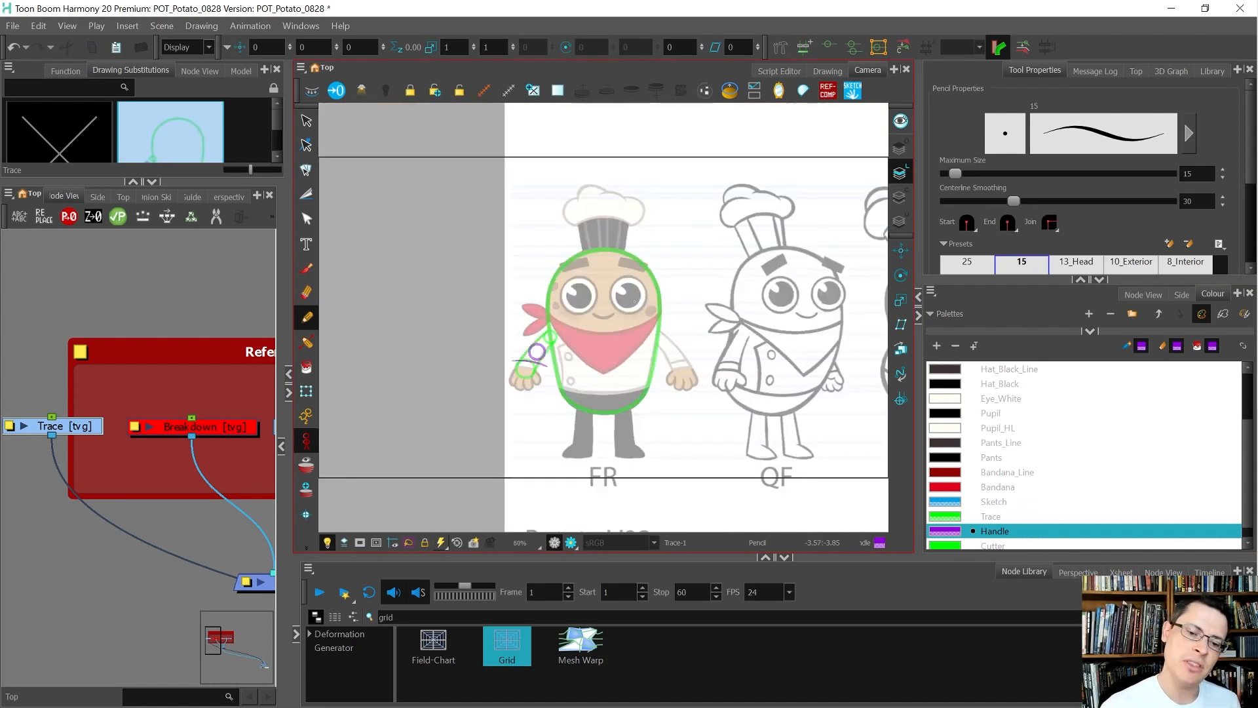
scroll(524, 355, "up", 7)
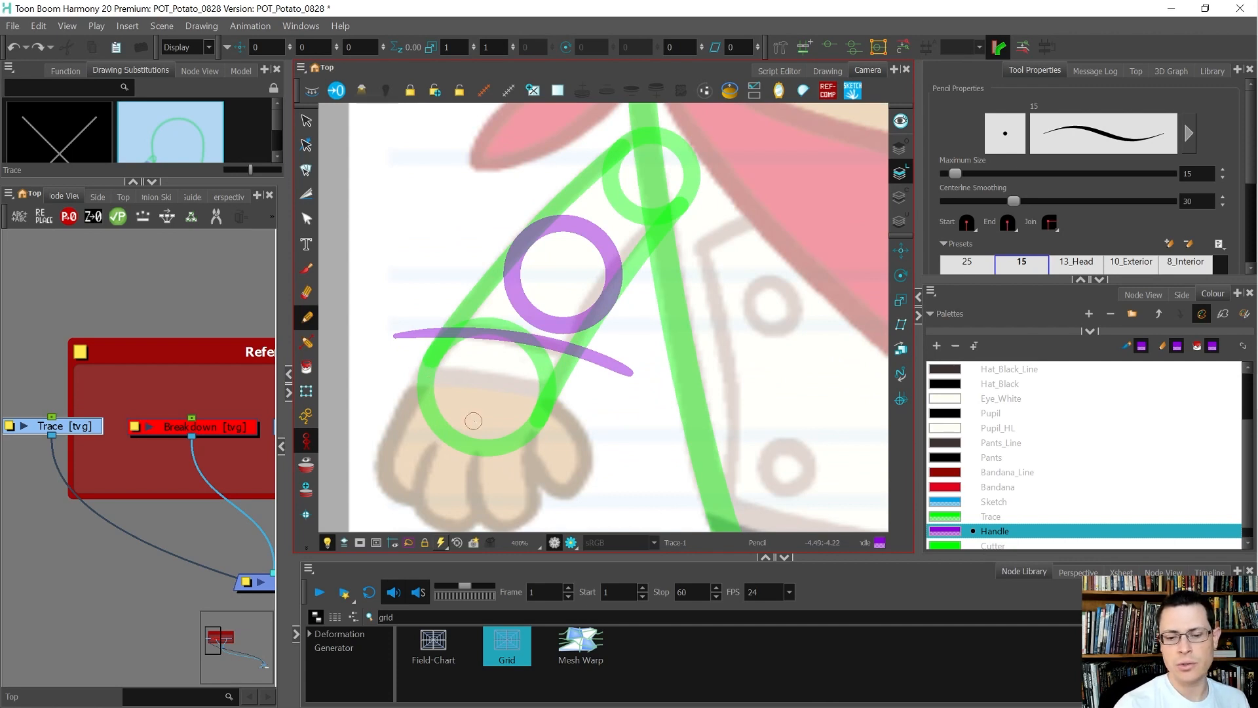
Draw a straight size 15 line in the Trace colour across the wrist circle, joining the ends of the two forearm lines
left_click(952, 517)
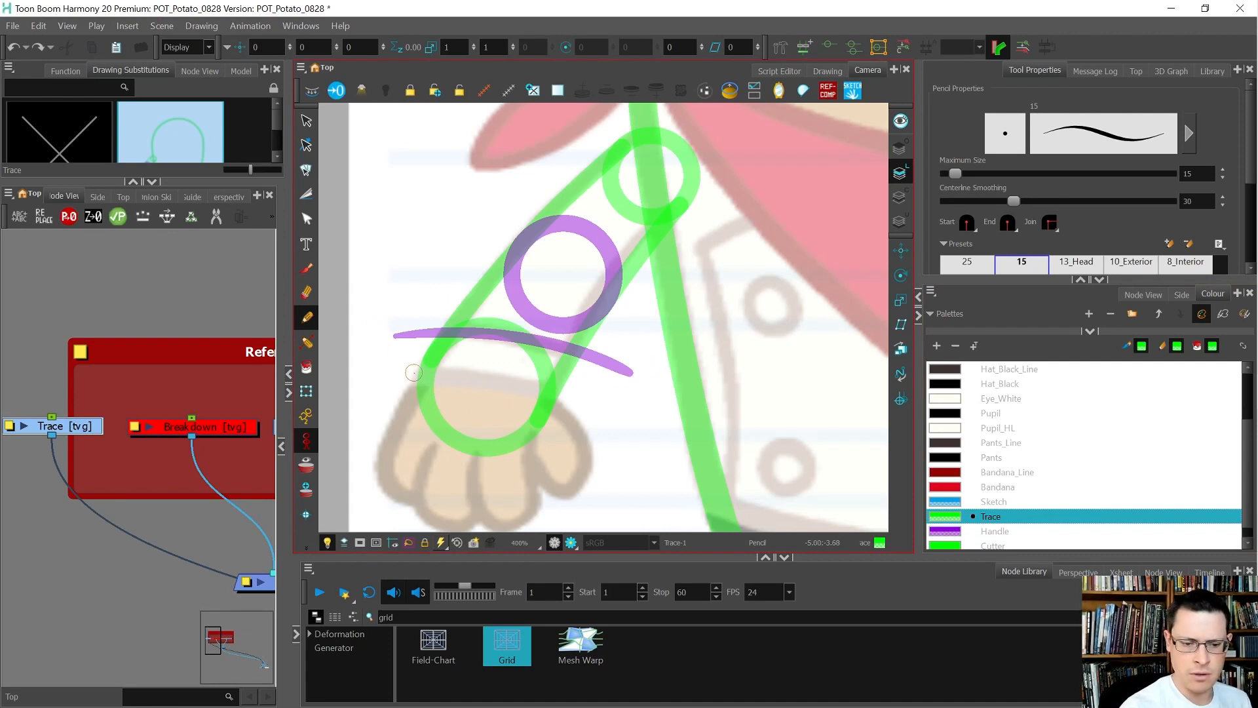
left_click(306, 547)
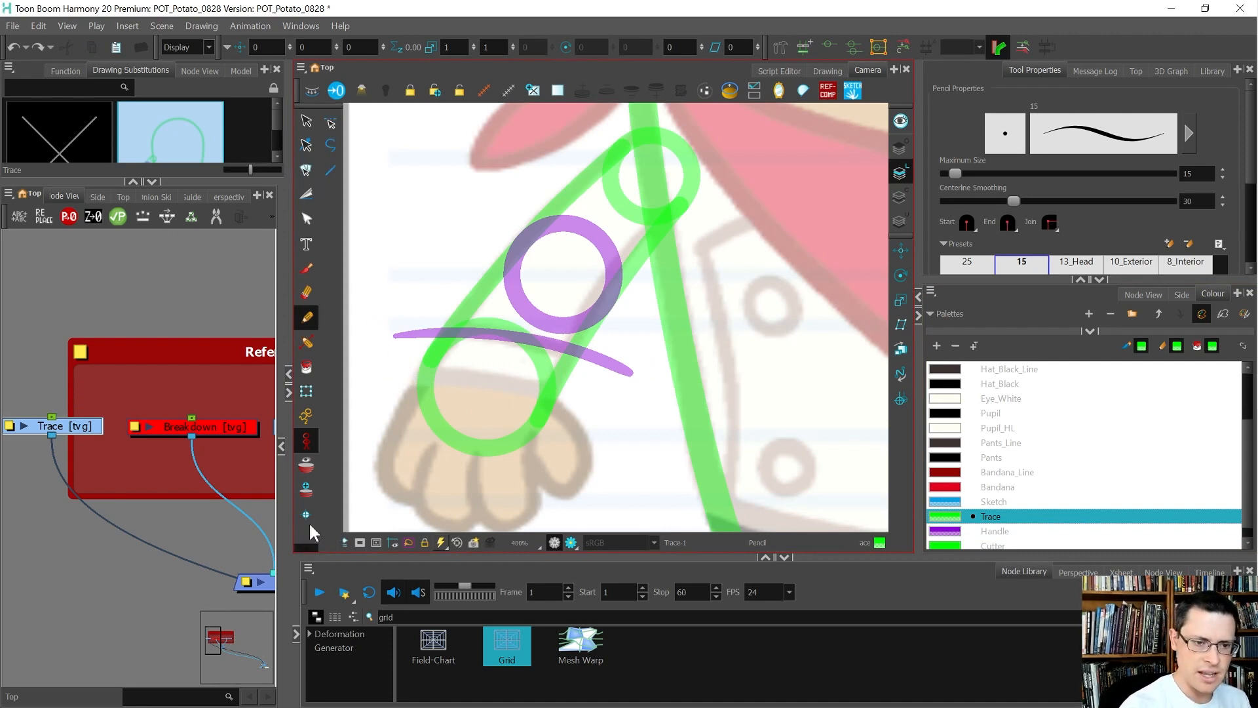
left_click(331, 170)
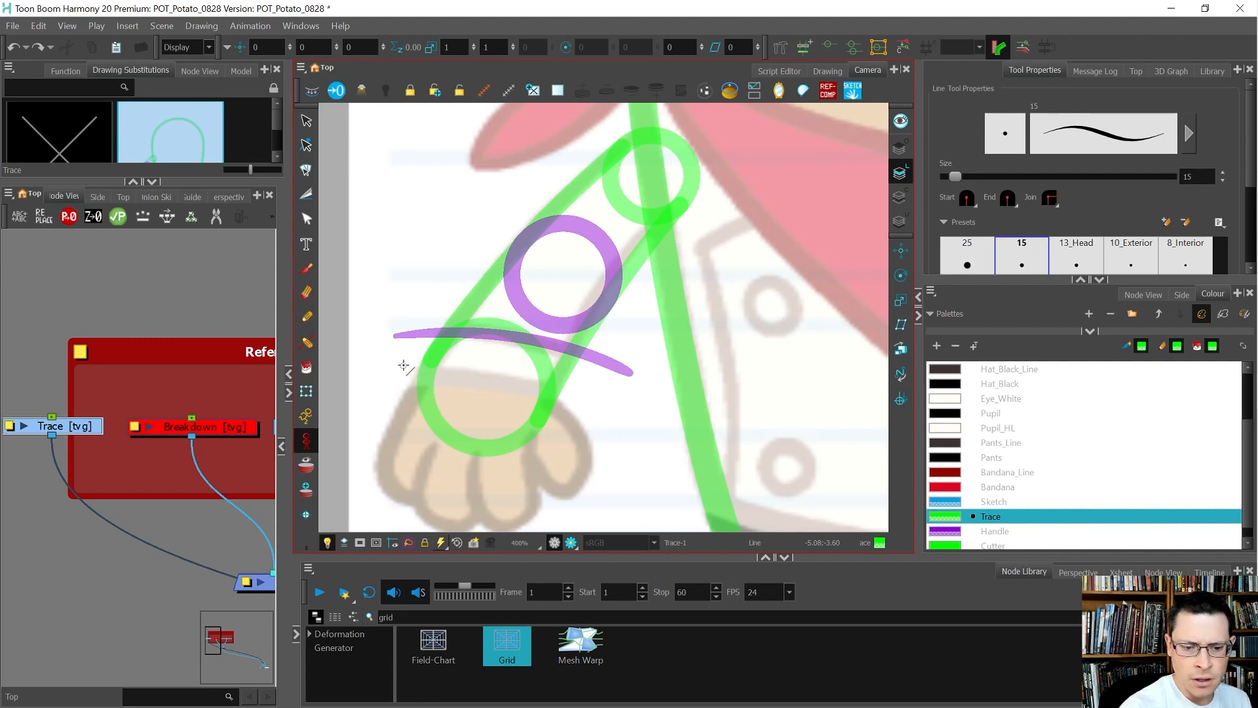
left_click_drag(429, 362, 549, 404)
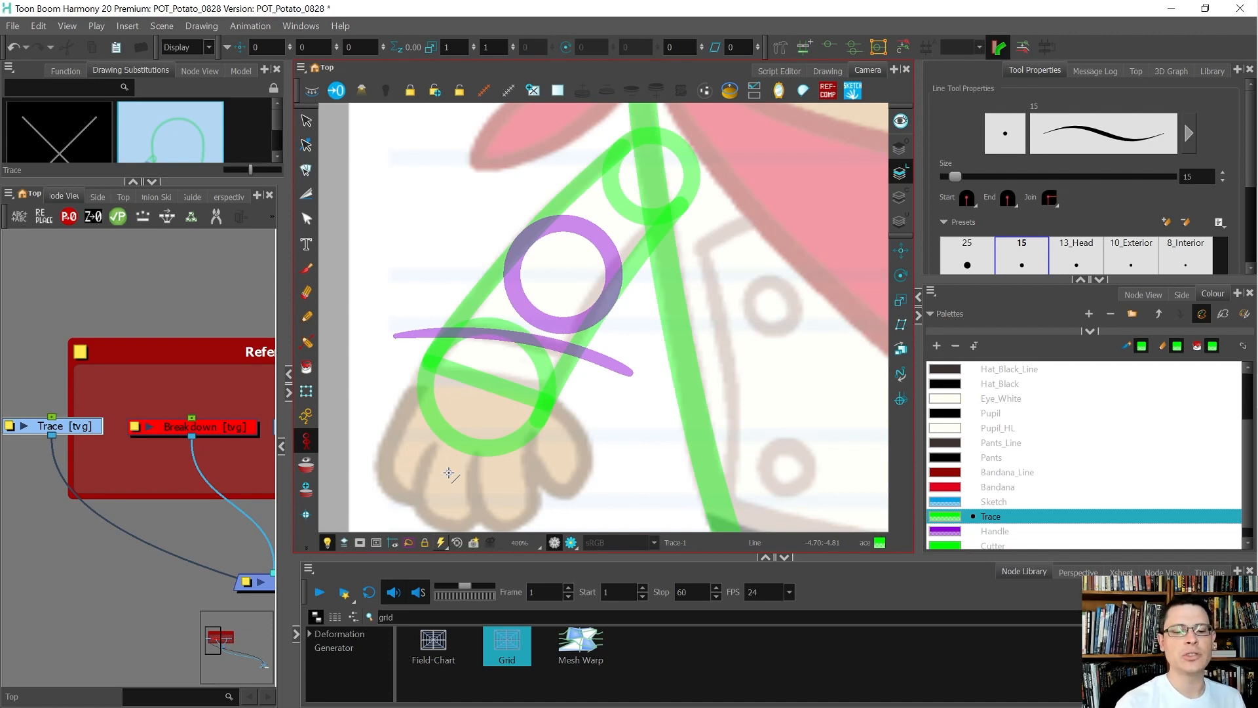
key("ctrl+z")
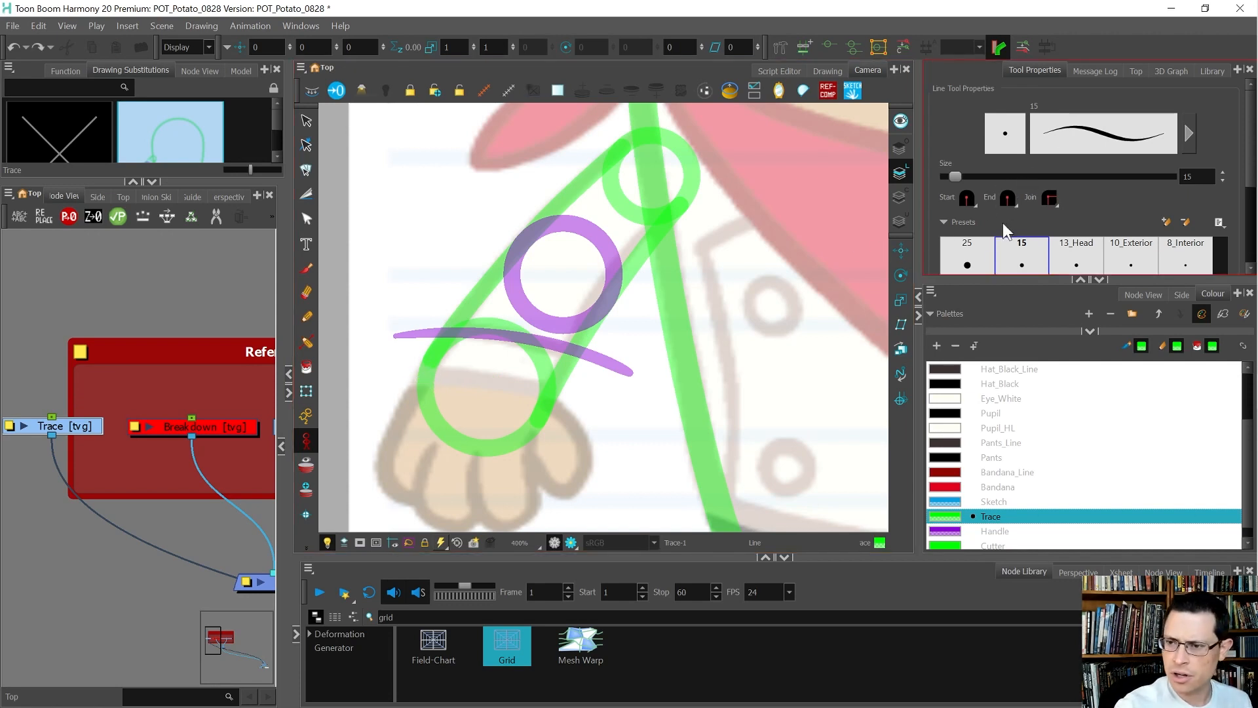
left_click_drag(1038, 280, 1039, 387)
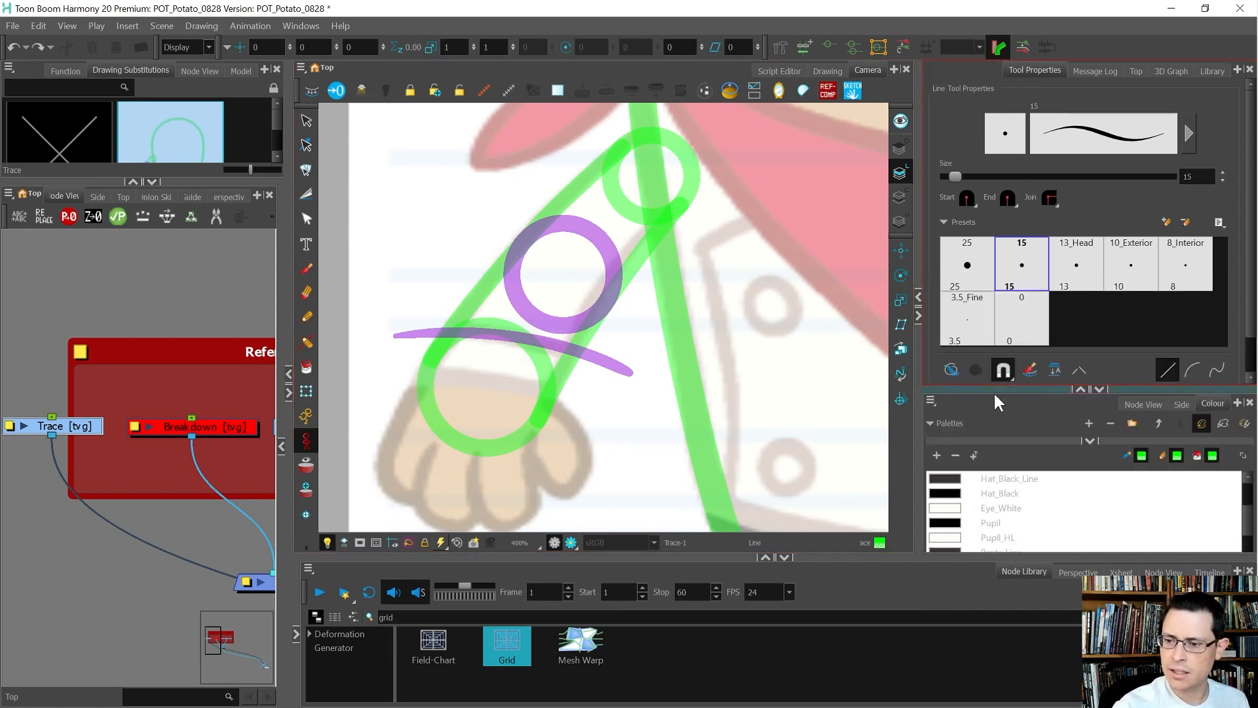
left_click_drag(424, 375, 549, 401)
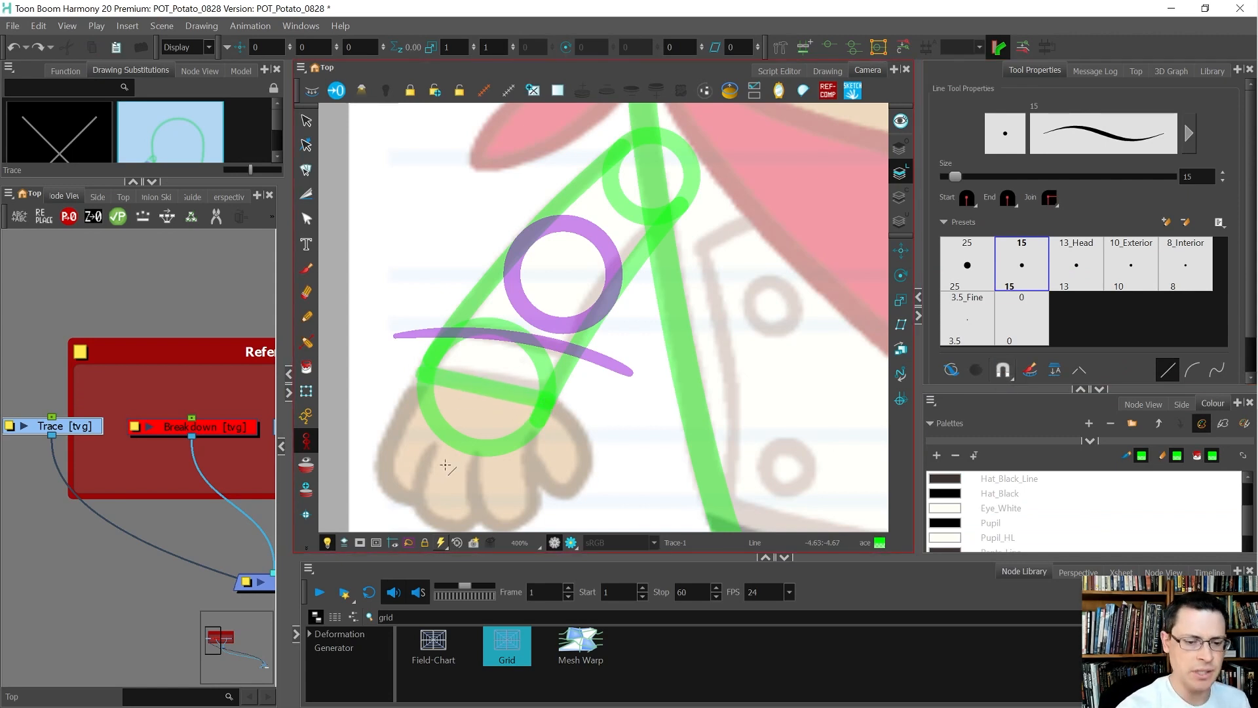
Delete the green wrist circle
key("alt+s")
left_click(476, 452)
key("Delete")
Turn on contour snapping and move the outer arm line's lower end onto the outer end of the wrist line
key("alt+q")
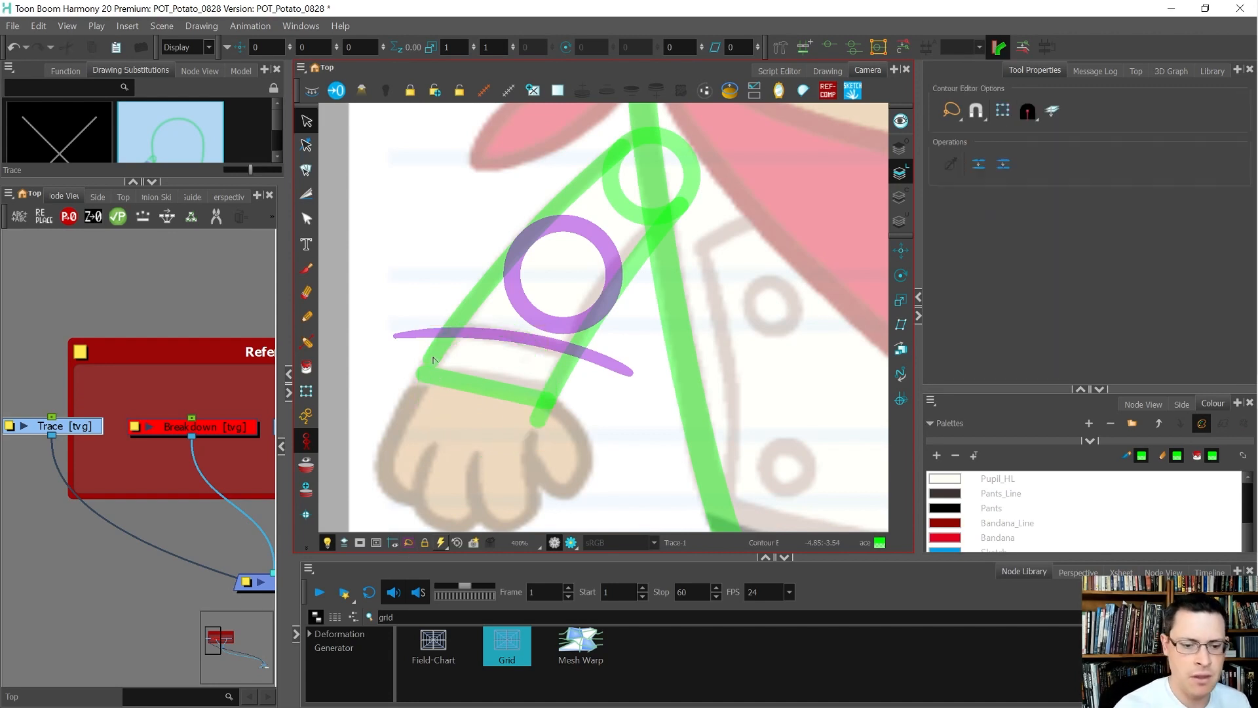
left_click(424, 378)
left_click_drag(425, 374, 424, 373)
left_click(978, 111)
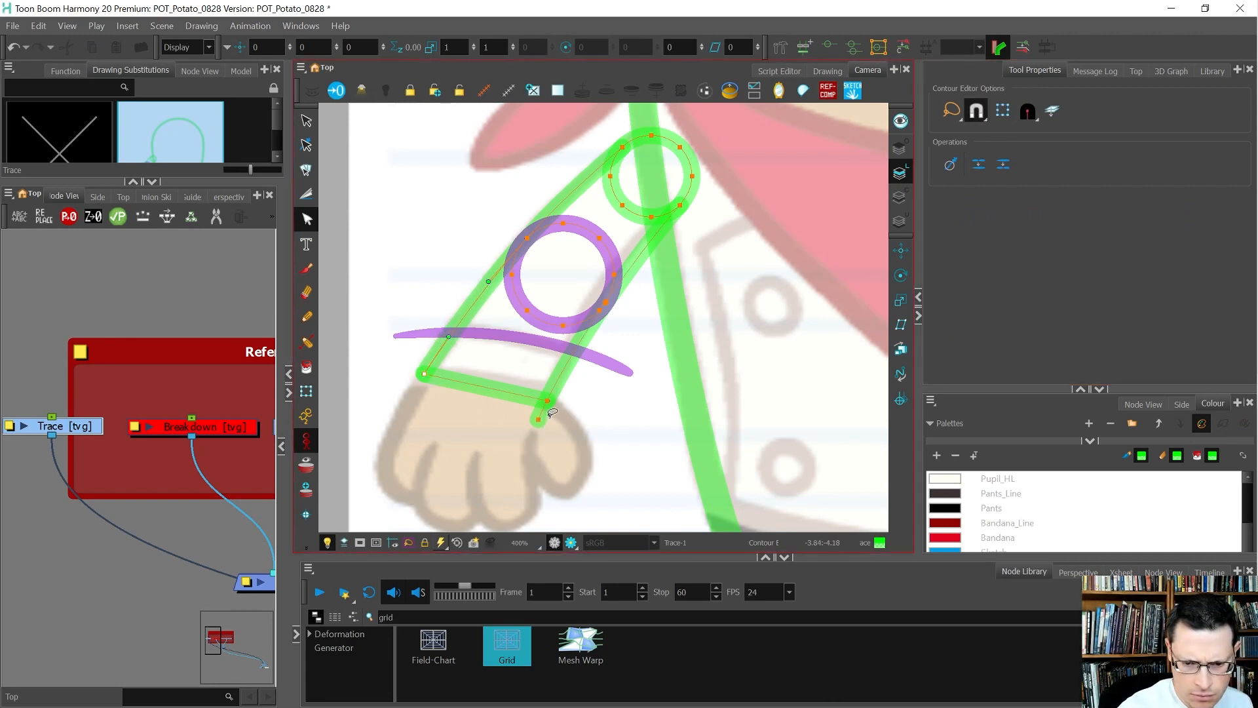
Try cutting off the inner arm line's overhang past the wrist line with Cutter gestures, and undo the cuts
key("alt+t")
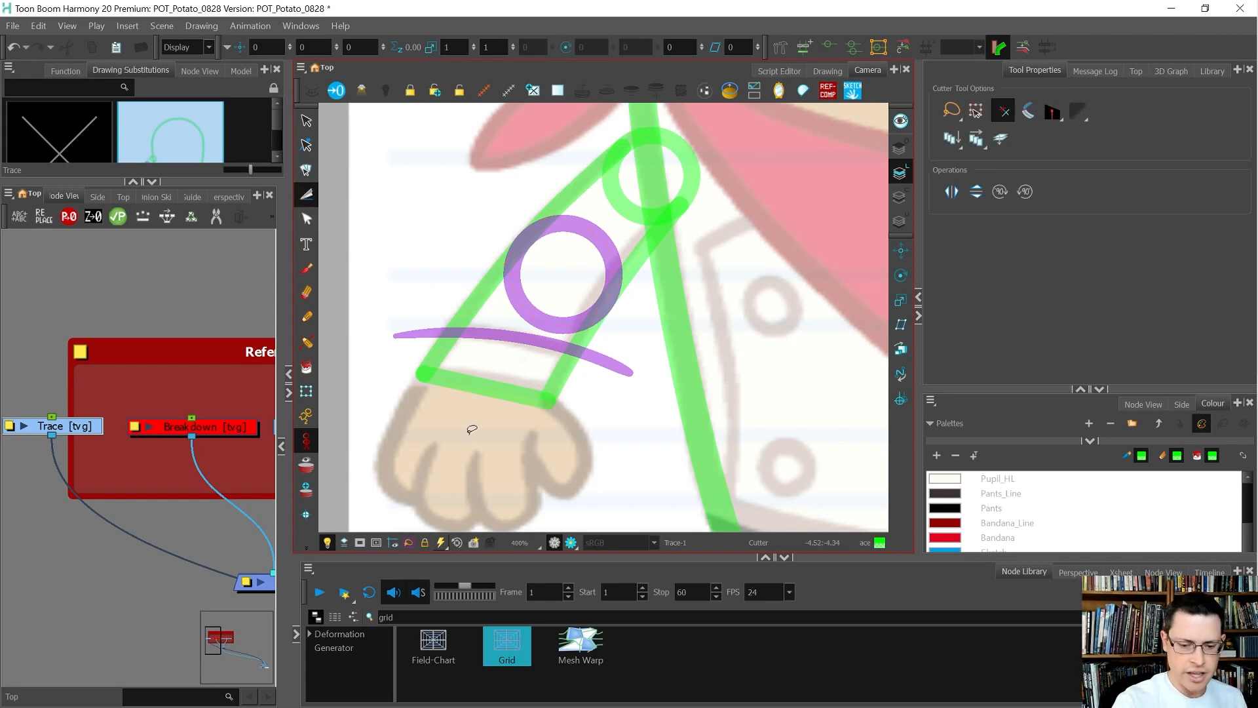
key("ctrl+z")
scroll(552, 411, "up", 3)
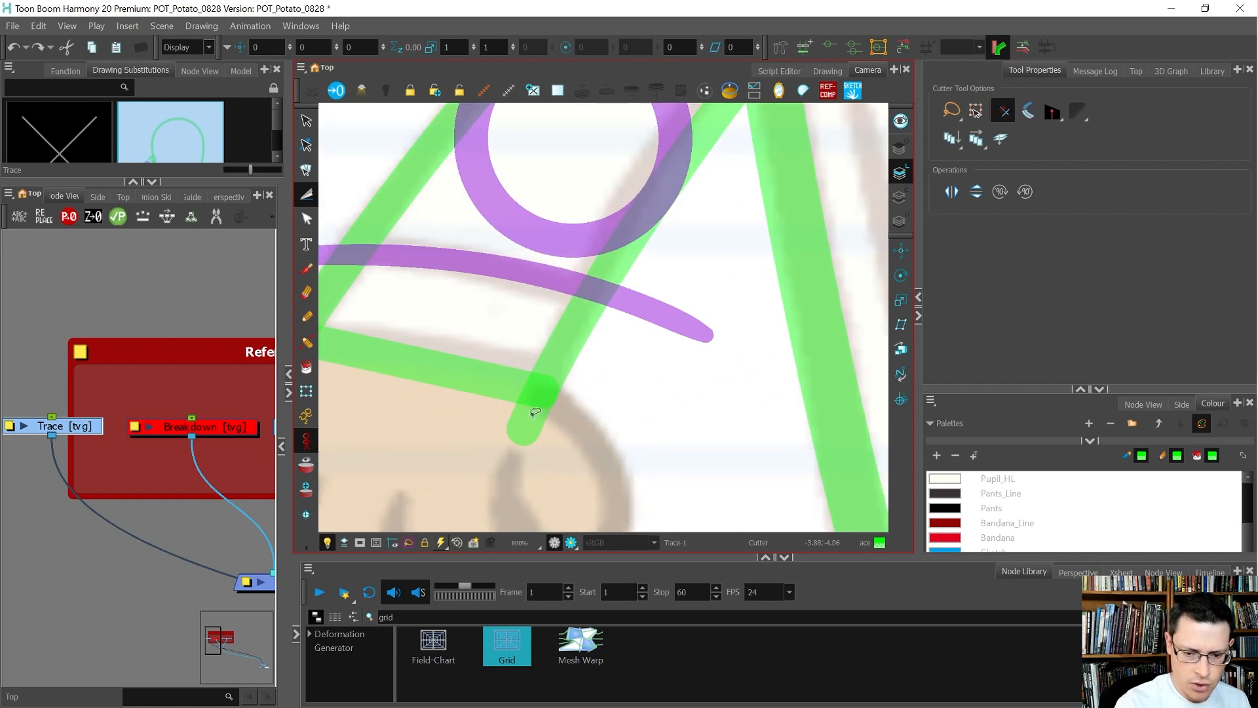
mouse_move(535, 411)
left_mouse_down()
mouse_move(482, 423)
mouse_move(509, 444)
left_mouse_up()
key("ctrl+z")
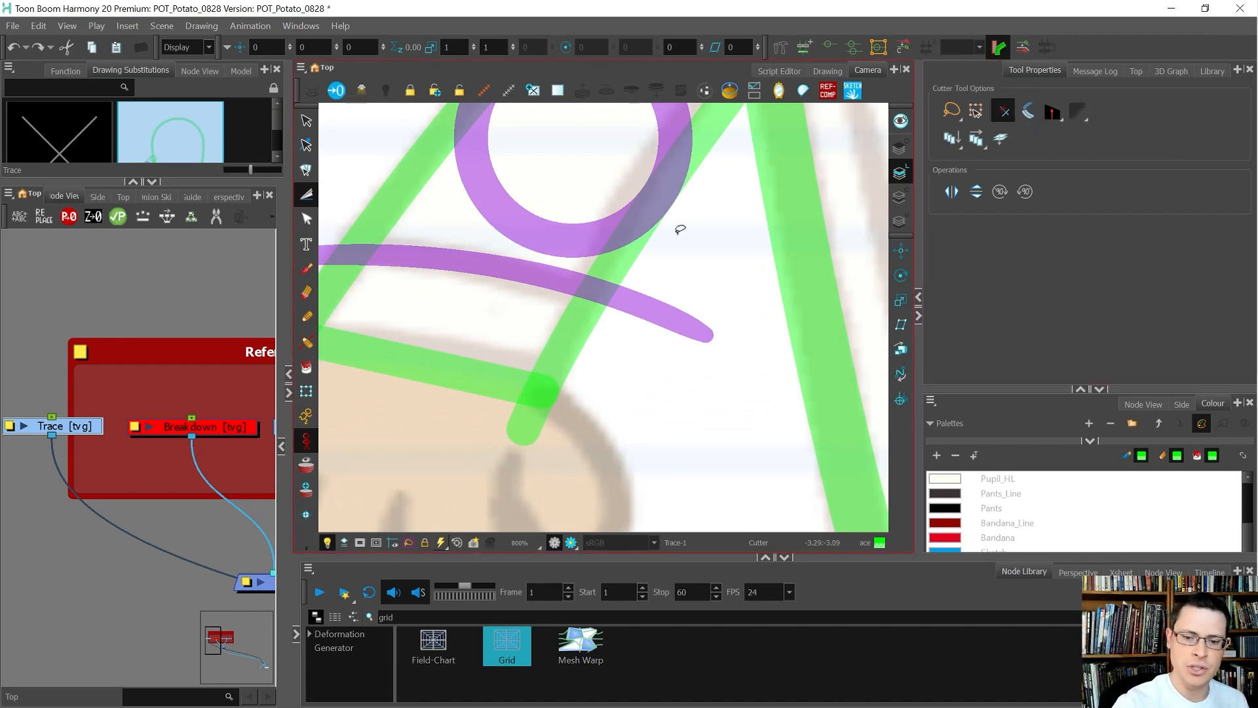
left_click_drag(682, 224, 638, 385)
key("ctrl+z")
Cut off the short overhang of the inner arm line below the wrist line with the Cutter
scroll(668, 380, "down", 2)
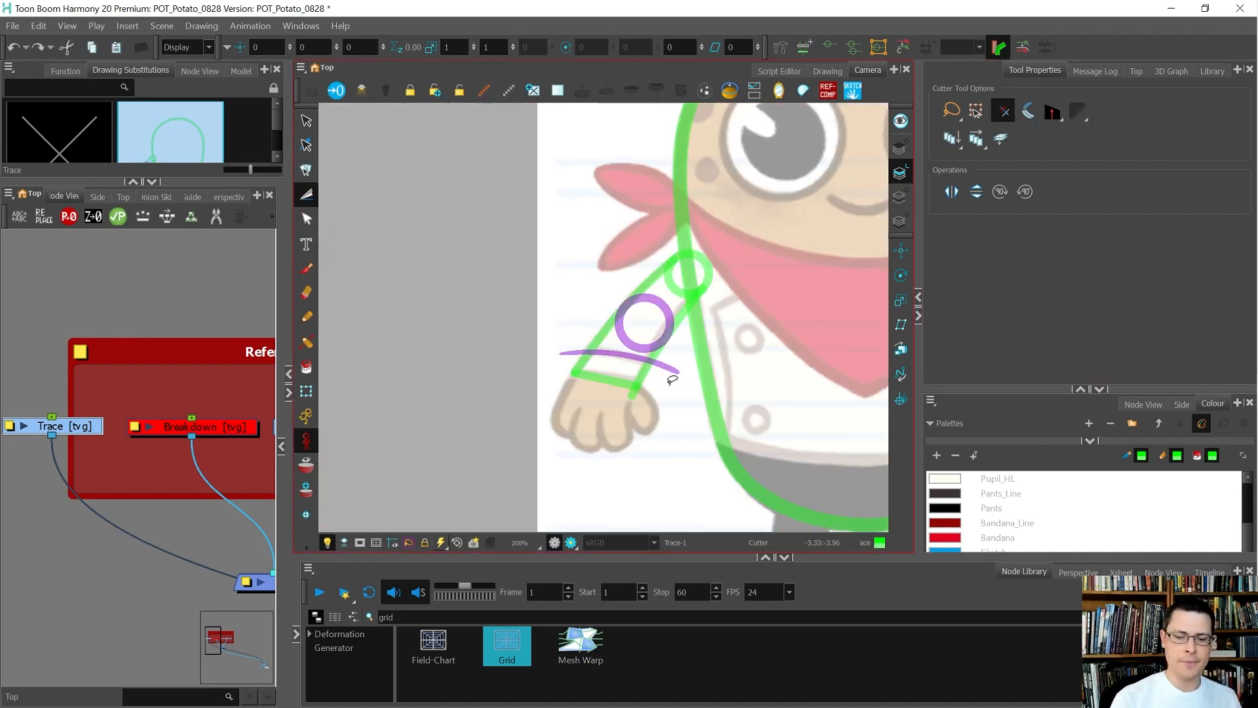
scroll(669, 380, "up", 3)
mouse_move(655, 386)
left_mouse_down()
mouse_move(573, 419)
mouse_move(652, 392)
left_mouse_up()
scroll(503, 342, "down", 1)
scroll(503, 342, "down", 2)
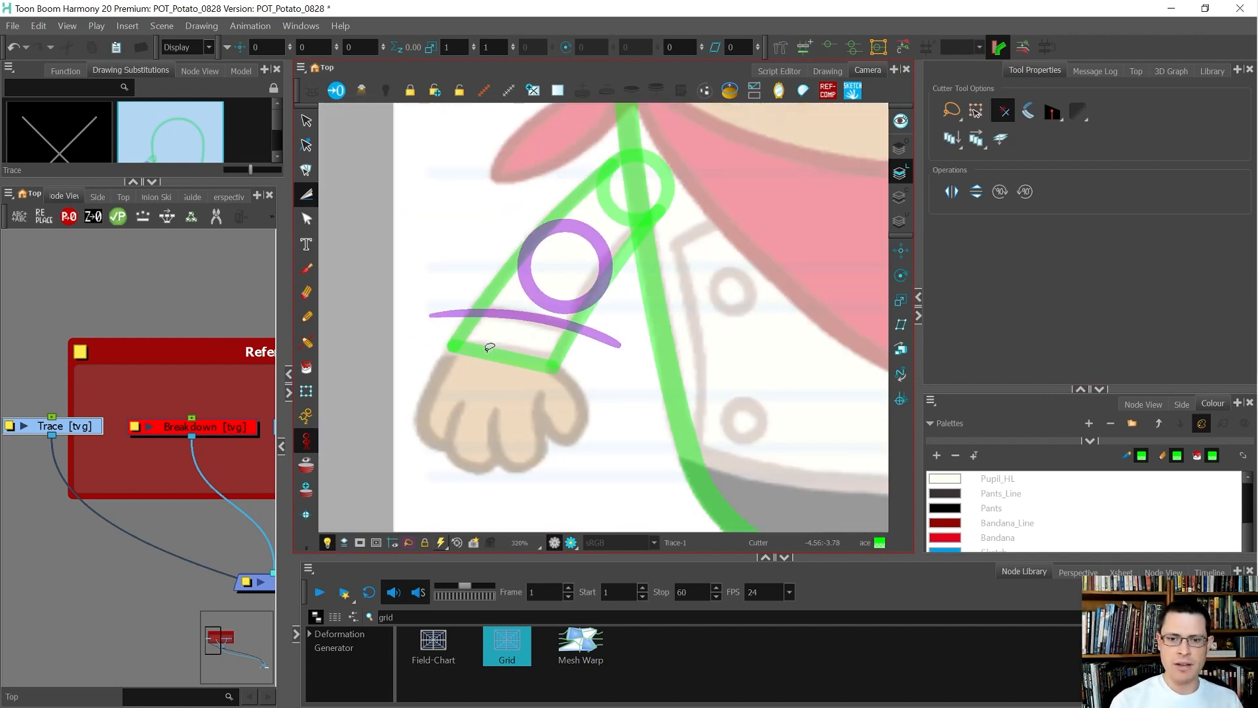
scroll(487, 348, "down", 1)
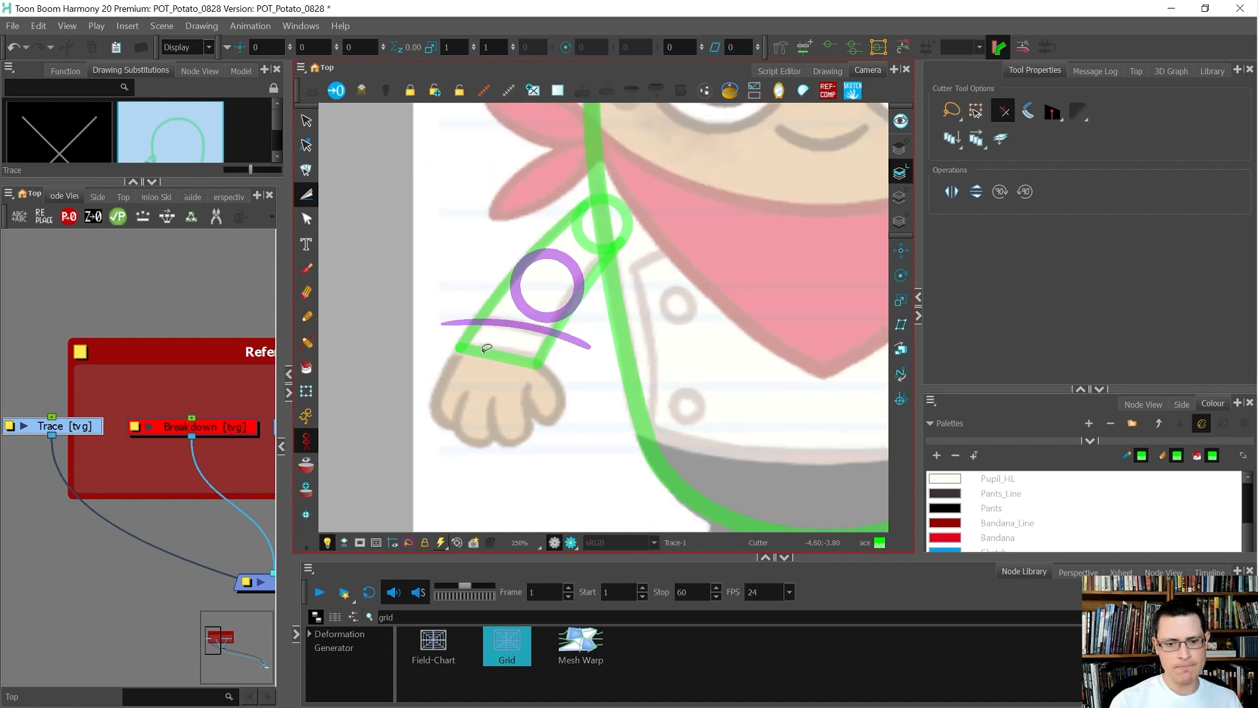
Turn off contour snapping and reshape the purple cuff line by adjusting both end points and its curve handle to follow the sleeve's cuff
scroll(487, 348, "up", 1)
key("alt+q")
left_click(531, 321)
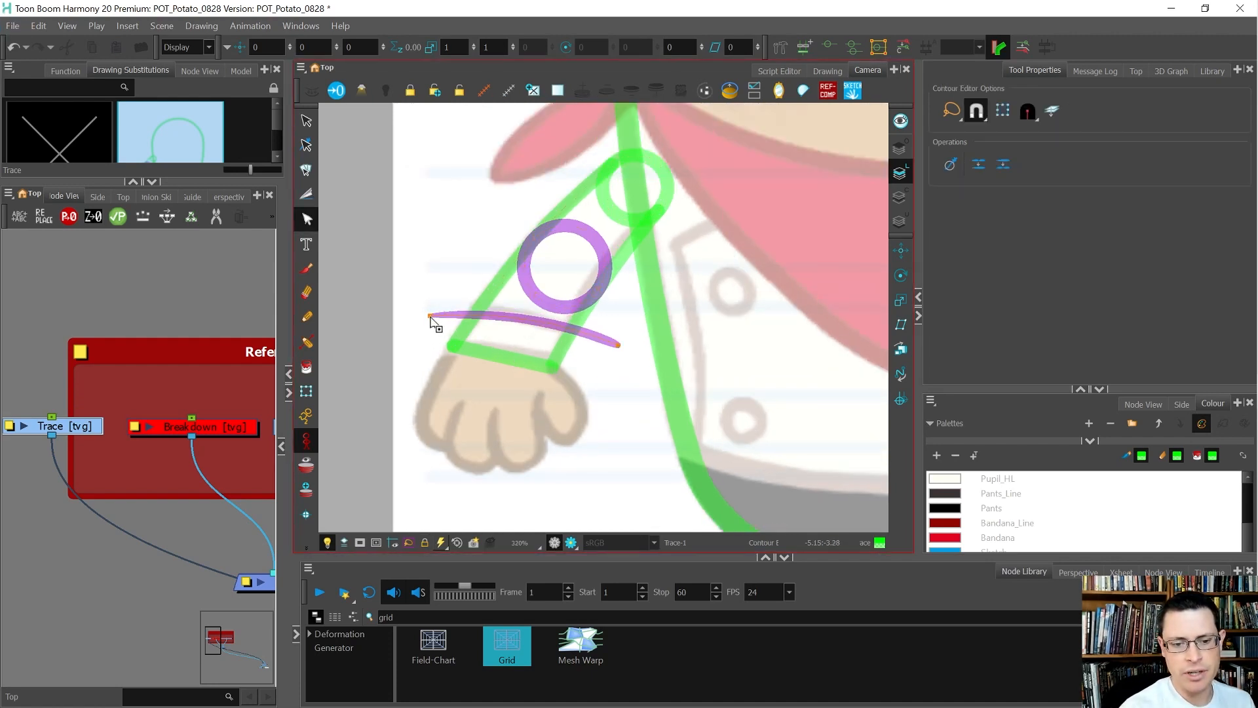
left_click(975, 112)
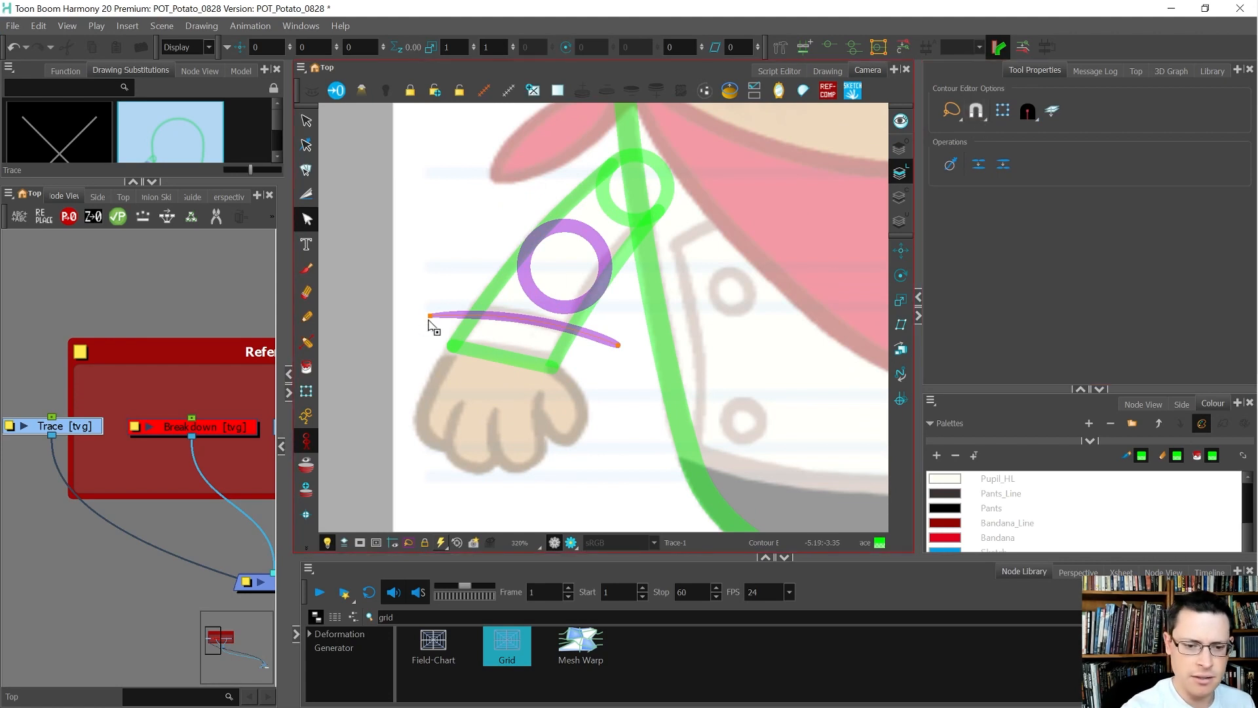
left_click_drag(431, 315, 433, 310)
left_click_drag(618, 345, 617, 348)
left_click_drag(493, 306, 486, 308)
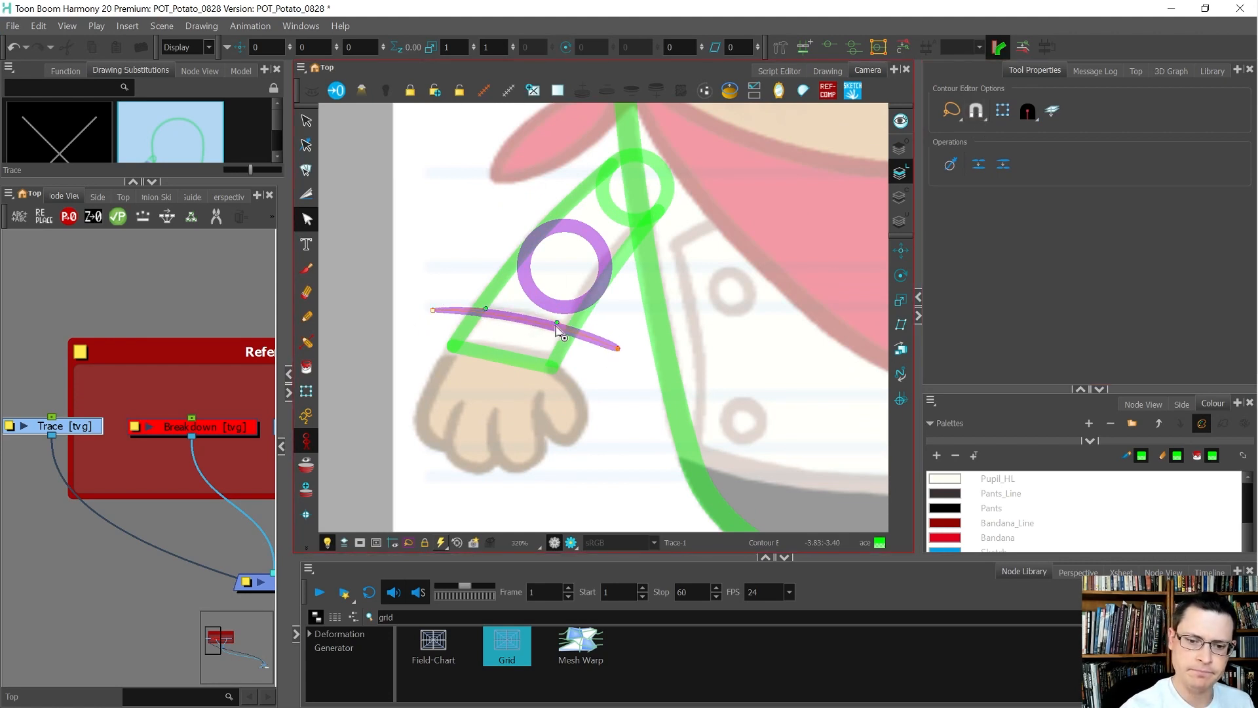
left_click(592, 363)
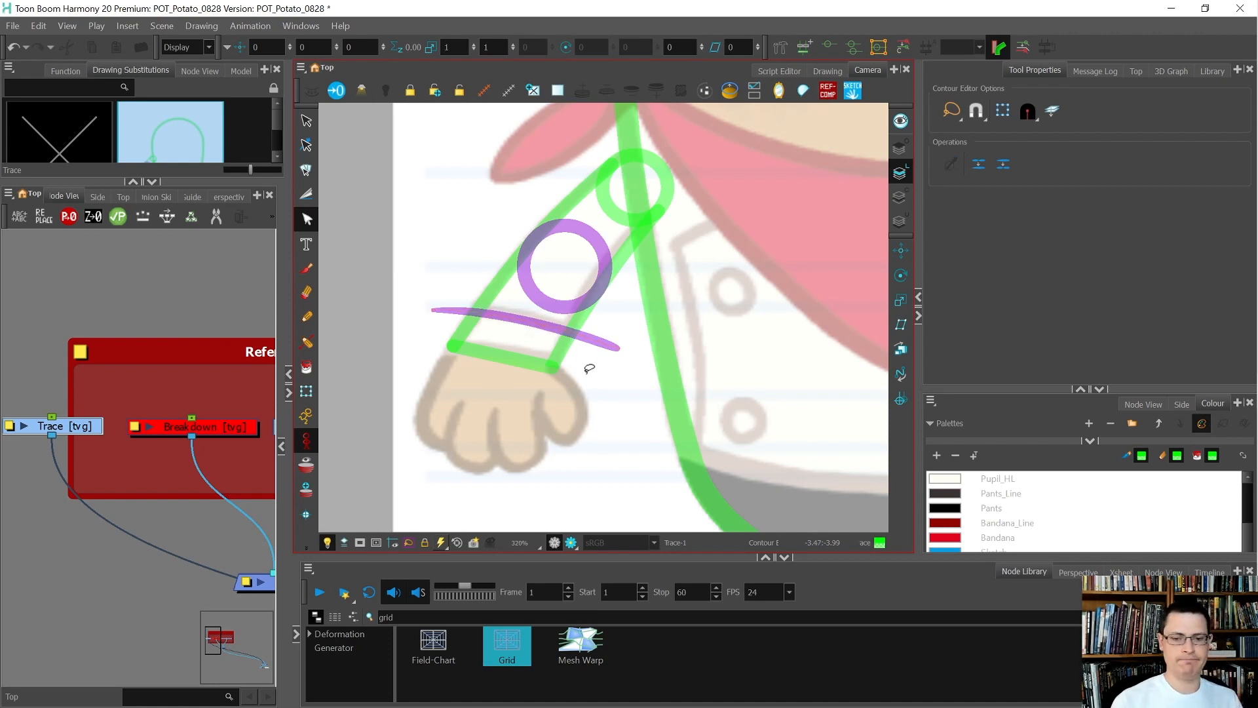
Try a Pencil stroke in the Trace colour along one of the hand's fingers, and undo it
scroll(583, 372, "down", 4)
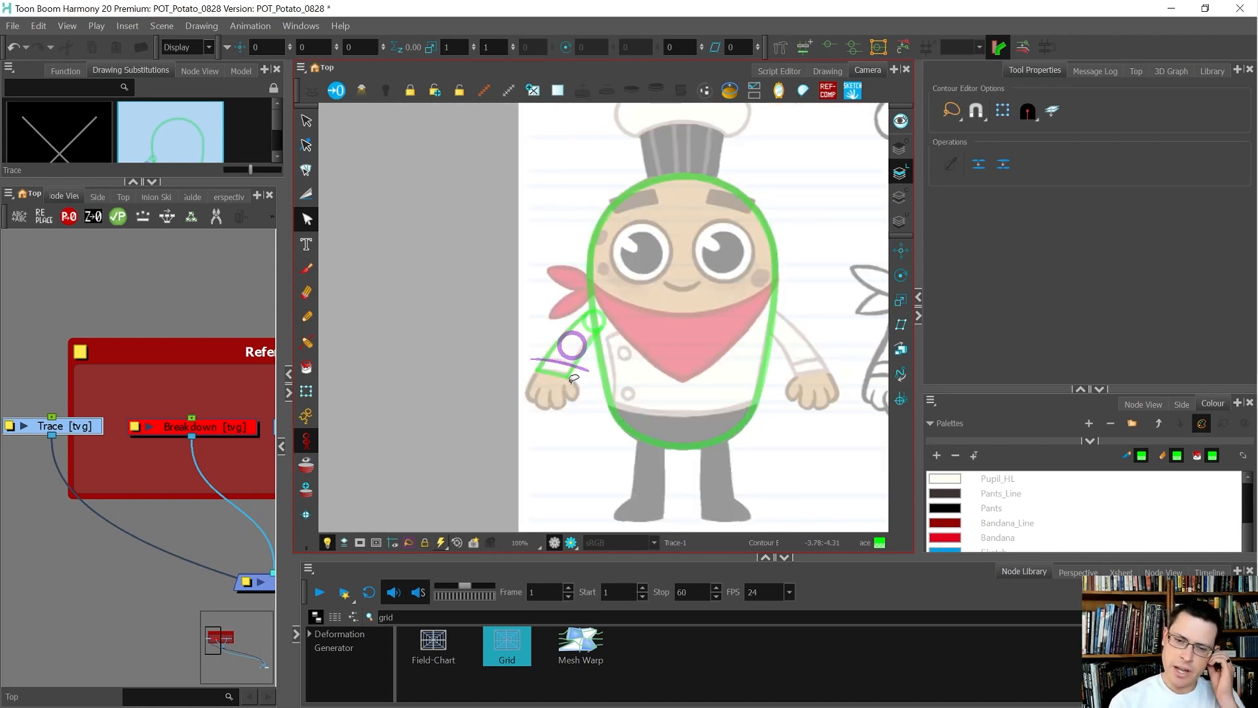
scroll(618, 346, "up", 2)
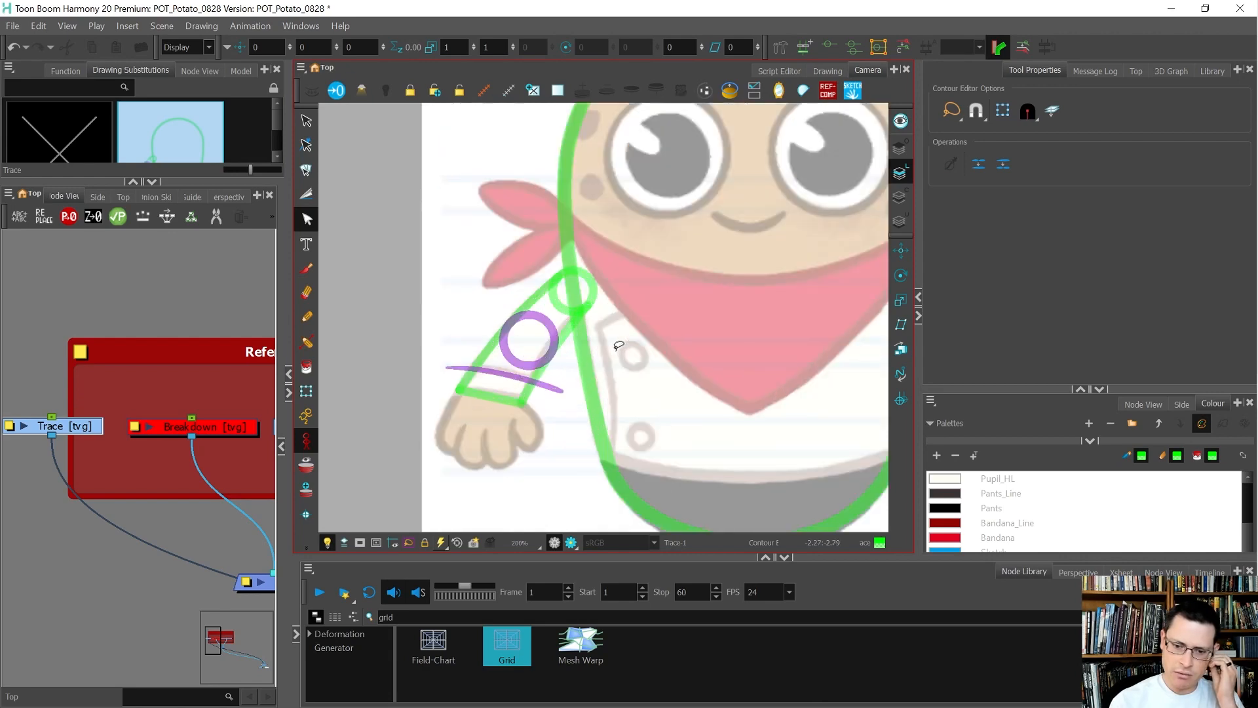
scroll(475, 503, "up", 2)
key("alt+slash")
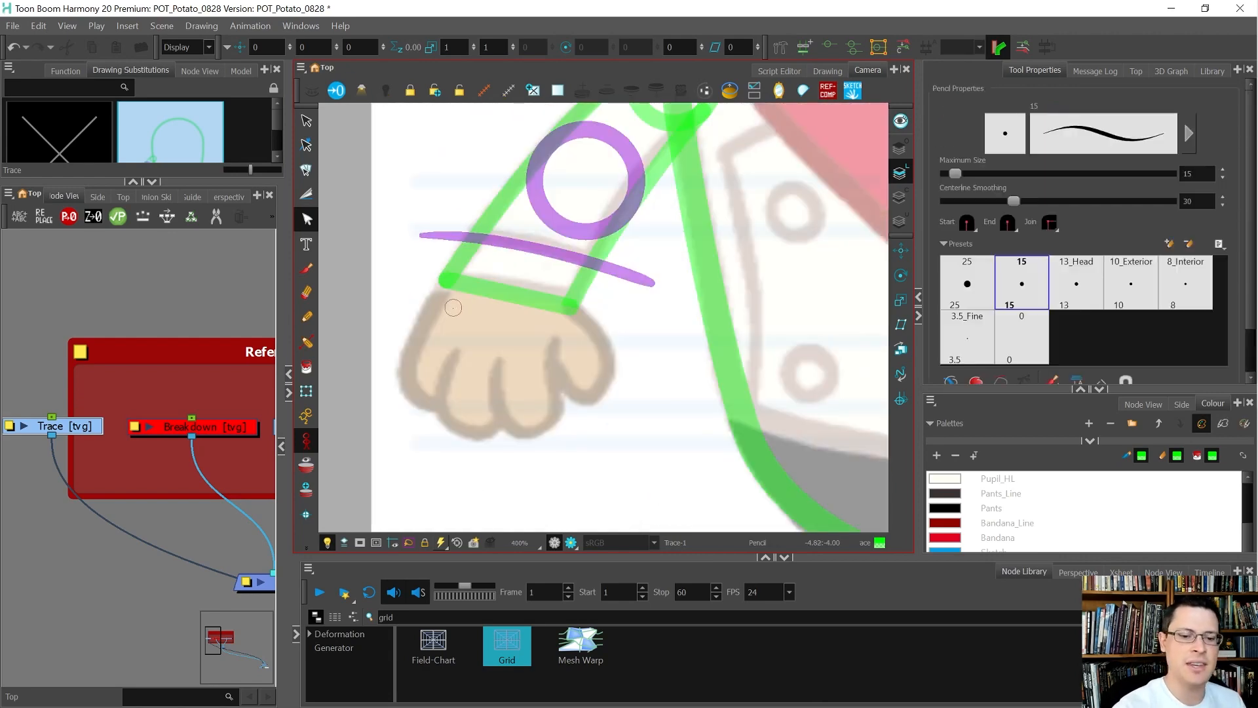
scroll(452, 333, "up", 2)
key("space")
left_click_drag(451, 393, 501, 361)
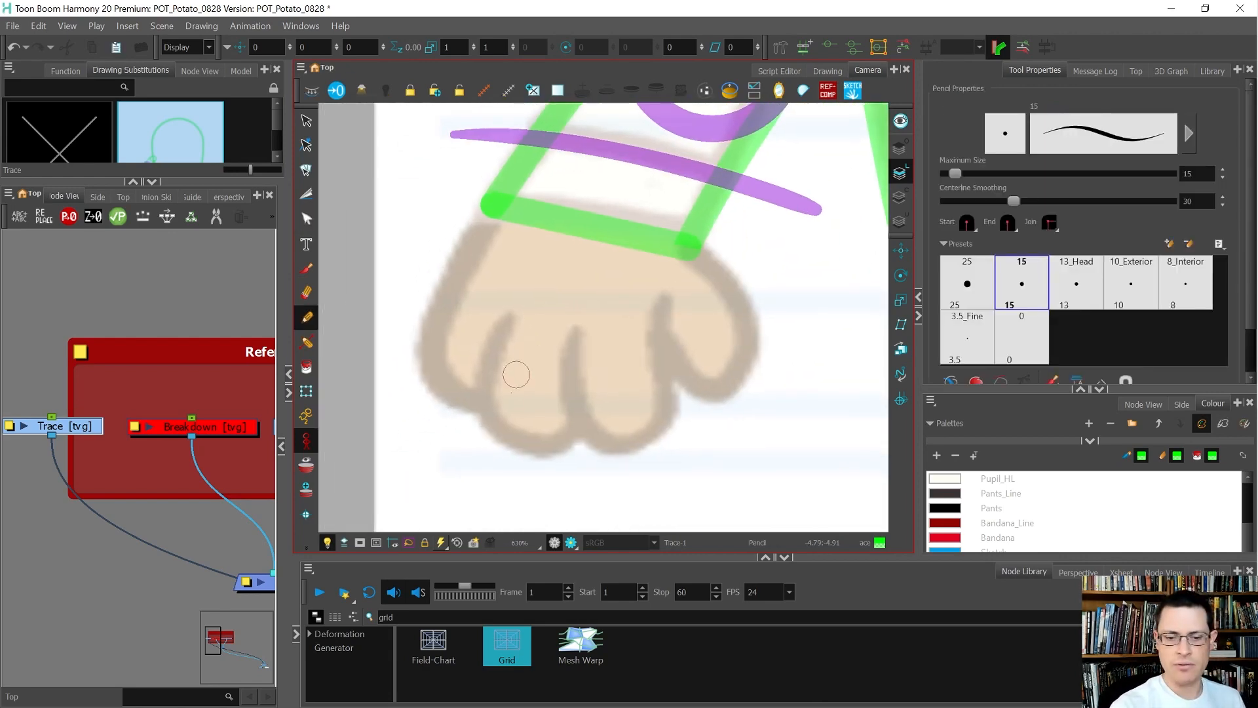
mouse_move(509, 321)
left_mouse_down()
mouse_move(493, 380)
mouse_move(544, 432)
mouse_move(574, 402)
left_mouse_up()
key("ctrl+z")
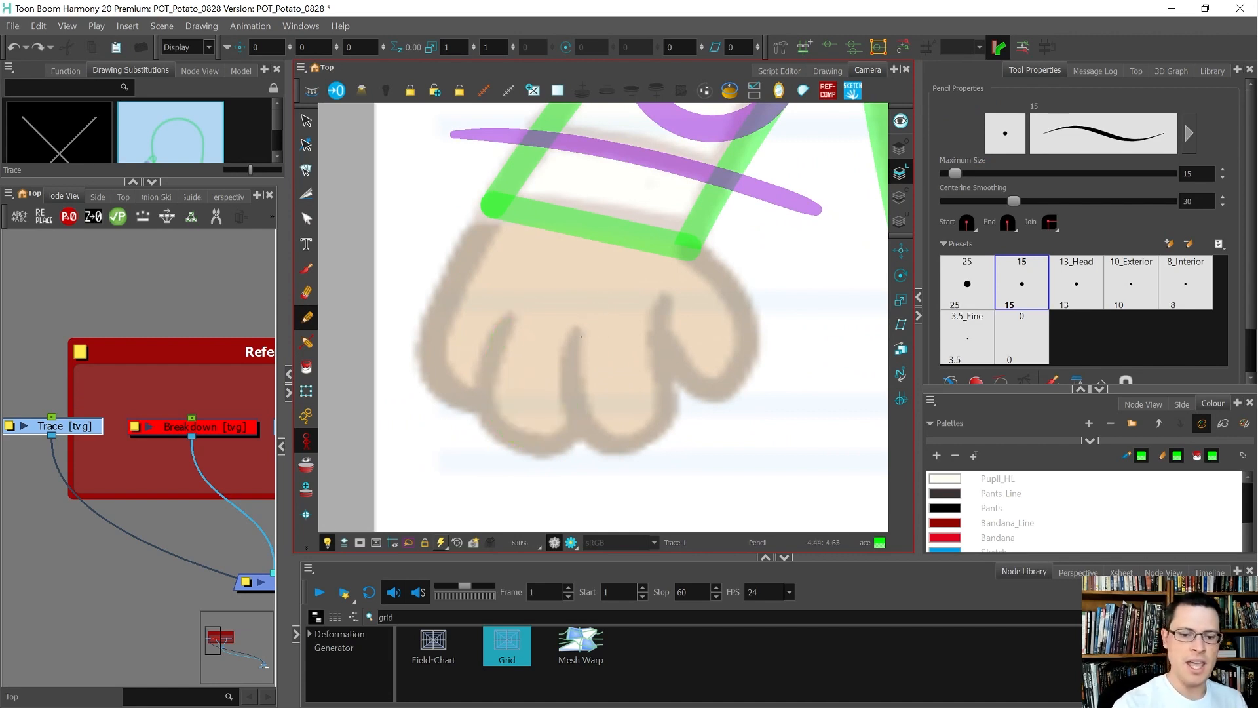
Trace the hand's two middle fingers as U-shaped curves with the size 15 Pencil in the Hat_Black colour
scroll(580, 336, "down", 5)
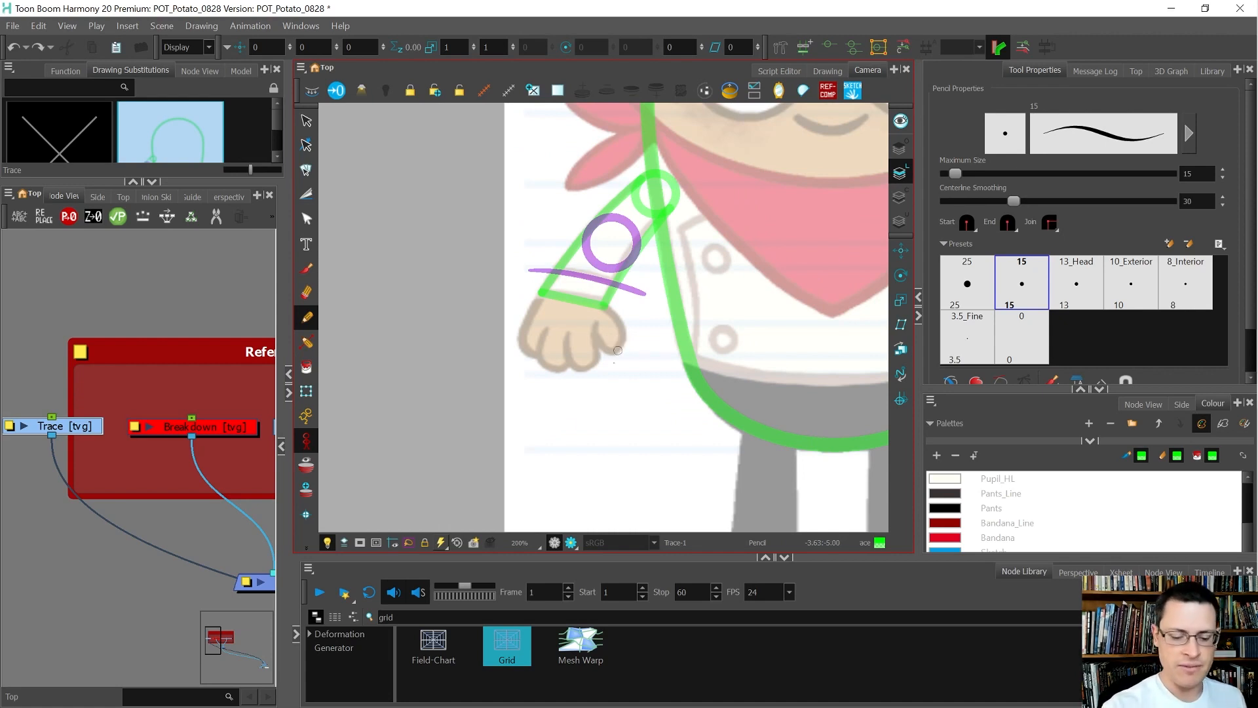
left_click_drag(1042, 388, 1041, 307)
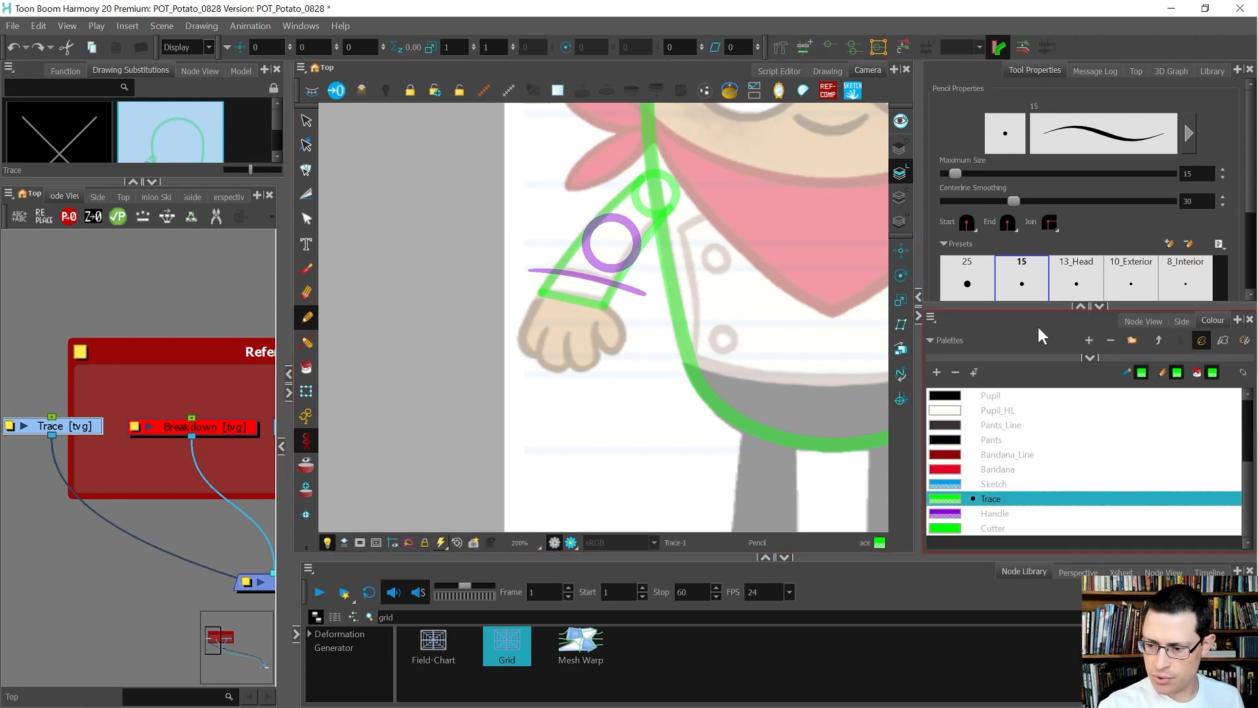
left_click_drag(1248, 499, 1243, 402)
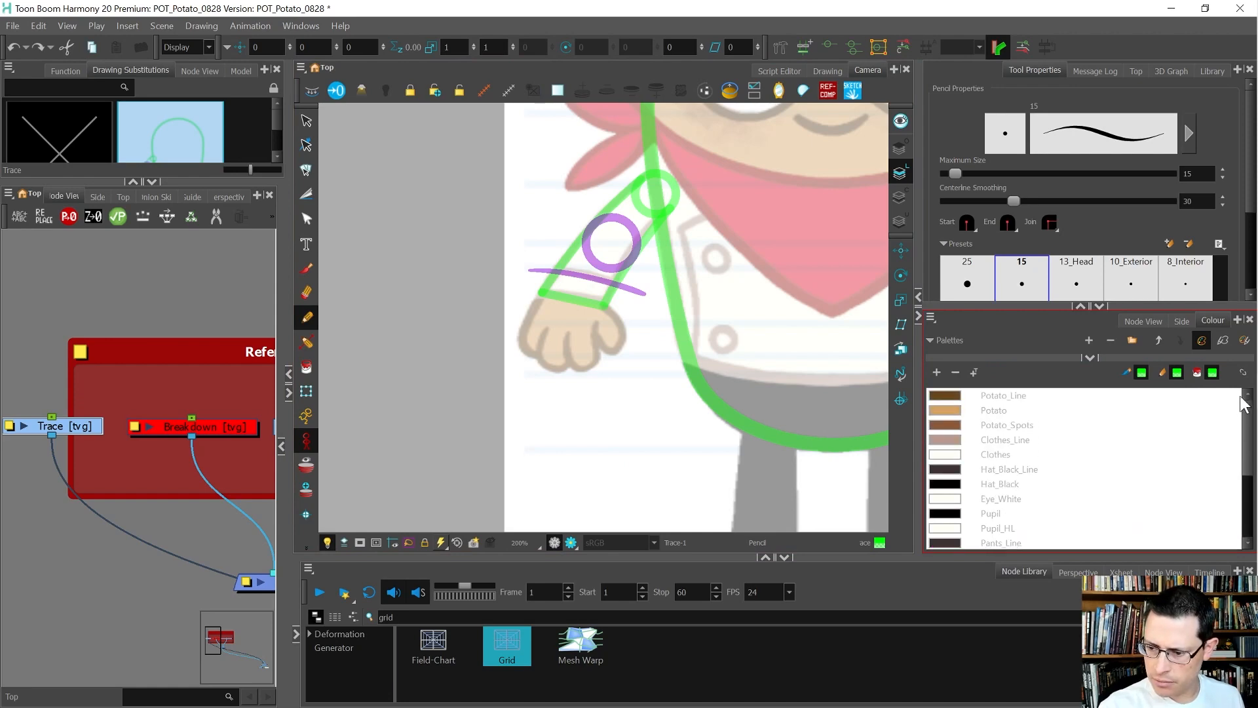
left_click(953, 485)
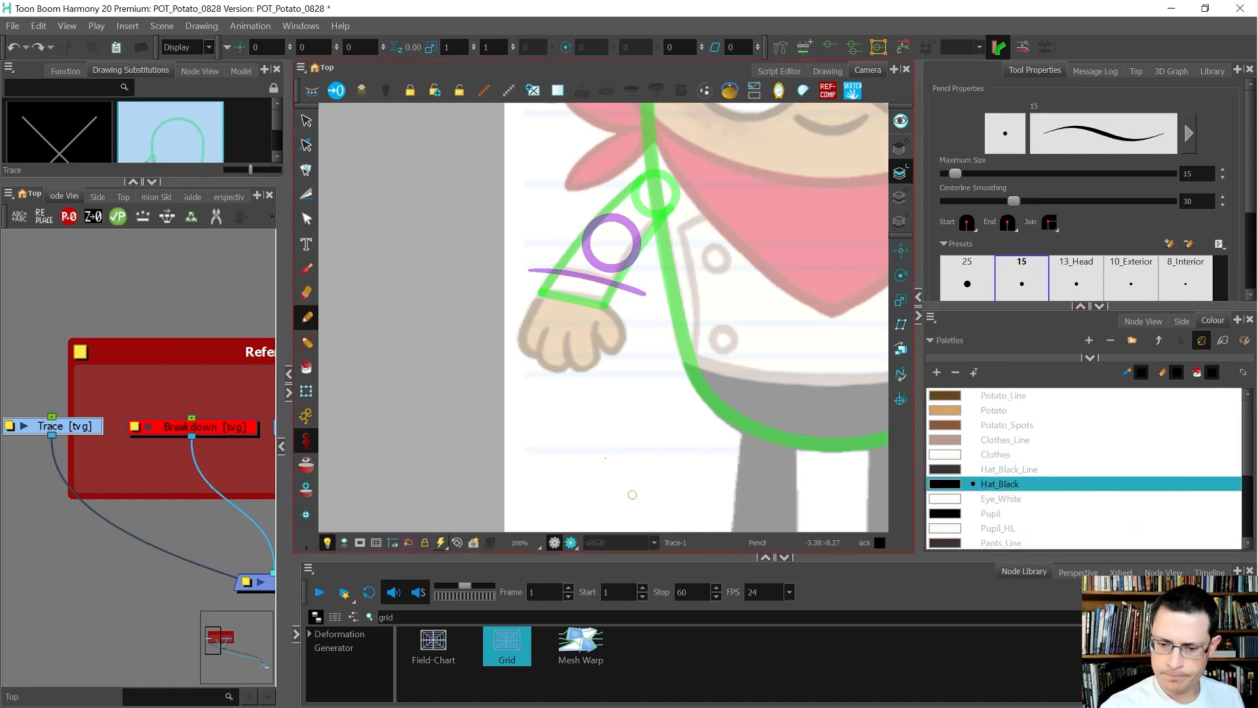
scroll(581, 316, "up", 4)
left_click_drag(694, 294, 753, 416)
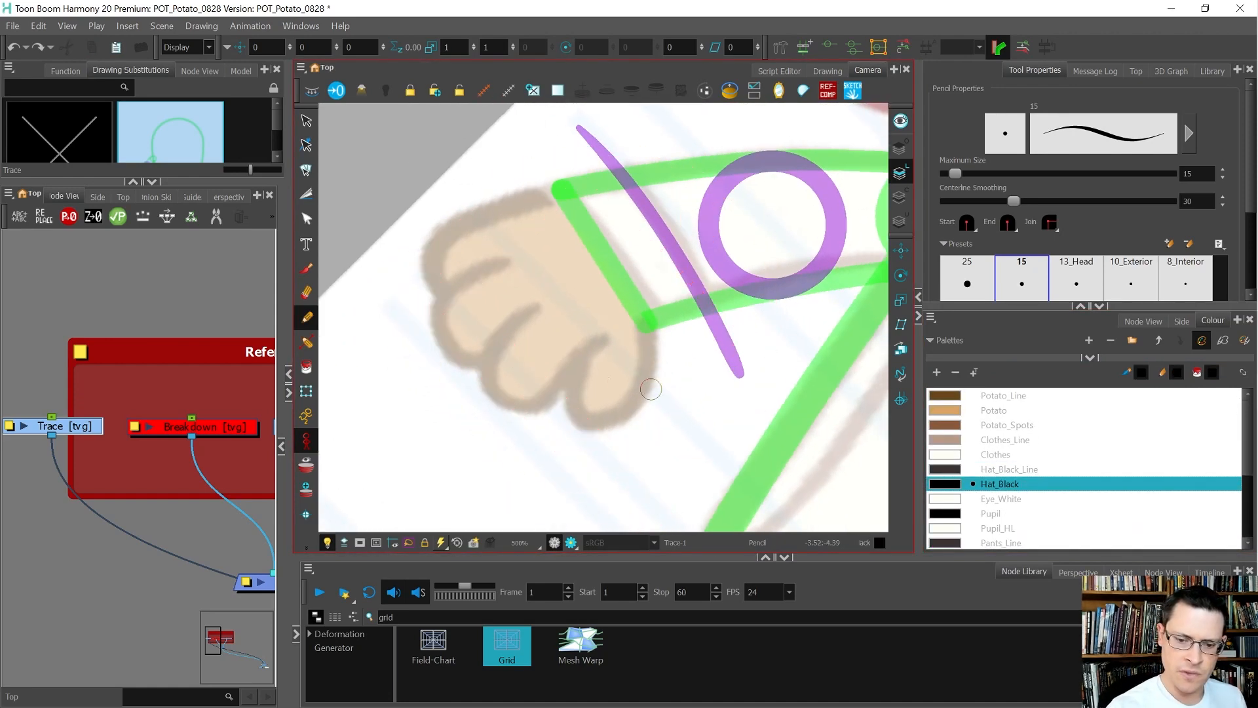
mouse_move(604, 339)
left_mouse_down()
mouse_move(511, 411)
mouse_move(483, 377)
mouse_move(501, 337)
mouse_move(541, 310)
left_mouse_up()
mouse_move(638, 388)
left_mouse_down()
mouse_move(727, 321)
mouse_move(792, 346)
mouse_move(688, 426)
left_mouse_up()
key("ctrl+z")
mouse_move(607, 336)
left_mouse_down()
mouse_move(535, 419)
mouse_move(510, 411)
mouse_move(498, 380)
mouse_move(506, 345)
mouse_move(542, 319)
mouse_move(514, 371)
mouse_move(464, 382)
mouse_move(445, 323)
mouse_move(463, 293)
mouse_move(502, 271)
left_mouse_up()
Adjust the contour points of the second finger curve, including both ends, to fit the reference hand
key("alt+q")
left_click(483, 383)
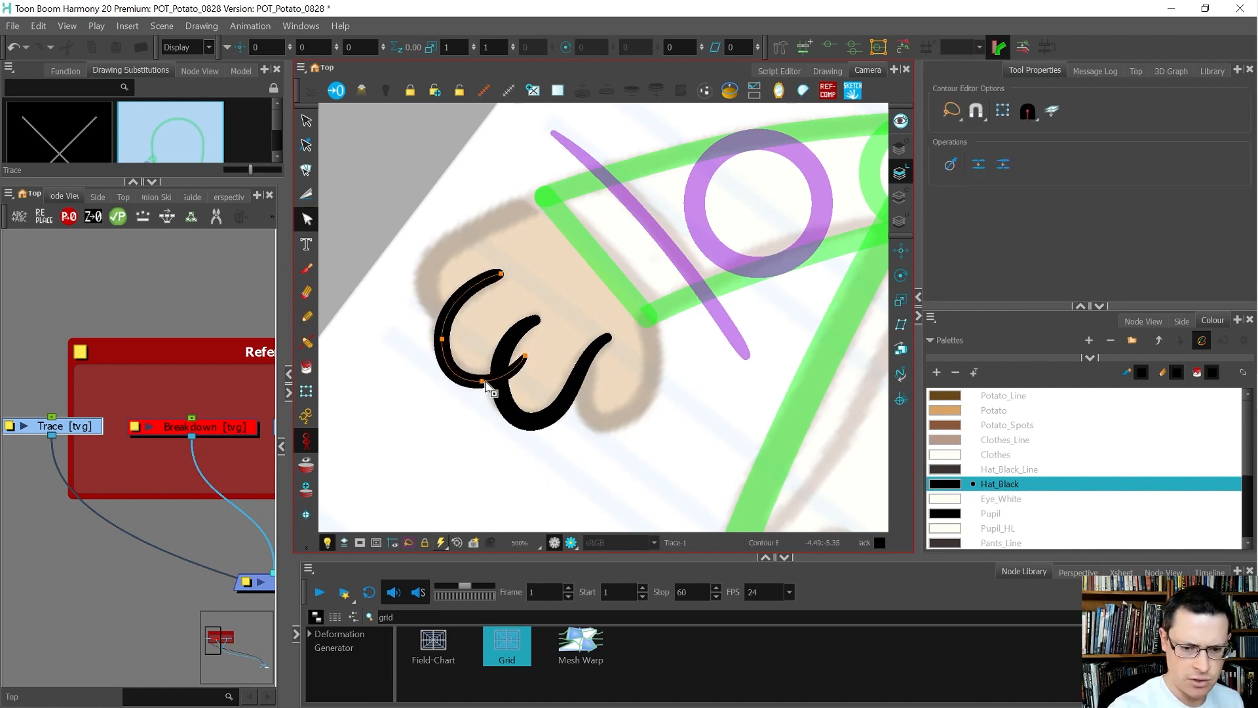
left_click_drag(525, 357, 523, 352)
left_click_drag(443, 339, 444, 341)
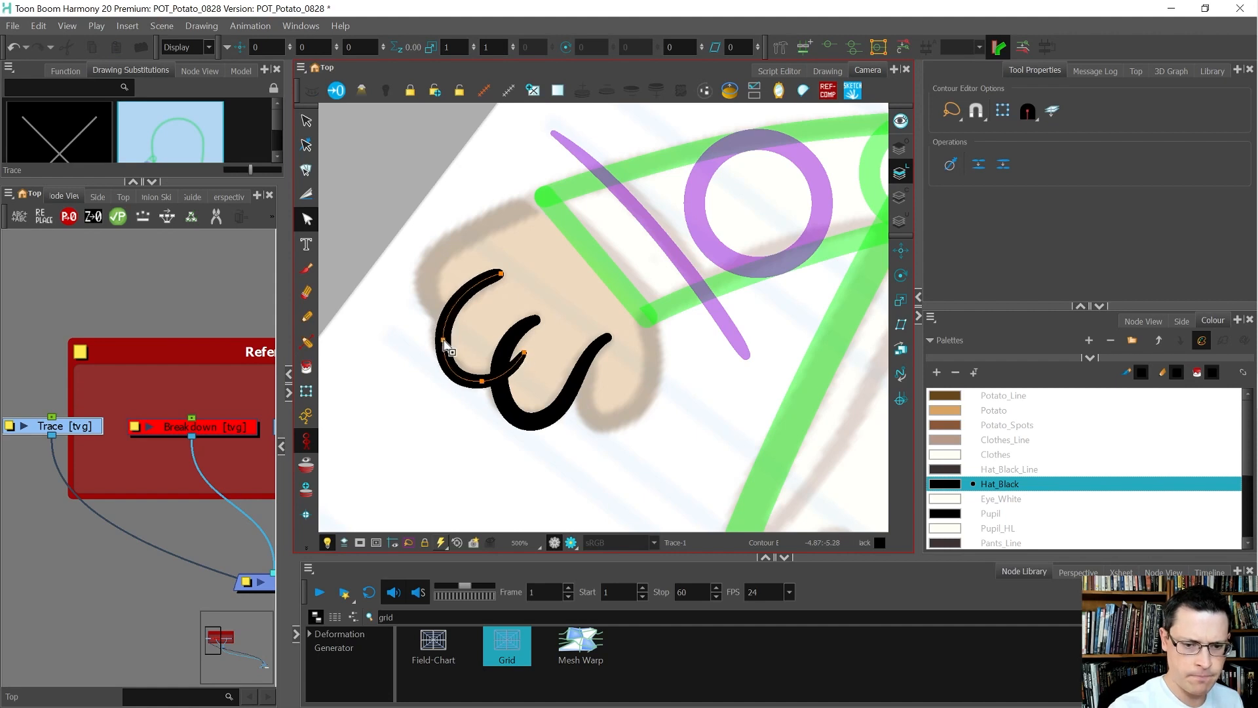
left_click_drag(502, 273, 498, 280)
Trace the outer finger up to the wrist and the thumb's outline over the top of the hand with the Pencil
key("alt+slash")
mouse_move(475, 331)
left_mouse_down()
mouse_move(447, 319)
mouse_move(427, 281)
mouse_move(482, 226)
mouse_move(558, 198)
left_mouse_up()
left_click_drag(624, 390, 708, 390)
mouse_move(594, 340)
left_mouse_down()
mouse_move(645, 399)
mouse_move(667, 403)
mouse_move(681, 385)
mouse_move(682, 337)
mouse_move(637, 285)
mouse_move(549, 257)
mouse_move(482, 265)
left_mouse_up()
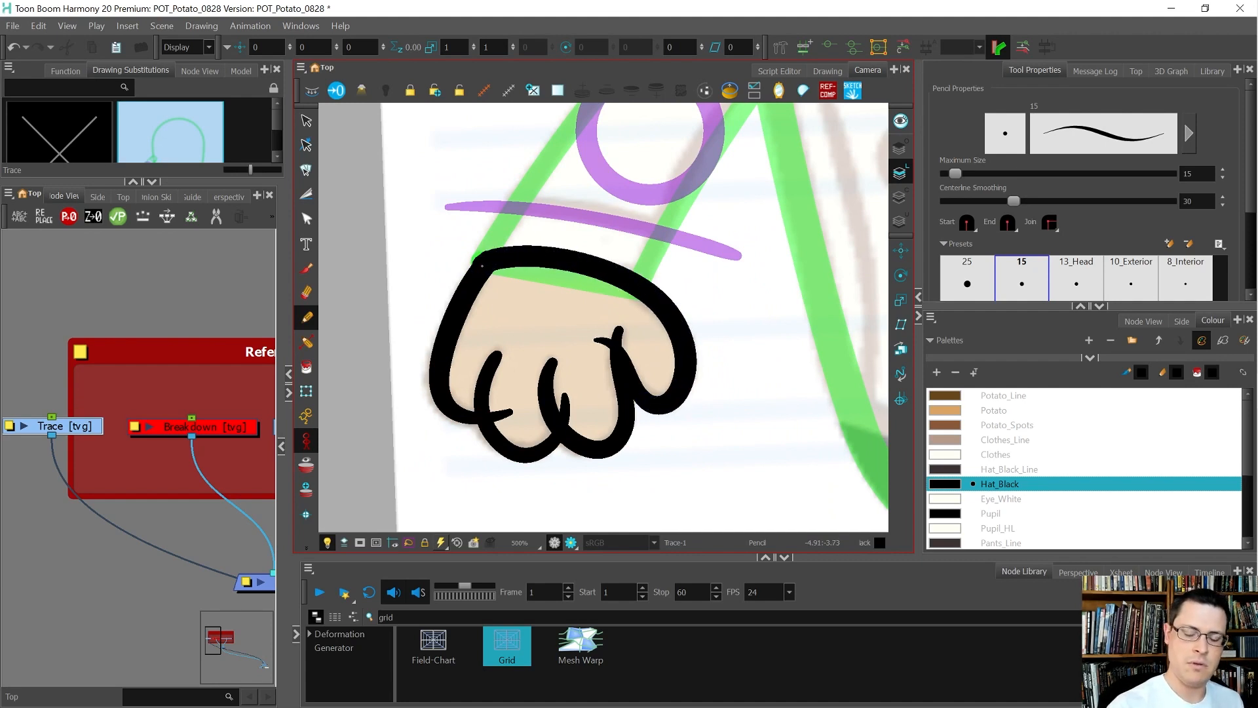
Trim the finger lines' overlapping ends with the Cutter, and inspect the thumb outline's stroke by selecting and deselecting it
key("alt+t")
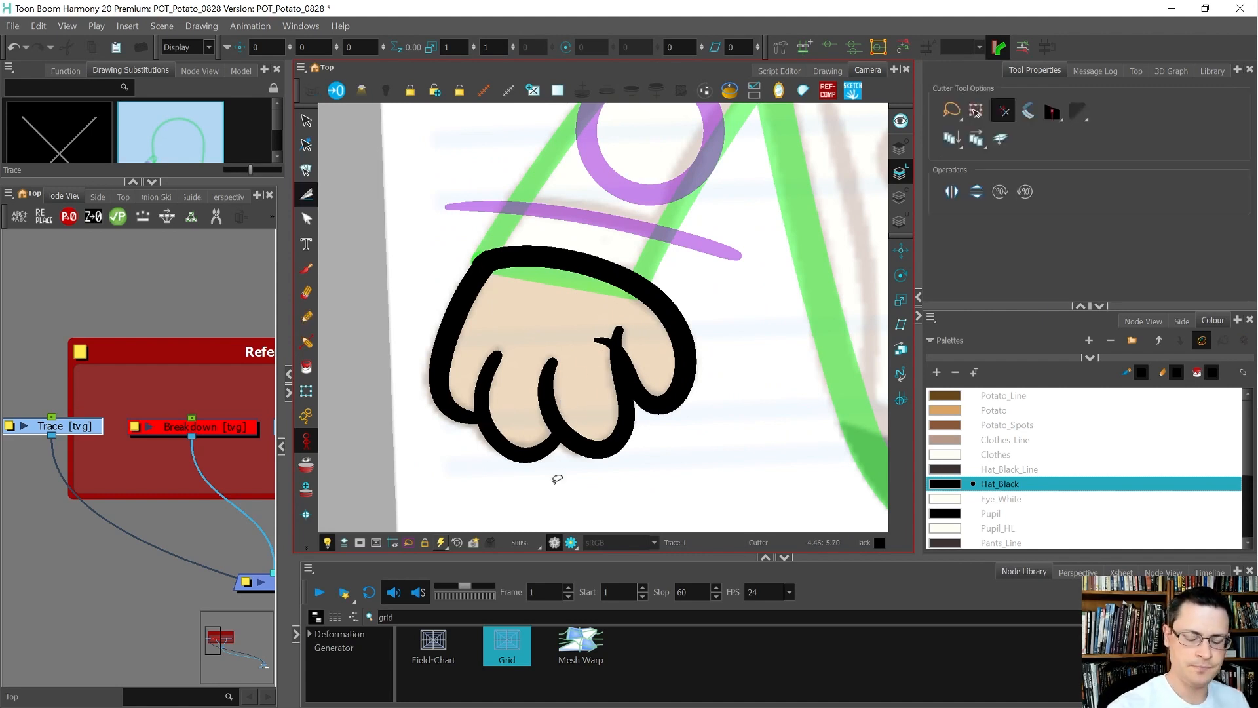
key("alt+s")
left_click(605, 369)
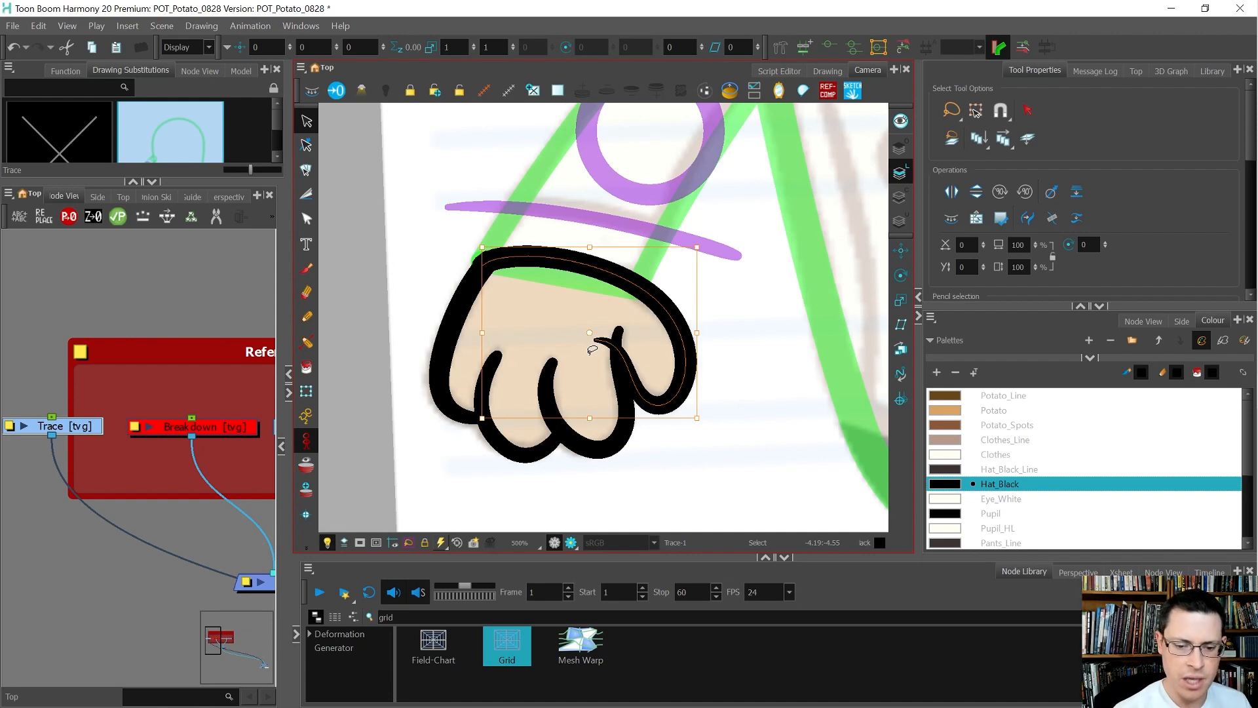
left_click(732, 423)
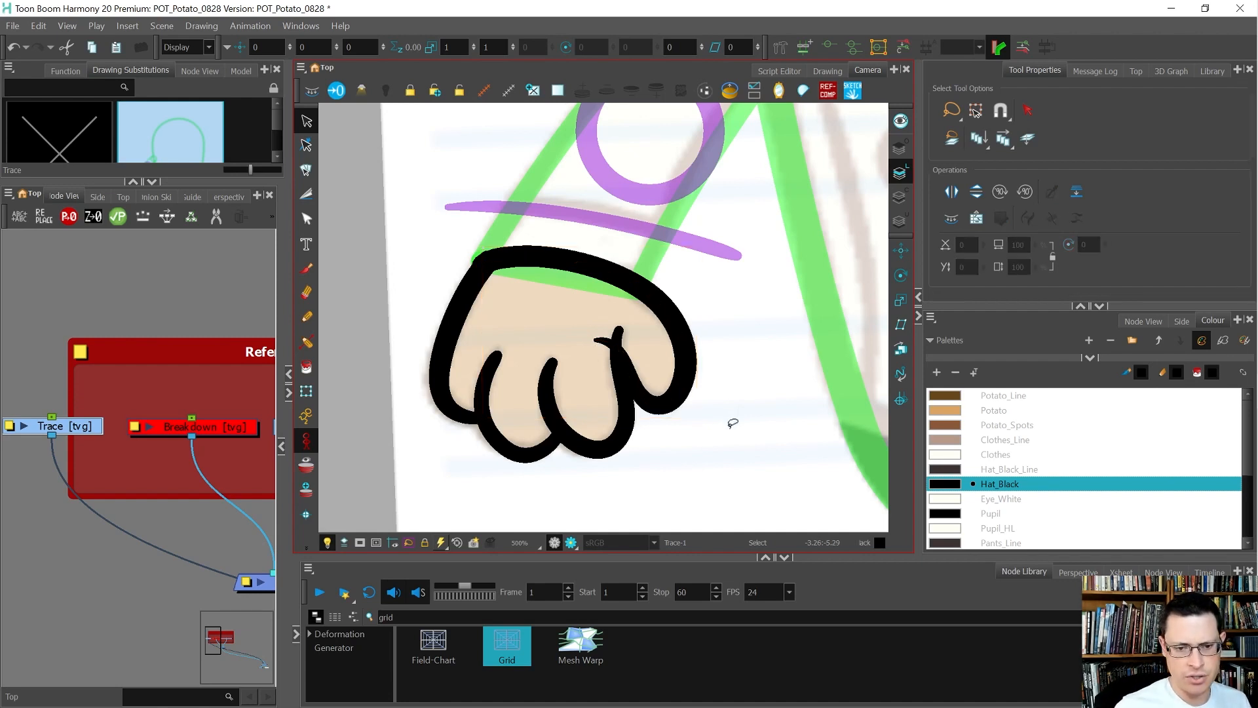
Merge the outer finger and thumb outlines into one pencil line and delete the surplus contour point at their join
left_click_drag(448, 286, 484, 261)
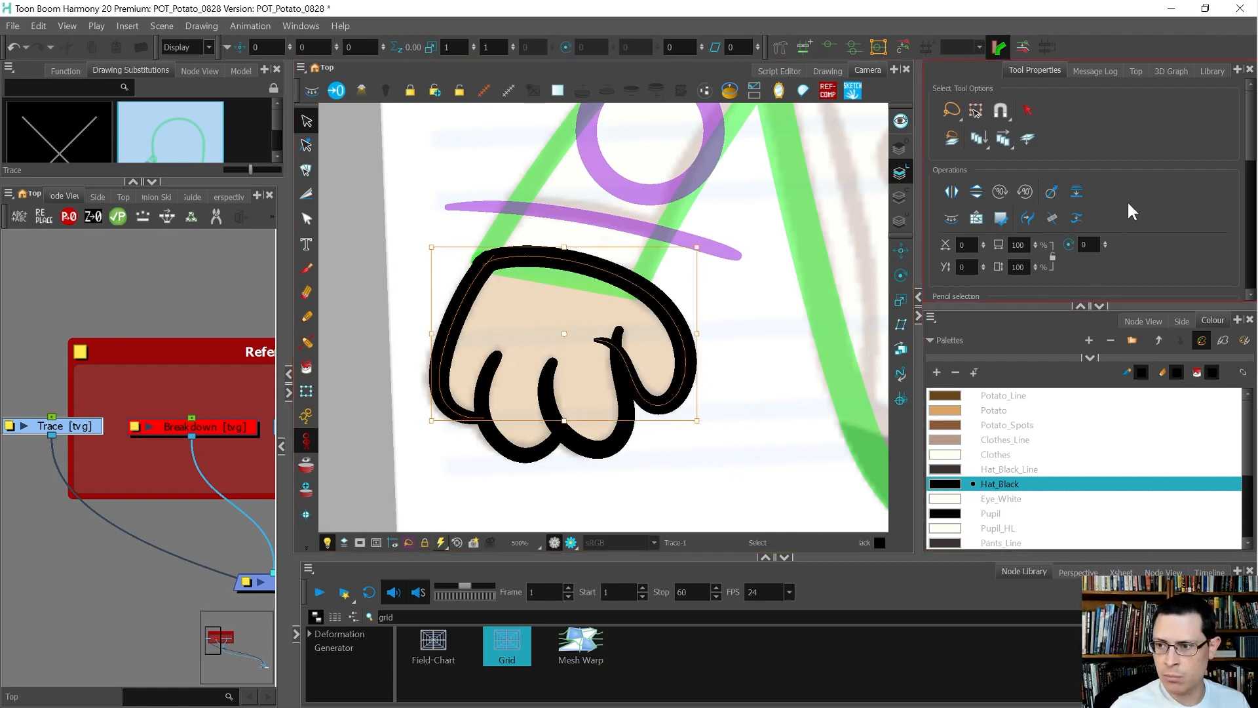
left_click(1051, 218)
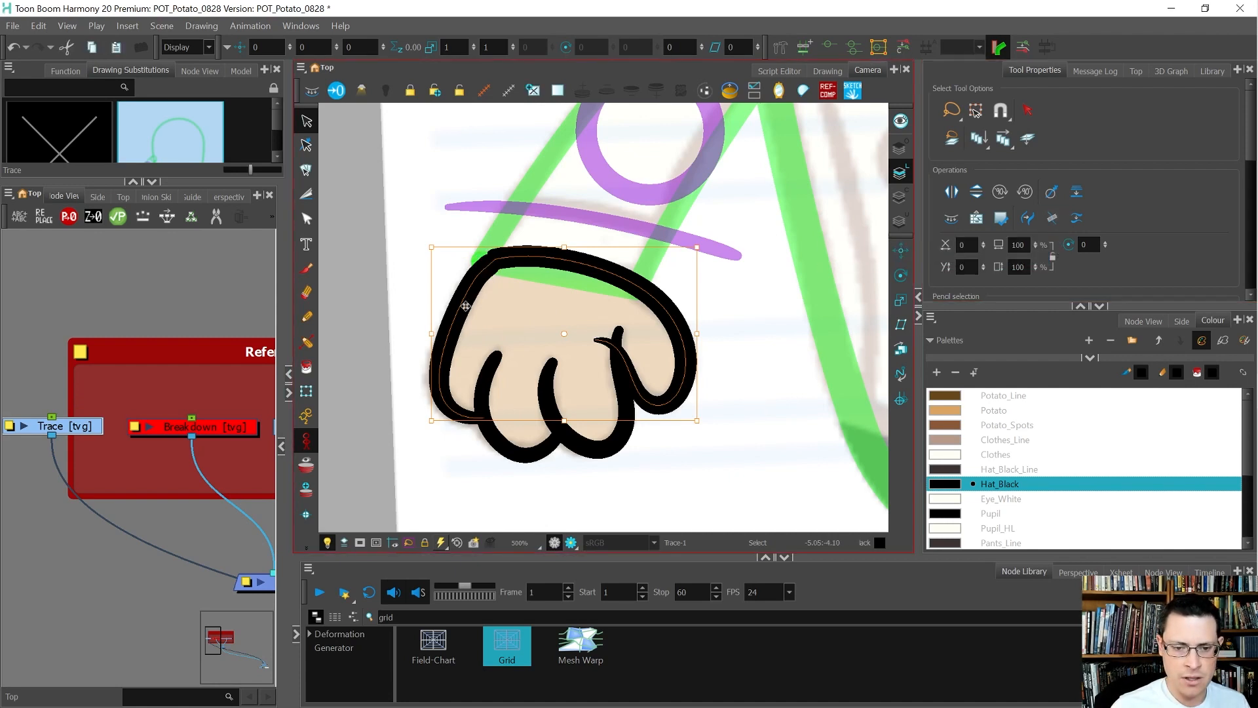
key("alt+q")
scroll(465, 306, "up", 2)
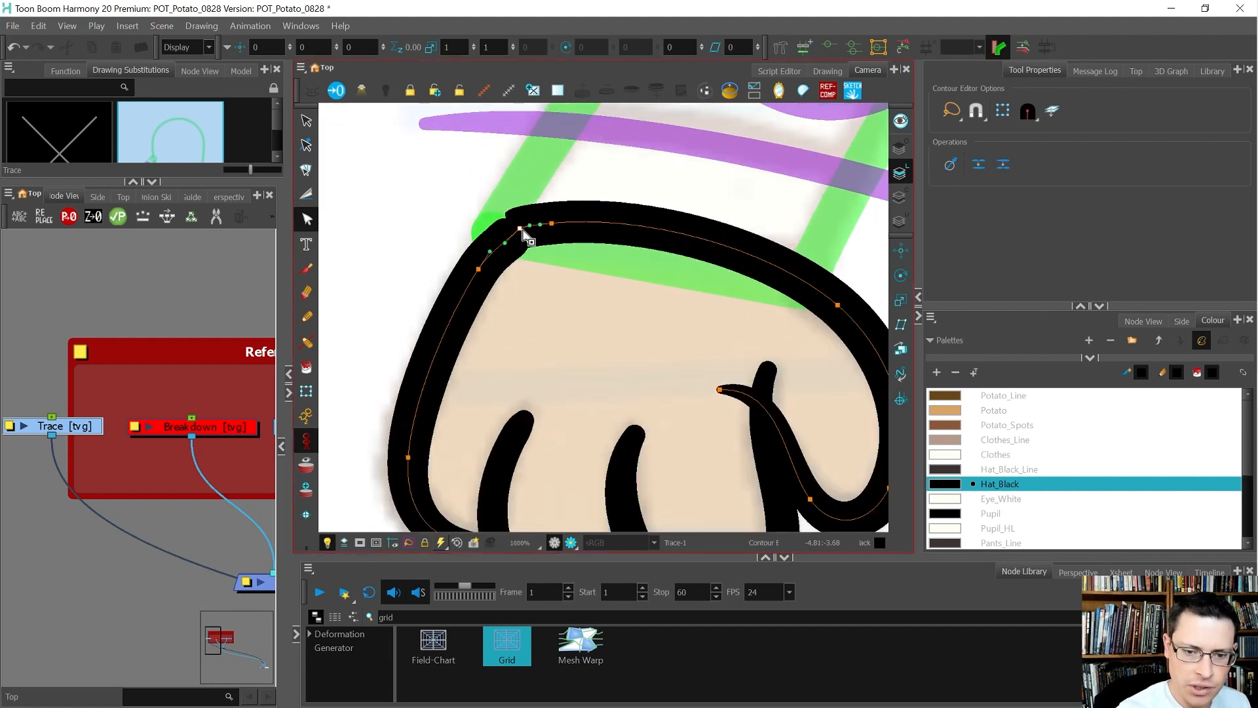
key("Delete")
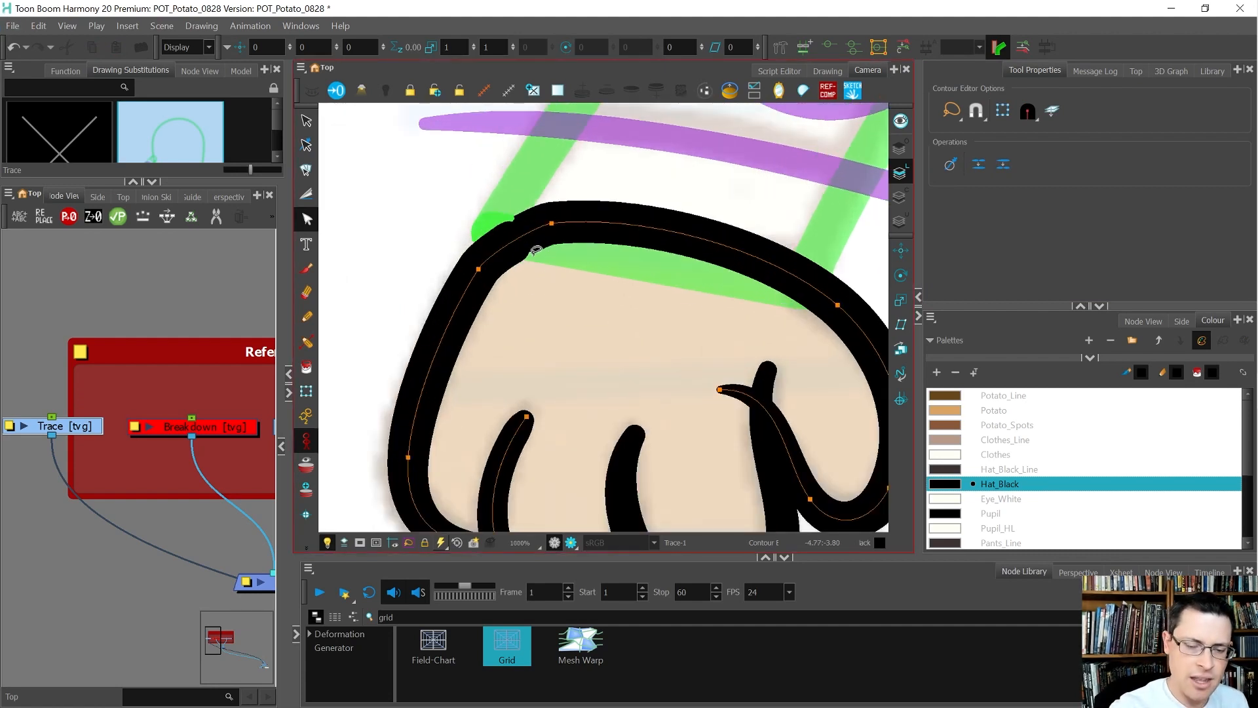
Remove the extra thickness points at the join of the merged hand outline with the Pencil Editor
key("alt+shift+q")
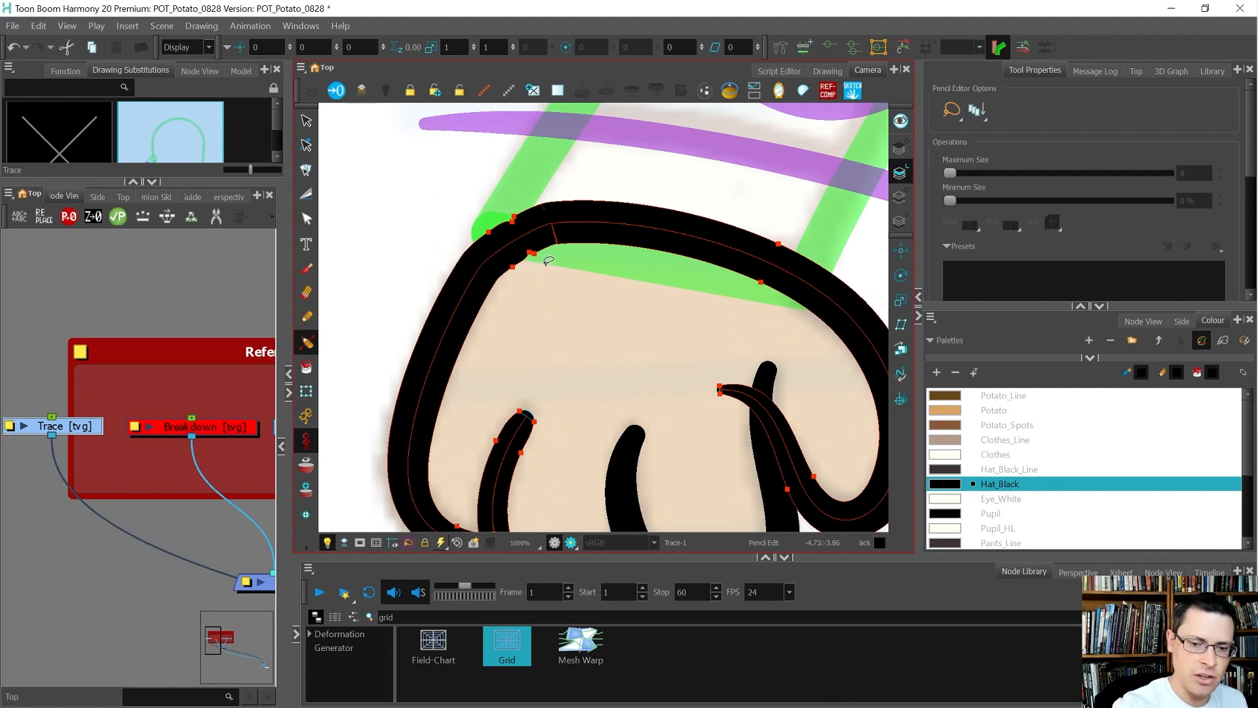
left_click(532, 243)
left_click(558, 263)
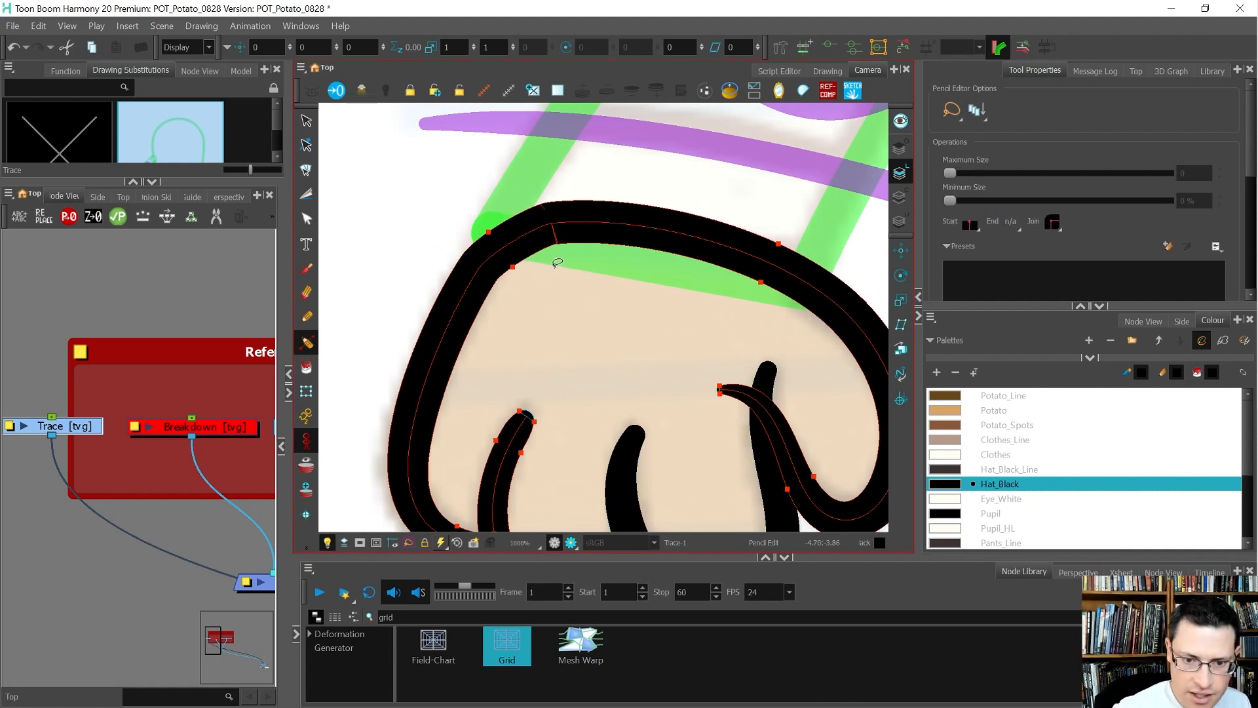
Round the hand outline's wrist corner by adjusting the contour points and curve handles beside the join
key("alt+q")
left_click(495, 247)
left_click(554, 224)
left_click_drag(556, 224, 556, 225)
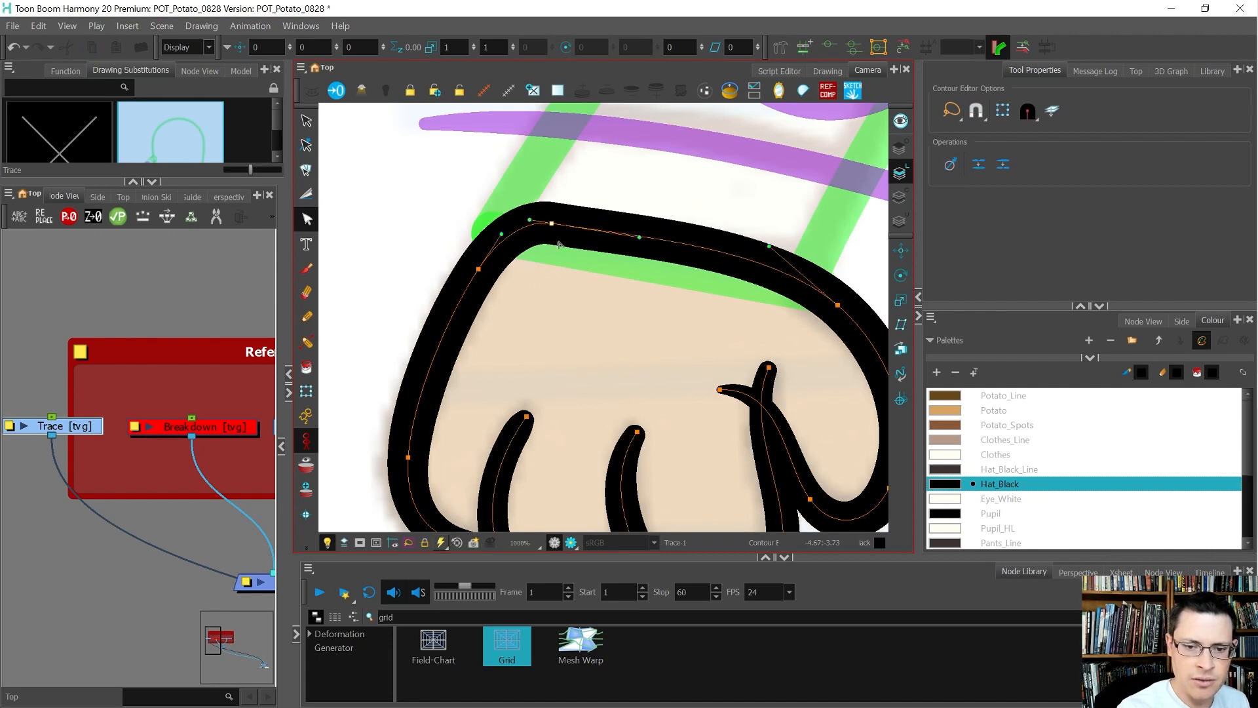
left_click_drag(640, 237, 616, 212)
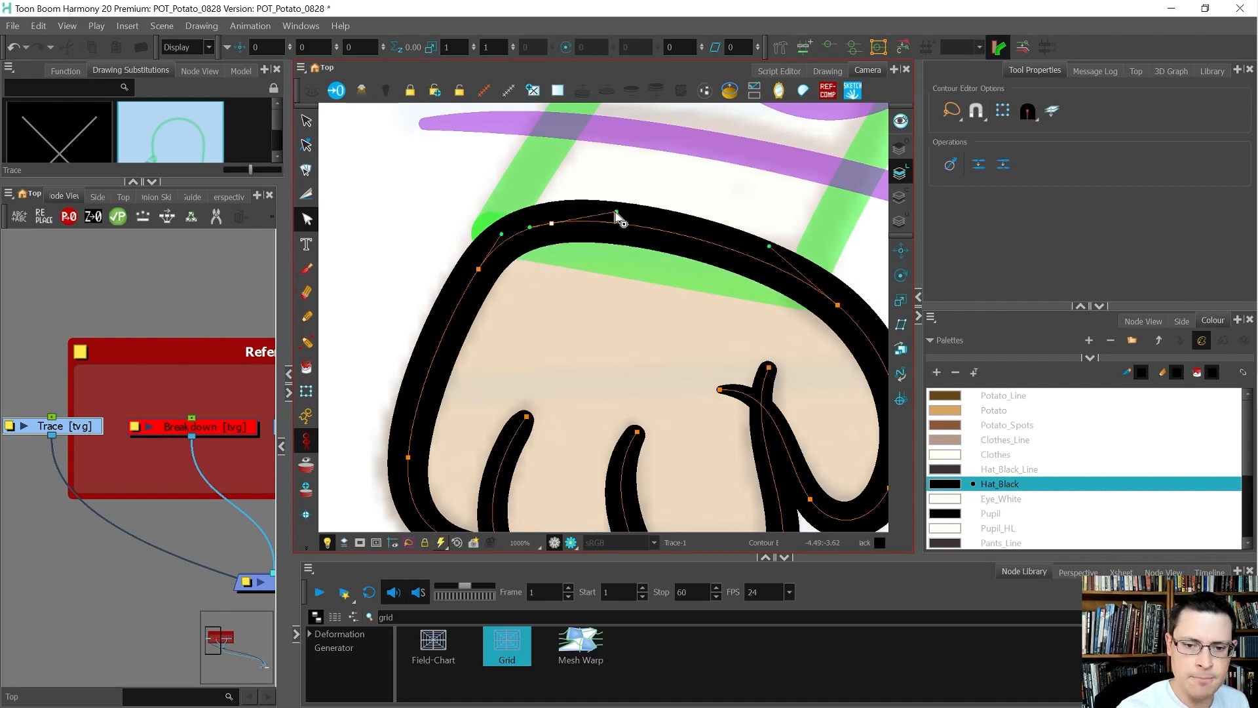
Shift the two contour points at the wrist corner slightly outward to refine the corner's curve
key("ctrl+z")
key("ctrl+z")
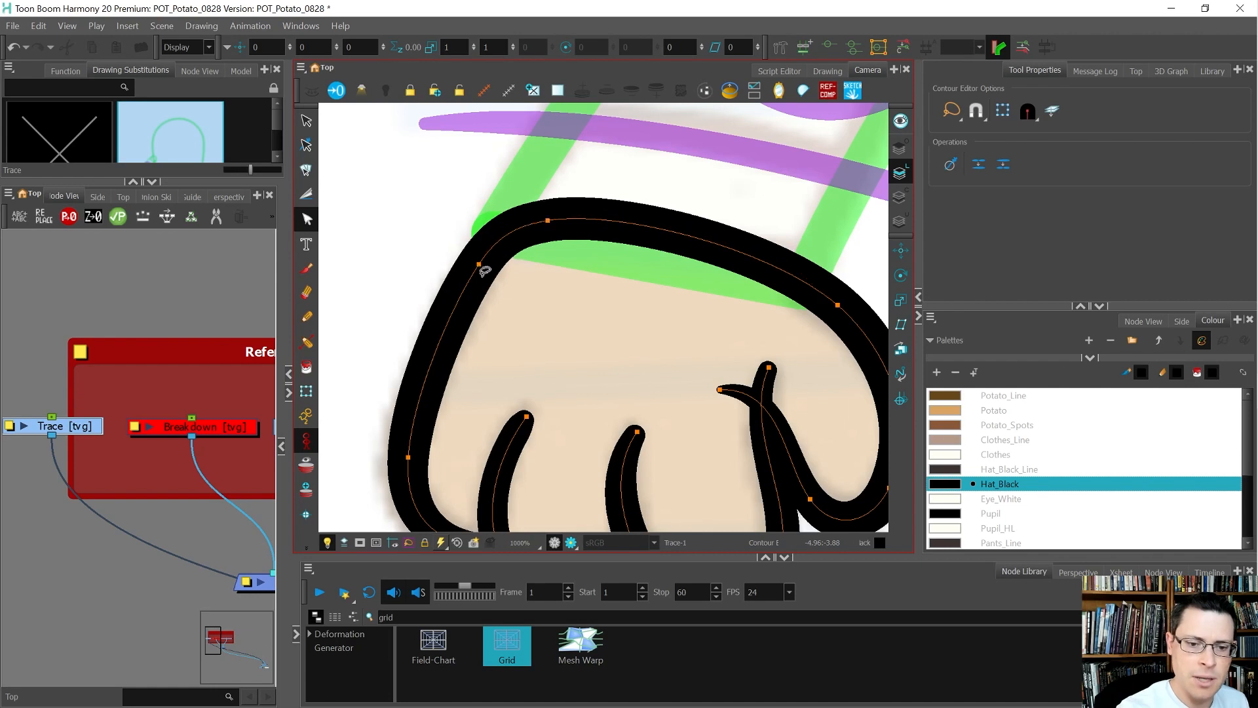
key("ctrl+z")
left_click(479, 264)
key("Delete")
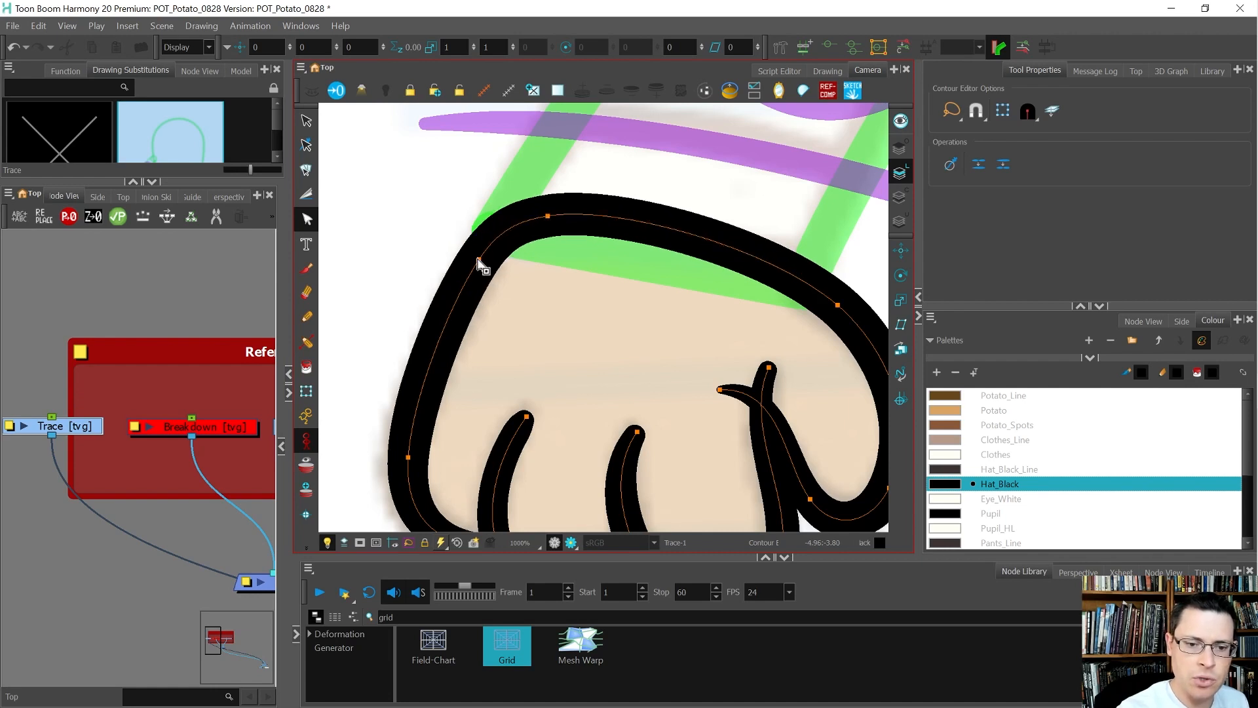
key("ctrl+z")
key("ctrl+z")
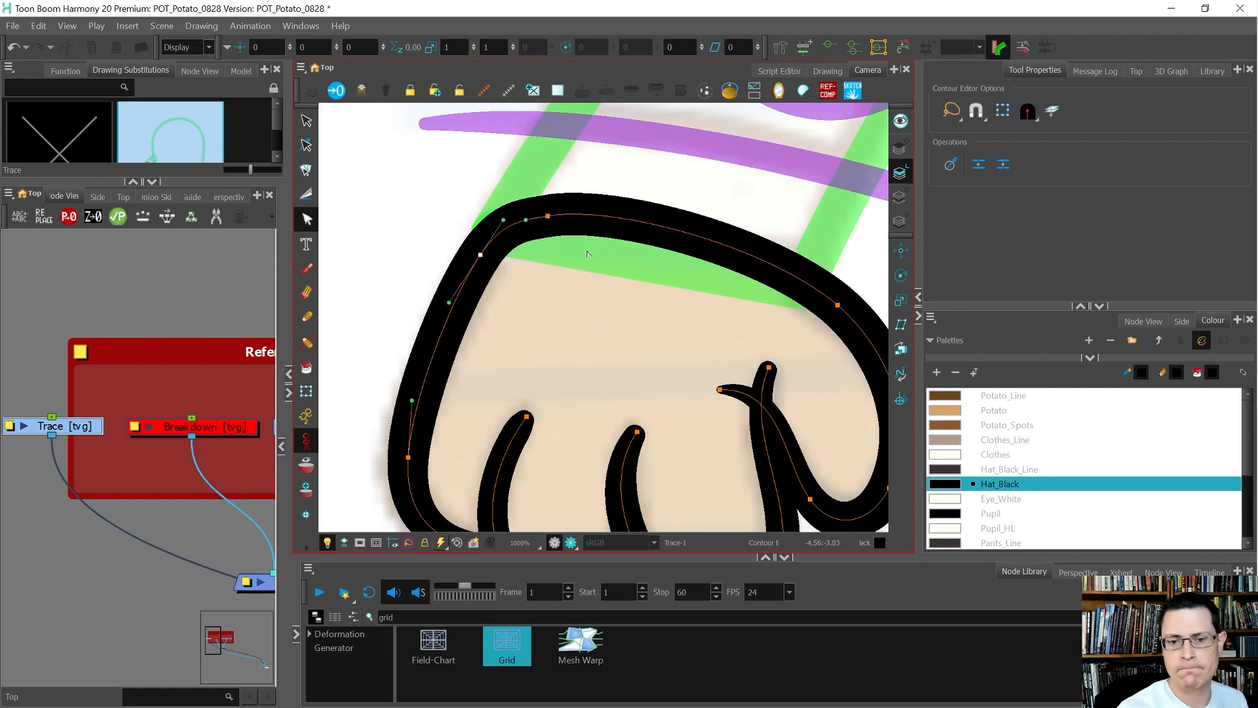
key("ctrl+z")
Extend the upper corner point's curve handle to arch the outline over the top of the hand
left_click(549, 212)
scroll(544, 337, "down", 1)
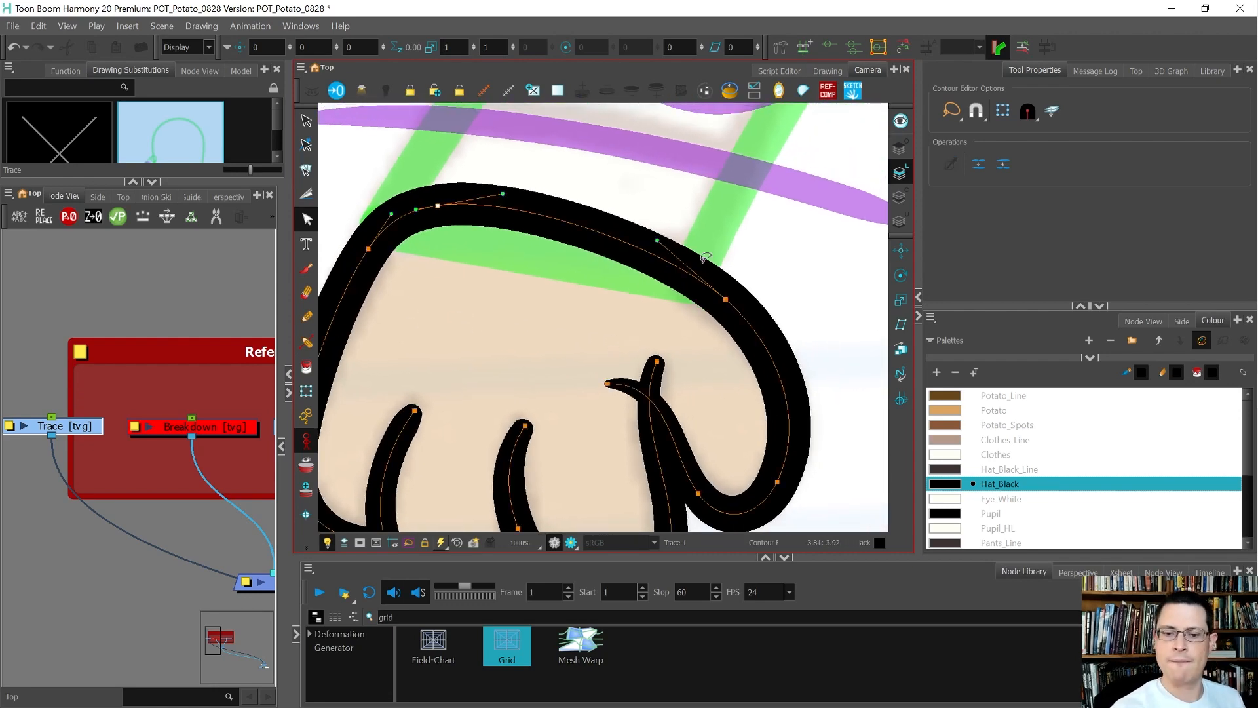
scroll(661, 213, "down", 1)
left_click_drag(558, 211, 600, 198)
left_click(662, 253)
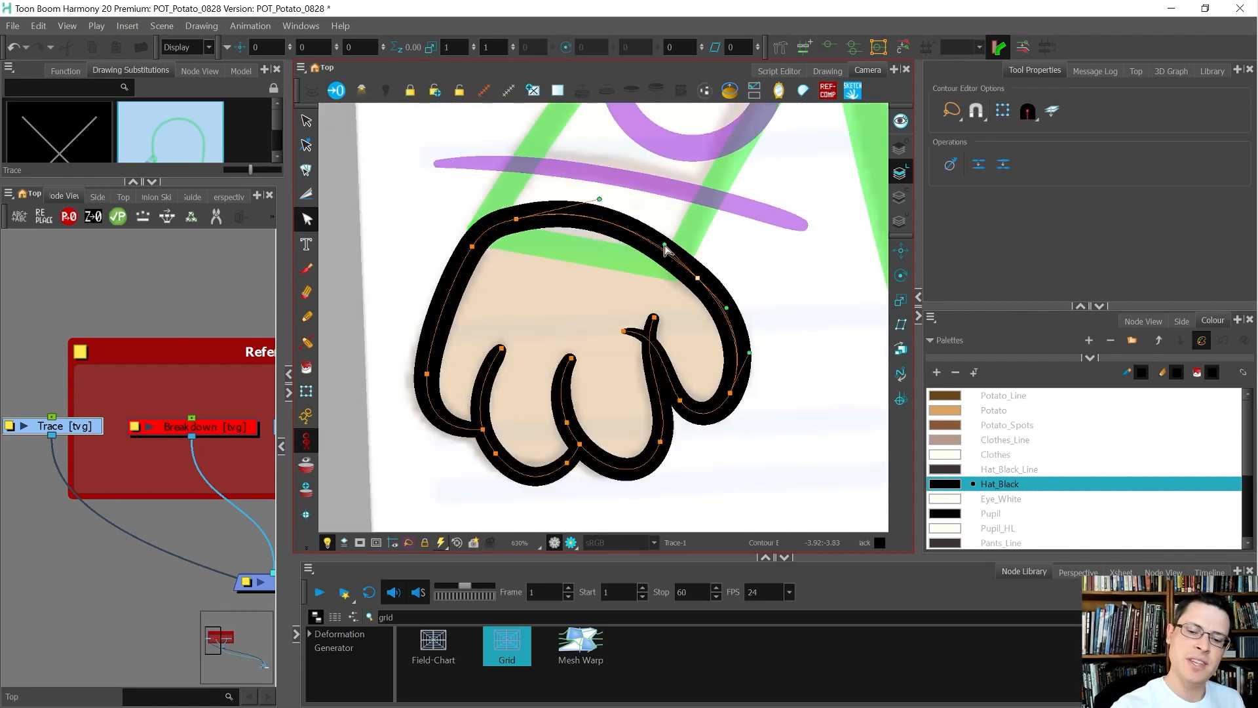
Fine-tune the contour point and handles on top of the hand into an even arc, and deselect the outline
left_click(517, 220)
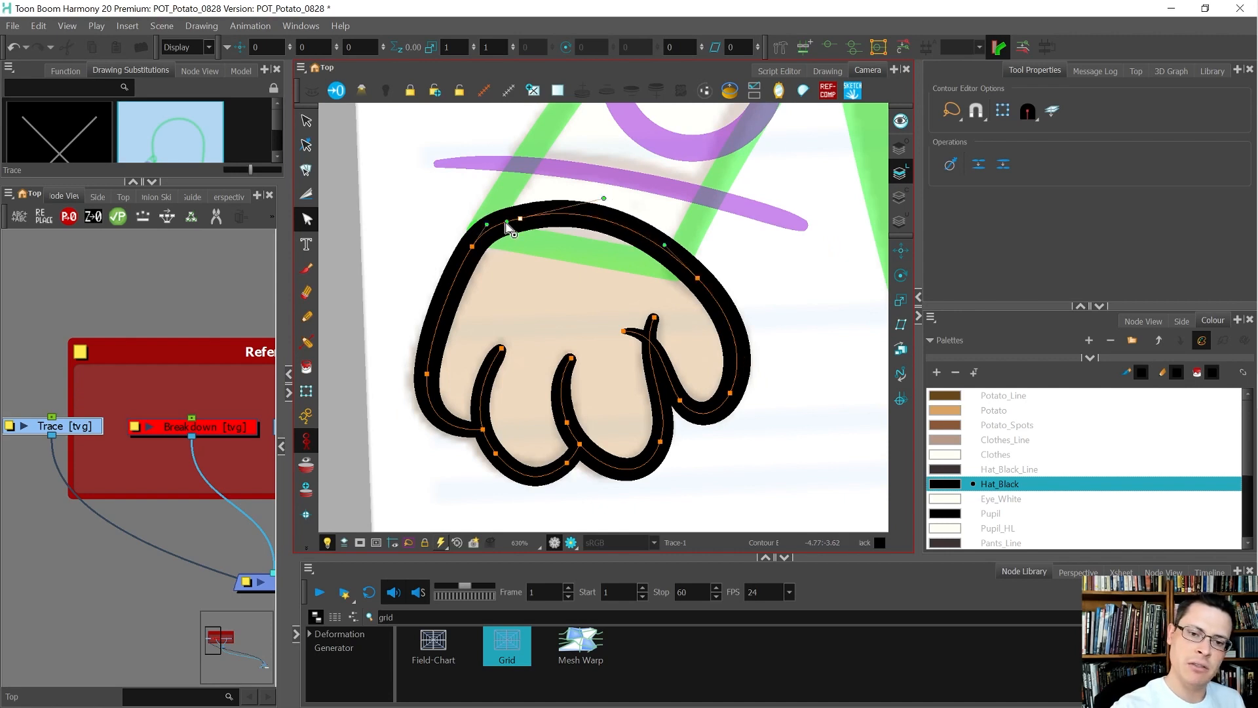
left_click_drag(604, 202, 592, 203)
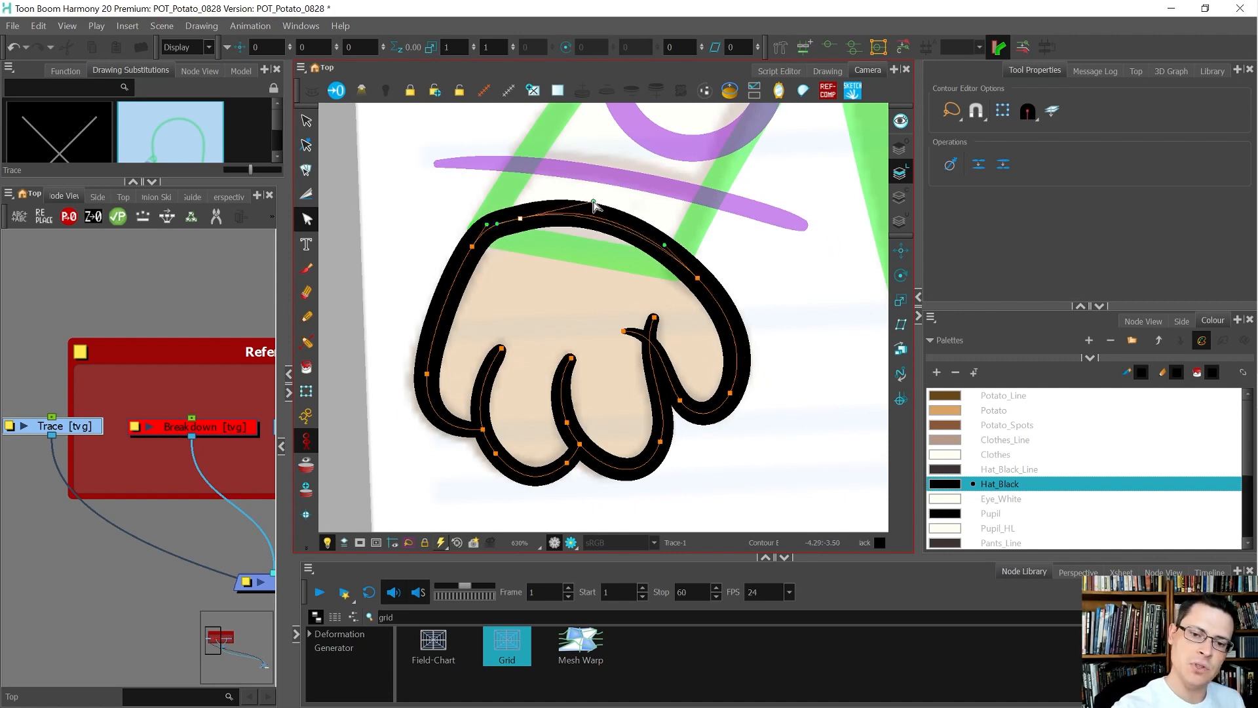
left_click_drag(520, 219, 500, 223)
left_click_drag(598, 198, 586, 207)
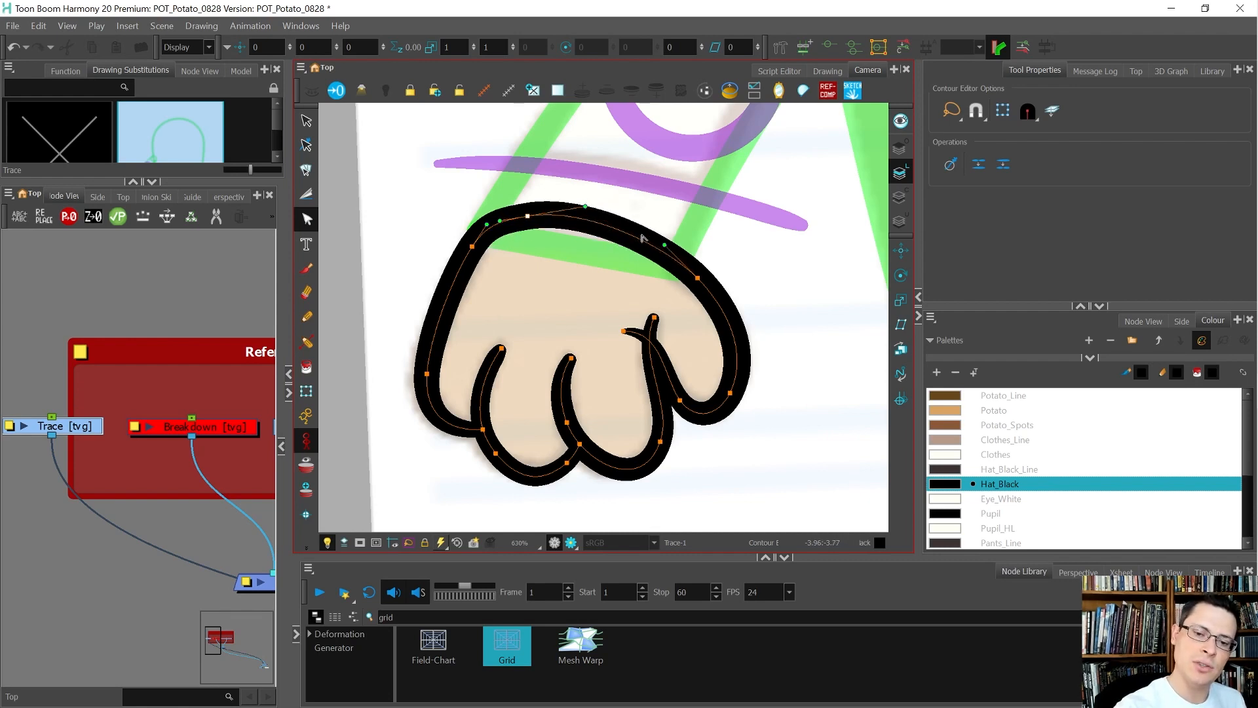
mouse_move(528, 215)
left_mouse_down()
mouse_move(545, 219)
mouse_move(511, 218)
left_mouse_up()
left_click_drag(604, 219, 616, 220)
left_click(755, 286)
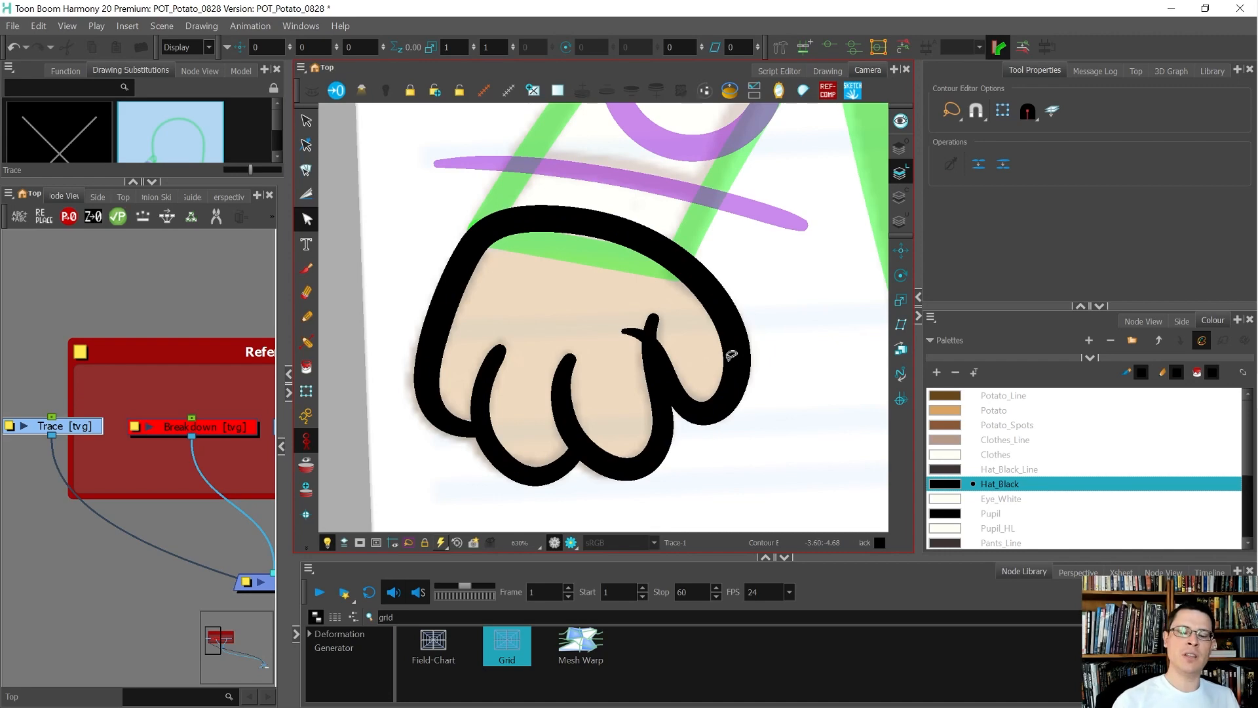
scroll(731, 355, "down", 5)
scroll(686, 338, "up", 2)
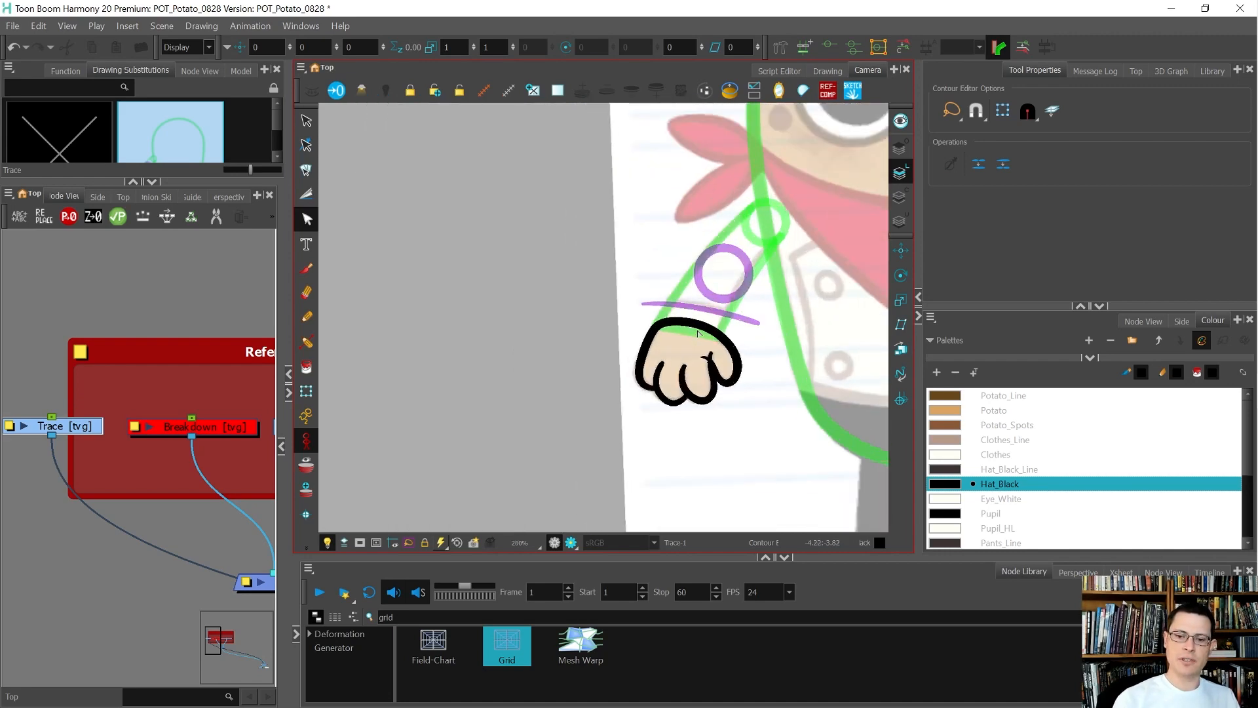
scroll(570, 401, "down", 4)
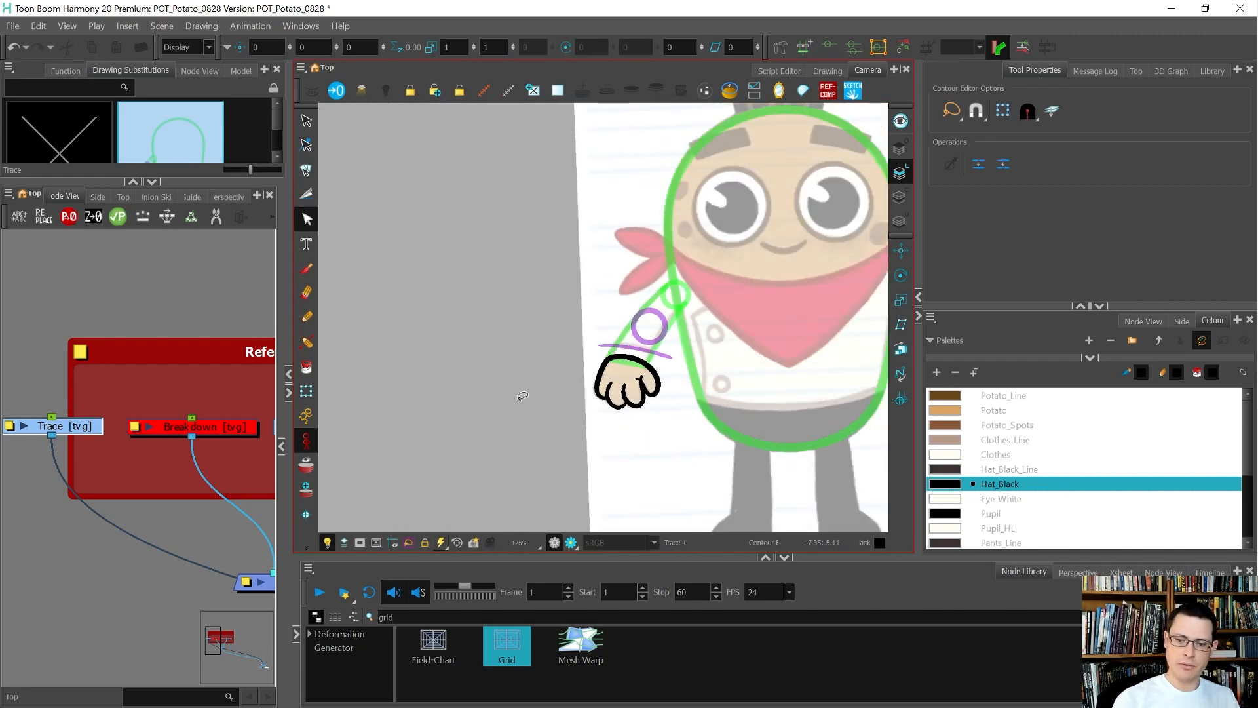
scroll(522, 397, "down", 1)
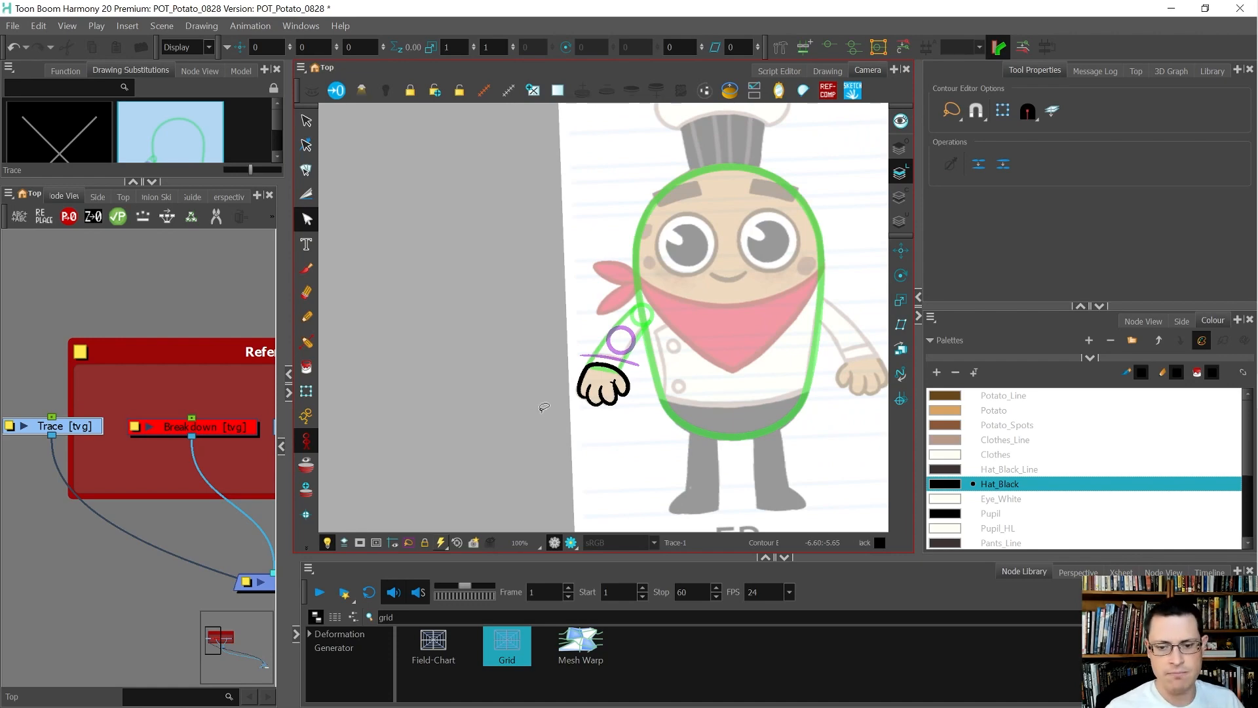
scroll(646, 359, "up", 1)
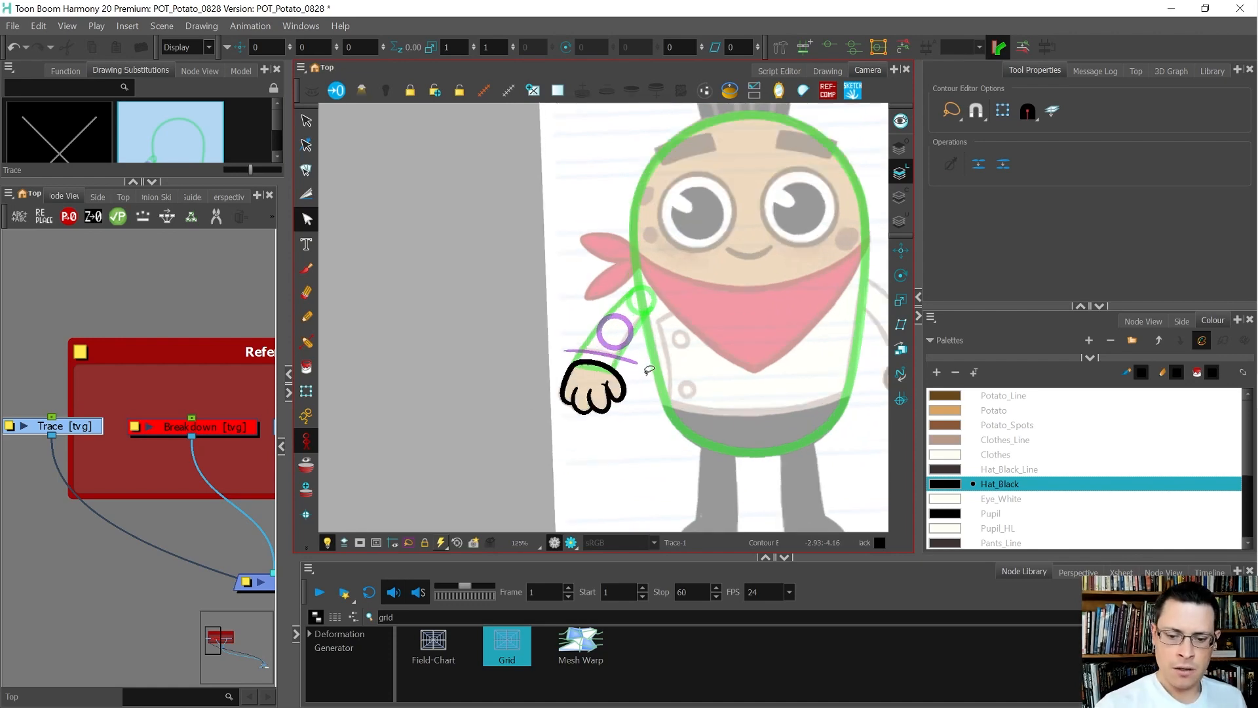
Inspect the maximum and minimum sizes of the merged hand outline's thickness points with the Pencil Editor
scroll(648, 370, "up", 5)
key("alt+x")
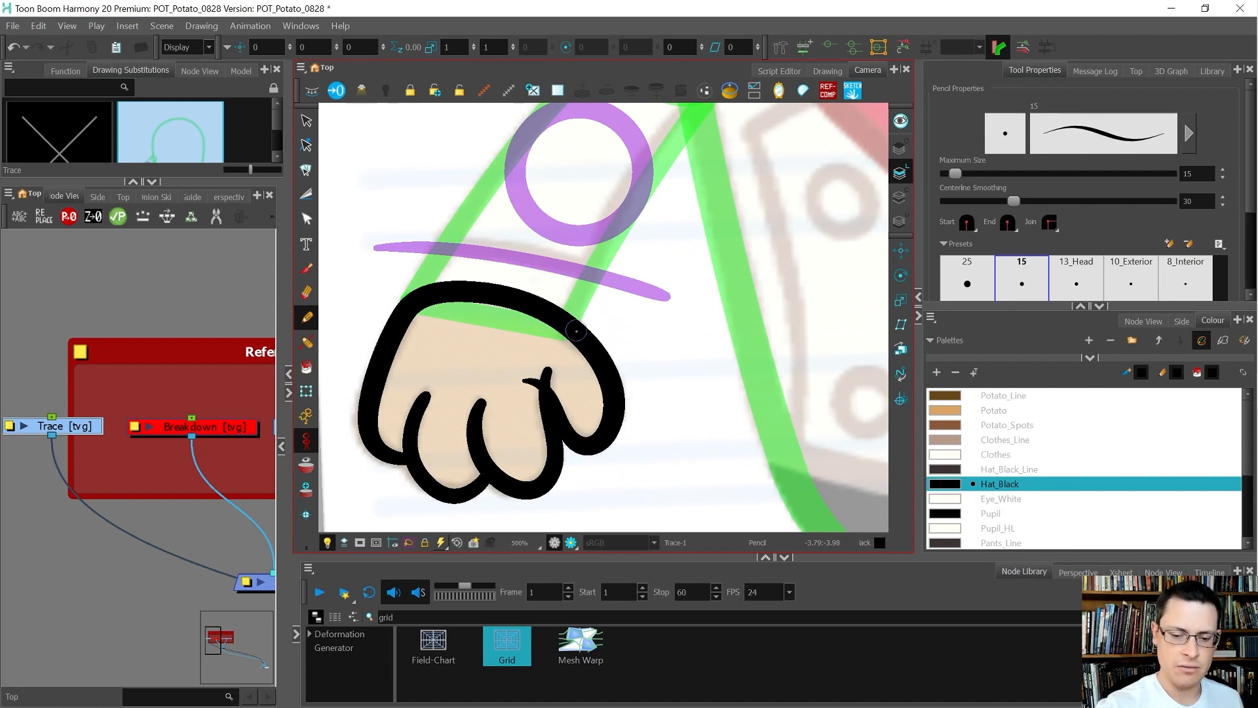
key("alt+s")
left_click(570, 321)
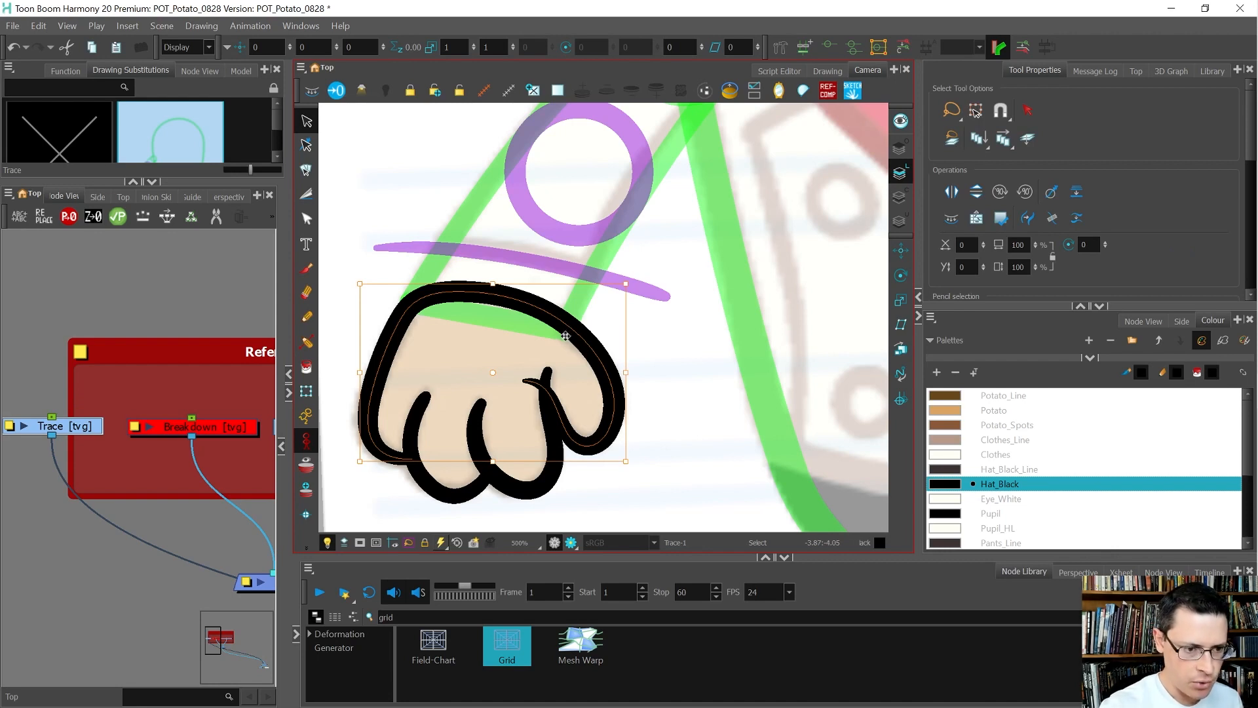
key("alt+shift+q")
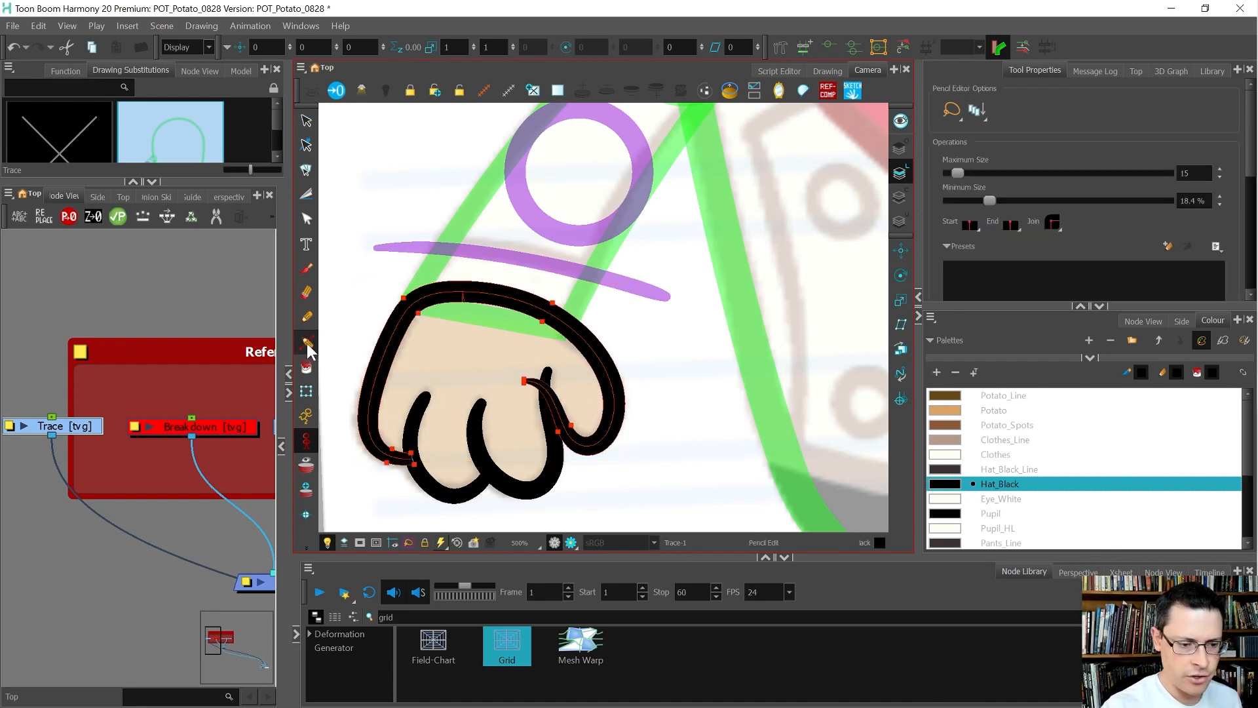
left_click(551, 304)
left_click(1194, 173)
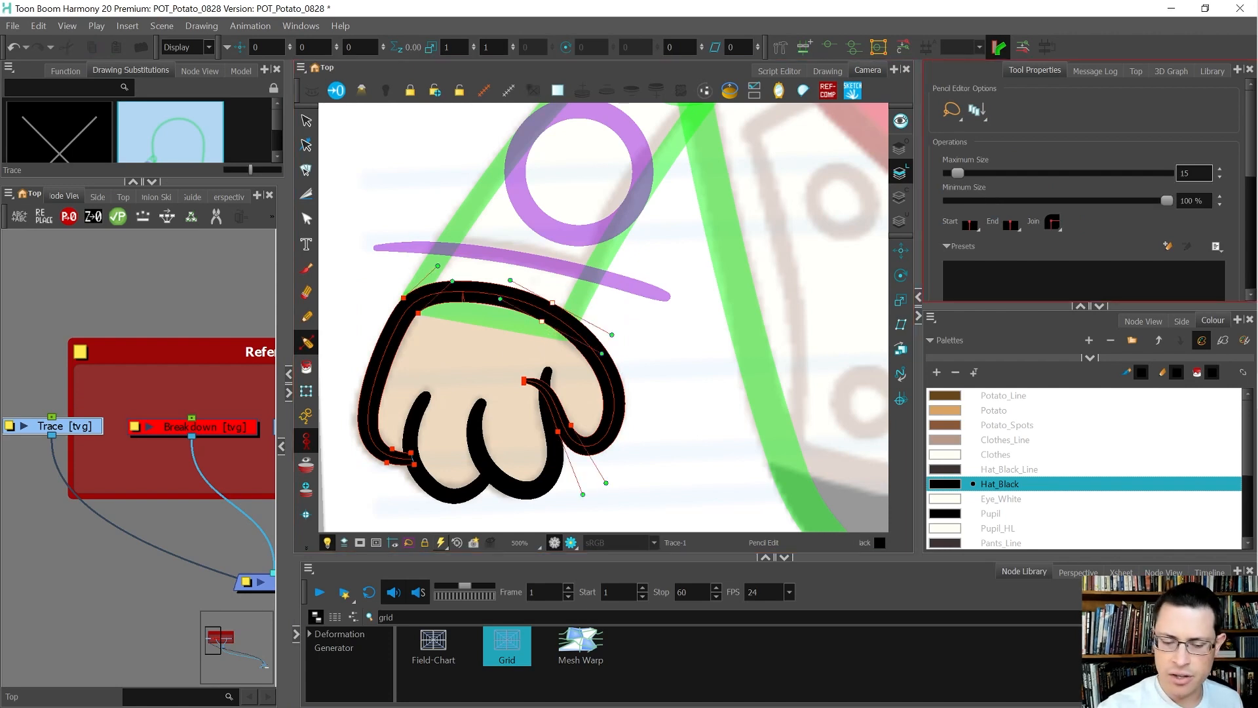
left_click(417, 310)
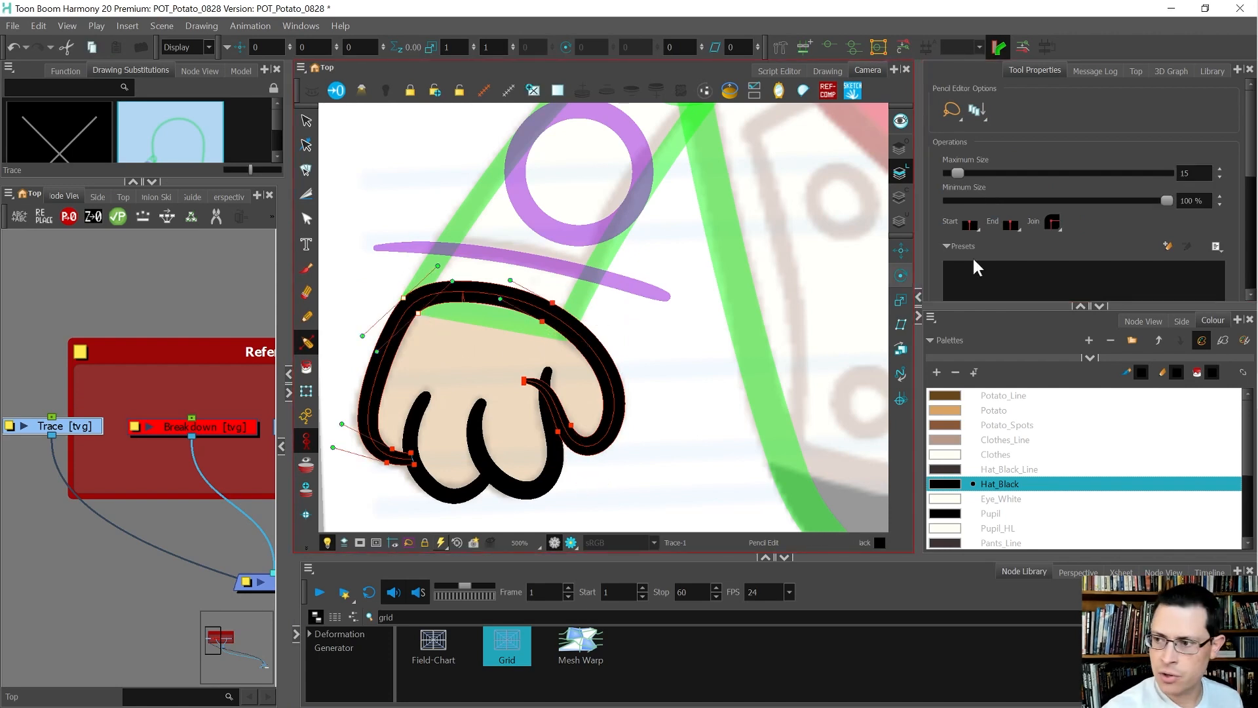
Try thickening the top of the hand outline at its thickness points, and reset their maximum size to 15
left_click_drag(543, 323, 531, 336)
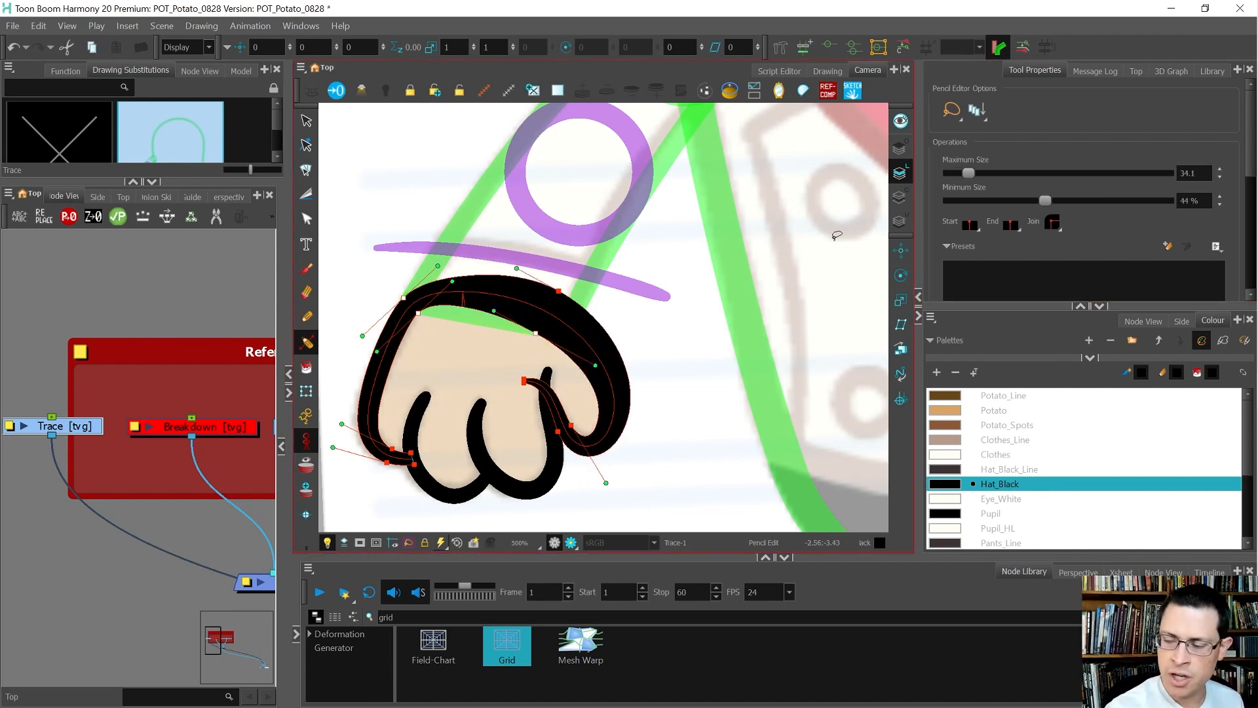
left_click_drag(533, 358, 585, 275)
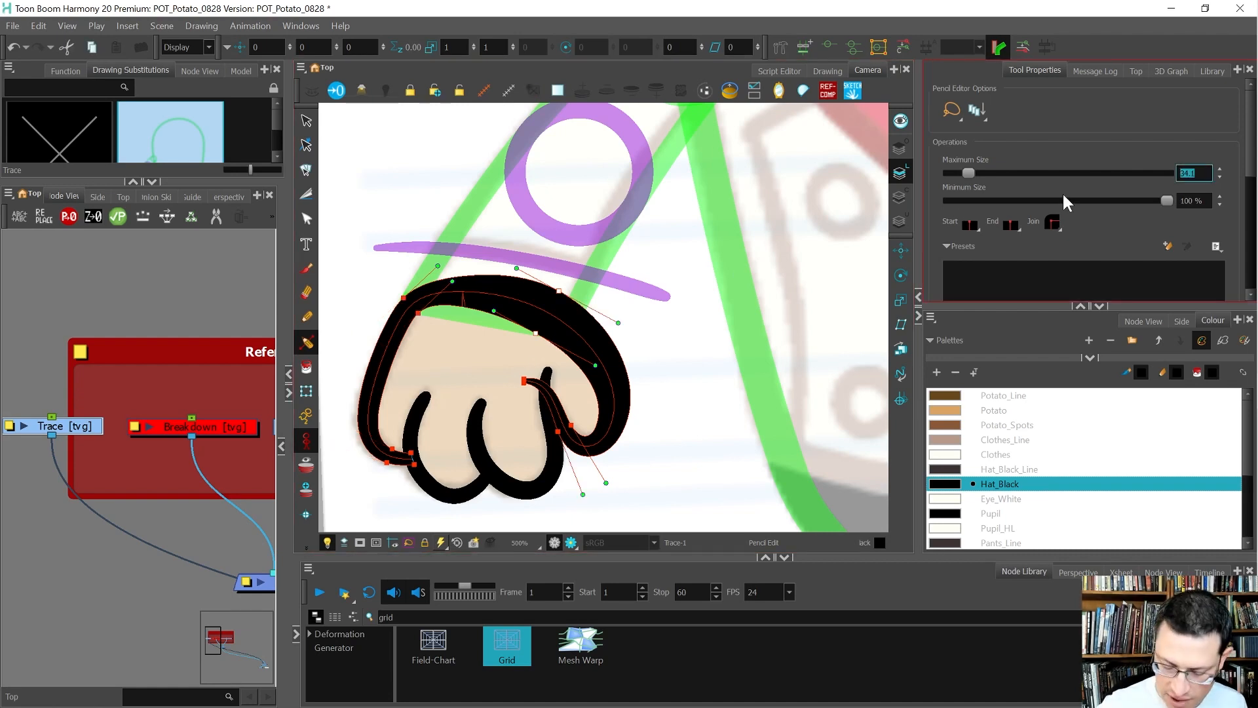
type("15")
key("Return")
Examine the thickness points of the green arm line and the black hand outline
left_click(598, 317)
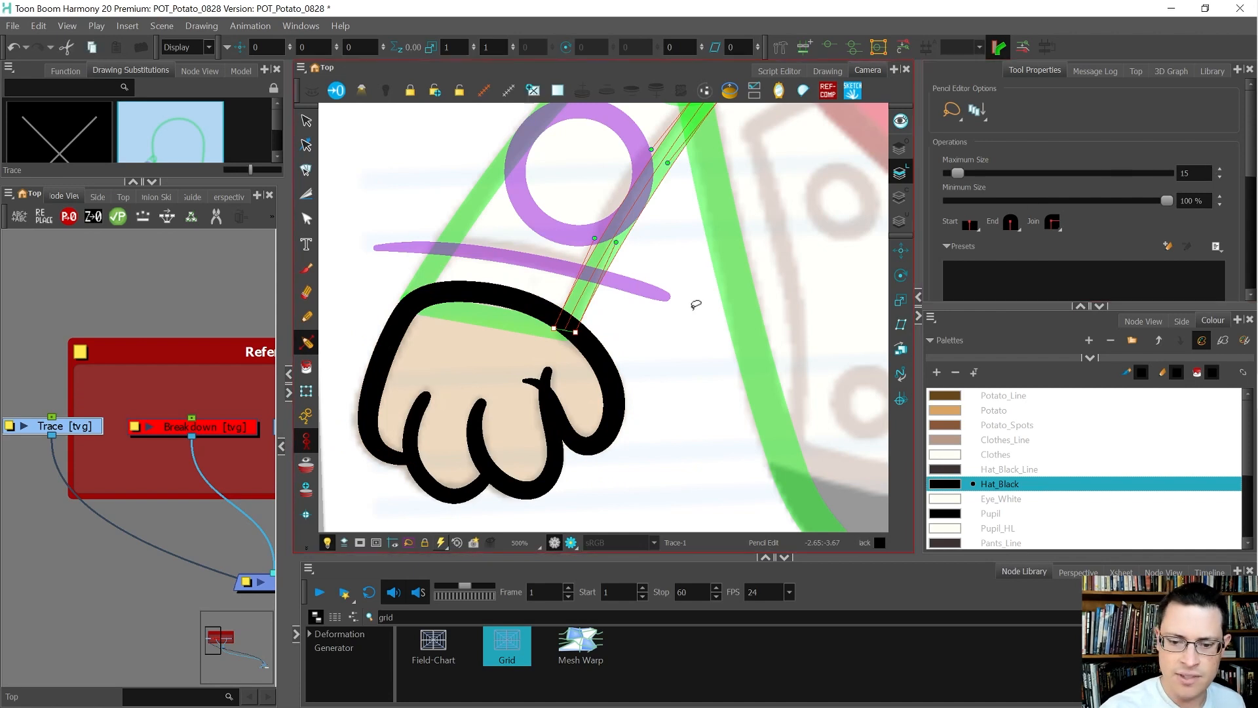
left_click(586, 331)
left_click_drag(578, 275, 543, 340)
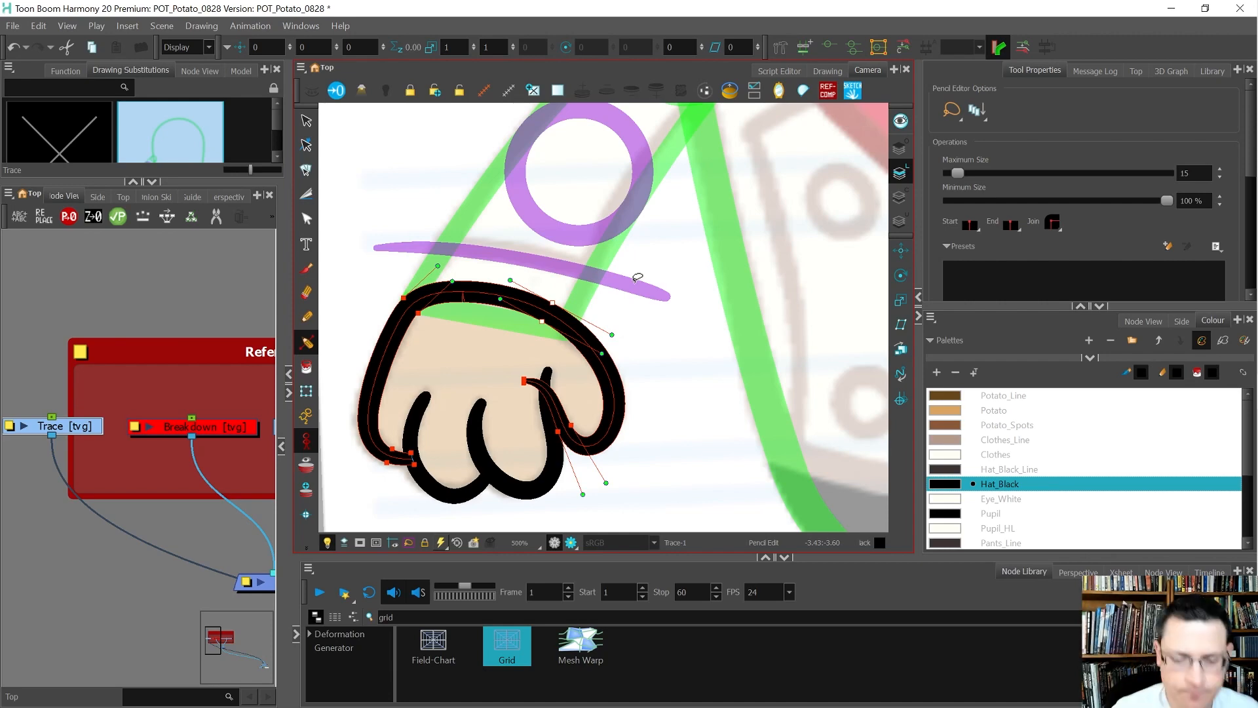
scroll(485, 373, "down", 5)
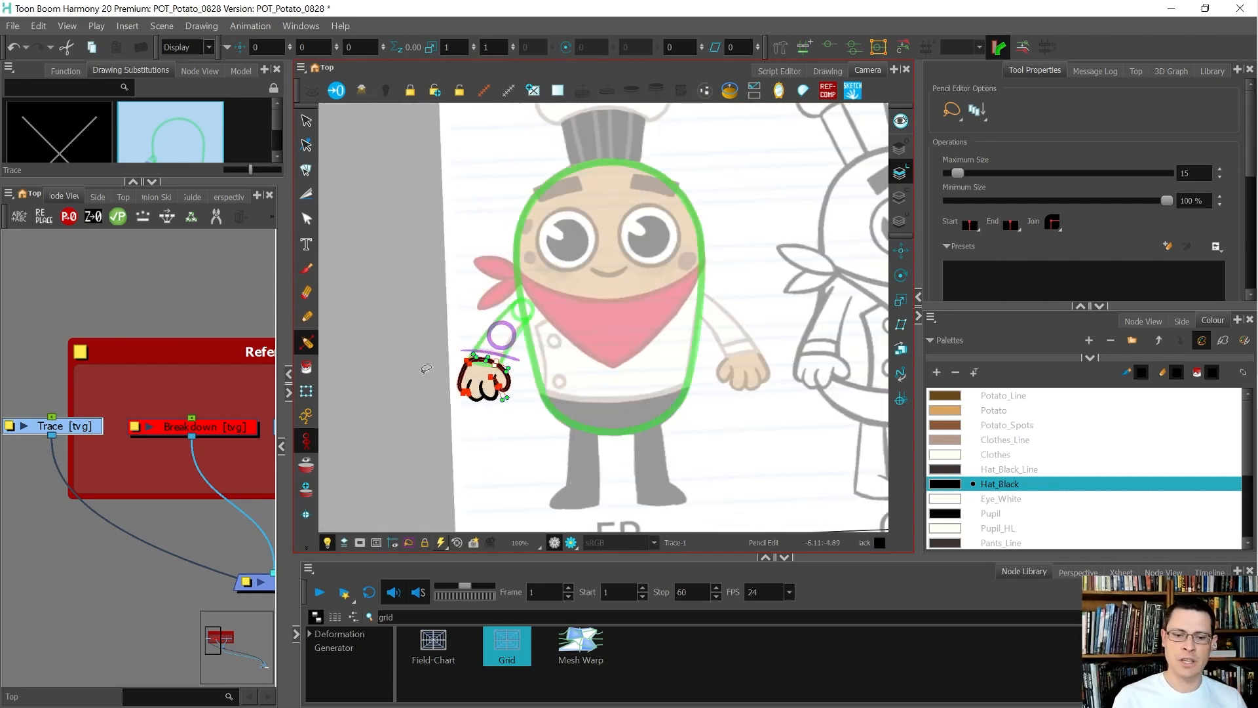
scroll(425, 369, "down", 1)
scroll(560, 368, "up", 6)
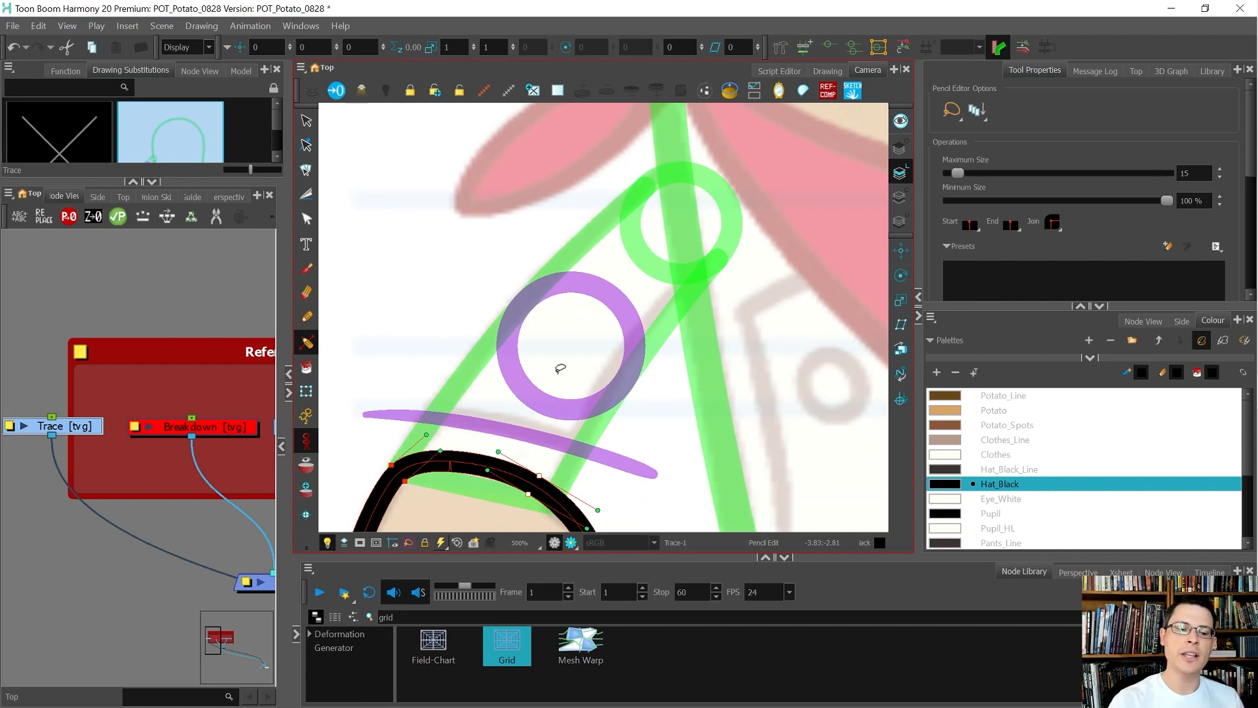
Try a Pencil stroke along the arm from the wrist up to the shoulder, and undo it
key("alt+slash")
mouse_move(403, 473)
left_mouse_down()
mouse_move(551, 271)
mouse_move(775, 161)
left_mouse_up()
key("ctrl+z")
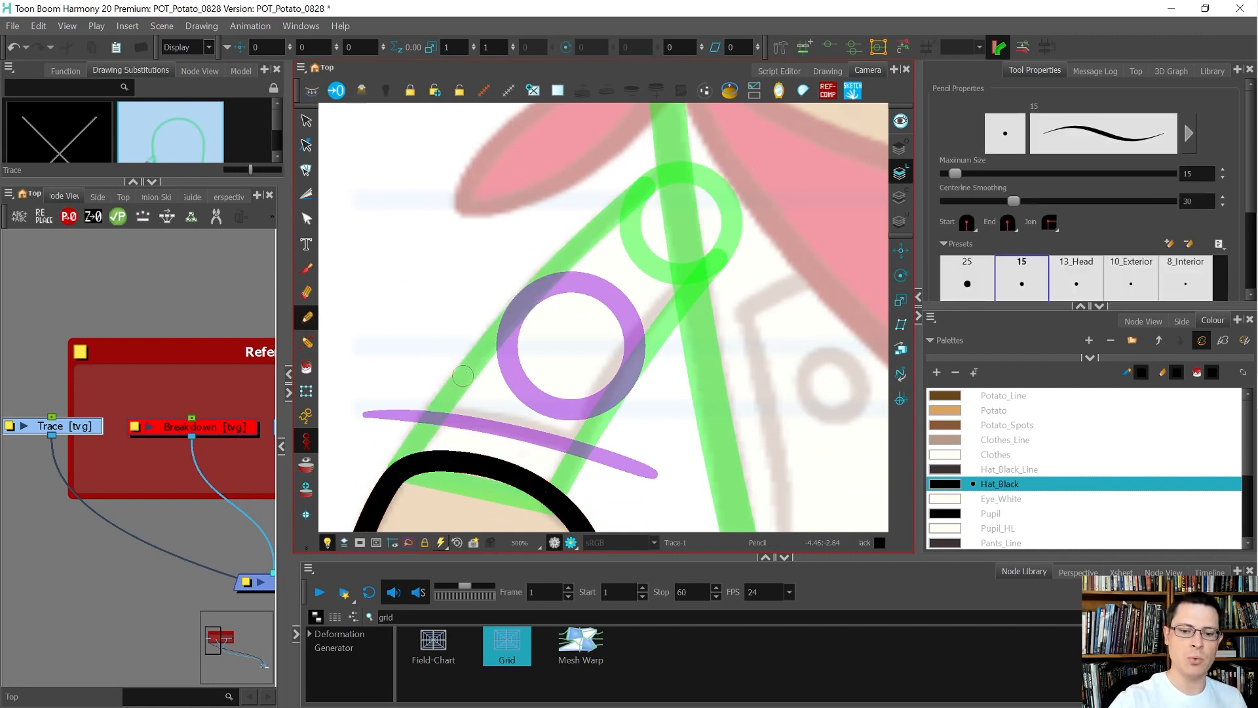
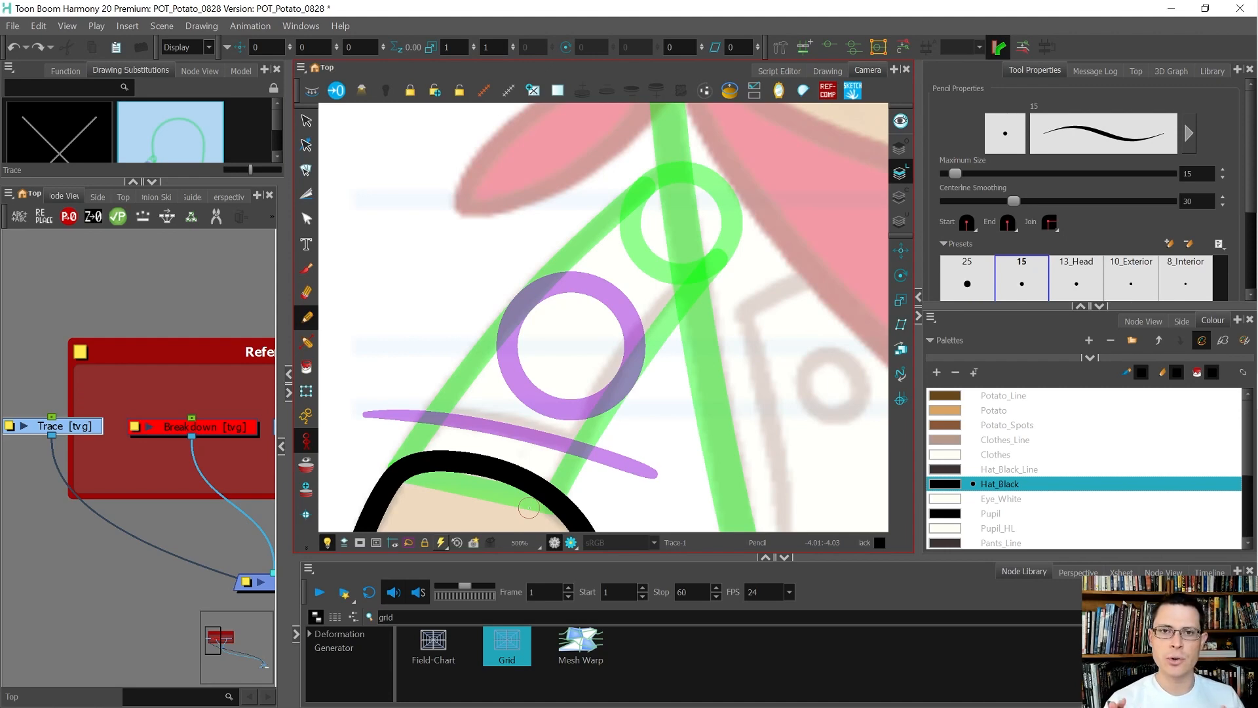
scroll(529, 507, "down", 6)
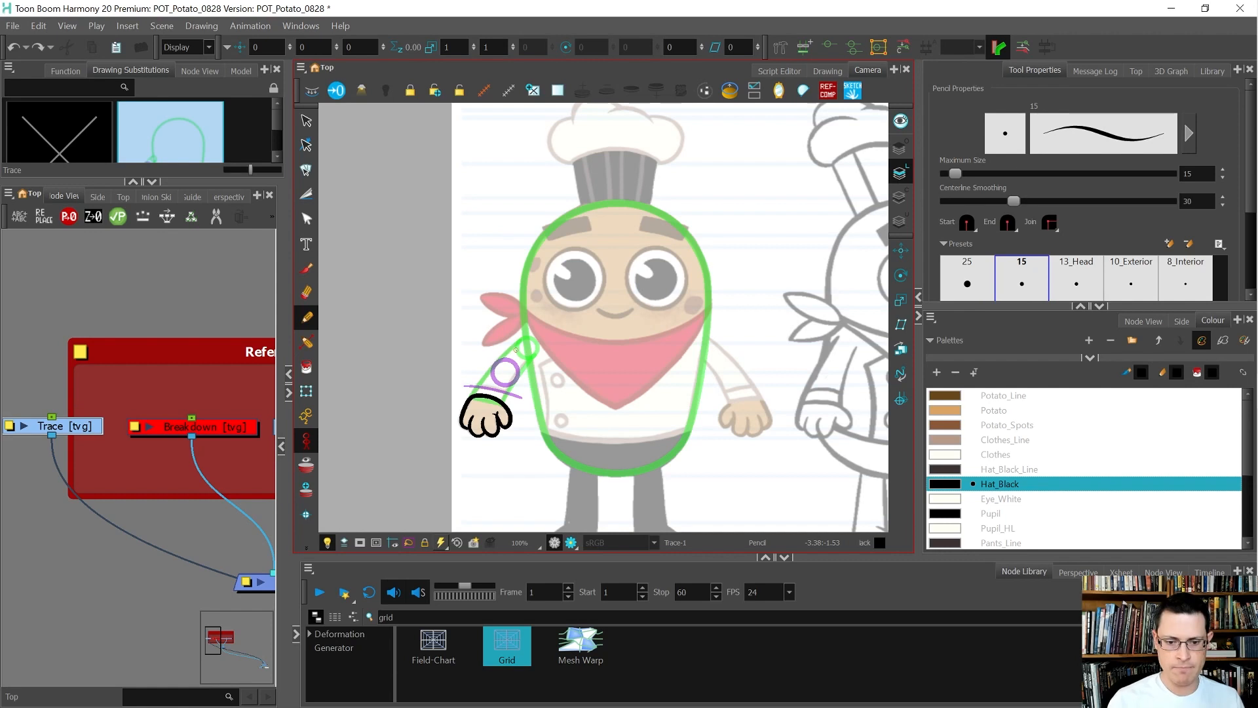
Delete the pencil presets 13_Head, 10_Exterior, 8_Interior and 3.5_Fine
scroll(505, 373, "up", 2)
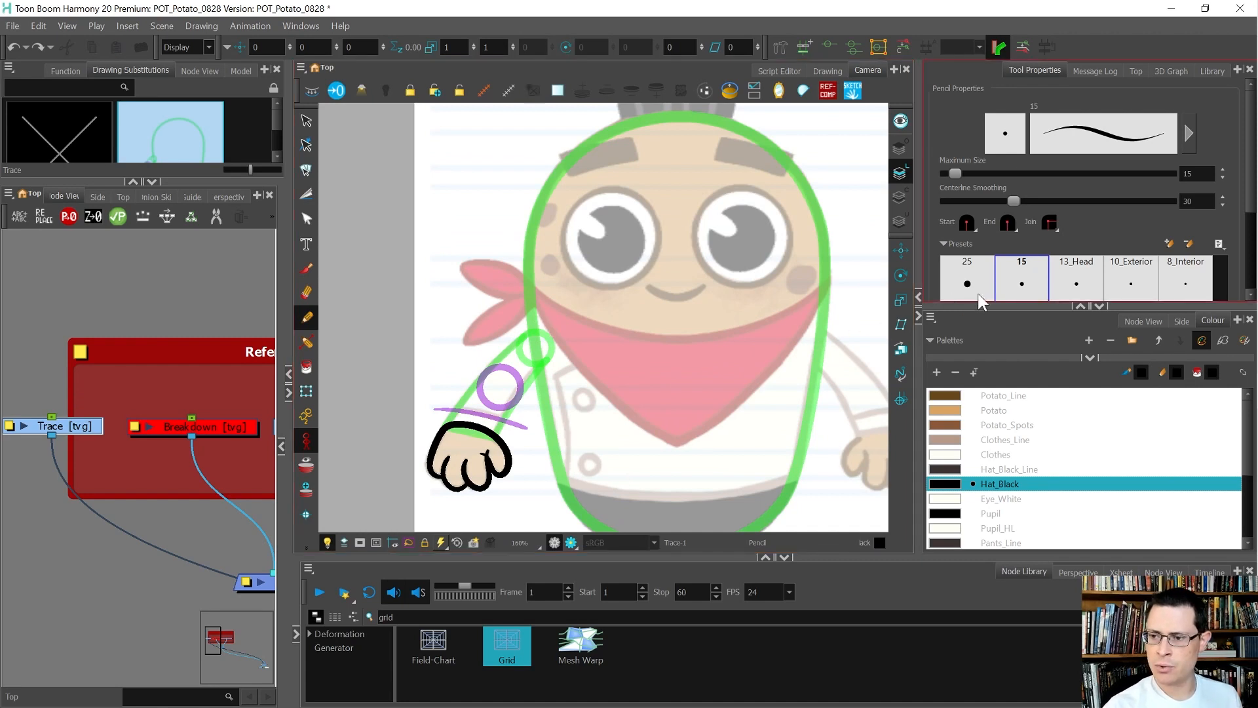
left_click_drag(990, 345, 990, 348)
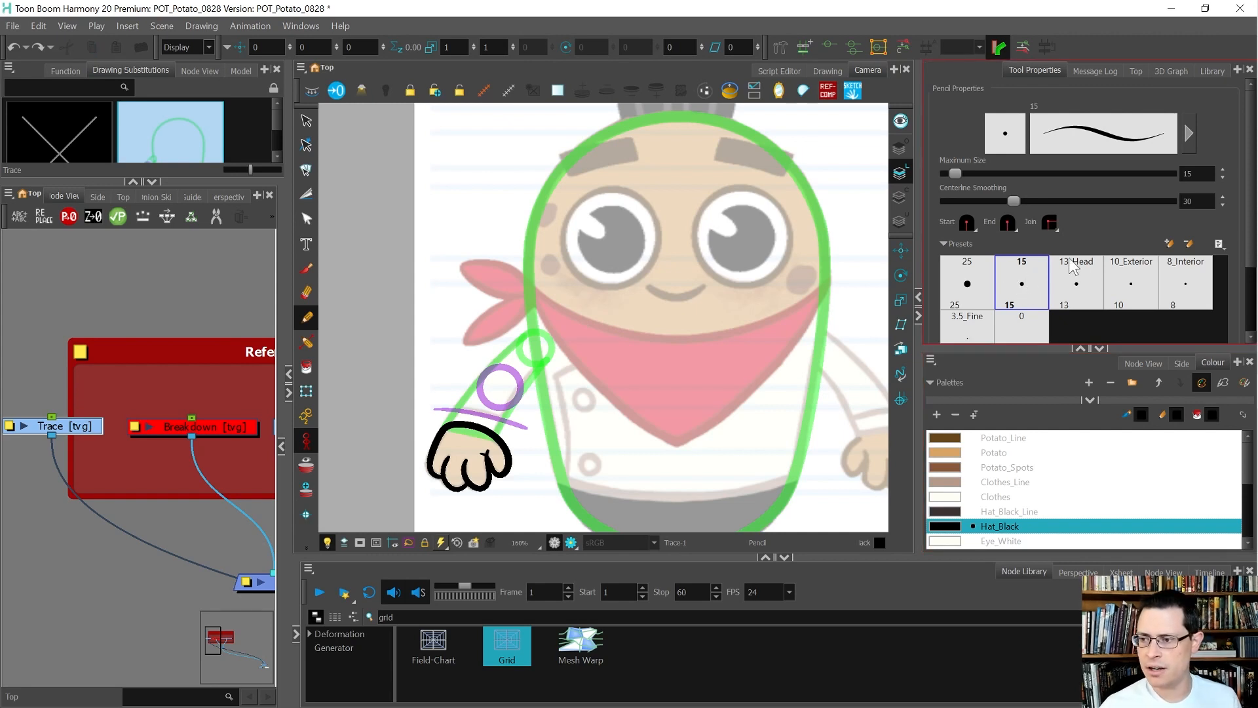
left_click(1088, 291)
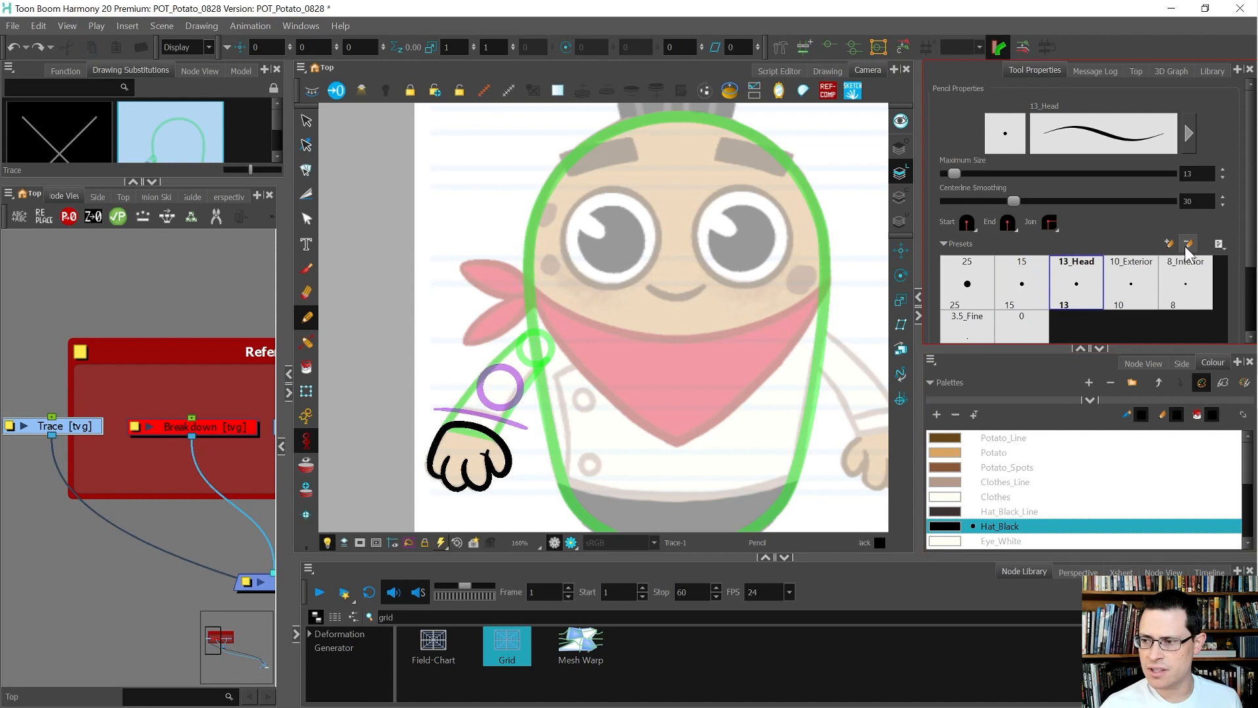
left_click(1185, 246)
left_click(1185, 246)
left_click(1185, 247)
left_click(1186, 246)
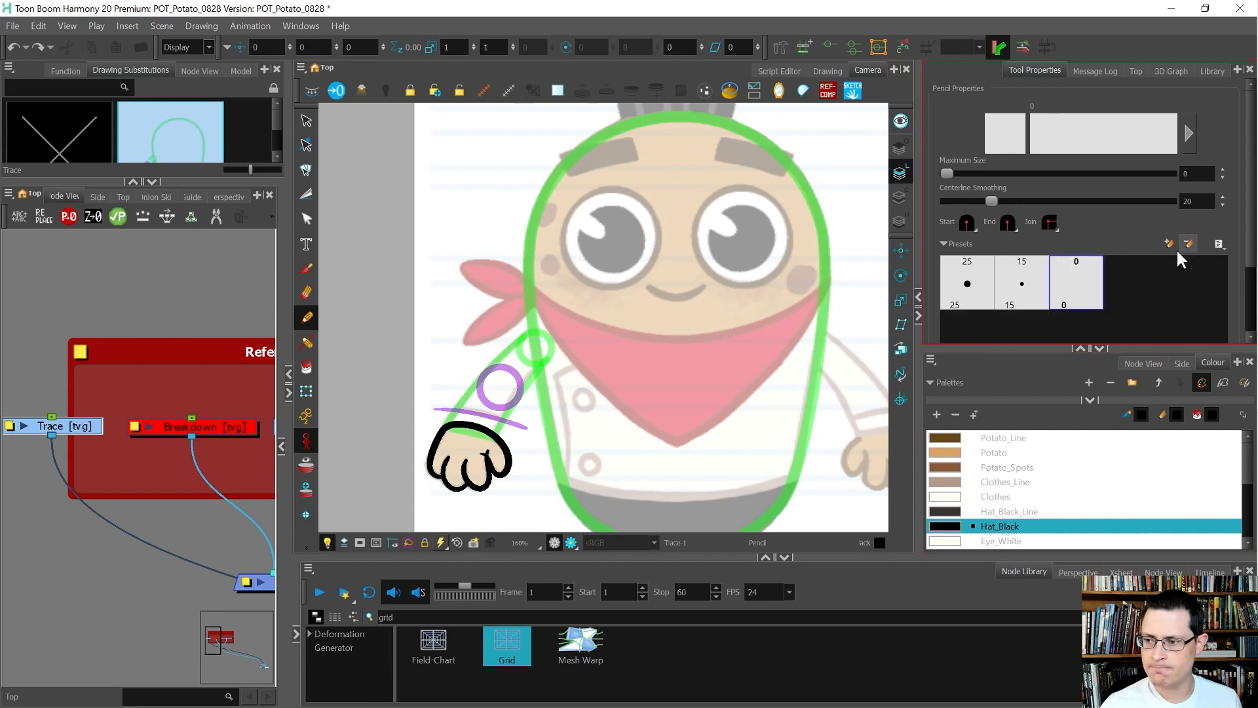
Set the 15 pencil preset's minimum size to 100% and save it as a new preset named 15
left_click(1027, 286)
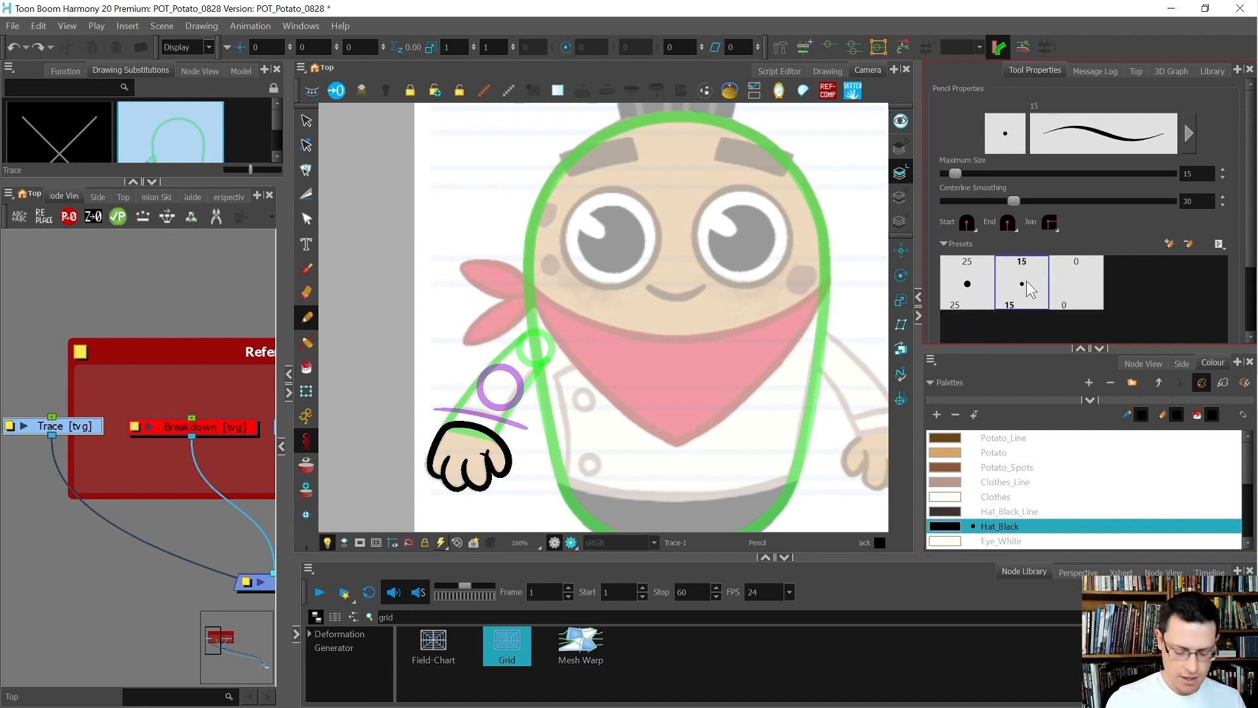
left_click(1187, 134)
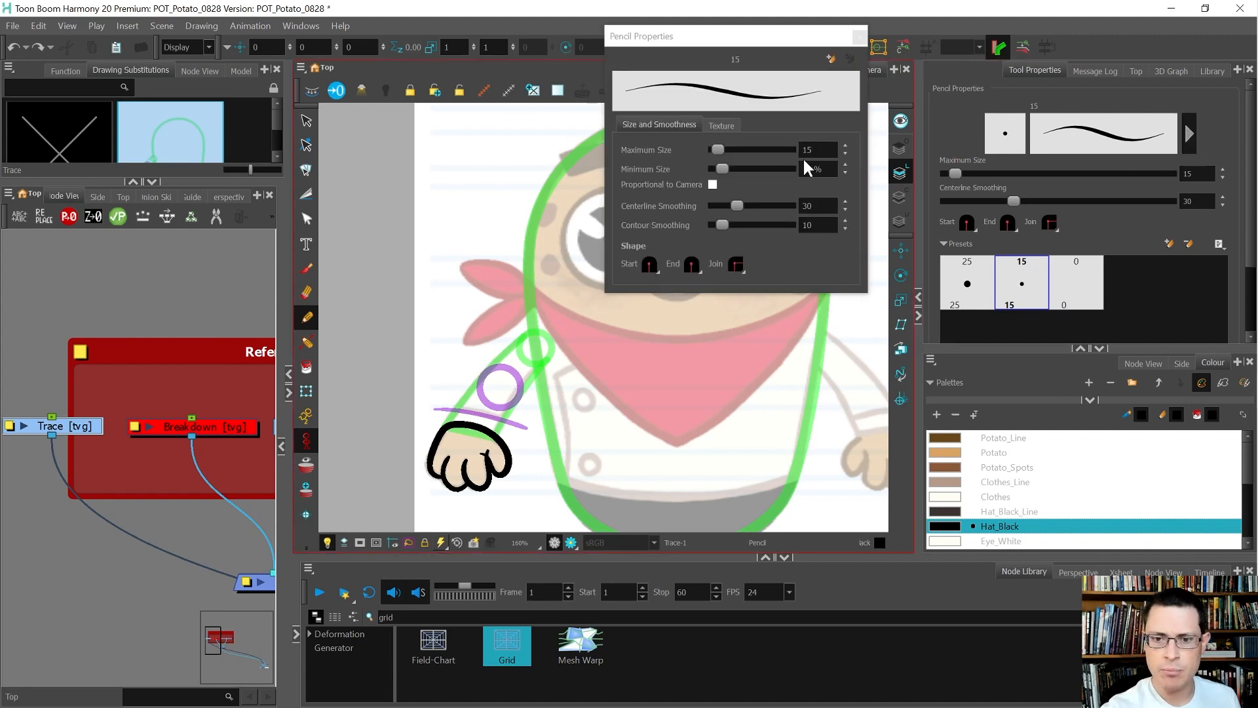
type("100")
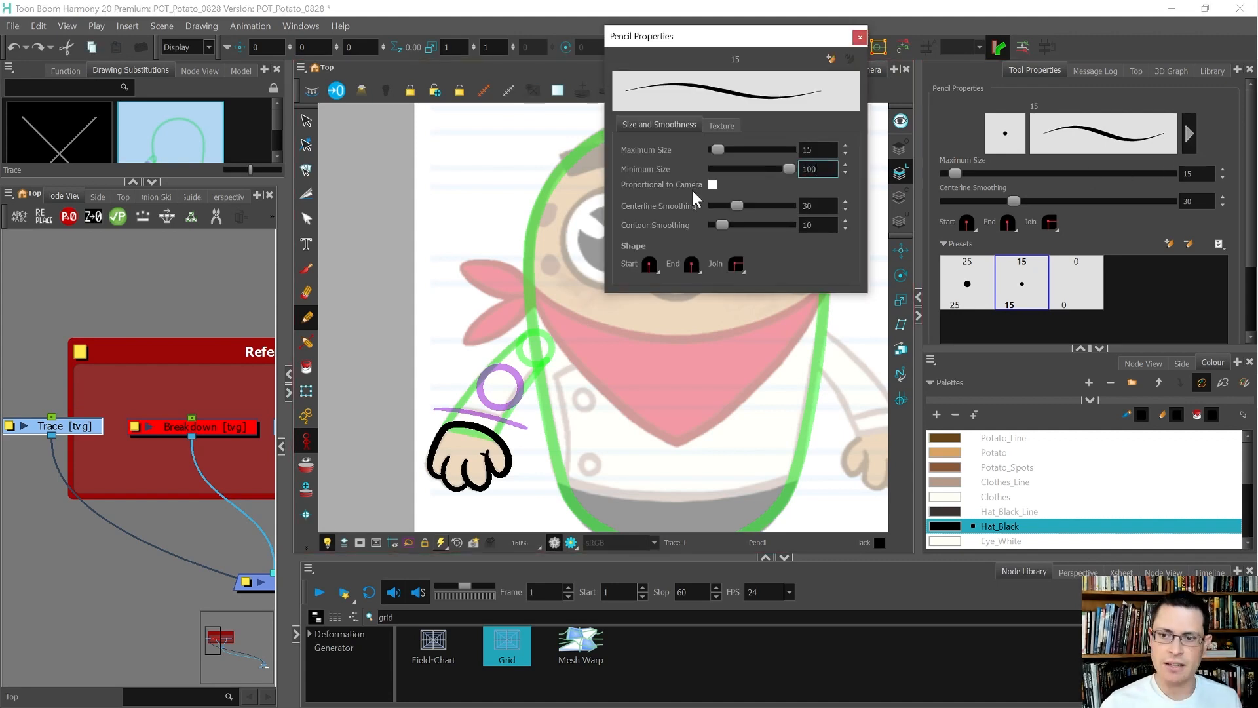
key("Return")
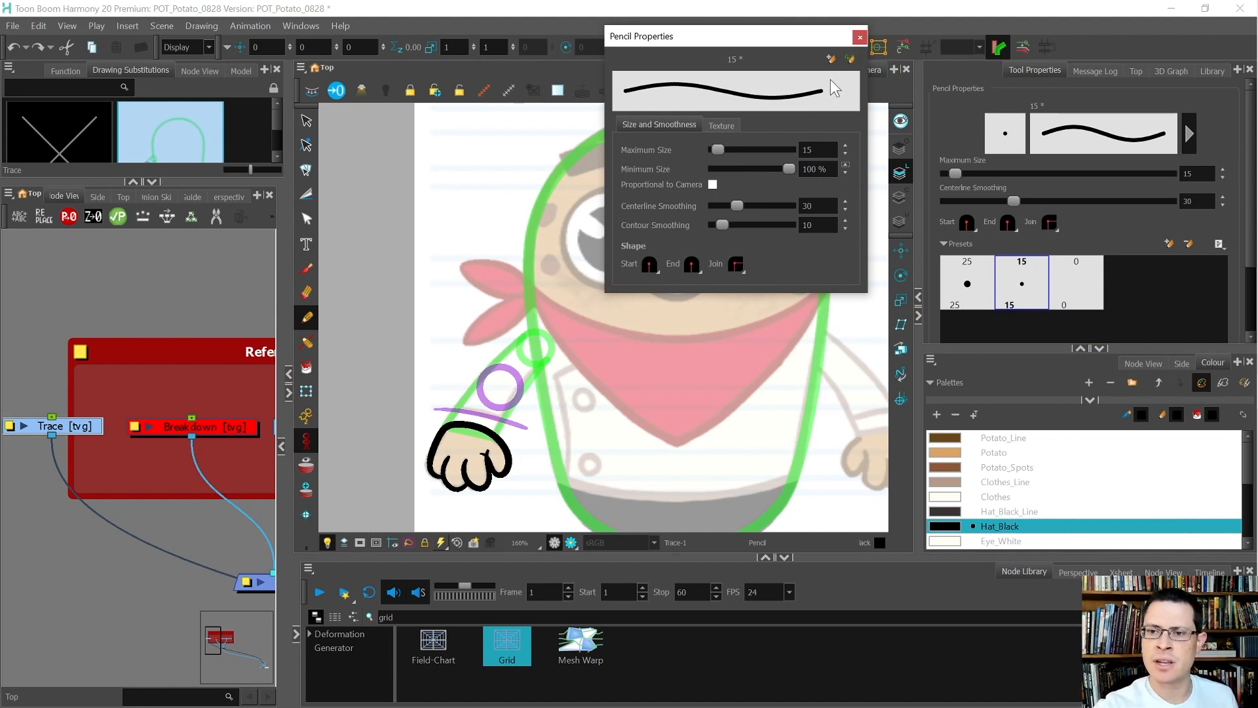
left_click(829, 58)
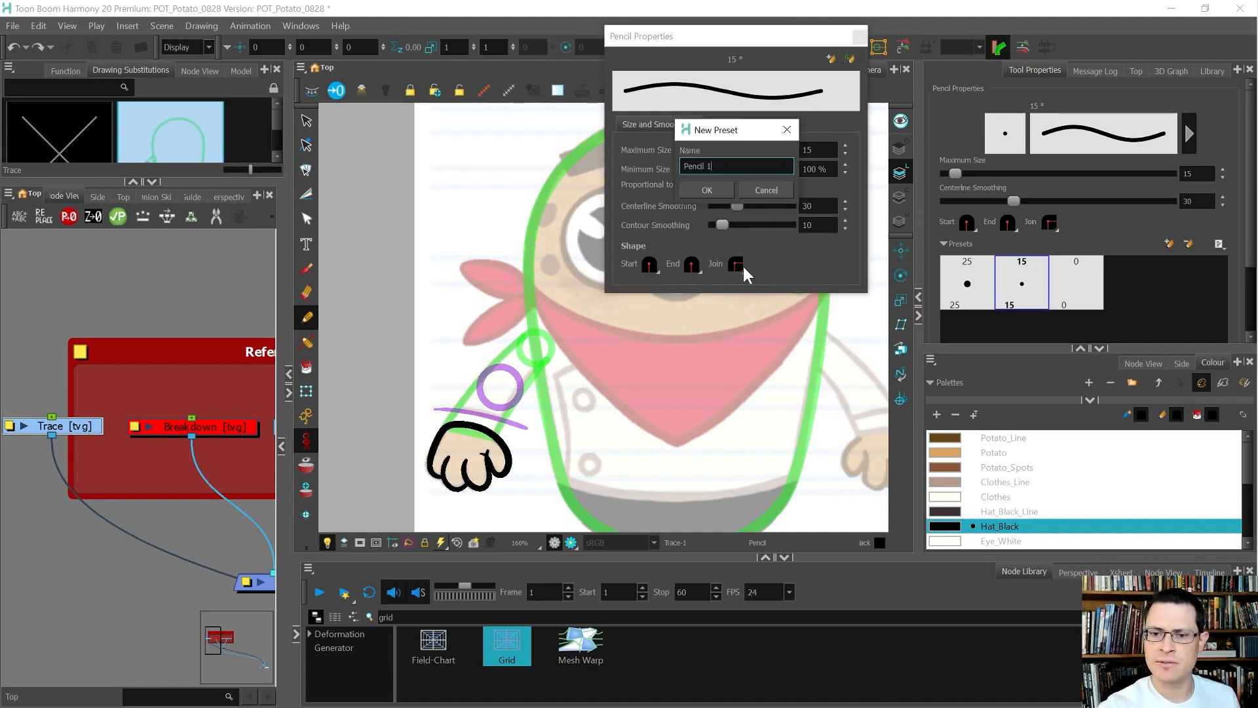
type("15")
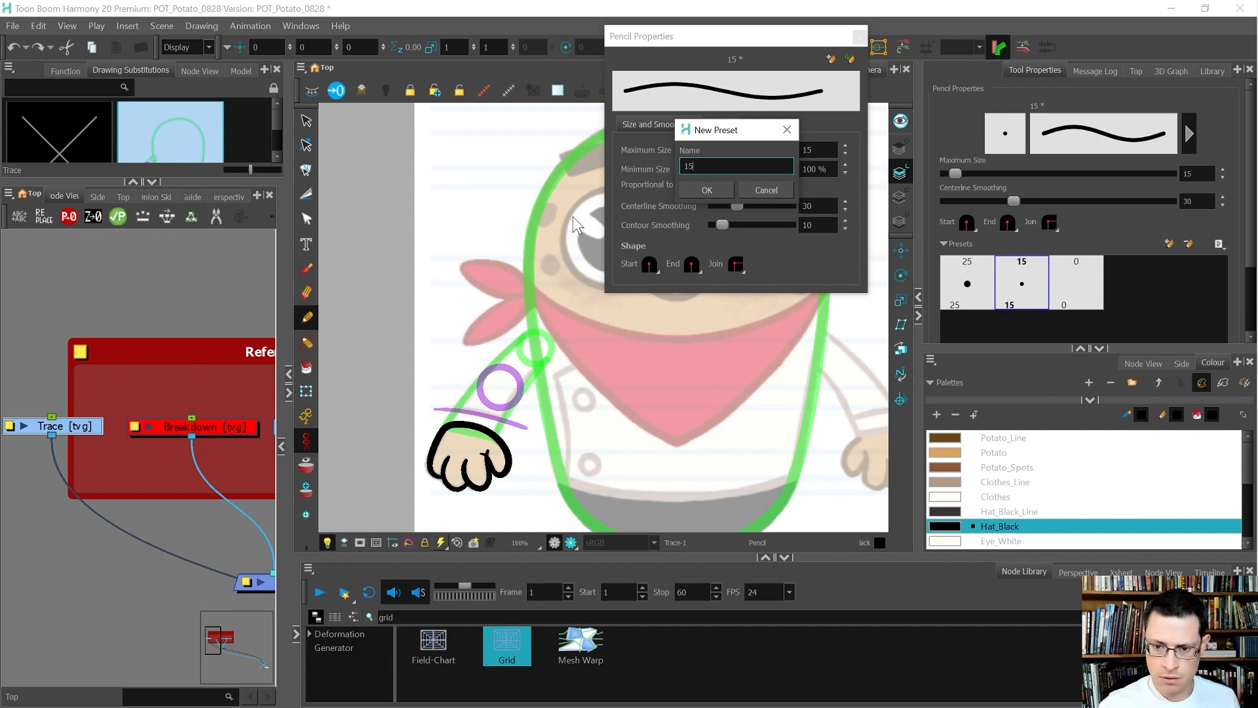
left_click(706, 189)
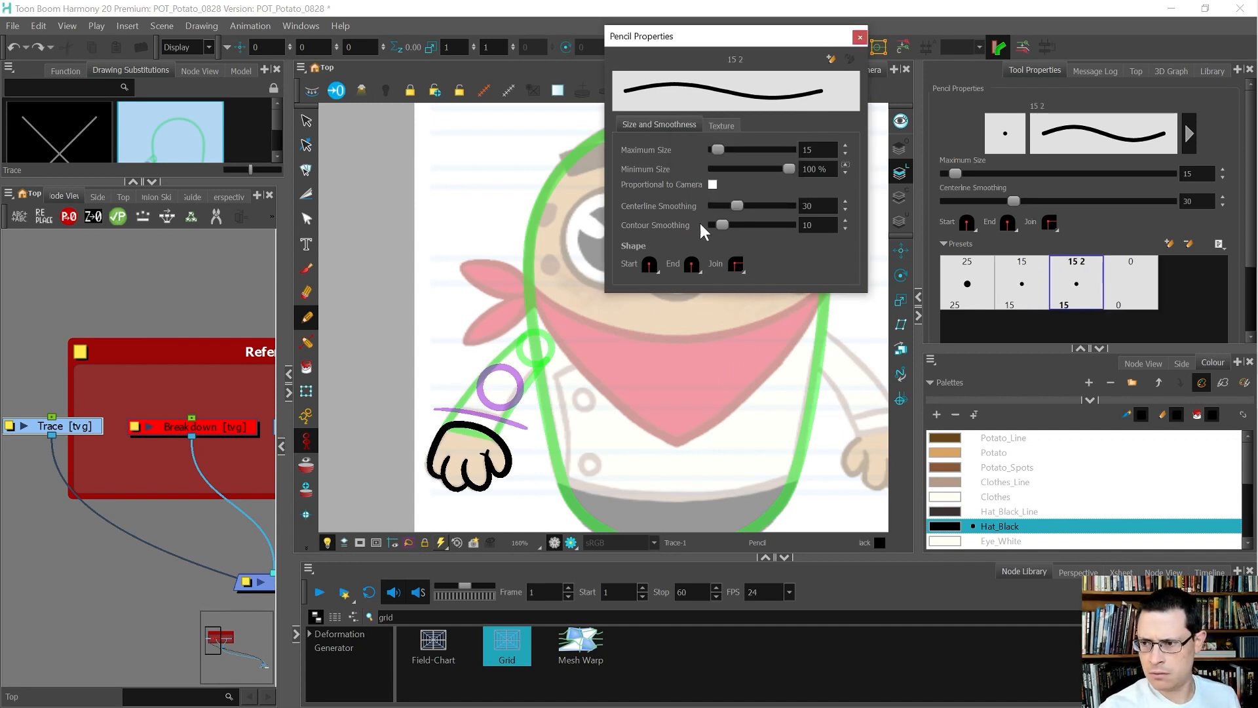
Rename the original size-15 pencil preset with the tapering stroke as 15p
left_click(1028, 299)
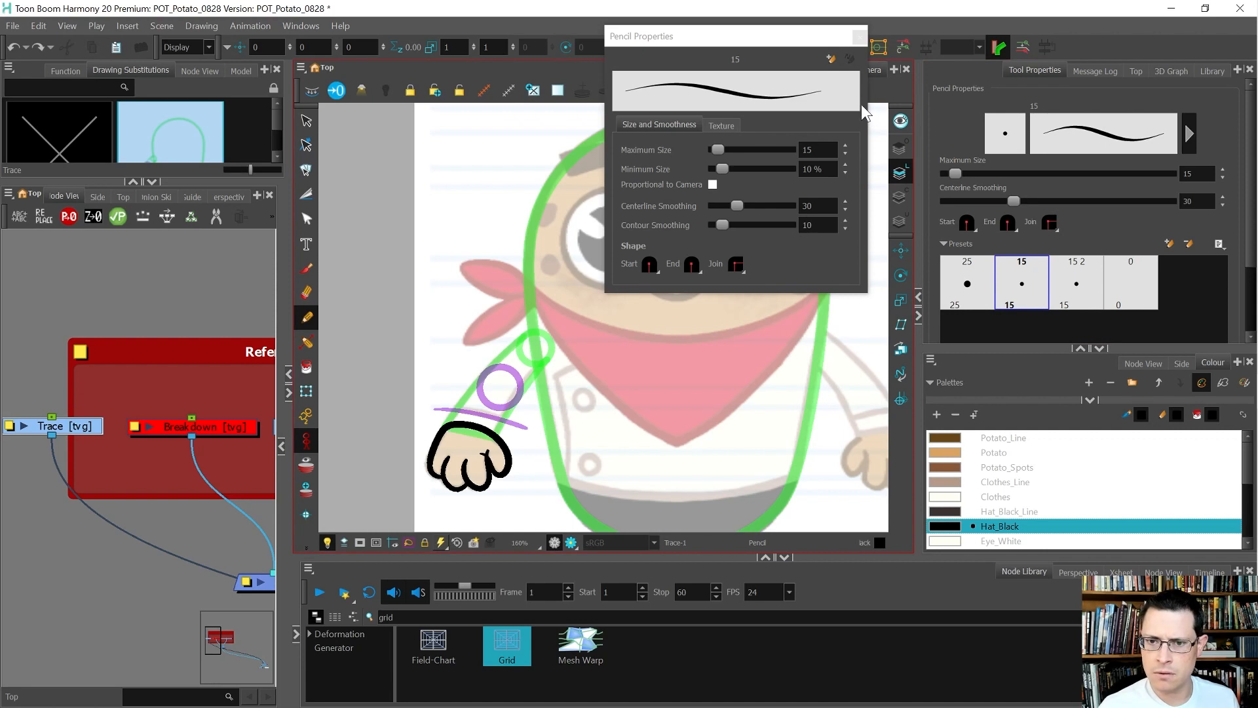
left_click(859, 36)
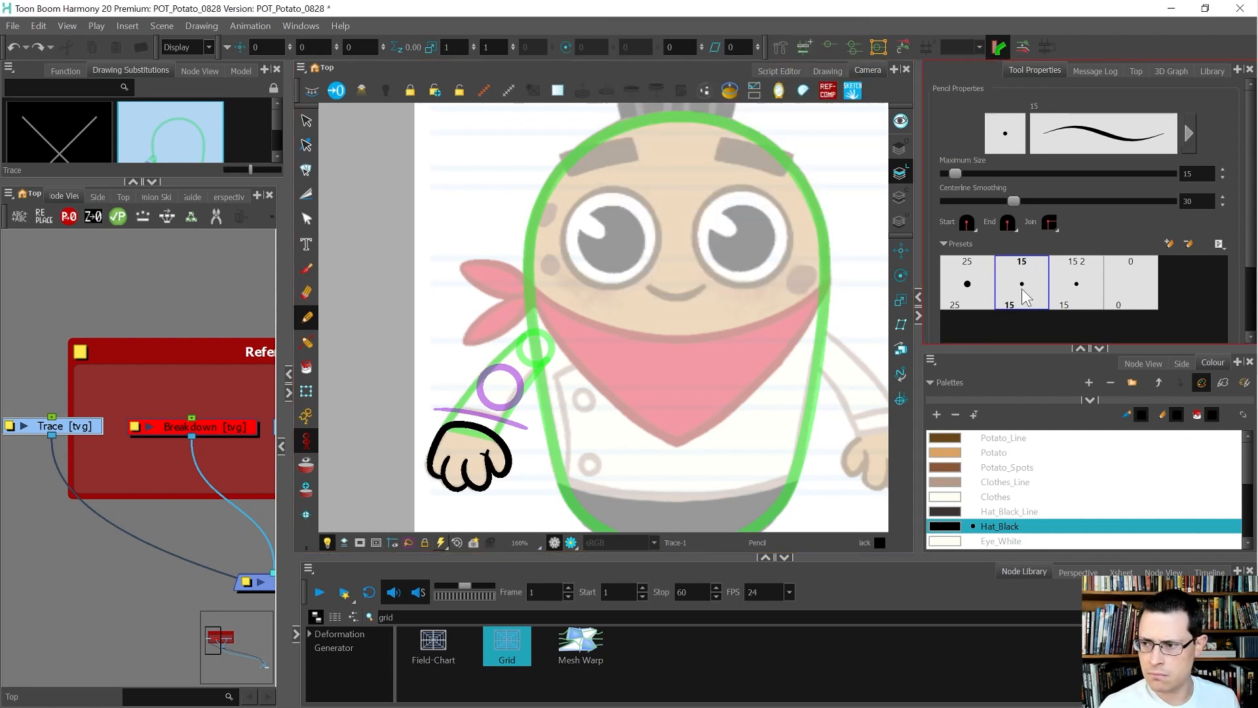
left_click(1219, 243)
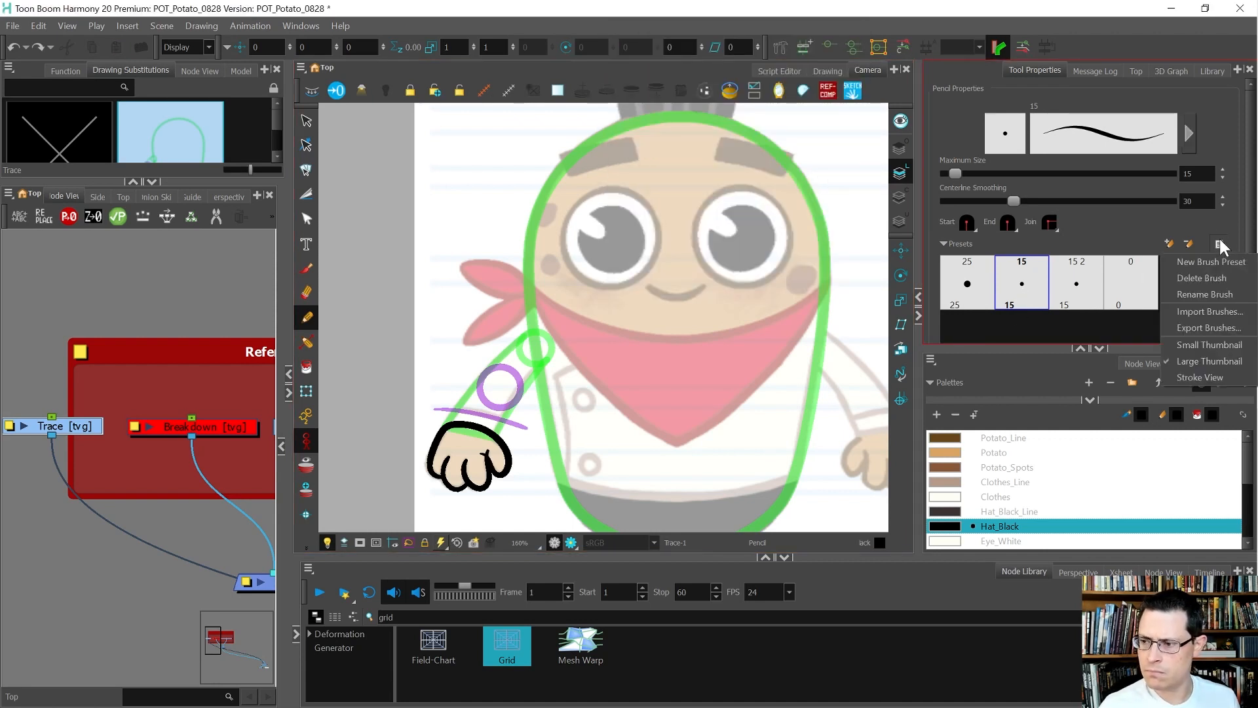
left_click(1215, 294)
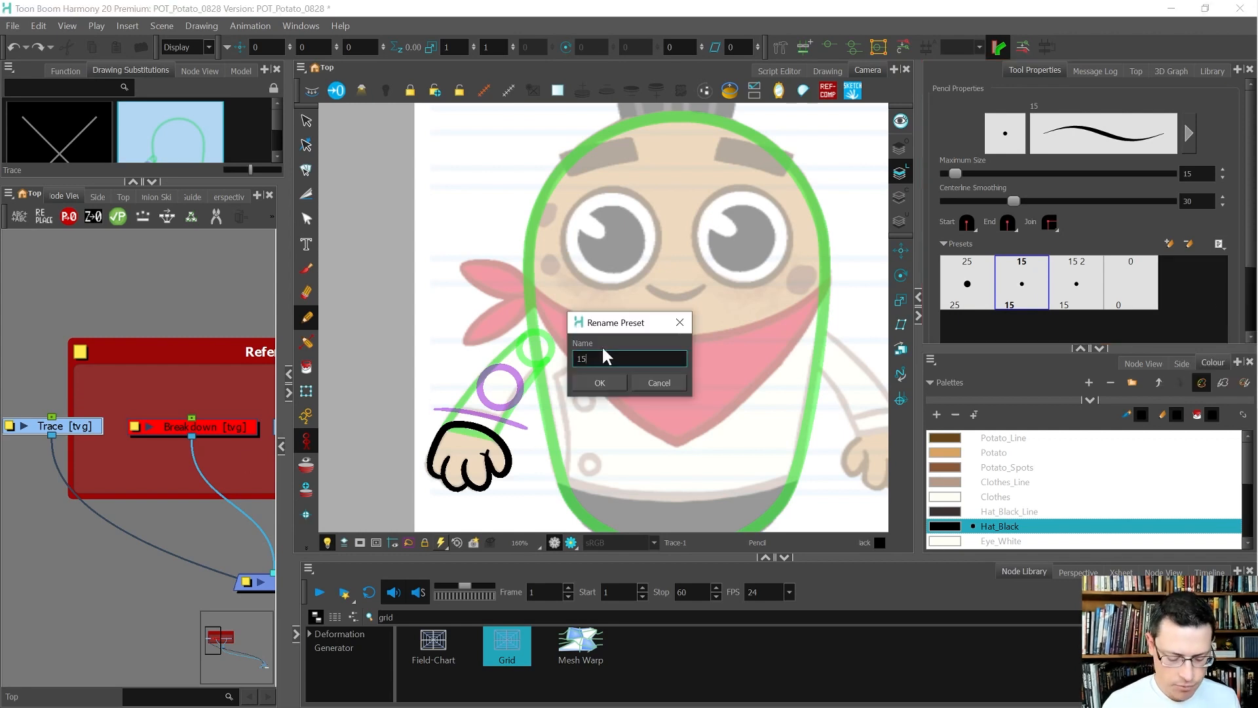
type("p")
left_click(599, 383)
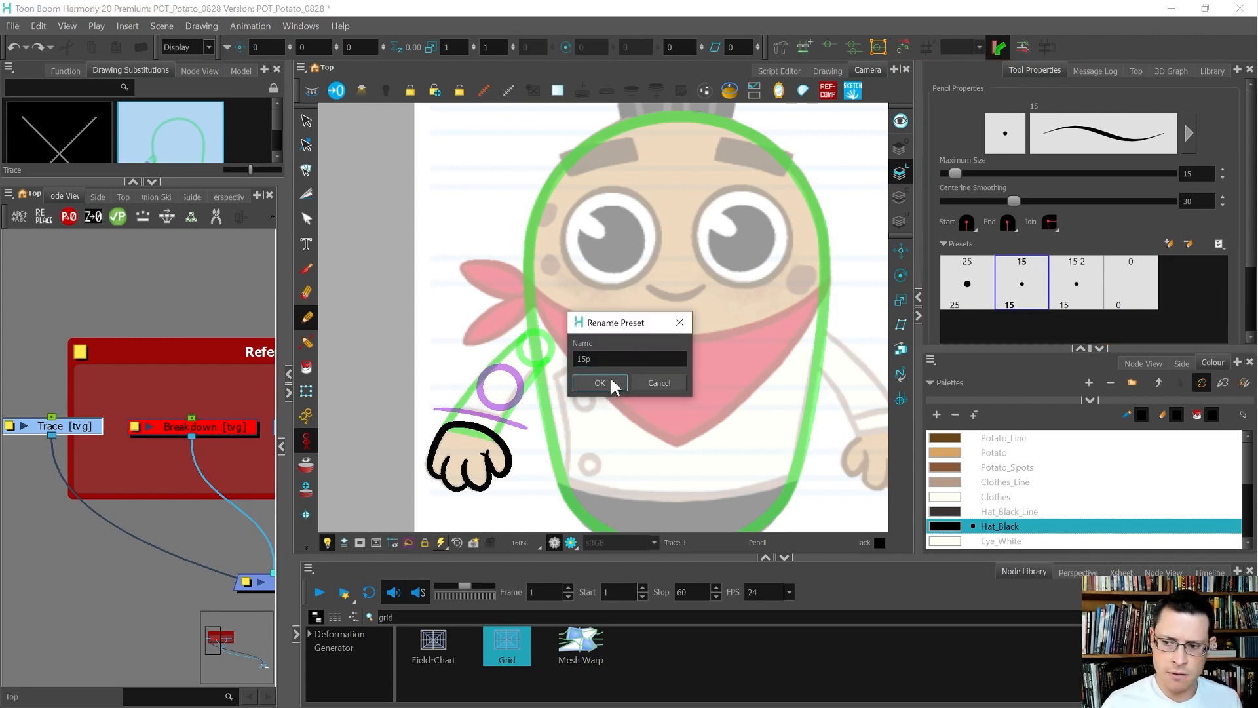
Rename the even-thickness pencil preset 15 2 as 15
left_click(1092, 294)
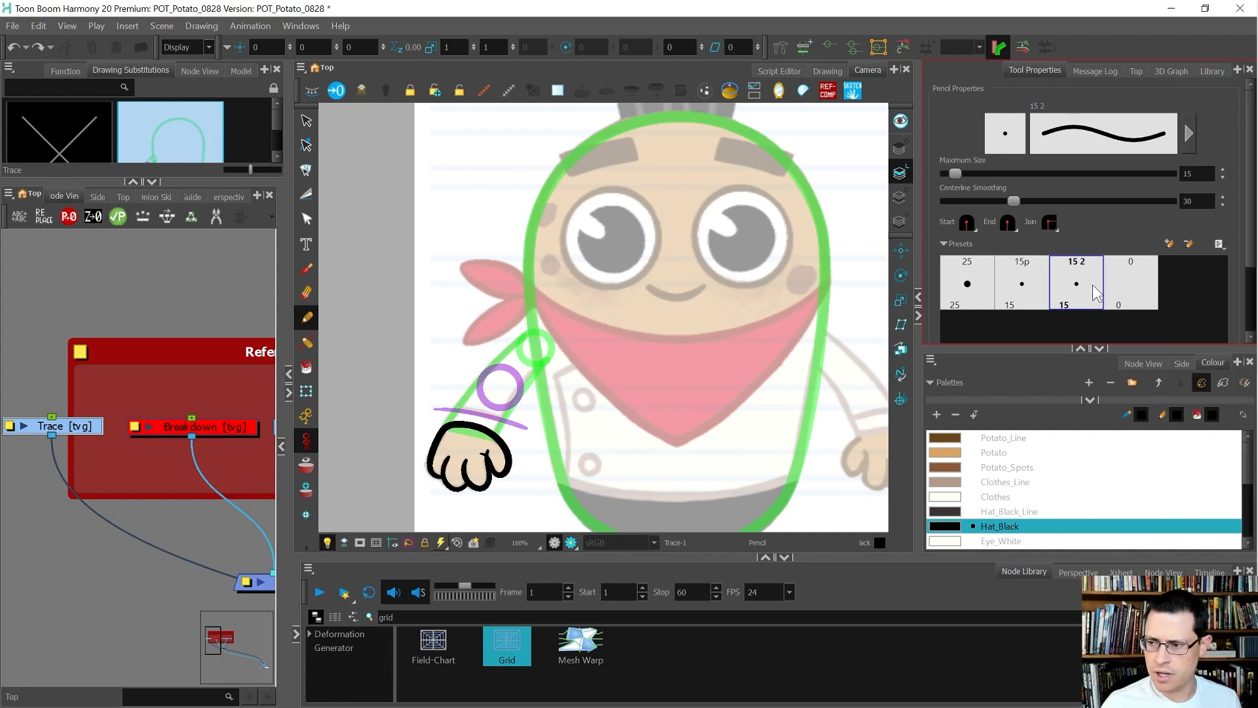
left_click(1219, 245)
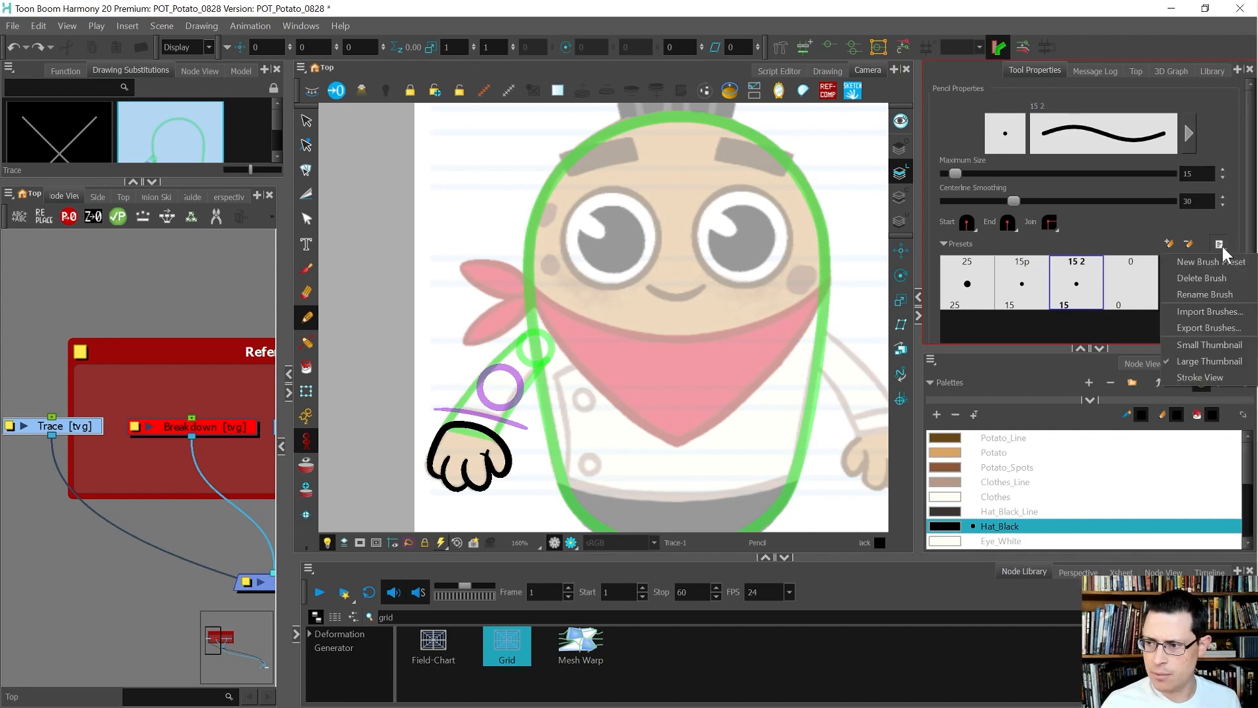
left_click(1217, 293)
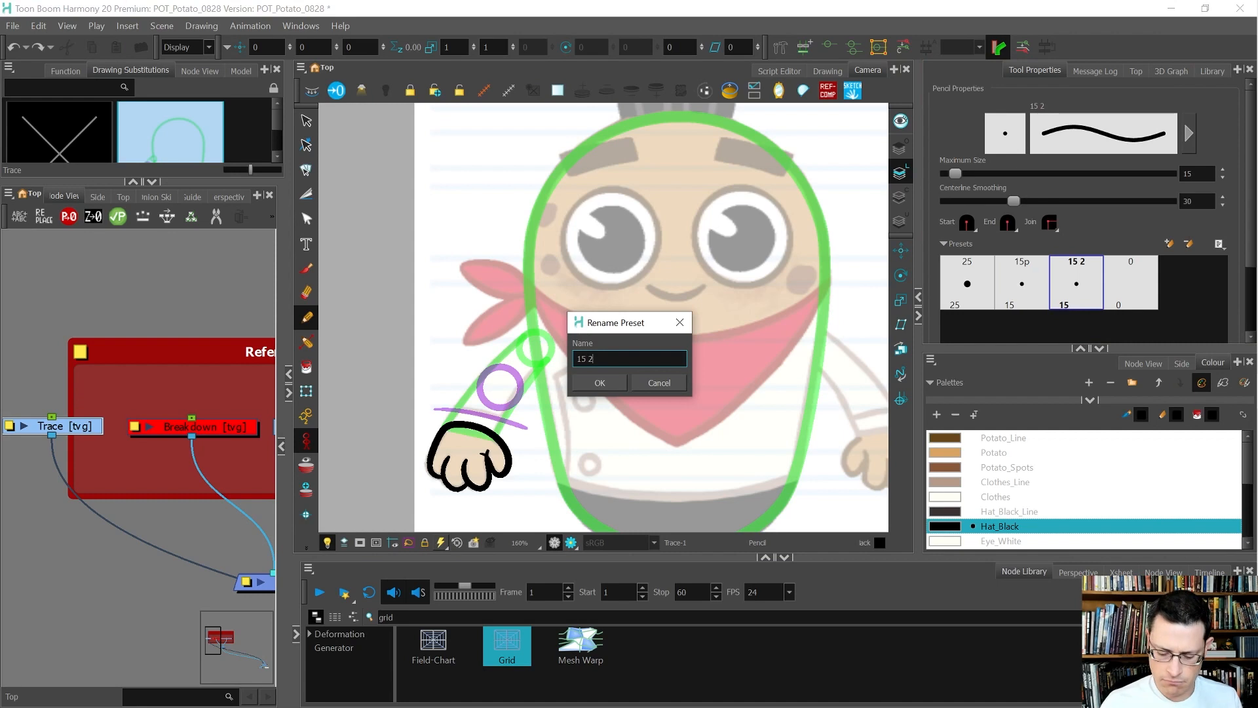
left_click(599, 382)
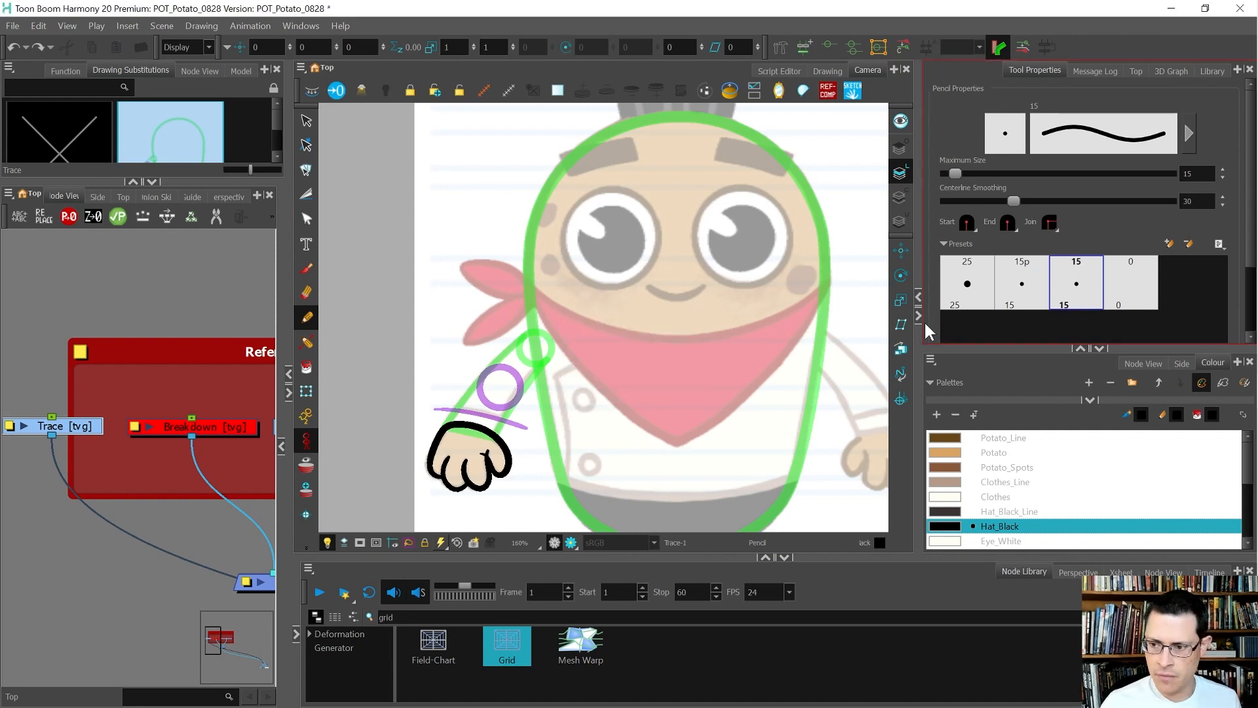
Rename the tapering size-25 pencil preset as 25p
left_click(958, 306)
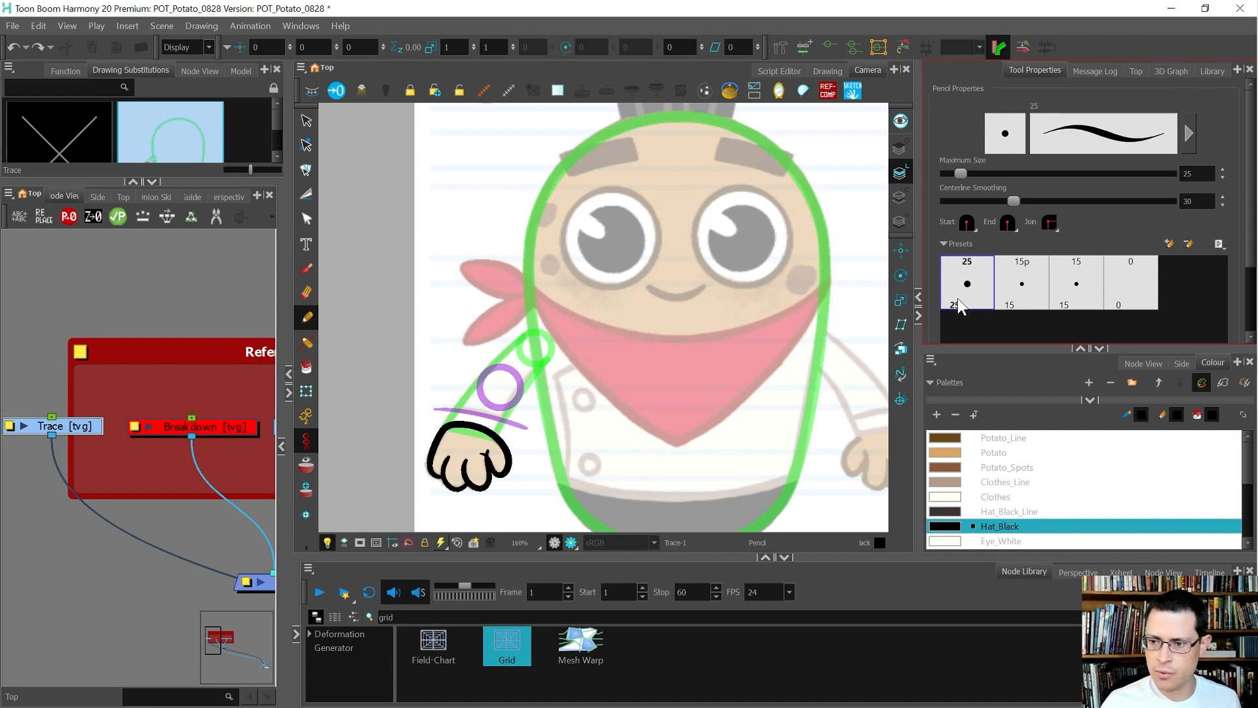
left_click(1218, 244)
left_click(1205, 295)
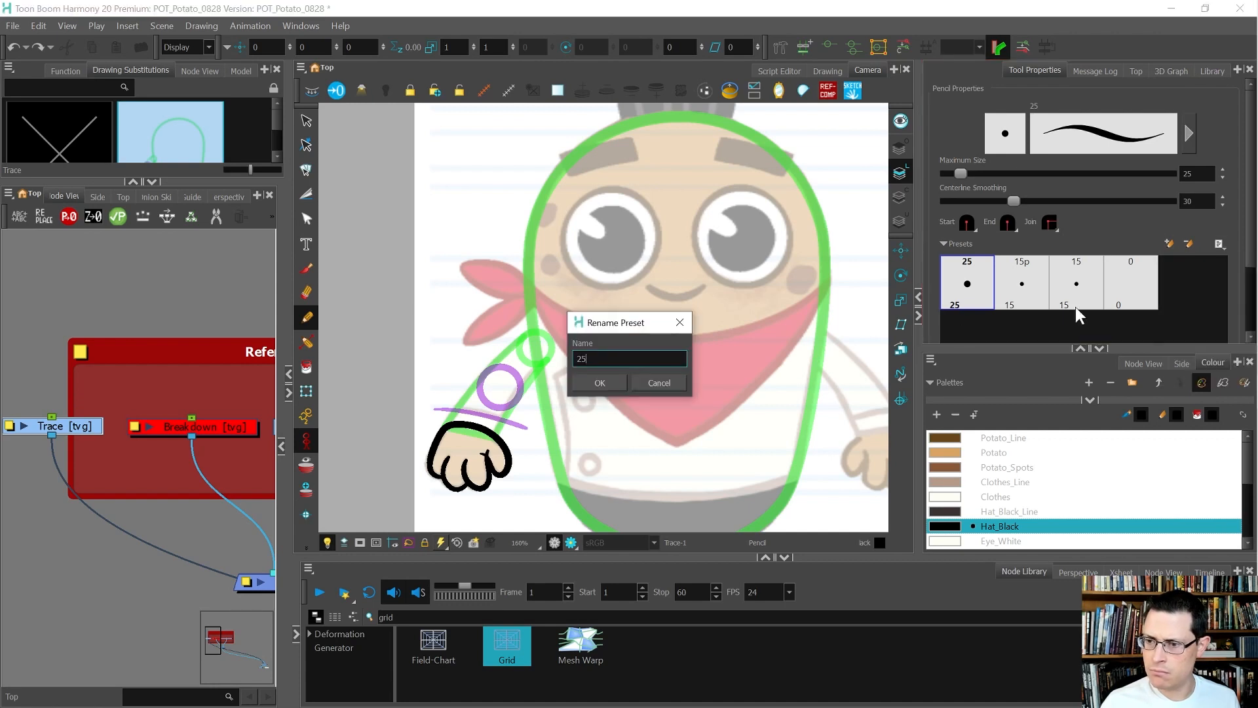
type("p")
left_click(590, 371)
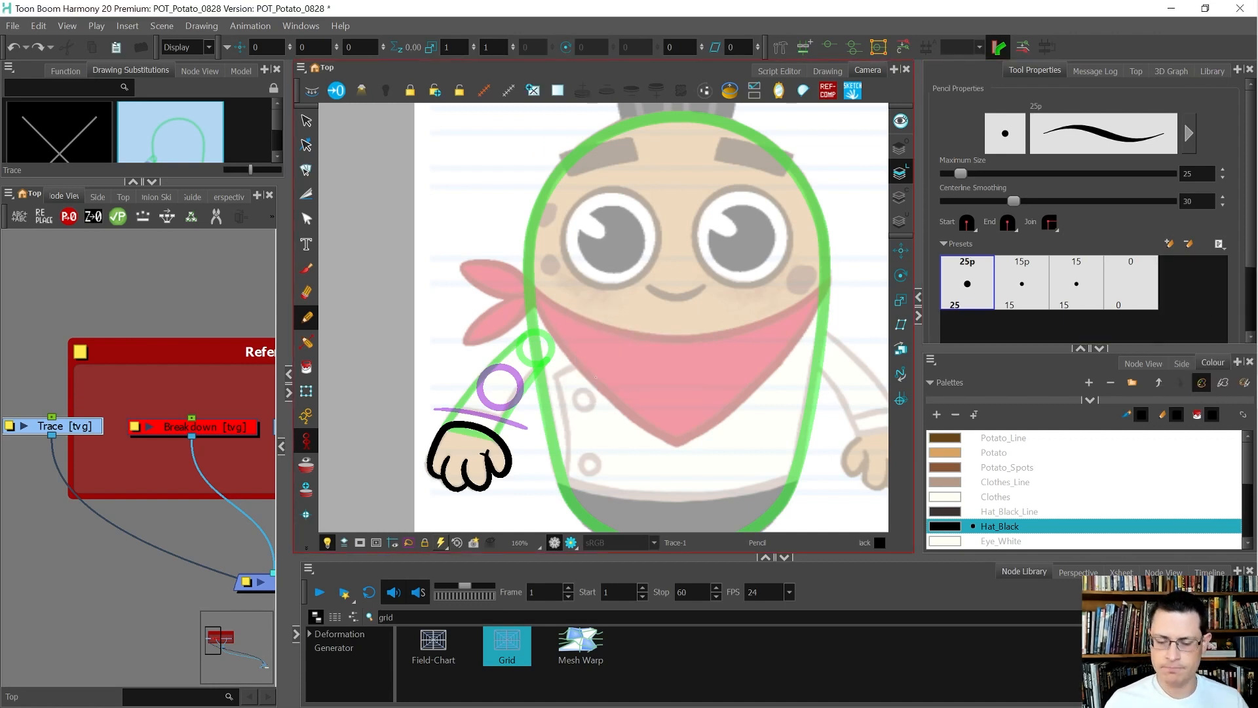
Trace the lower bandana knot tail as a closed leaf shape with the 15 pencil preset, and select its strokes
scroll(596, 377, "down", 4)
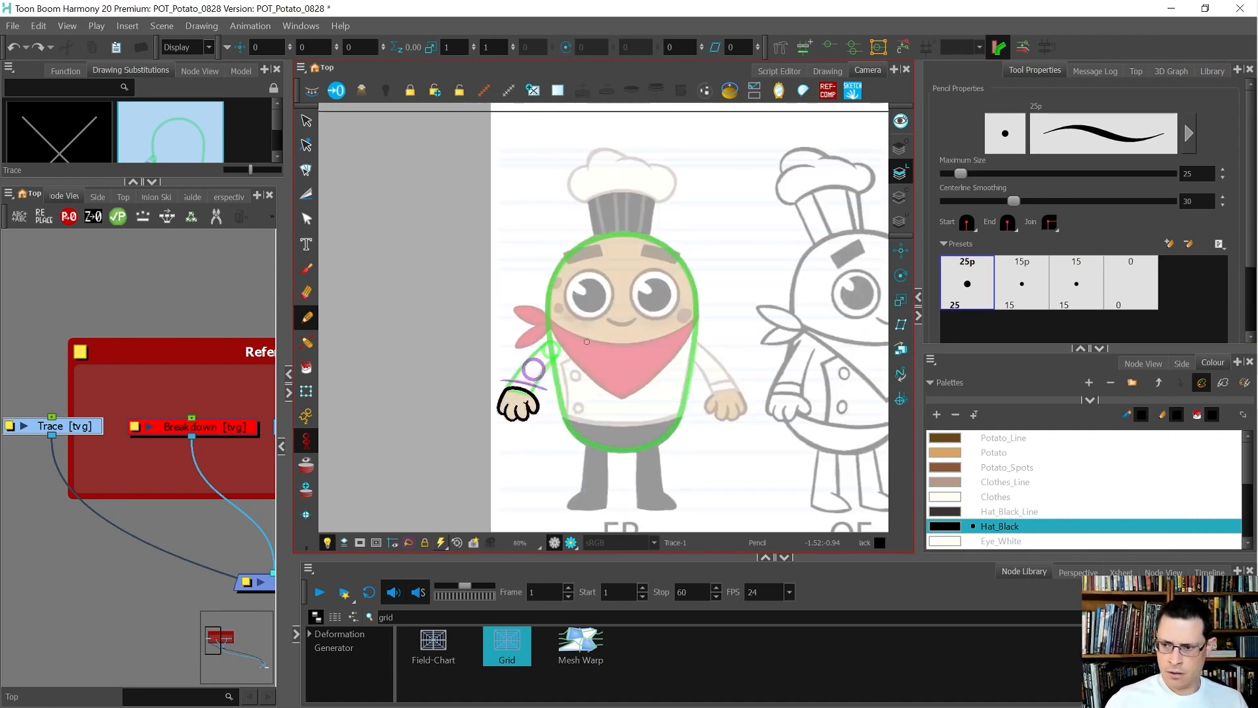
left_click(1076, 285)
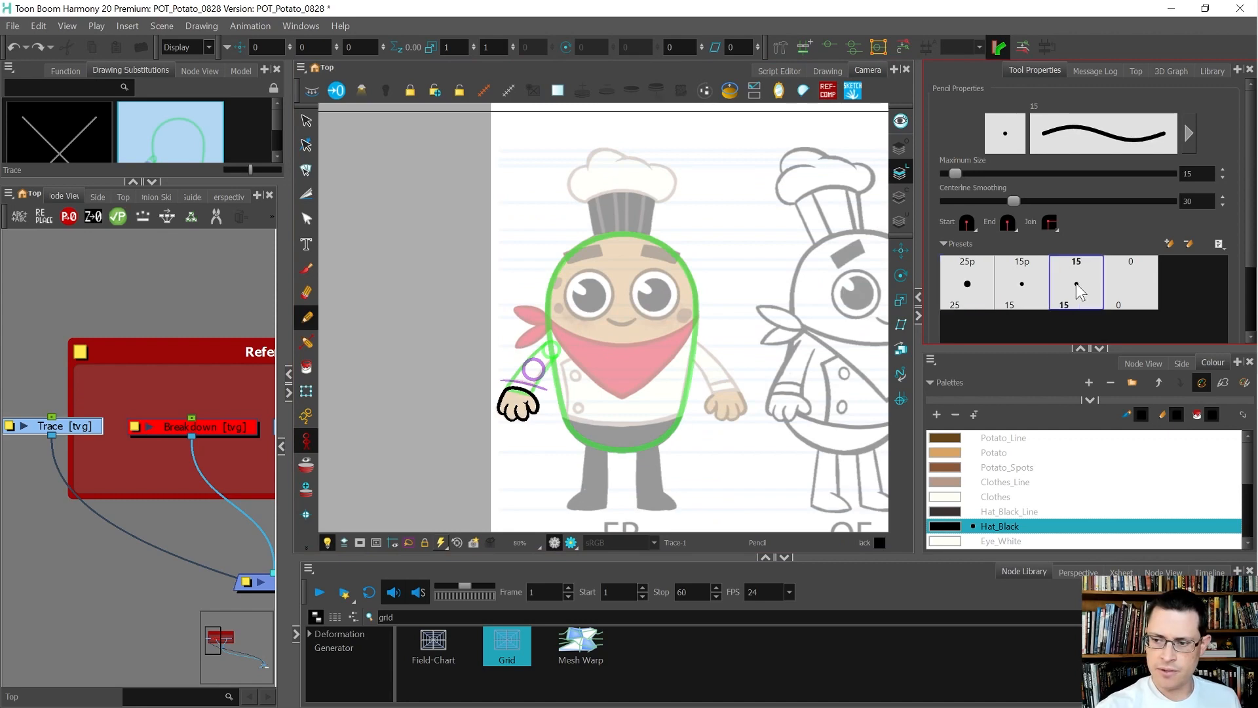
scroll(621, 387, "up", 7)
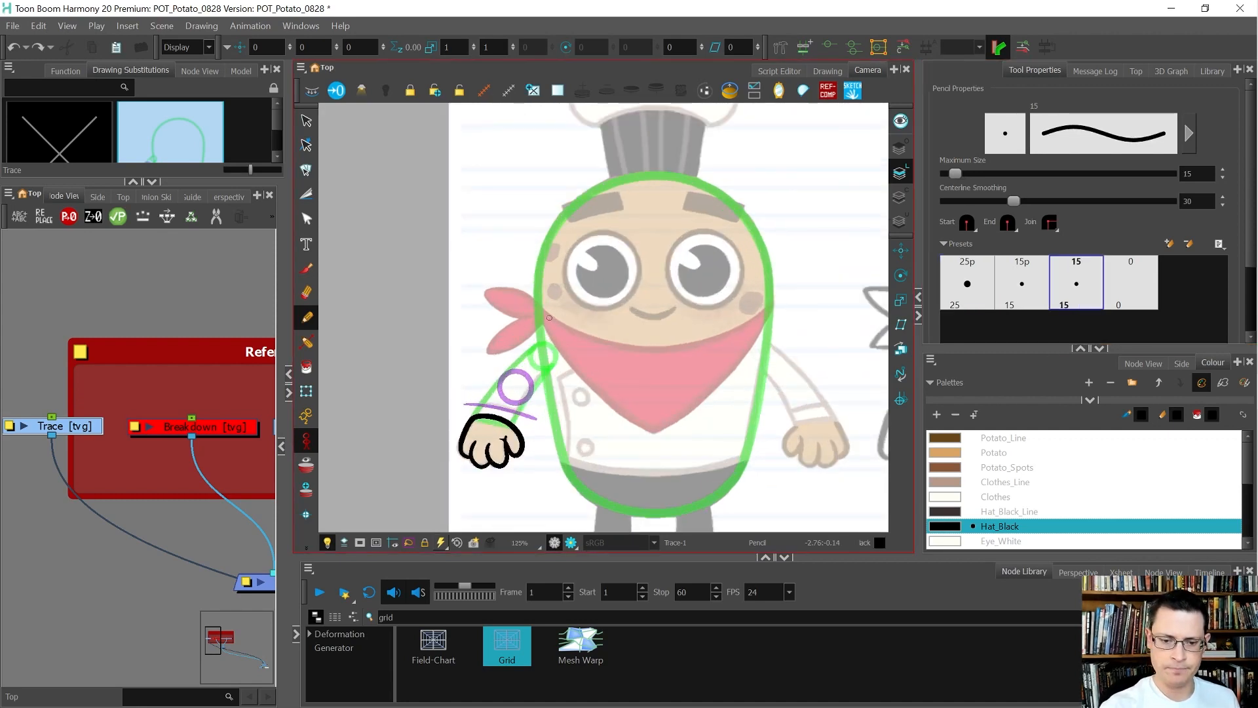
mouse_move(630, 288)
left_mouse_down()
mouse_move(590, 295)
mouse_move(483, 376)
mouse_move(476, 403)
mouse_move(500, 359)
mouse_move(598, 292)
mouse_move(641, 287)
left_mouse_up()
key("ctrl+z")
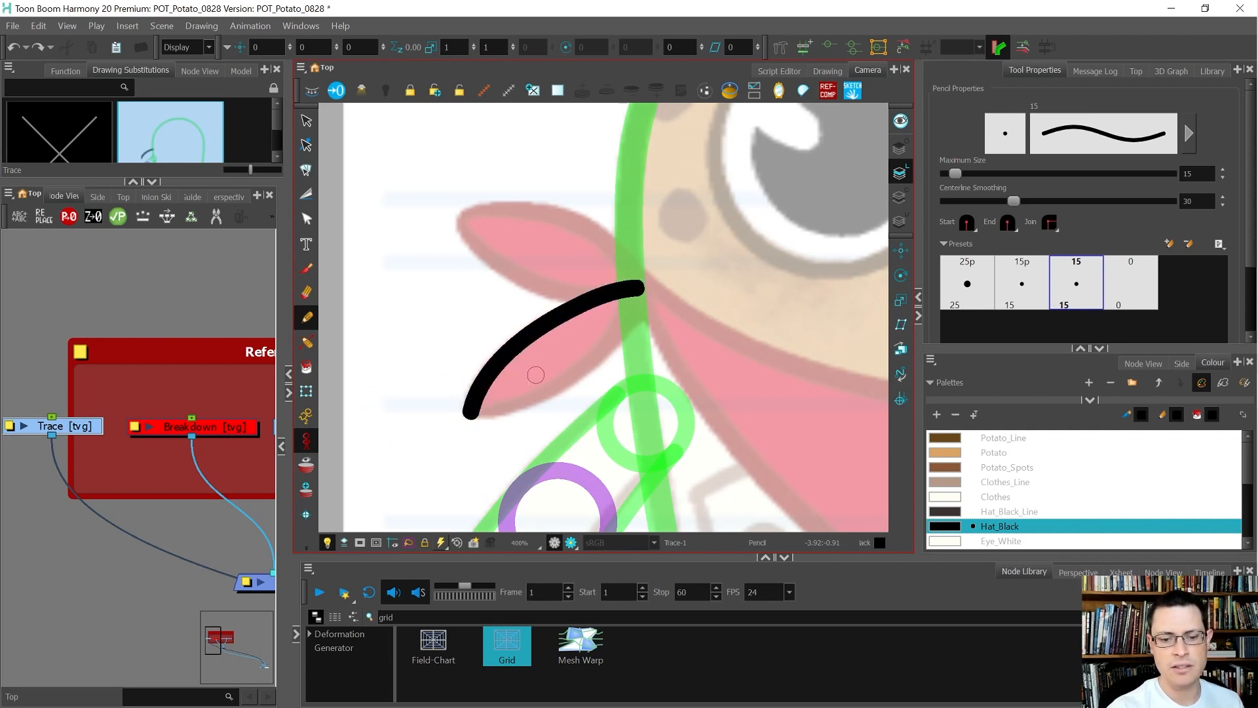
mouse_move(470, 411)
left_mouse_down()
mouse_move(482, 420)
mouse_move(587, 368)
mouse_move(640, 291)
left_mouse_up()
key("alt+s")
left_click_drag(520, 435, 524, 422)
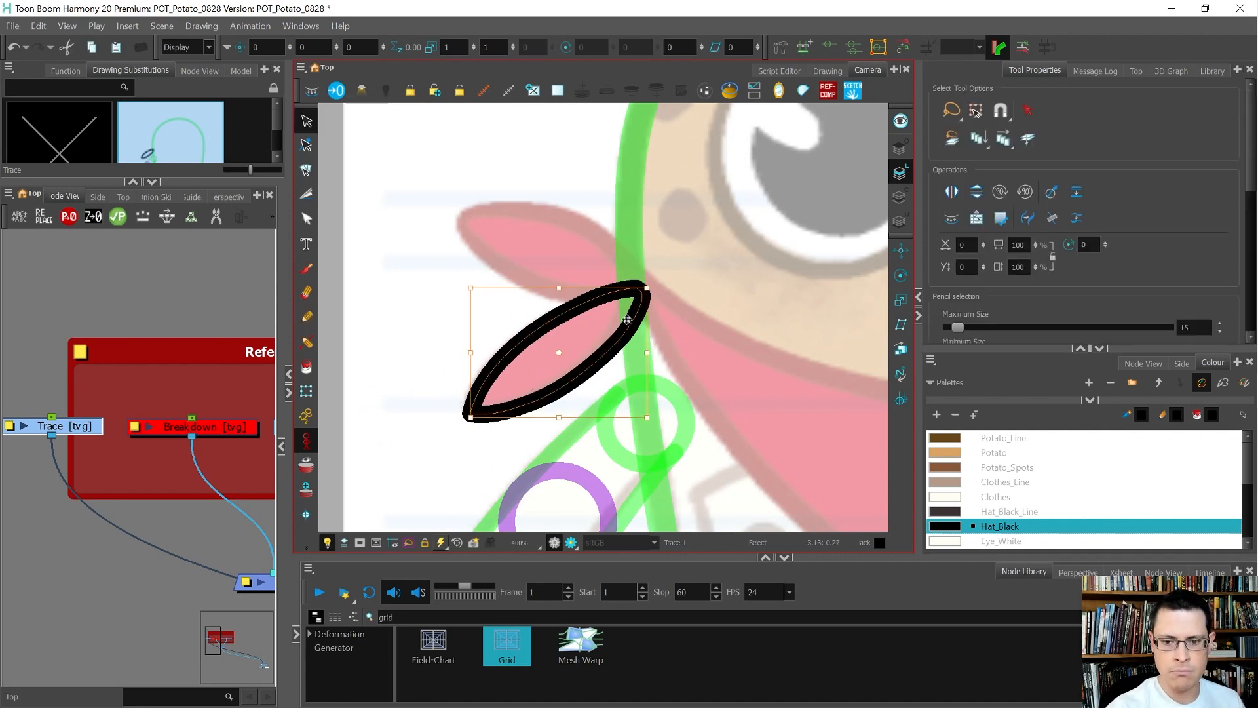
Draw the outer edge of the upper bandana tail from tip to knot, and bend its curve to the sketch with the Contour Editor
mouse_move(630, 319)
left_mouse_down()
mouse_move(622, 354)
mouse_move(591, 362)
mouse_move(596, 385)
left_mouse_up()
key("alt+slash")
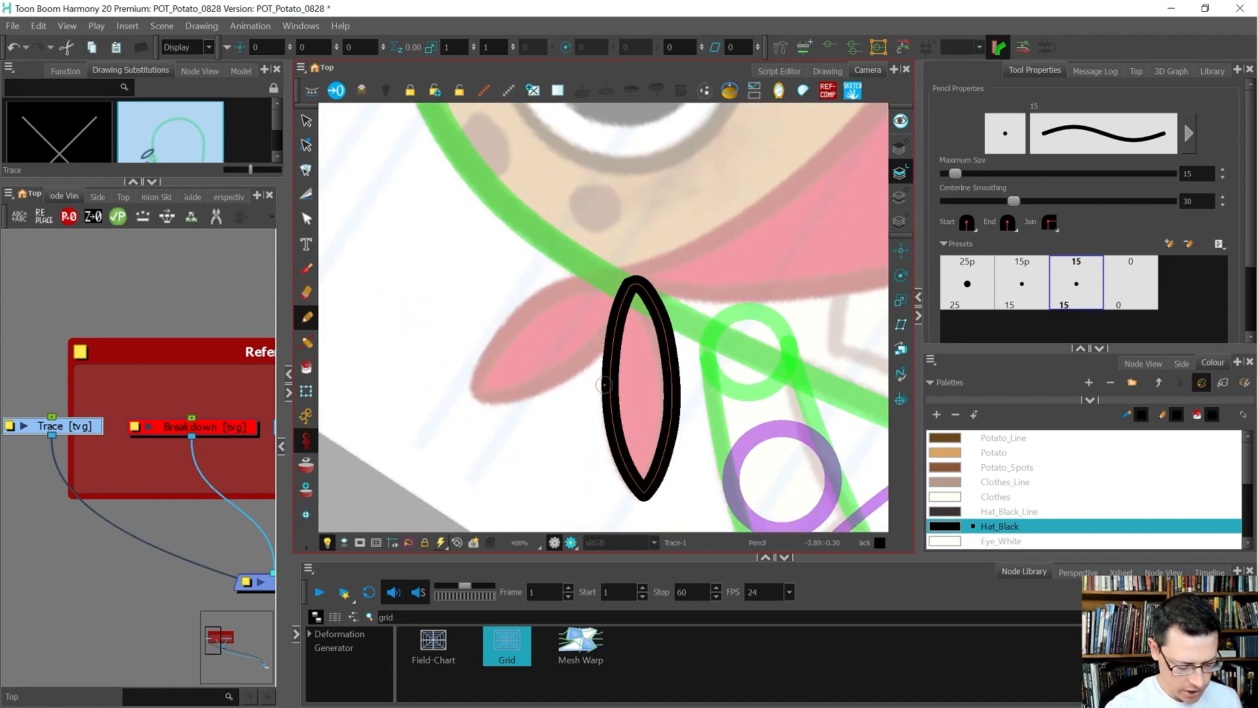
mouse_move(698, 326)
left_mouse_down()
mouse_move(715, 282)
mouse_move(806, 288)
mouse_move(714, 314)
mouse_move(812, 299)
mouse_move(538, 301)
left_mouse_up()
mouse_move(474, 389)
left_mouse_down()
mouse_move(471, 372)
mouse_move(520, 309)
mouse_move(589, 282)
mouse_move(634, 283)
left_mouse_up()
key("alt+q")
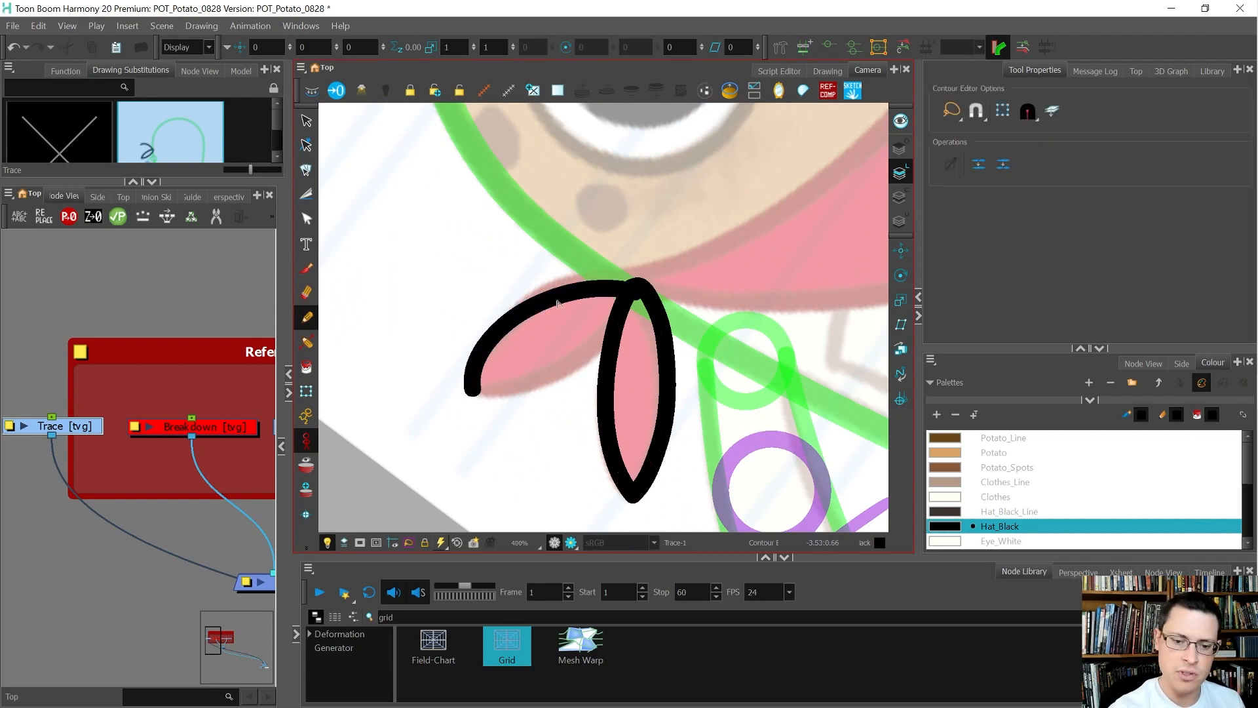
left_click(556, 291)
left_click_drag(636, 295, 631, 286)
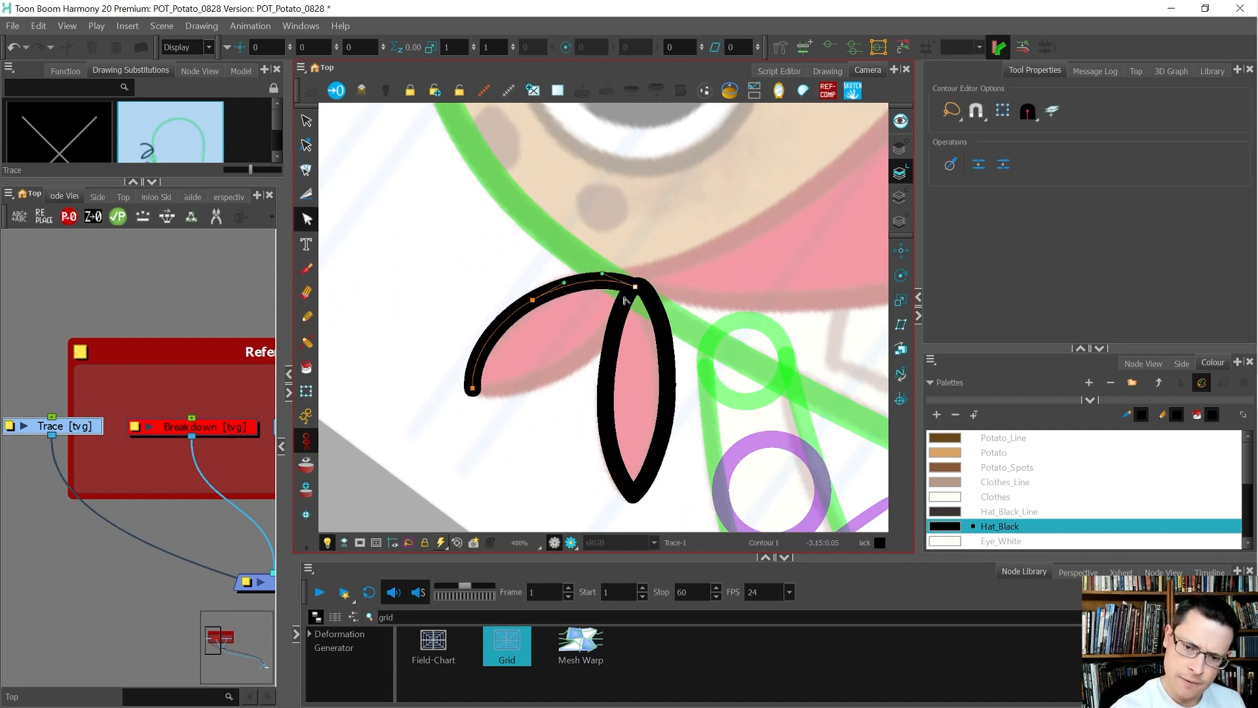
left_click(534, 300)
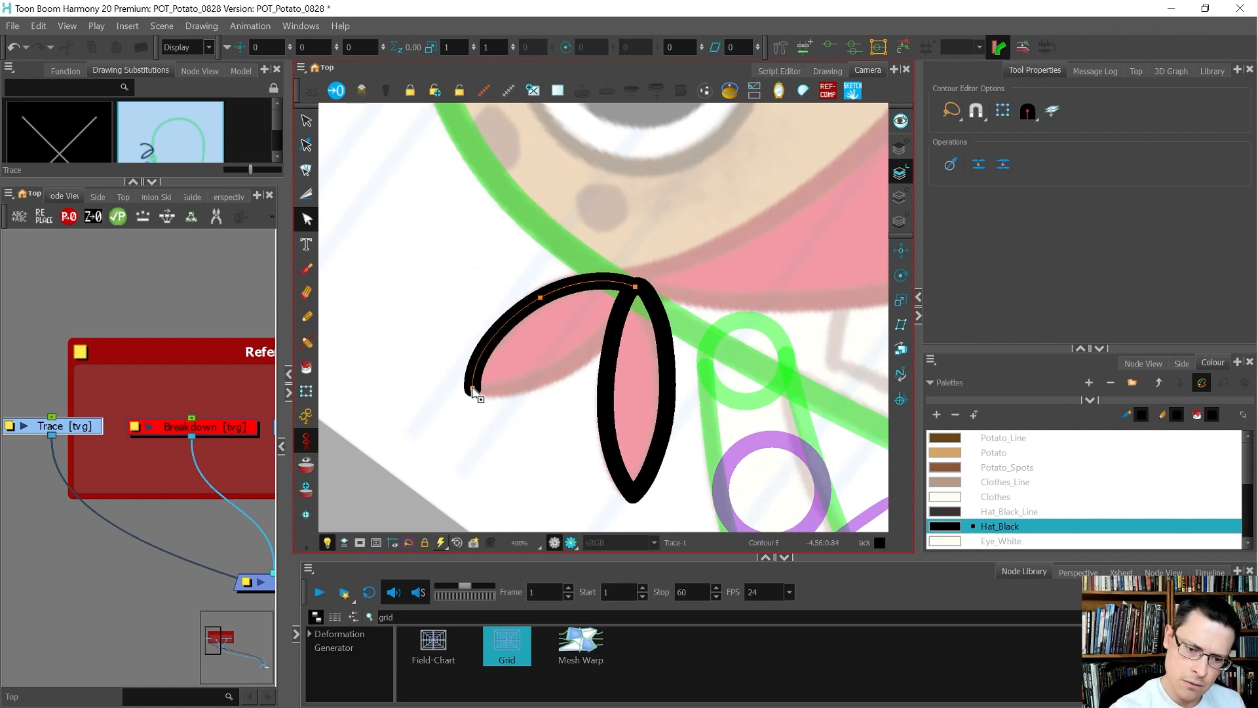
Draw the inner edge of the upper bandana tail from knot to tip, closing the leaf shape, and select the finished outline
key("alt+/")
mouse_move(725, 202)
left_mouse_down()
mouse_move(404, 441)
mouse_move(612, 306)
left_mouse_up()
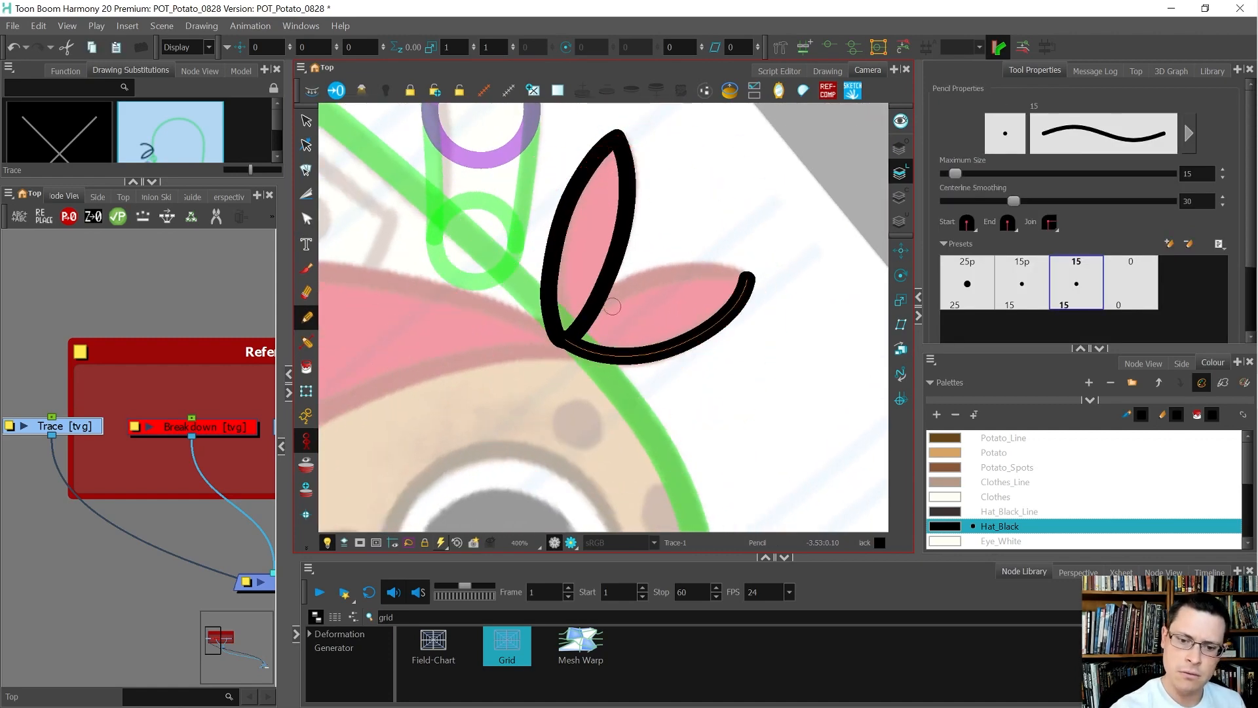
mouse_move(563, 340)
left_mouse_down()
mouse_move(610, 296)
mouse_move(688, 263)
mouse_move(754, 280)
left_mouse_up()
key("alt+s")
left_click(708, 267)
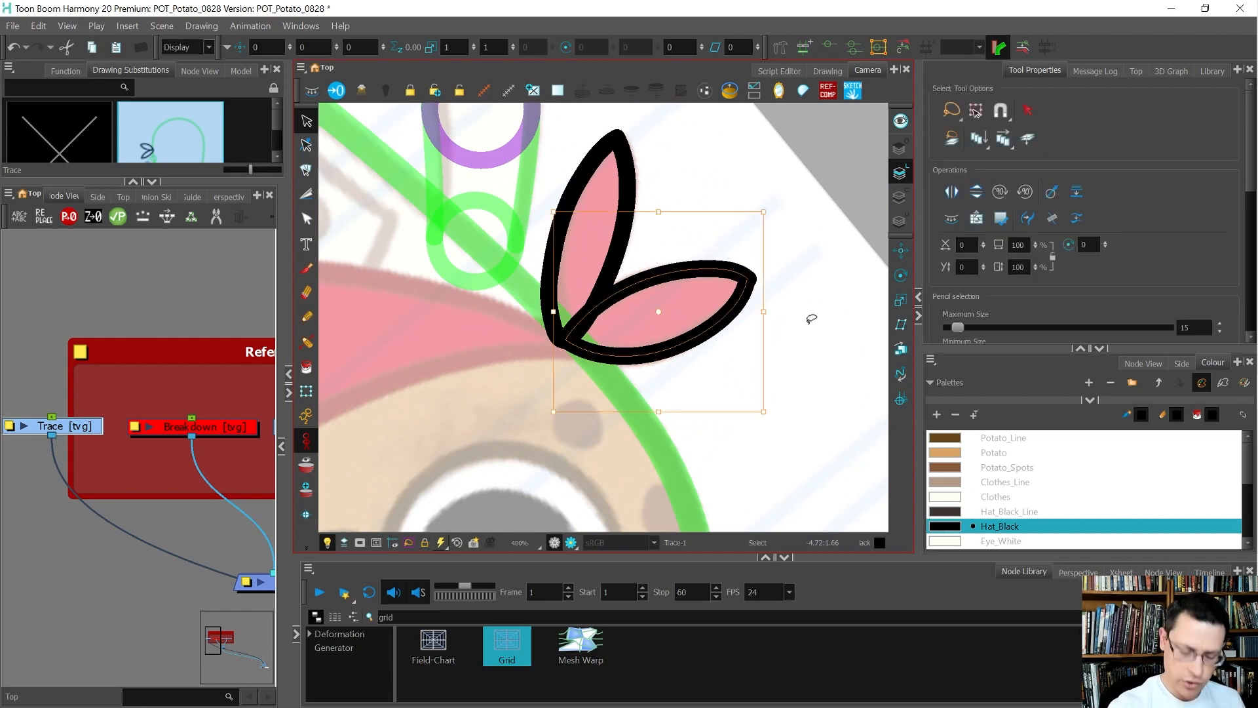
key("alt+q")
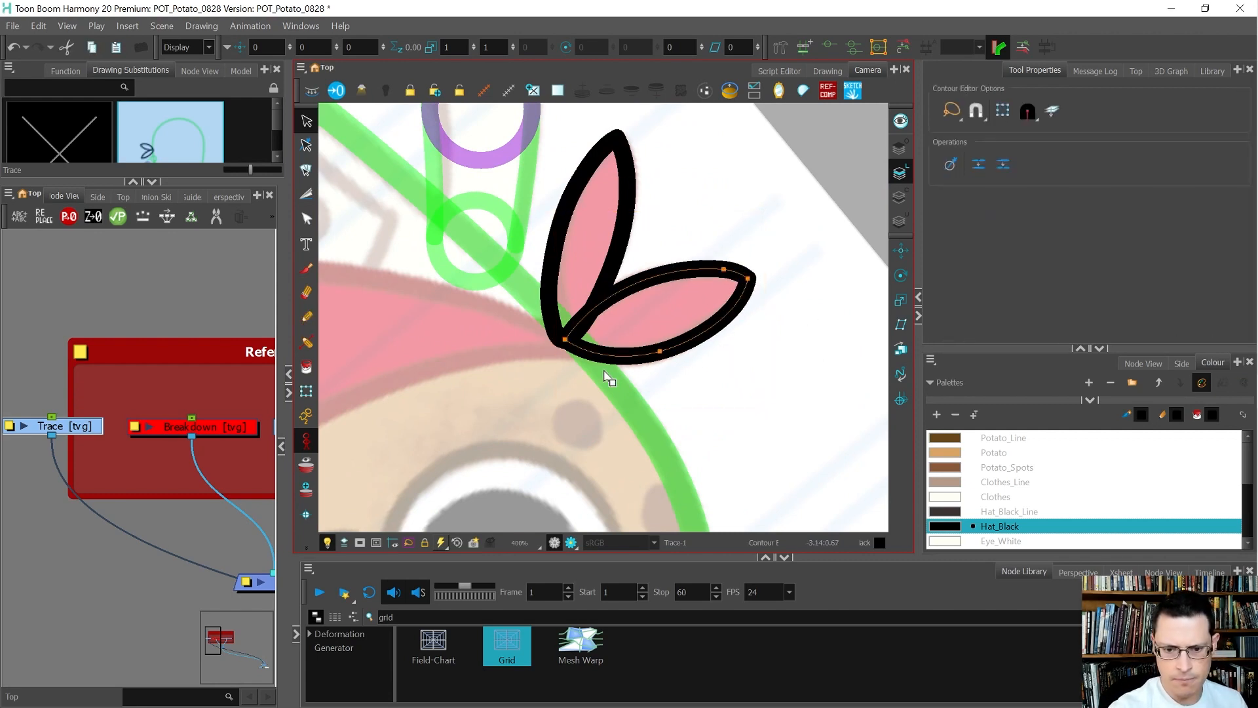
Refine the upper bandana tail's curve near its knot point with the Contour Editor, and deselect the shape
scroll(564, 338, "up", 5)
scroll(568, 342, "up", 6)
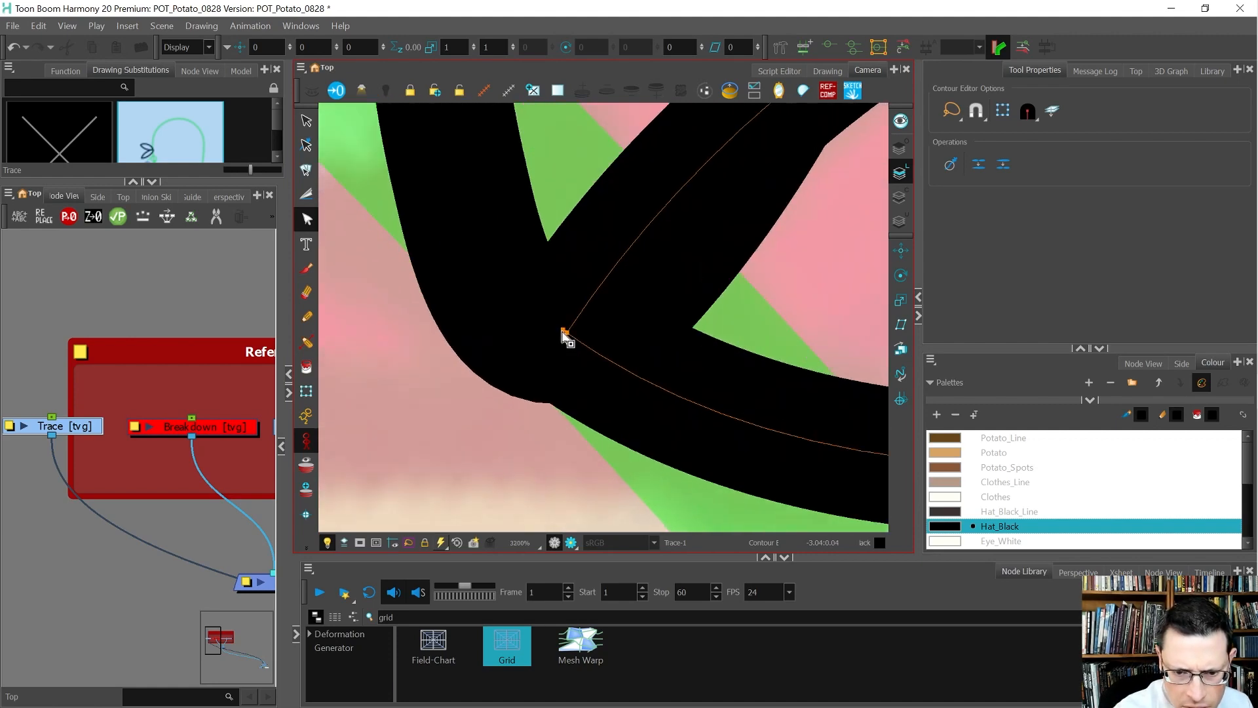
left_click(563, 336)
key("ctrl+z")
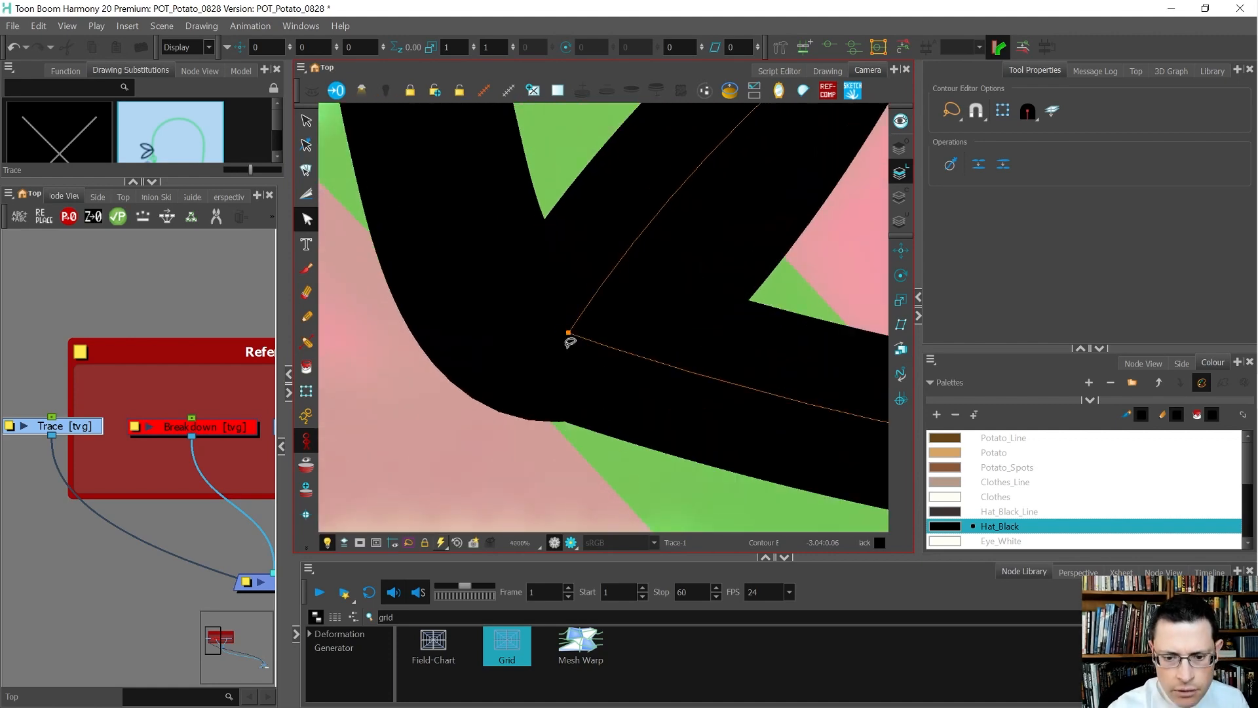
scroll(567, 337, "down", 6)
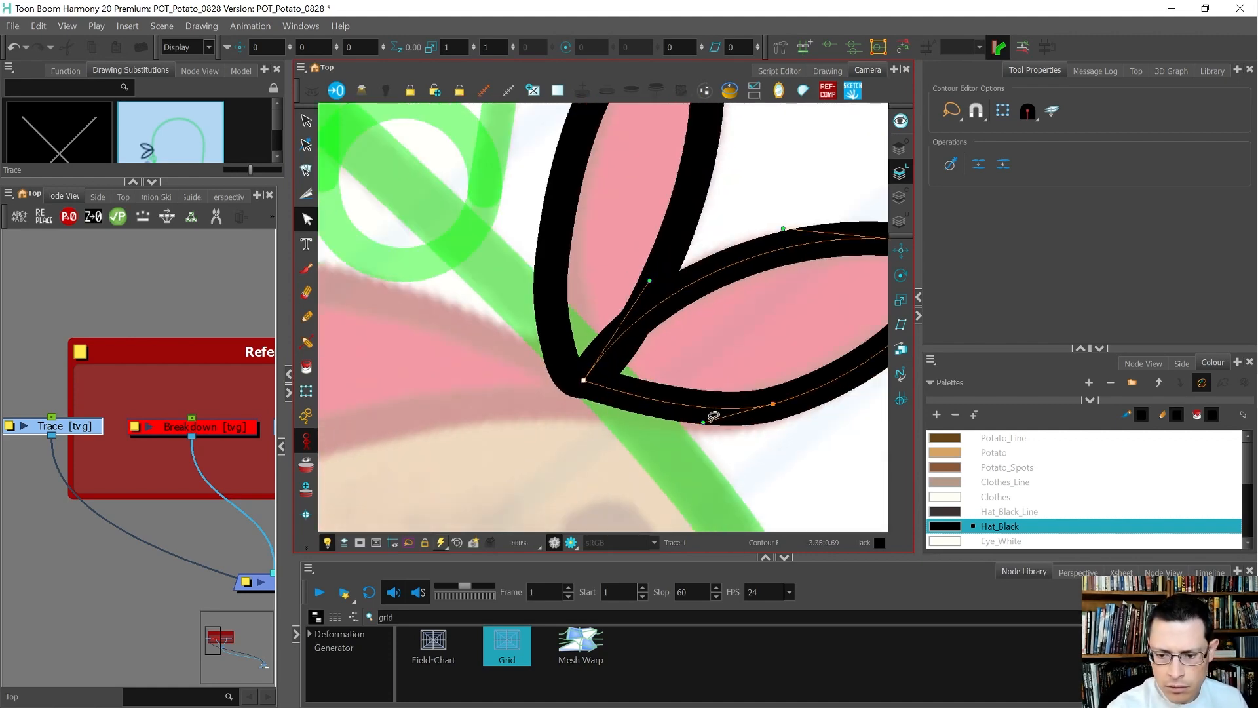
left_click_drag(680, 427, 681, 429)
left_click(752, 210)
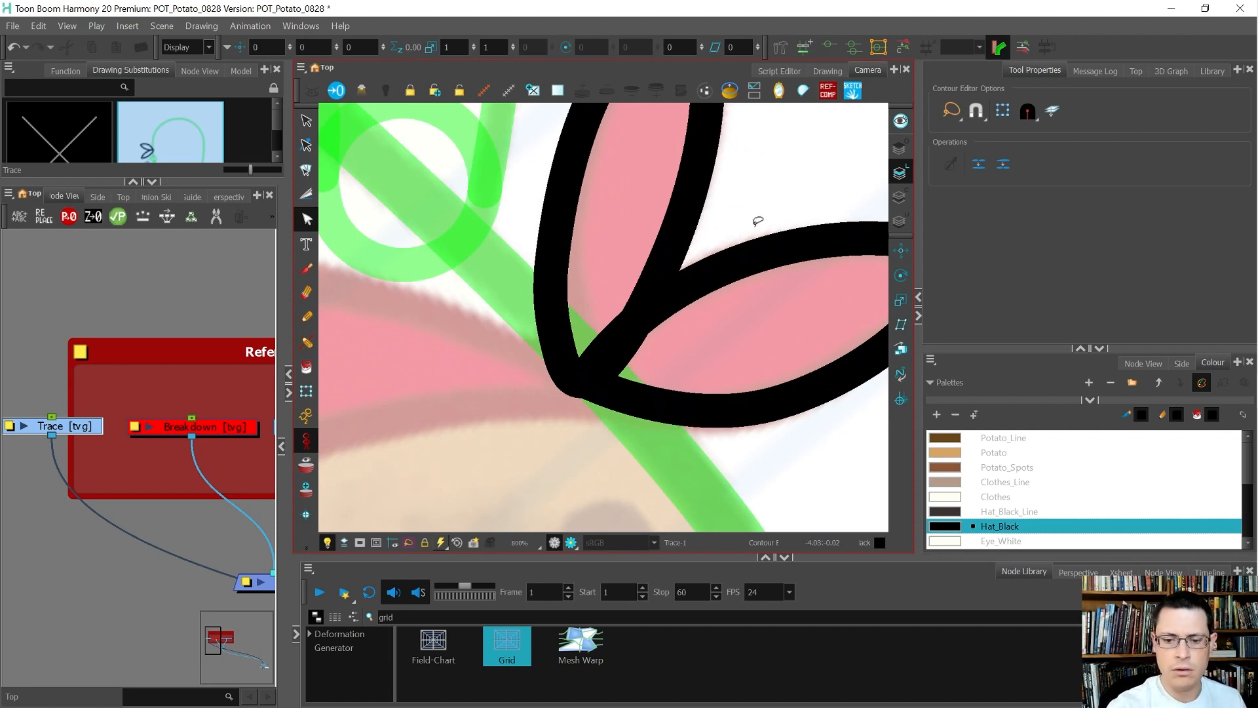
Draw the jacket flap with the 15 pencil preset: a collar edge running under the bandana and a front edge down to the hem
key("shift+m")
scroll(570, 233, "up", 4)
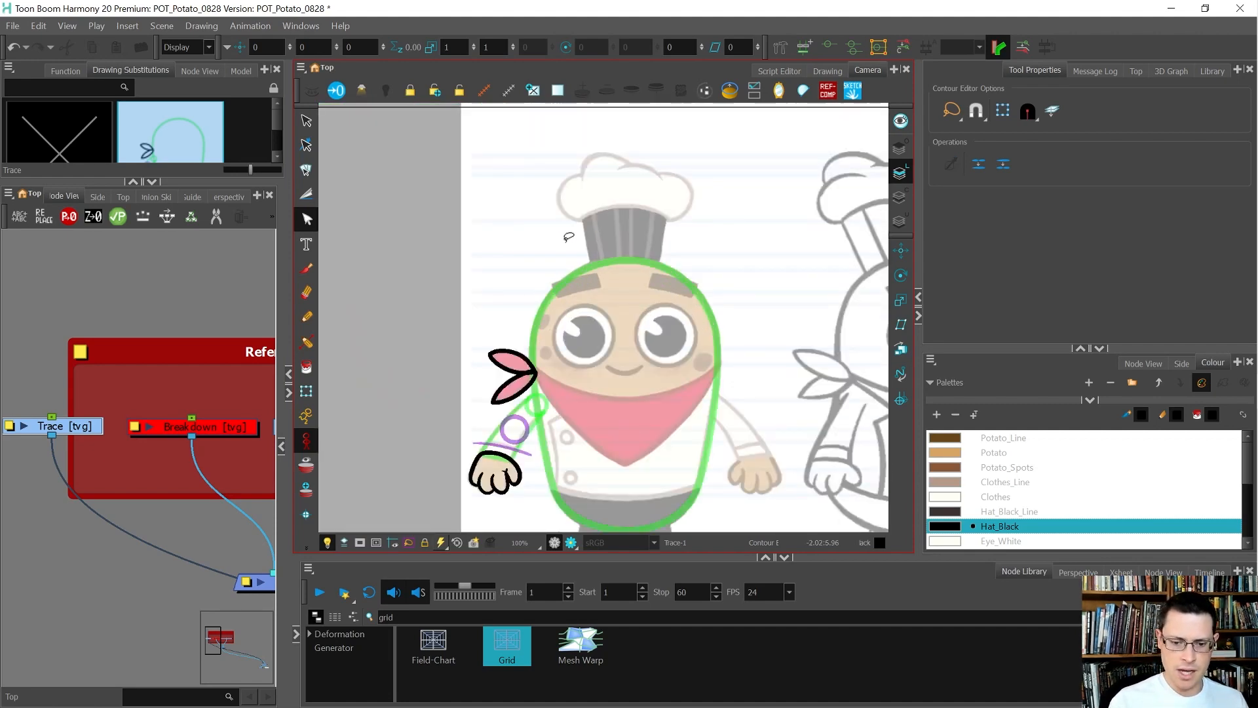
key("alt+slash")
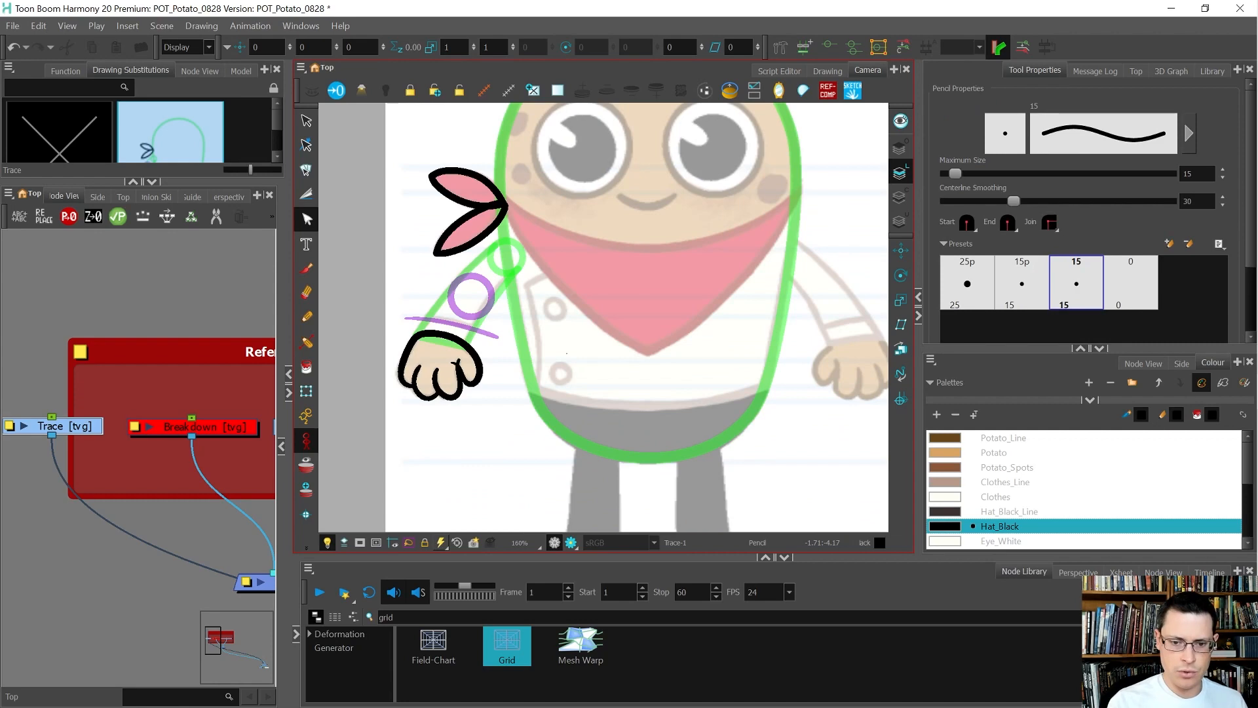
scroll(517, 291, "up", 3)
left_click_drag(506, 267, 660, 210)
mouse_move(723, 269)
left_mouse_down()
mouse_move(789, 314)
mouse_move(698, 262)
left_mouse_up()
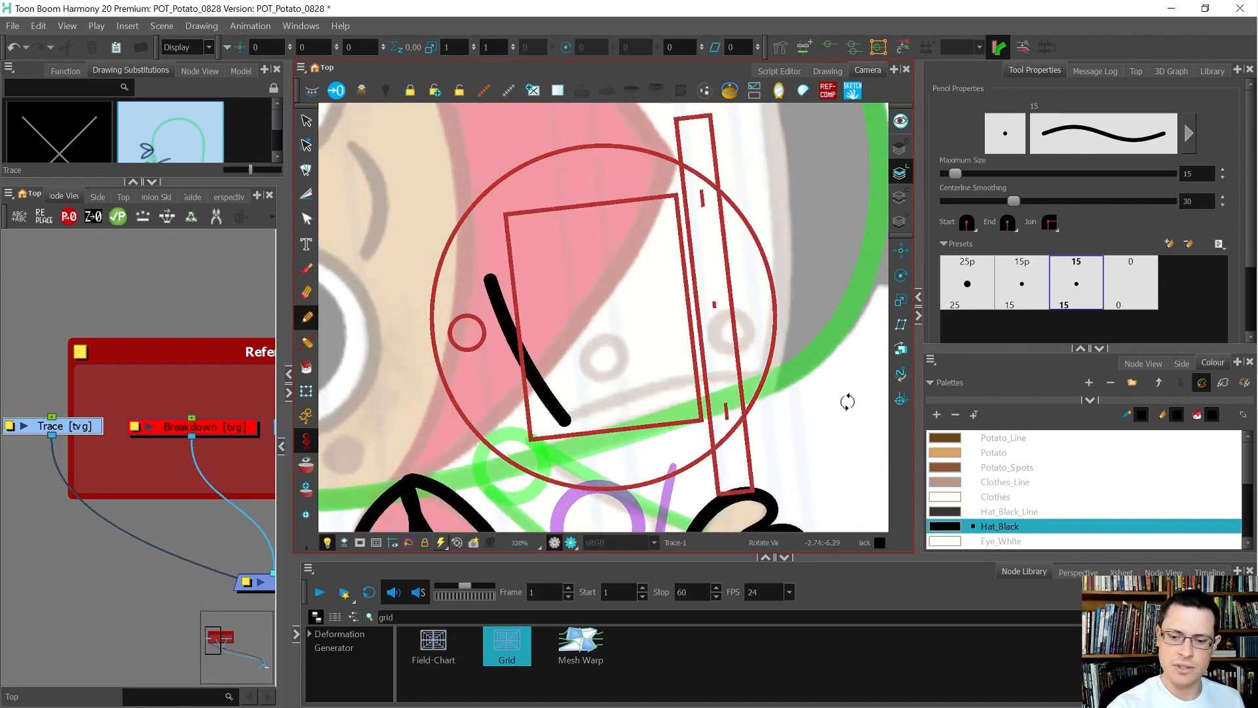
mouse_move(565, 420)
left_mouse_down()
mouse_move(716, 375)
mouse_move(777, 374)
left_mouse_up()
mouse_move(849, 311)
left_mouse_down()
mouse_move(854, 328)
mouse_move(601, 514)
left_mouse_up()
left_click_drag(622, 420, 616, 346)
Bend the jacket's front edge to the sketch with the Contour Editor, adjusting its corner point, hem end and curve handles
key("alt+q")
left_click(528, 407)
left_click_drag(528, 408, 526, 438)
left_click_drag(534, 368, 536, 344)
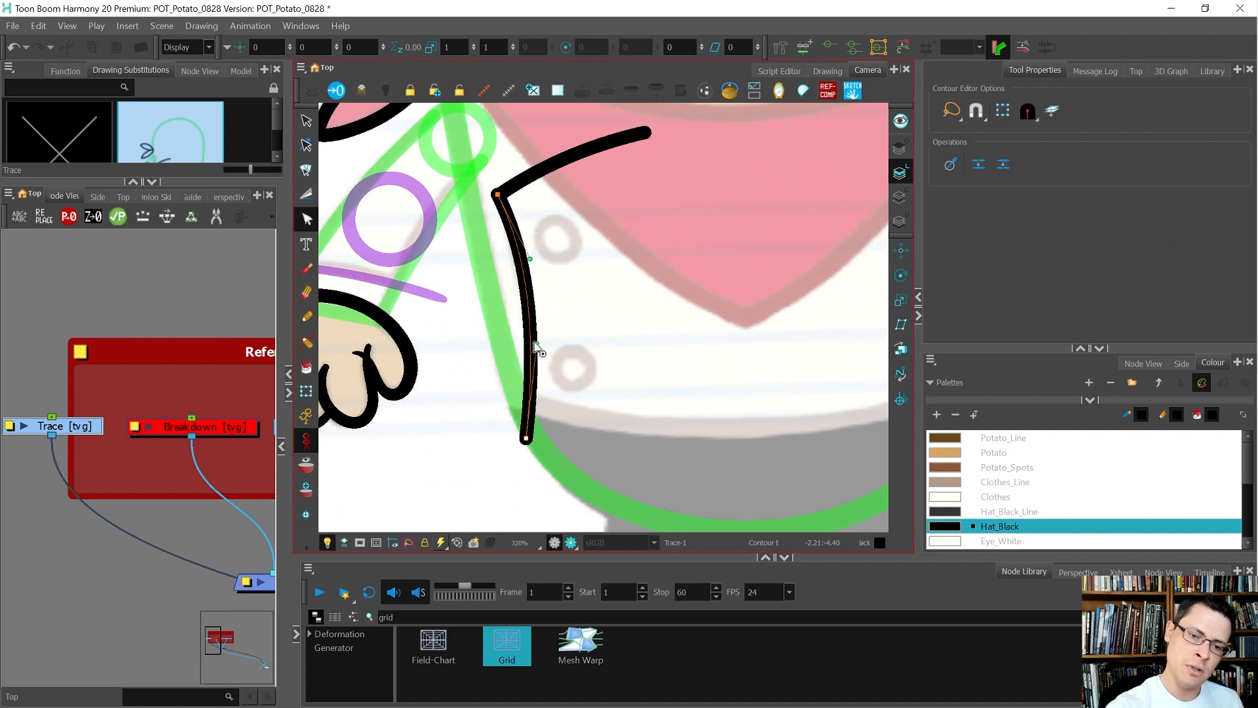
left_click_drag(531, 259, 528, 265)
left_click_drag(498, 195, 500, 197)
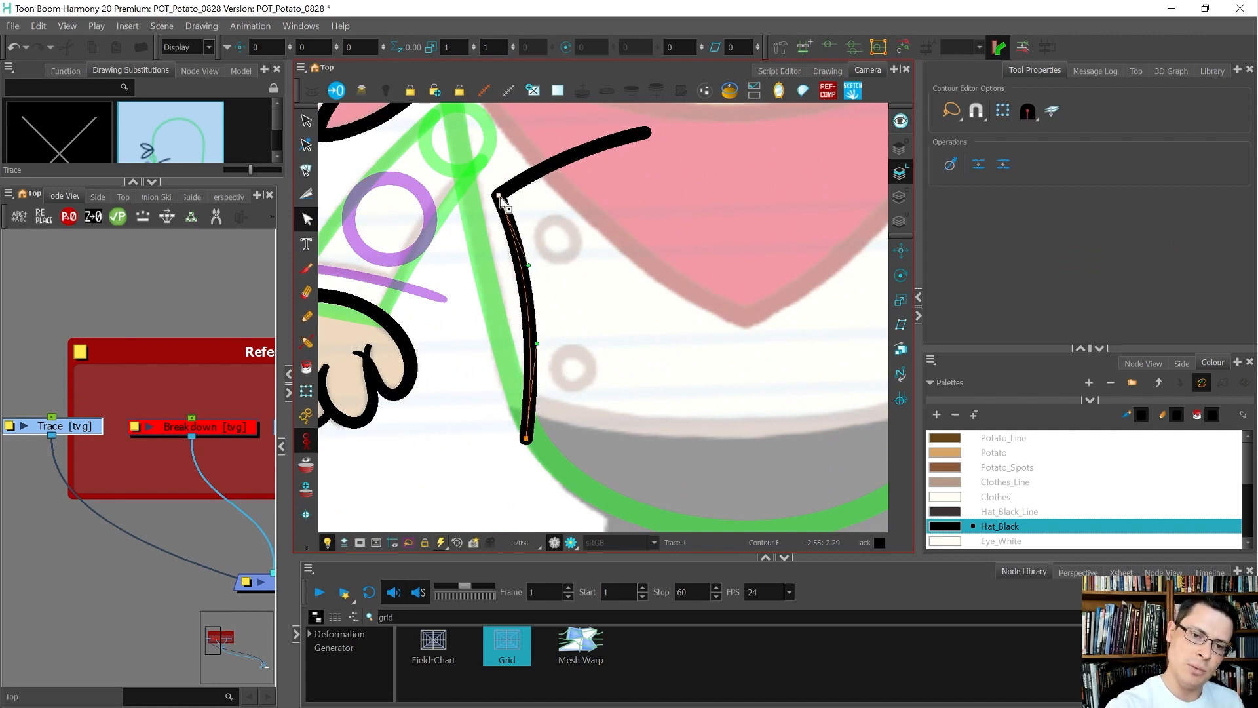
scroll(553, 312, "down", 3)
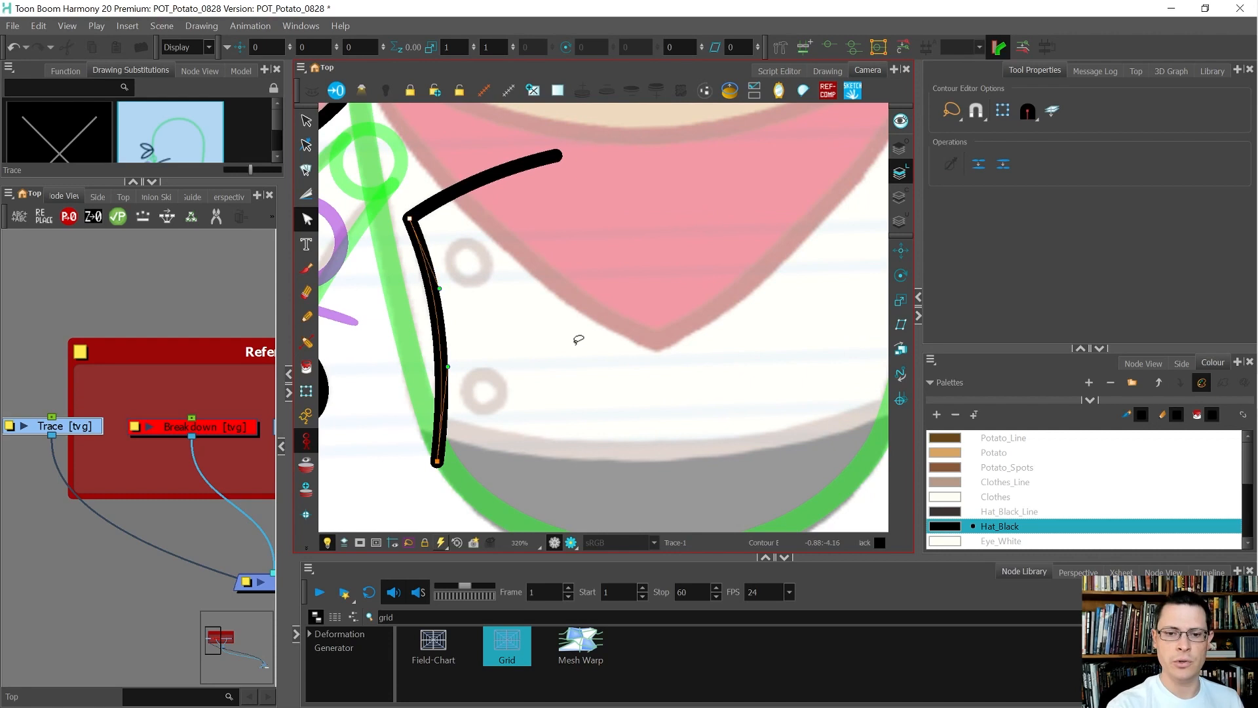
left_click(570, 230)
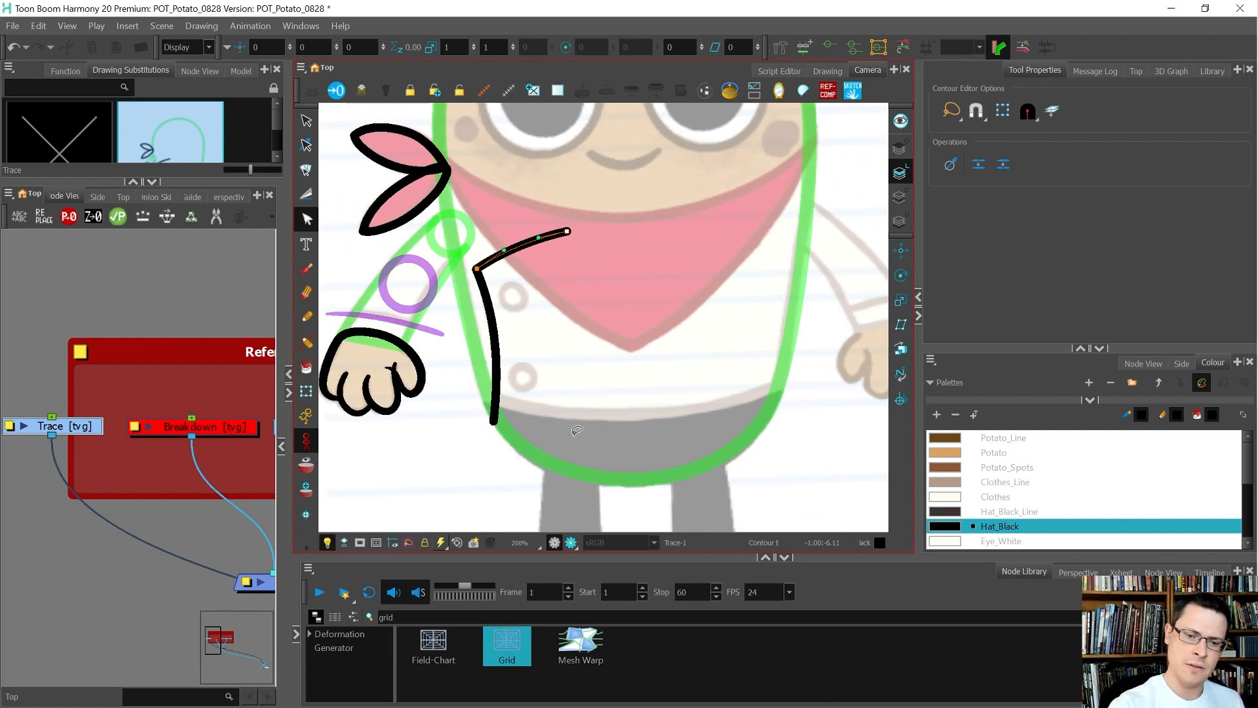
Trace the upper jacket button with the Ellipse tool at size 15, and adjust the ellipse to fit the sketch
key("alt+slash")
scroll(514, 318, "up", 3)
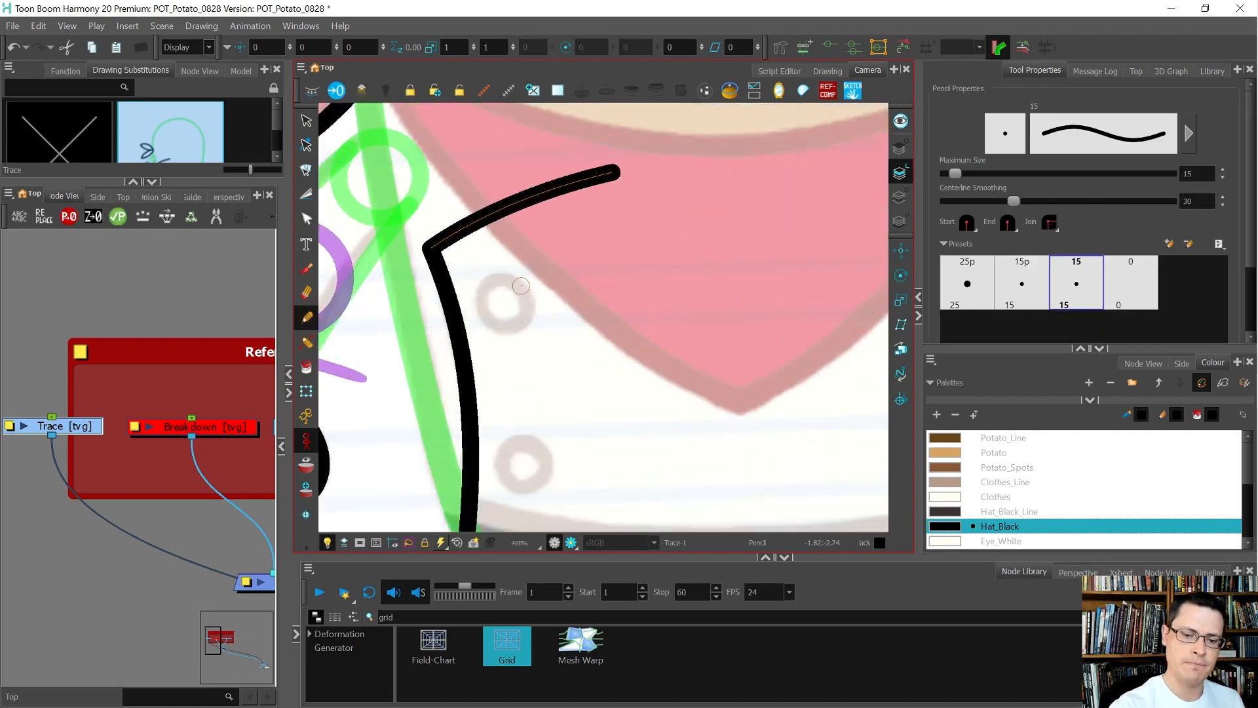
key("alt+equal")
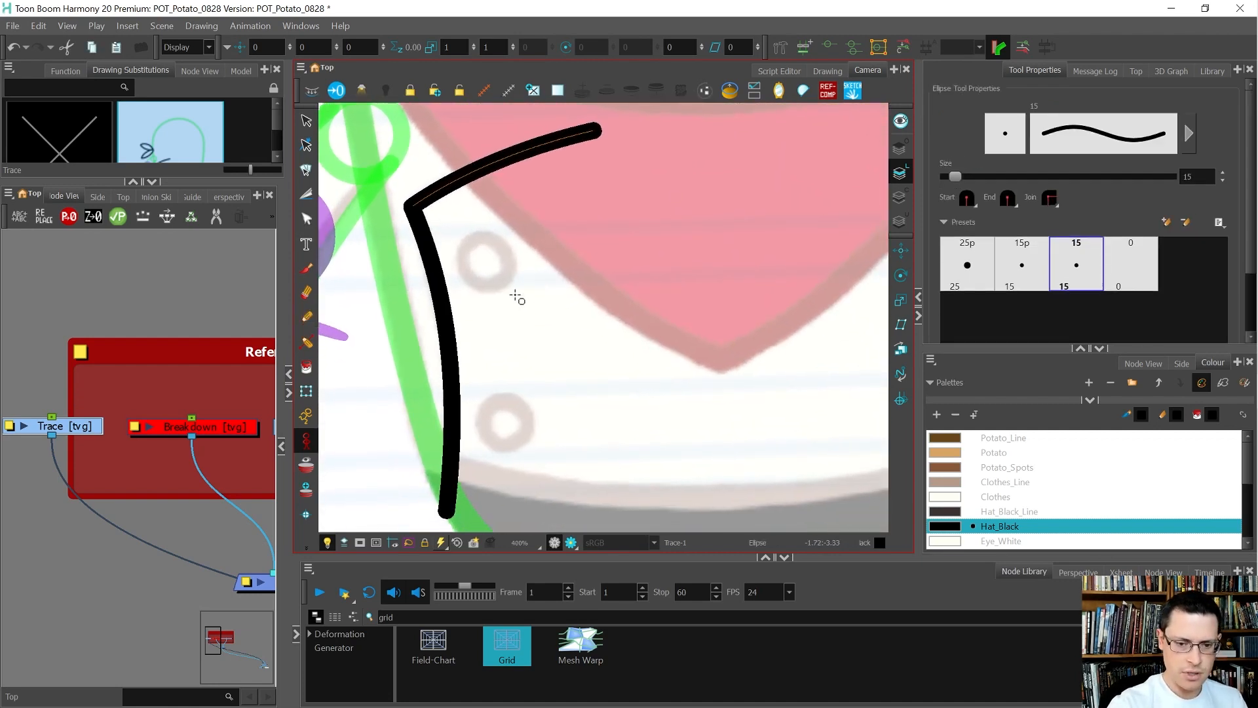
mouse_move(463, 245)
left_mouse_down()
mouse_move(521, 296)
mouse_move(509, 297)
left_mouse_up()
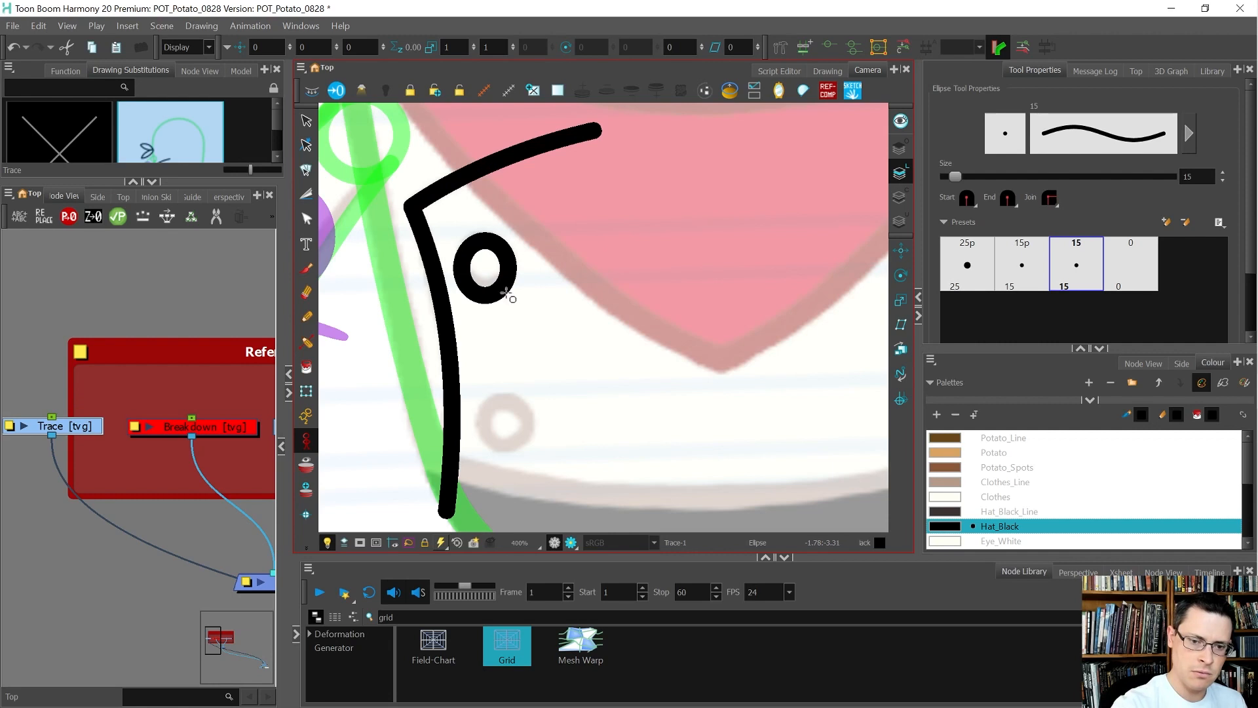
key("alt+s")
scroll(505, 270, "up", 2)
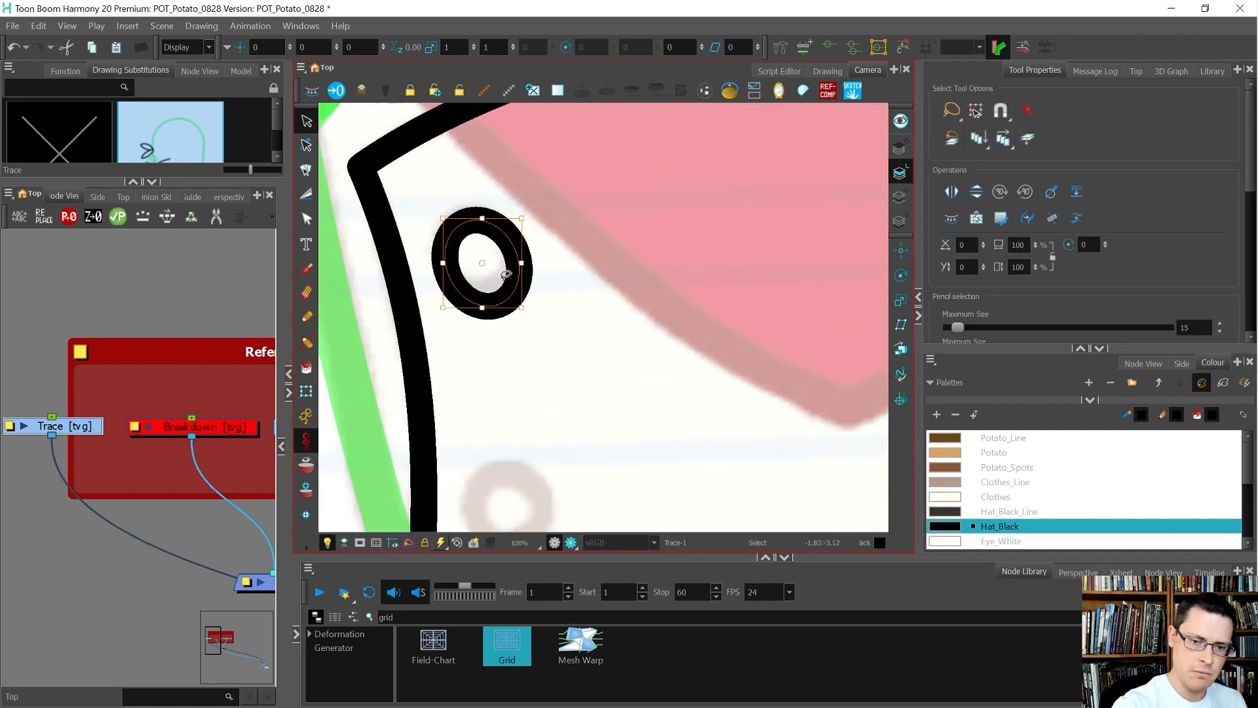
left_click_drag(507, 299, 503, 293)
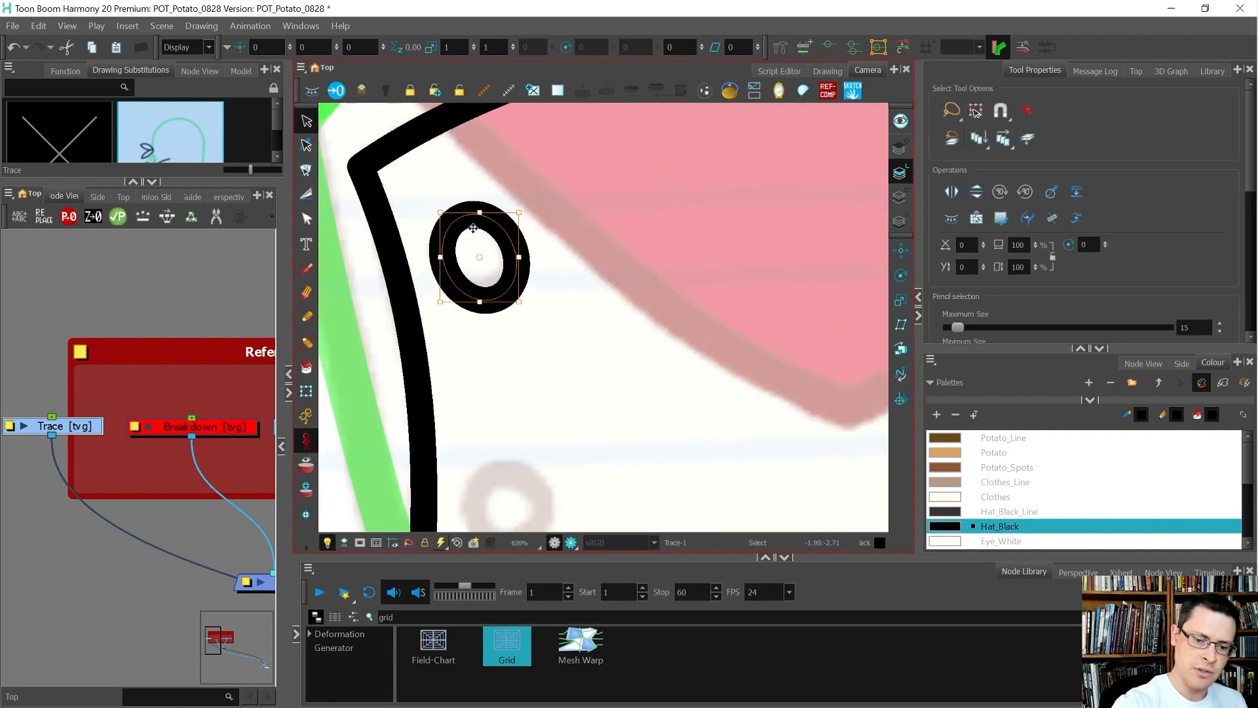
scroll(517, 284, "down", 3)
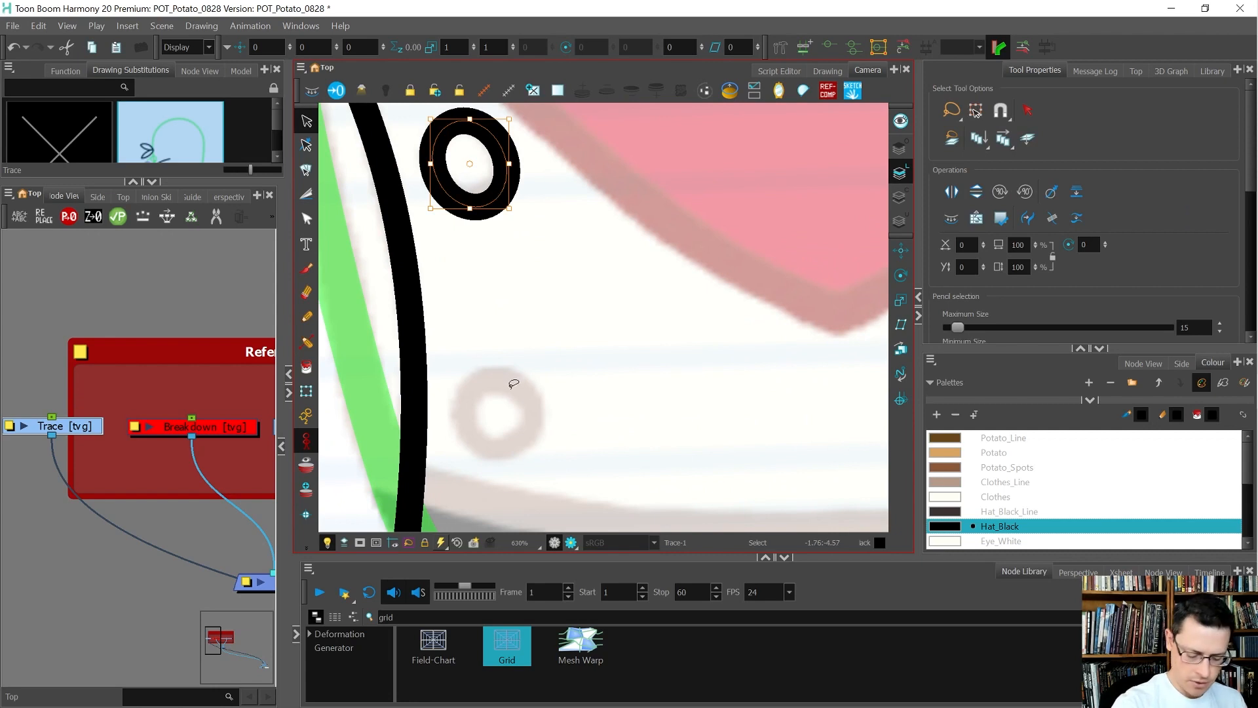
Trace the lower jacket button with a size 15 ellipse, and narrow it slightly to fit the sketch
key("alt+=")
left_click_drag(458, 378, 530, 456)
key("alt+s")
left_click(528, 406)
left_click_drag(460, 416, 464, 415)
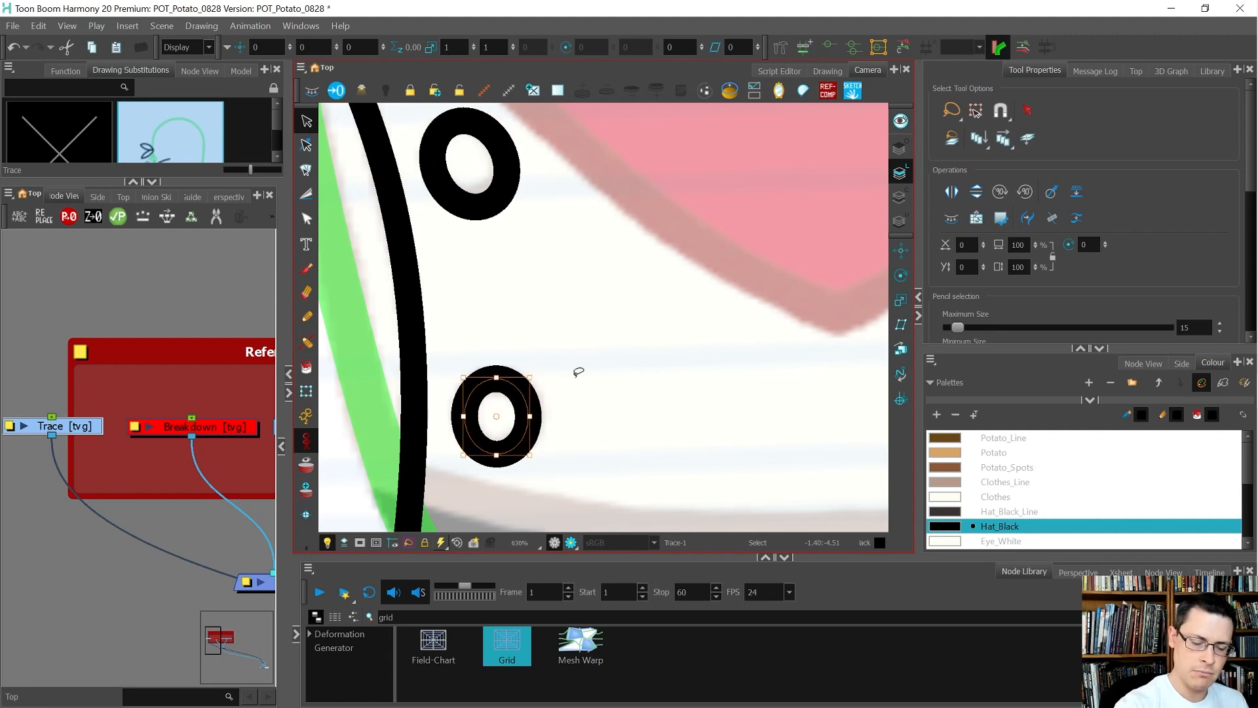
Draw a straight pencil line across the jacket's hem, extending past both sides of the body outline
scroll(577, 372, "down", 5)
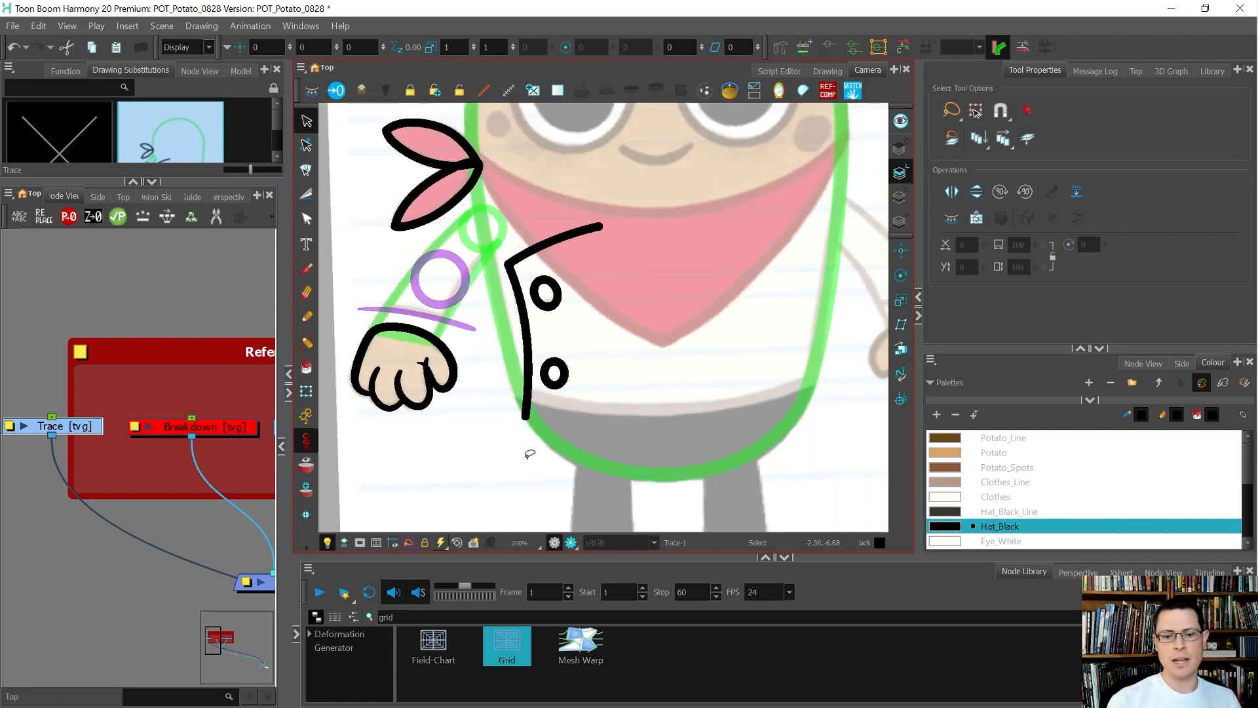
scroll(530, 454, "down", 1)
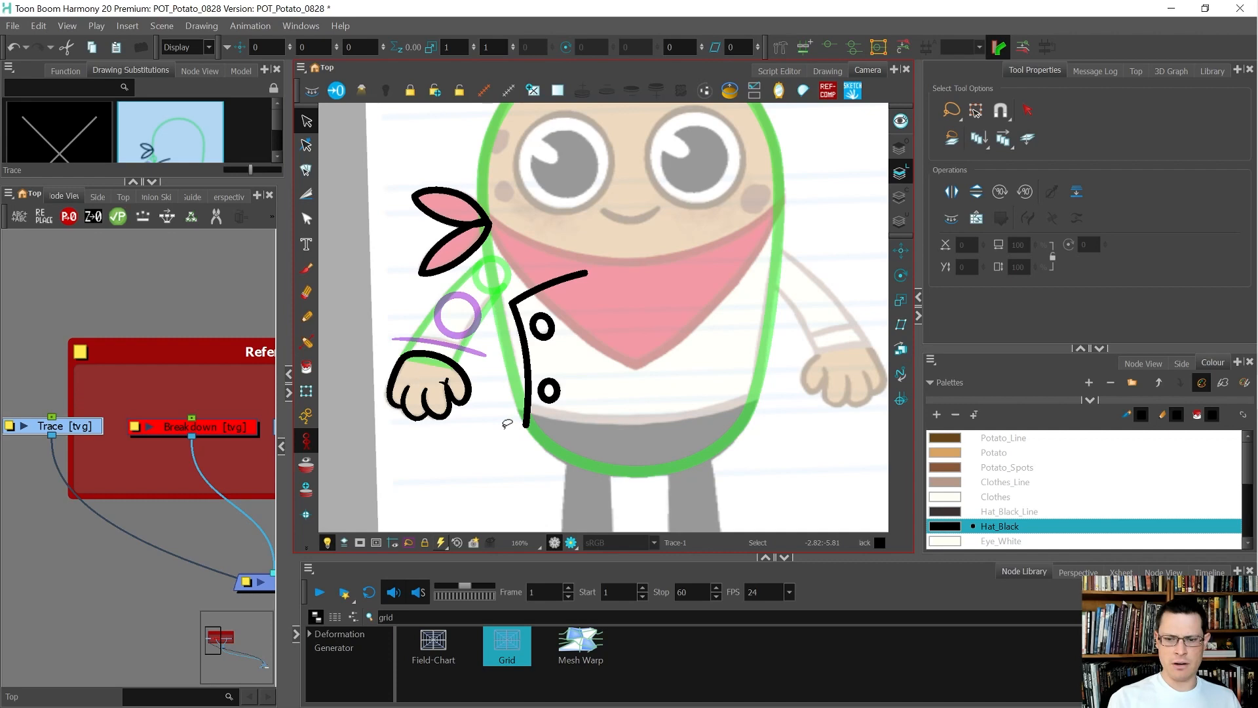
scroll(537, 435, "up", 1)
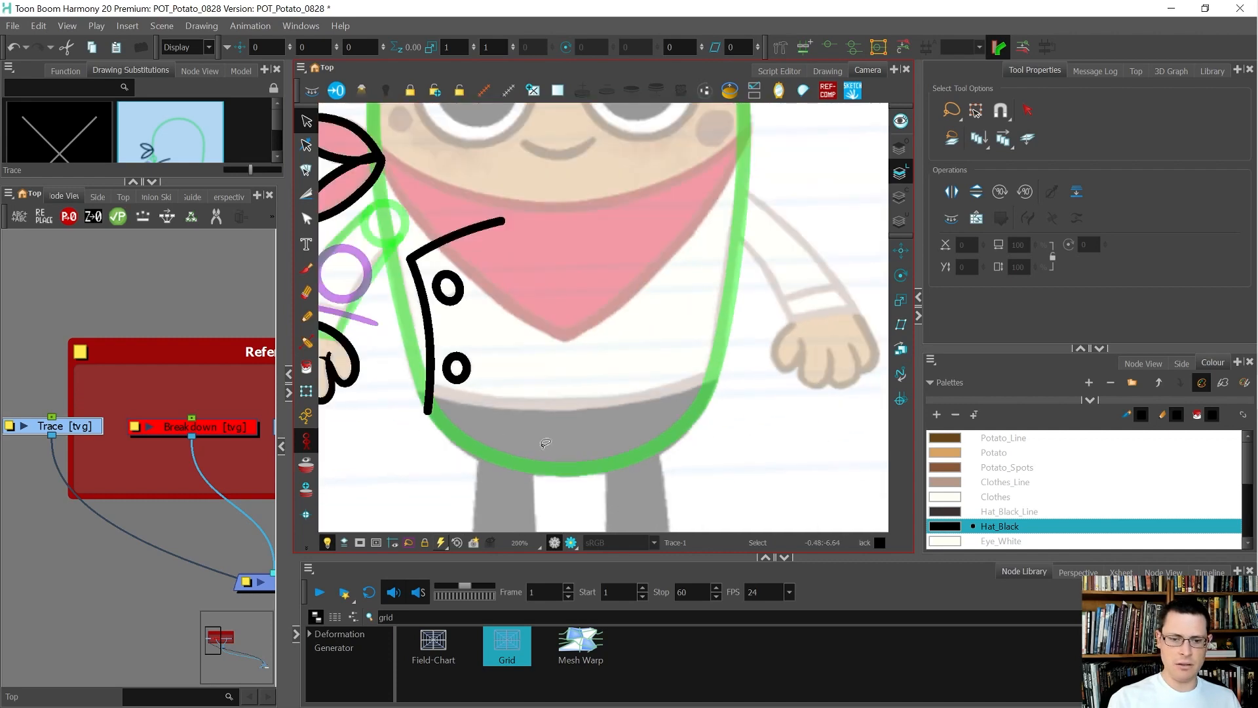
scroll(545, 444, "down", 1)
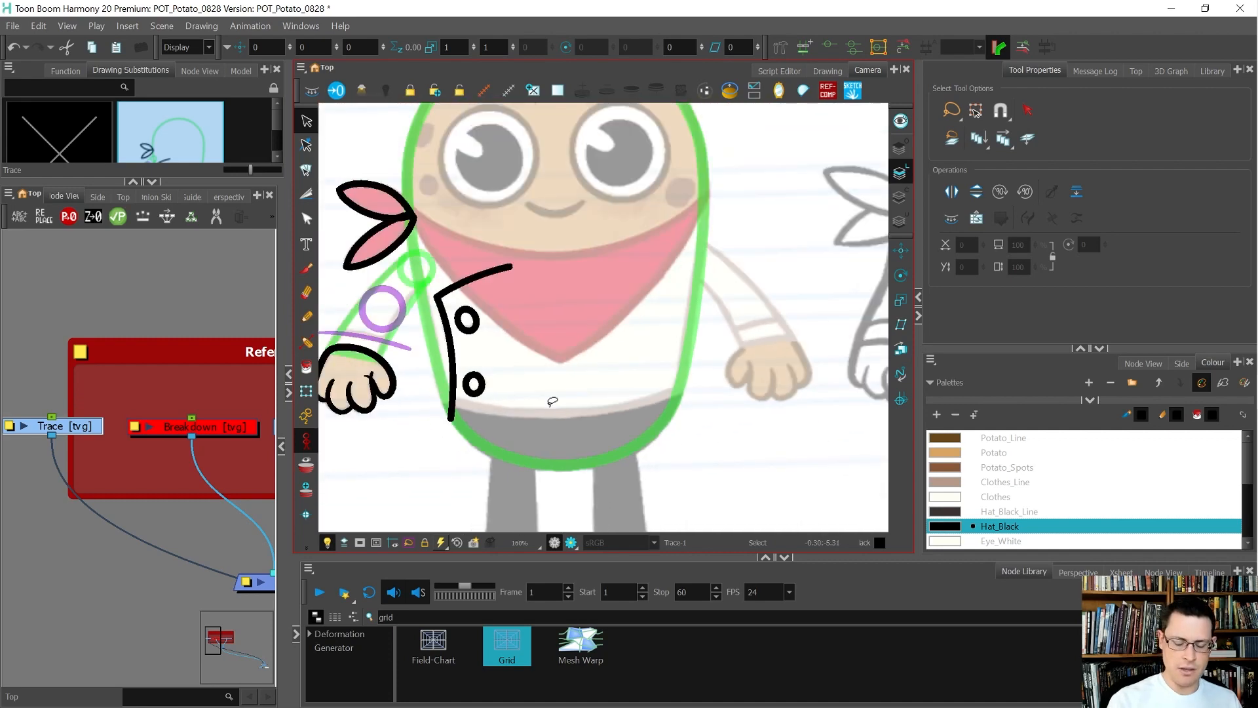
key("alt+x")
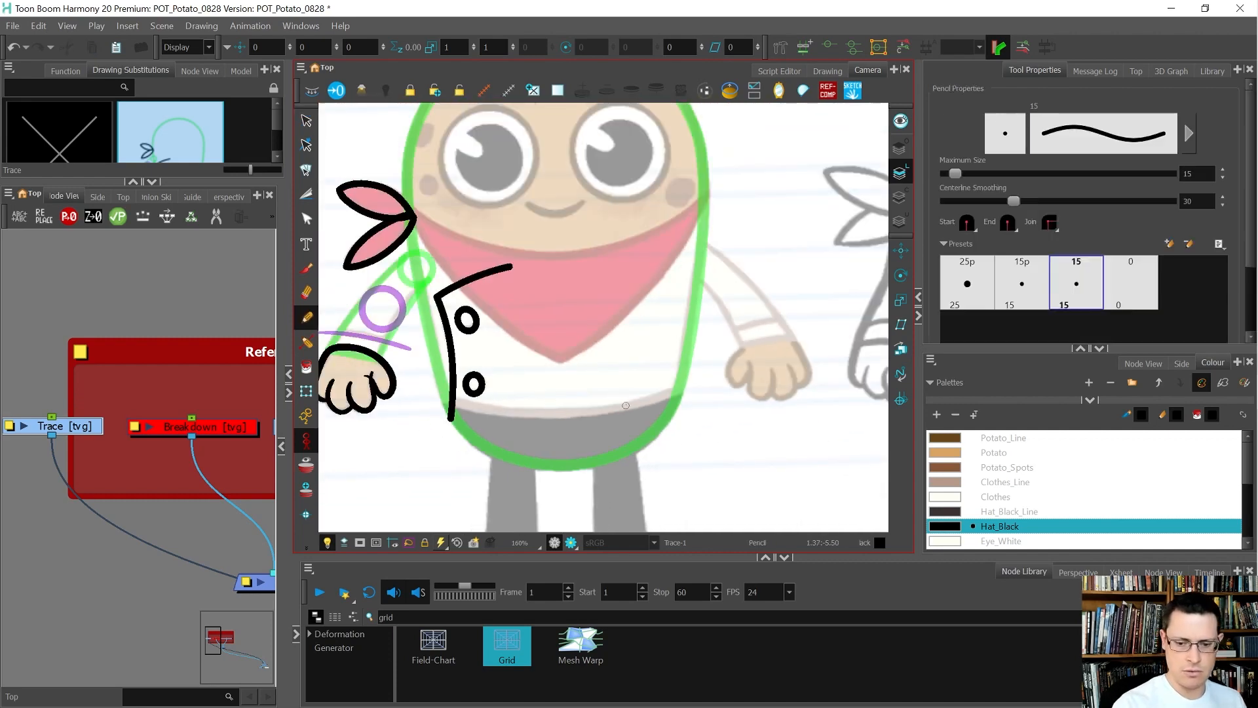
left_click_drag(417, 399, 713, 387)
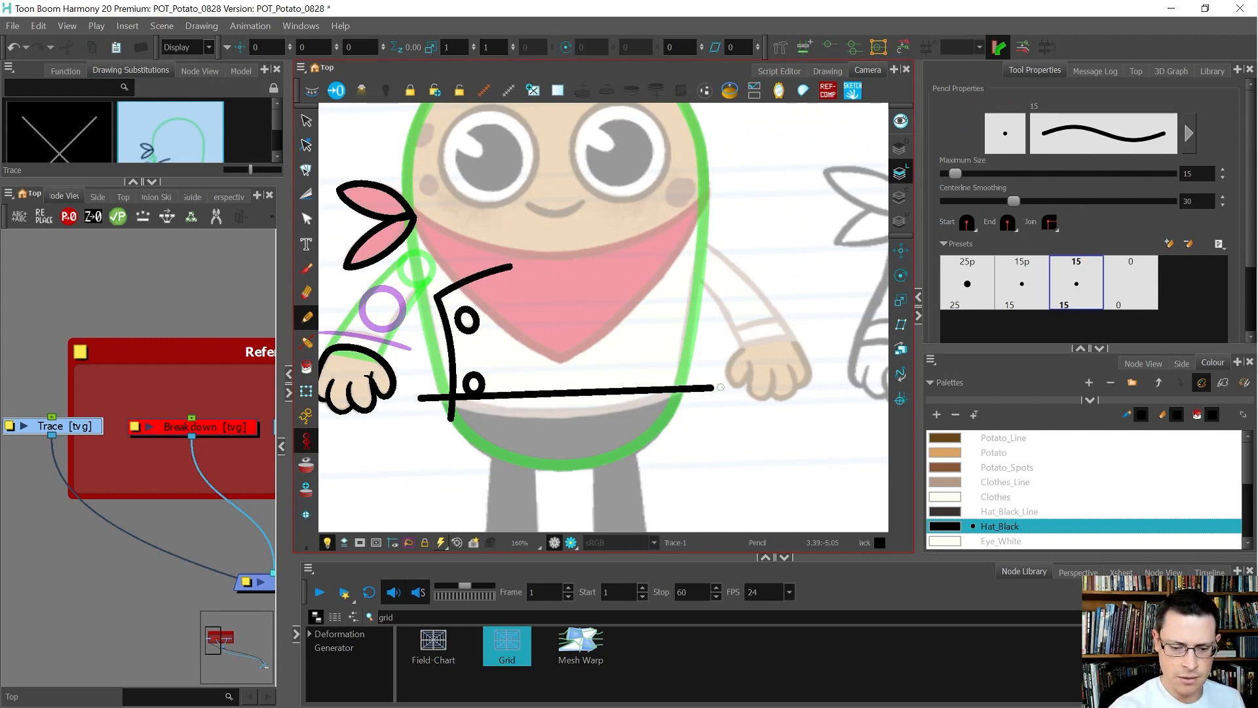
Bend the hem line into a downward arc matching the sketch with the Contour Editor, adjusting both end points and curve handles
key("alt+q")
left_click_drag(556, 393, 565, 417)
left_click_drag(421, 402, 420, 396)
left_click_drag(710, 388, 717, 379)
left_click_drag(623, 412, 618, 423)
left_click_drag(521, 421, 515, 421)
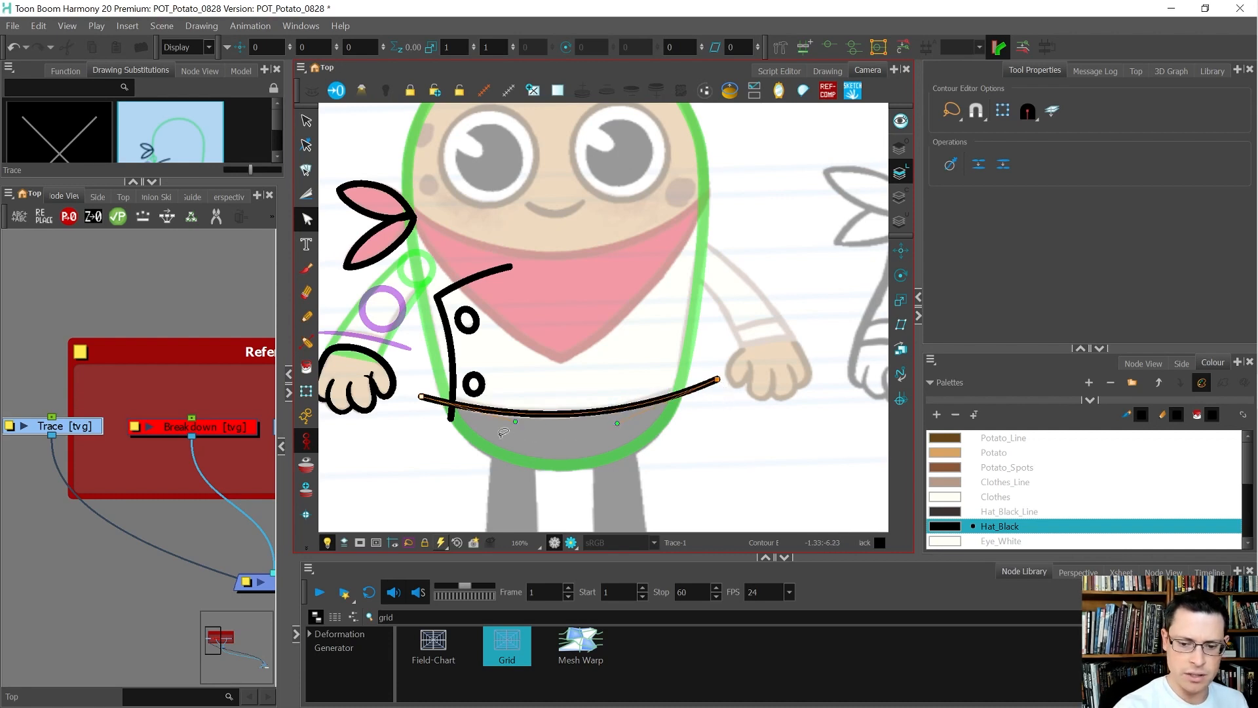
left_click_drag(620, 424, 618, 422)
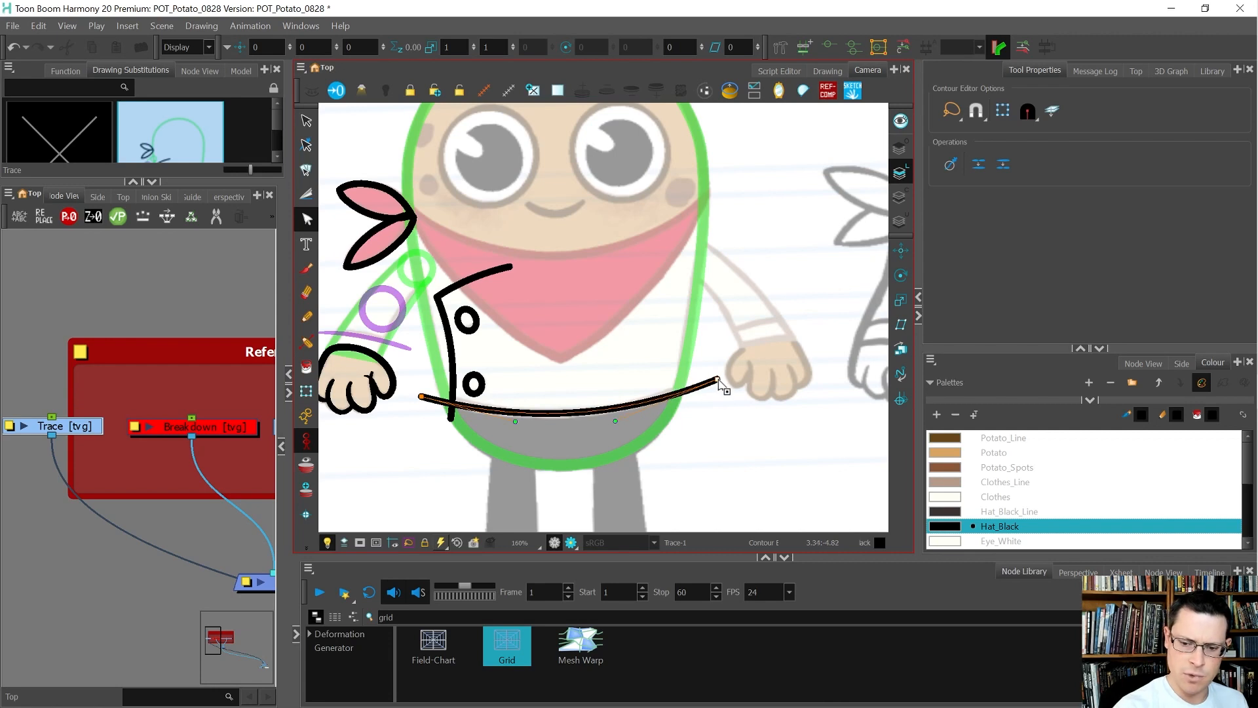
left_click_drag(616, 421, 616, 425)
left_click_drag(422, 397, 414, 395)
left_click_drag(515, 421, 509, 421)
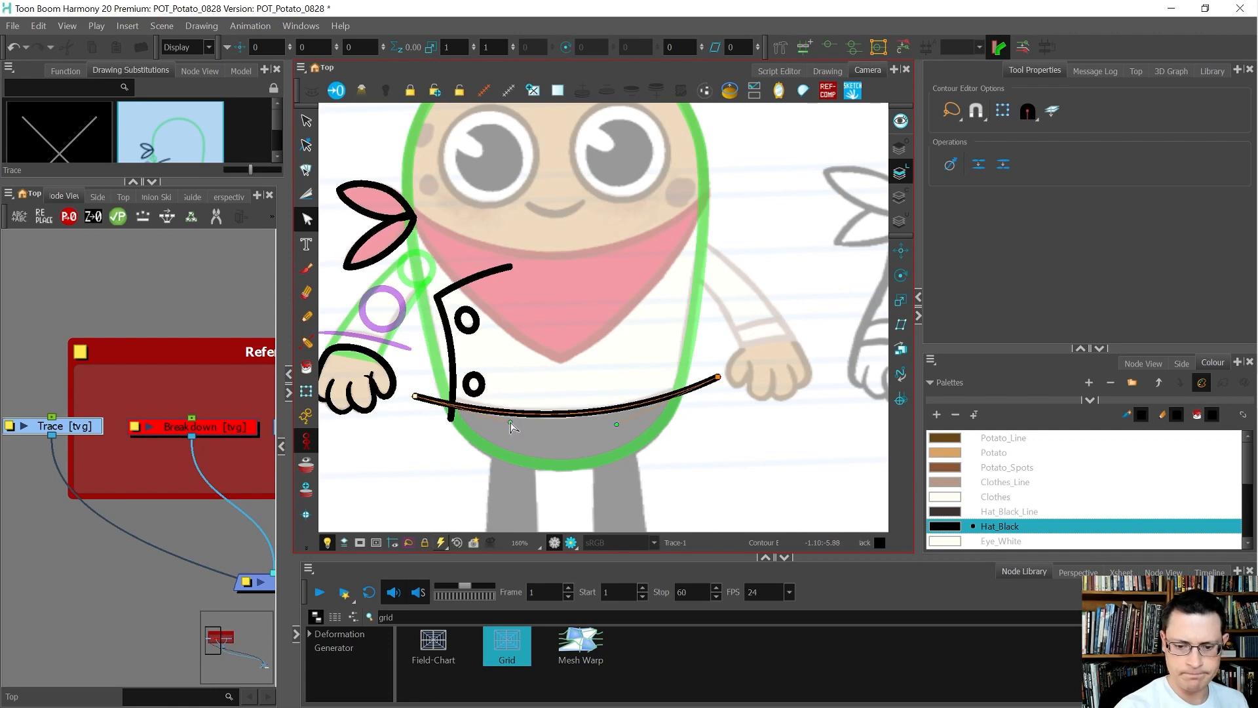
Duplicate the hem line onto the bandana's upper edge, and stretch, rotate and narrow the copy to fit the sketched curve
key("alt+s")
left_click(637, 402)
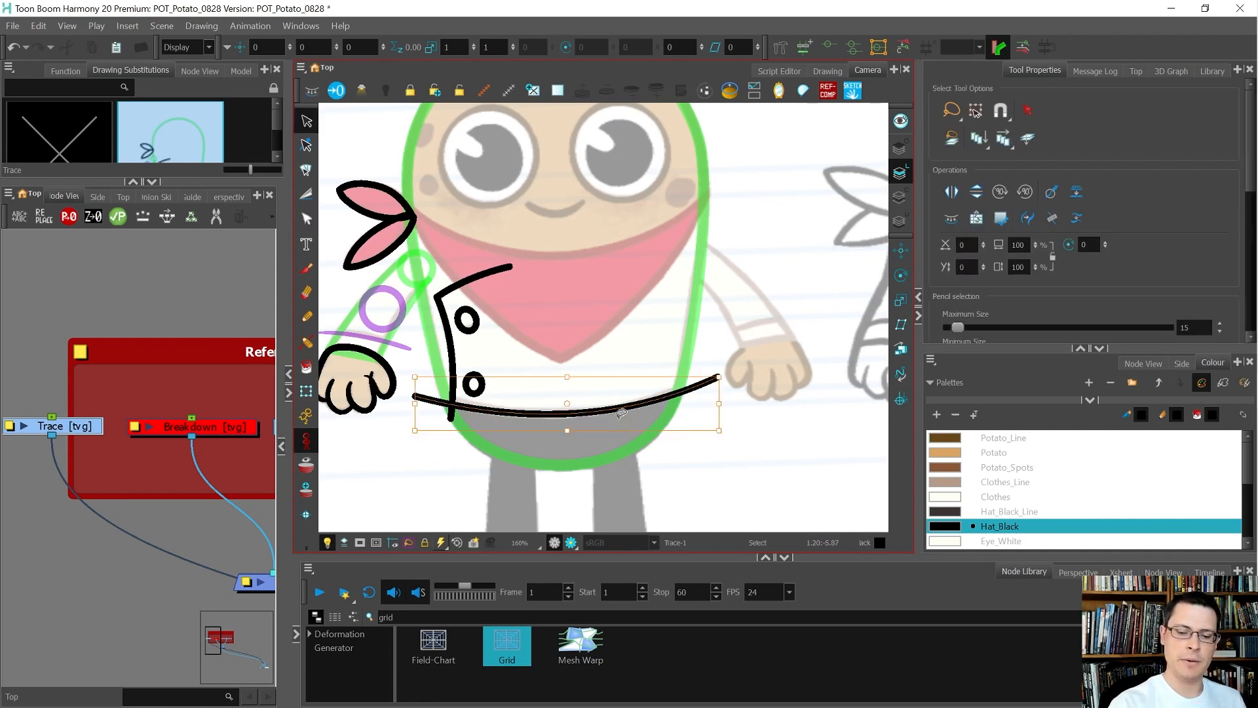
left_click_drag(611, 305, 610, 211)
left_click_drag(556, 242, 555, 288)
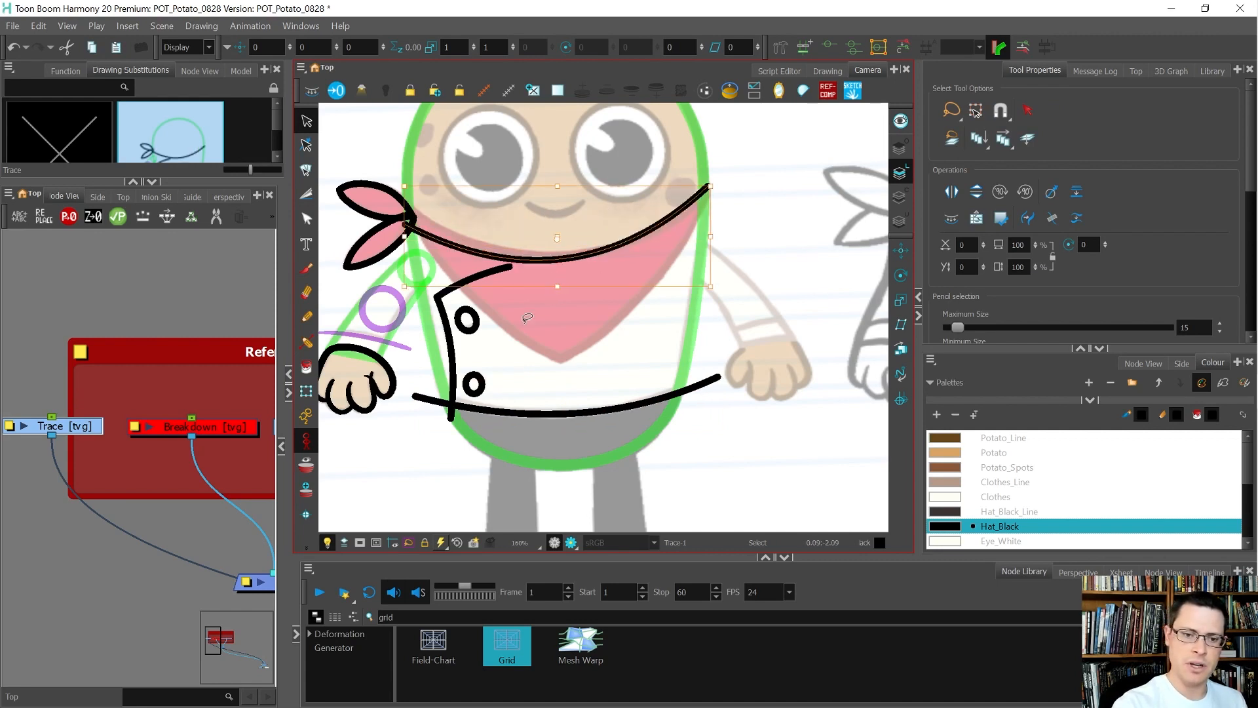
left_click(404, 242)
mouse_move(709, 232)
left_mouse_down()
mouse_move(721, 227)
mouse_move(710, 235)
mouse_move(710, 223)
left_mouse_up()
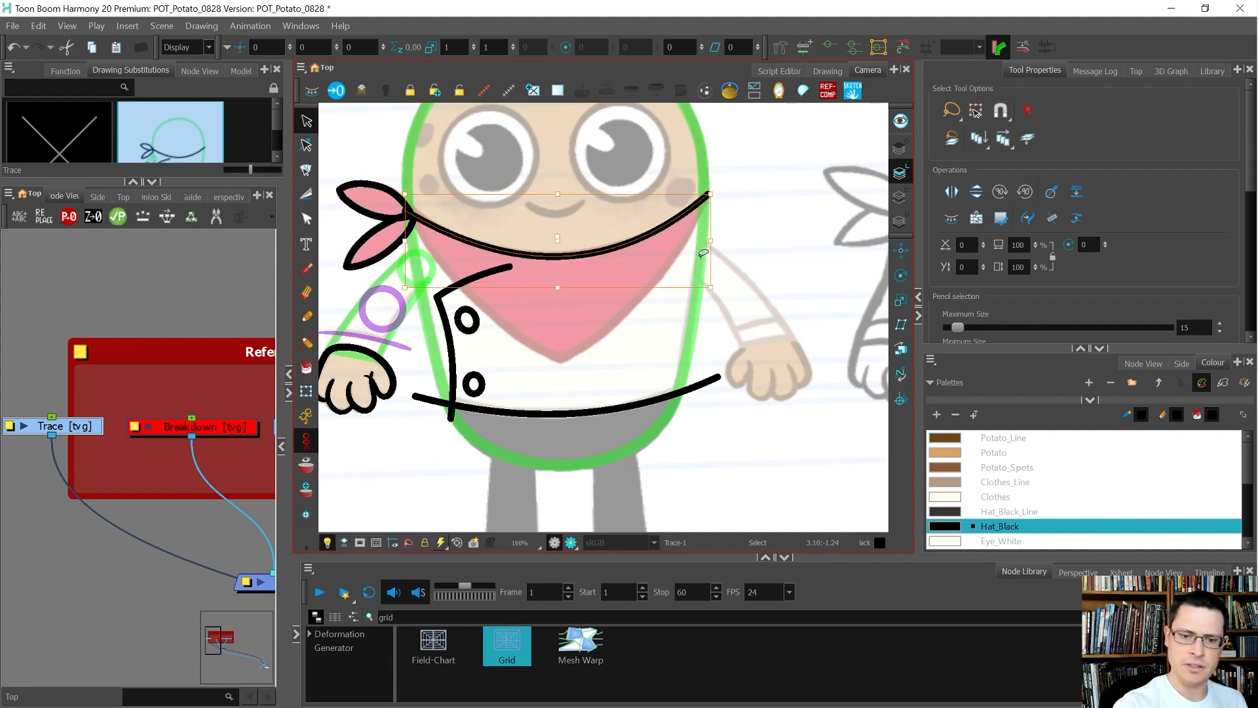
left_click_drag(406, 243, 411, 250)
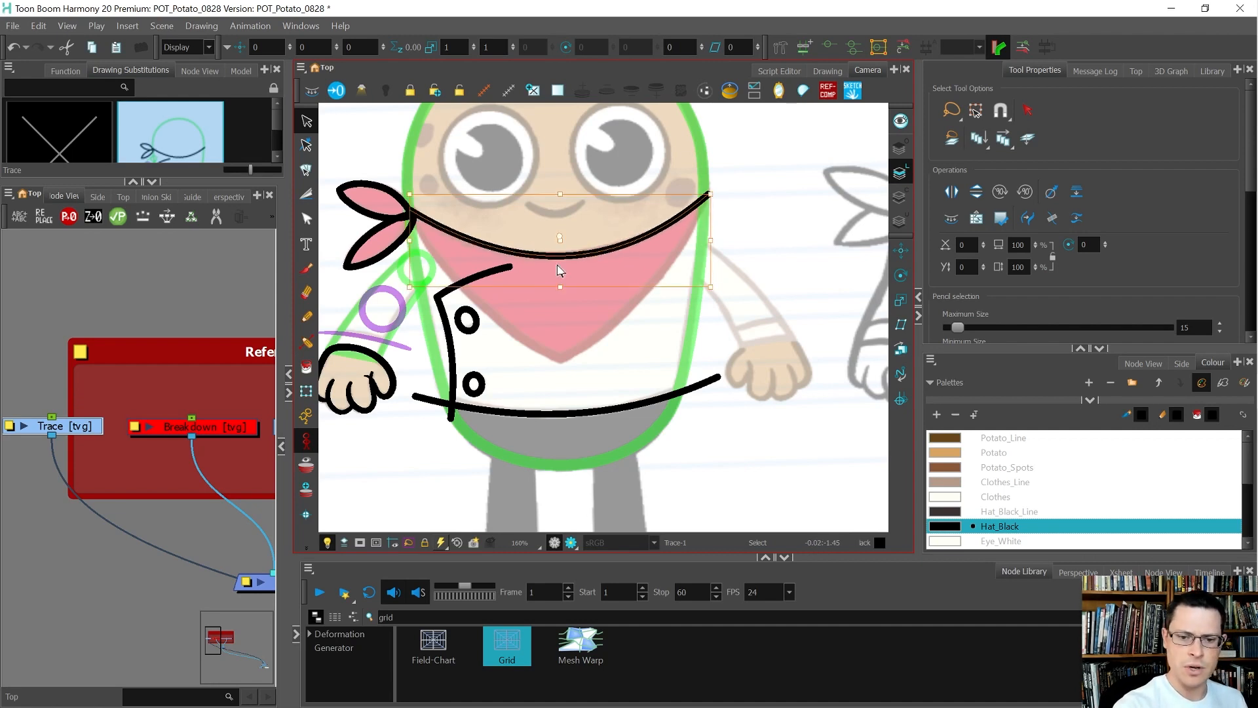
key("alt+q")
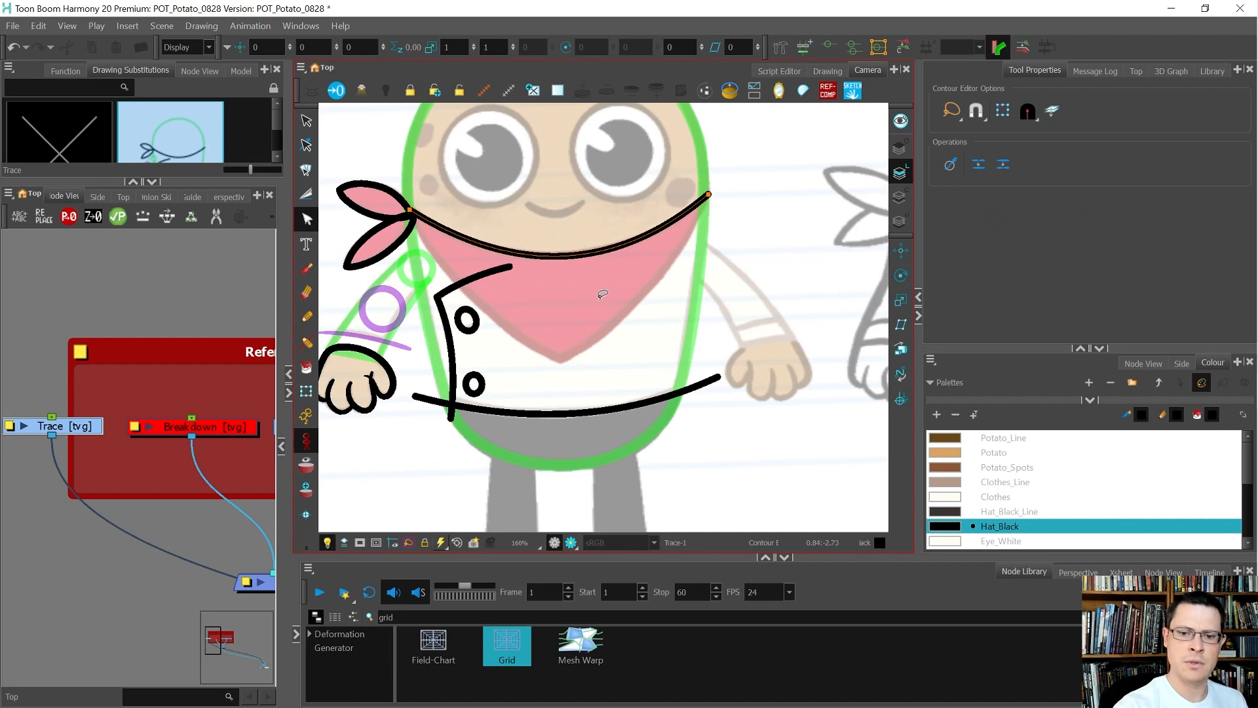
Refine the curve of the bandana's upper edge with the Contour Editor to follow the sketch
left_click(656, 240)
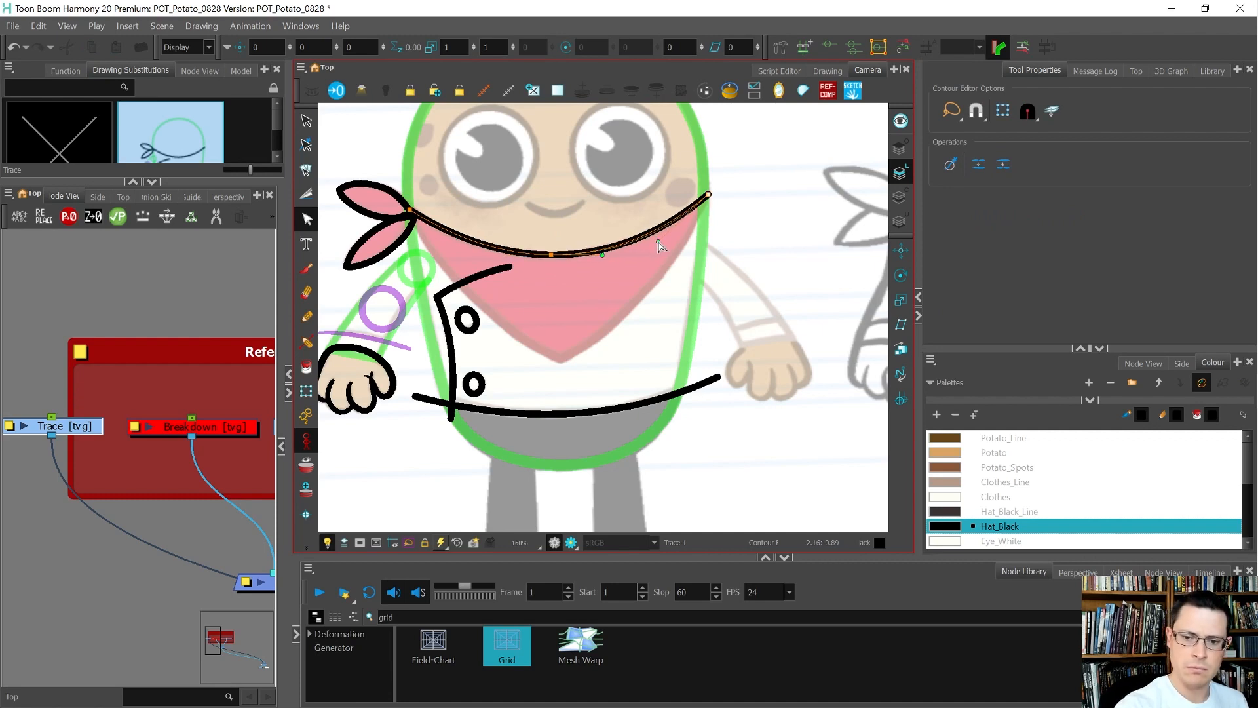
mouse_move(433, 197)
left_mouse_down()
mouse_move(467, 281)
mouse_move(457, 242)
left_mouse_up()
left_click(465, 416)
Draw the bandana's lower edge on the knot side with a size 15 pencil line, from the pointed tip to just past the knot
key("alt+/")
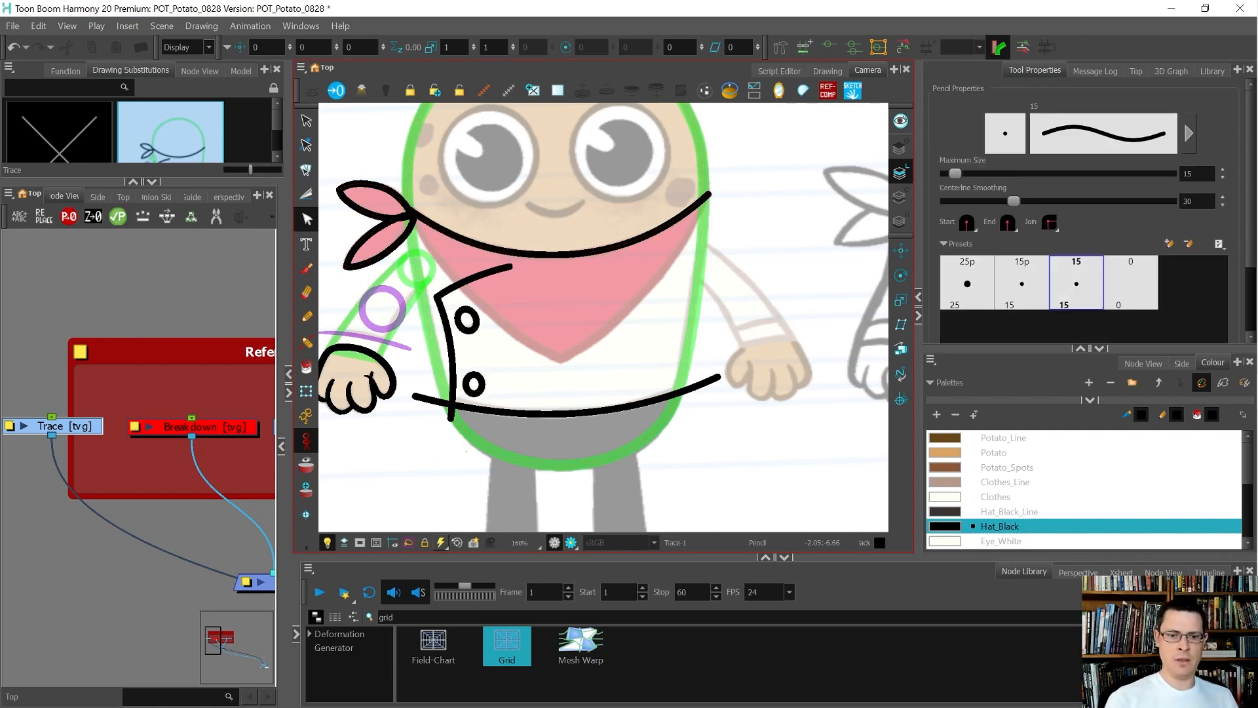
mouse_move(713, 262)
left_mouse_down()
mouse_move(700, 399)
mouse_move(654, 429)
left_mouse_up()
left_click_drag(714, 194, 572, 298)
left_click_drag(771, 227, 730, 175)
left_click_drag(573, 351, 599, 312)
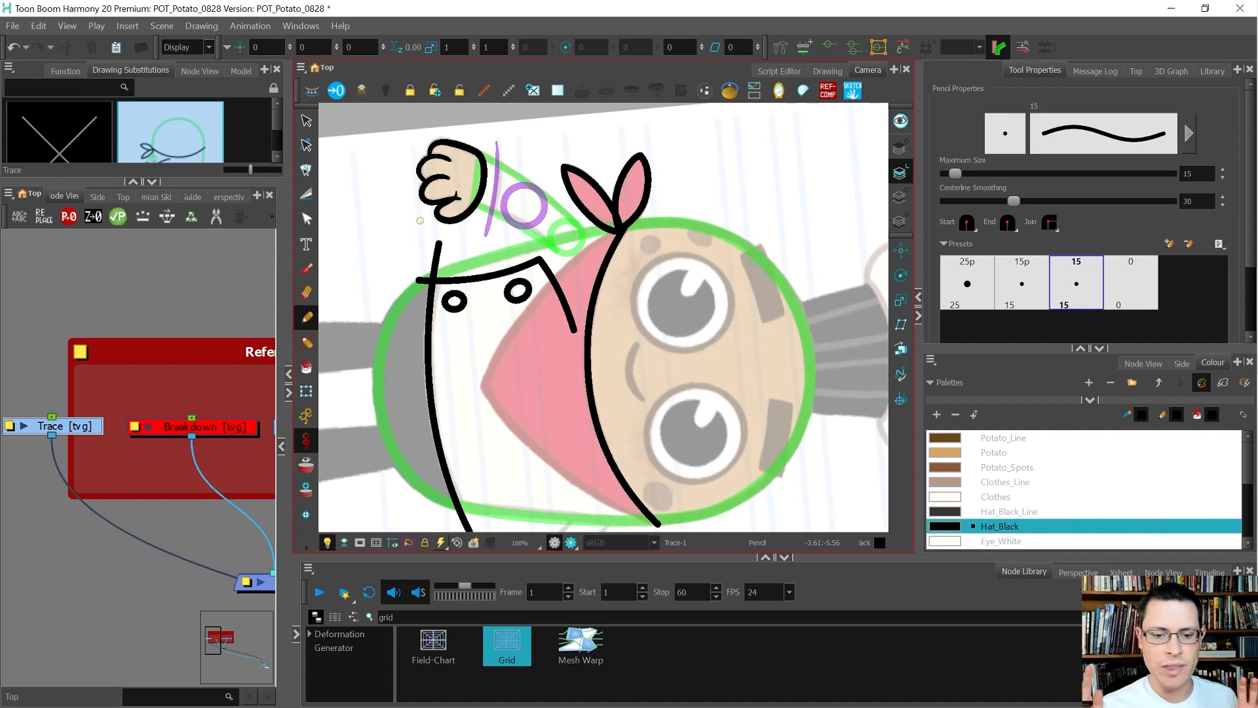
left_click_drag(543, 294, 548, 230)
left_click_drag(741, 396, 771, 307, "ctrl+alt")
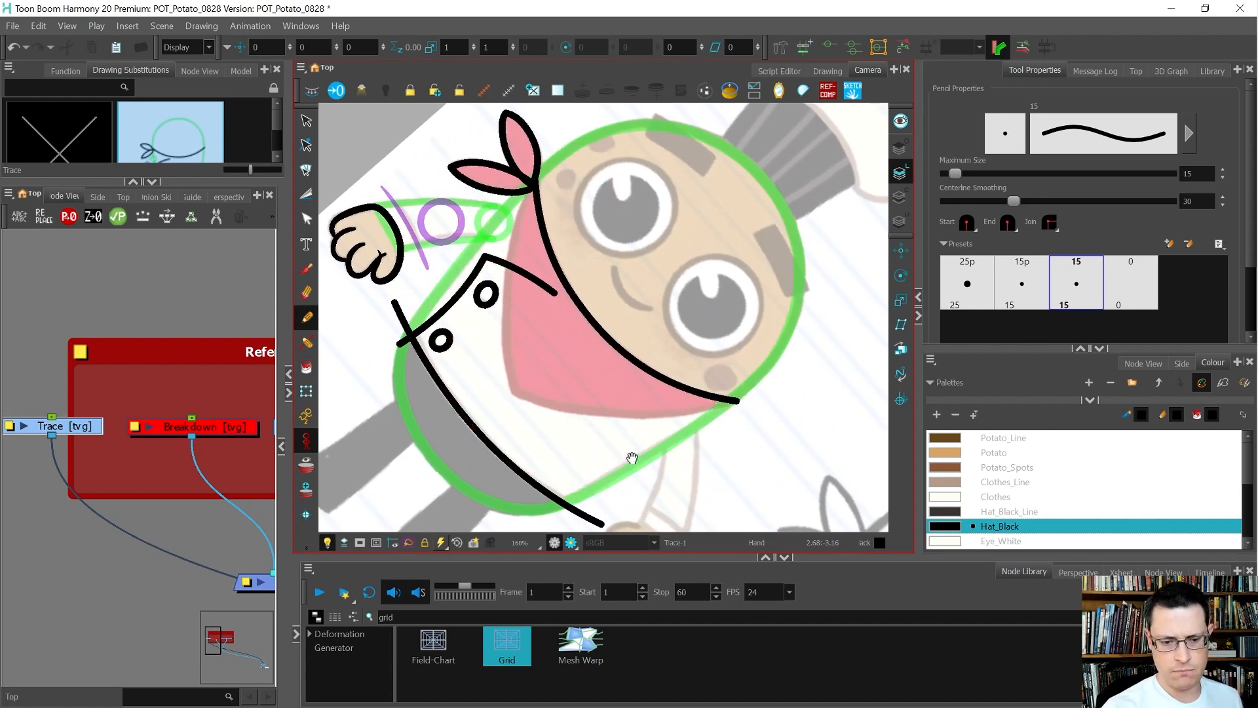
left_click_drag(631, 455, 699, 430)
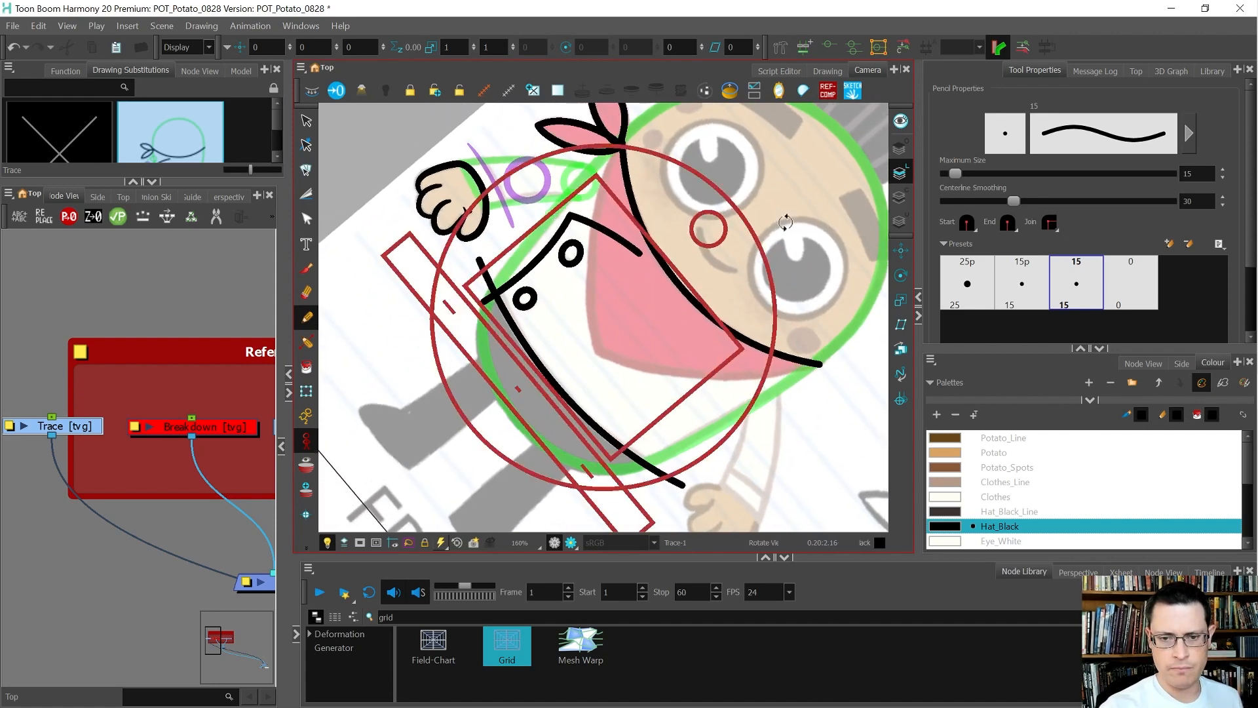
left_click_drag(786, 222, 783, 351, "ctrl+alt")
scroll(704, 319, "up", 2)
mouse_move(505, 354)
left_mouse_down()
mouse_move(578, 245)
mouse_move(698, 153)
mouse_move(766, 130)
left_mouse_up()
Check the new bandana edge's points with the Contour Editor, and cut off the end overshooting the knot
key("alt+q")
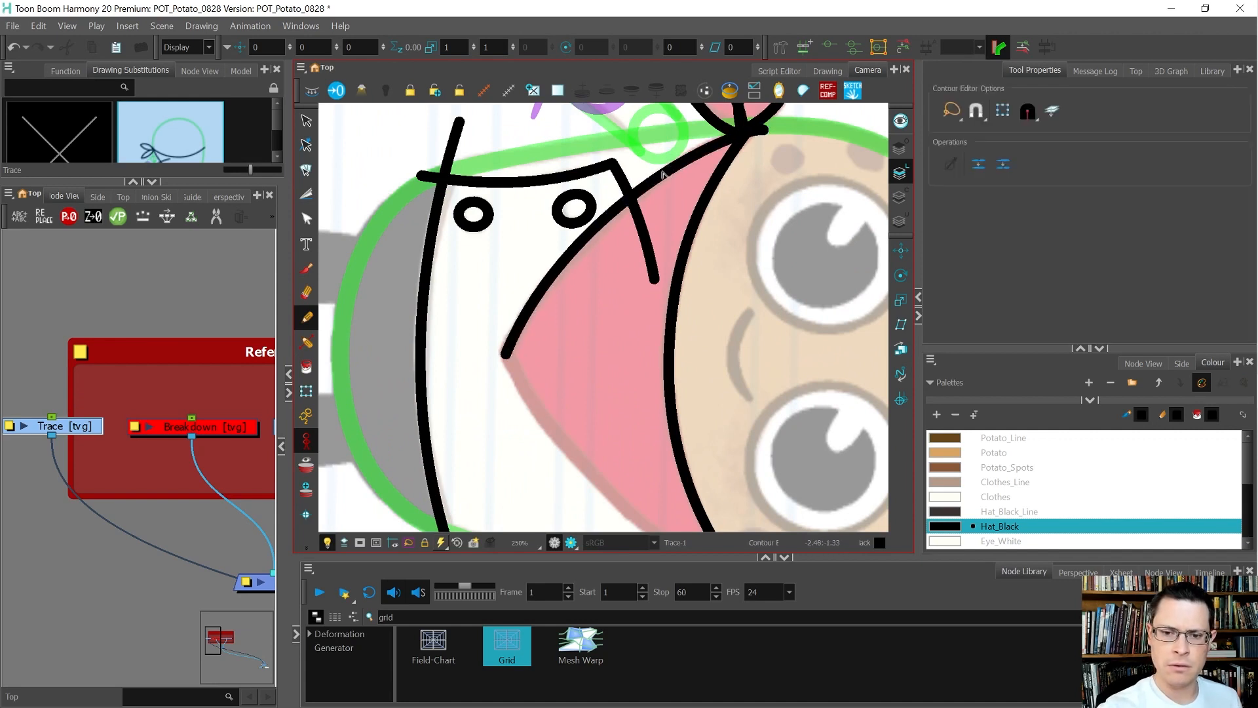
left_click(509, 354)
left_click(508, 356)
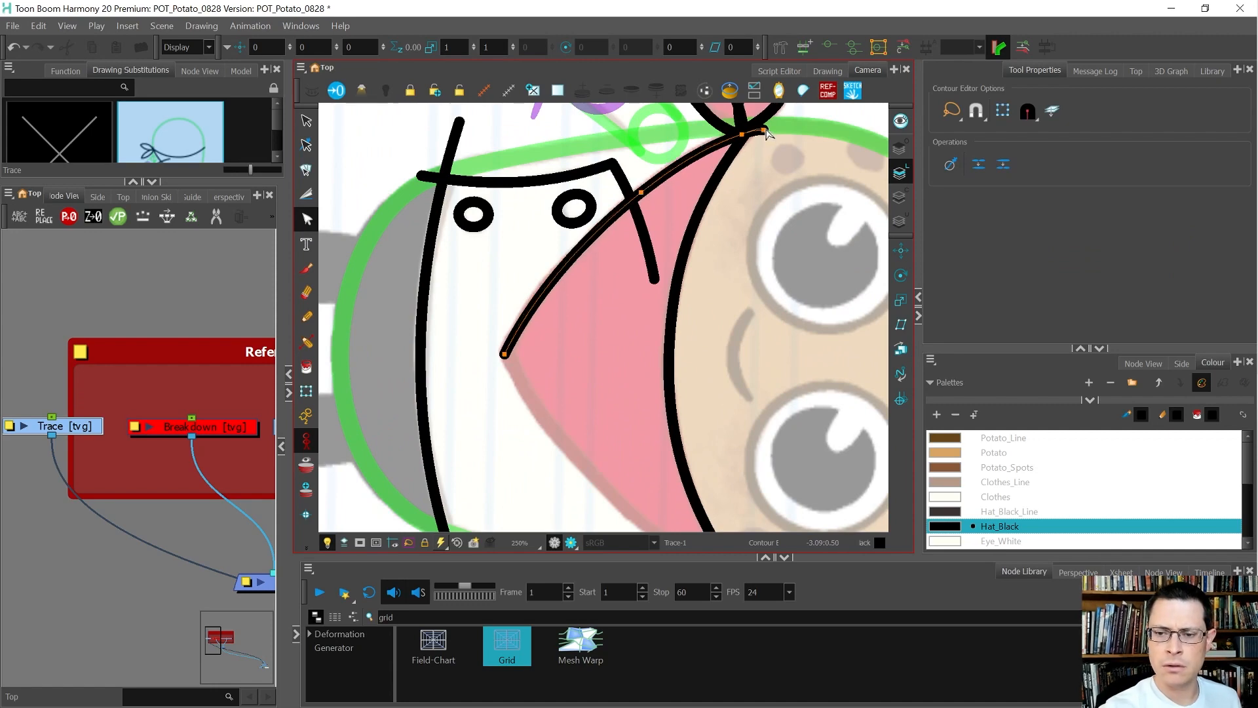
key("alt+t")
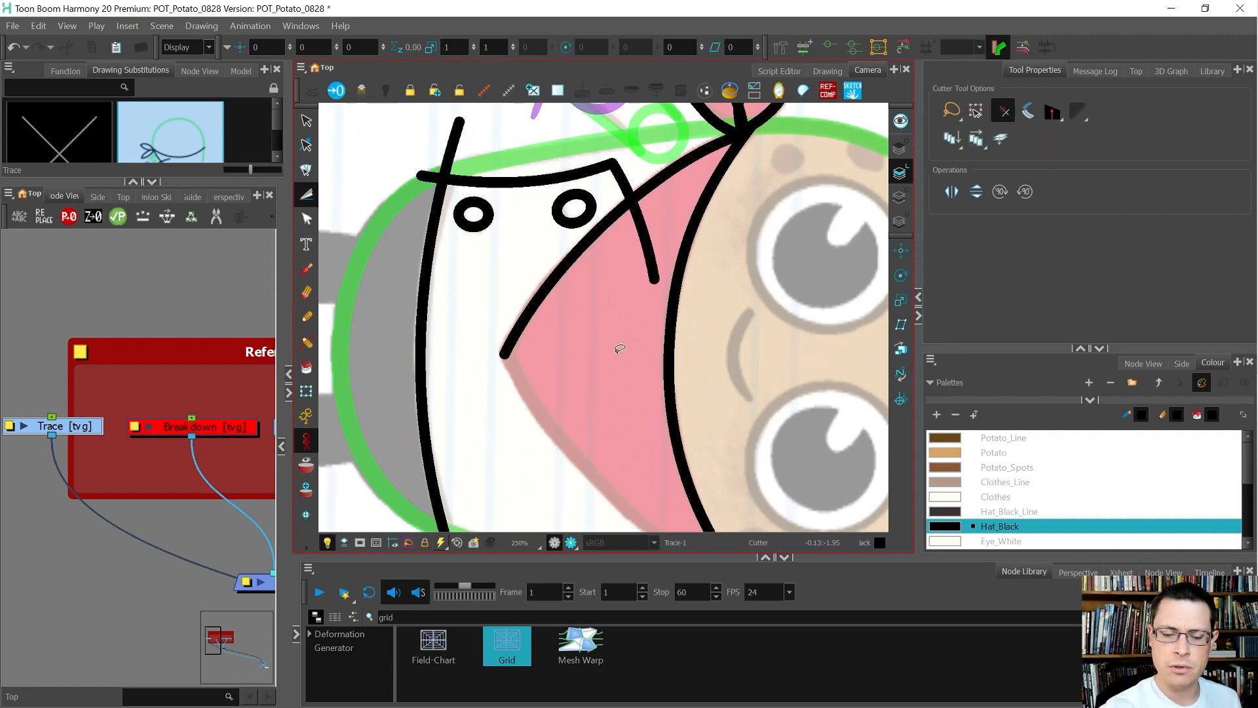
left_click_drag(619, 349, 564, 266)
Draw the bandana's other lower edge with a size 15 pencil line, from the far corner of the upper edge to the pointed tip
key("alt+x")
mouse_move(744, 191)
left_mouse_down()
mouse_move(575, 458)
mouse_move(692, 409)
left_mouse_up()
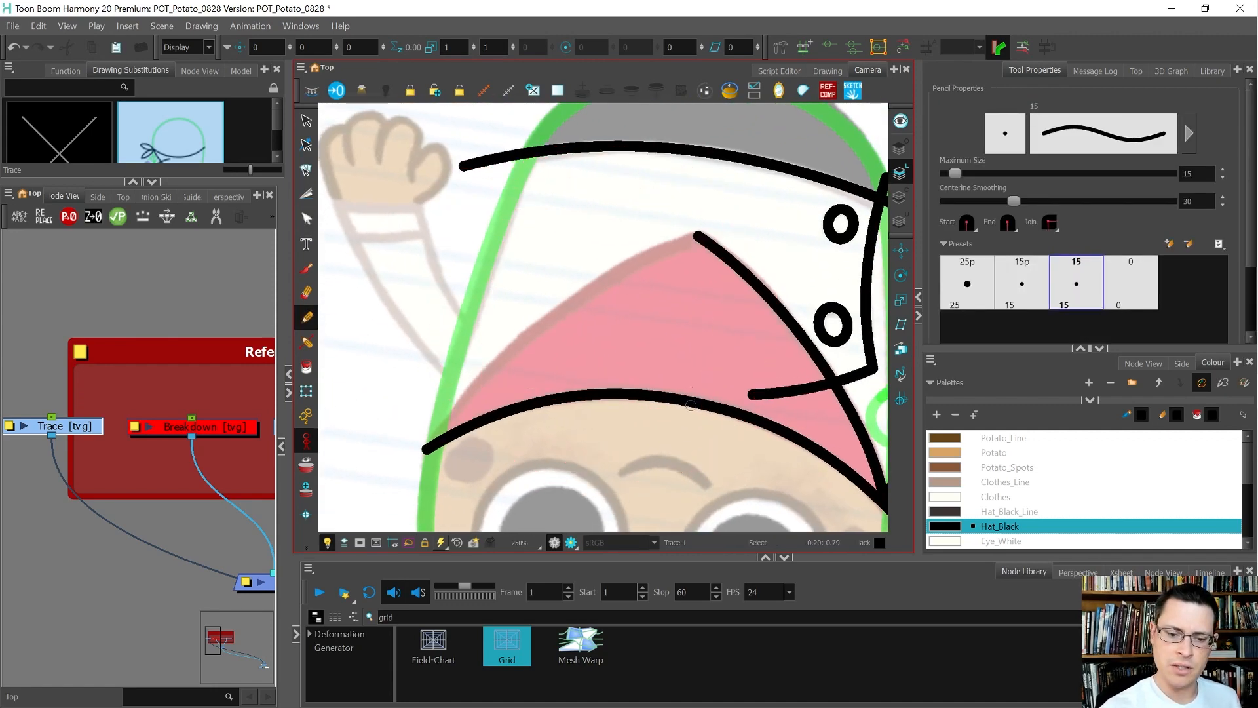
scroll(612, 254, "down", 2)
mouse_move(420, 410)
left_mouse_down()
mouse_move(571, 252)
mouse_move(696, 199)
left_mouse_up()
key("alt+q")
left_click(600, 243)
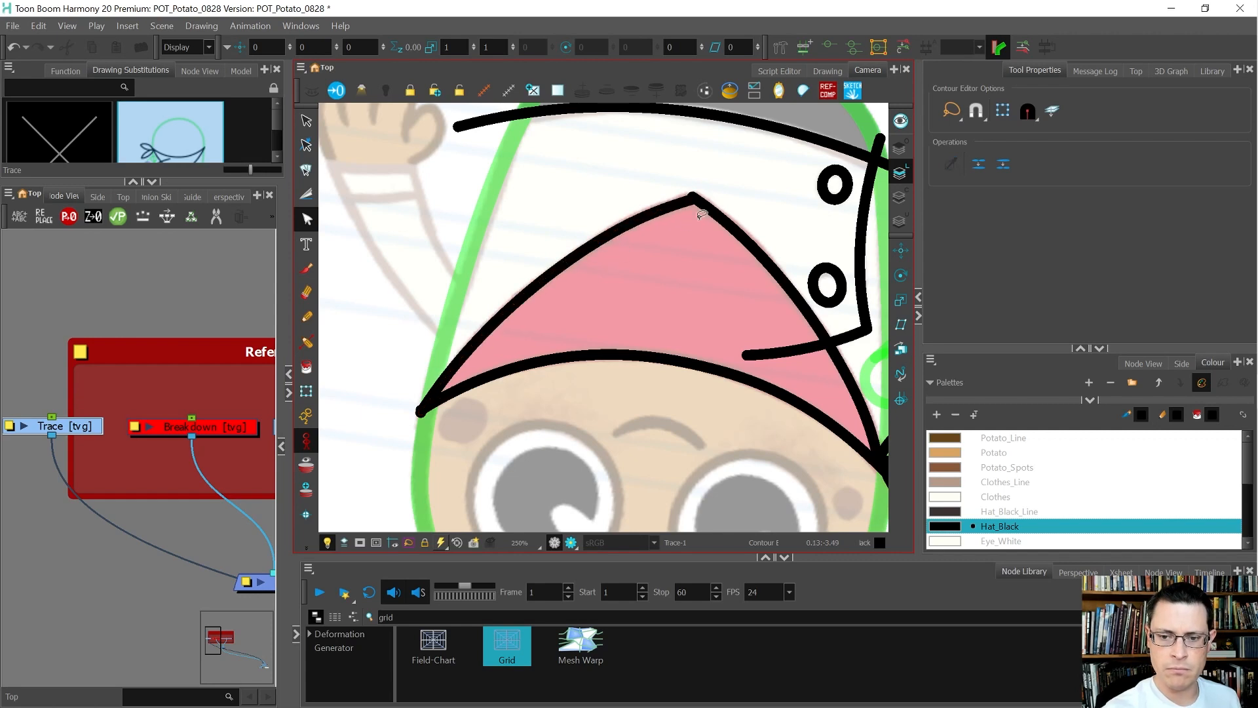
Select the bandana's upper edge and both lower edge lines together
key("alt+s")
key("ctrl+a")
left_click(666, 306)
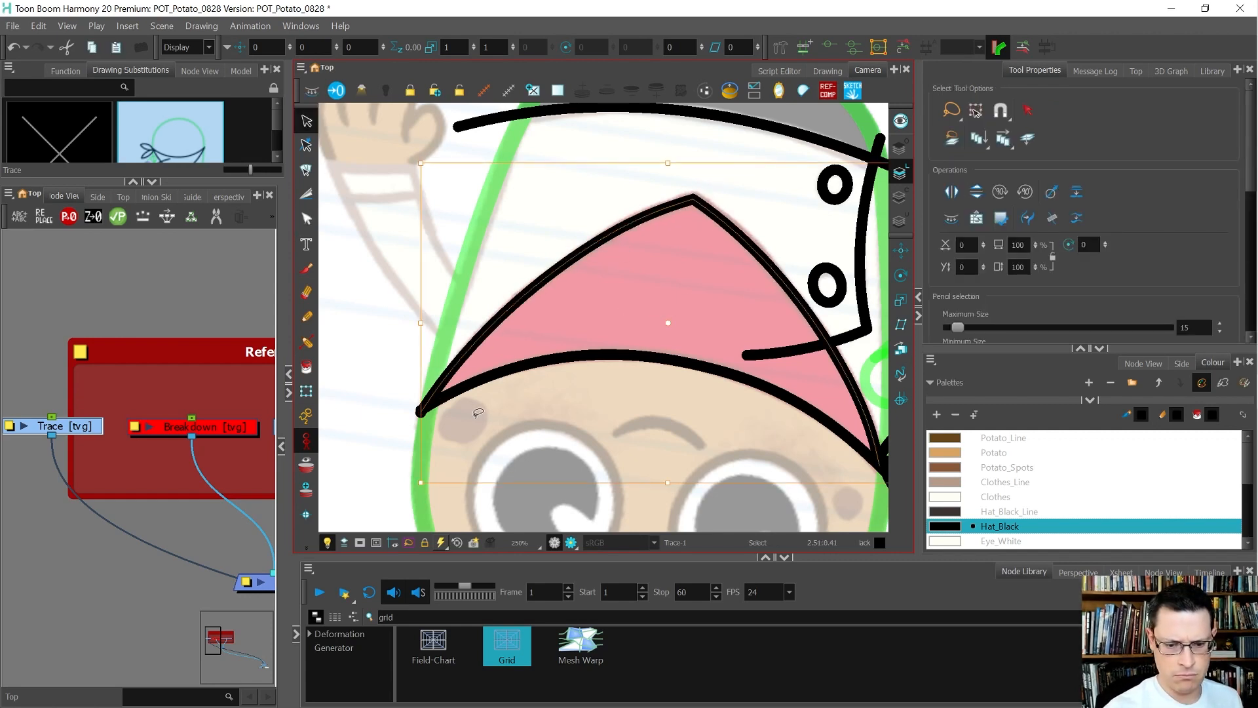
mouse_move(482, 416)
left_mouse_down()
mouse_move(485, 374)
mouse_move(576, 406)
mouse_move(528, 379)
left_mouse_up()
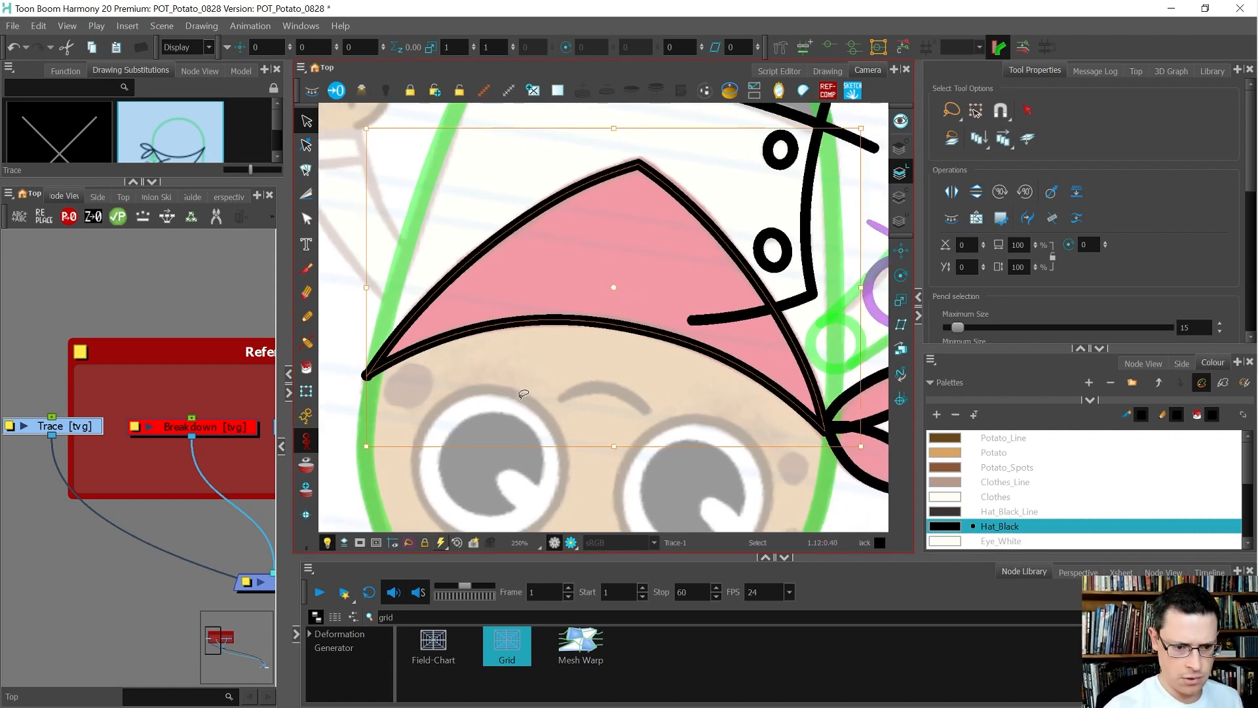
Inspect the contour points at the corners of the pink bandana's black outline
key("alt+q")
scroll(365, 395, "up", 6)
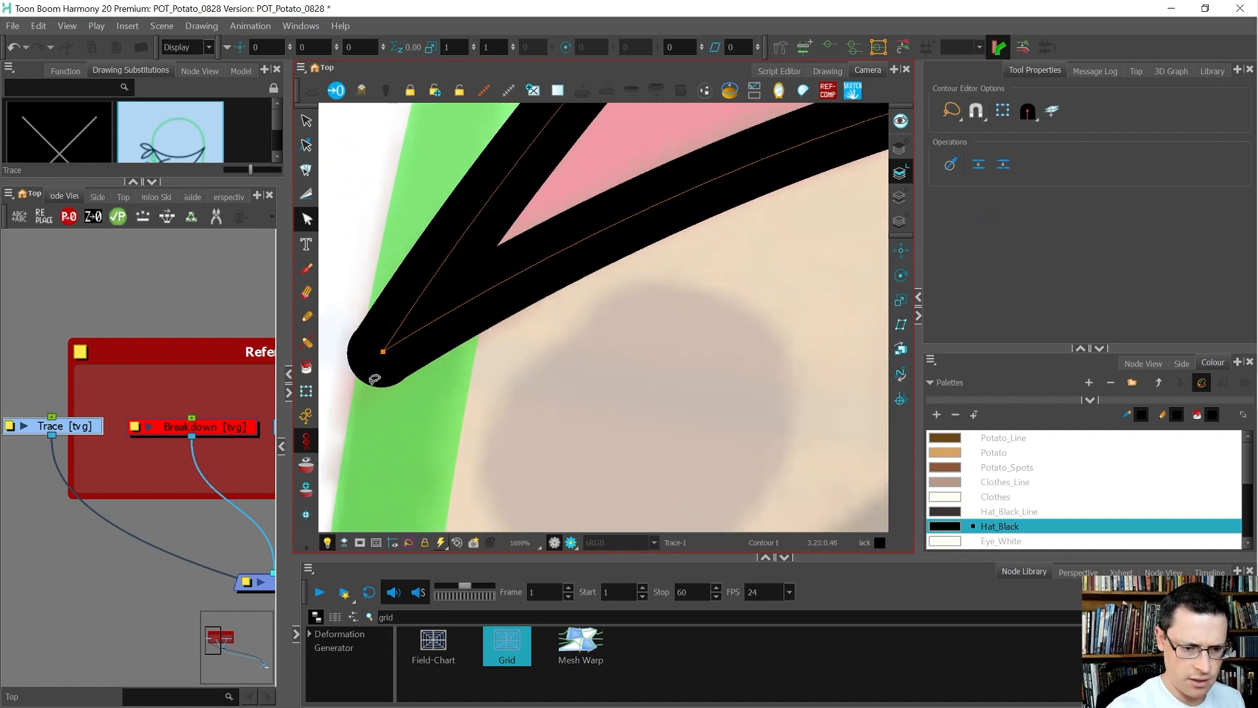
scroll(392, 384, "down", 3)
scroll(393, 387, "down", 3)
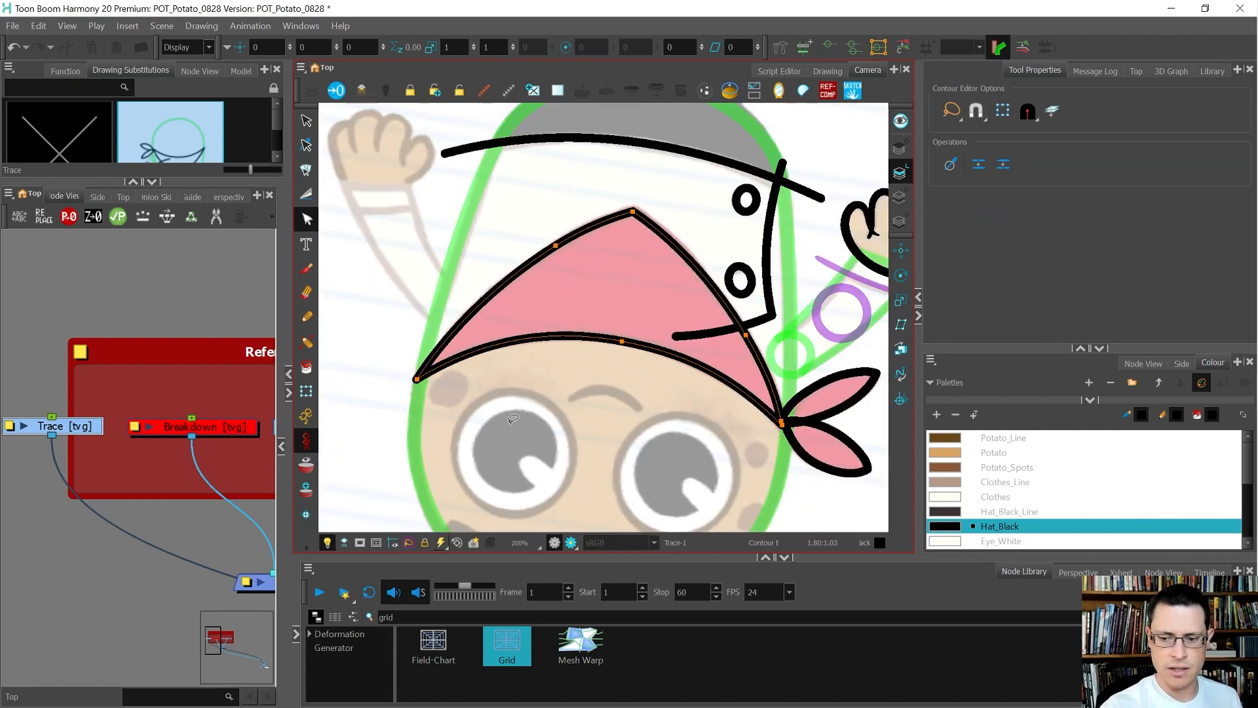
scroll(780, 429, "up", 3)
scroll(778, 419, "down", 4)
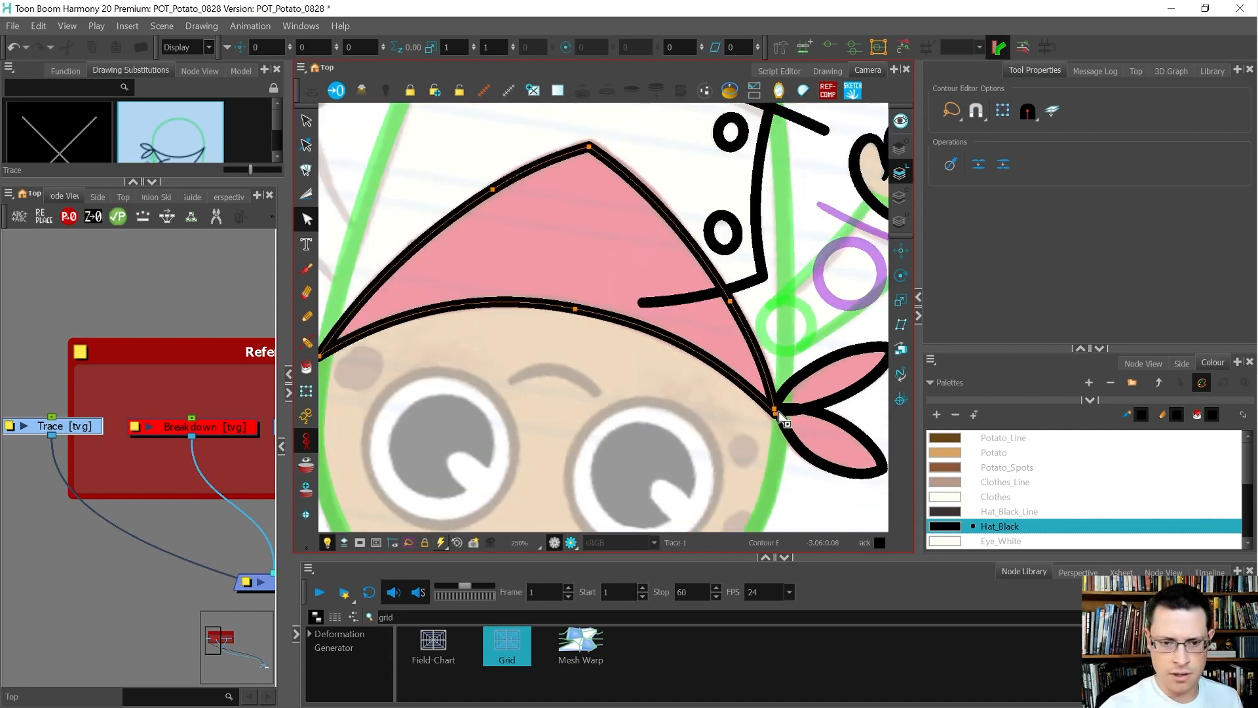
Trace both sides of the front-view character's left leg with pencil lines in the Trace colour, extending them into the body
mouse_move(604, 382)
left_mouse_down()
mouse_move(634, 277)
mouse_move(617, 449)
mouse_move(655, 419)
mouse_move(735, 281)
mouse_move(585, 323)
left_mouse_up()
key("alt+x")
scroll(584, 323, "up", 3)
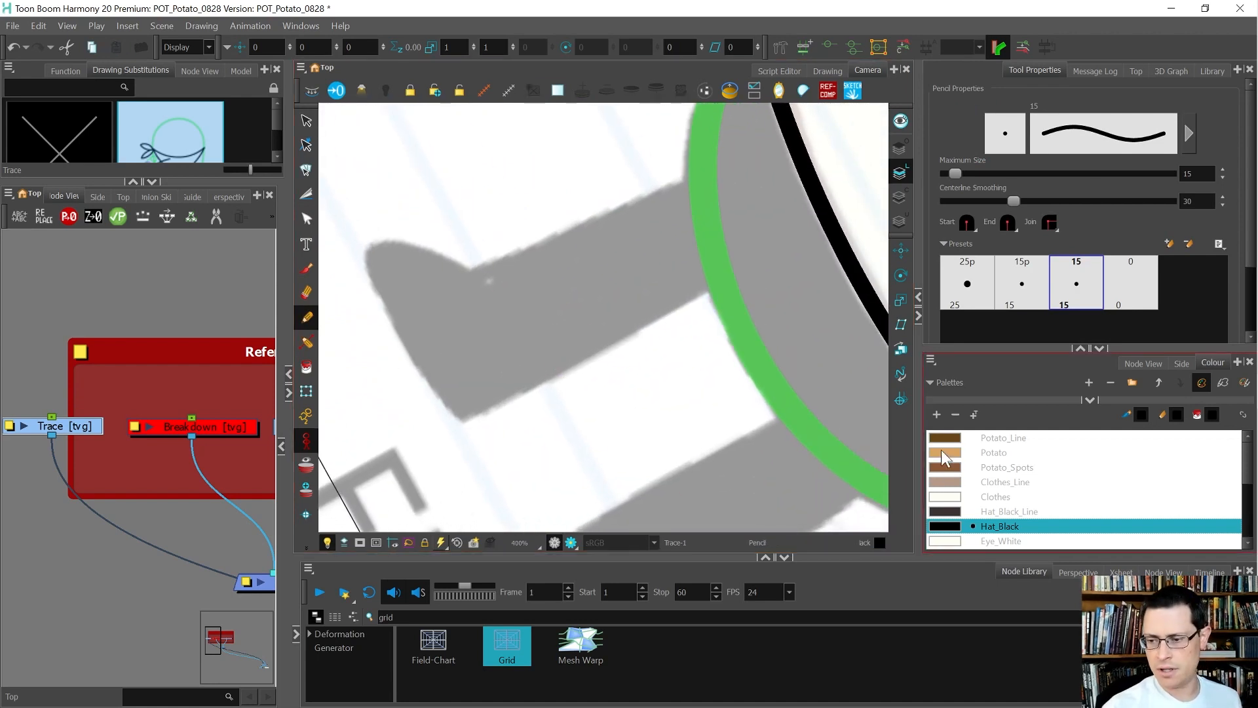
left_click_drag(982, 251, 982, 250)
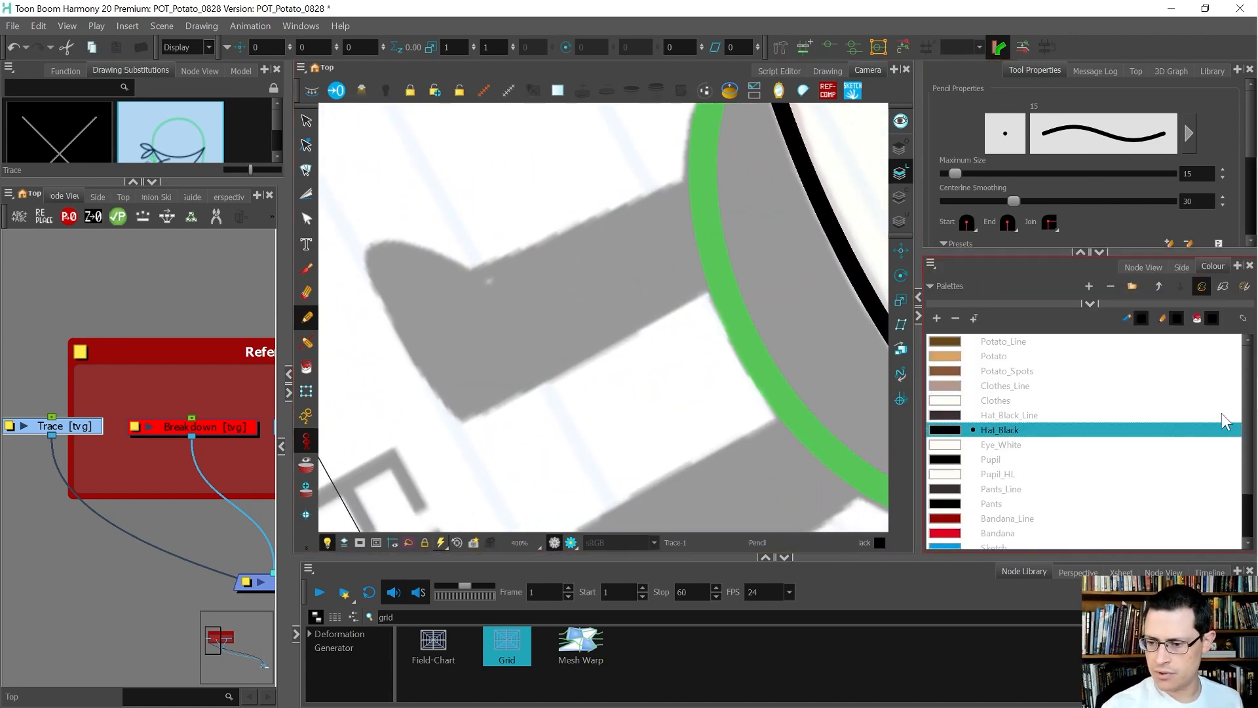
left_click(729, 273)
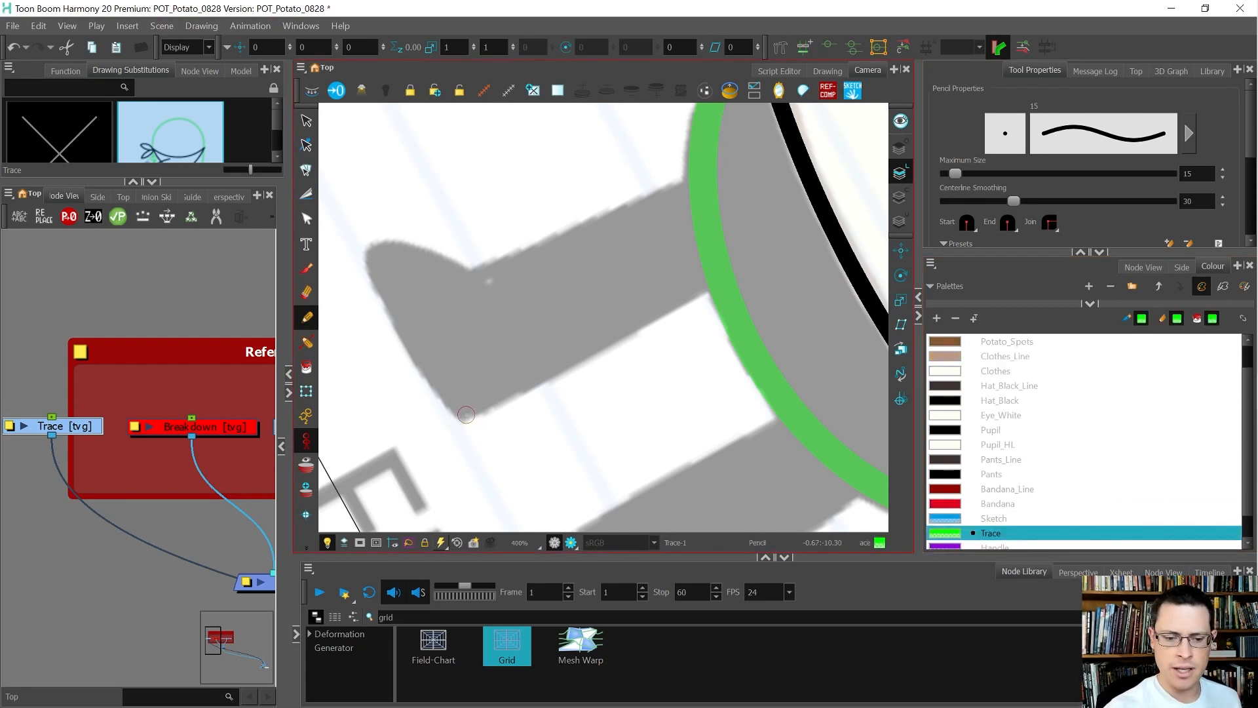
left_click_drag(464, 415, 745, 260)
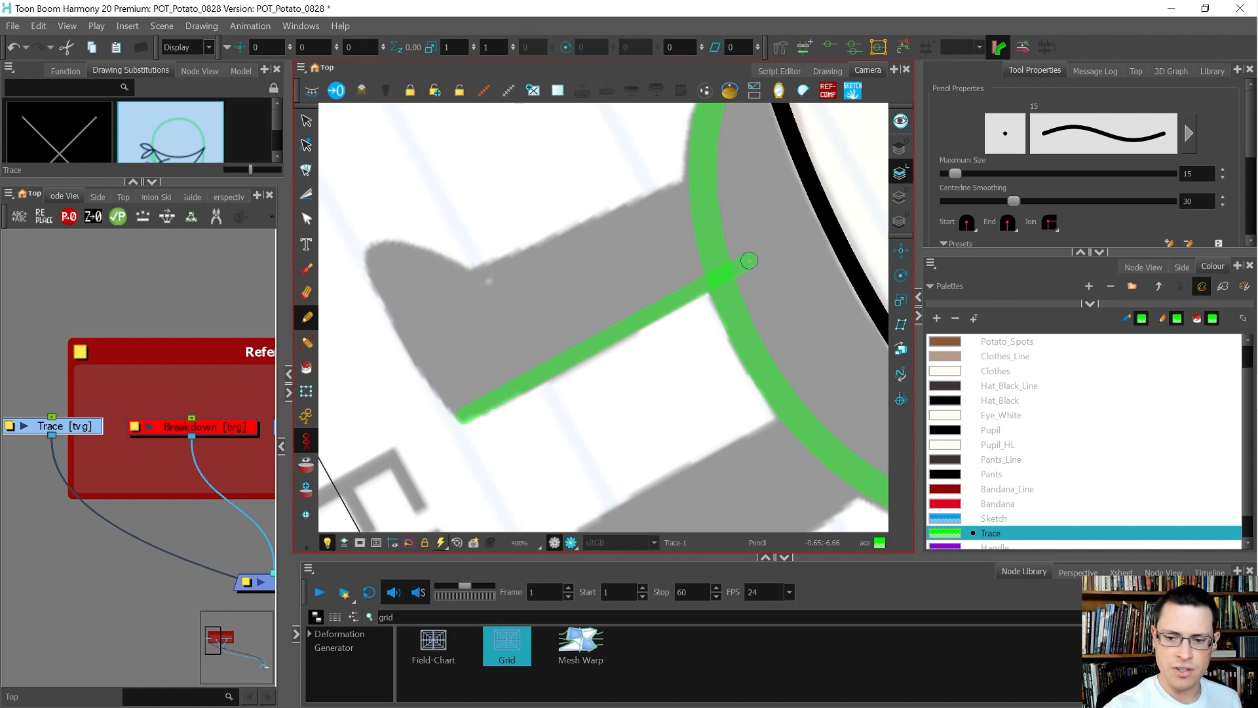
left_click_drag(455, 287, 735, 167)
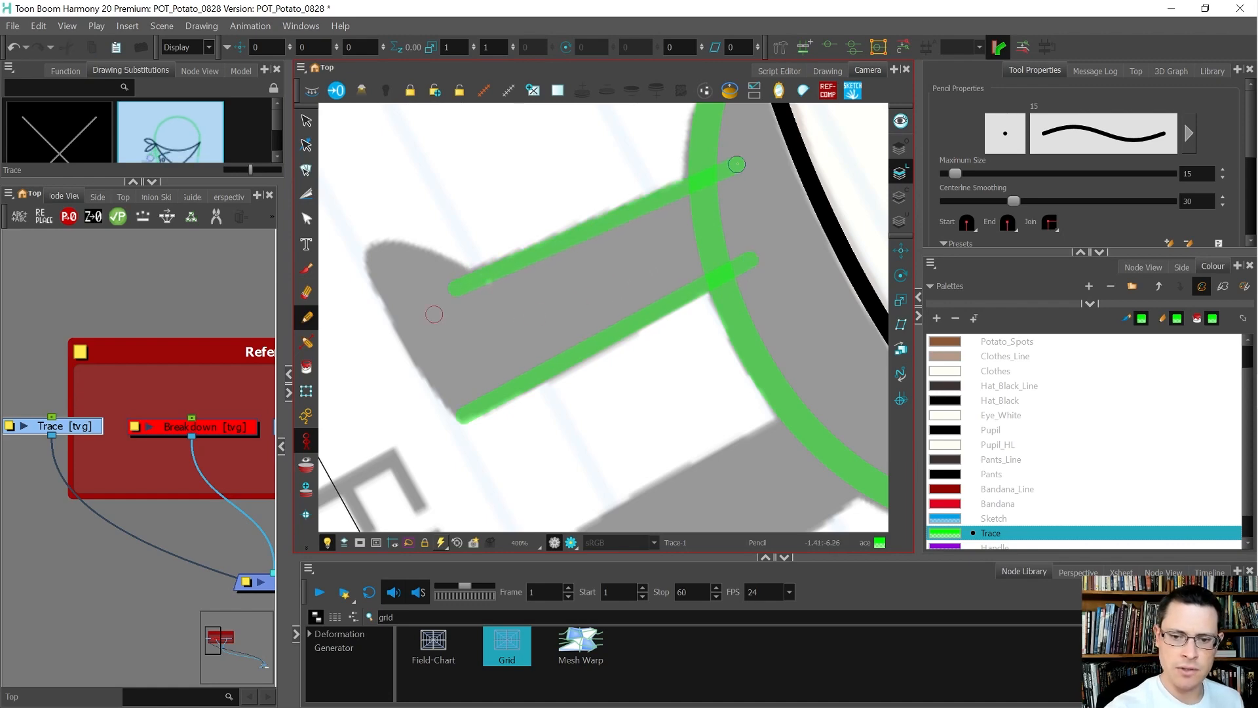
Adjust the lower end point of the leg's outer pencil line with the Contour Editor to follow the sketch
left_click_drag(763, 411, 765, 220)
key("alt+q")
left_click(510, 436)
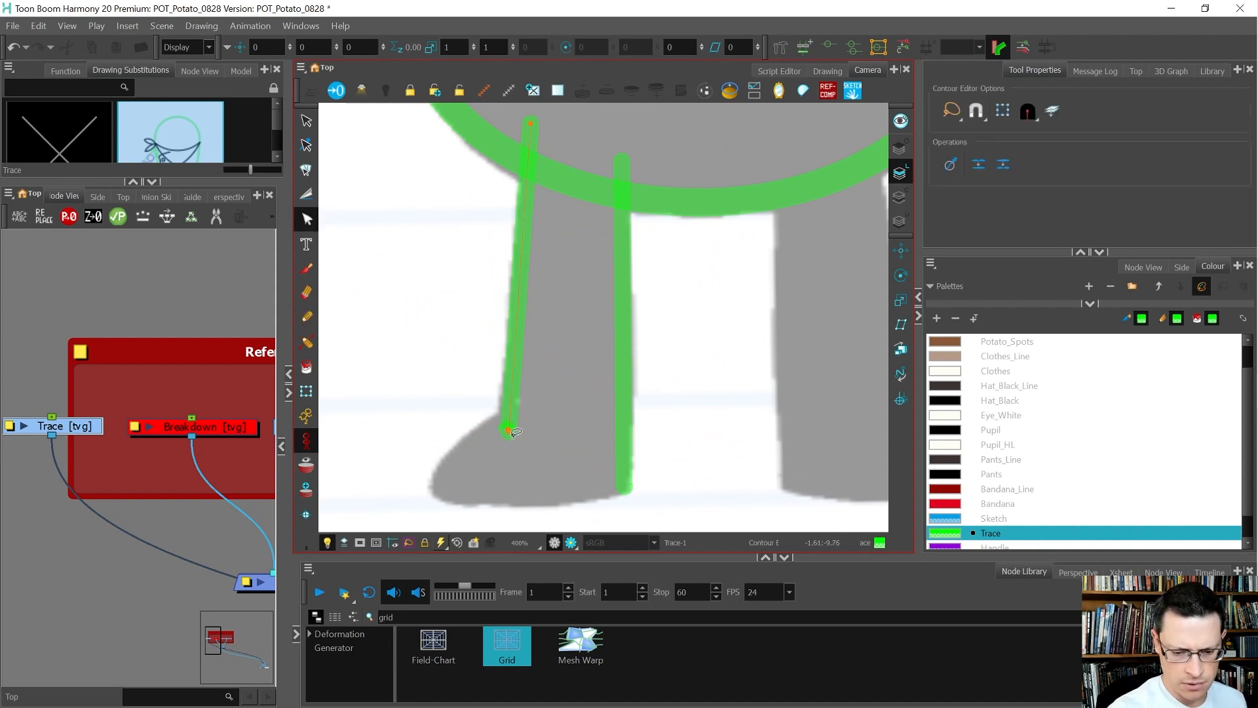
left_click_drag(508, 437, 517, 435)
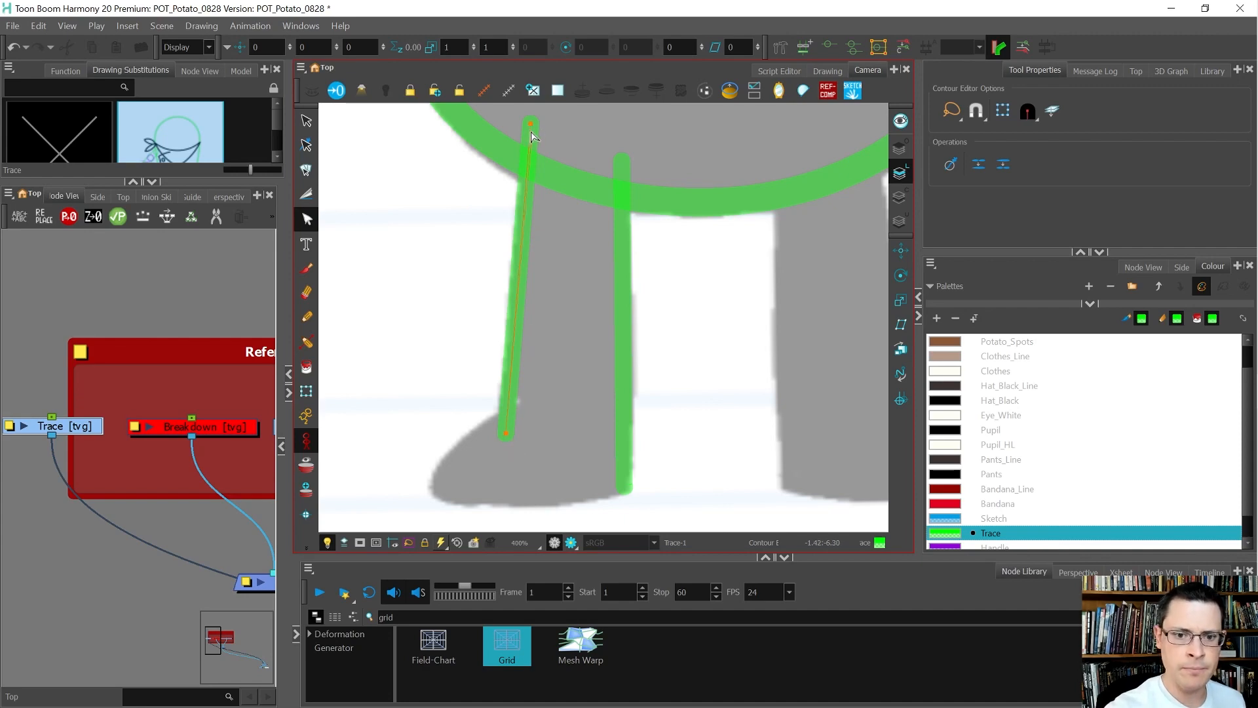
Draw a hip joint circle with the Ellipse tool where the traced leg meets the body outline
scroll(678, 367, "down", 4)
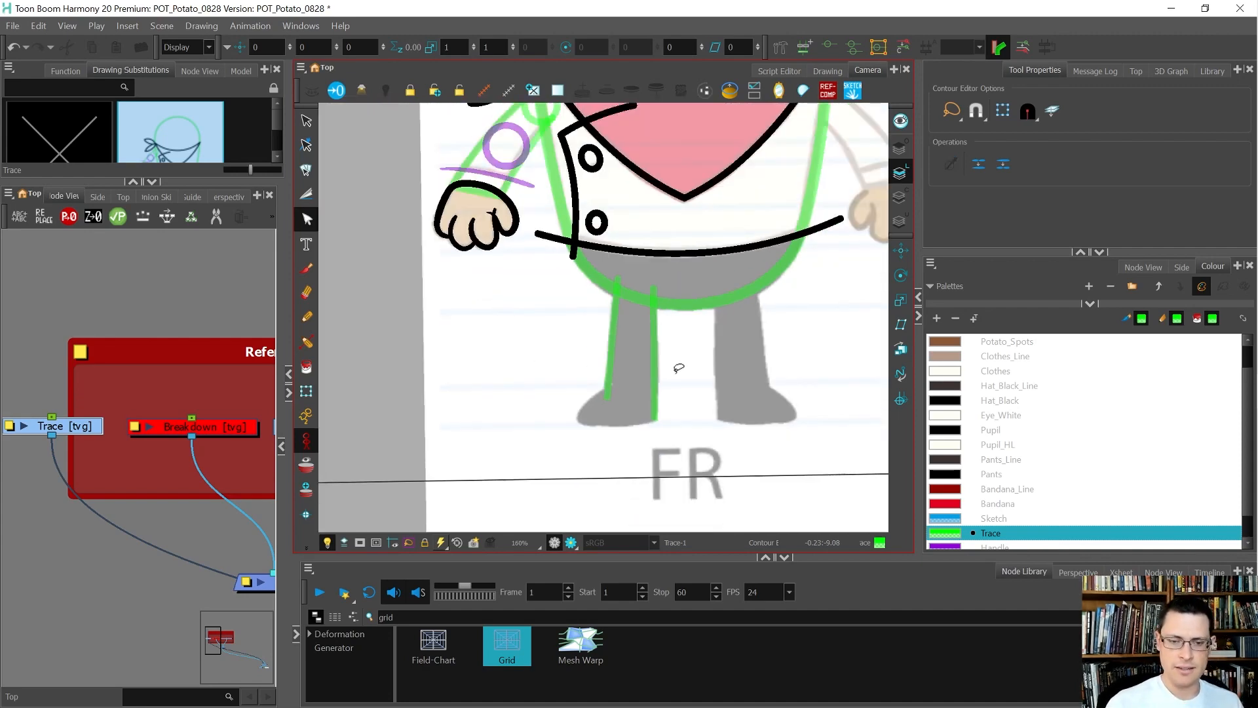
scroll(678, 368, "down", 1)
scroll(662, 255, "up", 3)
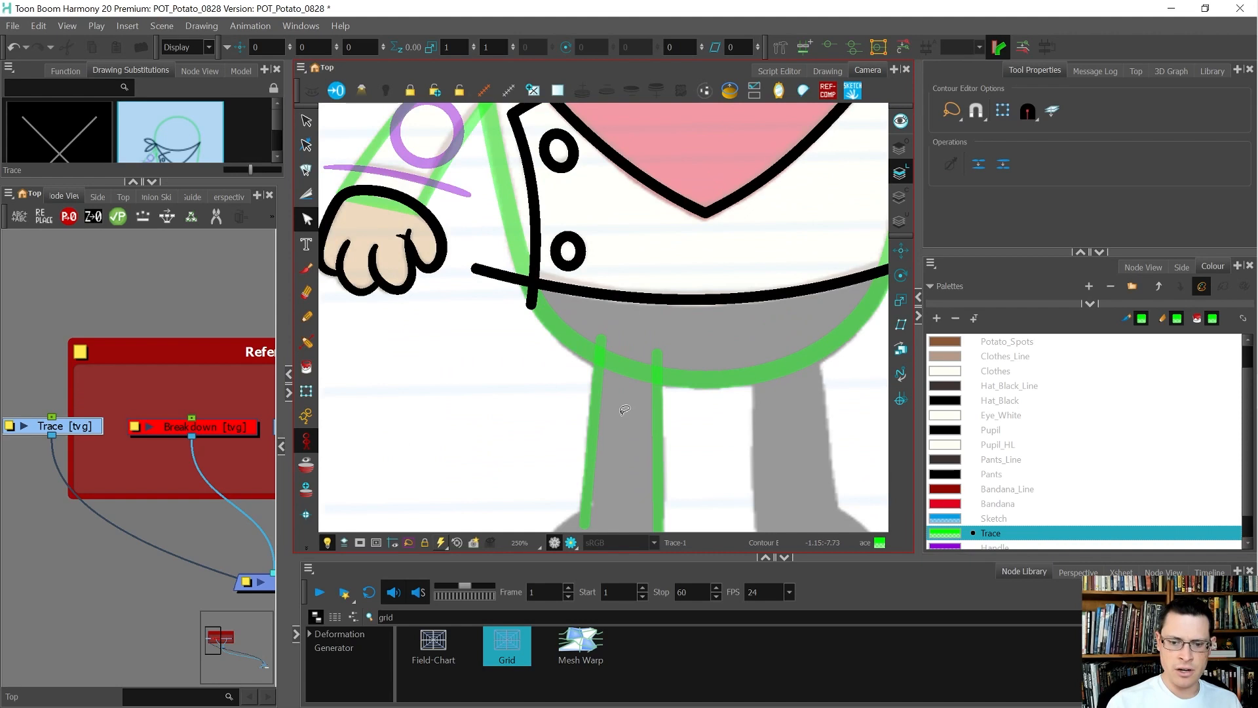
scroll(624, 410, "up", 2)
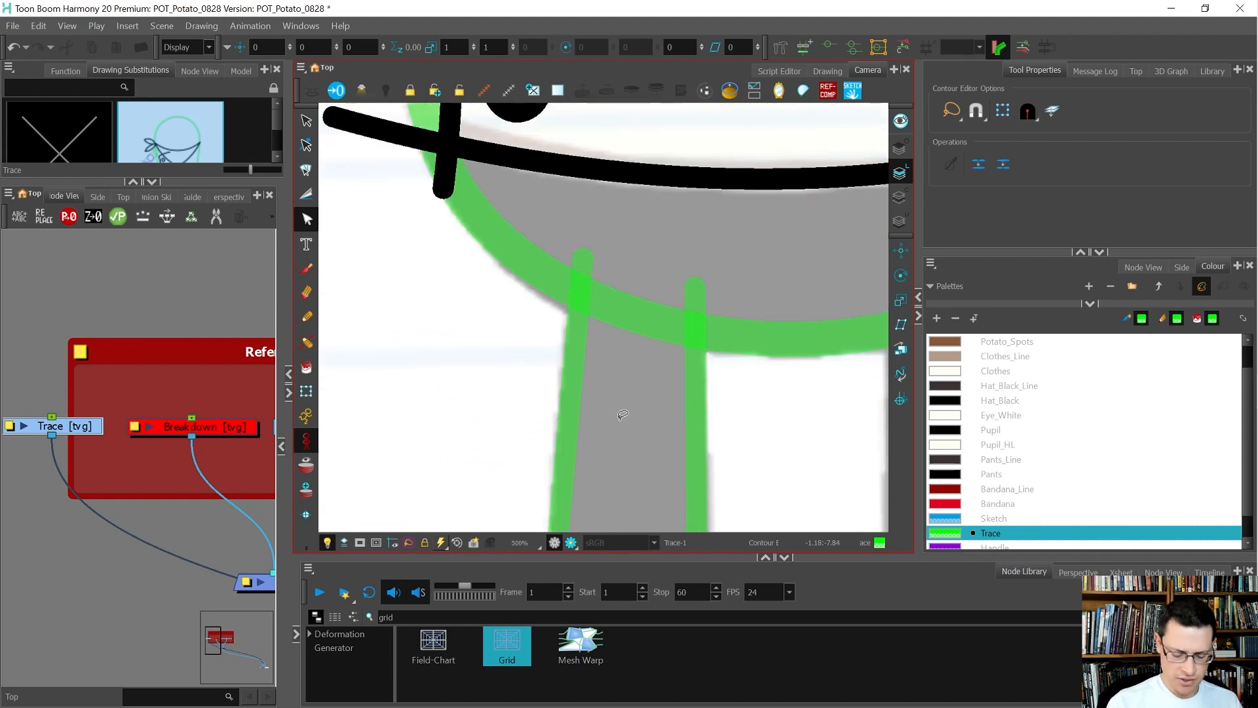
key("alt+=")
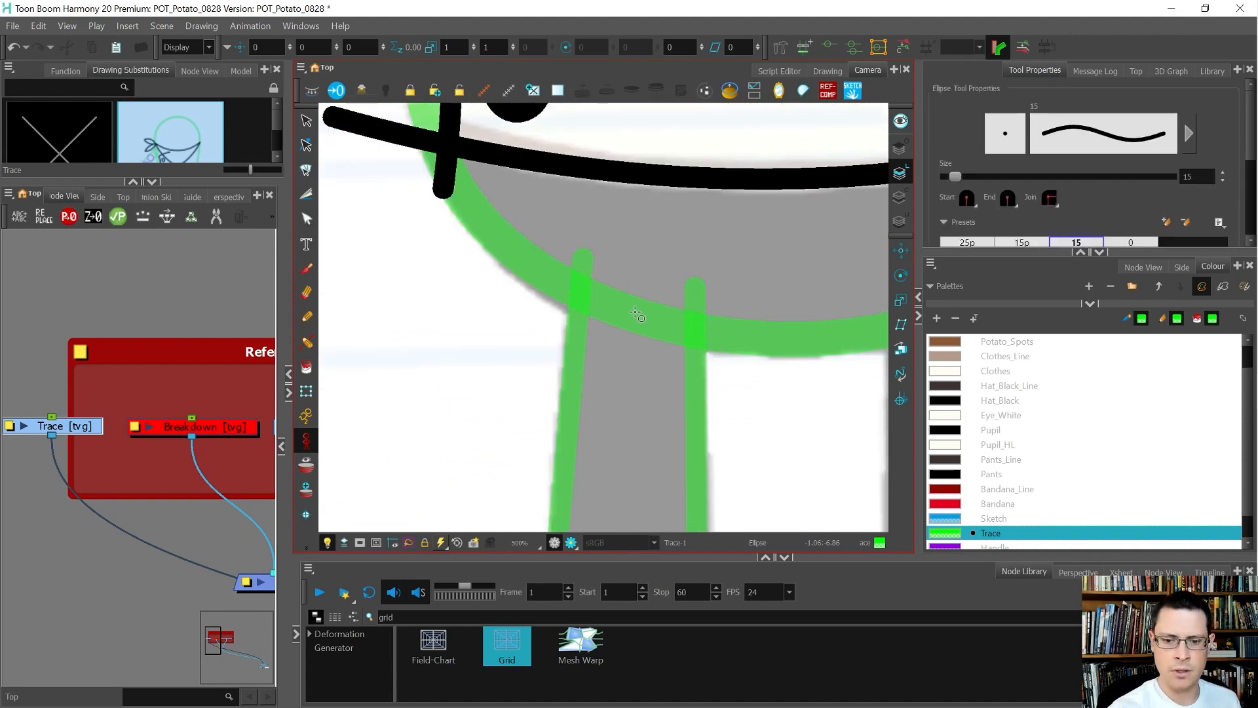
left_click_drag(636, 316, 695, 345)
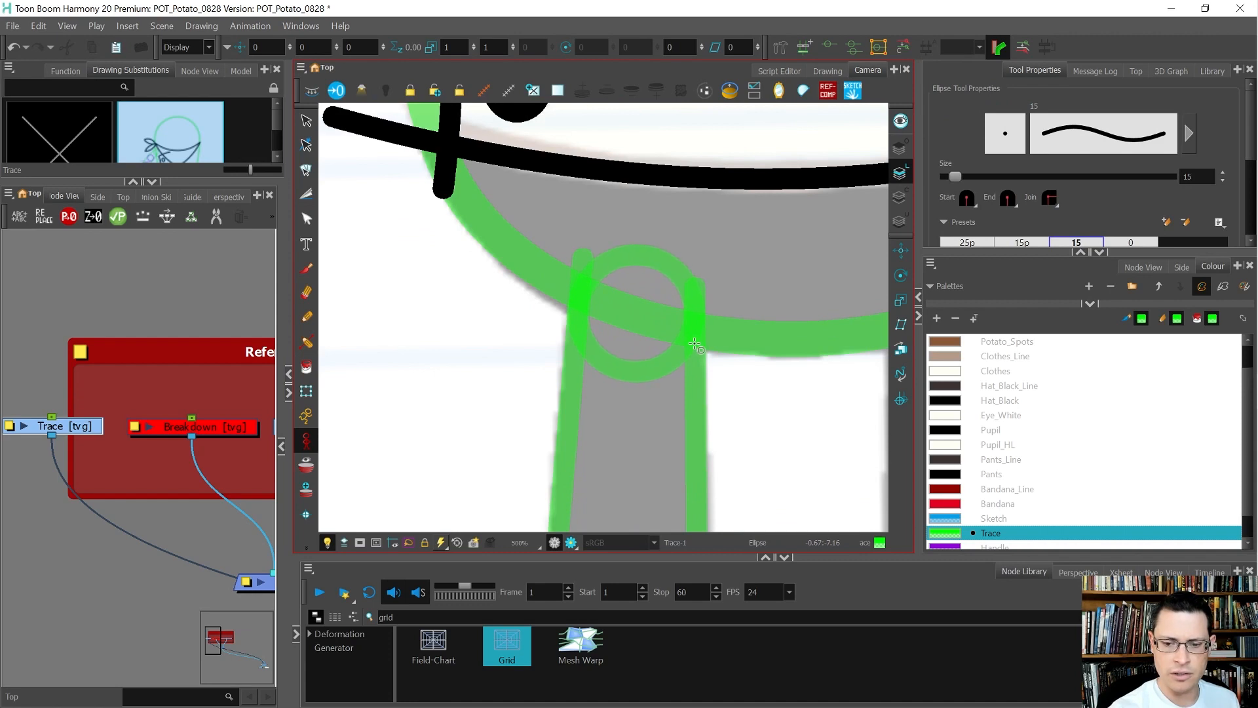
Resize the hip circle slightly so it fits between the leg's two side lines
key("alt+s")
scroll(633, 346, "up", 3)
left_click_drag(629, 337, 619, 424)
left_click_drag(515, 396, 517, 395)
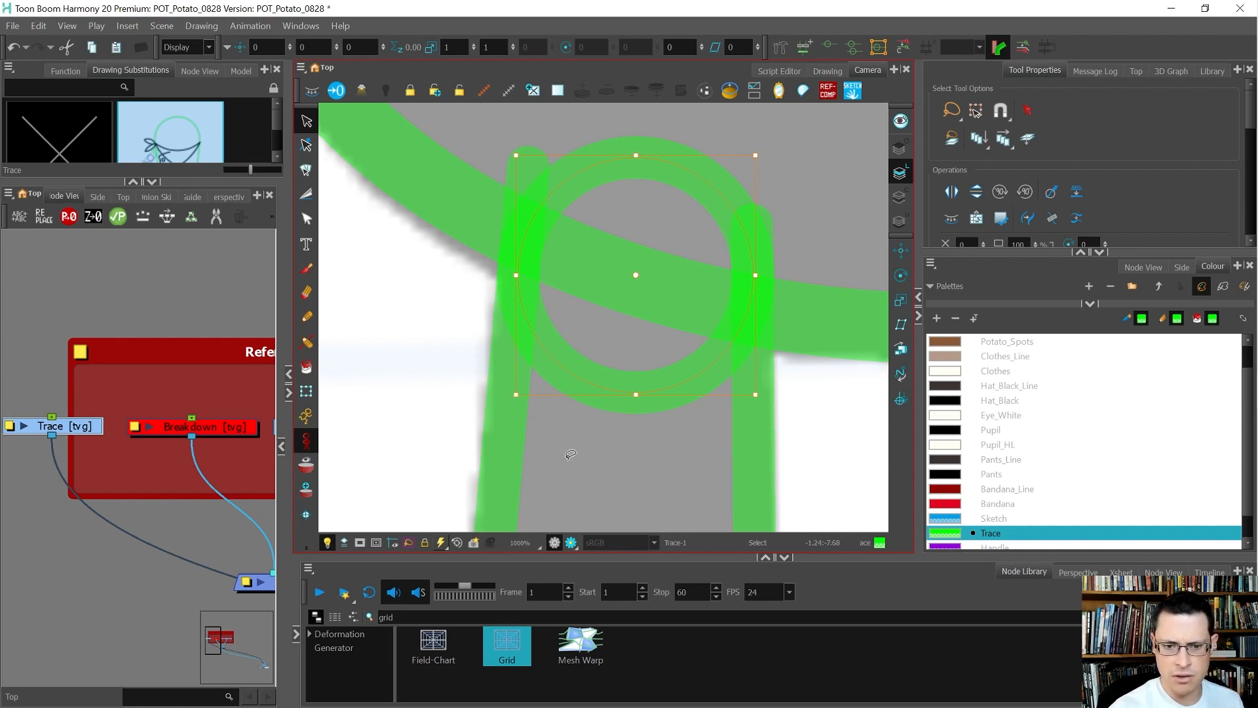
Paste a copy of the hip circle and position it at the ankle of the traced leg
scroll(694, 400, "down", 5)
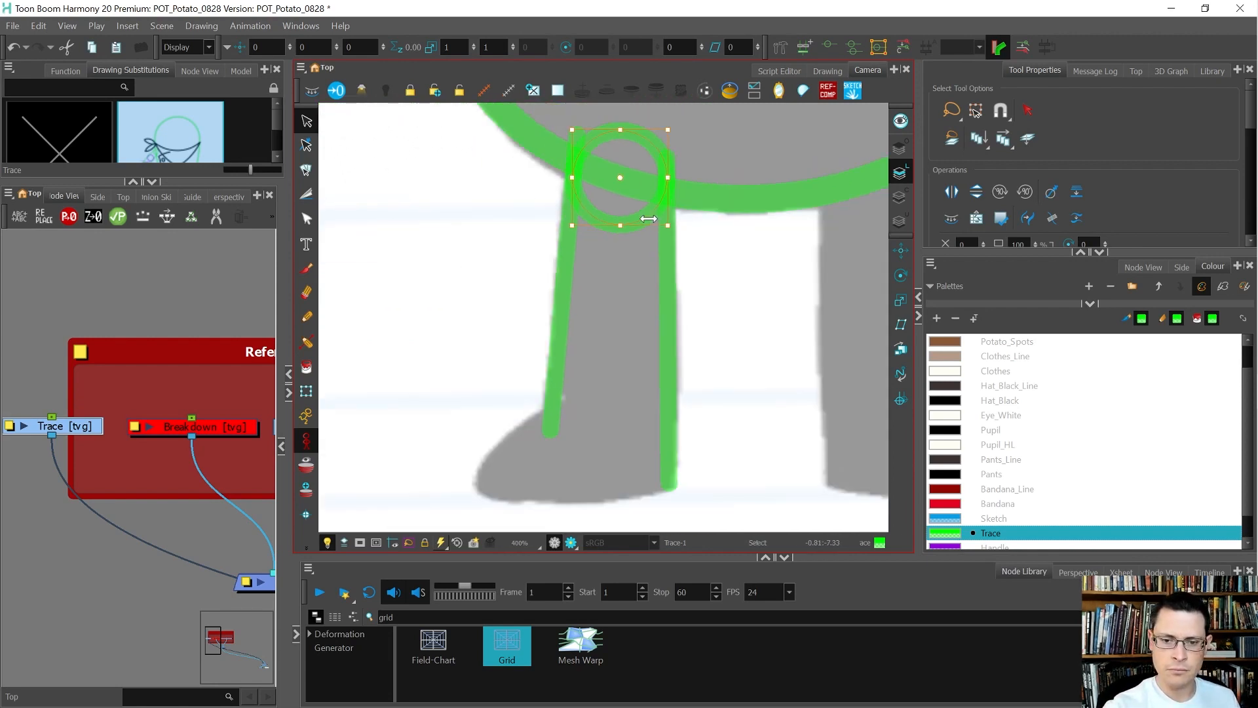
left_click_drag(646, 263, 600, 338)
key("ctrl+v")
left_click_drag(621, 272, 608, 453)
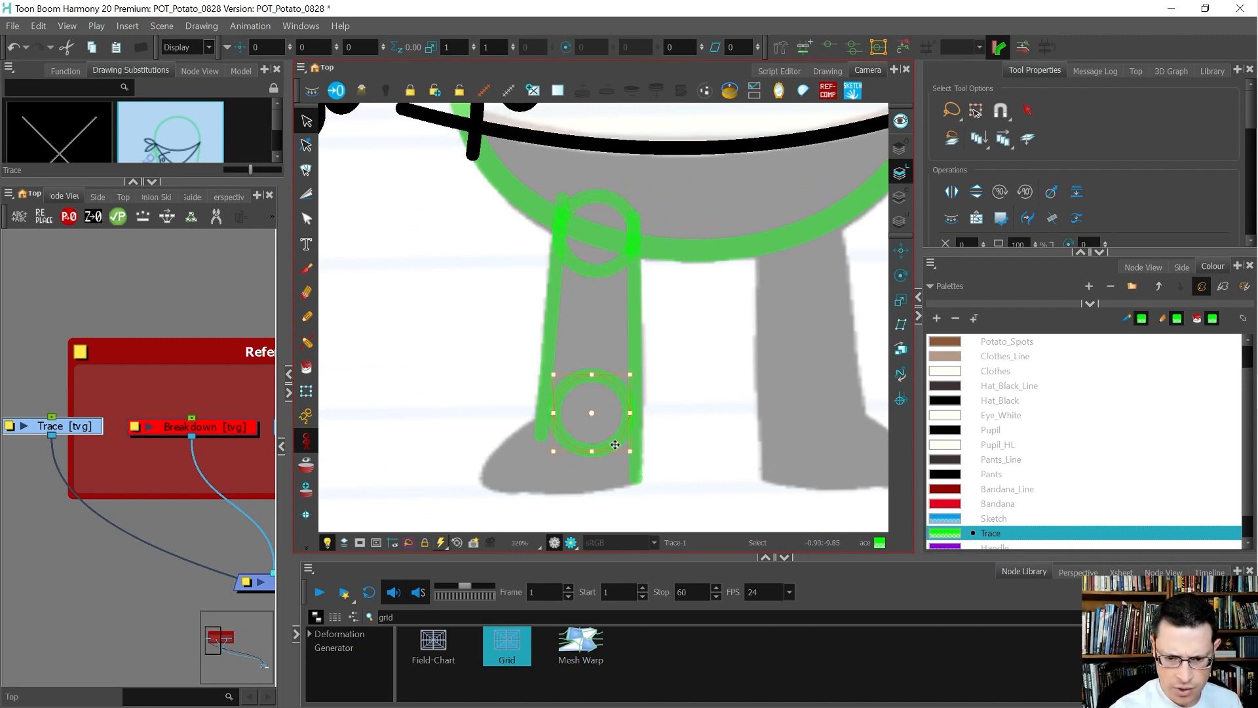
key("Down")
key("Escape")
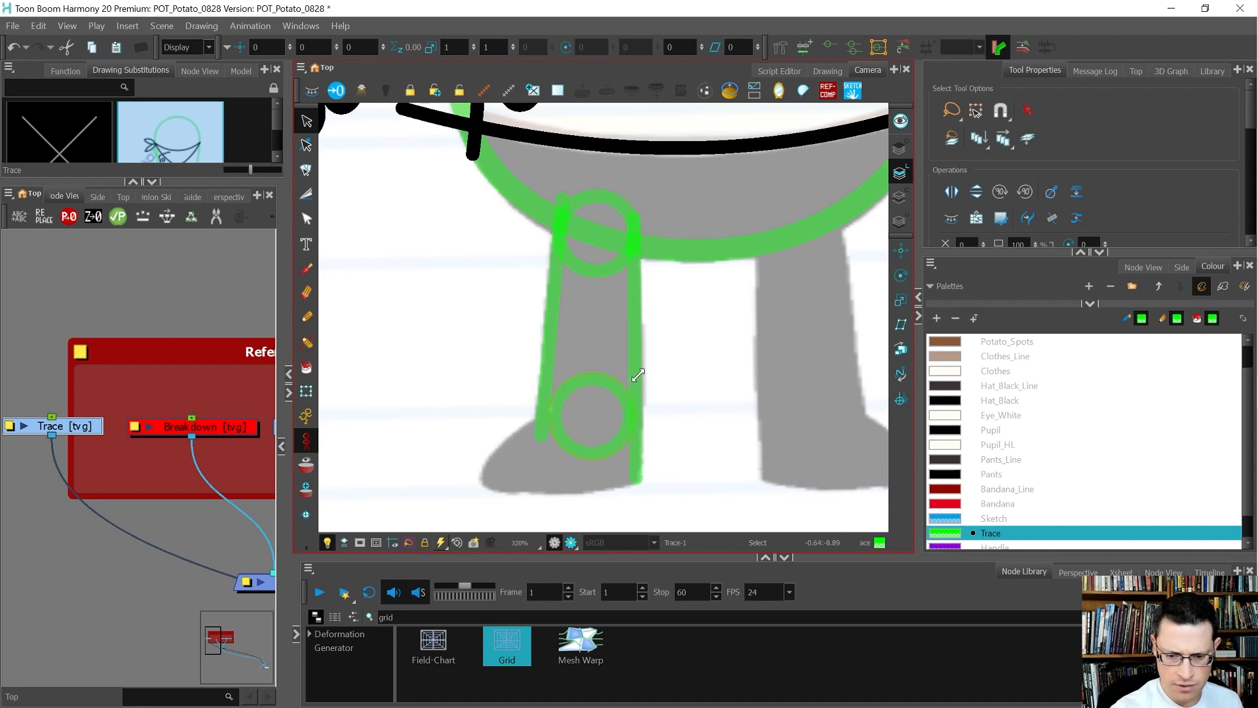
Resize the ankle circle so its edges line up with both side lines of the leg
left_click(641, 372)
scroll(632, 431, "down", 3)
scroll(626, 432, "up", 6)
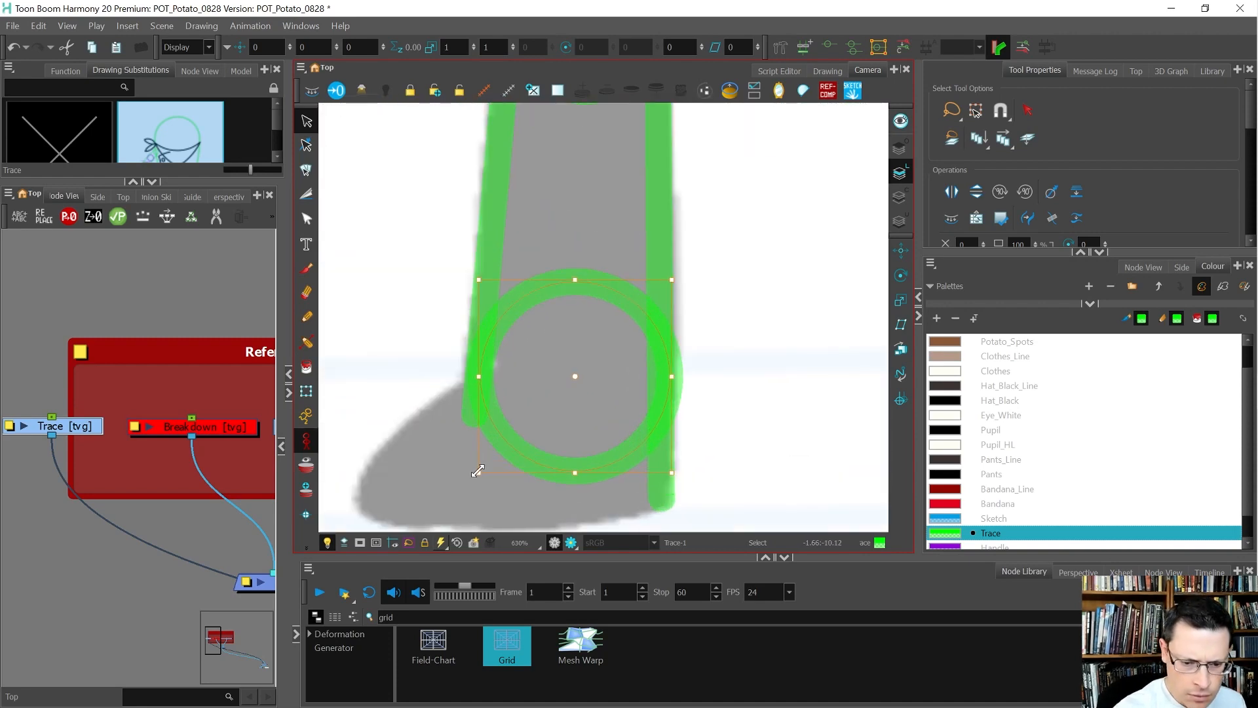
left_click_drag(479, 472, 475, 474)
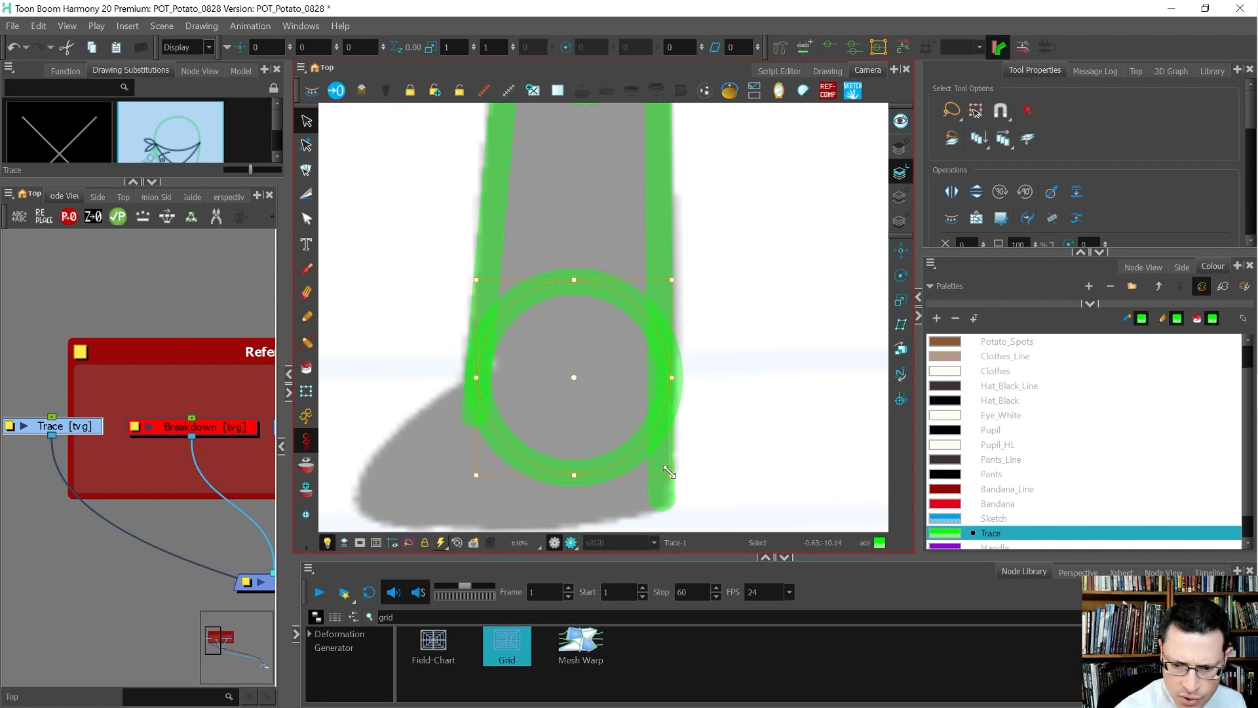
left_click_drag(672, 475, 664, 469)
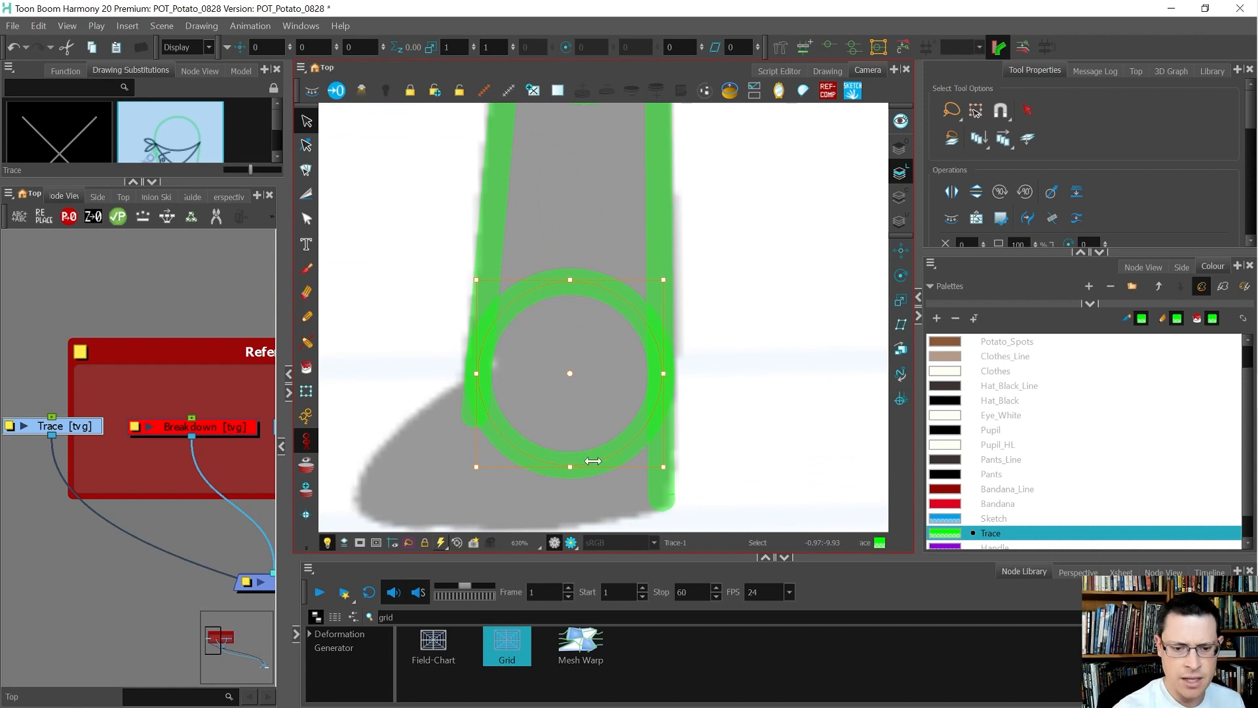
left_click_drag(679, 334, 667, 408)
scroll(674, 364, "down", 3)
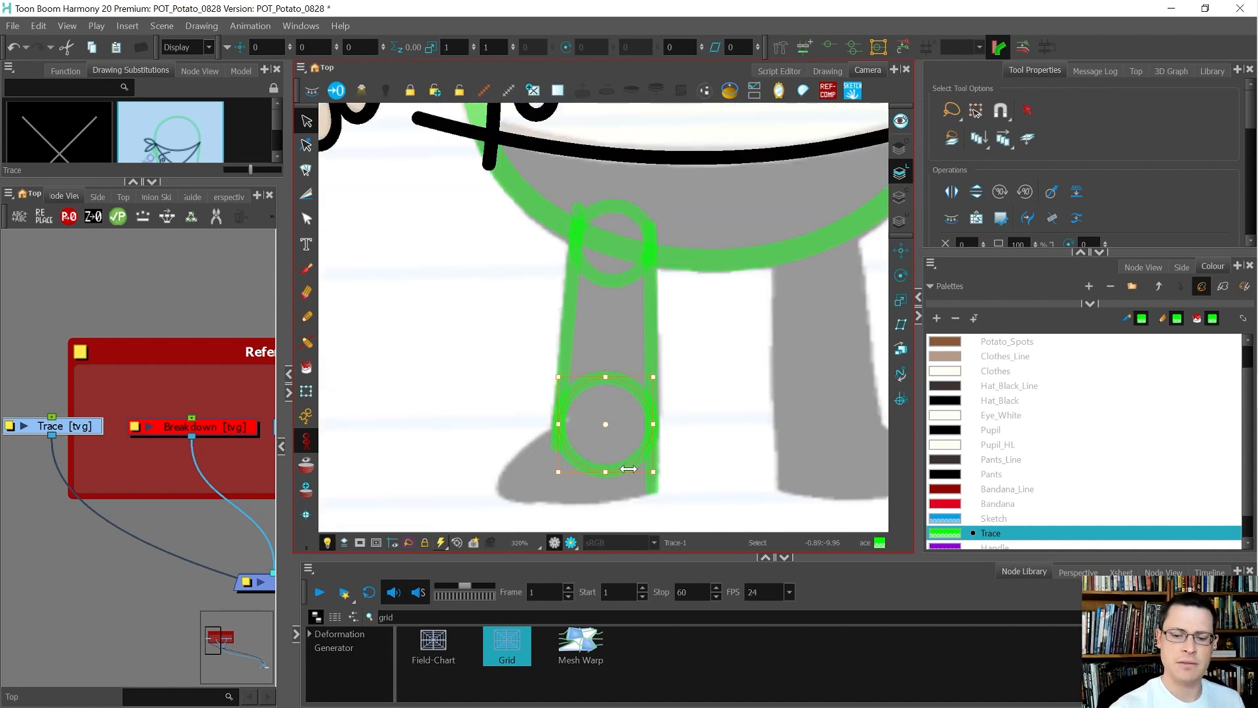
Draw a centre line from the ankle circle to the hip circle and mark its midpoint with a short brush stroke
key("alt+/")
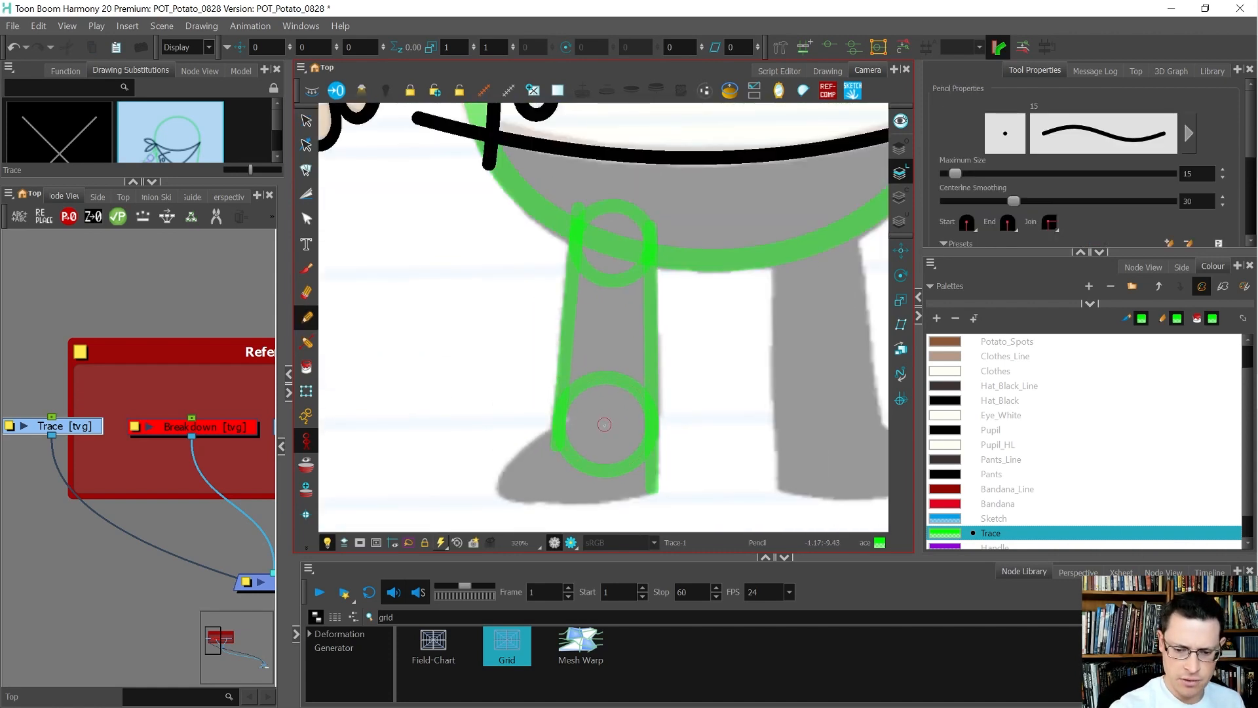
left_click_drag(604, 425, 614, 248)
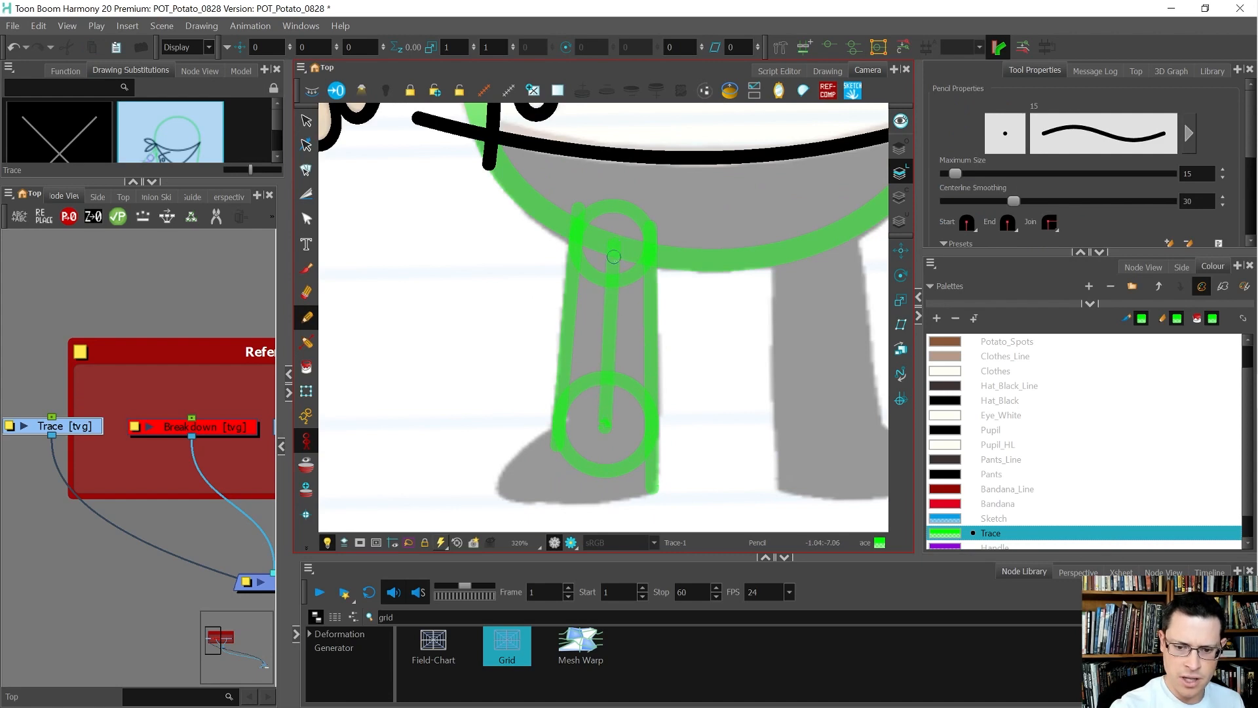
key("alt+s")
left_click(612, 339)
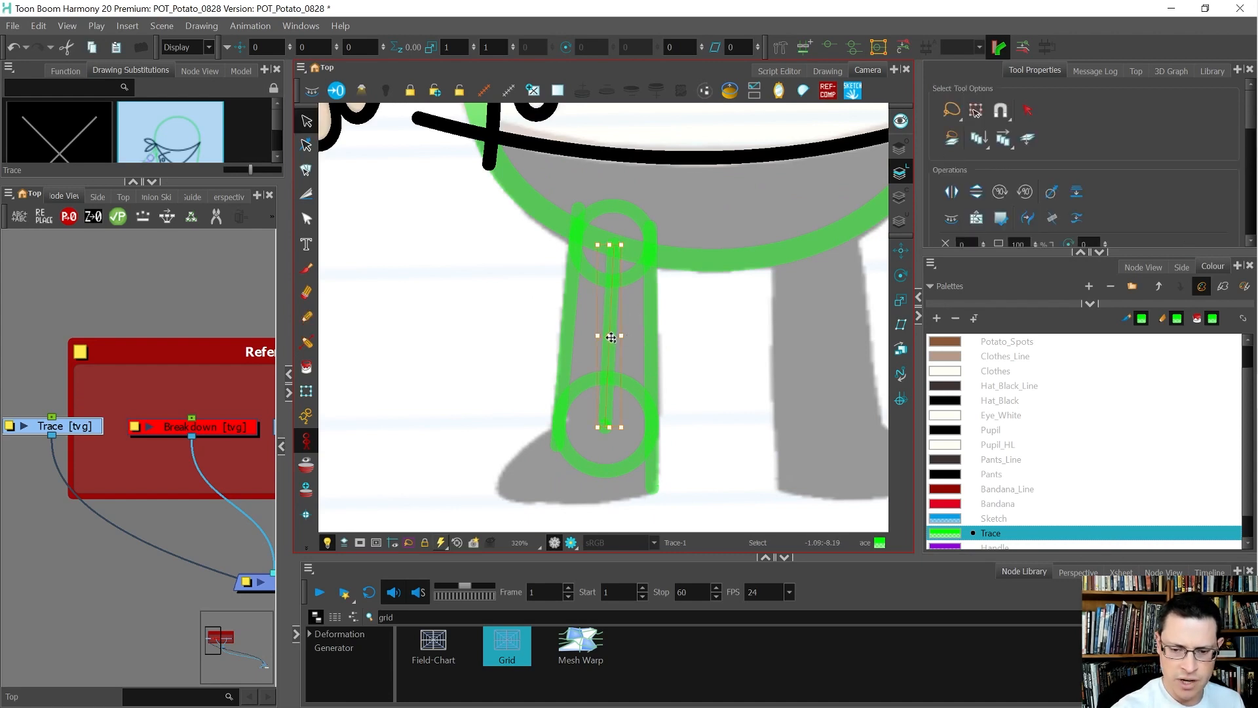
key("alt+b")
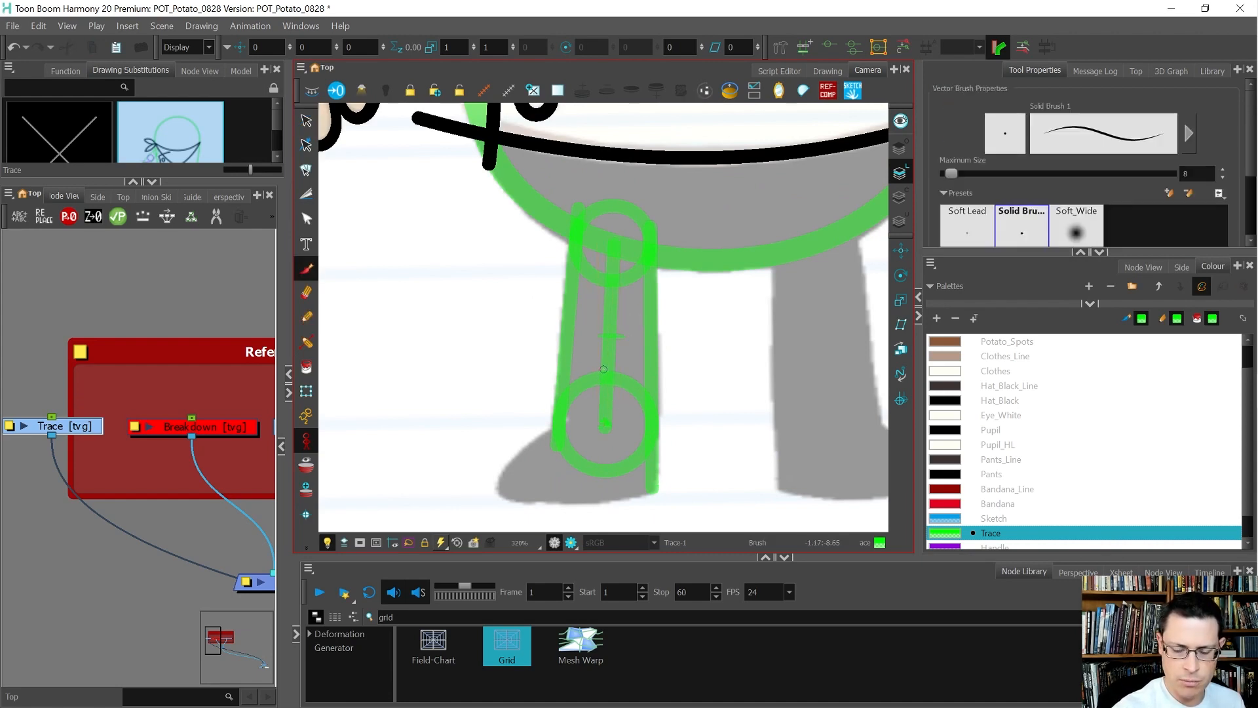
key("alt+s")
left_click(604, 387)
key("Delete")
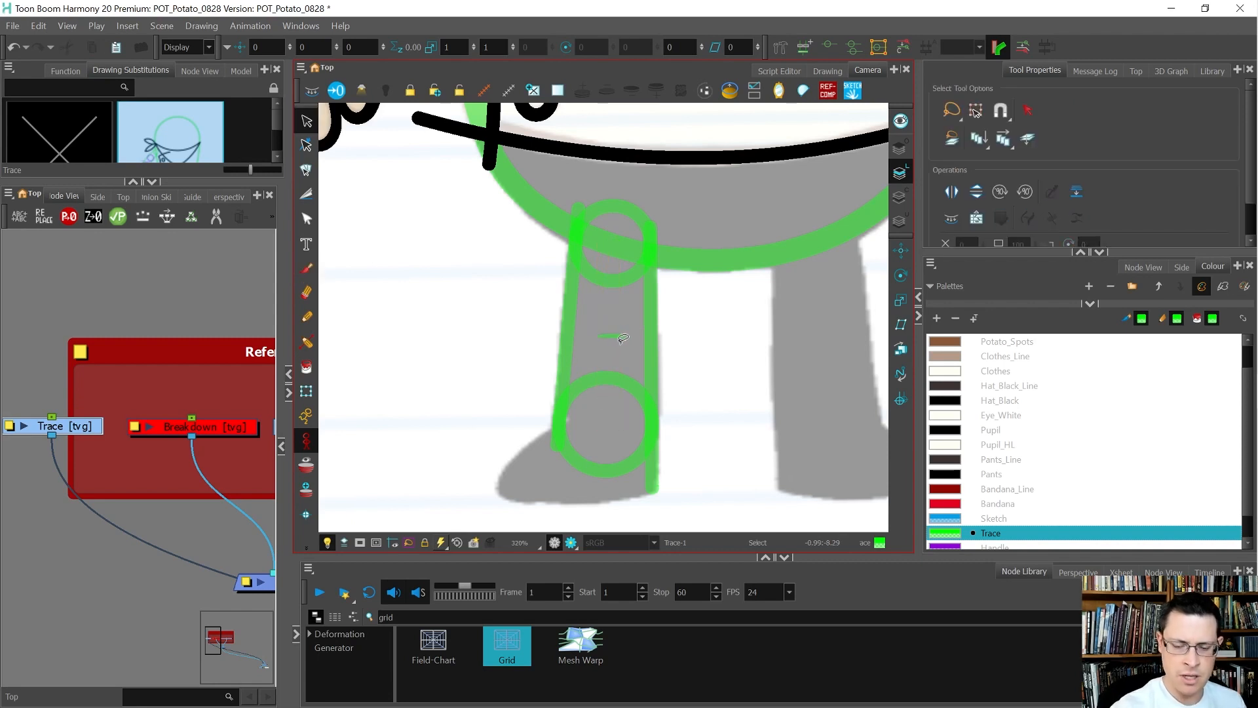
left_click(609, 336)
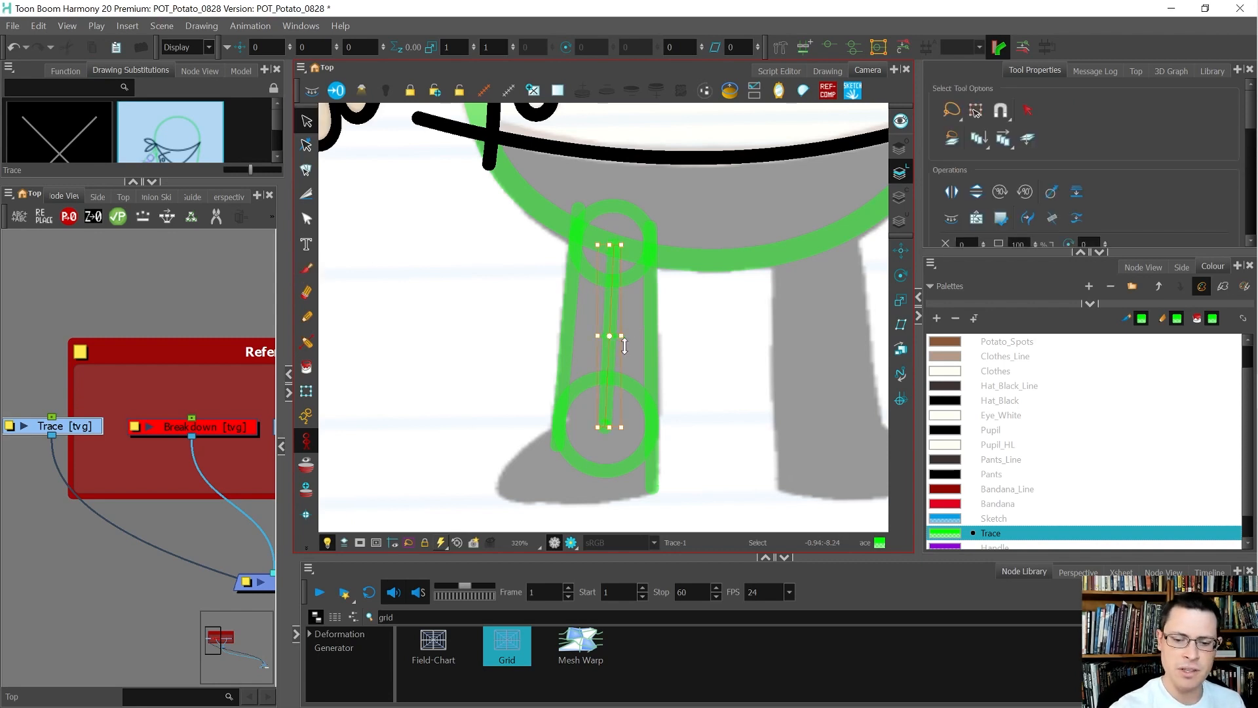
left_click(680, 338)
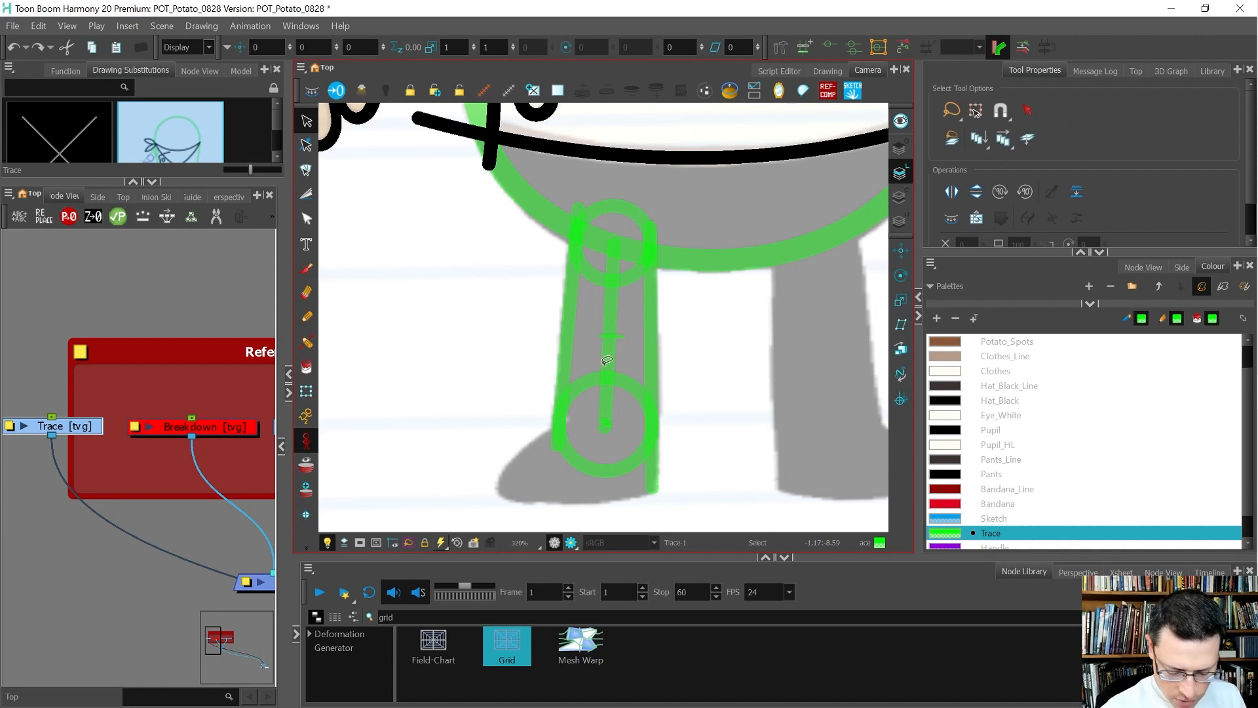
Draw a knee circle centred on the midpoint mark, and delete the centre line and its mark
key("alt+=")
left_click_drag(619, 345, 649, 365)
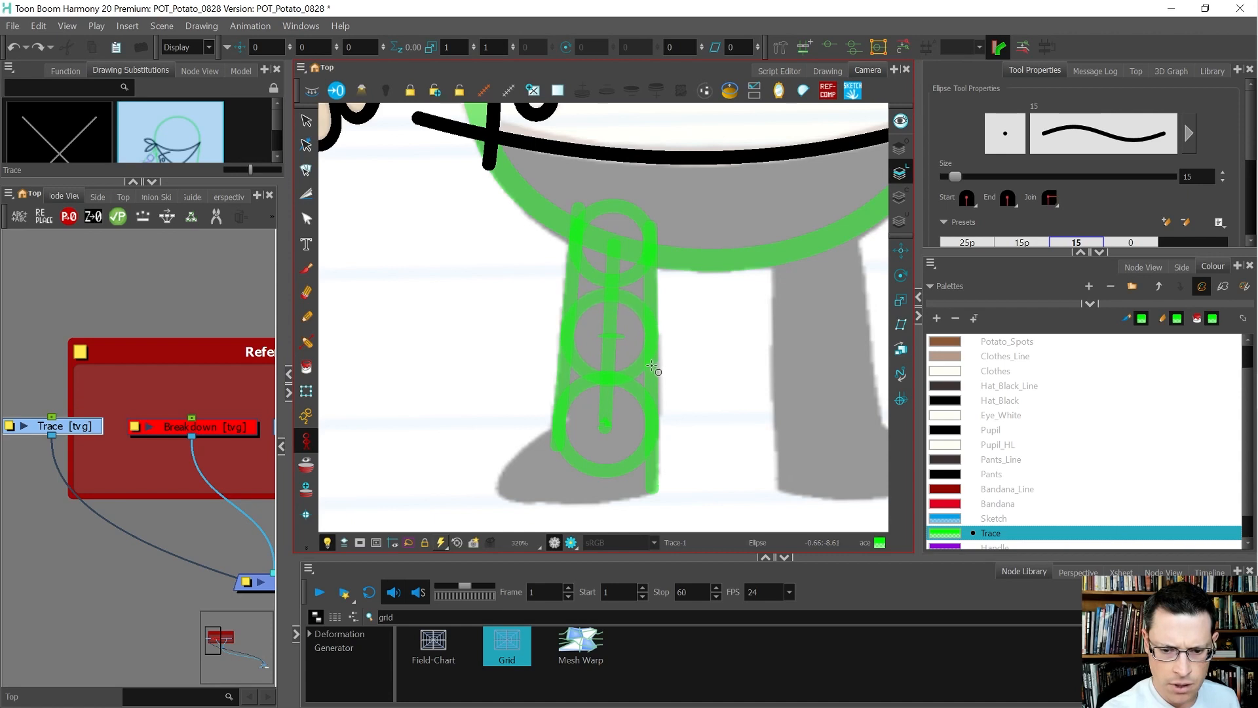
key("alt+s")
left_click(623, 336)
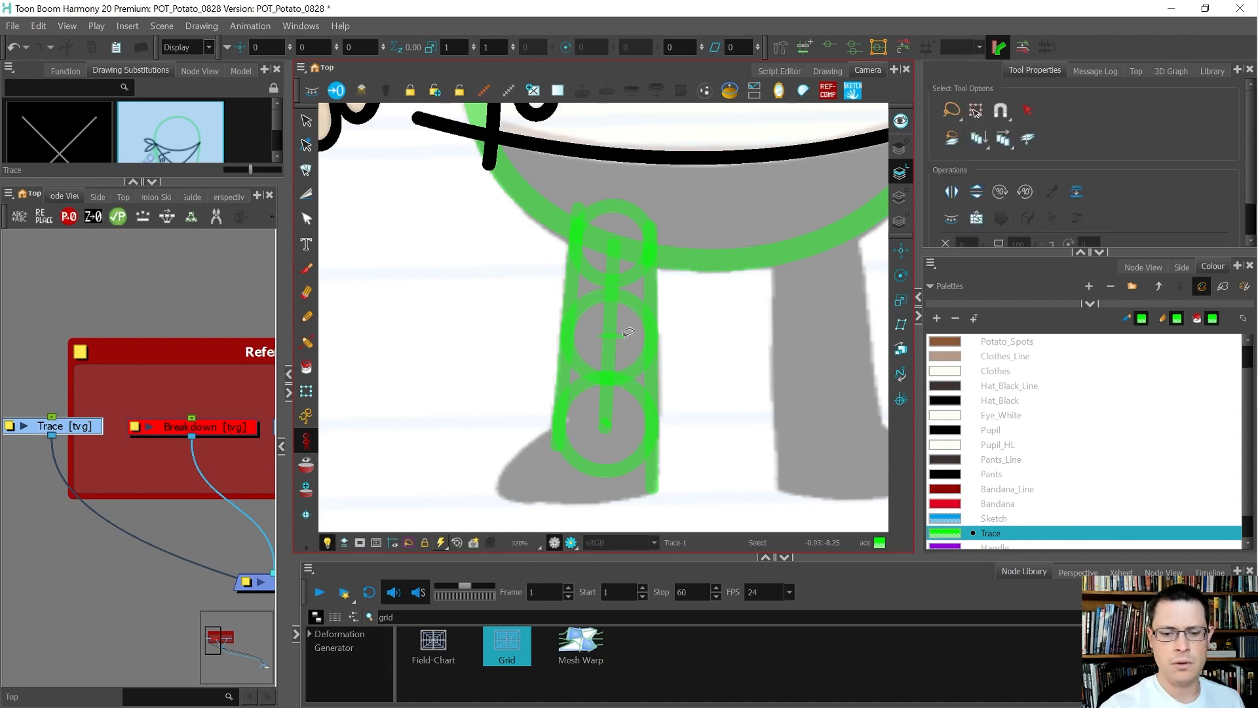
key("Delete")
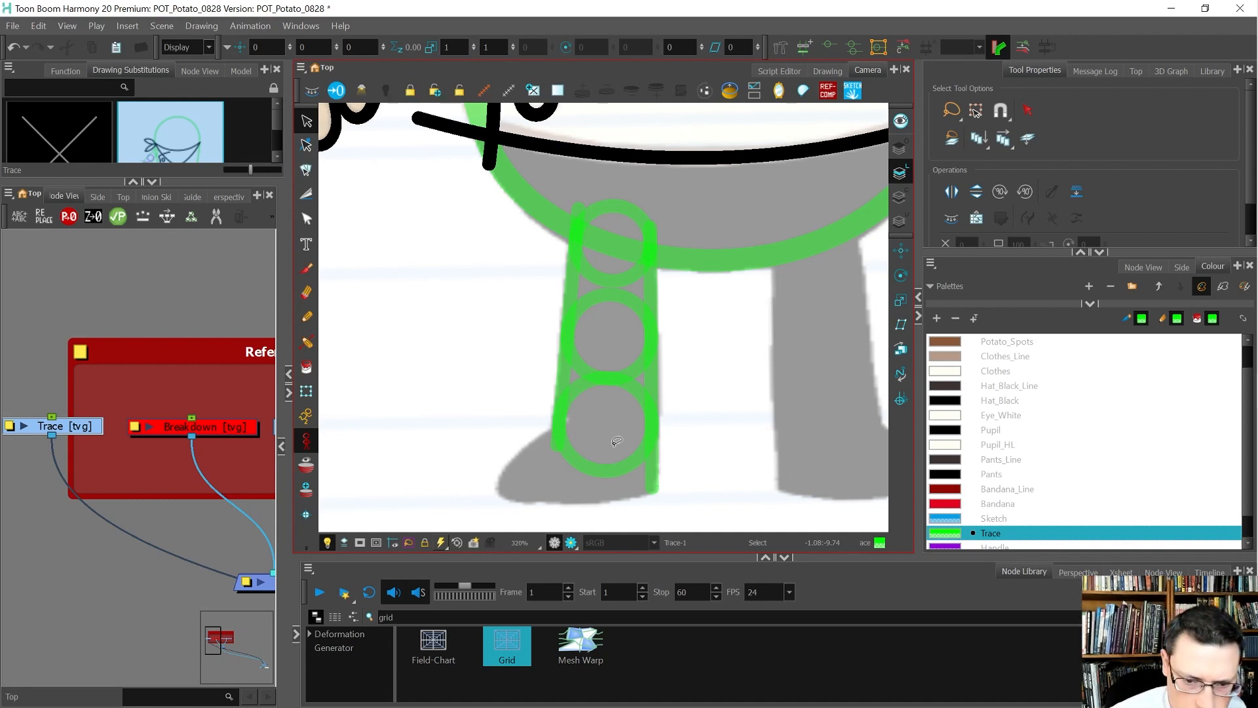
Resize the knee circle to fit between the leg's two side lines, and recolour it with the Handle colour
scroll(653, 326, "up", 5)
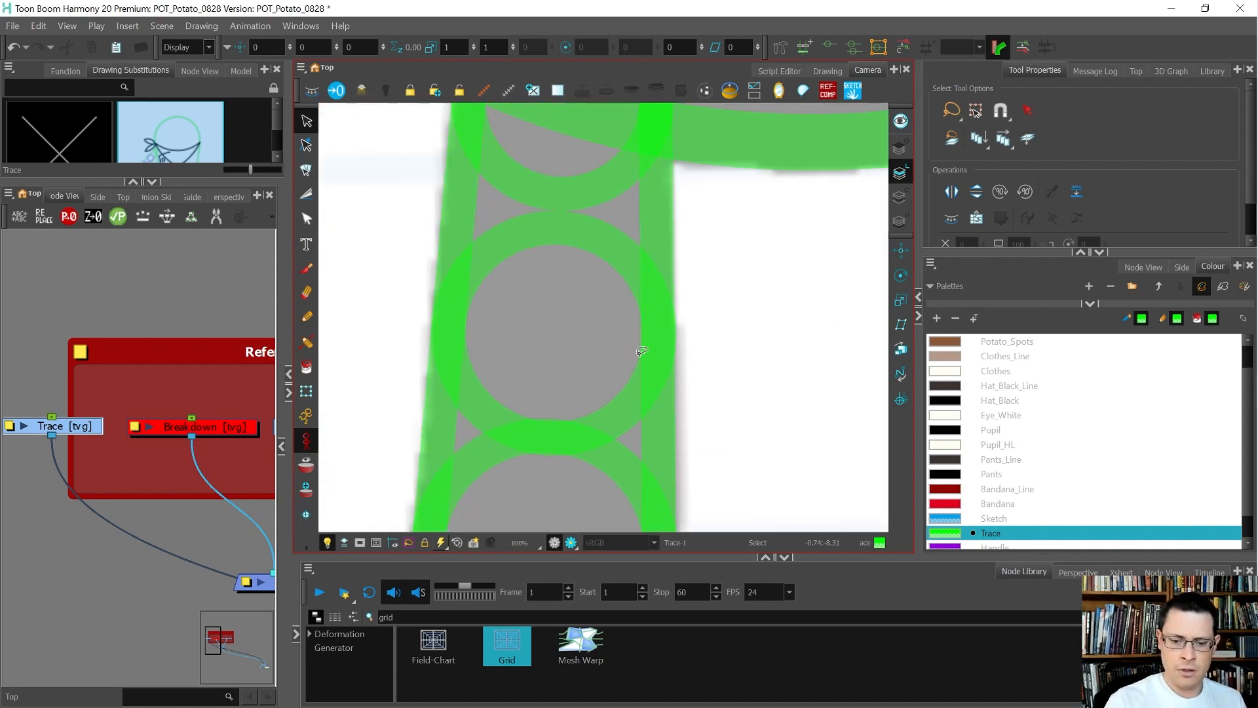
left_click_drag(611, 318, 604, 392)
left_click(603, 391)
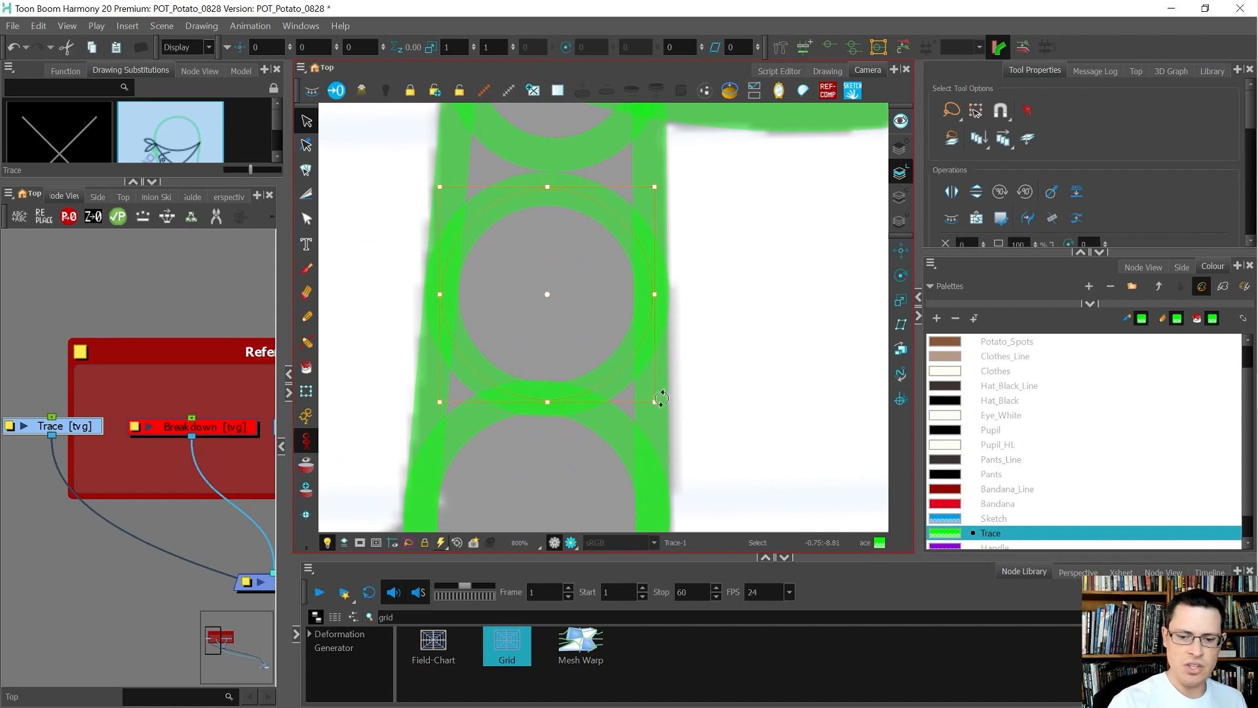
left_click_drag(658, 188, 659, 187)
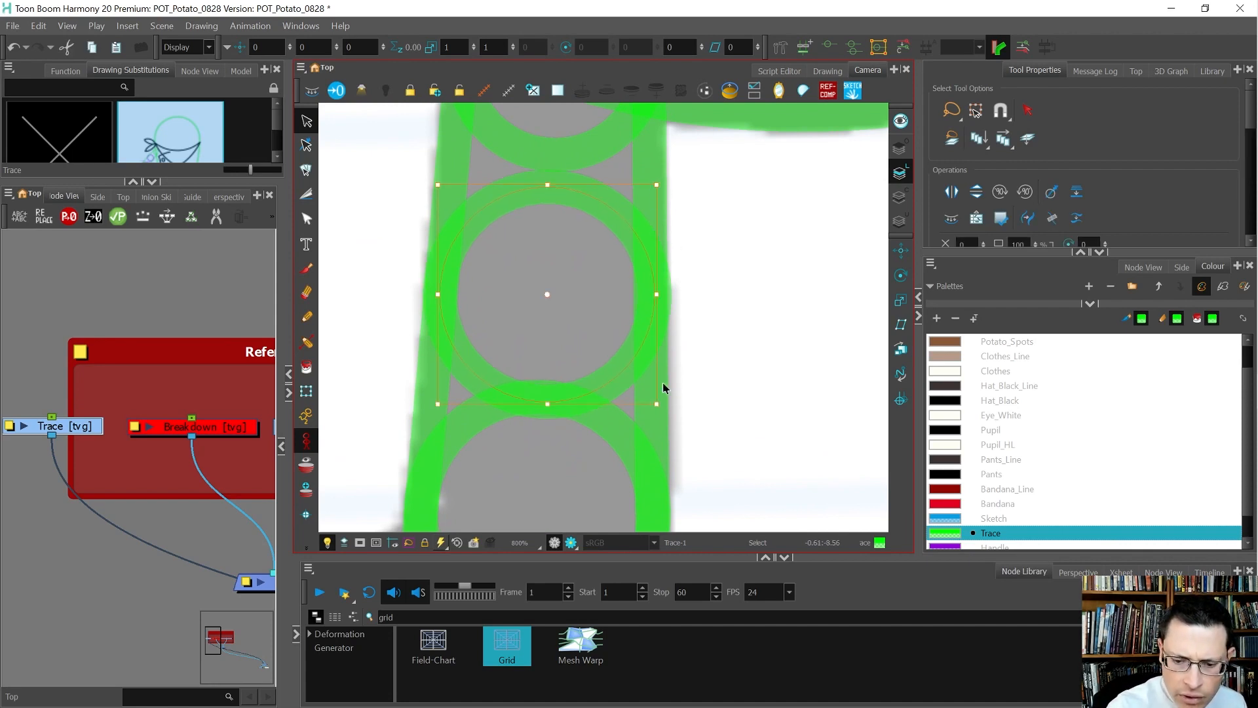
left_click_drag(659, 405, 655, 399)
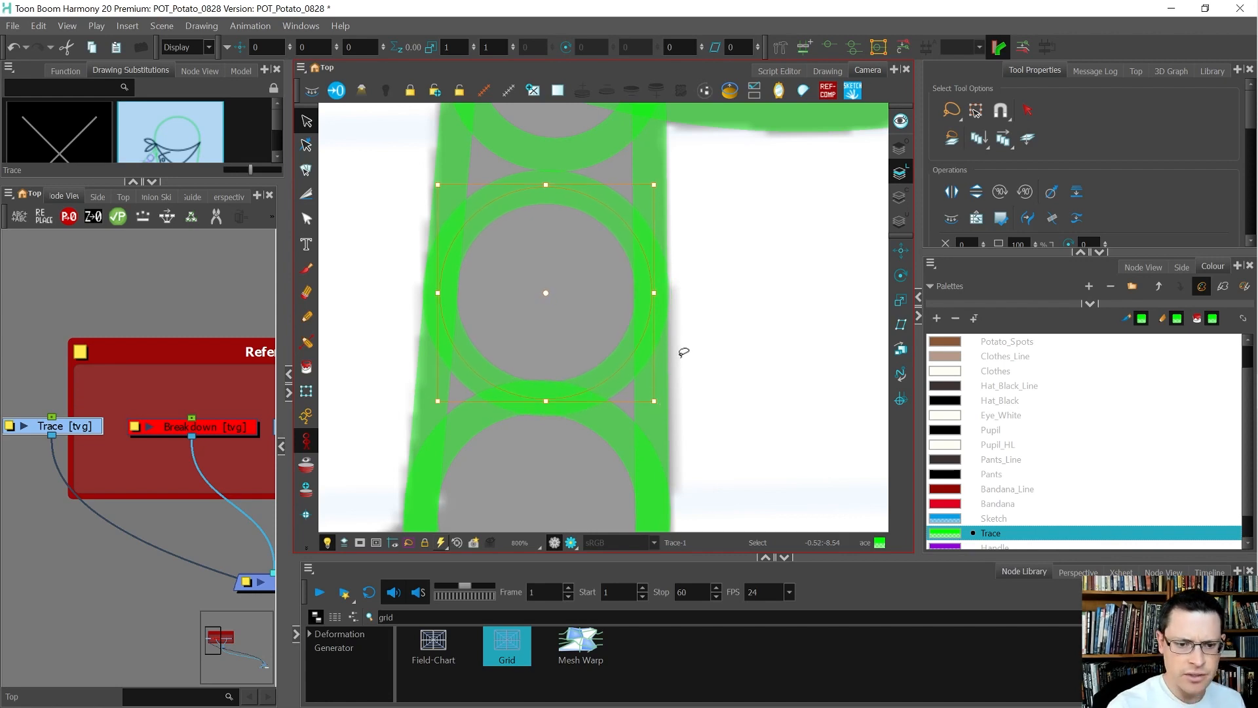
left_click(950, 547)
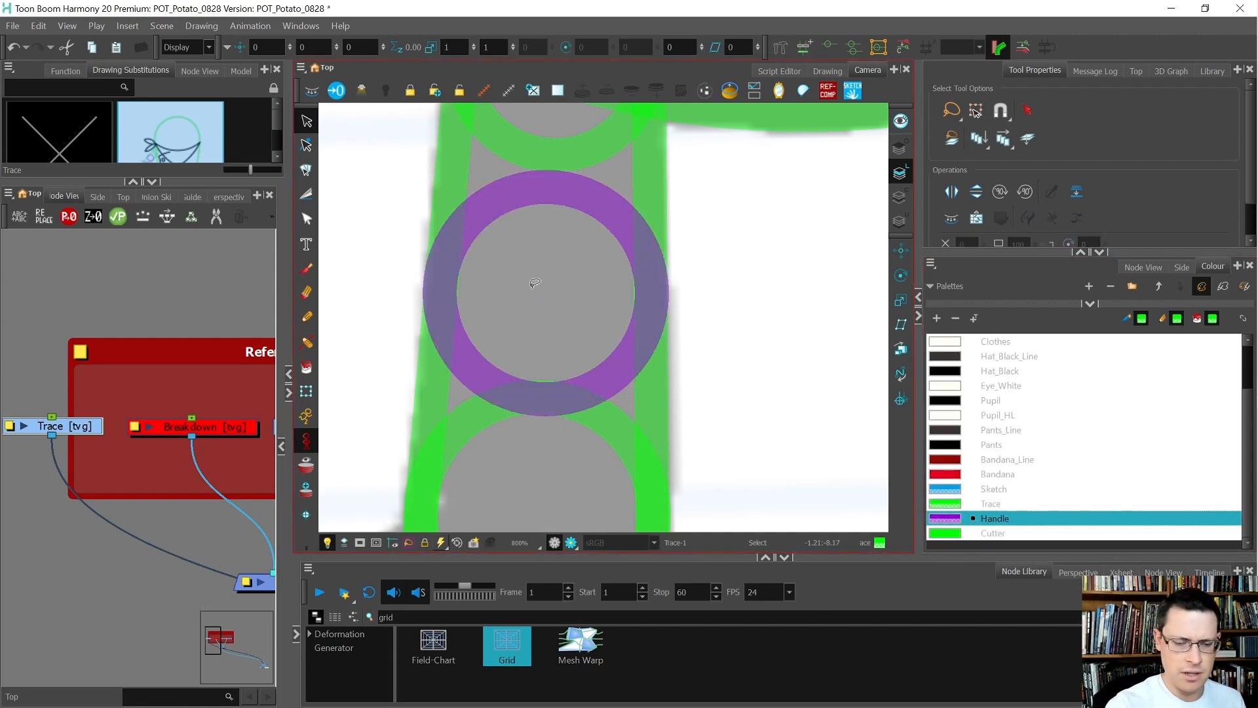
With Contour Editor snapping enabled, move the top ends of both leg side lines onto the hip circle's contour
left_click_drag(638, 225, 640, 429)
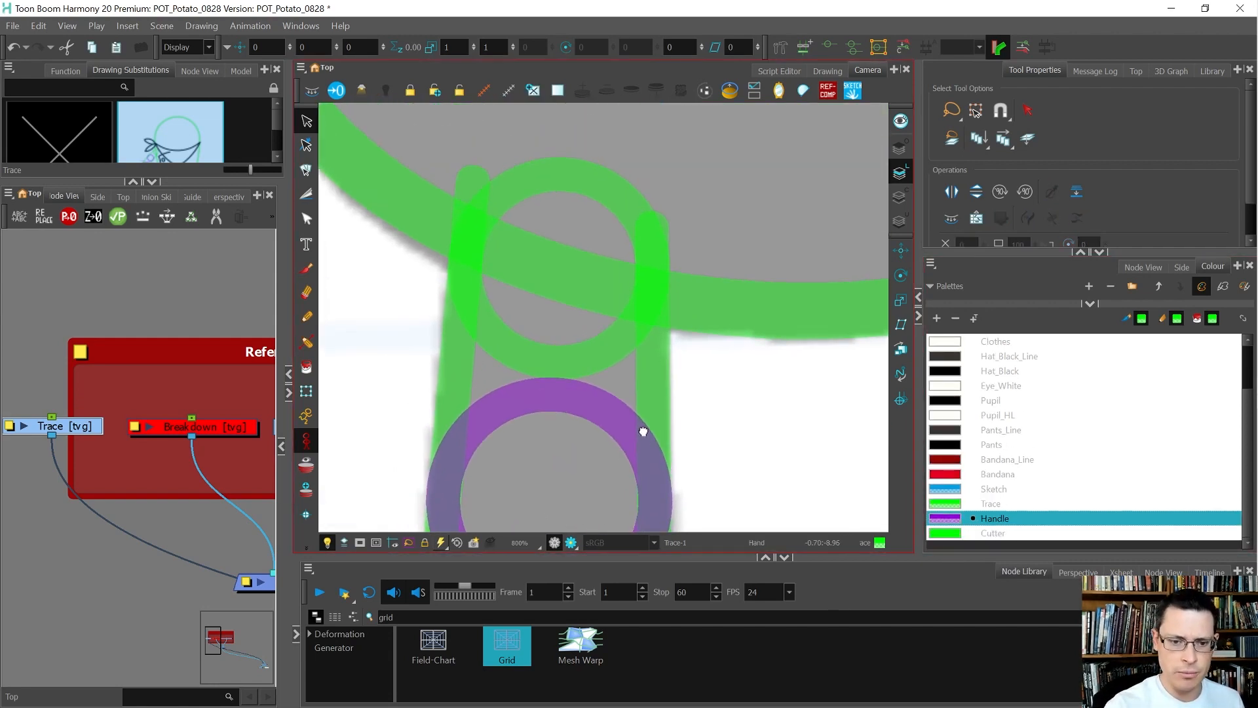
key("alt+q")
left_click(462, 333)
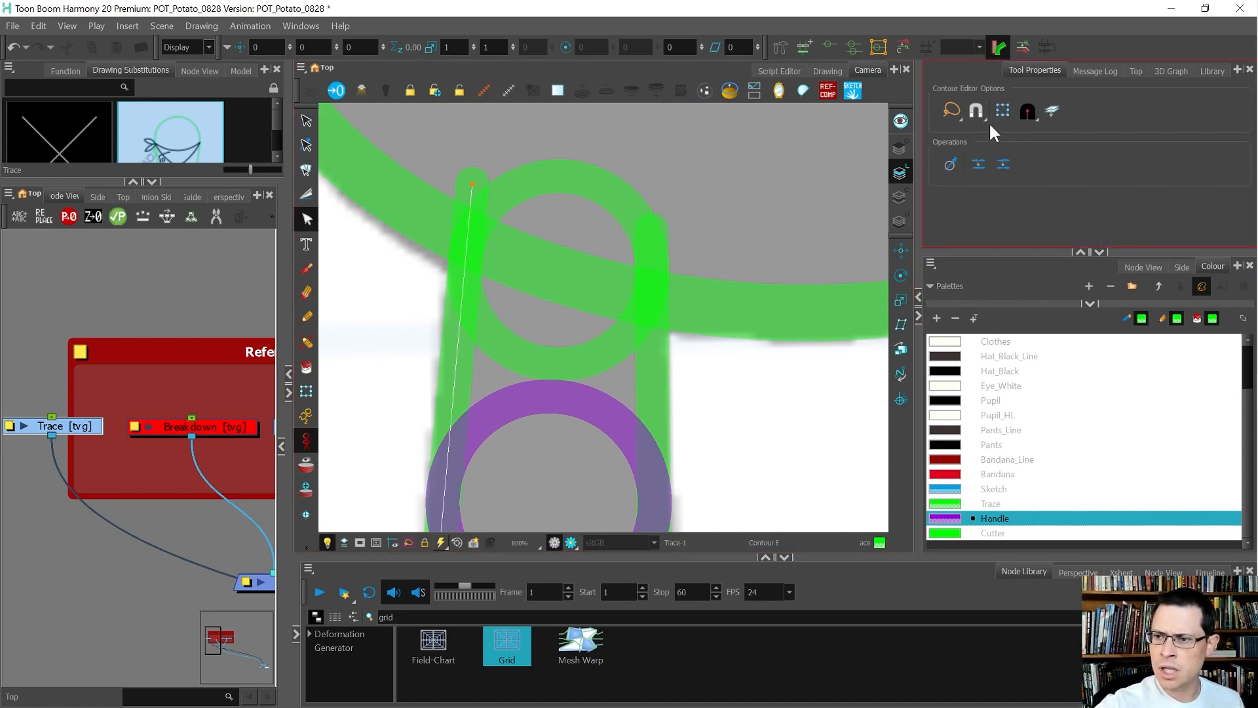
left_click(974, 113)
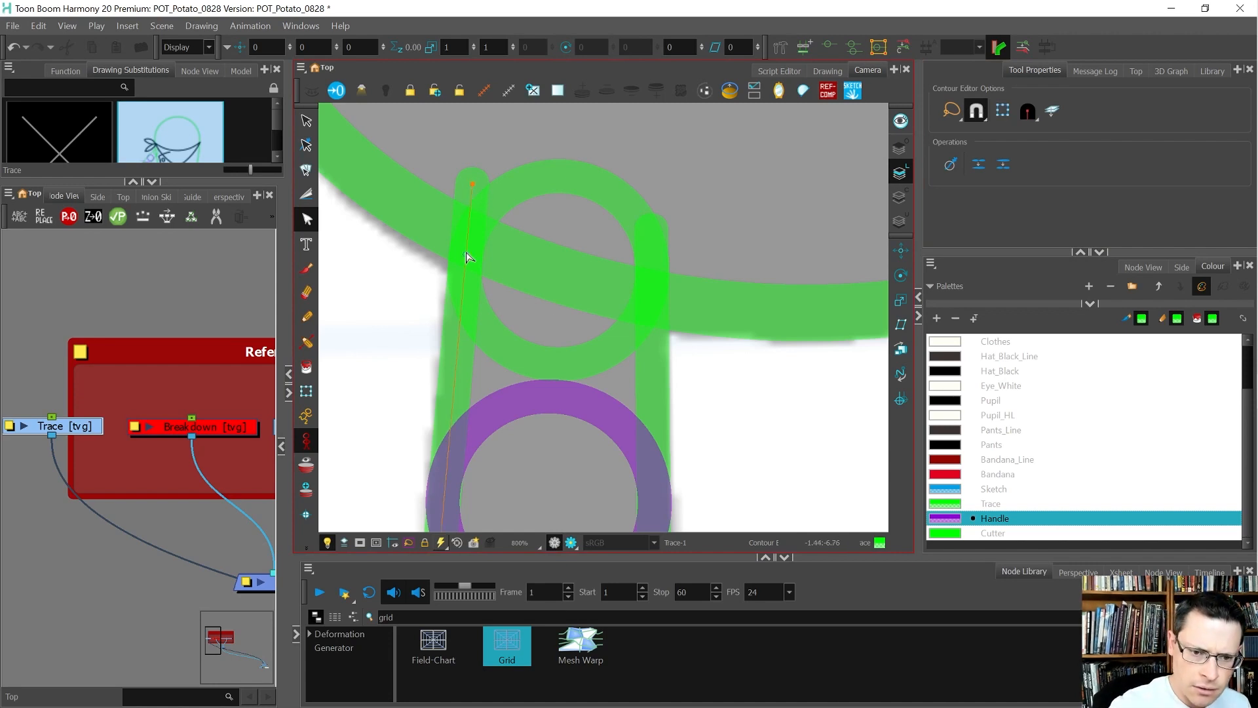
left_click(471, 314)
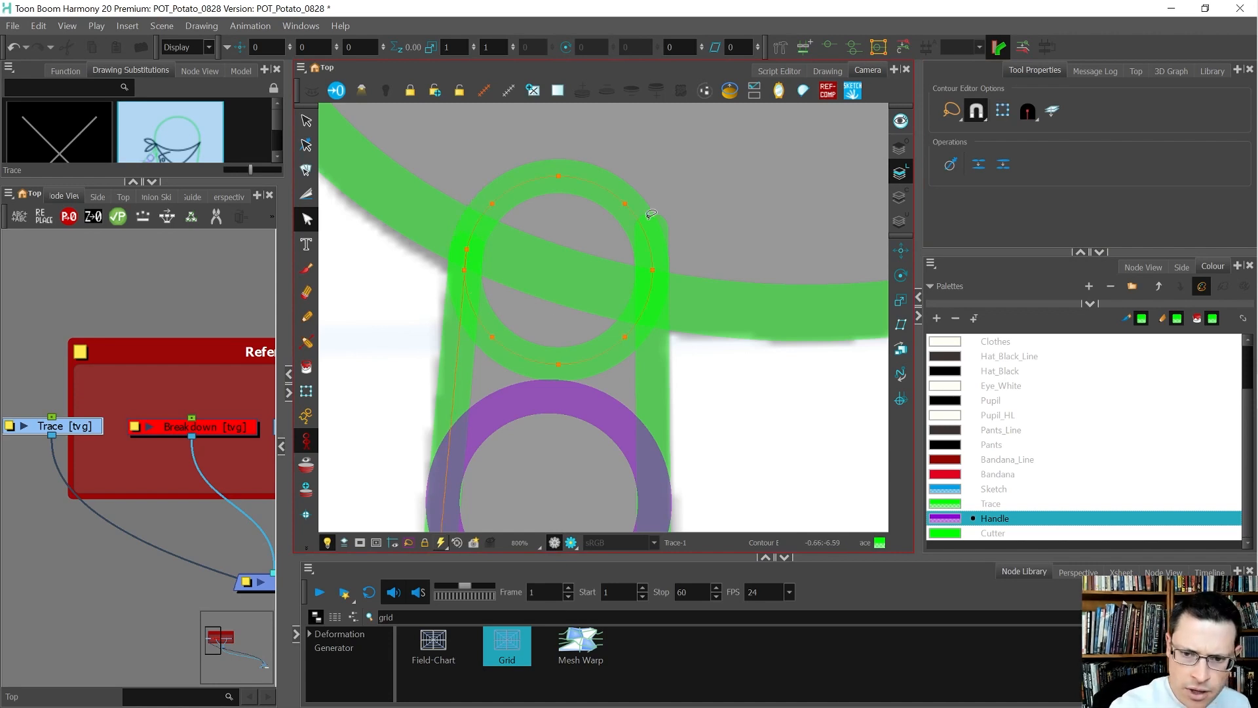
left_click(652, 271)
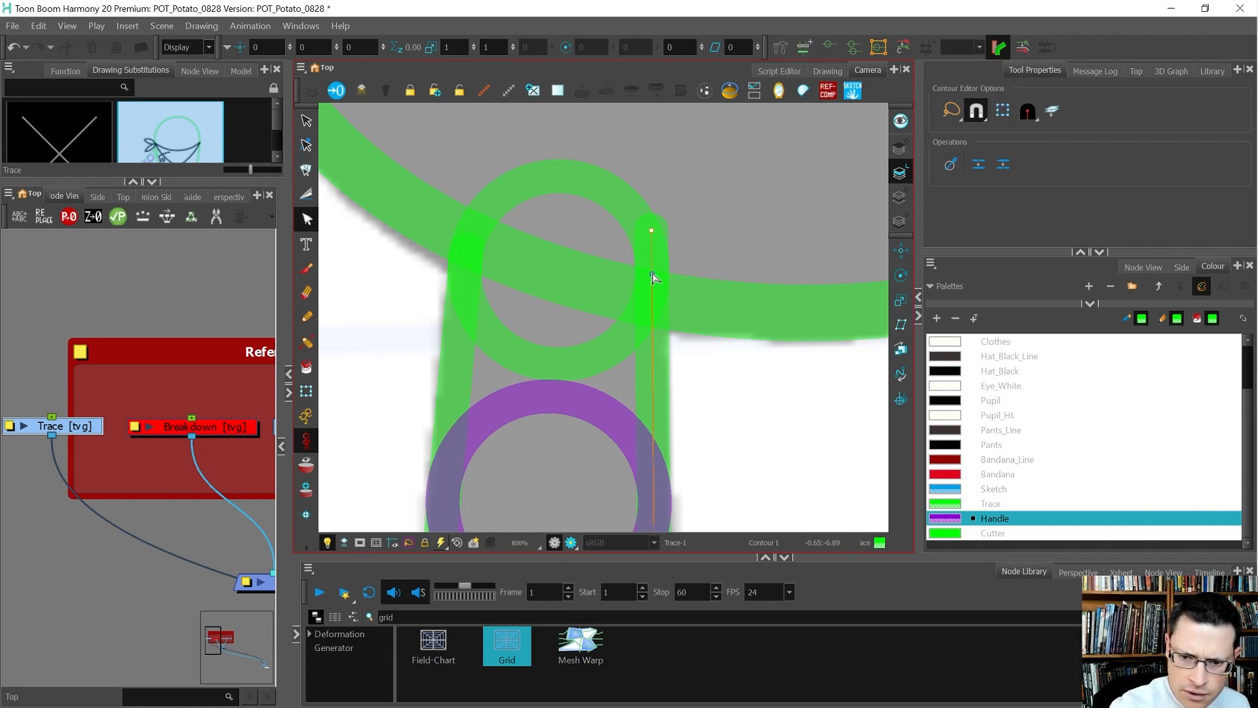
scroll(677, 264, "up", 5)
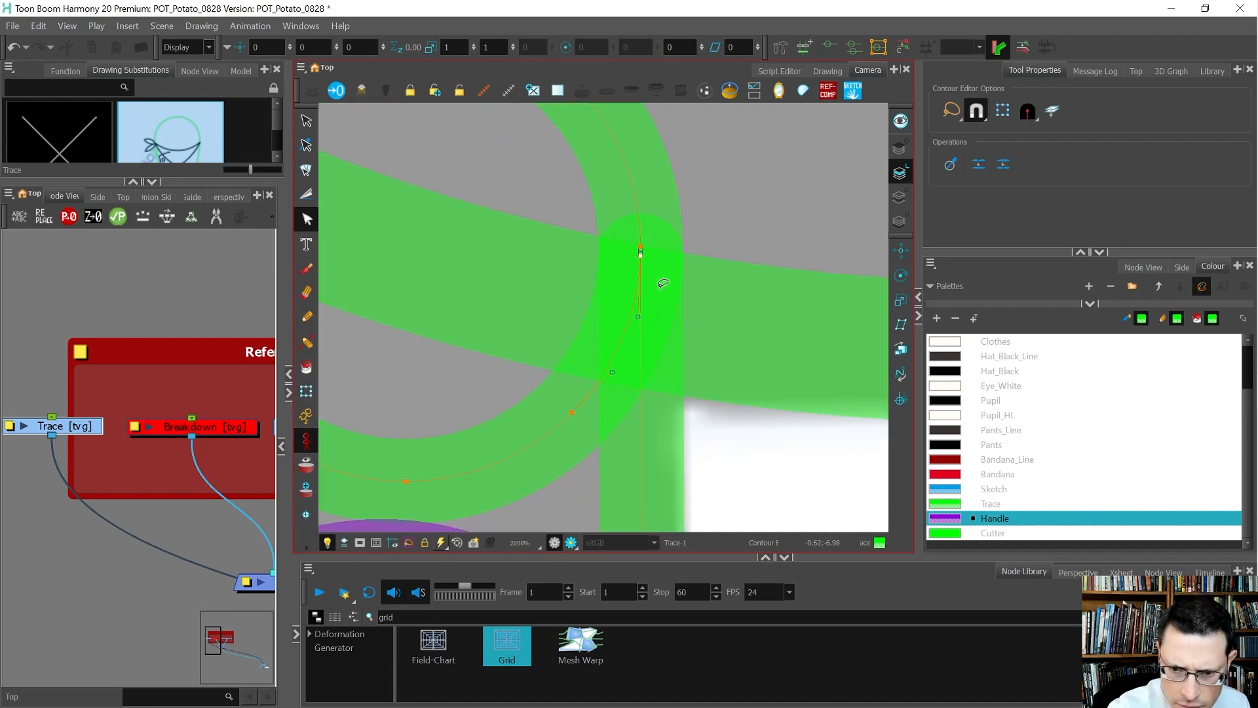
scroll(713, 195, "down", 4)
scroll(440, 219, "up", 4)
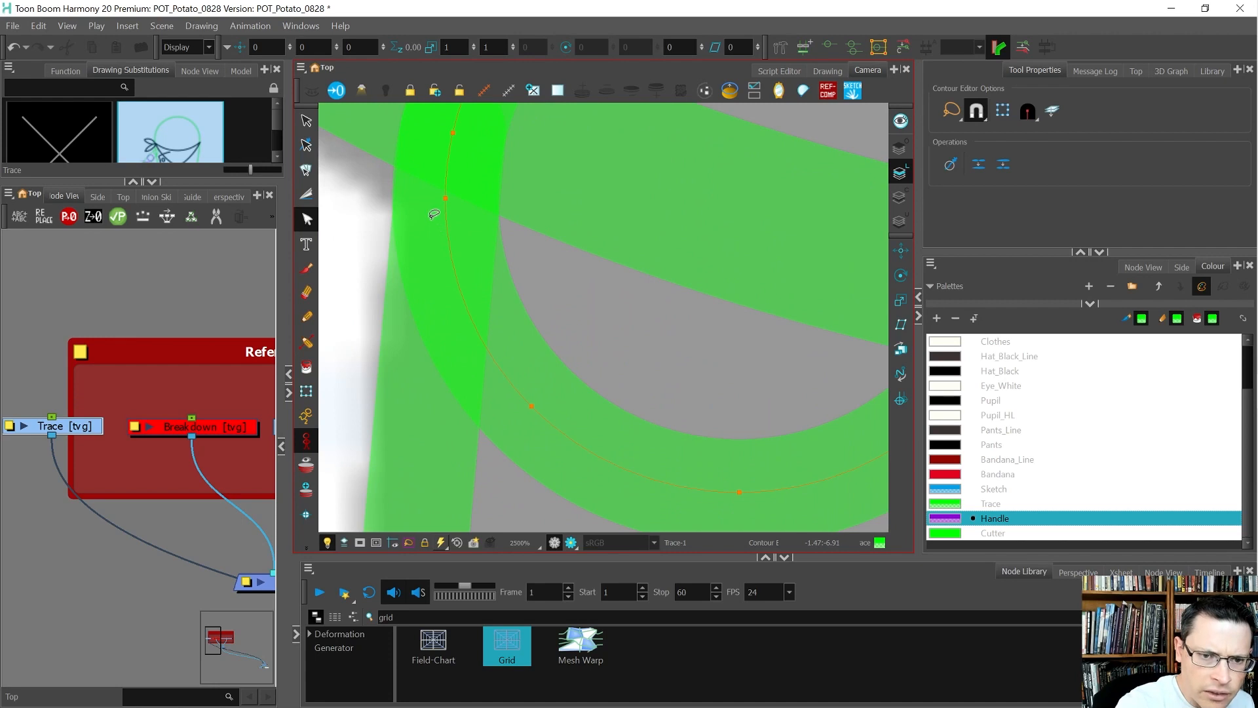
Try moving the point where the left side line meets the hip circle, and undo the move
left_click_drag(502, 263, 550, 330)
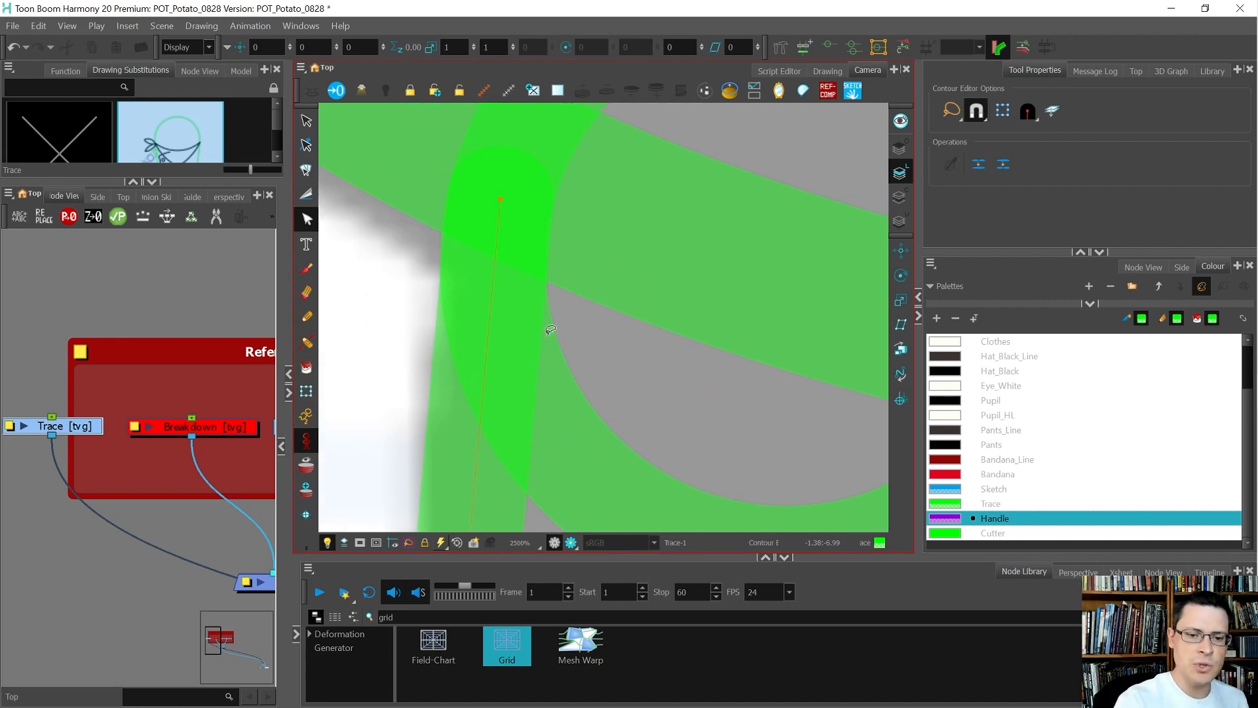
key("alt+s")
key("alt+q")
left_click(500, 200)
left_click_drag(501, 200, 474, 200)
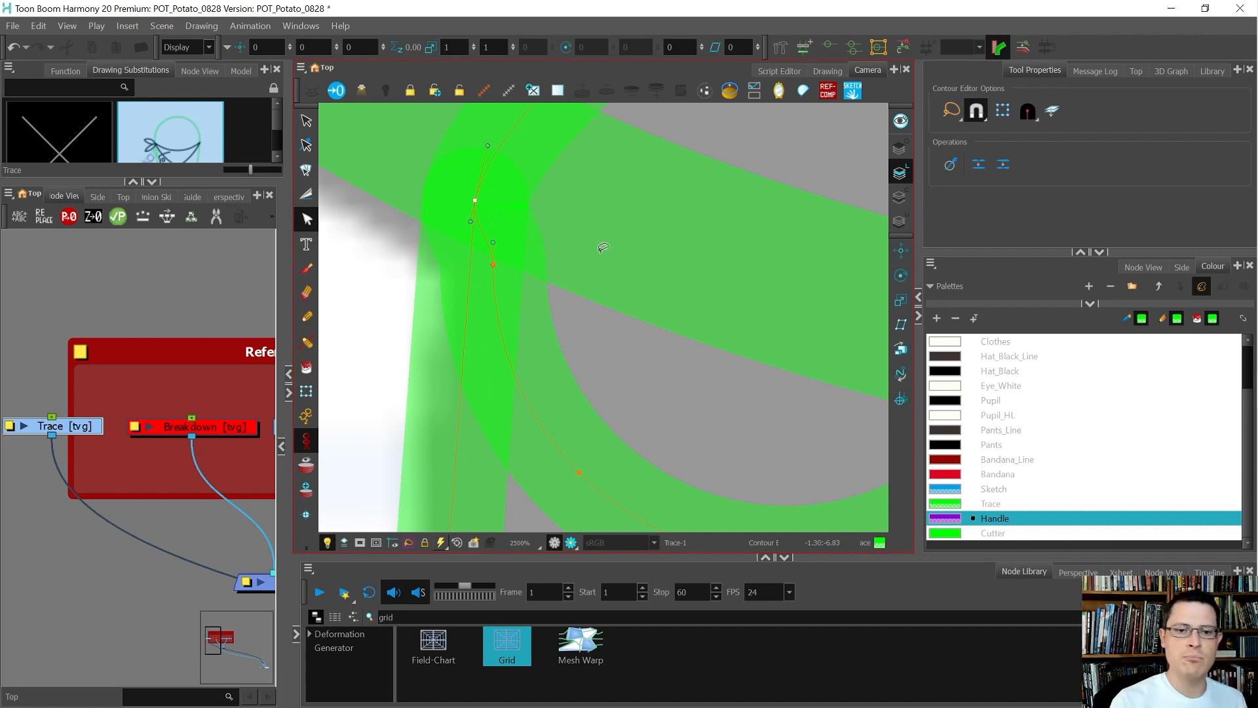
key("ctrl+z")
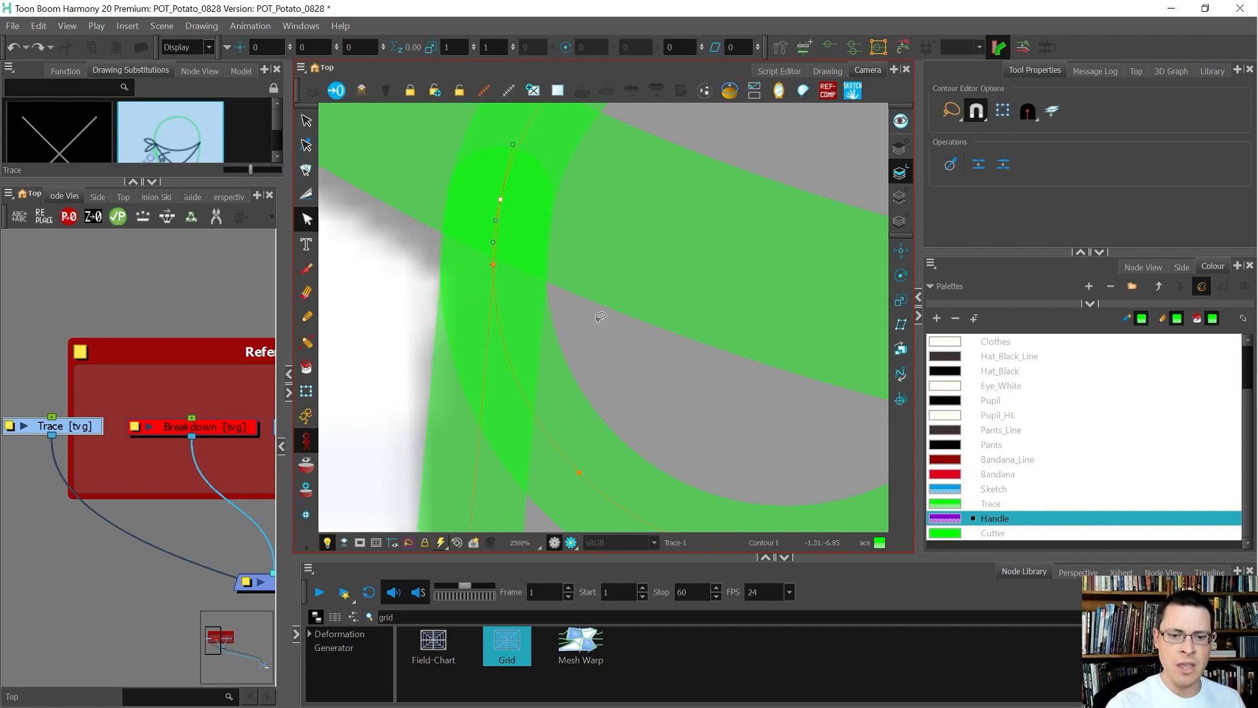
Narrow the left side line's horizontal extent so its top pulls away from the hip circle, and save the scene
key("alt+s")
left_click(415, 421)
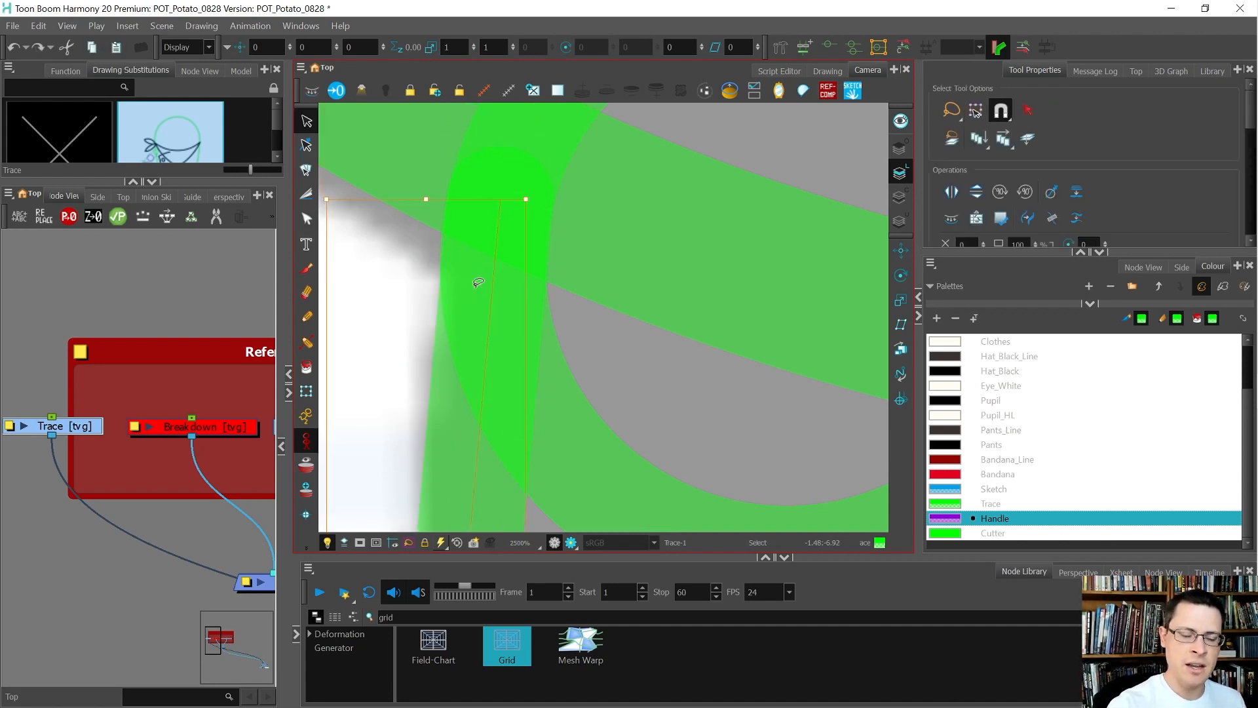
left_click_drag(479, 199, 439, 200)
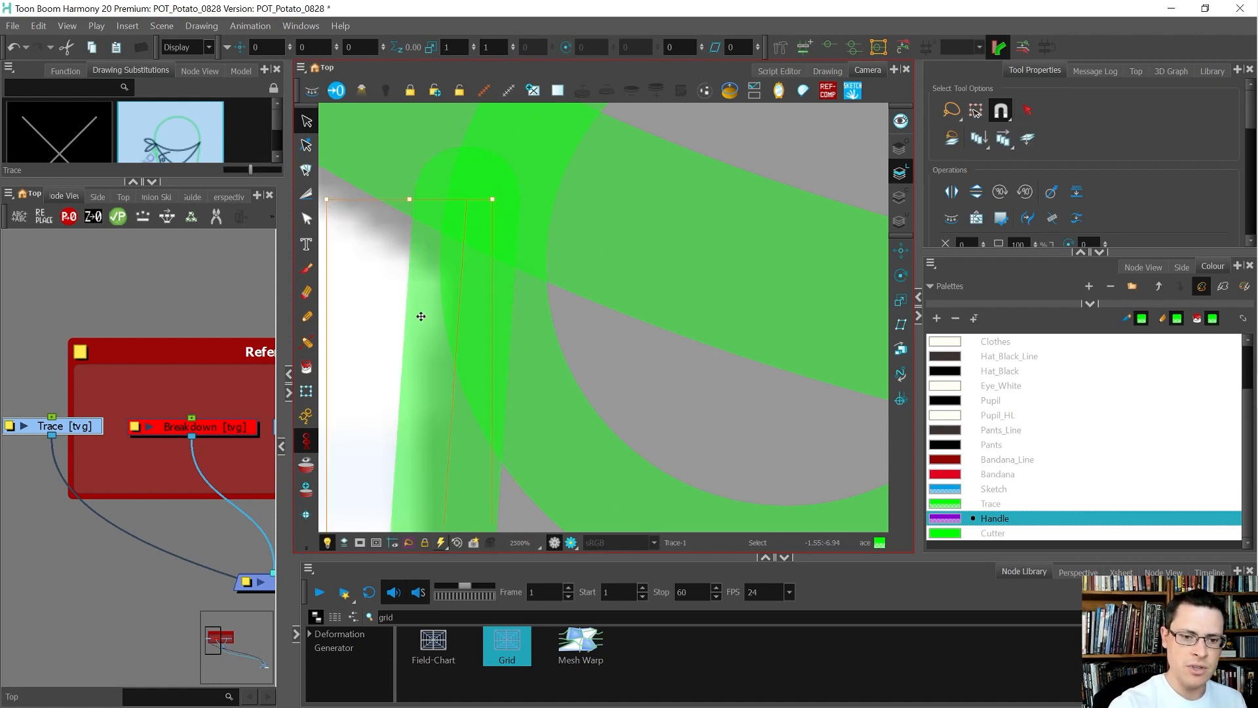
key("alt+q")
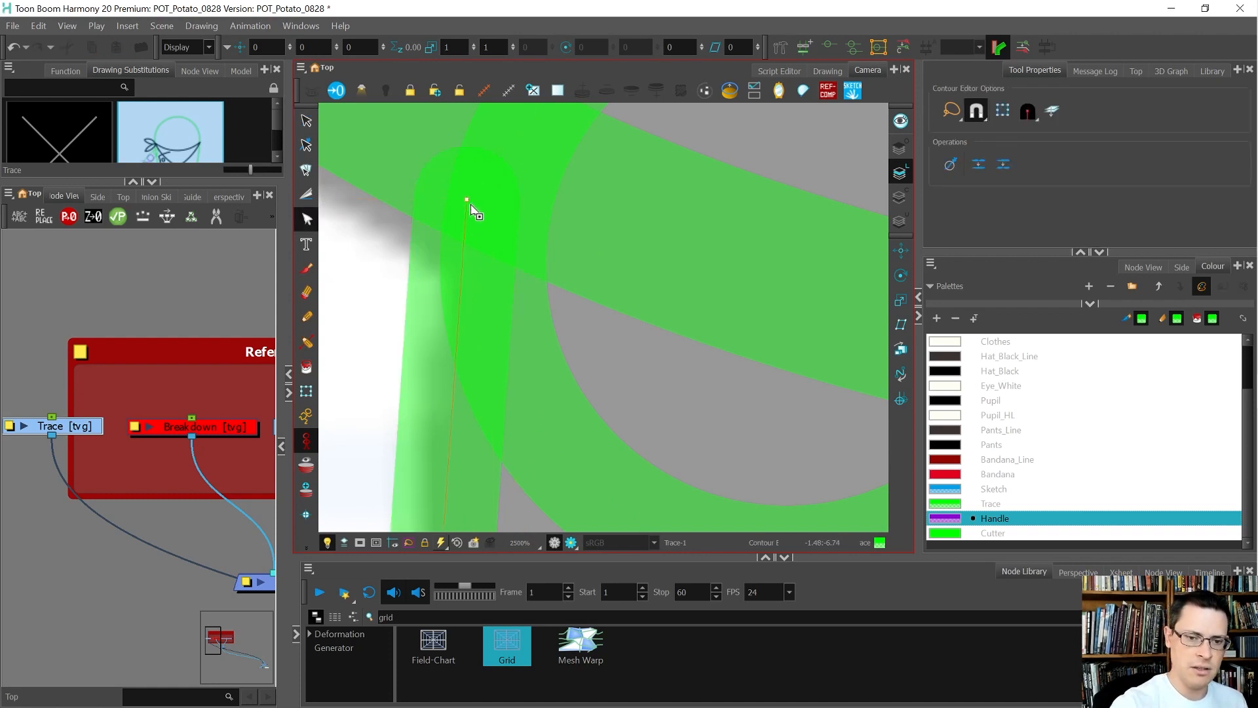
key("alt+s")
left_click_drag(450, 199, 422, 201)
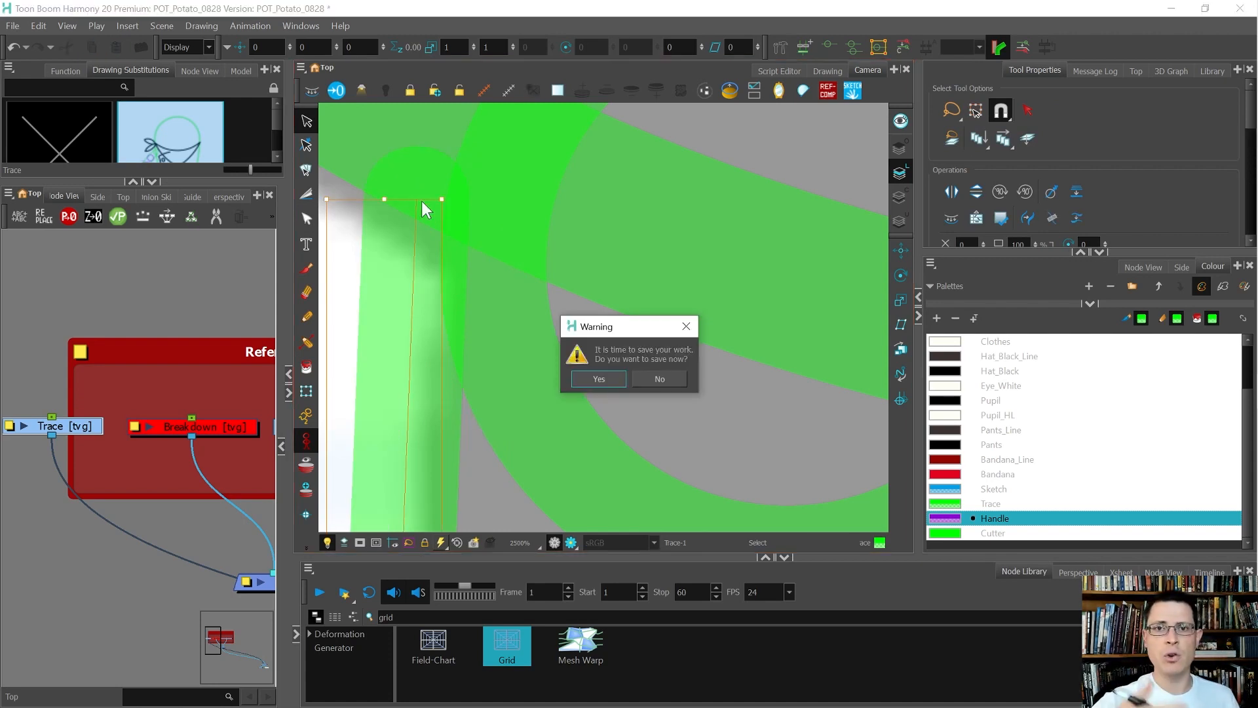
left_click(609, 378)
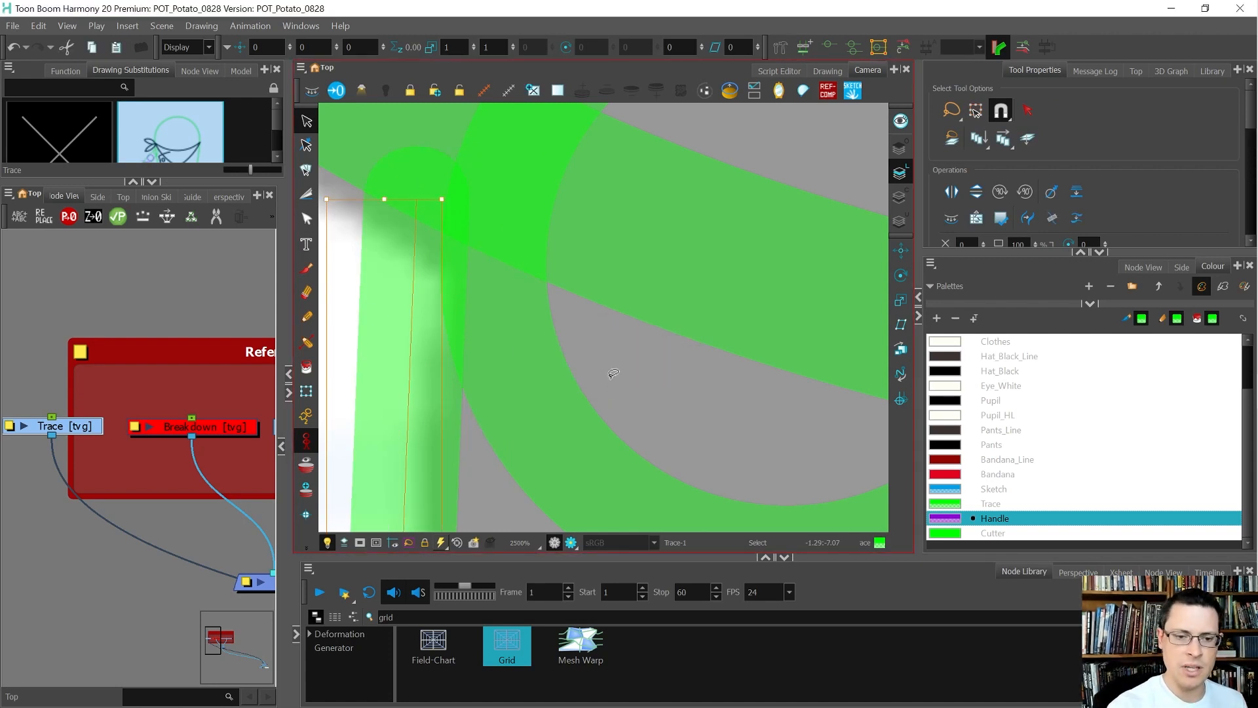
Pull the left side line's top point clear of the hip circle and snap it to the circle's leftmost contour point
key("alt+q")
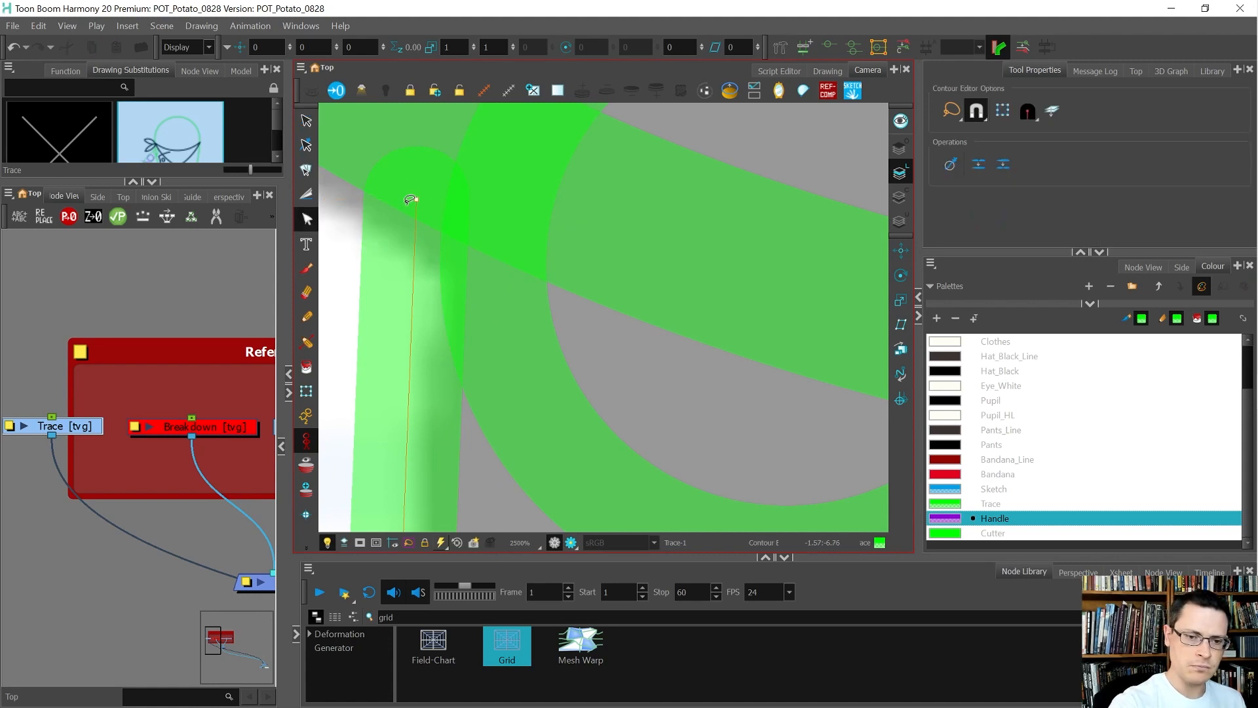
left_click_drag(494, 231, 388, 208)
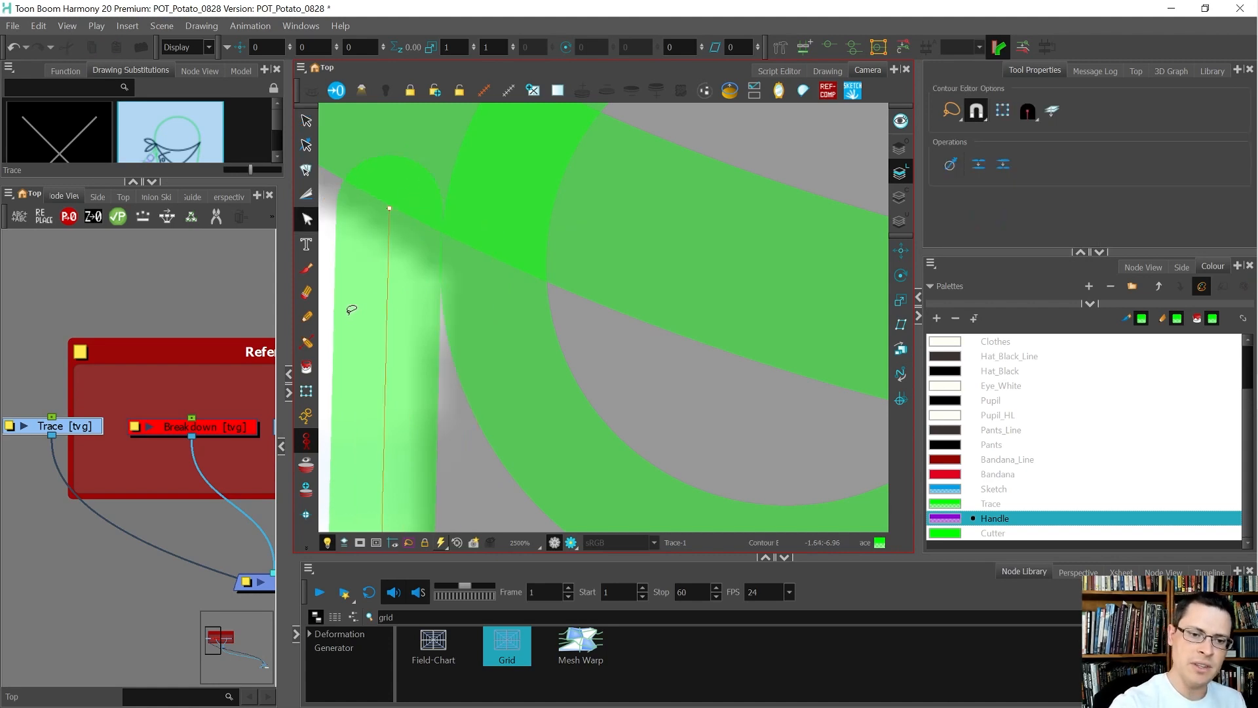
left_click(613, 245)
key("ctrl+a")
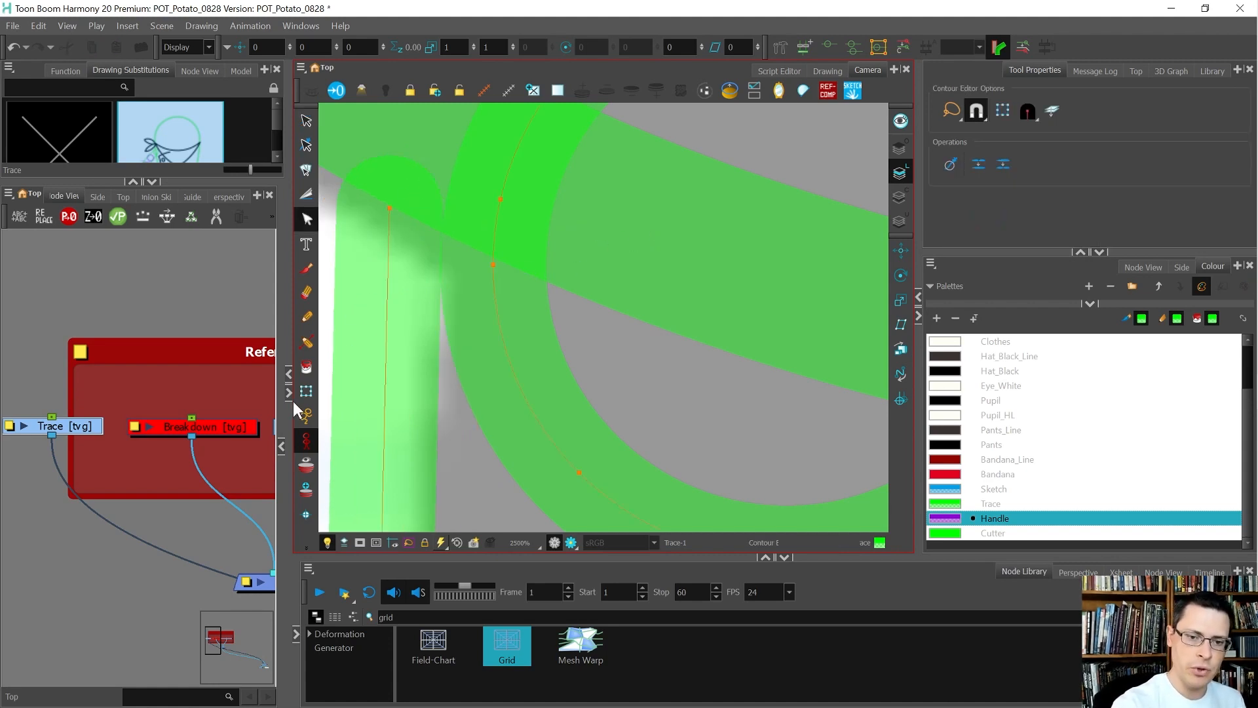
left_click_drag(391, 209, 493, 259)
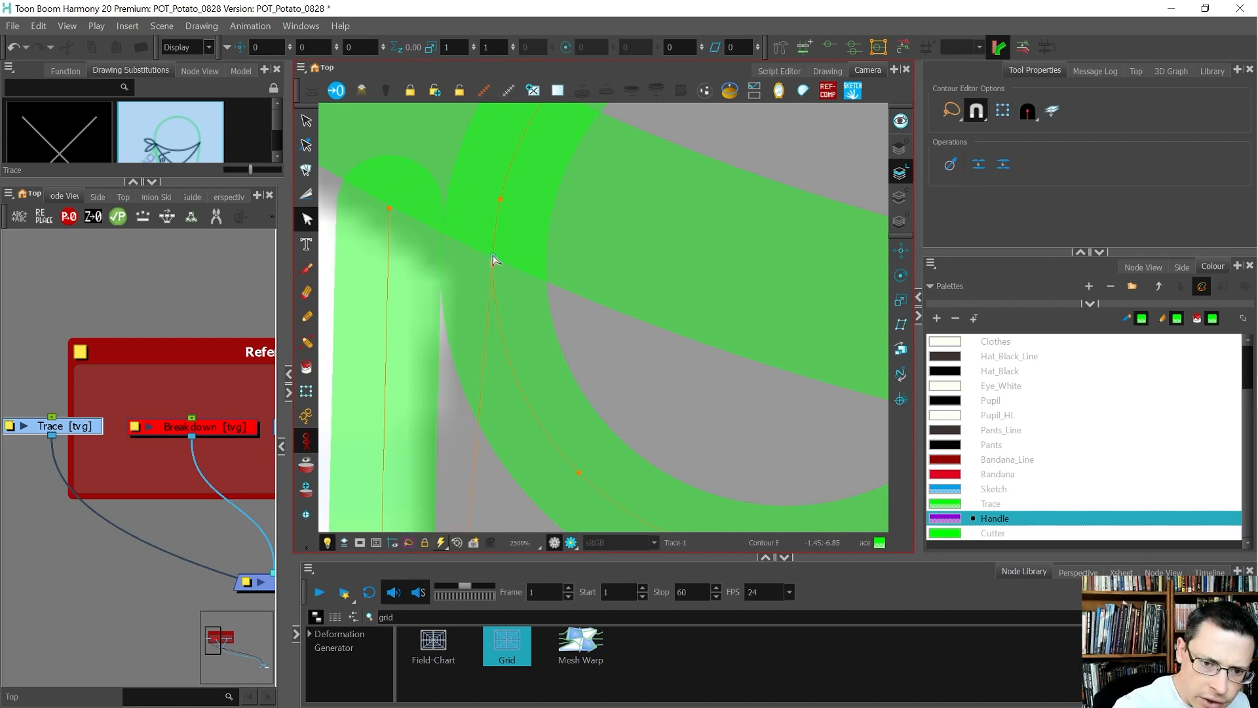
Pull the left side line's bottom point off the ankle circle and snap it to the circle's leftmost contour point
scroll(495, 242, "down", 6)
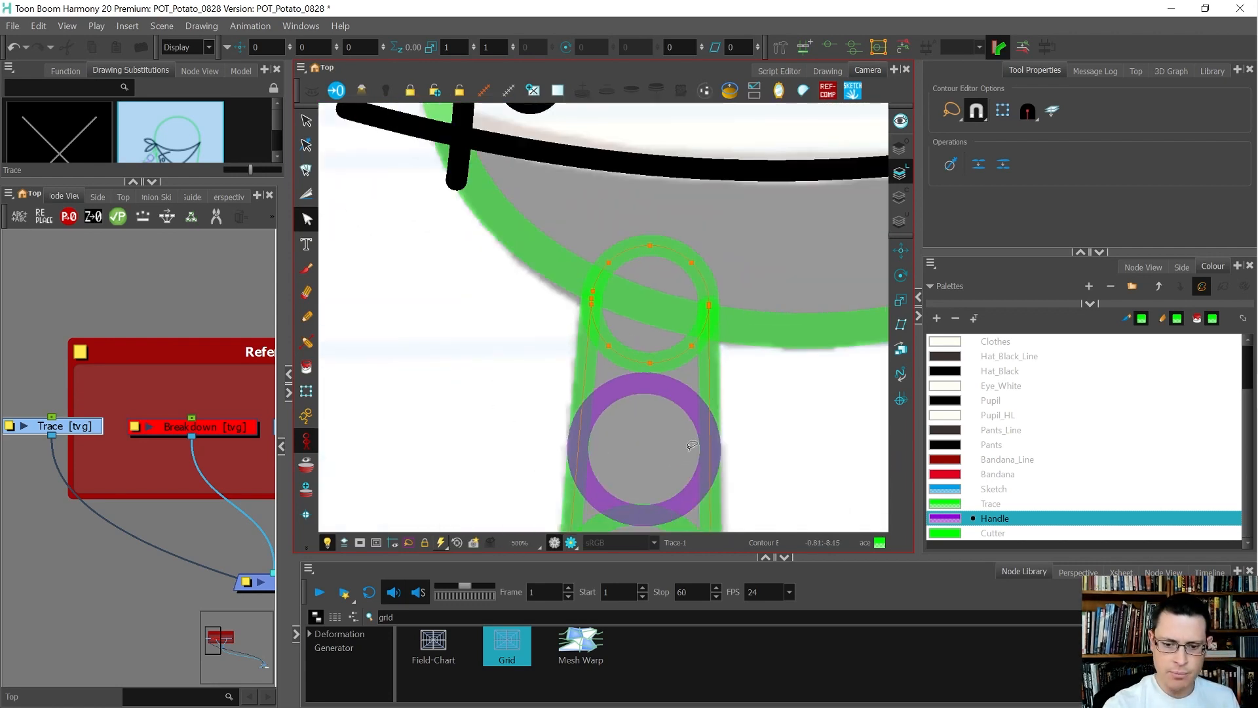
left_click_drag(685, 441, 661, 250)
scroll(554, 420, "up", 5)
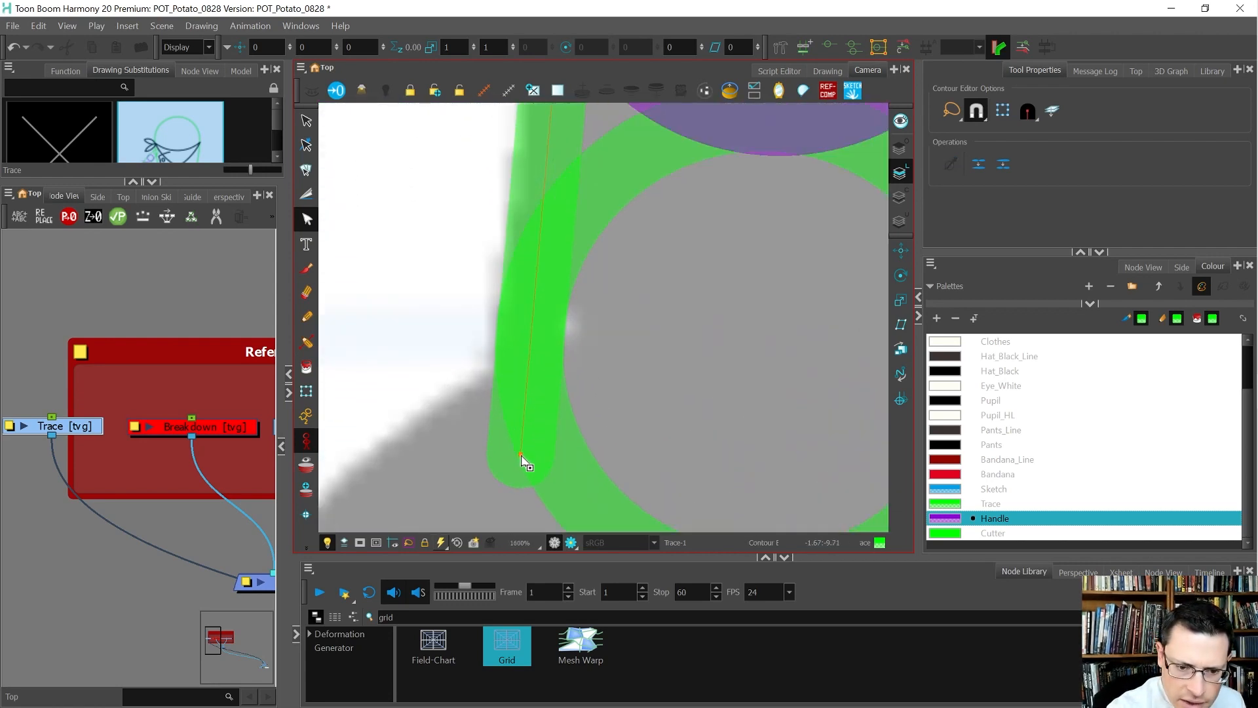
left_click(521, 457)
left_click_drag(511, 334, 483, 327)
mouse_move(618, 302)
left_mouse_down()
mouse_move(549, 274)
mouse_move(314, 320)
left_mouse_up()
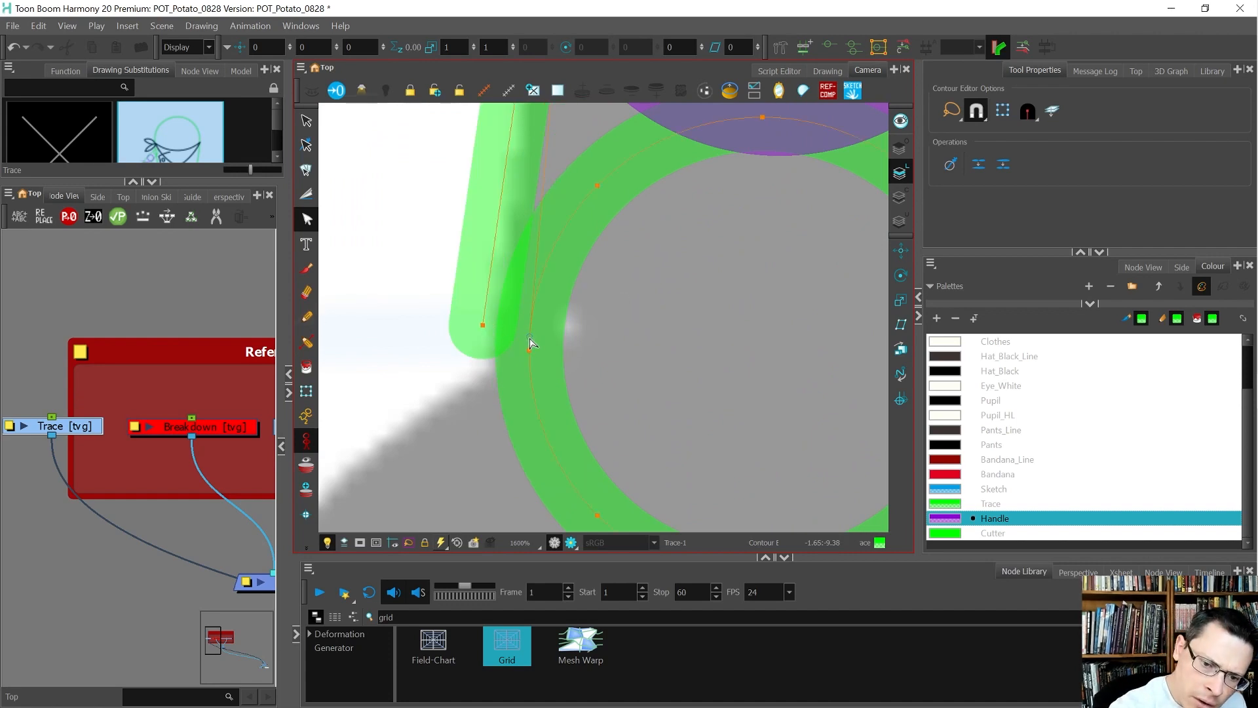
left_click_drag(529, 344, 529, 349)
Pull the right side line's bottom point away from the leg and snap it to the ankle circle's rightmost contour point
scroll(568, 349, "down", 4)
mouse_move(779, 378)
left_mouse_down()
mouse_move(615, 367)
mouse_move(613, 341)
left_mouse_up()
scroll(613, 351, "up", 2)
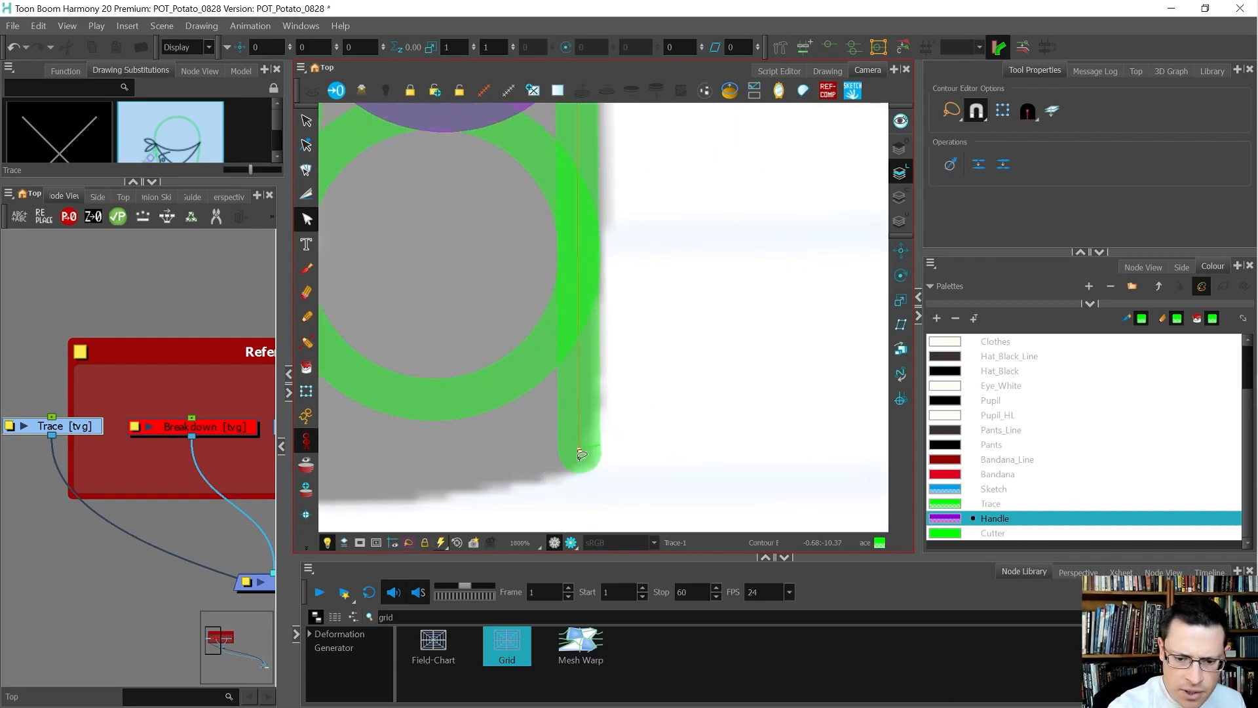
mouse_move(580, 452)
left_mouse_down()
mouse_move(725, 343)
mouse_move(710, 372)
left_mouse_up()
scroll(710, 372, "up", 3)
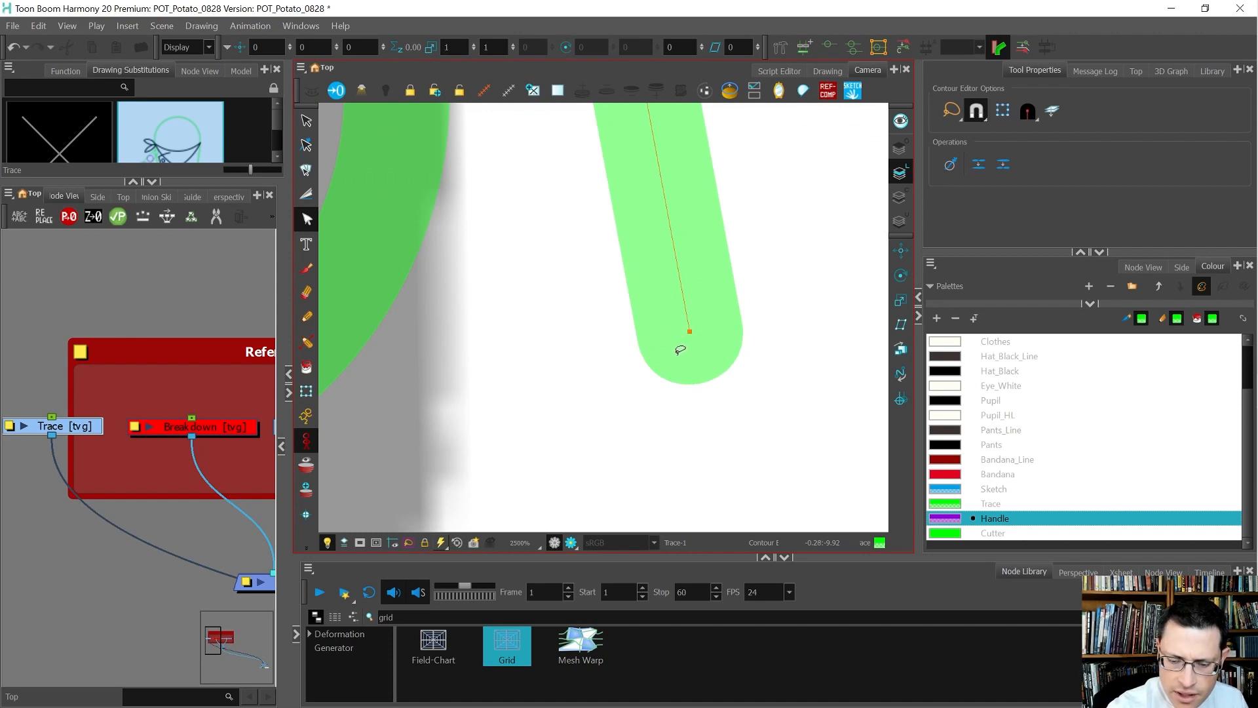
scroll(686, 366, "down", 3)
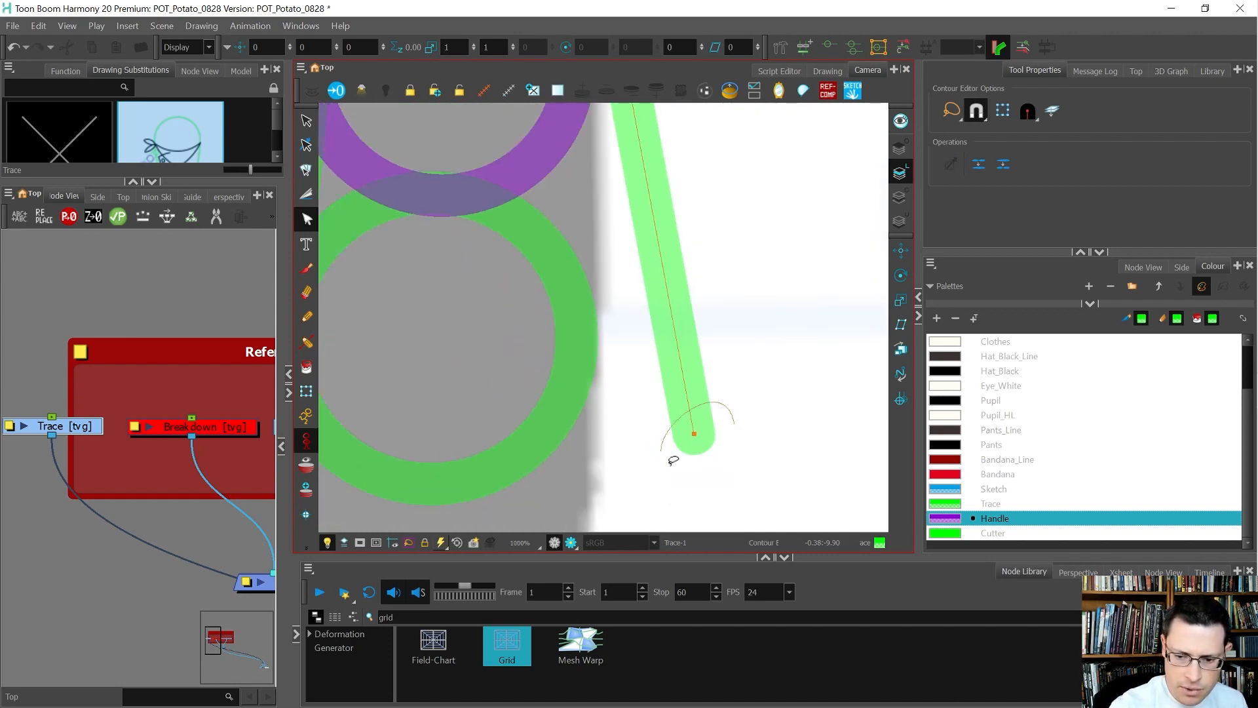
left_click_drag(695, 435, 609, 321)
scroll(598, 296, "up", 2)
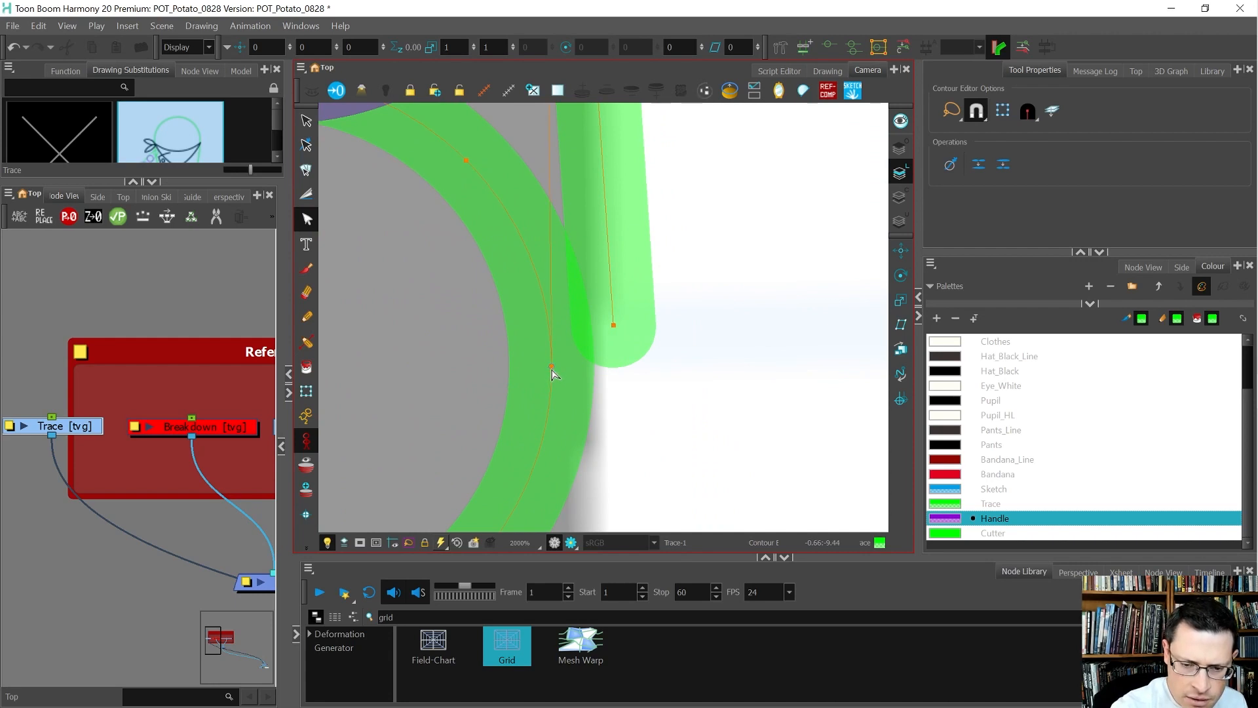
Add a contour point to the left side line beside the knee circle and pull it away from the circle
scroll(618, 337, "down", 5)
scroll(512, 231, "up", 2)
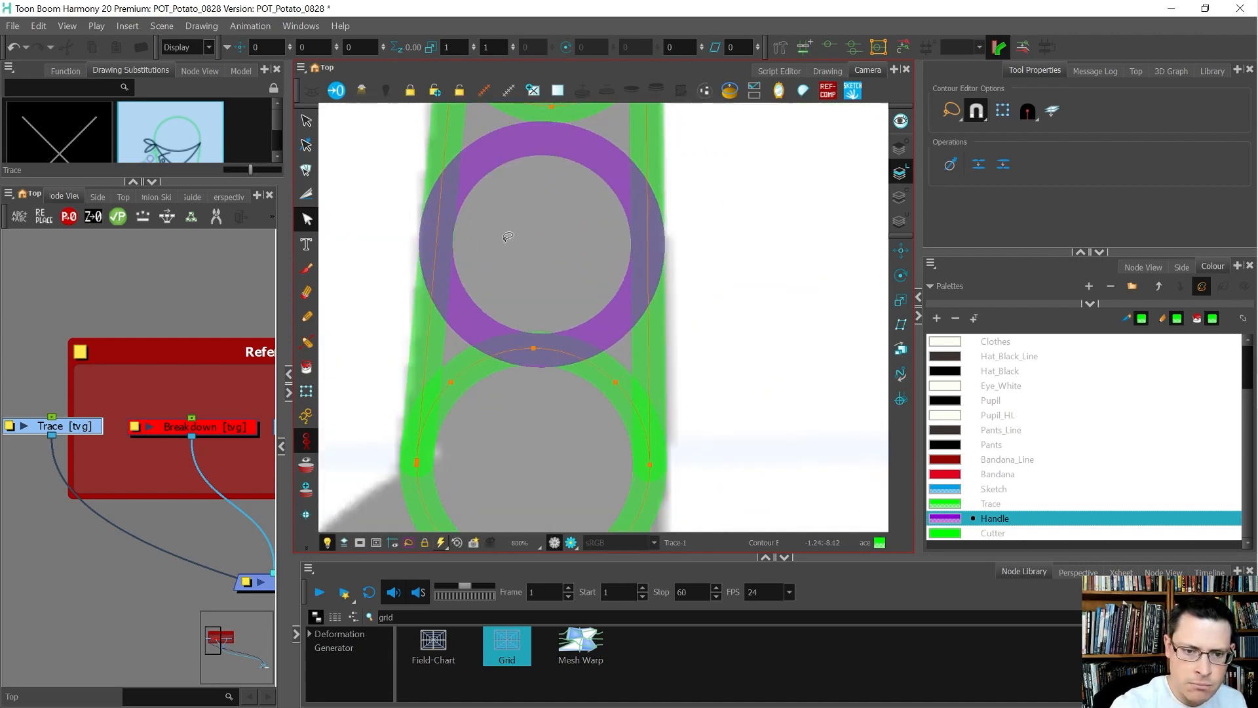
scroll(493, 249, "up", 2)
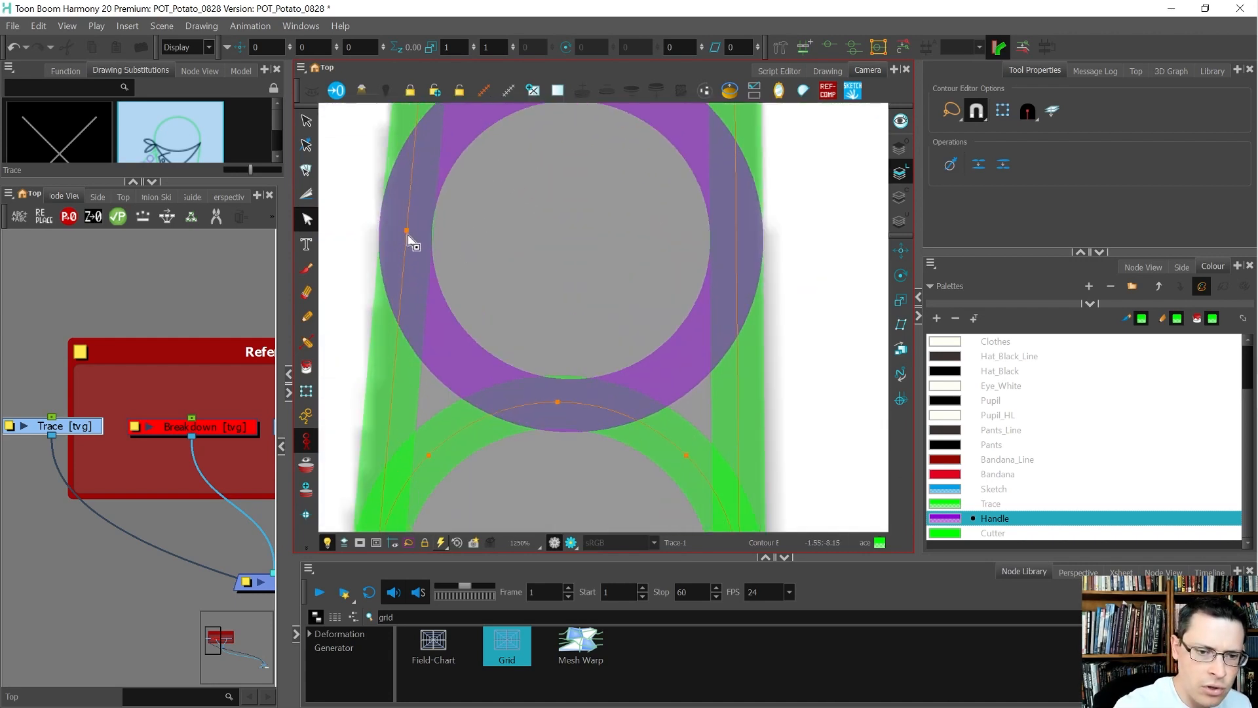
scroll(408, 234, "up", 2)
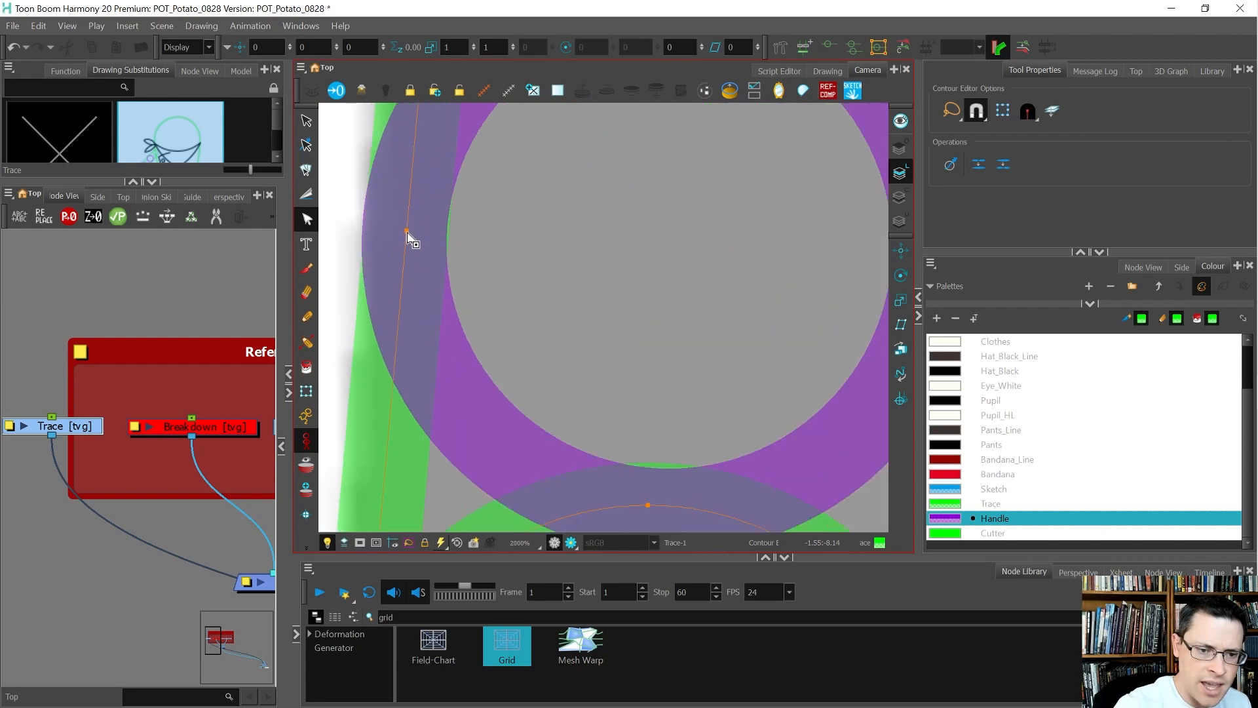
mouse_move(407, 231)
left_mouse_down()
mouse_move(368, 230)
mouse_move(422, 225)
left_mouse_up()
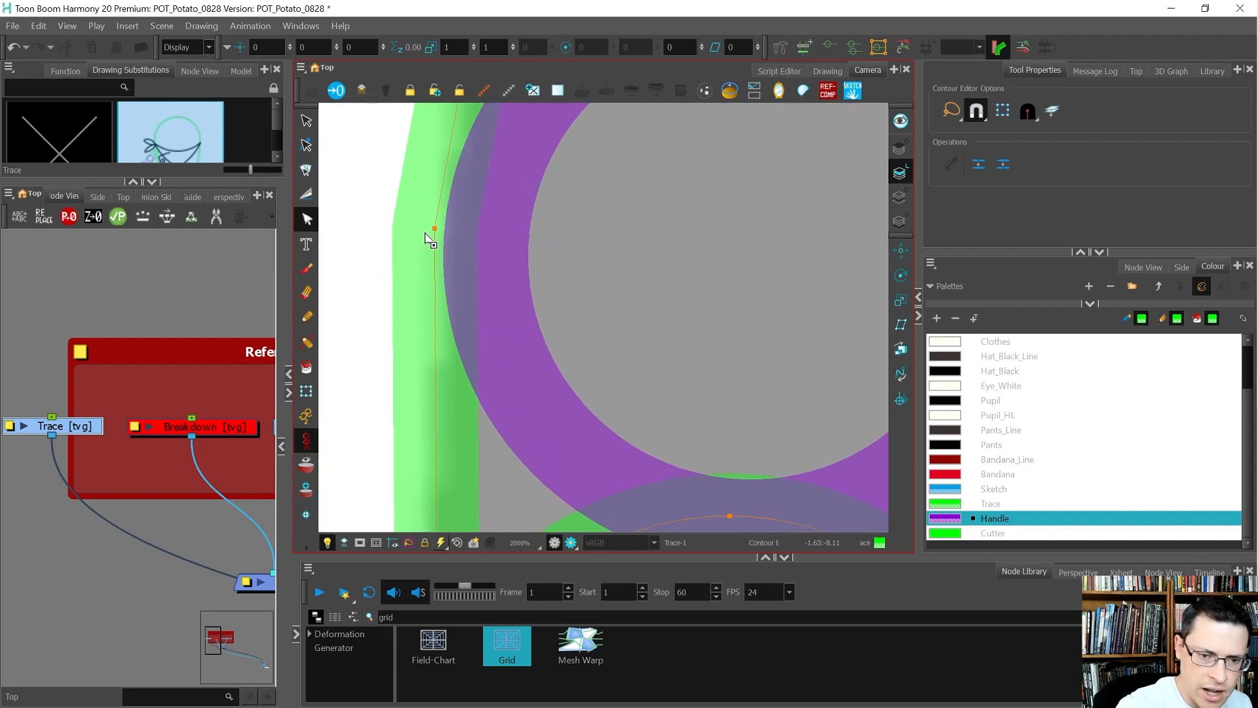
Add a contour point to the right side line at the knee and snap it to the knee circle's rightmost contour point
left_click_drag(778, 315, 623, 321)
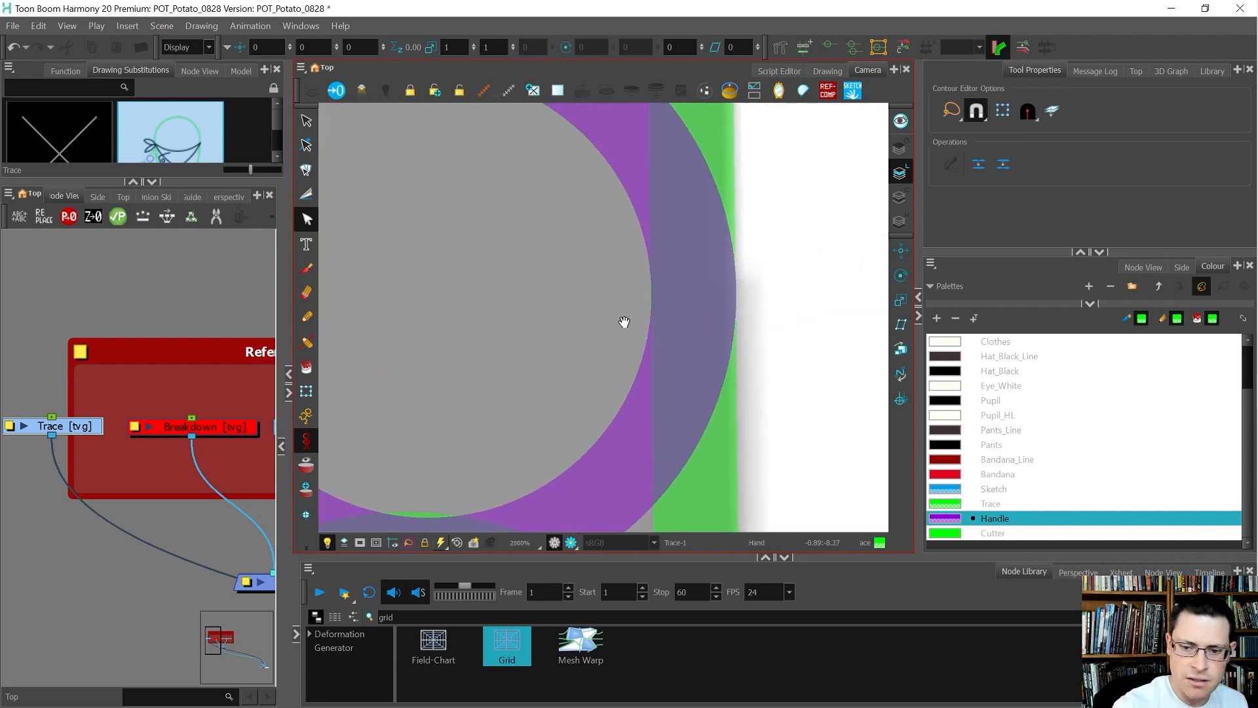
left_click(692, 197, "ctrl")
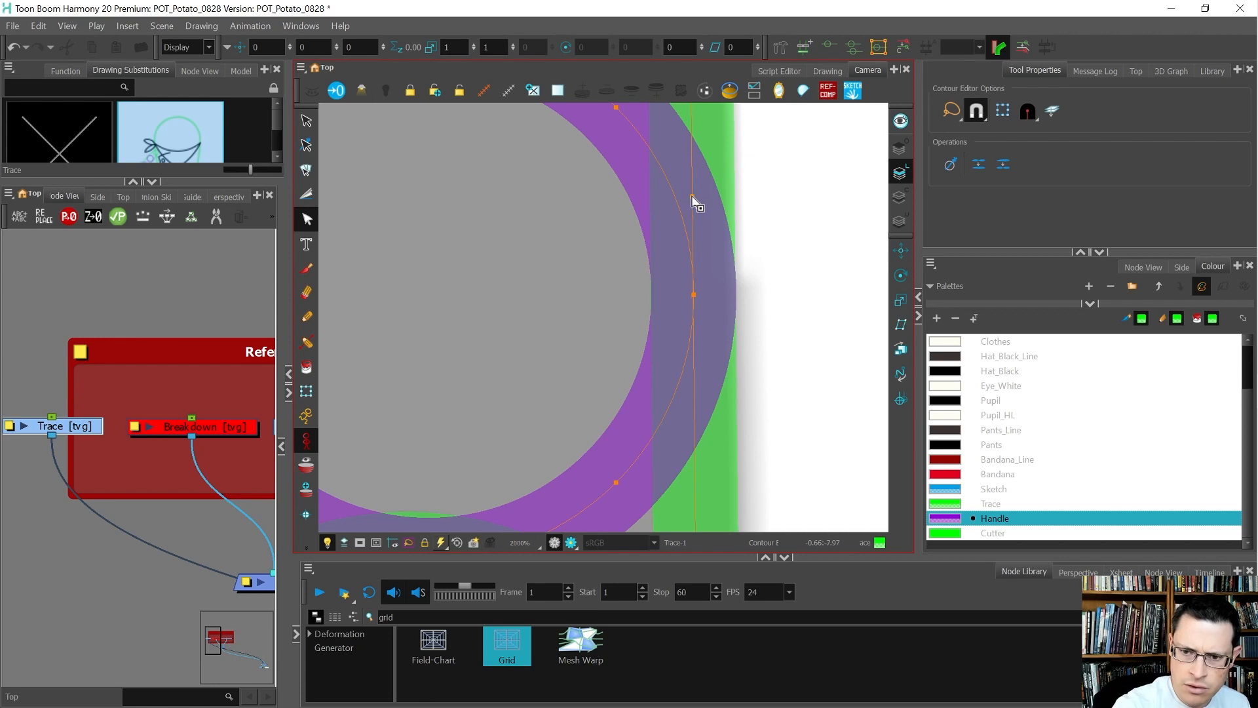
left_click_drag(693, 197, 763, 282)
scroll(764, 210, "down", 2)
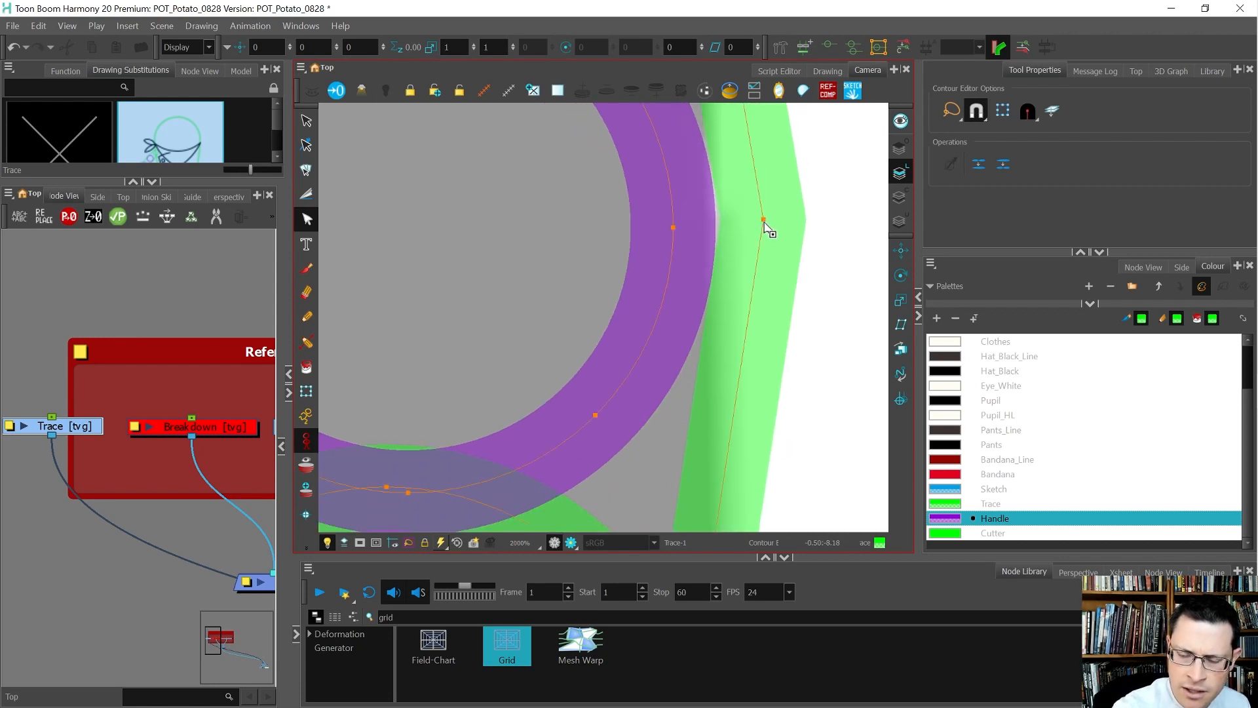
left_click(674, 229)
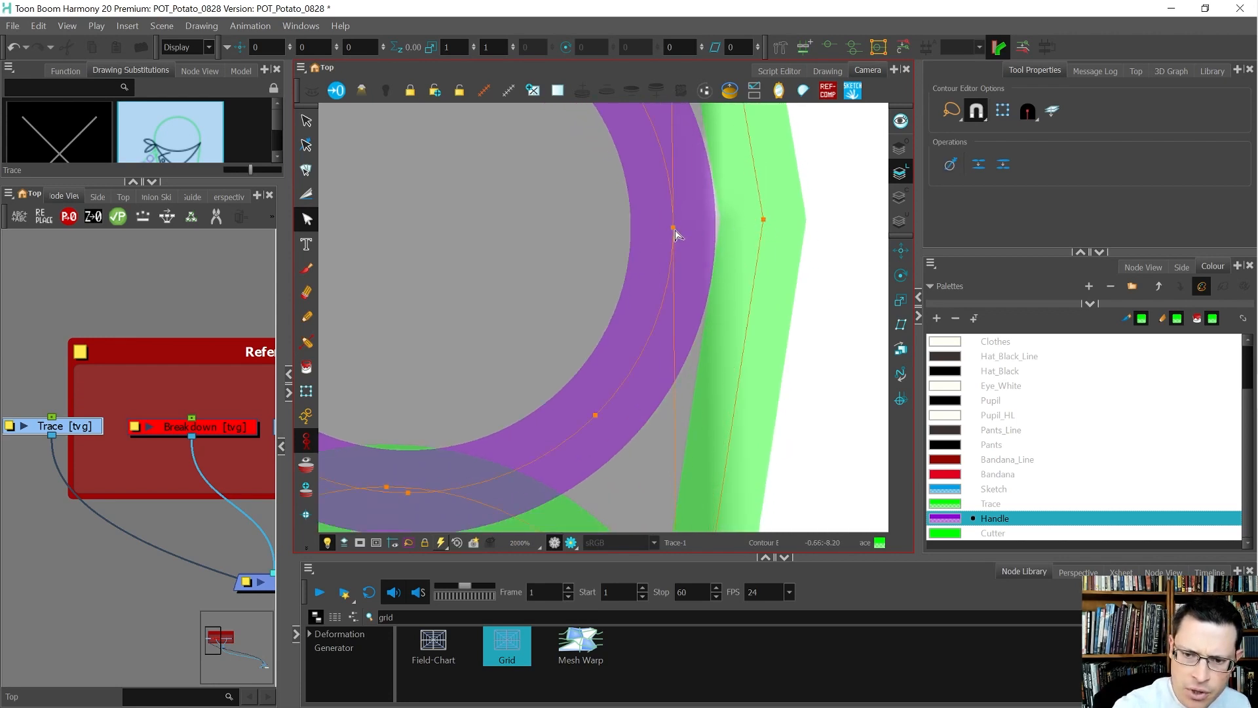
key("Delete")
Place the left side line's knee point on the knee circle's contour, slightly above the circle's leftmost point
mouse_move(325, 334)
left_mouse_down()
mouse_move(626, 330)
mouse_move(750, 352)
left_mouse_up()
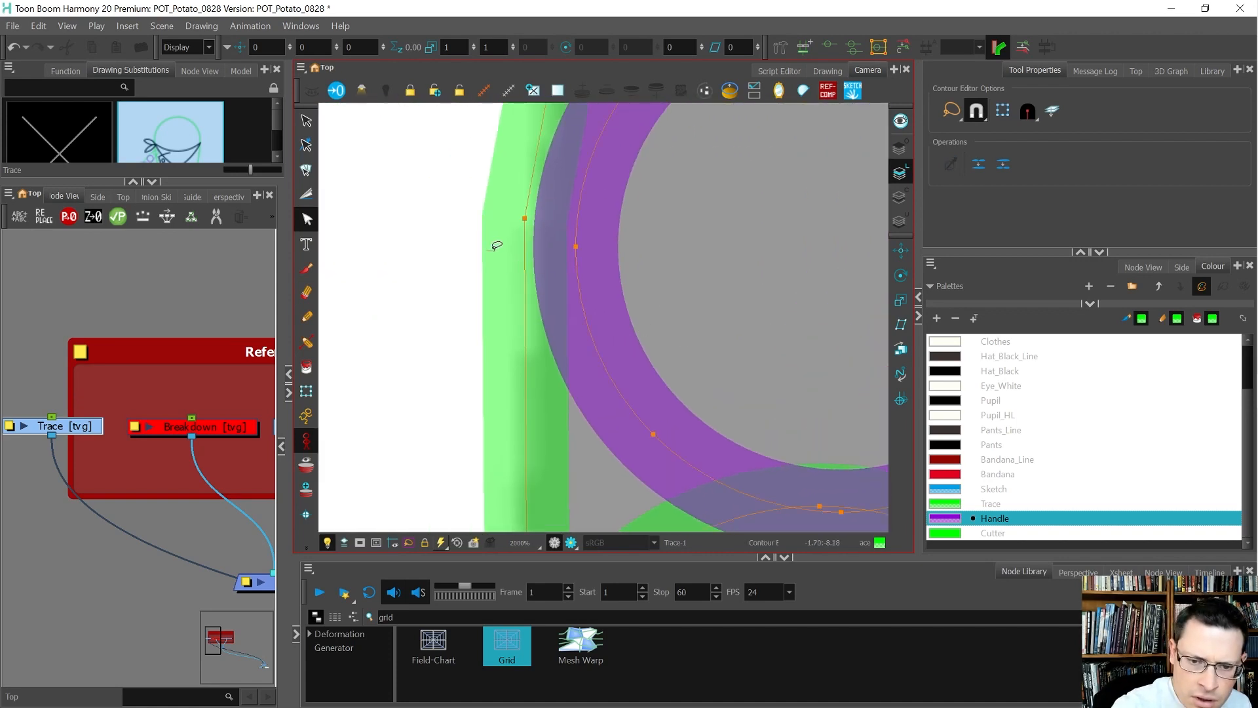
mouse_move(497, 245)
left_mouse_down()
mouse_move(505, 202)
mouse_move(599, 222)
mouse_move(451, 201)
left_mouse_up()
left_click_drag(526, 219, 575, 247)
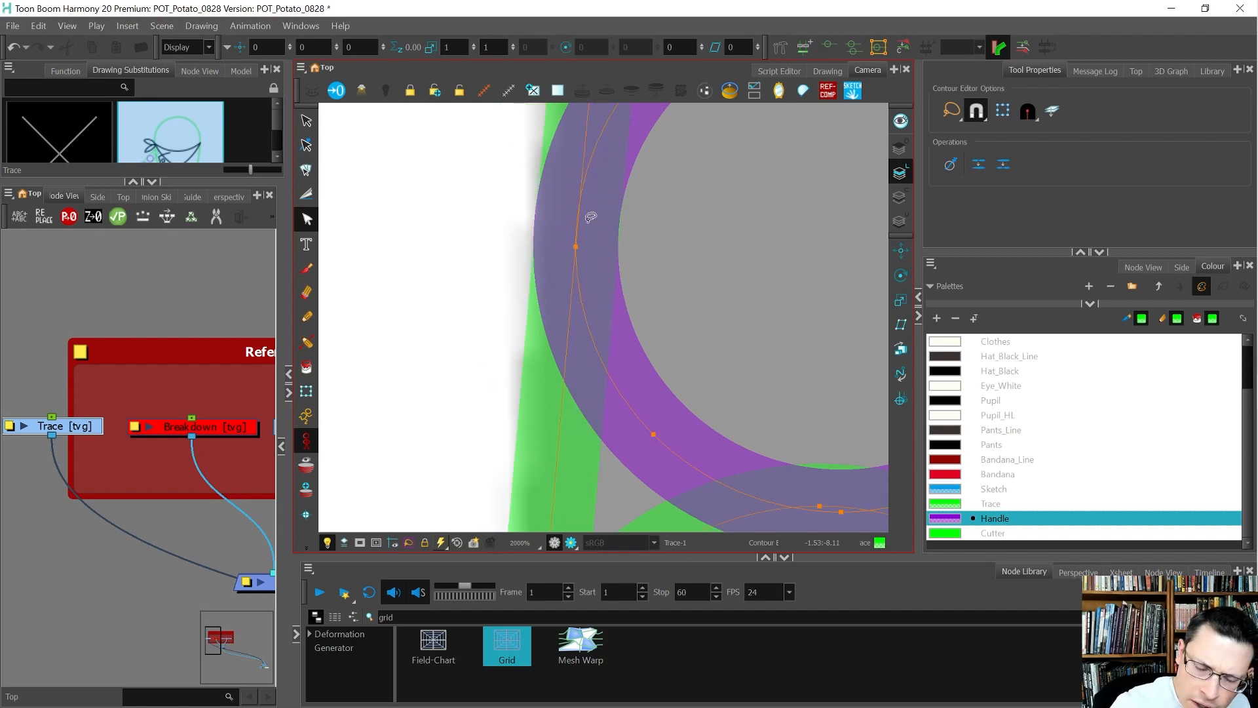
scroll(590, 216, "up", 2)
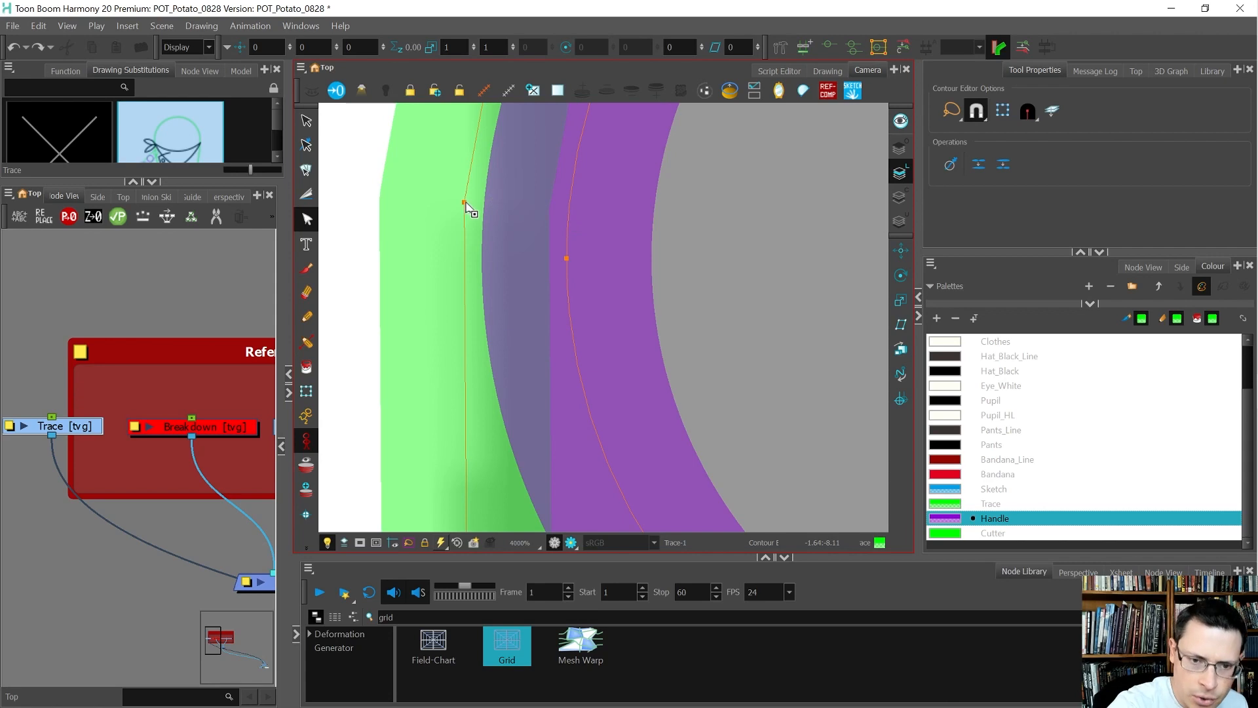
left_click_drag(551, 217, 564, 223)
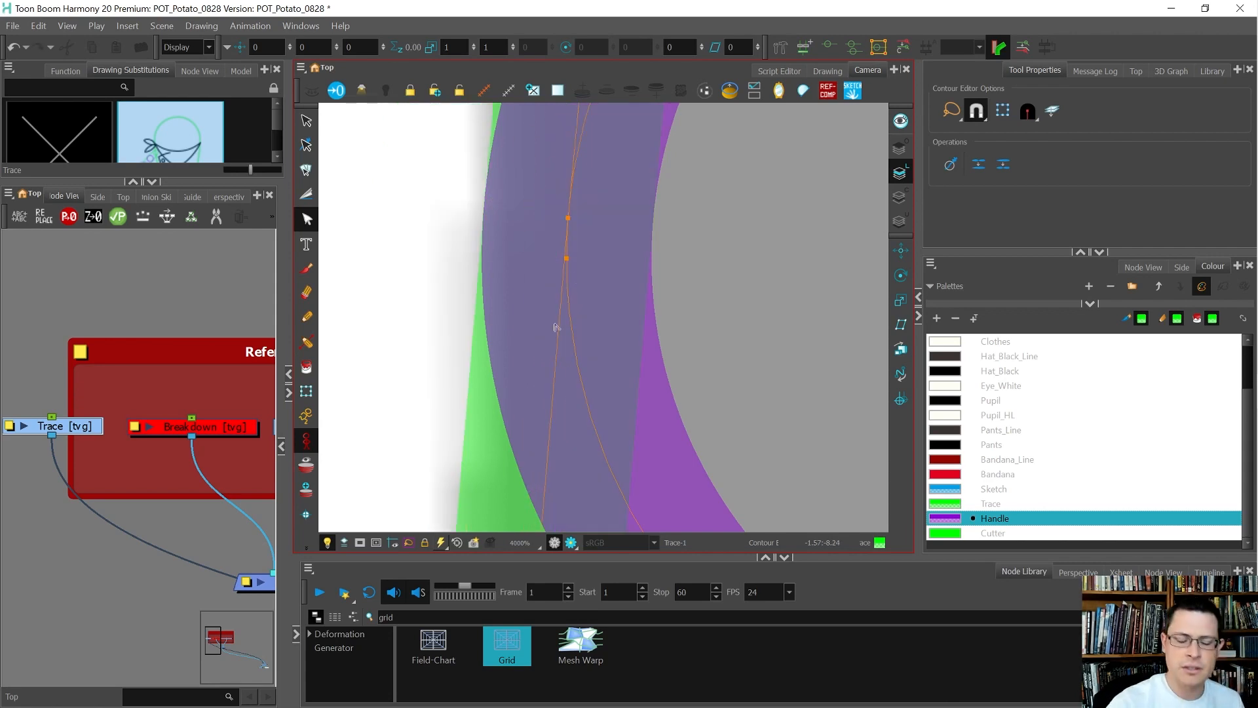
Deselect the leg lines and enable the Breakdown drawing node so its sketch shows under the trace
scroll(564, 310, "down", 10)
left_click(651, 332)
scroll(630, 474, "down", 1)
scroll(601, 444, "down", 1)
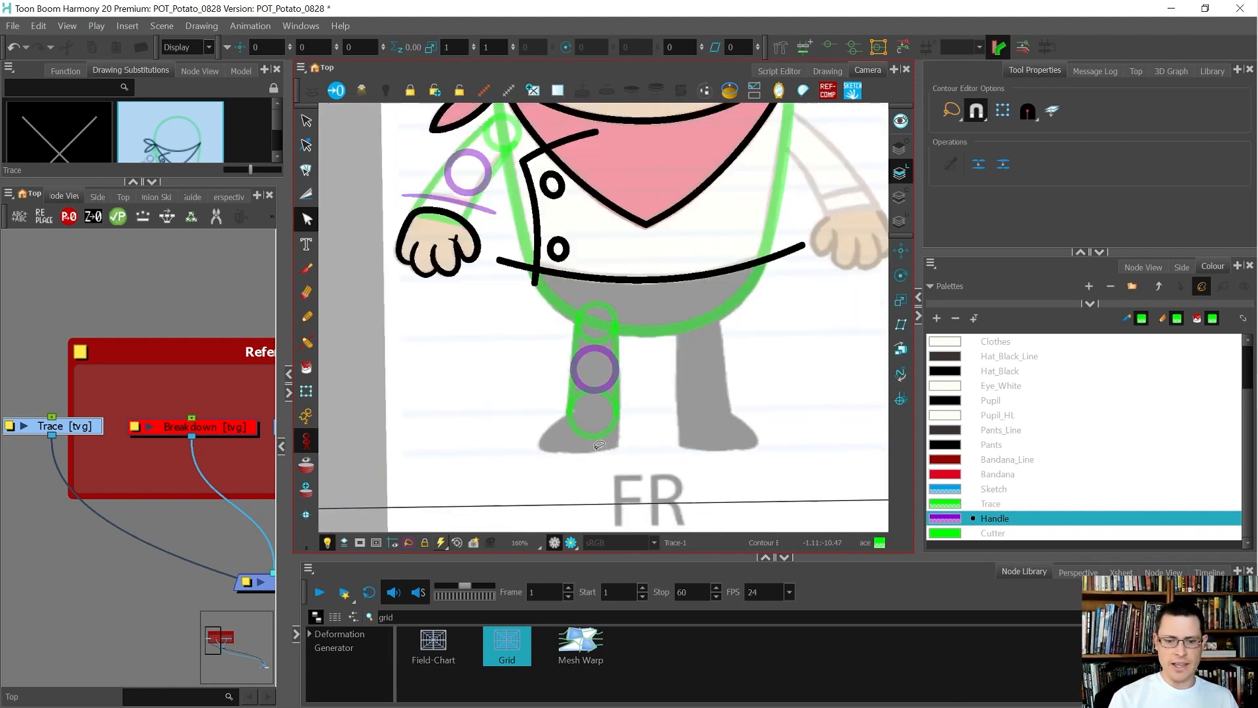
scroll(599, 443, "up", 4)
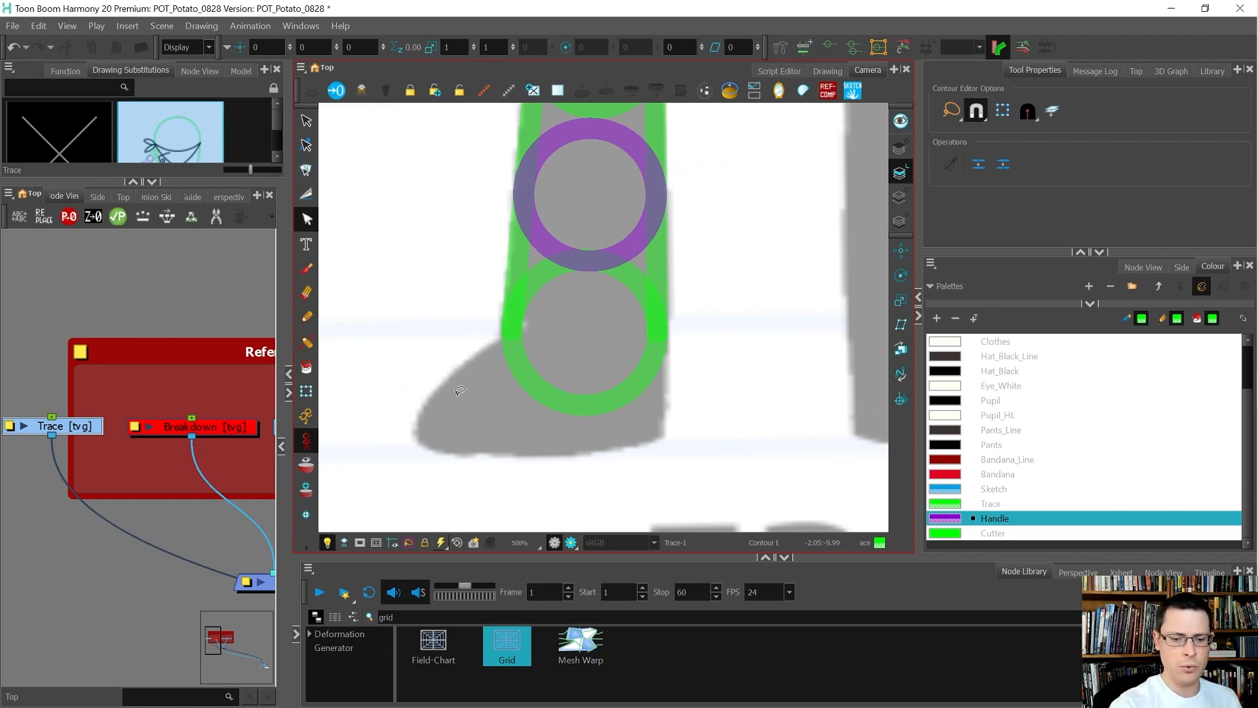
scroll(519, 366, "down", 3)
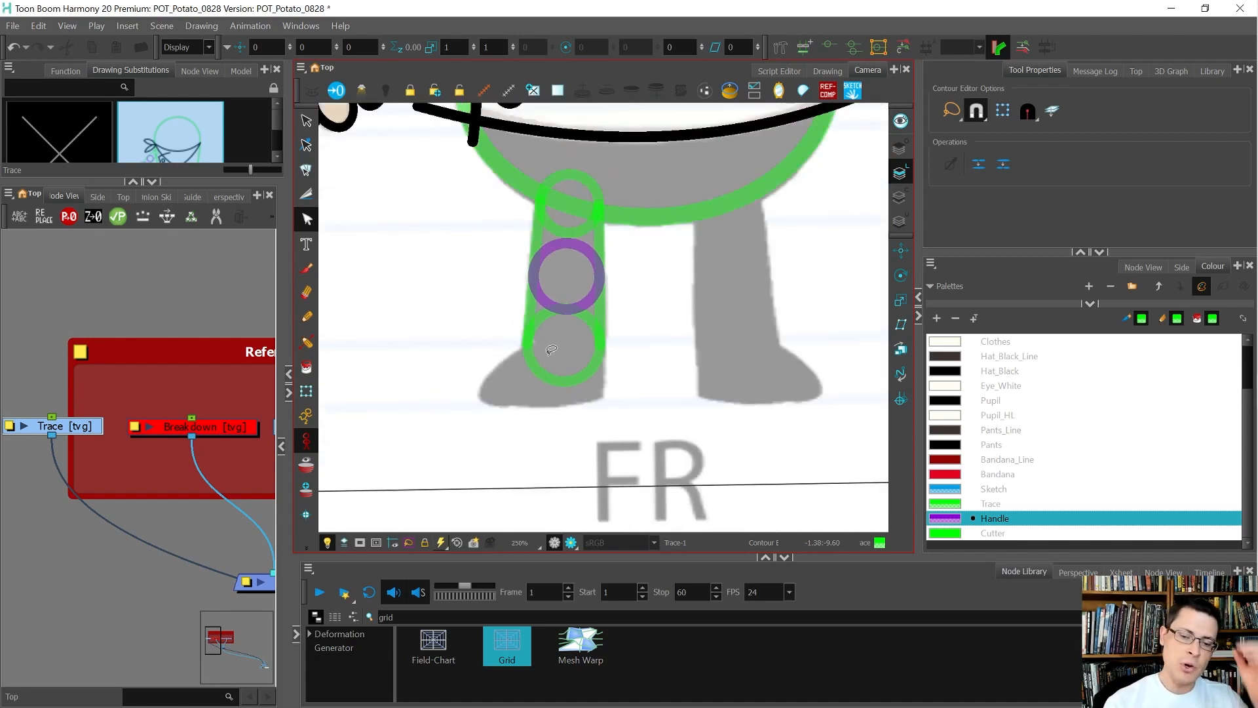
scroll(166, 461, "down", 1)
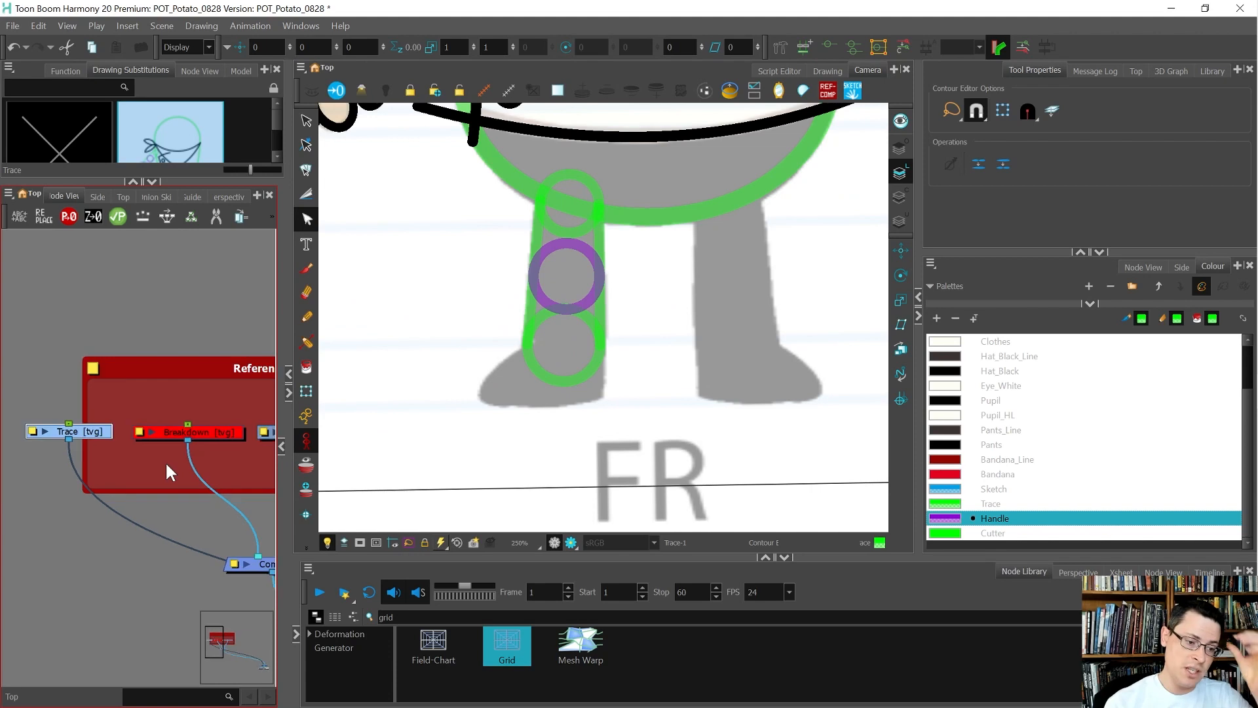
left_click(194, 434)
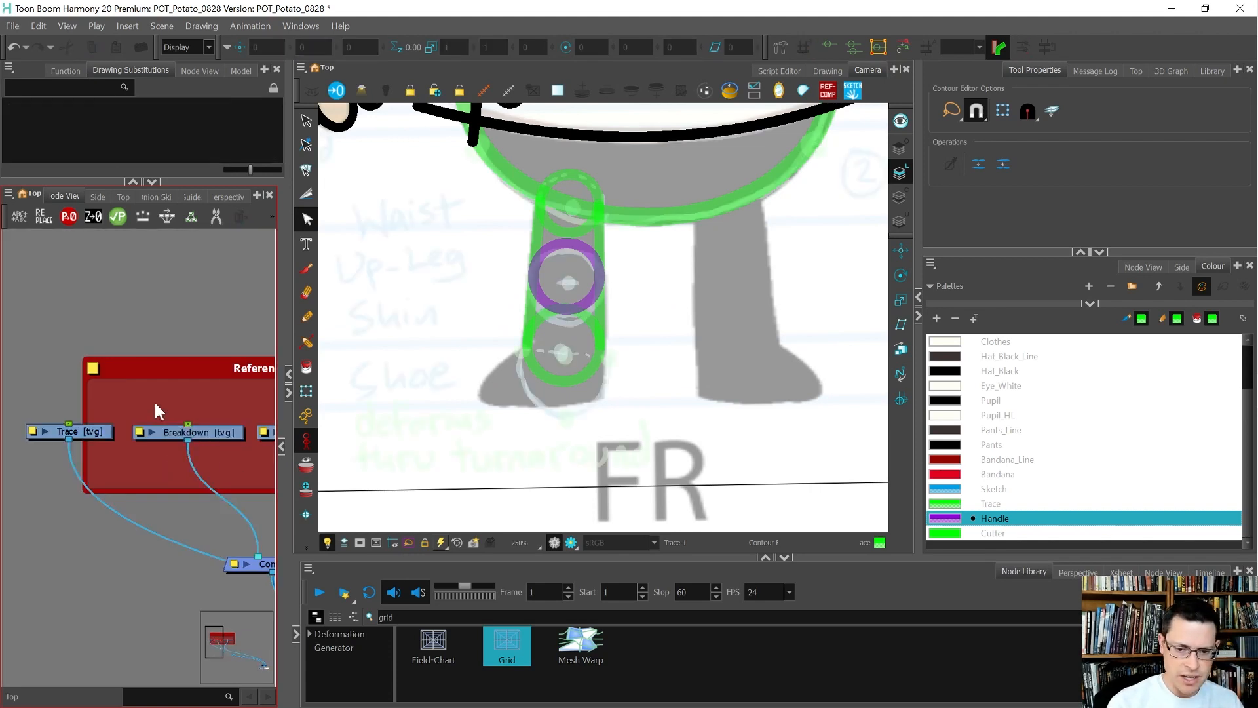
Trace the sketched shoe curve below the ankle circle with two size 15 Pencil strokes in the Trace colour, meeting at the bottom
left_click(580, 410)
scroll(582, 406, "up", 2)
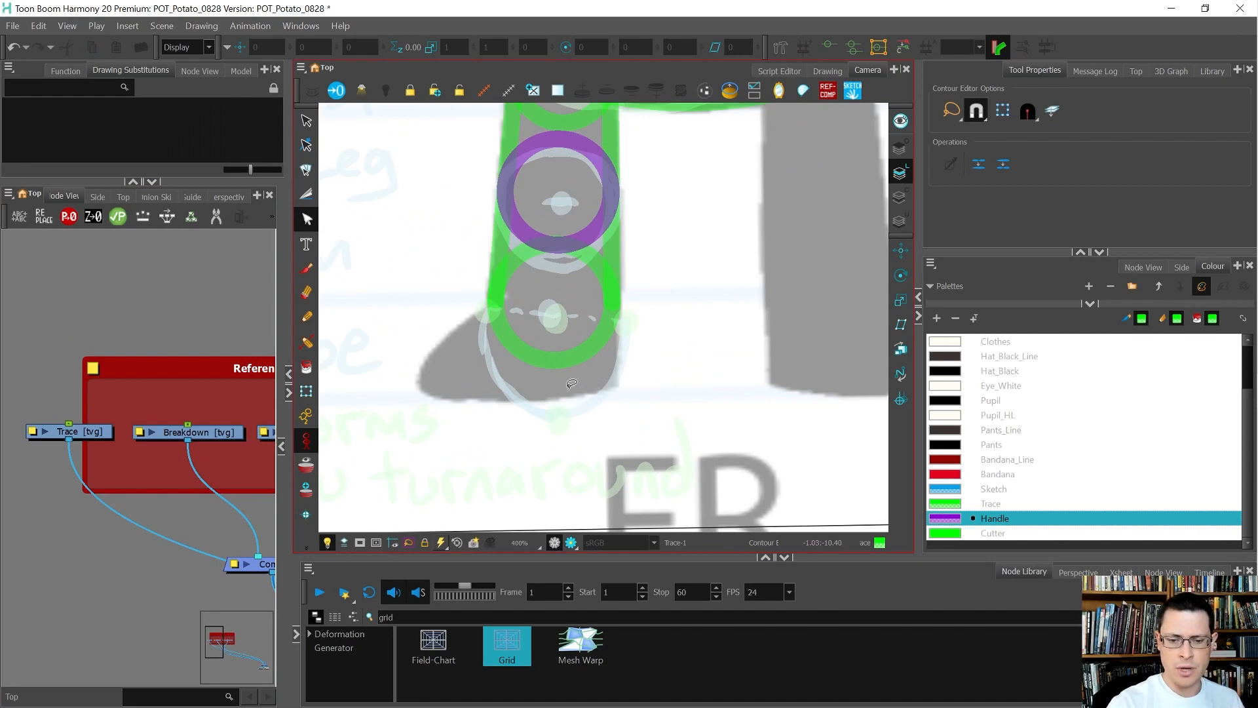
key("alt+slash")
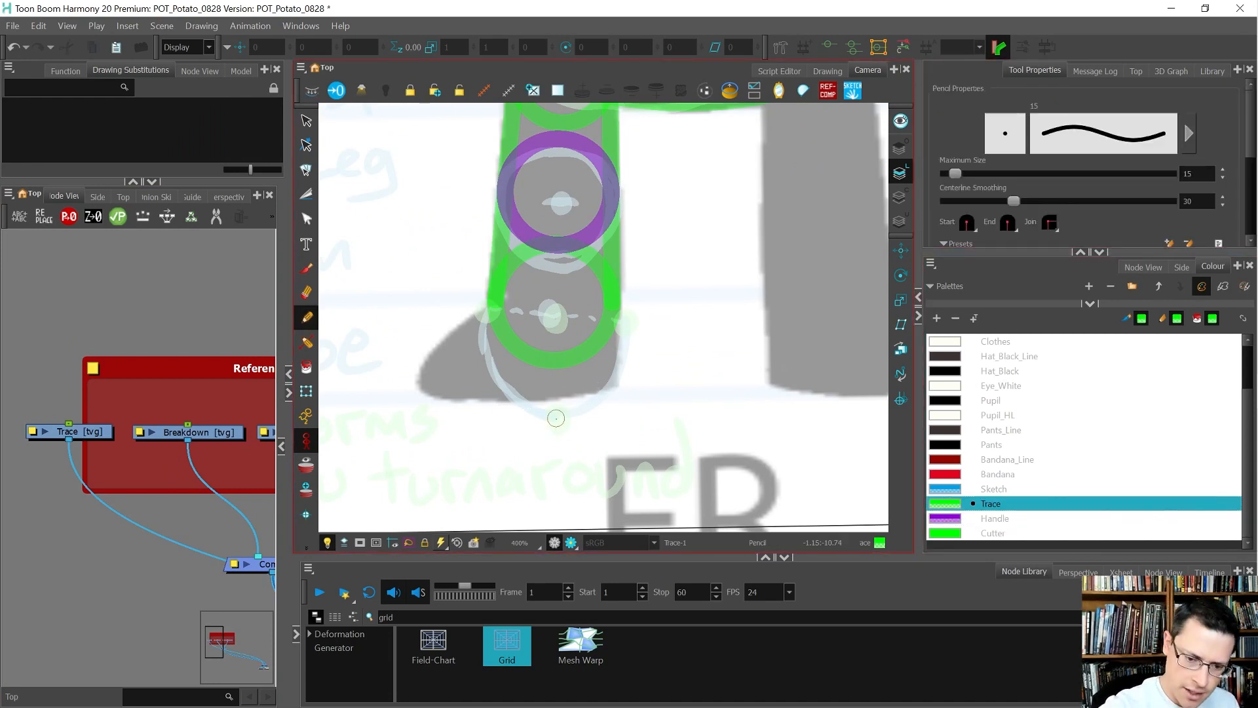
mouse_move(563, 418)
left_mouse_down()
mouse_move(538, 414)
mouse_move(497, 373)
mouse_move(496, 306)
left_mouse_up()
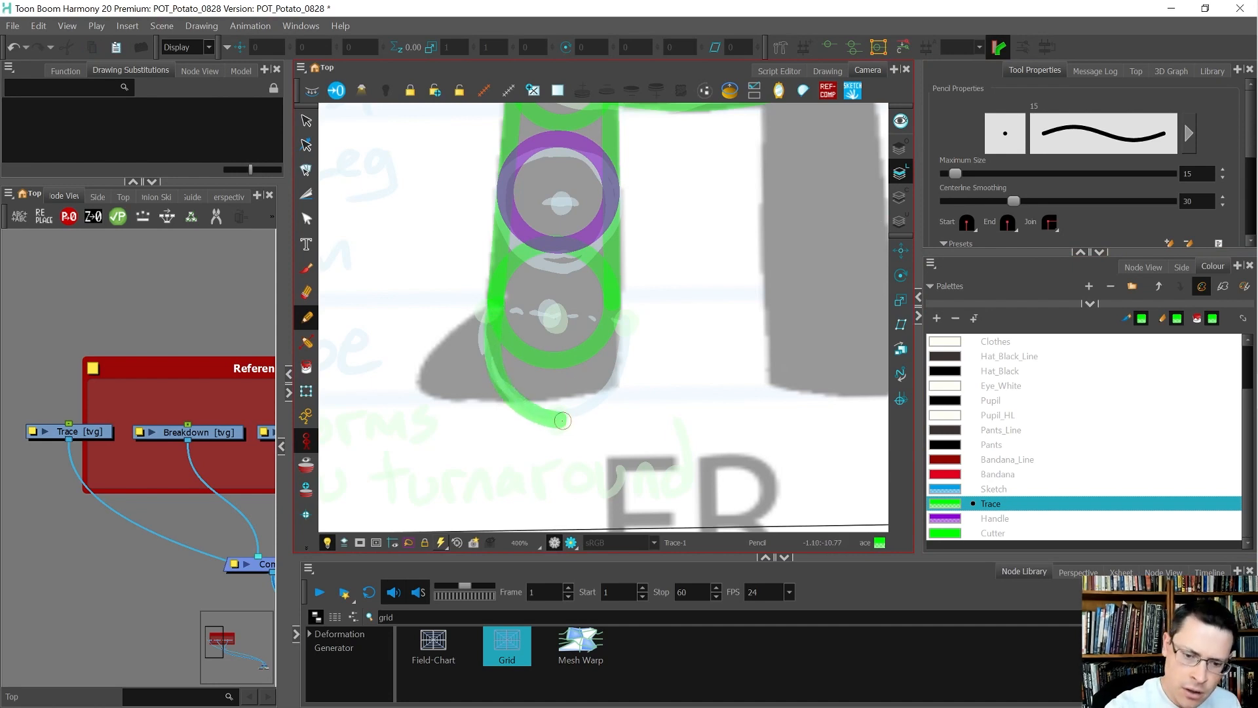
mouse_move(558, 421)
left_mouse_down()
mouse_move(611, 386)
mouse_move(618, 335)
left_mouse_up()
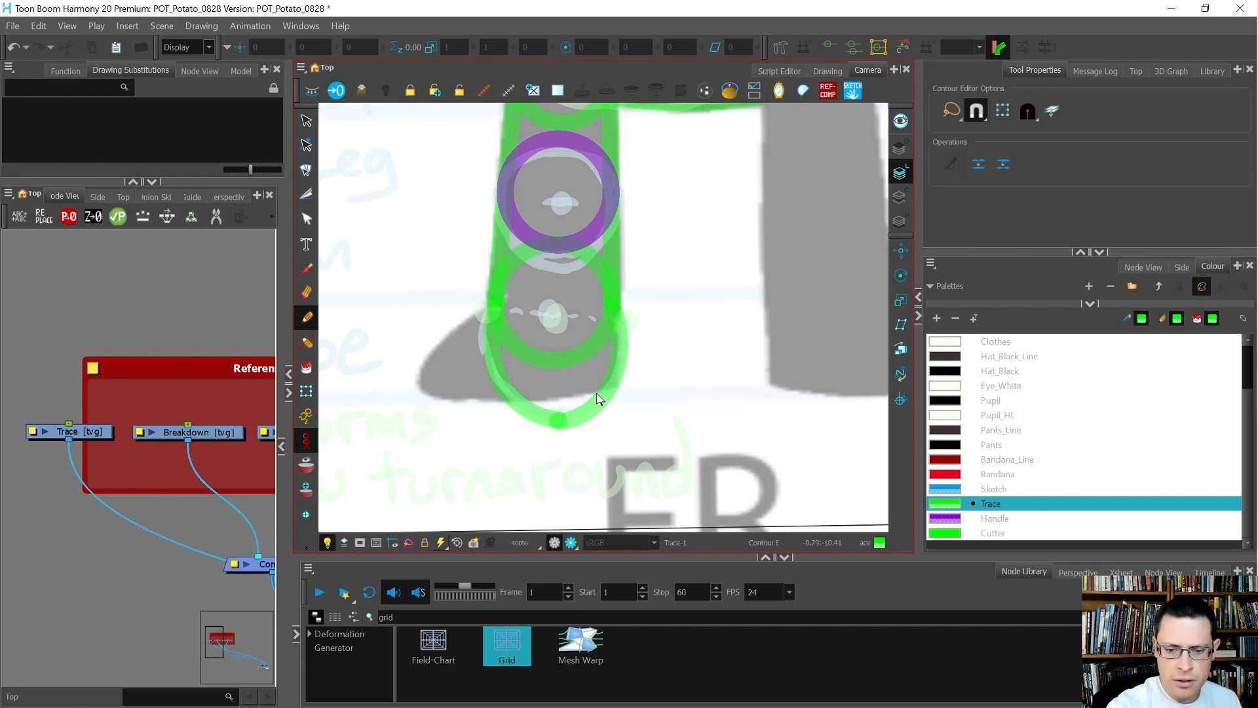
Merge the two shoe curve strokes into a single pencil line and show its contour points
key("alt+s")
left_click(598, 414)
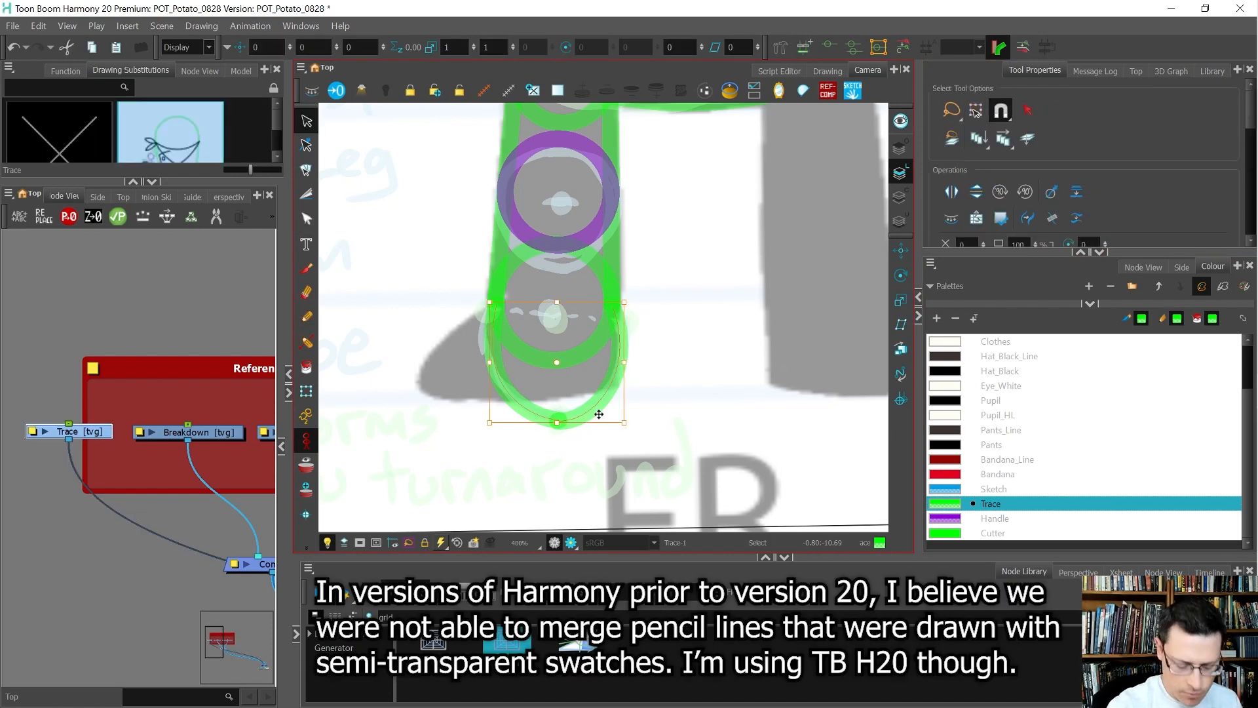
key("alt+q")
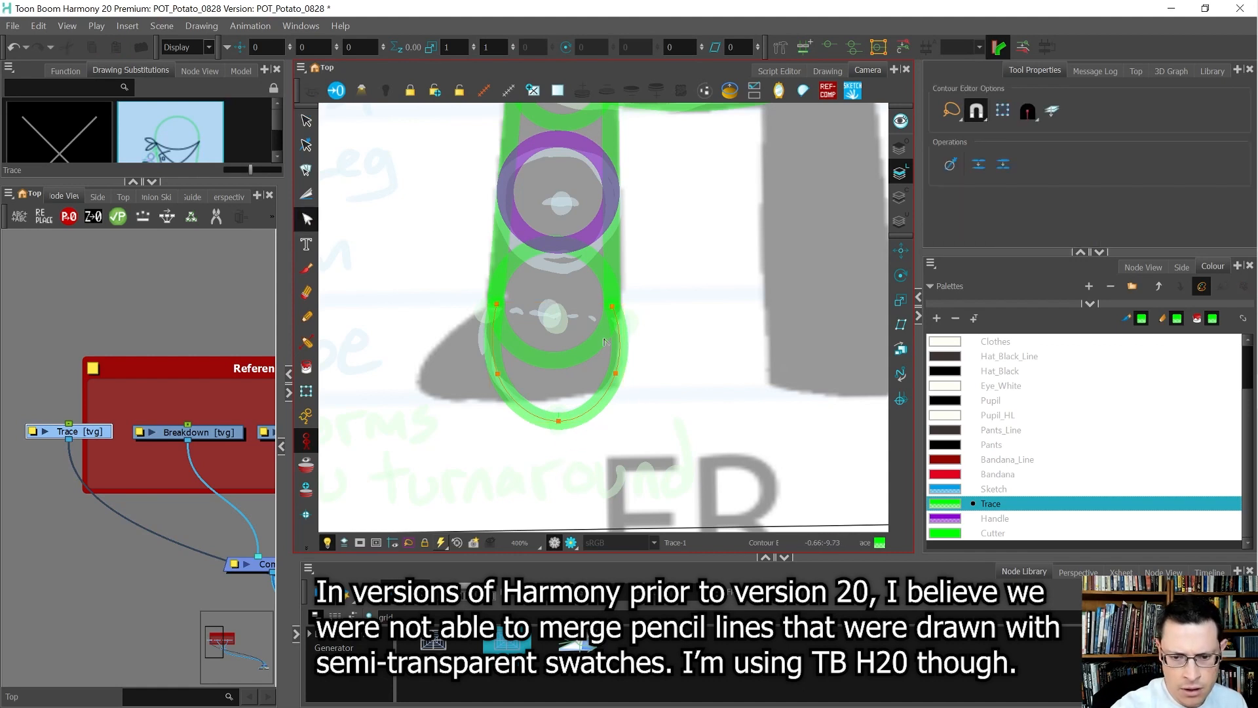
Pull the shoe curve's right end point out, clear of the ankle circle
scroll(614, 331, "up", 2)
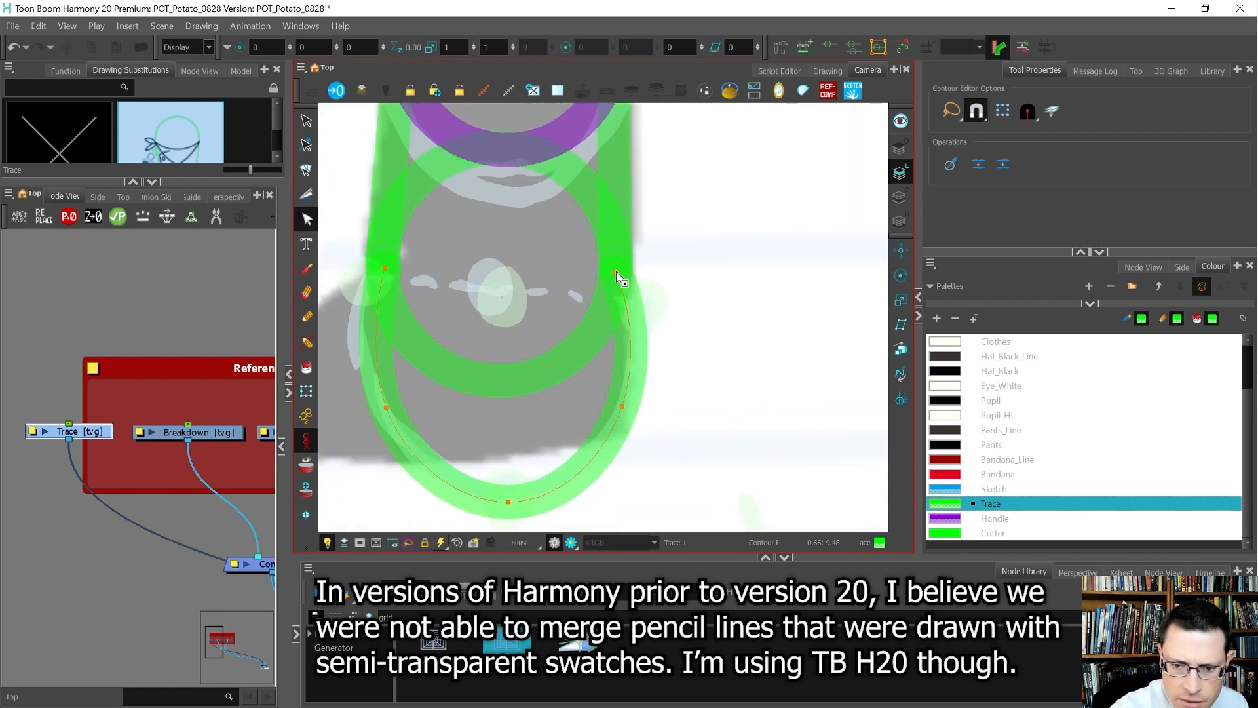
left_click_drag(615, 271, 707, 262)
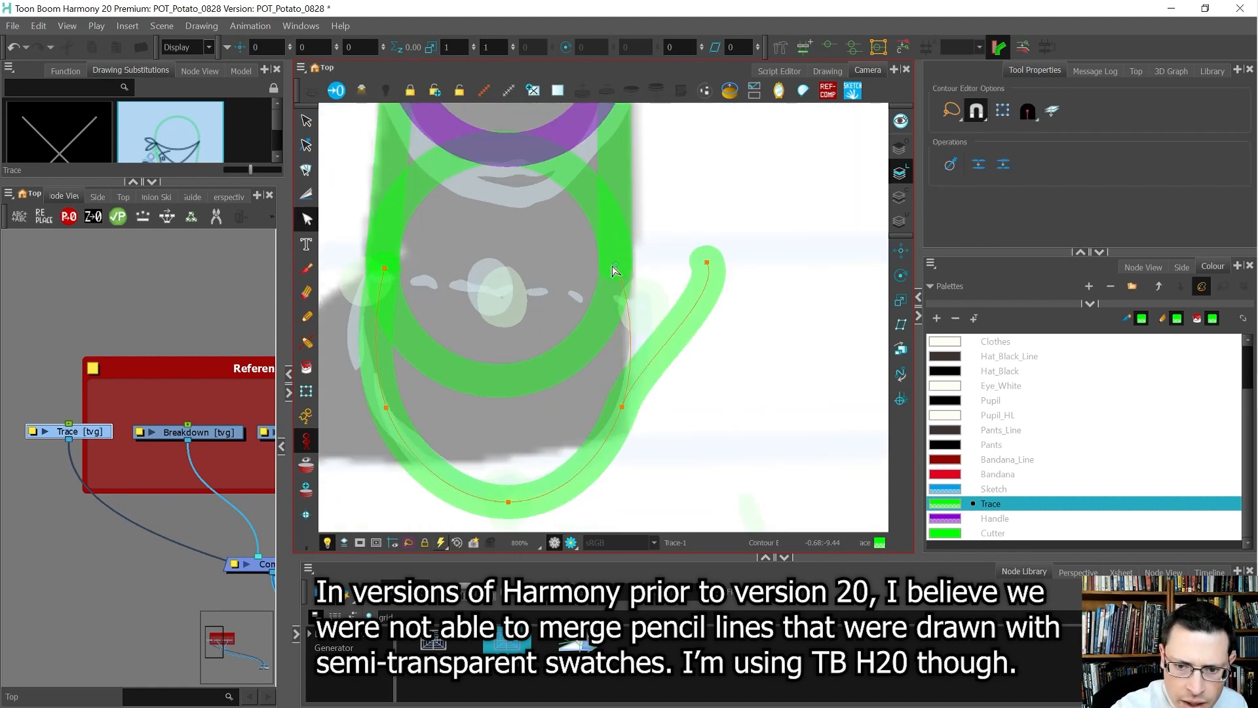
key("ctrl+z")
key("ctrl+shift+z")
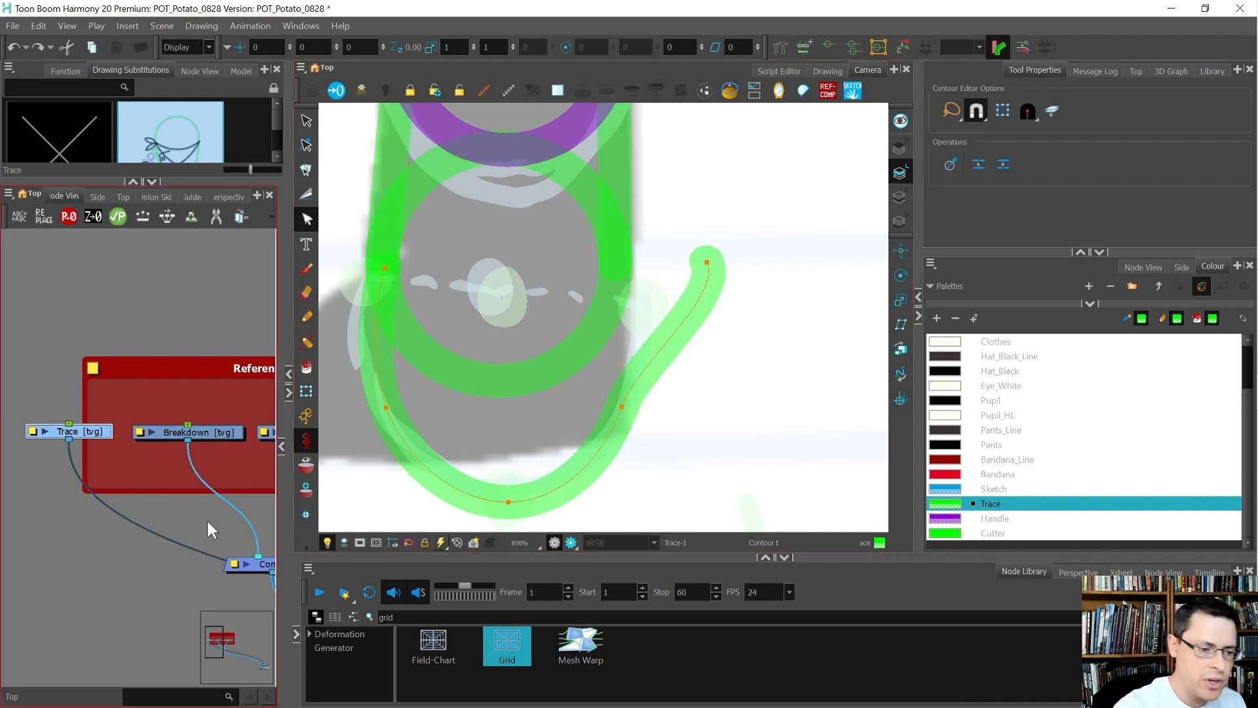
Disable the Breakdown drawing node and return to the Trace drawing
left_click(214, 411)
left_click(200, 431)
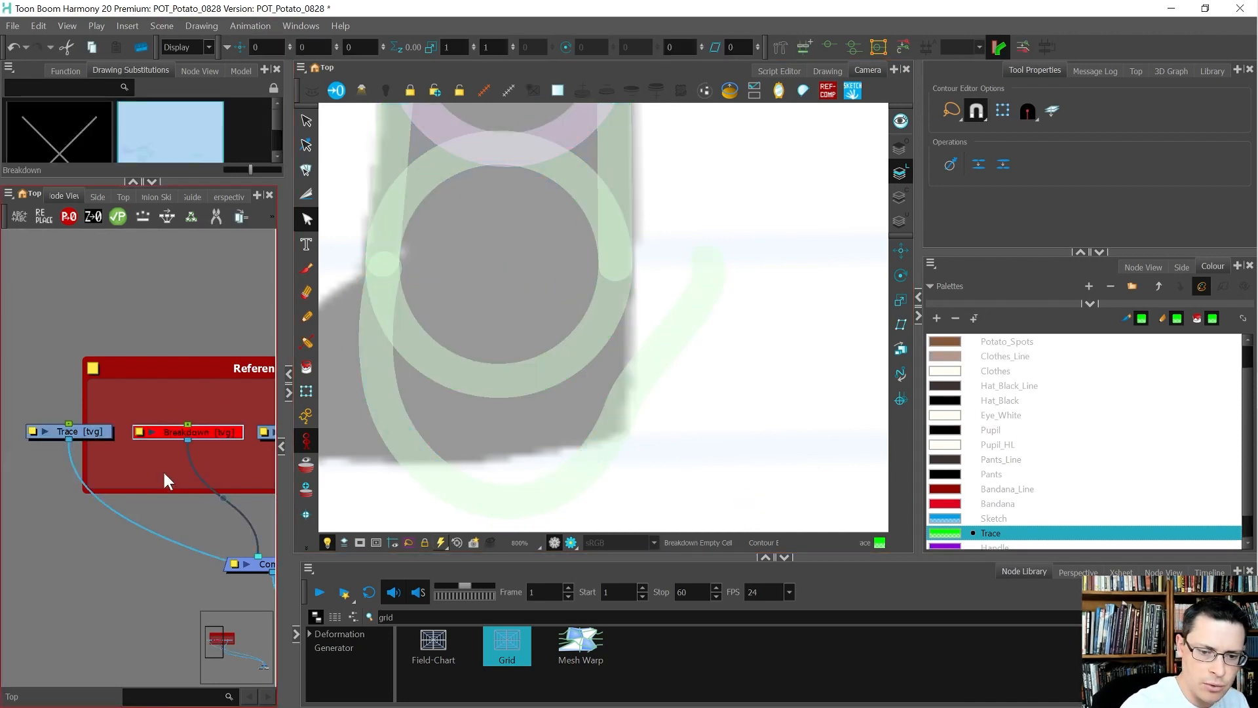
left_click(97, 432)
Snap the shoe curve's right end to the ankle circle's rightmost contour point and smooth the curve's lower right side
left_click(711, 267)
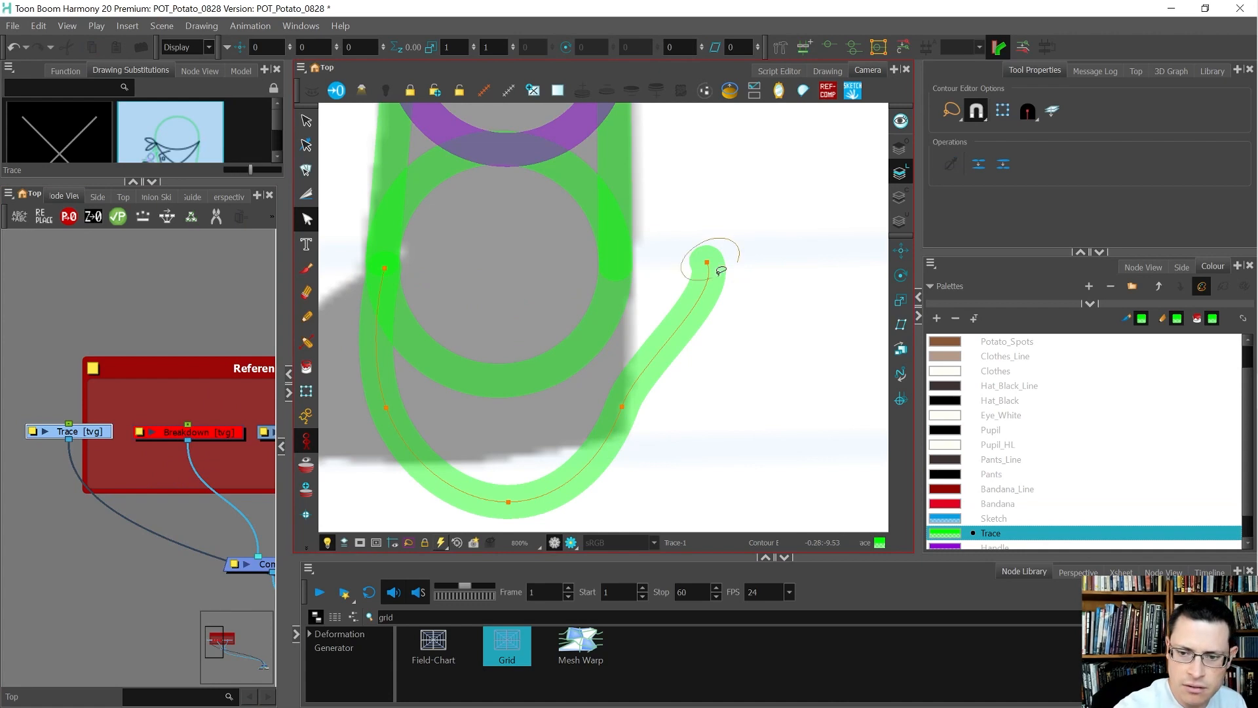
mouse_move(712, 267)
left_mouse_down()
mouse_move(617, 278)
mouse_move(615, 265)
mouse_move(620, 313)
left_mouse_up()
mouse_move(621, 407)
left_mouse_down()
mouse_move(617, 421)
mouse_move(609, 411)
left_mouse_up()
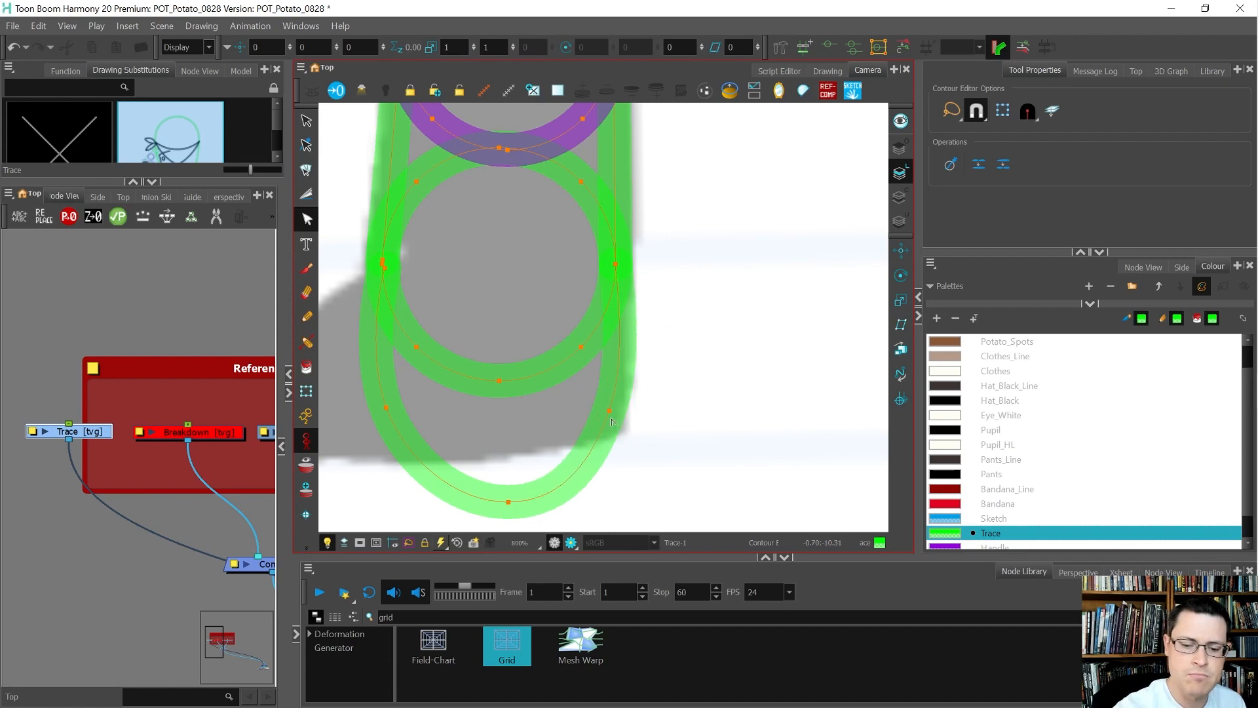
left_click(556, 503)
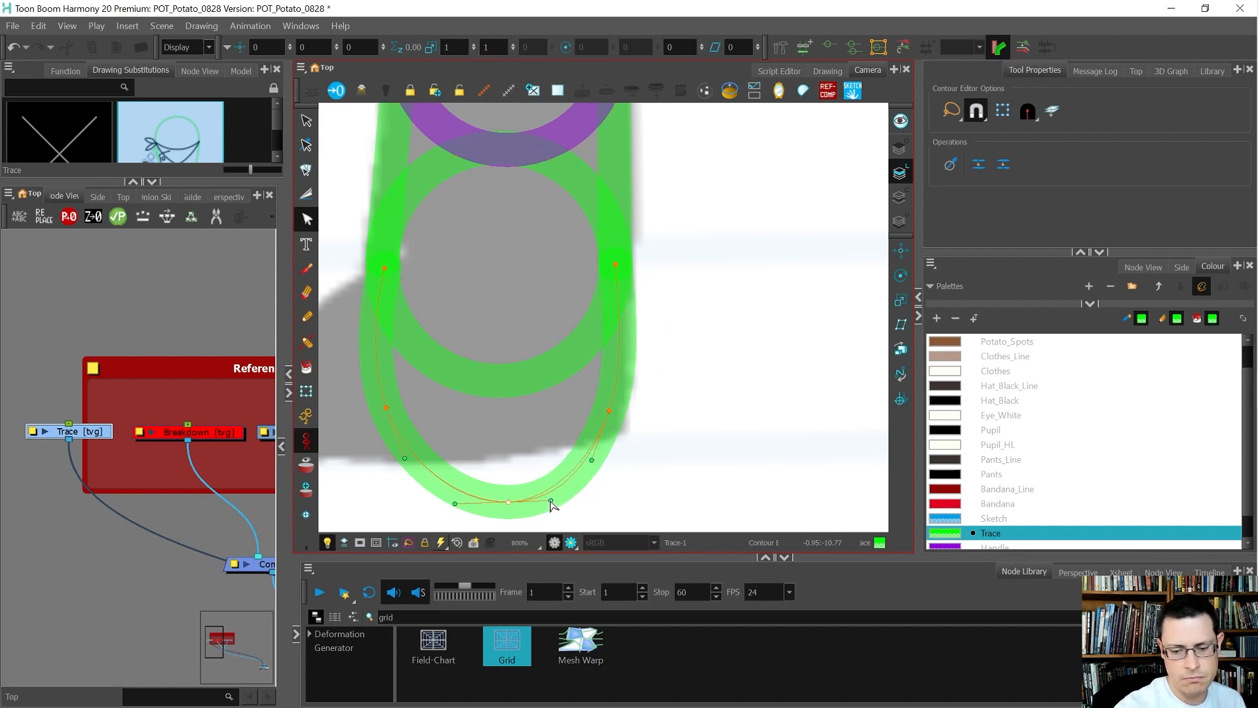
left_click(592, 461)
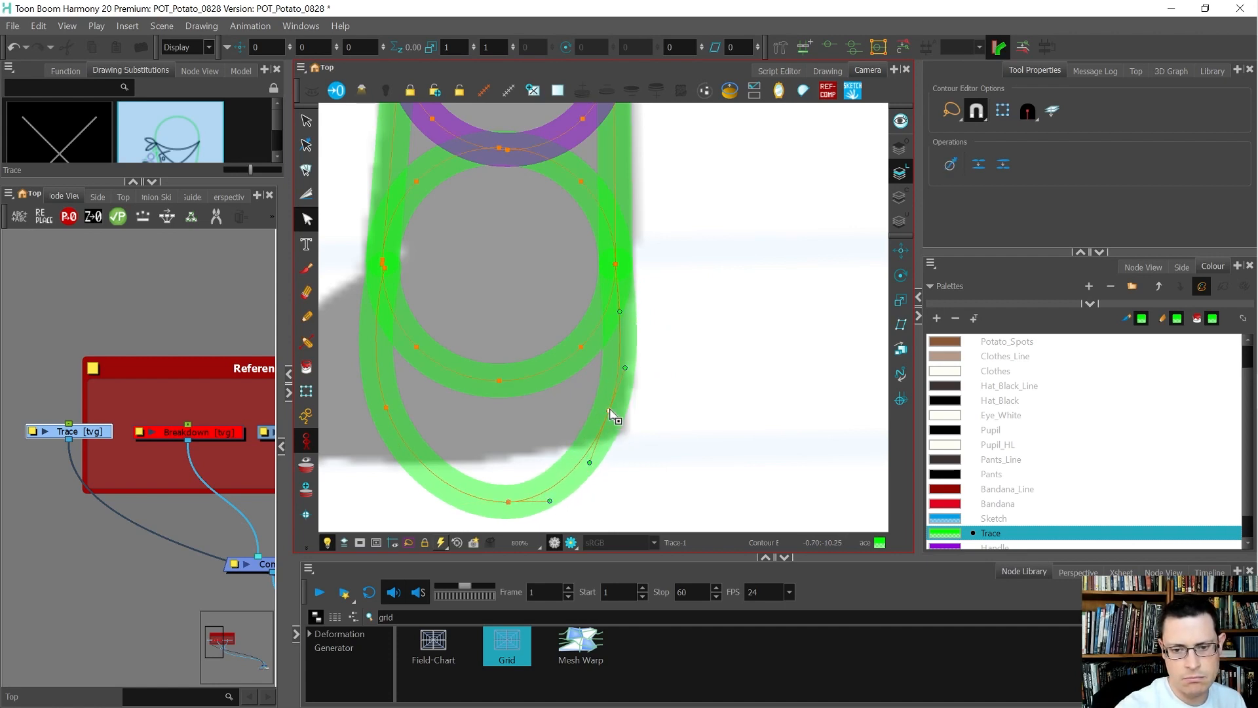
Snap the shoe curve's left end to the ankle circle's leftmost contour point and reshape the curve's left side
left_click_drag(386, 406, 490, 374)
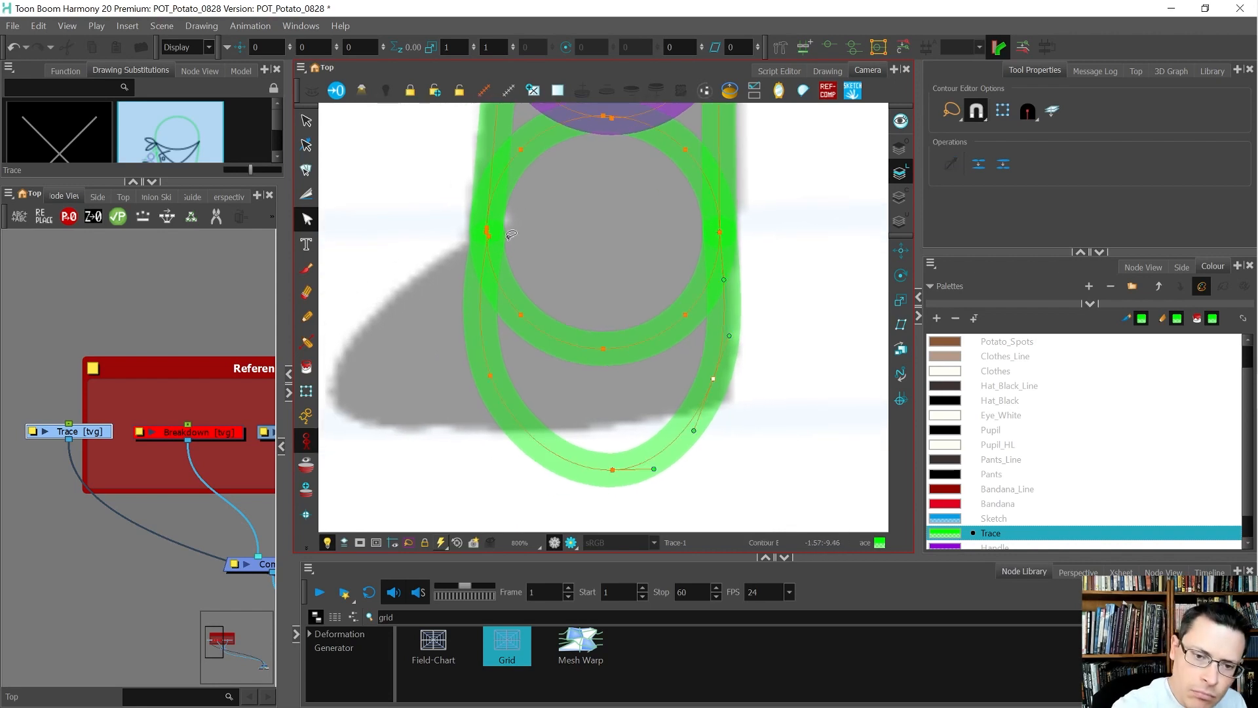
left_click_drag(491, 244, 457, 251)
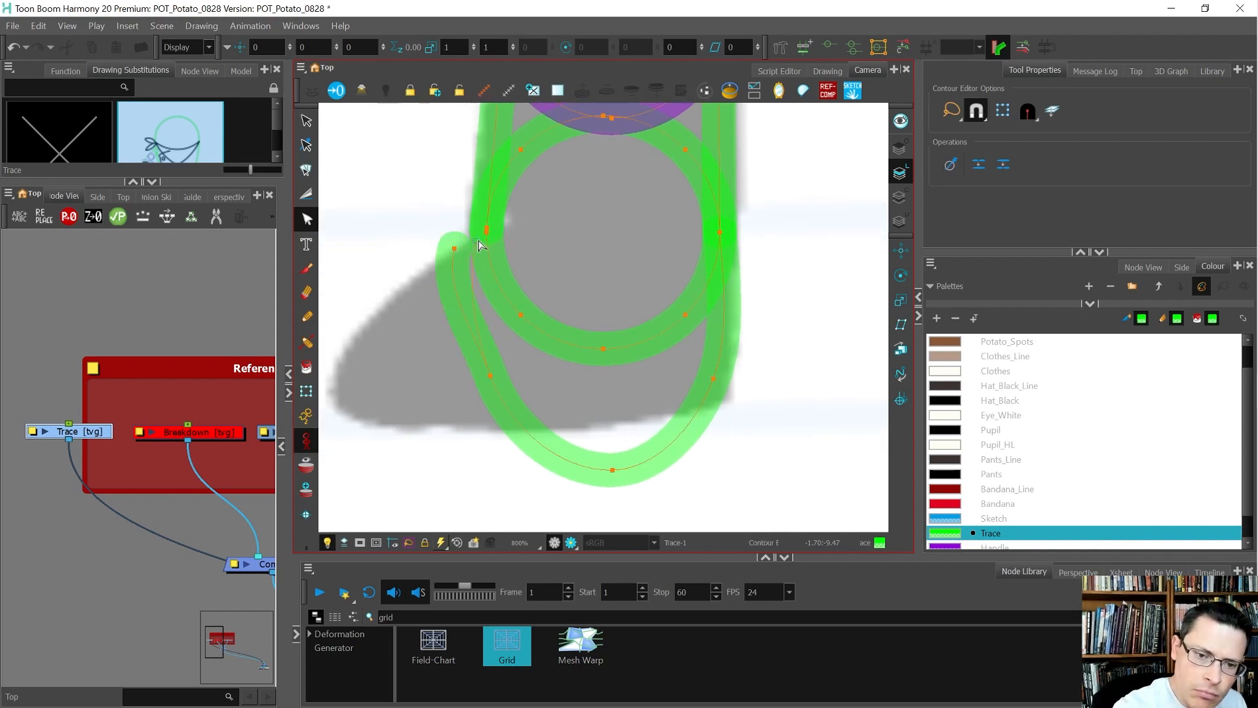
key("ctrl+z")
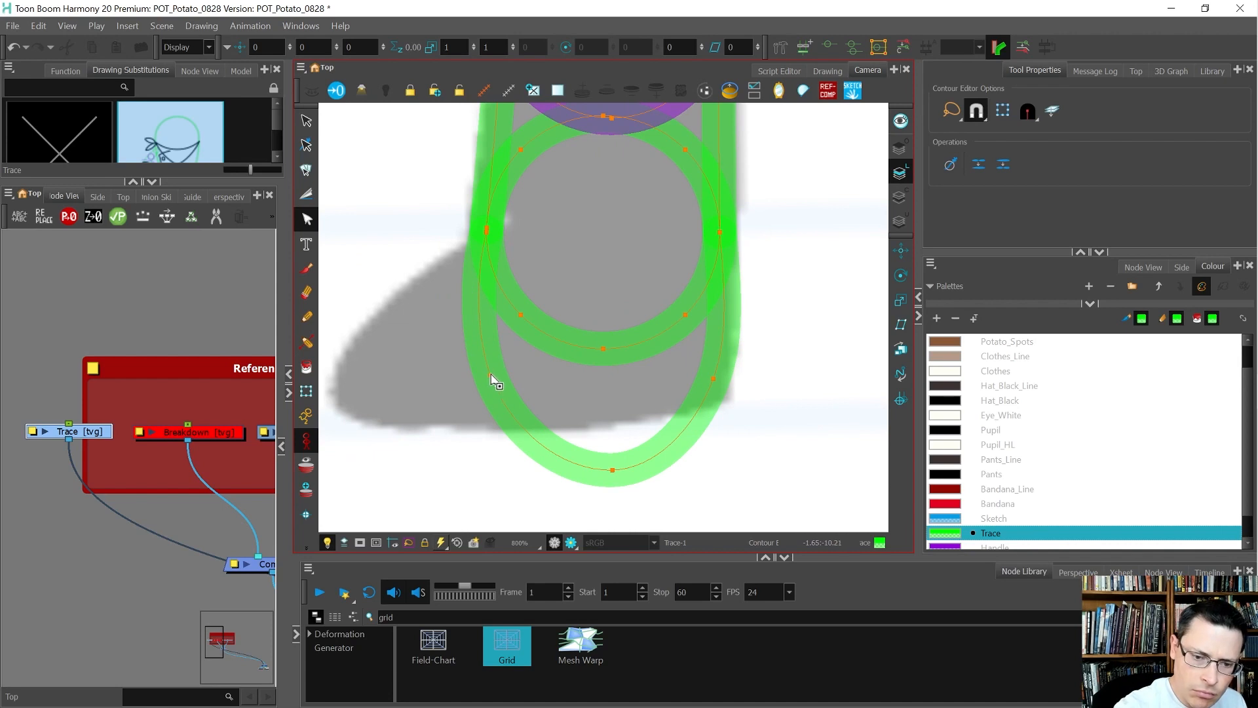
left_click_drag(491, 375, 486, 386)
left_click(478, 278)
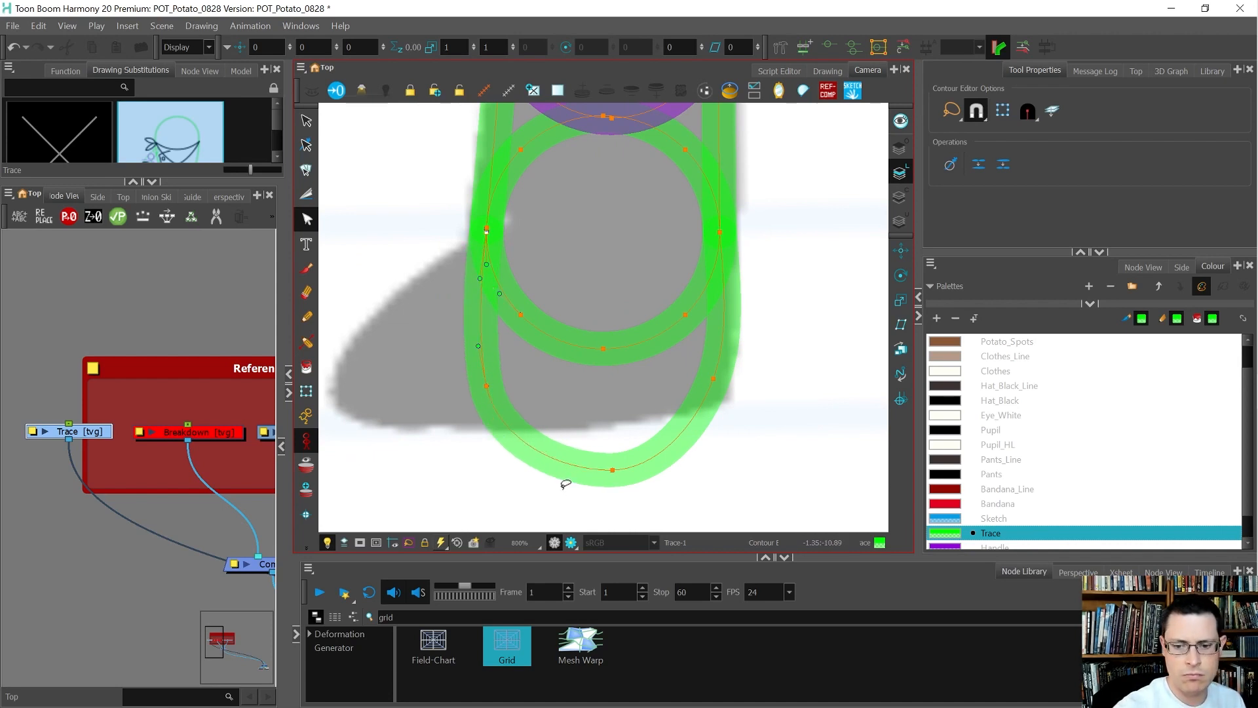
Widen the shoe curve by pulling its left and right side points outward and shifting its lowest point slightly left
left_click_drag(476, 374, 471, 358)
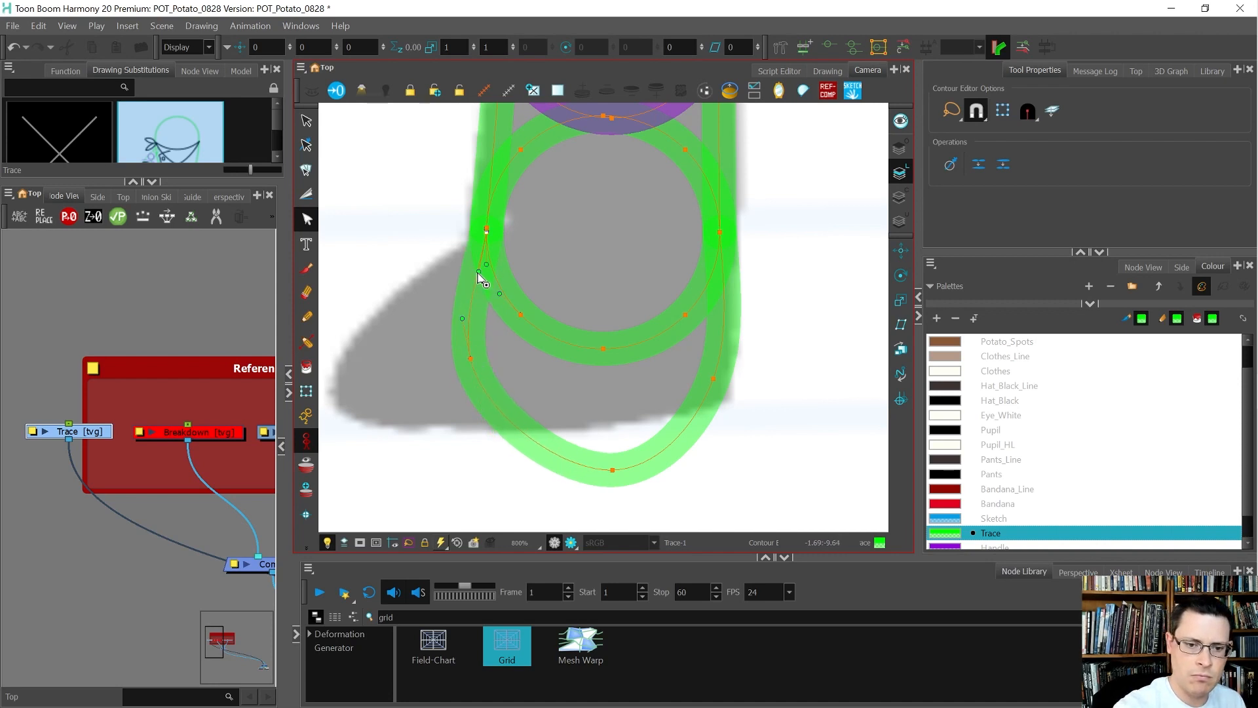
left_click_drag(714, 378, 728, 378)
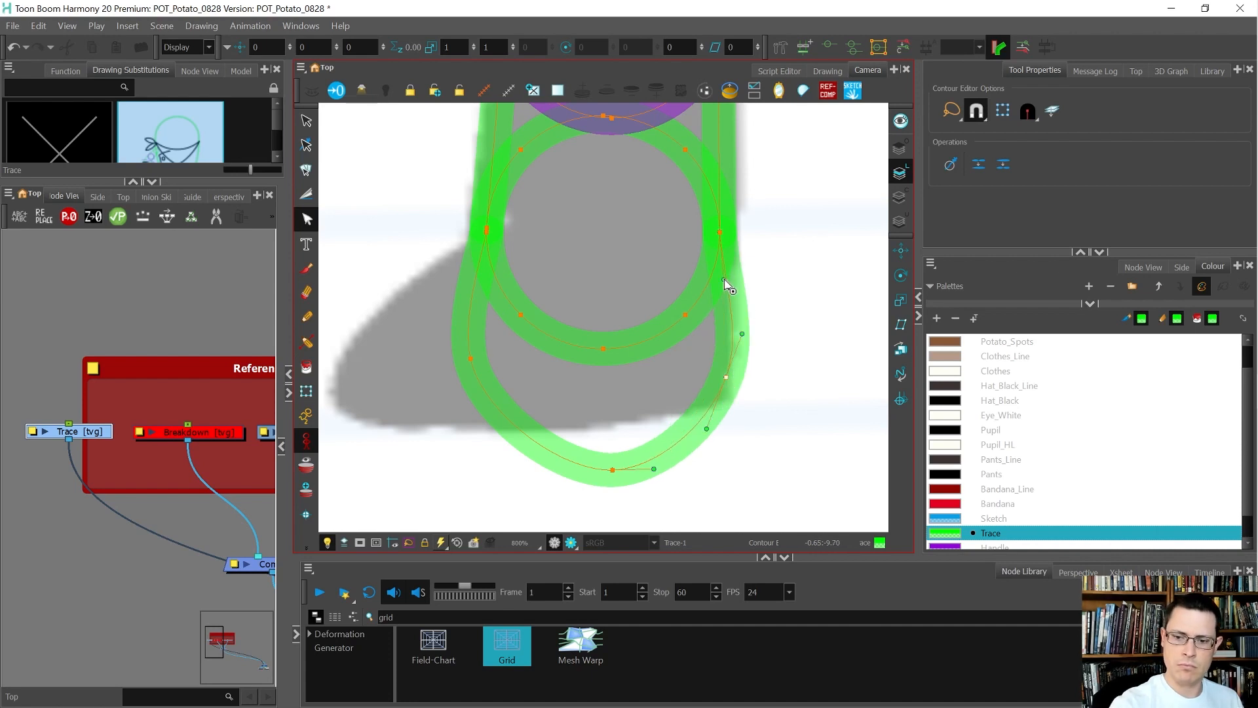
left_click(612, 471)
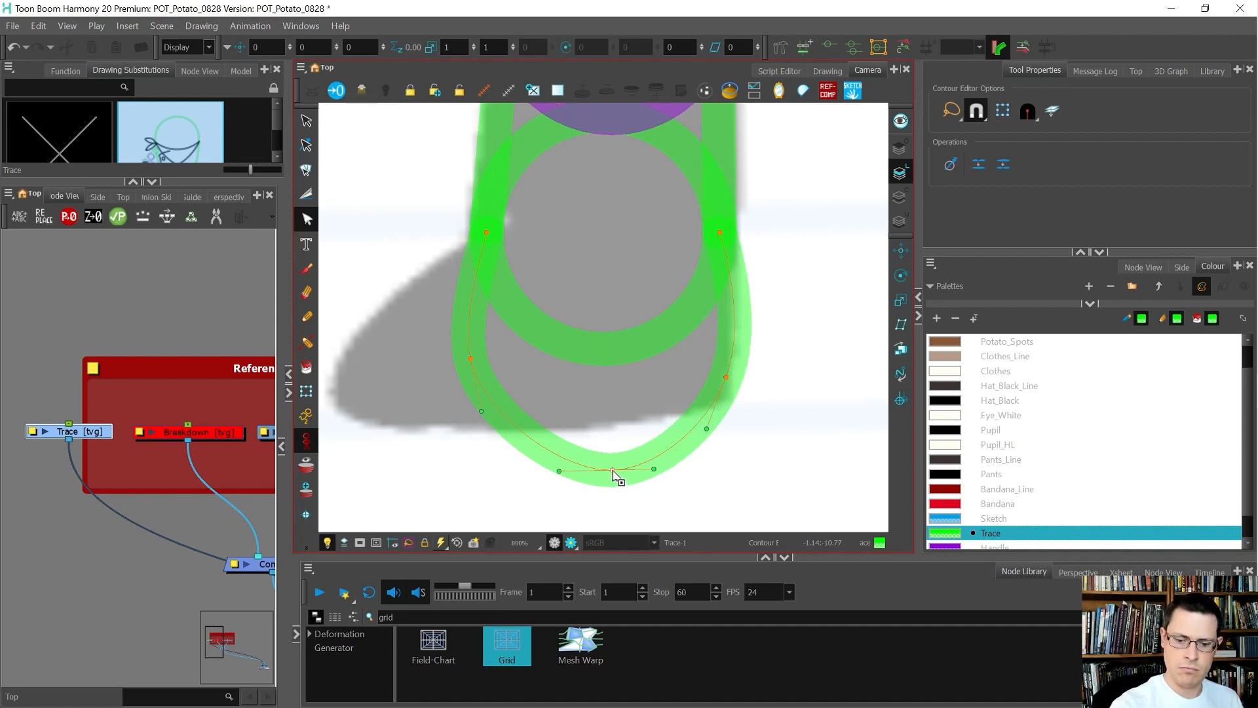
left_click_drag(612, 471, 604, 470)
left_click_drag(470, 359, 470, 391)
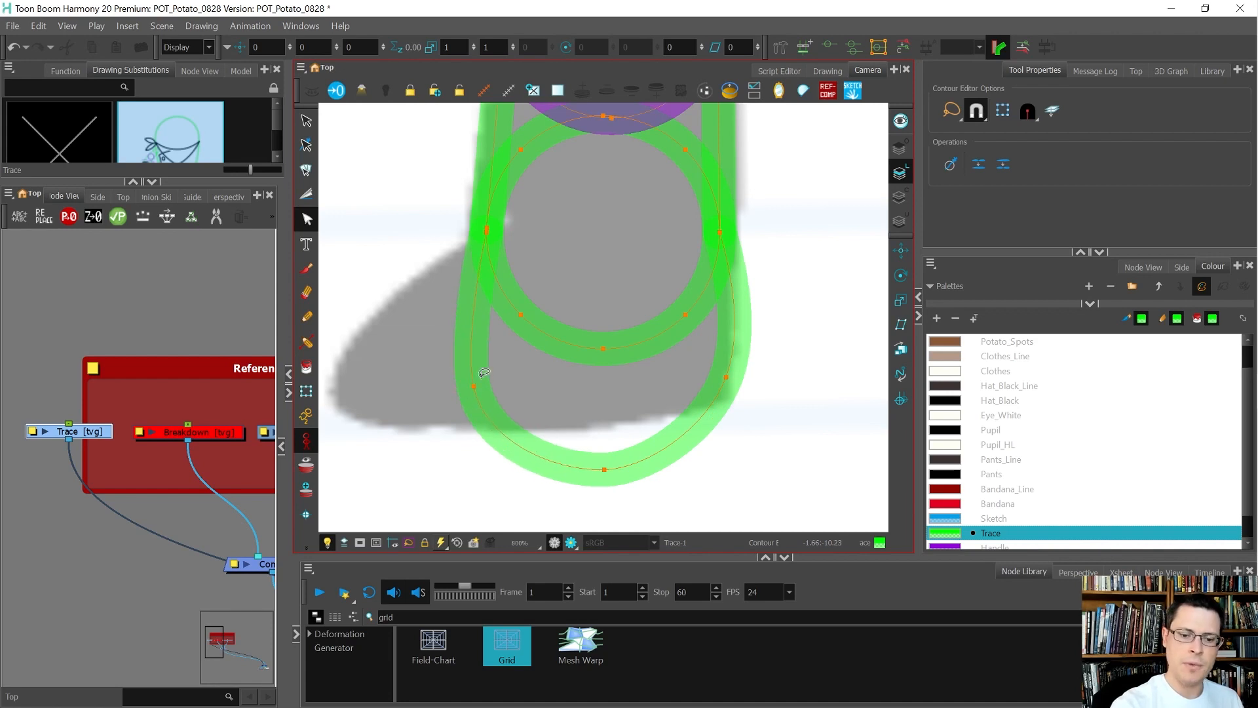
Lower the shoe curve's left and right side points to give the shoe fuller, more even rounded bottom corners
left_click(474, 387)
left_click_drag(729, 377, 726, 385)
left_click_drag(738, 340, 732, 383)
left_click_drag(472, 391, 475, 401)
left_click(467, 480)
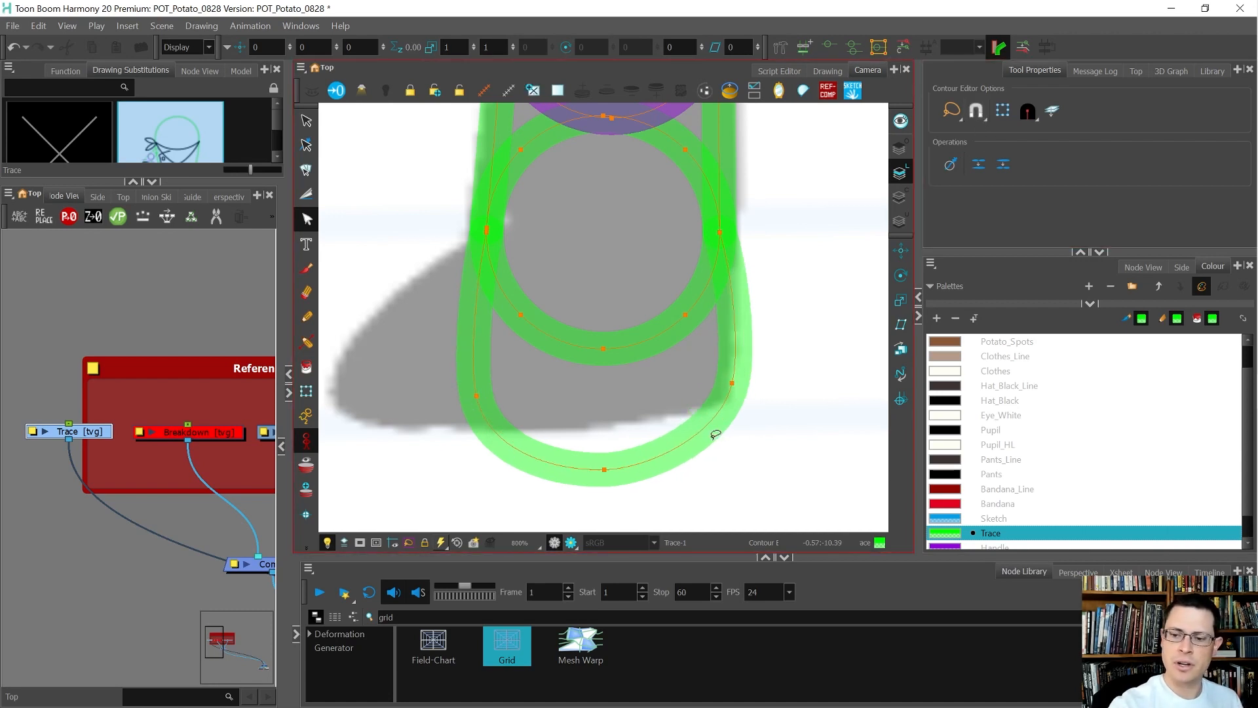
left_click_drag(731, 387, 739, 395)
left_click_drag(477, 399, 478, 420)
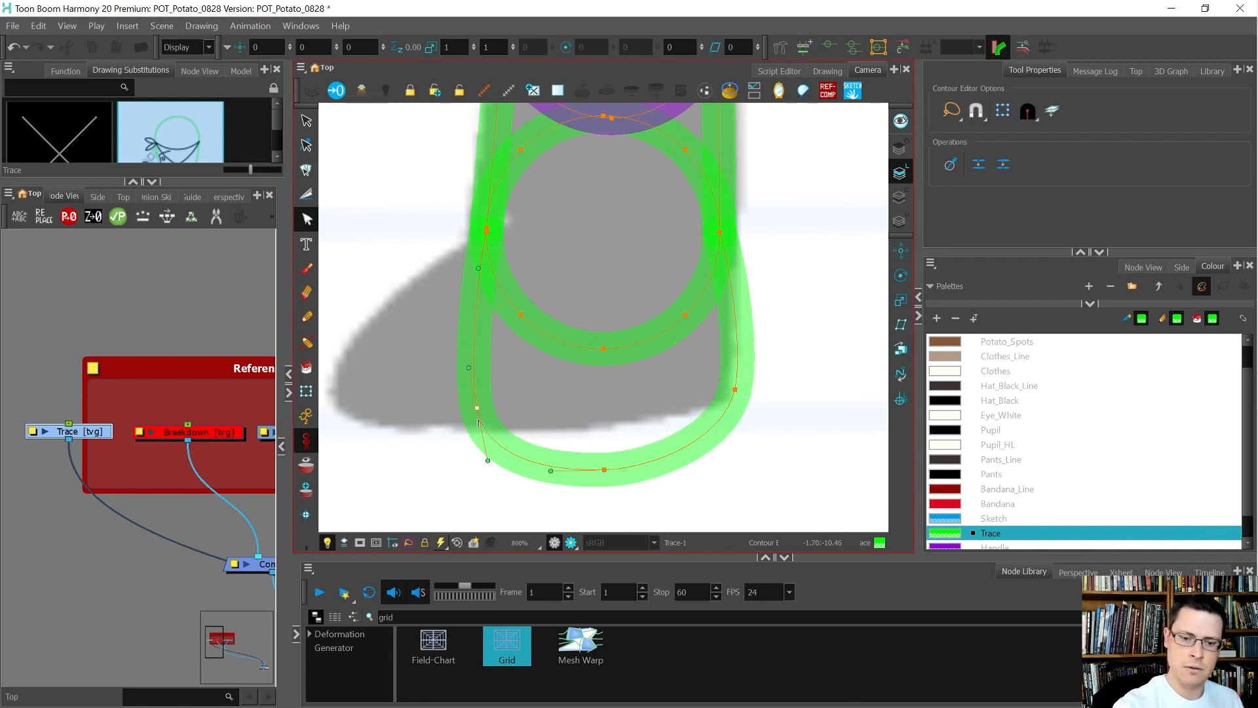
left_click_drag(735, 391, 735, 396)
left_click_drag(477, 412, 474, 404)
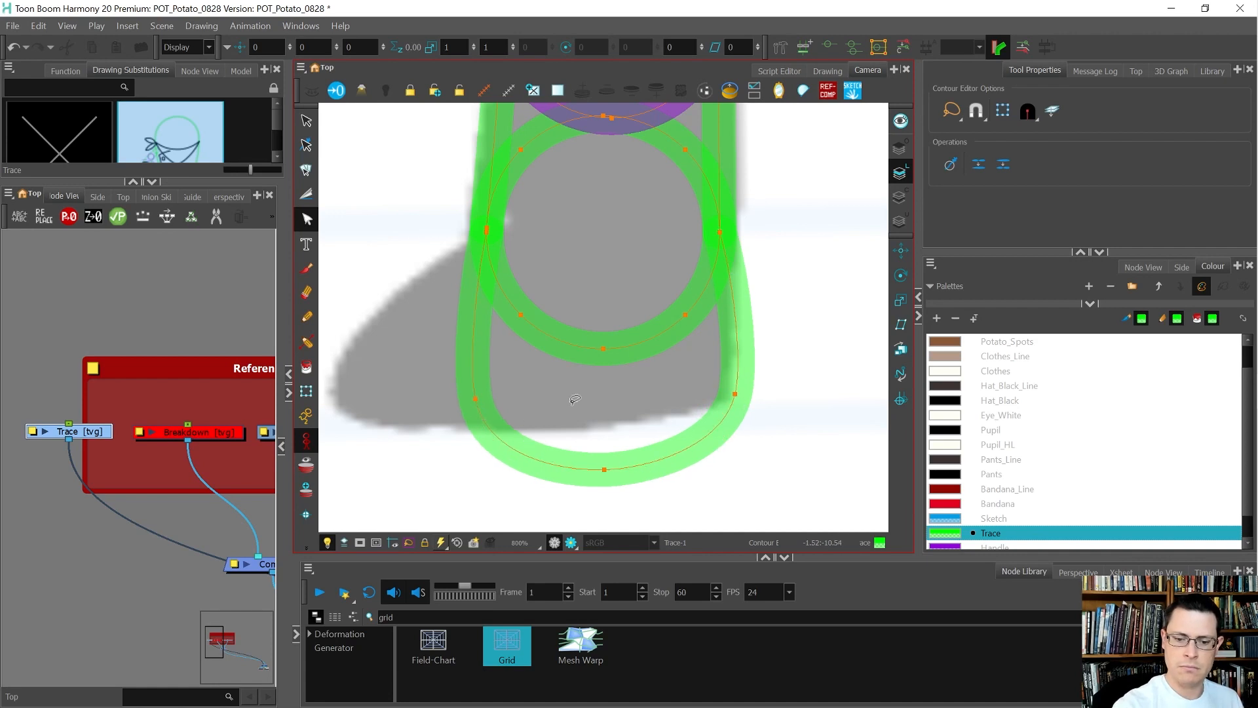
Nudge the shoe curve's left side point slightly upward, review the bottom of the shoe and deselect the curve
left_click_drag(718, 271, 705, 402)
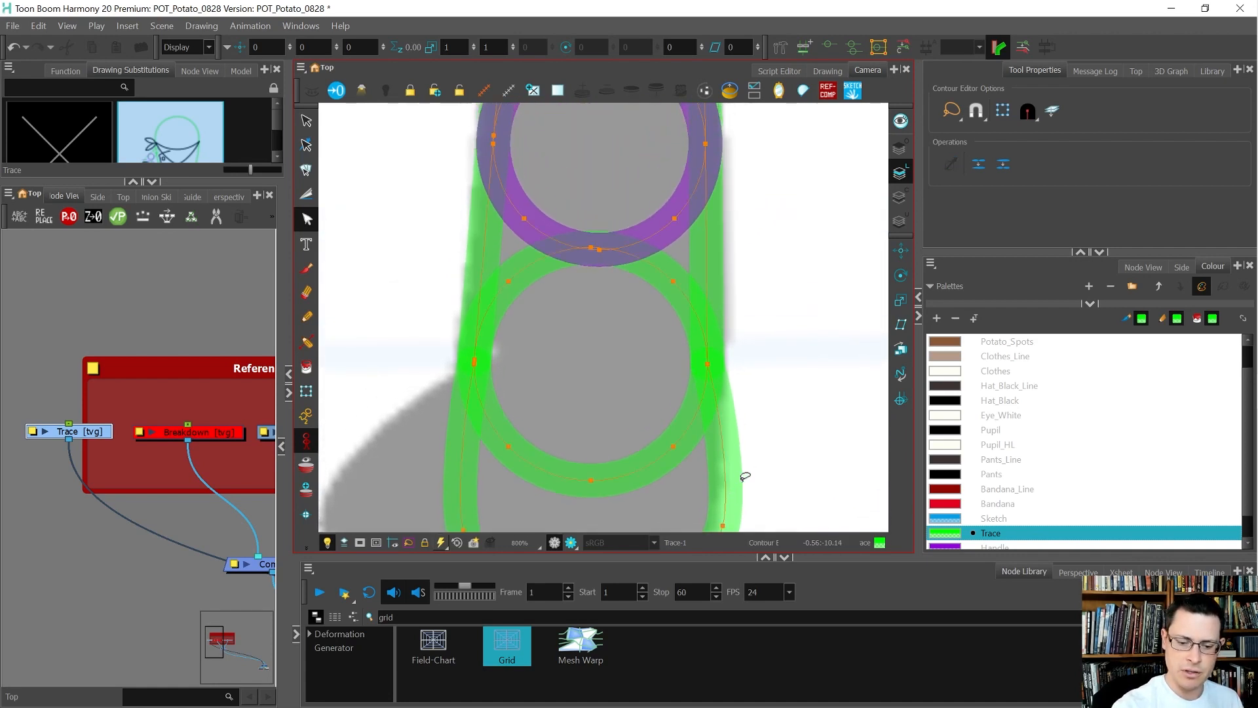
left_click_drag(463, 530, 462, 525)
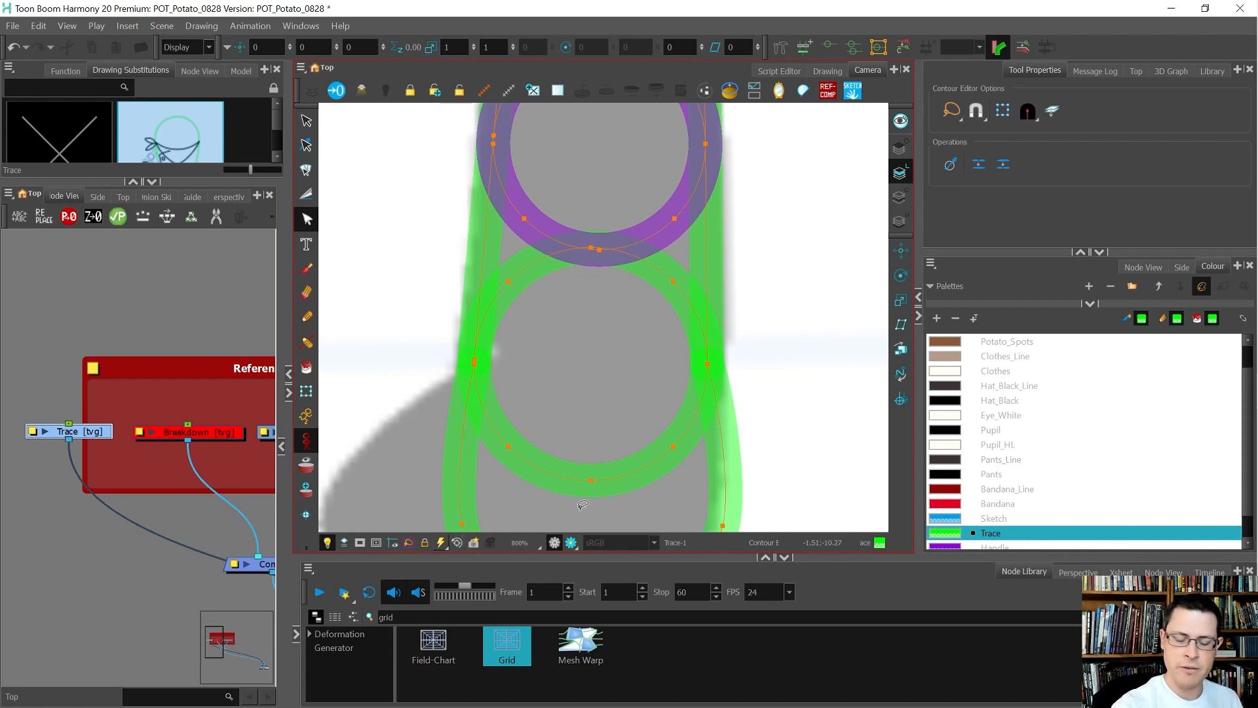
scroll(727, 453, "down", 5)
scroll(588, 392, "down", 4)
left_click(583, 391)
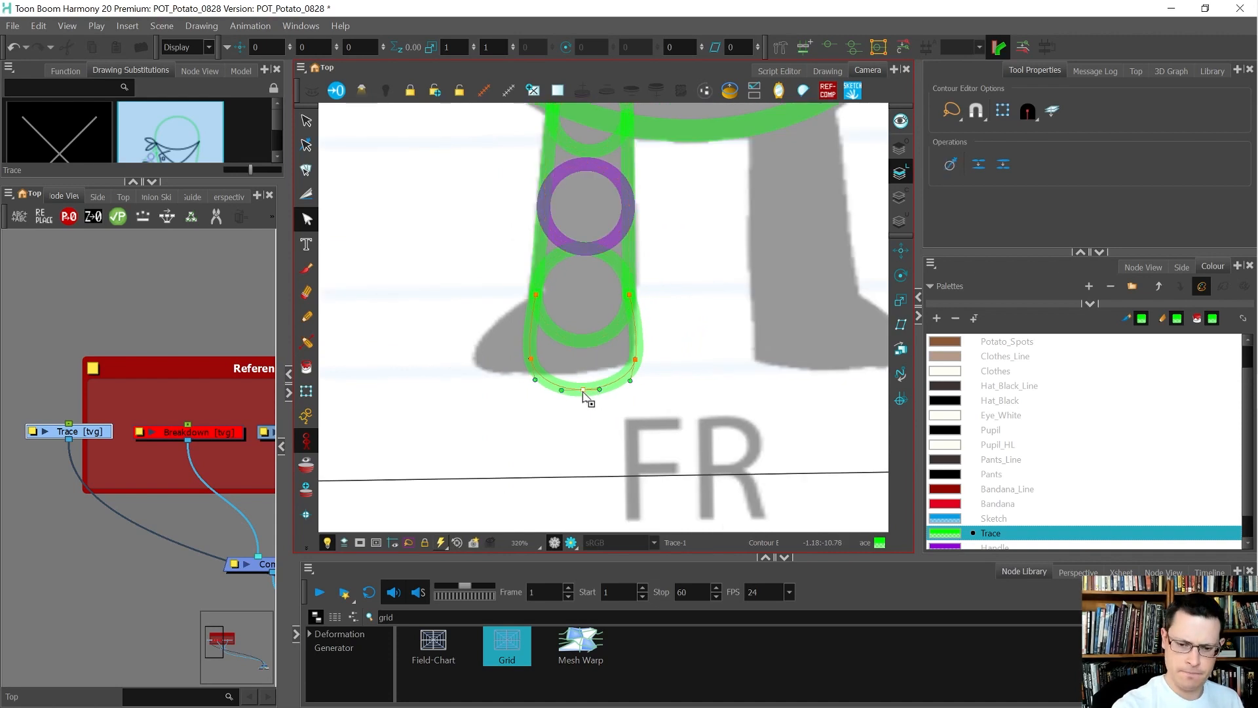
mouse_move(691, 402)
left_mouse_down()
mouse_move(551, 416)
mouse_move(721, 407)
mouse_move(646, 450)
left_mouse_up()
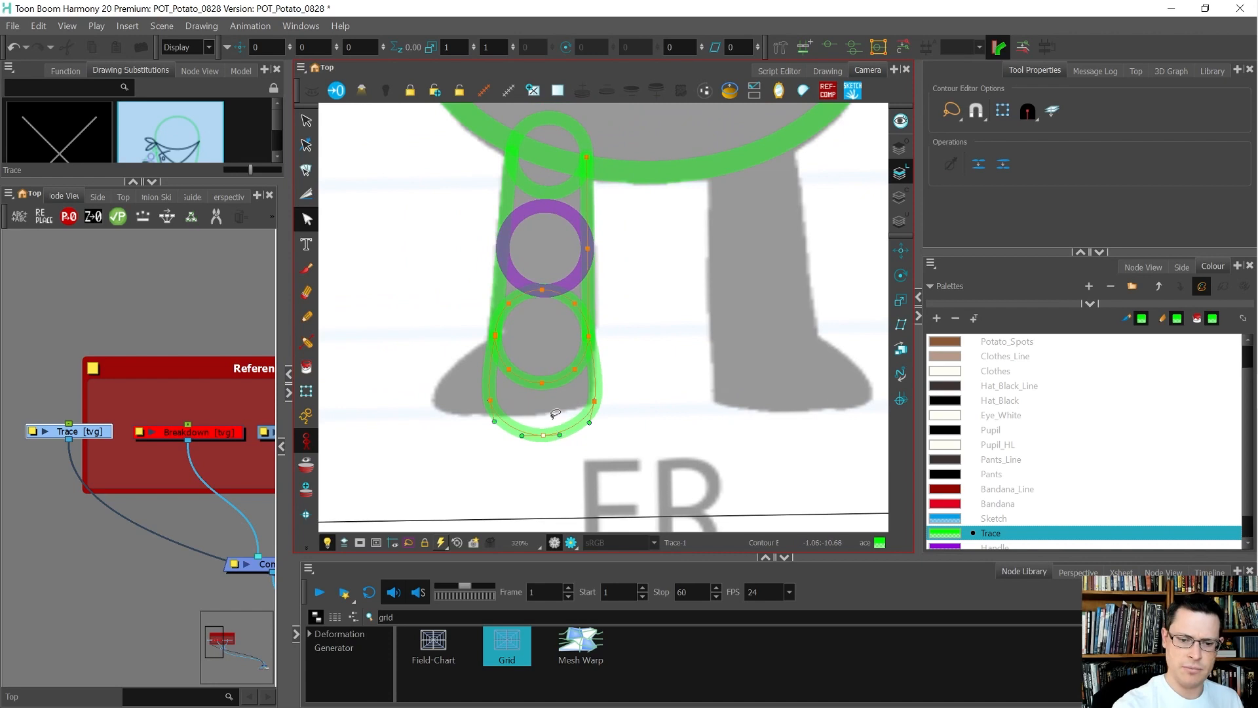
scroll(554, 432, "up", 1)
left_click(604, 398)
left_click_drag(604, 343, 600, 334)
left_click(629, 365)
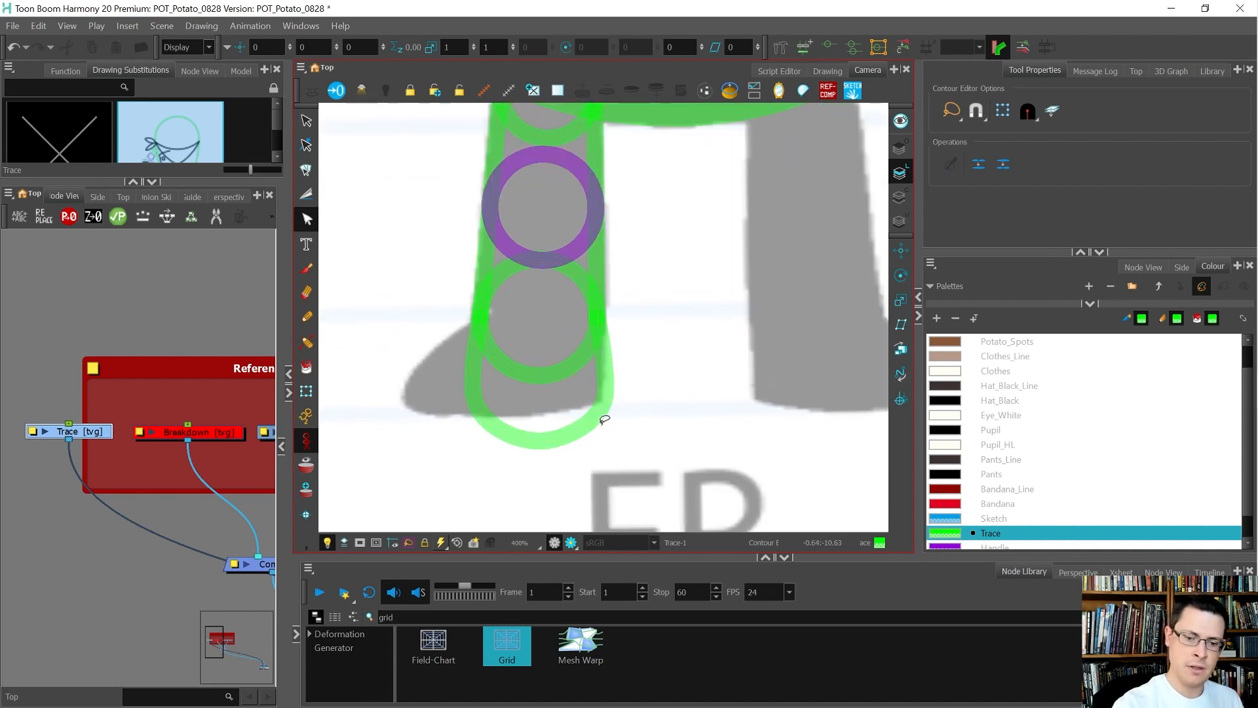
Go to the front-view chef's hat and set up the Pencil tool with the 15p preset
scroll(598, 415, "down", 4)
scroll(546, 401, "down", 4)
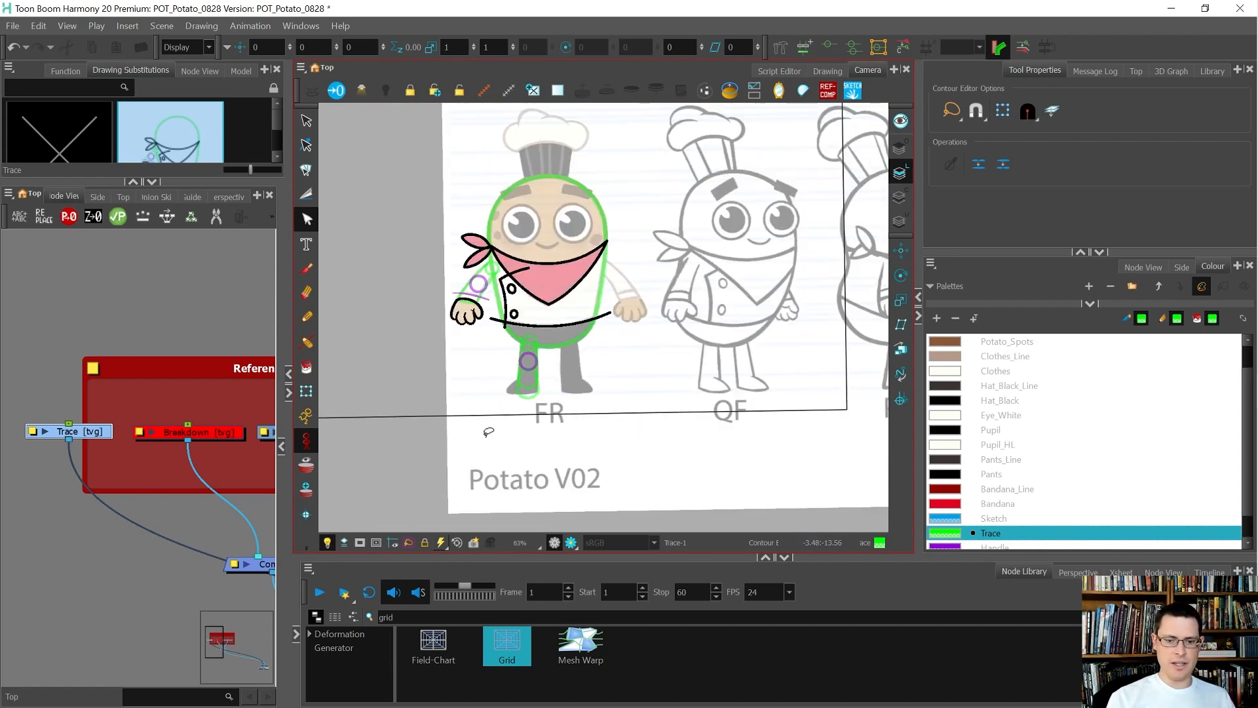
scroll(524, 403, "up", 3)
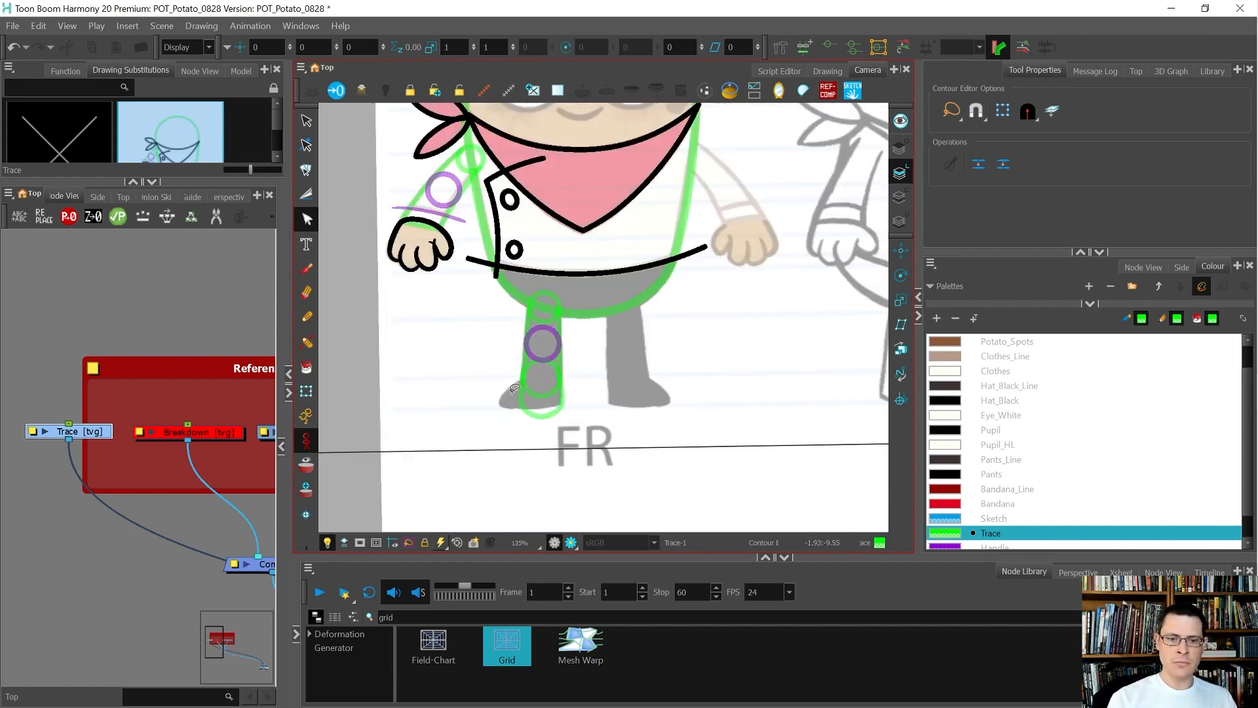
scroll(515, 388, "down", 4)
scroll(512, 256, "up", 4)
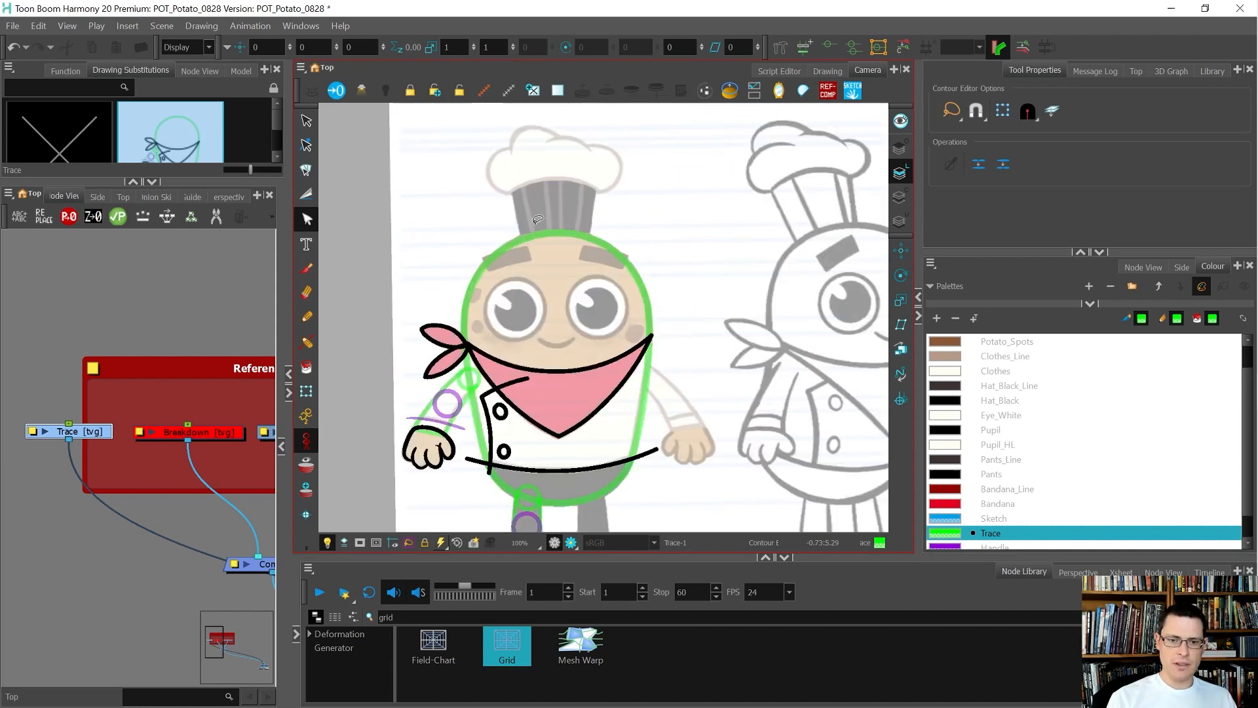
scroll(552, 199, "up", 1)
scroll(496, 141, "up", 3)
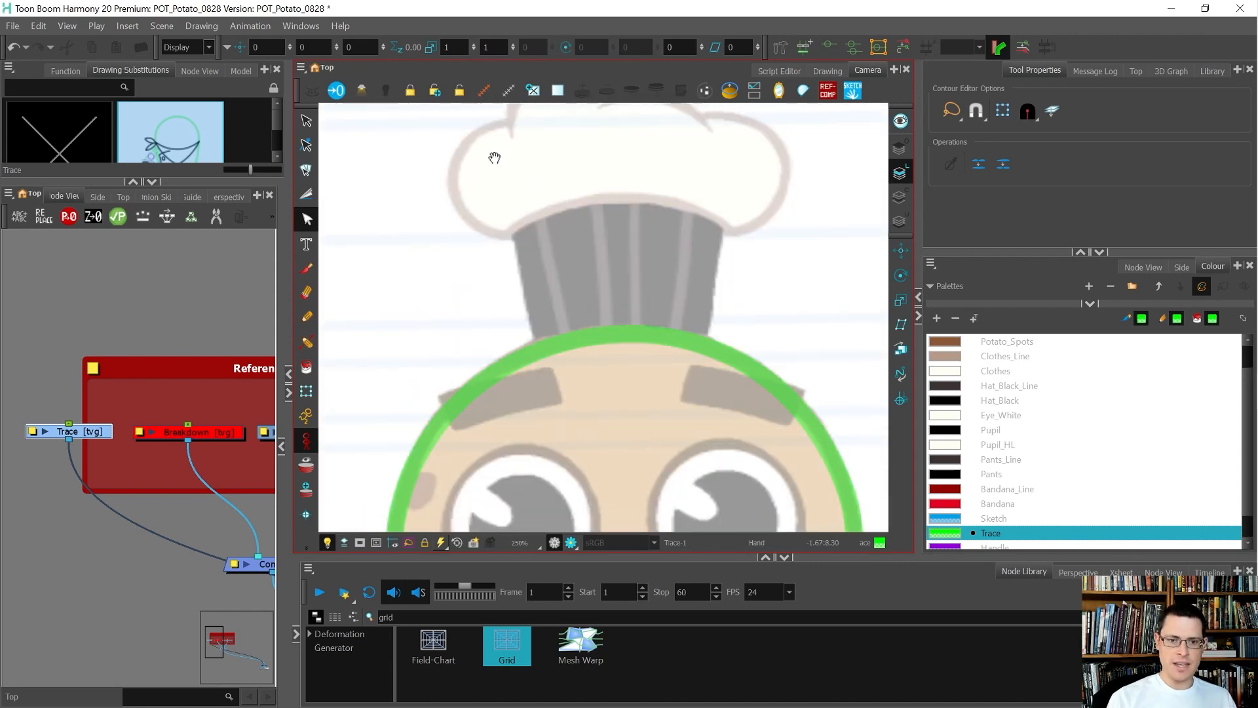
left_click_drag(494, 158, 489, 325)
scroll(506, 300, "up", 2)
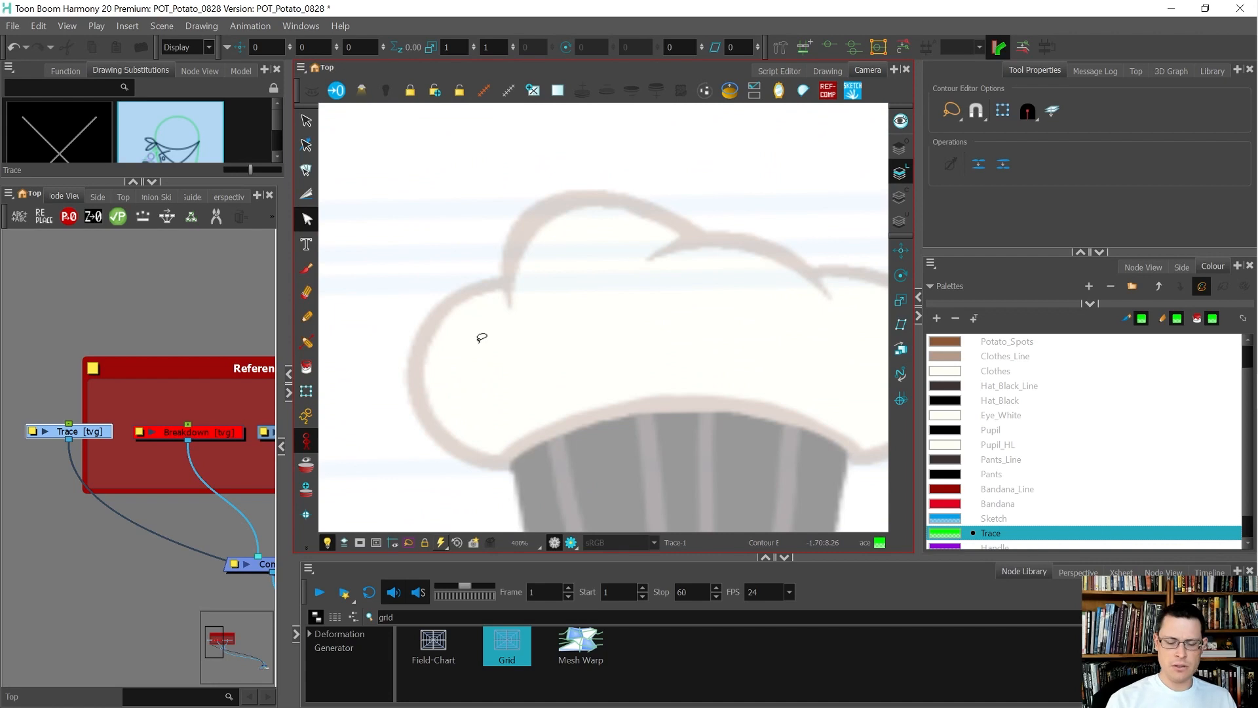
scroll(523, 287, "up", 1)
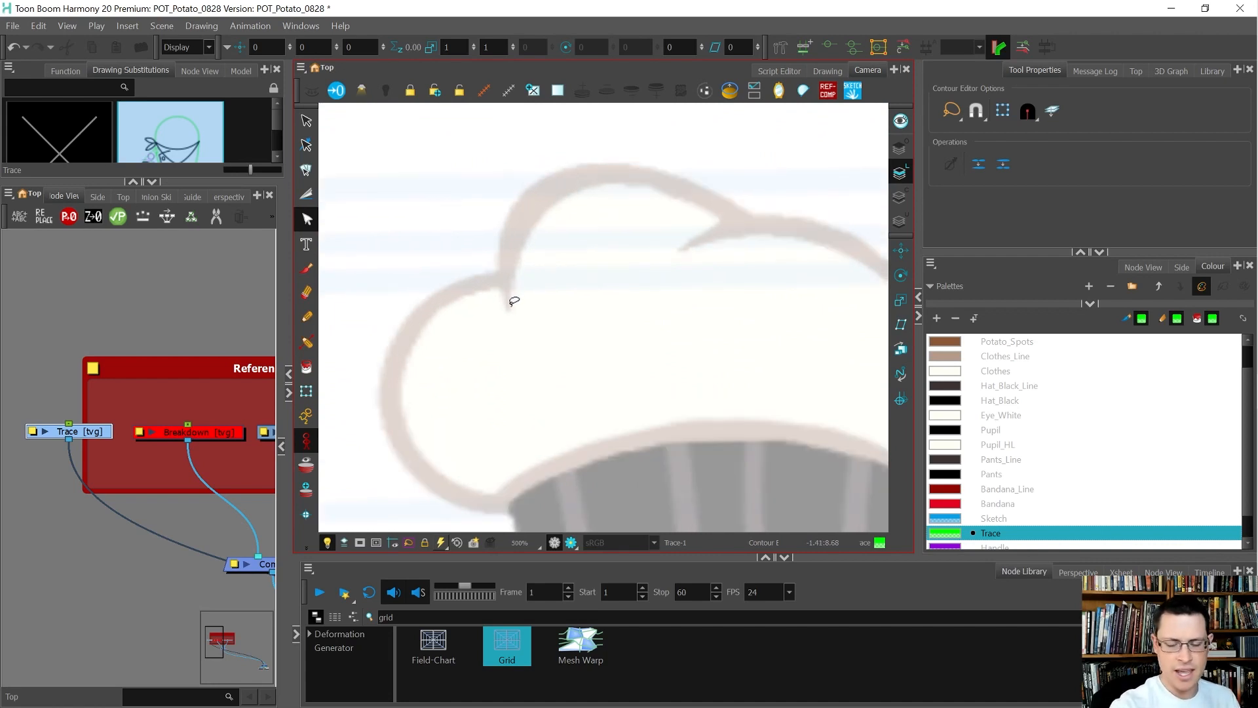
key("alt+/")
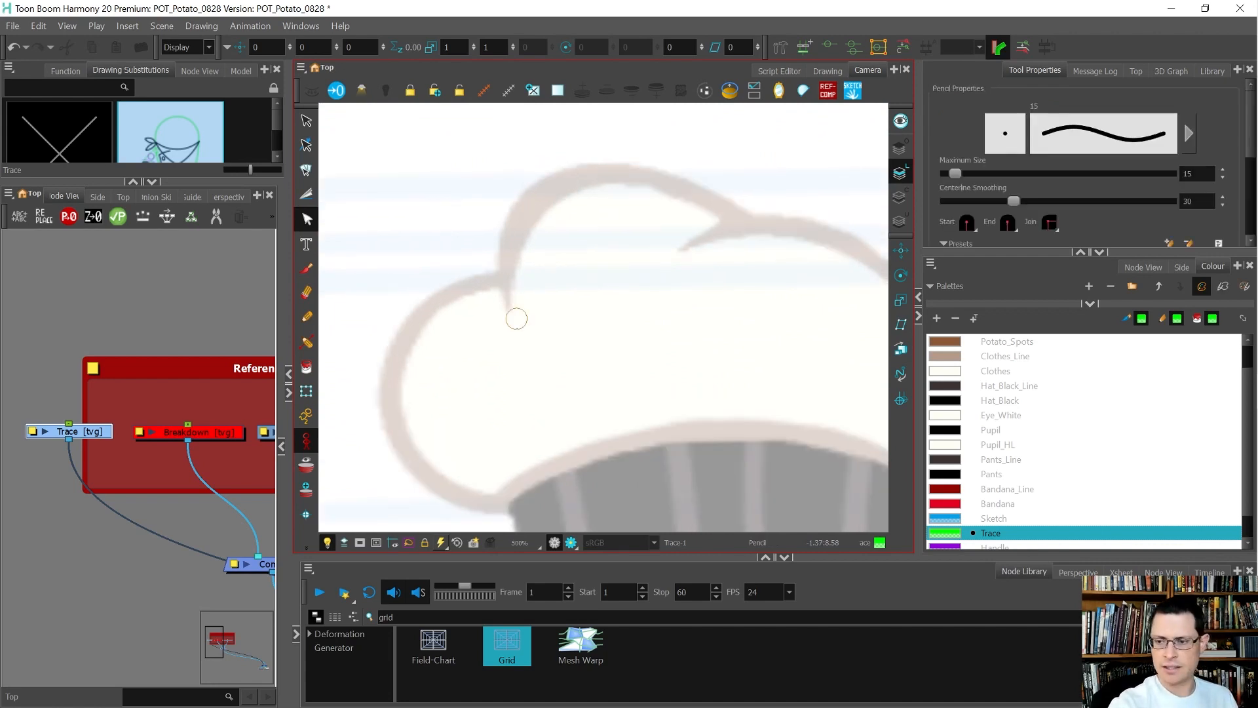
left_click_drag(1022, 250, 1039, 341)
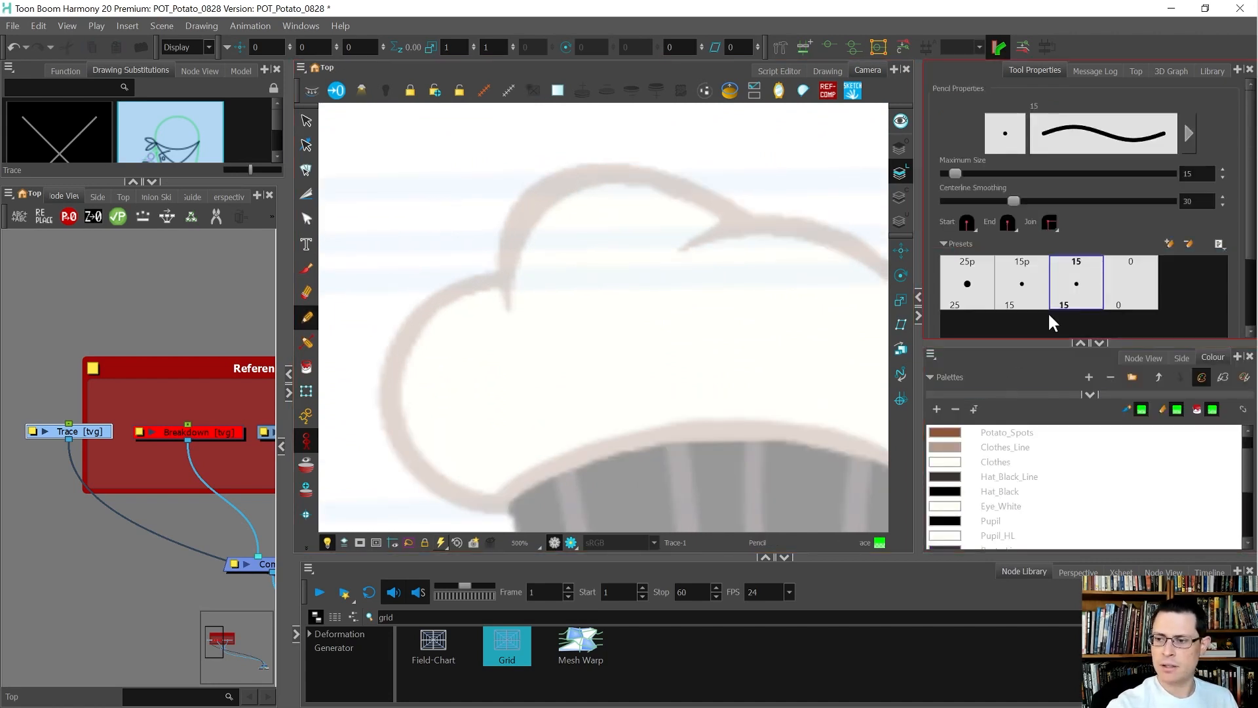
left_click(1021, 283)
mouse_move(603, 422)
left_mouse_down()
mouse_move(544, 387)
mouse_move(566, 427)
left_mouse_up()
mouse_move(478, 314)
left_mouse_down()
mouse_move(469, 248)
mouse_move(675, 222)
mouse_move(727, 298)
left_mouse_up()
key("ctrl+z")
key("ctrl+z")
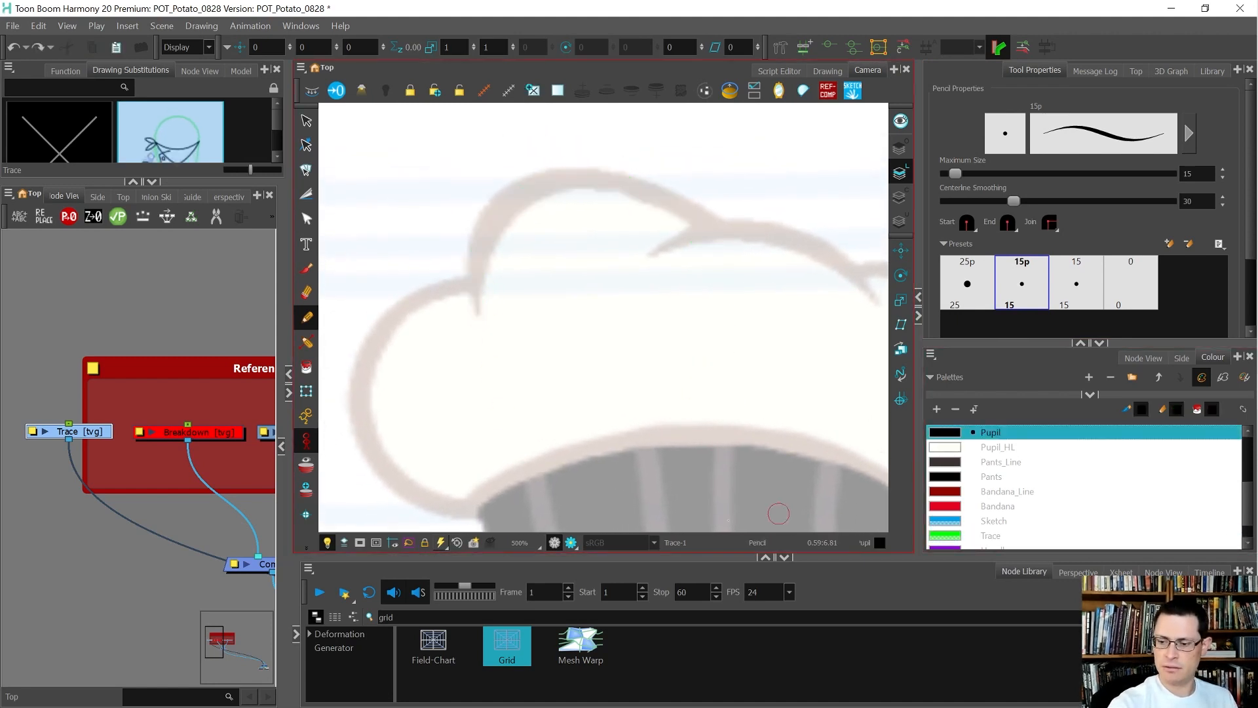
mouse_move(479, 313)
left_mouse_down()
mouse_move(477, 231)
mouse_move(556, 181)
left_mouse_up()
key("ctrl+alt")
left_click_drag(809, 324, 745, 170)
key("ctrl+z")
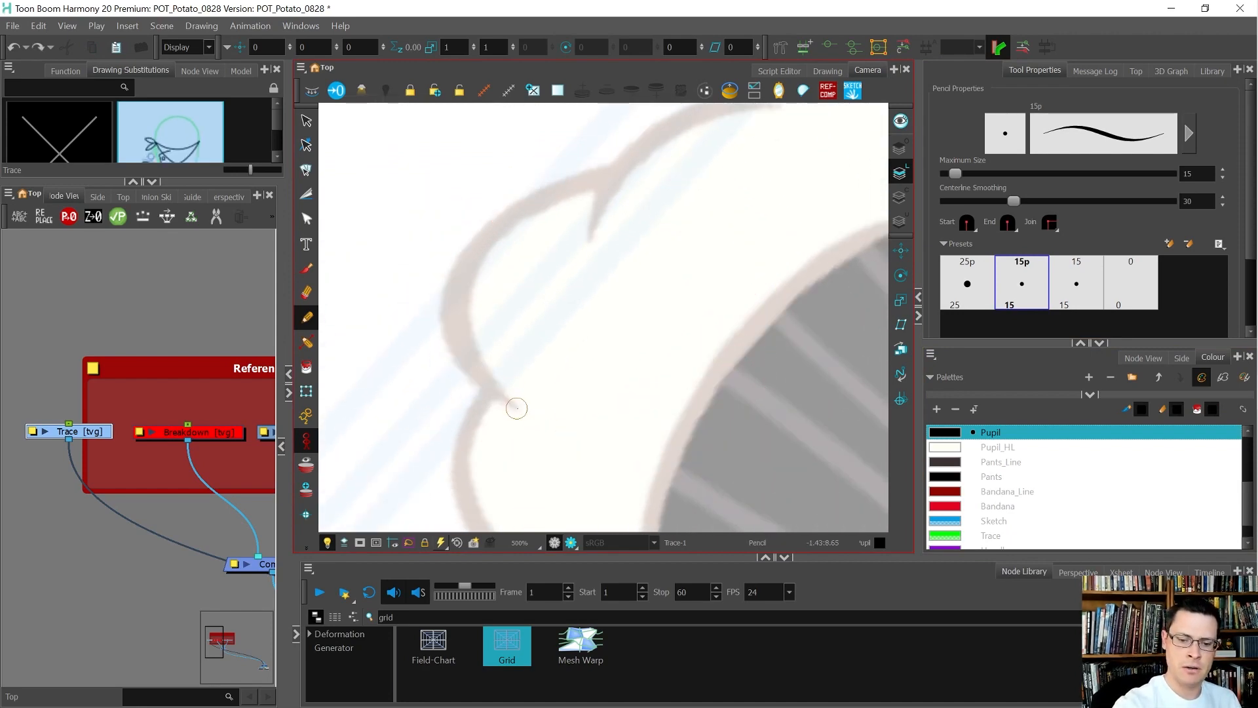
Trace the hat's upper-left puff with one long Pencil stroke in the Pupil colour, then reset the canvas rotation
mouse_move(513, 405)
left_mouse_down()
mouse_move(451, 314)
mouse_move(690, 185)
left_mouse_up()
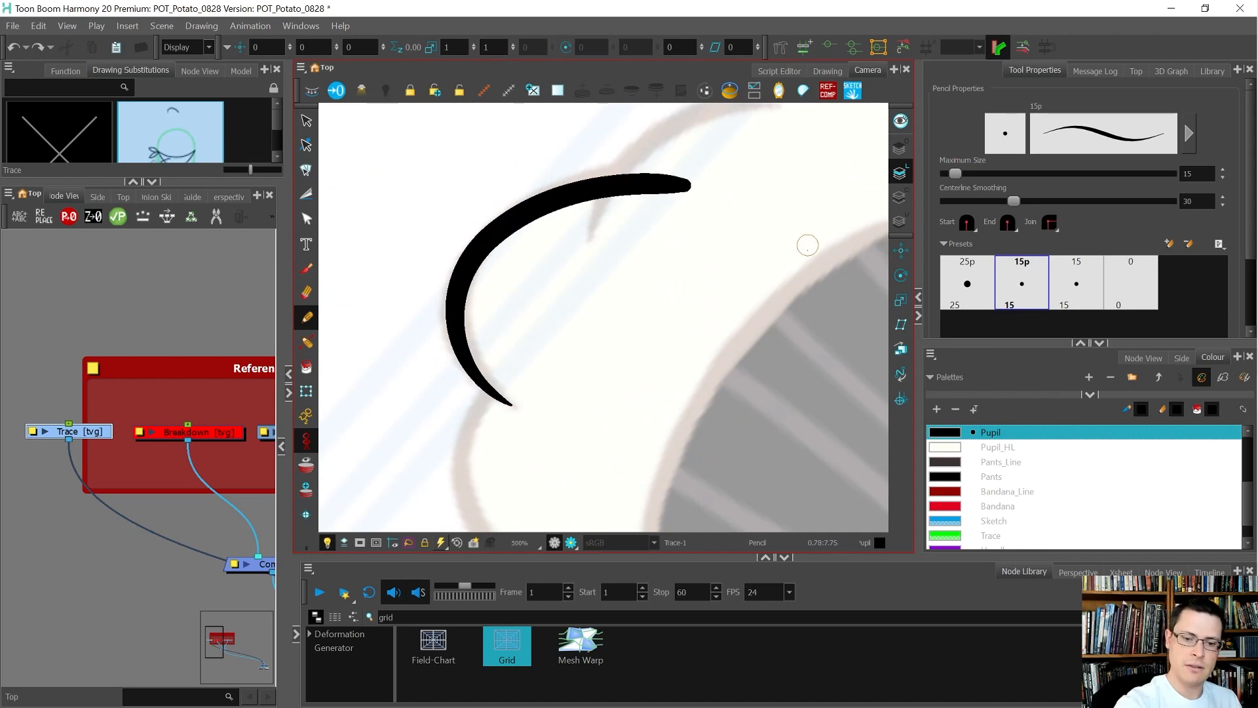
key("ctrl+alt")
key("shift+x")
Reshape the right part of the hat puff stroke with the Contour Editor so it curves down into the hat
key("alt+q")
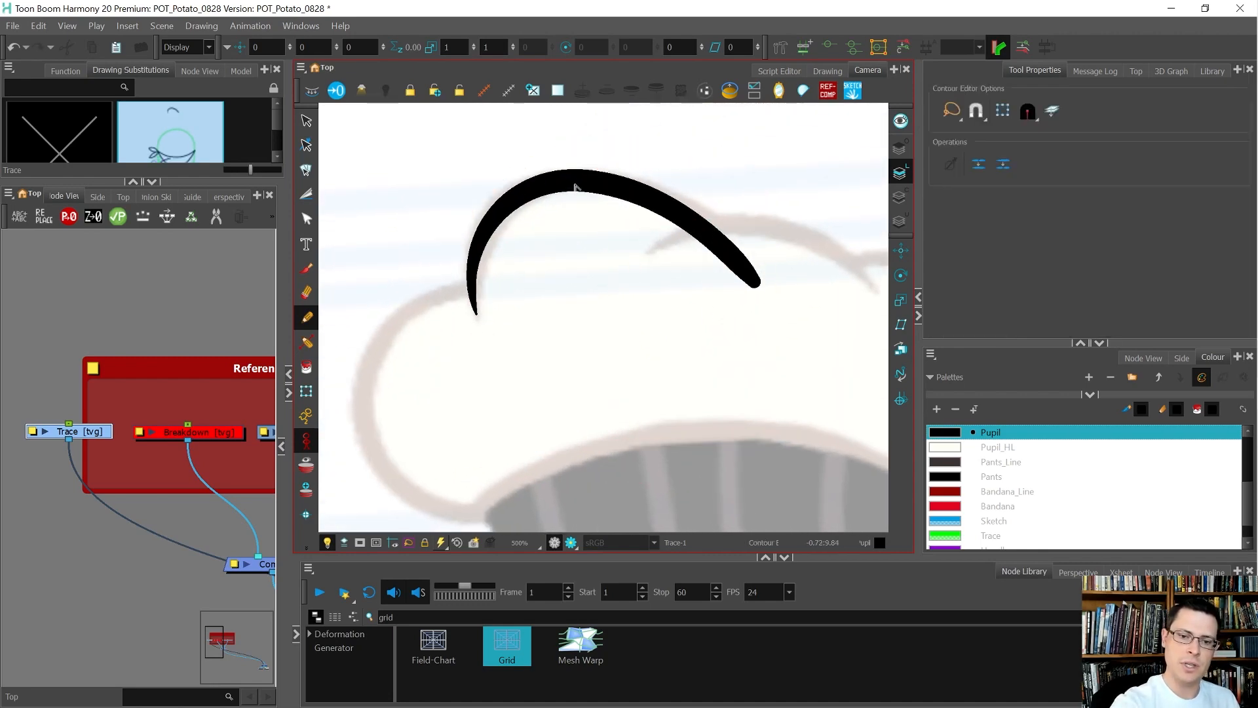
left_click(576, 182)
left_click_drag(710, 368, 647, 372)
left_click_drag(693, 285, 657, 243)
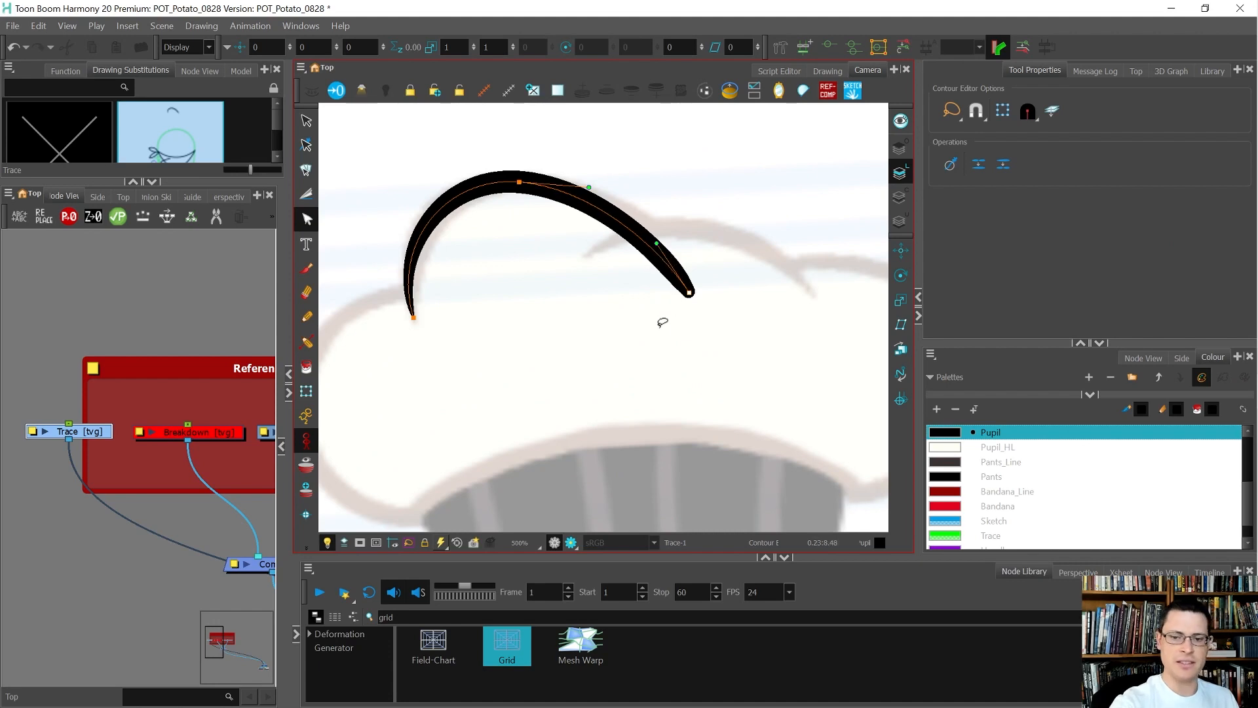
Taper the right end of the hat puff stroke to a point with the Pencil Editor
key("alt+shift+q")
left_click(683, 283)
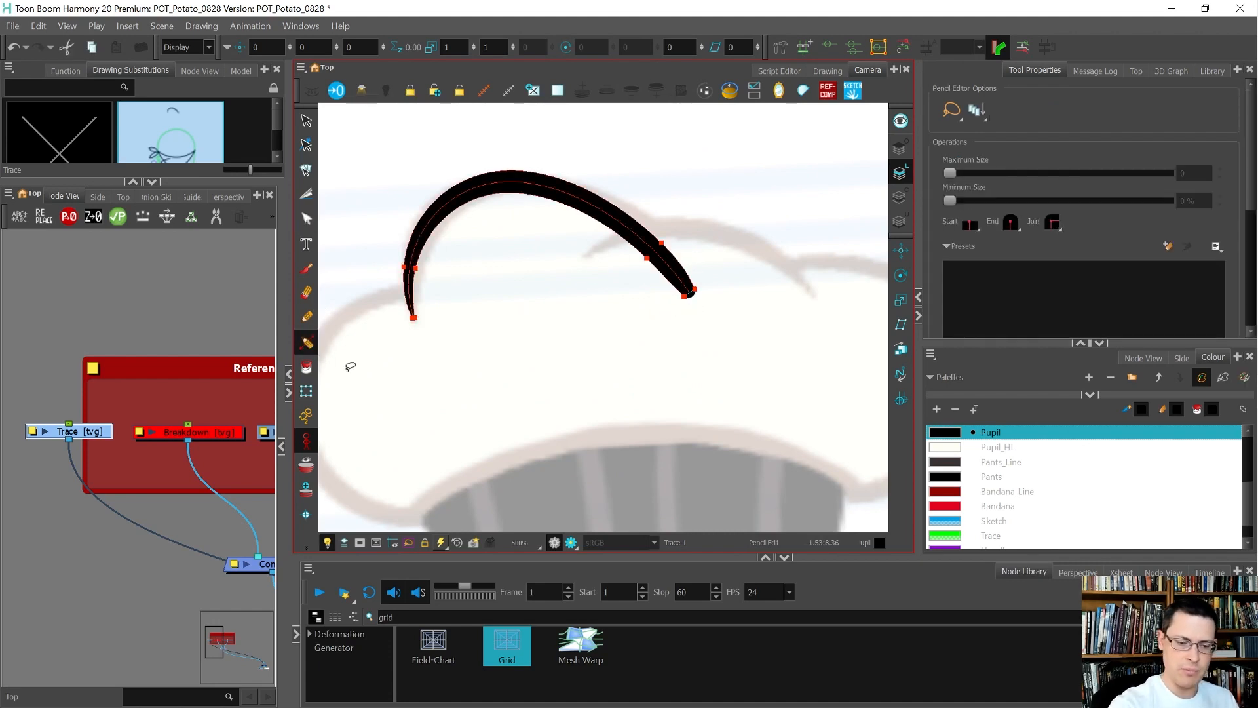
left_click_drag(695, 290, 690, 294)
scroll(692, 295, "up", 2)
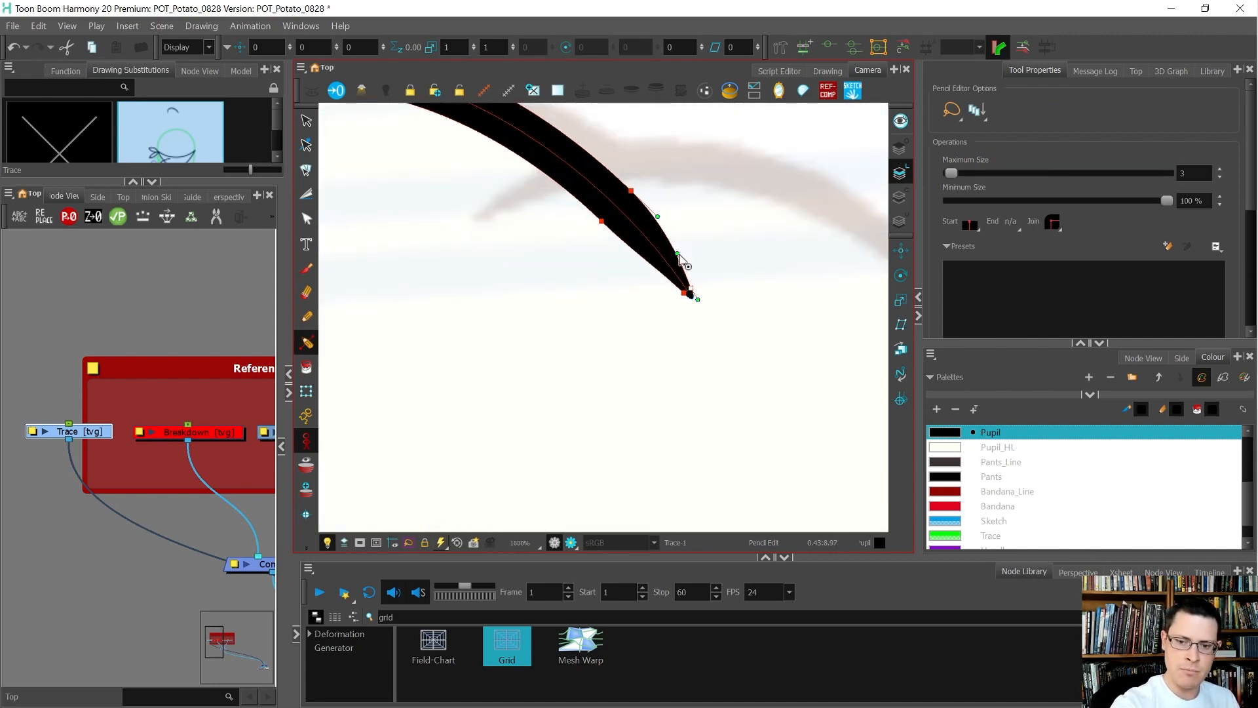
left_click(673, 337)
scroll(676, 329, "up", 1)
scroll(676, 324, "down", 4)
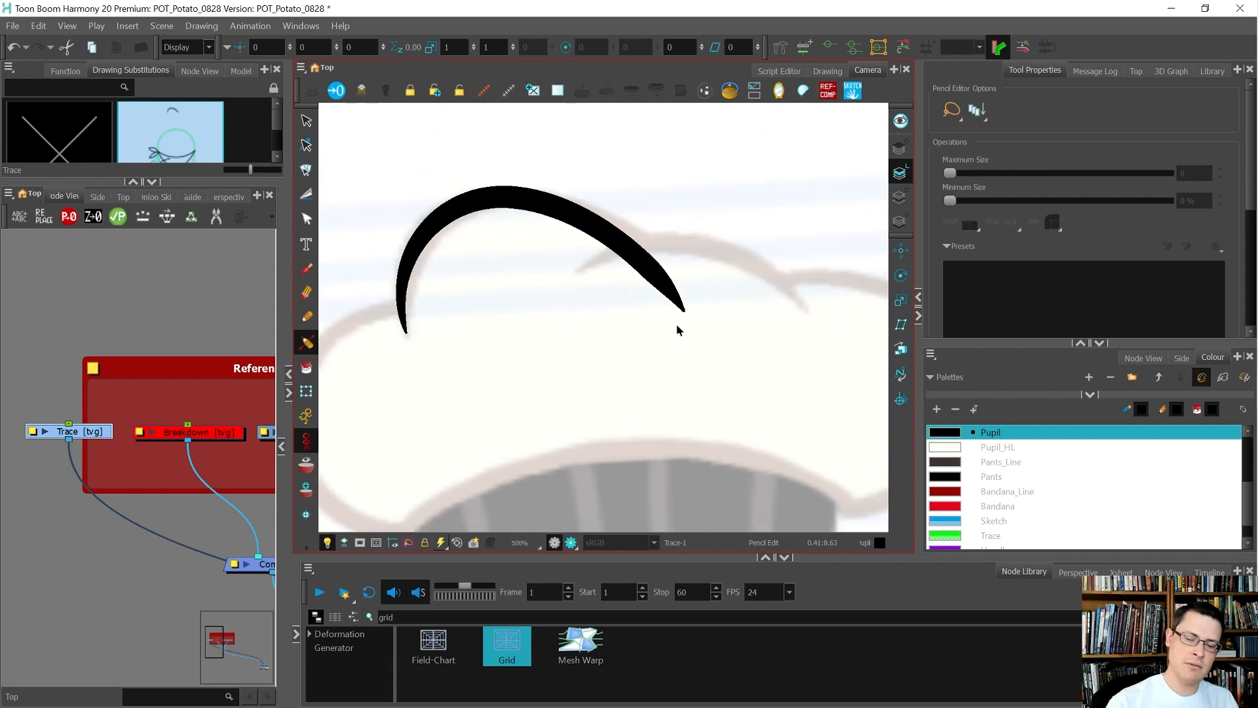
Refine the thickness at the hat puff stroke's tapered right tip and review the line against the hat sketch
scroll(686, 382, "up", 5)
mouse_move(777, 364)
left_mouse_down()
mouse_move(725, 457)
mouse_move(775, 366)
left_mouse_up()
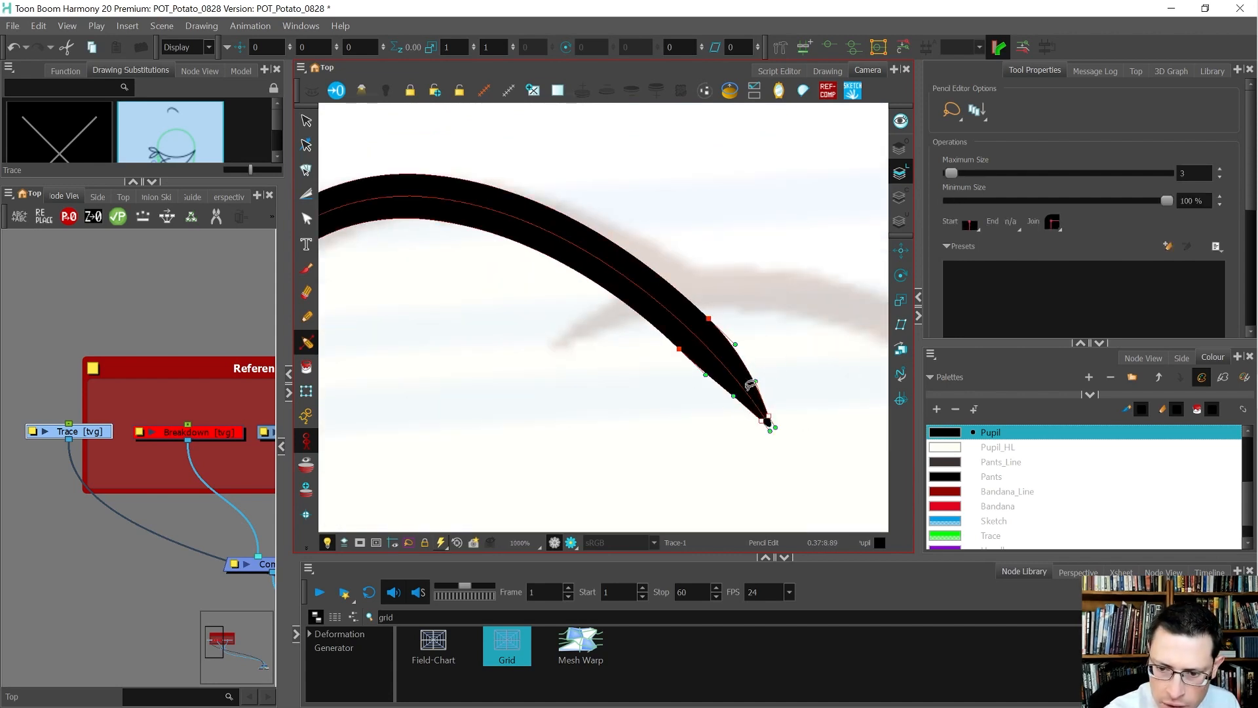
left_click(776, 361)
left_click(790, 416)
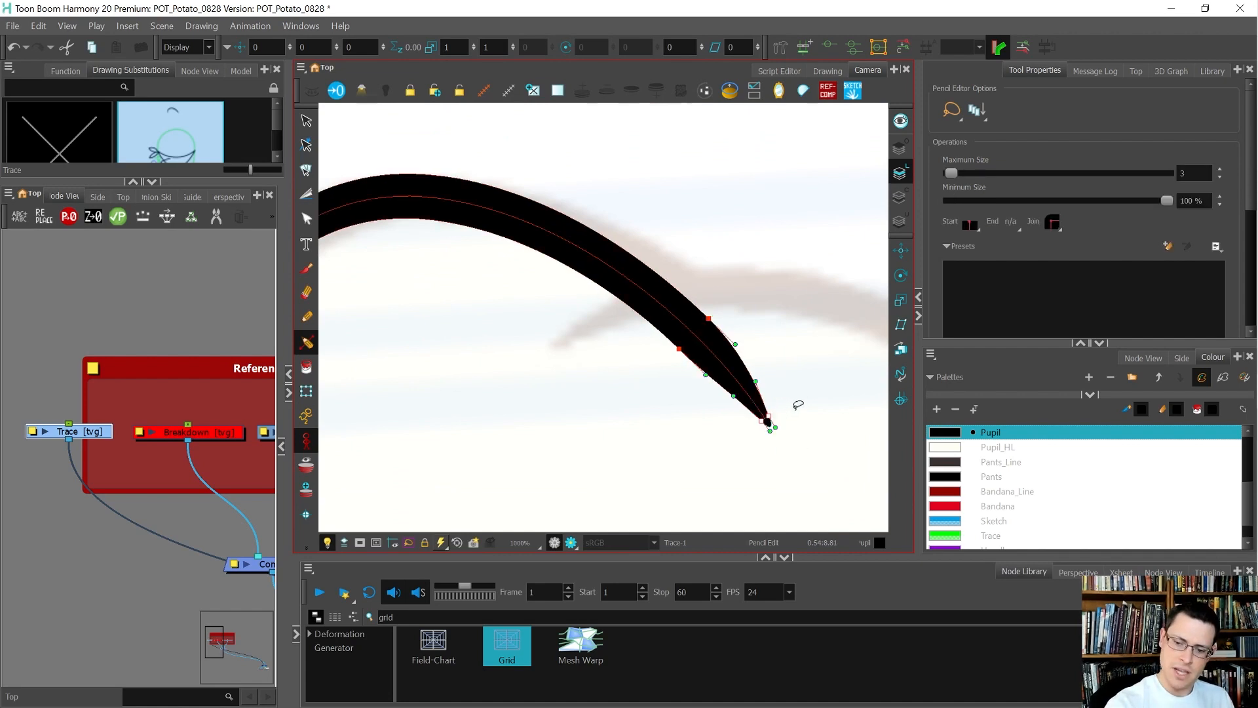
scroll(766, 433, "up", 4)
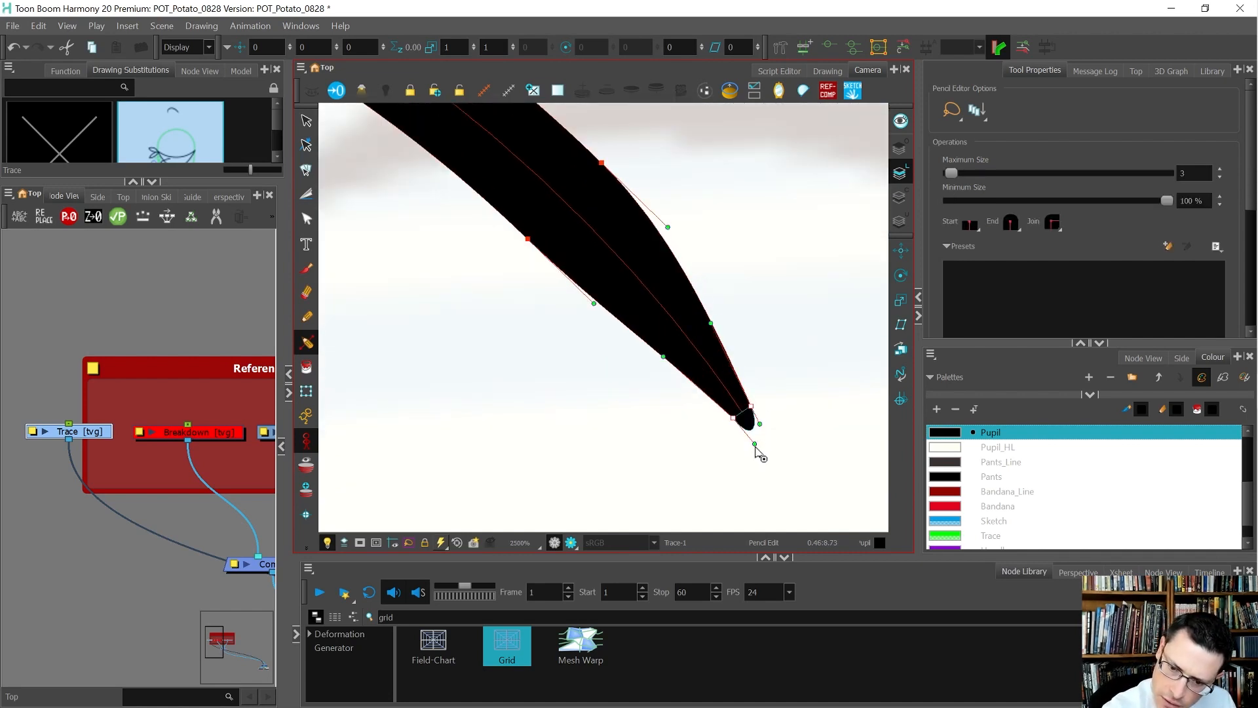
left_click(783, 359)
scroll(782, 361, "down", 4)
scroll(780, 362, "down", 3)
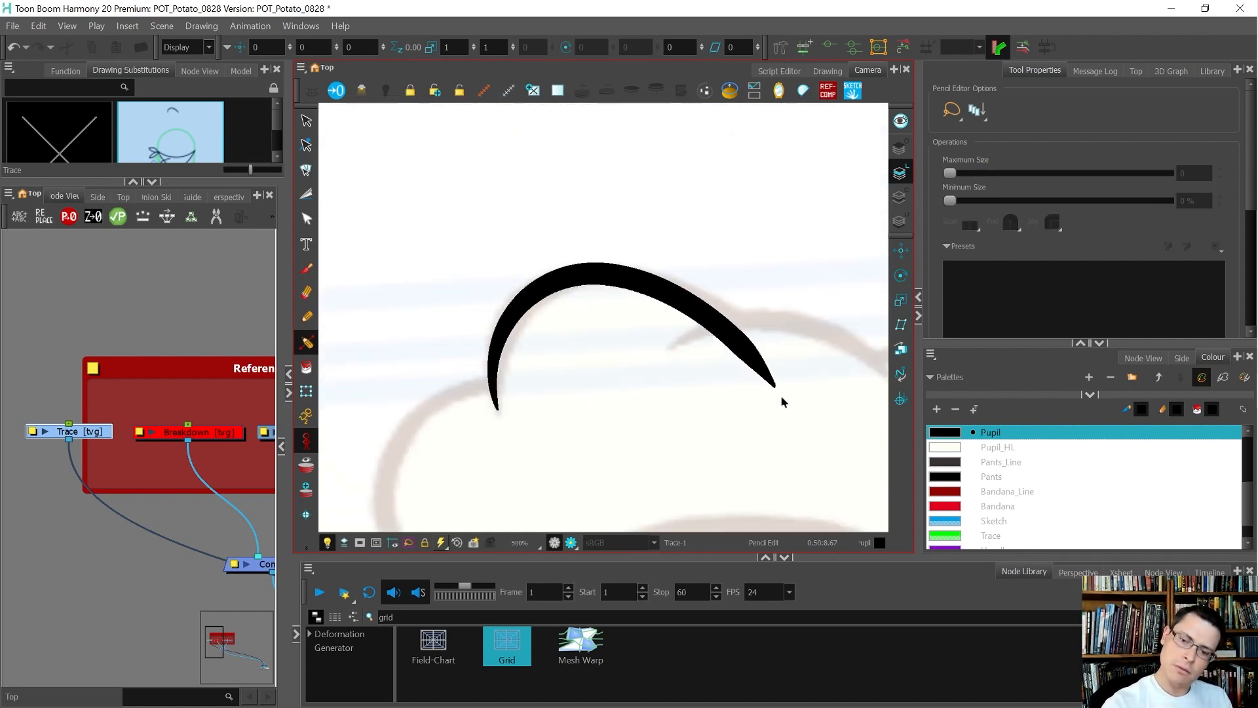
scroll(714, 374, "down", 2)
scroll(584, 331, "up", 4)
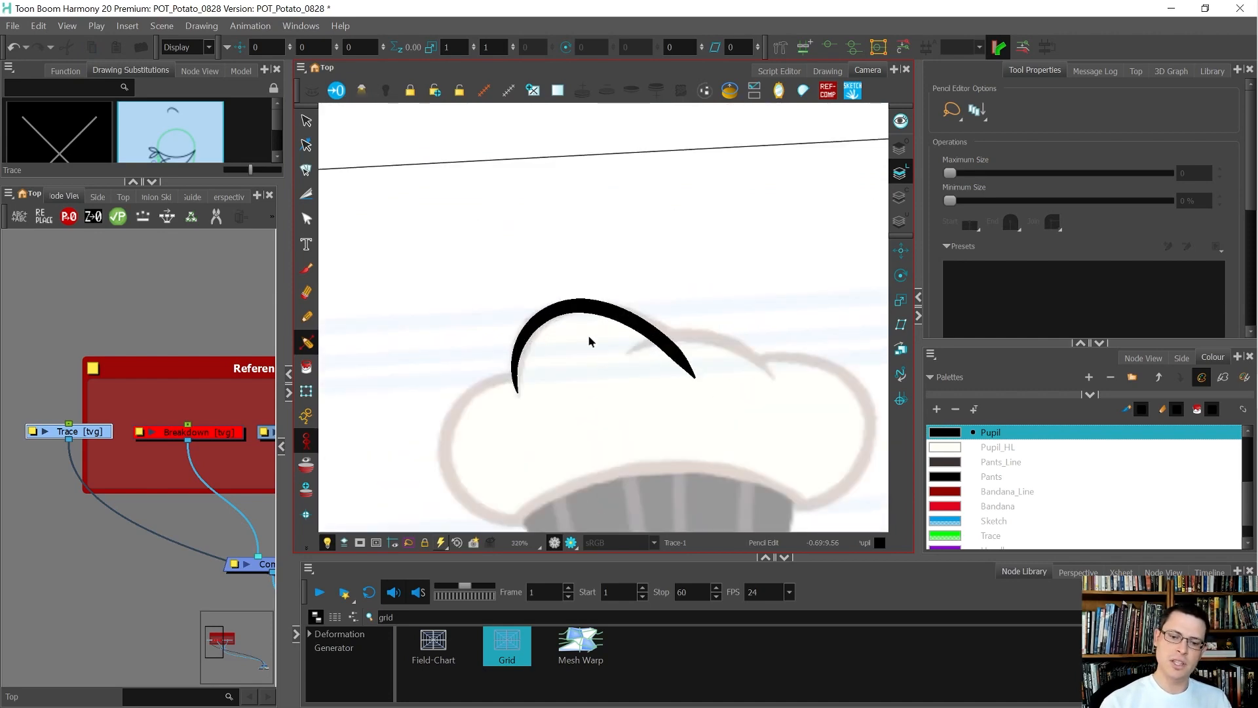
Trace the hat's second puff with a Pencil stroke crossing the first line, redraw it once, and switch to the Pencil Editor
key("alt+/")
left_click_drag(767, 317, 575, 334)
mouse_move(721, 360)
left_mouse_down()
mouse_move(788, 202)
mouse_move(809, 216)
left_mouse_up()
mouse_move(465, 429)
left_mouse_down()
mouse_move(483, 360)
mouse_move(645, 257)
mouse_move(734, 263)
left_mouse_up()
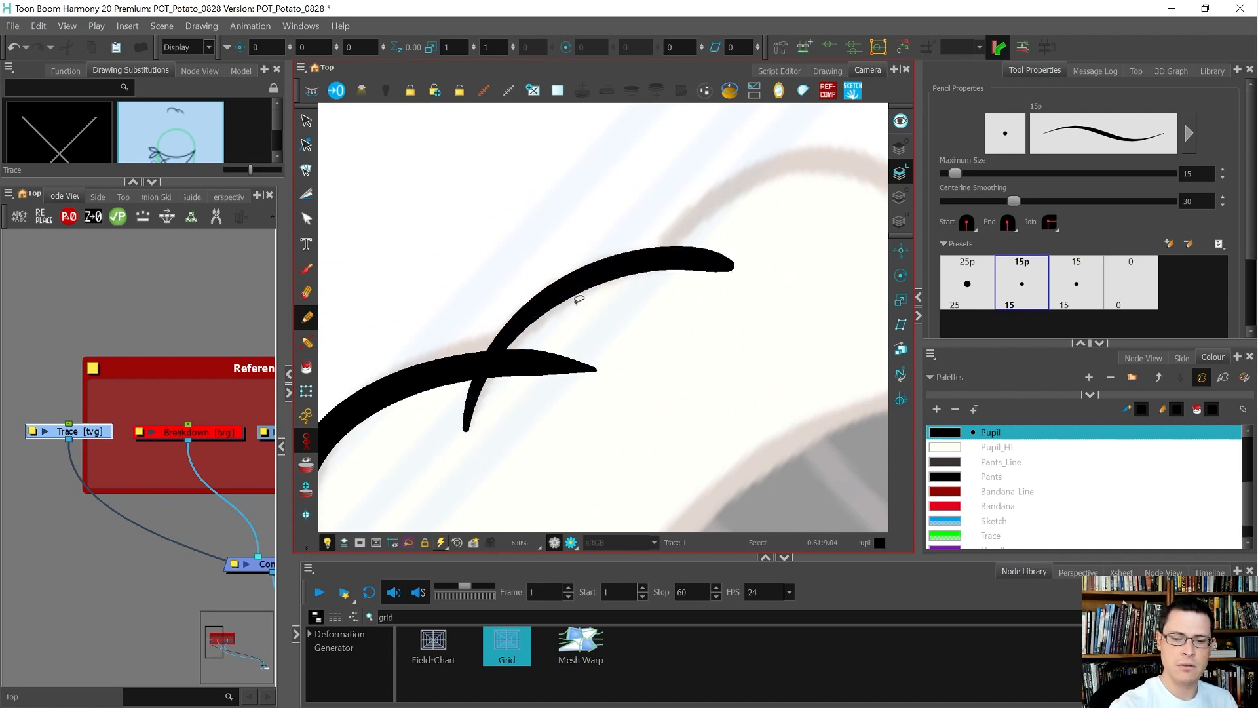
key("ctrl+z")
mouse_move(467, 432)
left_mouse_down()
mouse_move(493, 355)
mouse_move(539, 305)
mouse_move(616, 266)
mouse_move(711, 256)
left_mouse_up()
key("alt+shift+q")
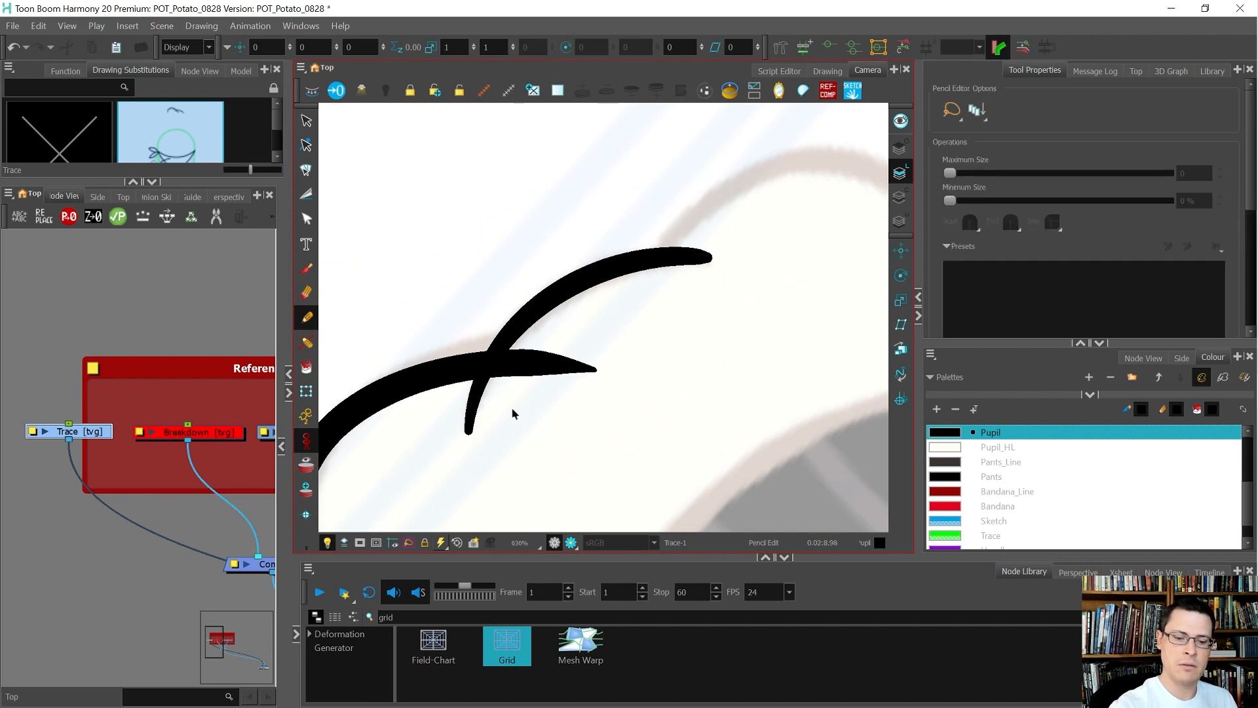
Taper both tips of the second hat puff stroke with the Pencil Editor, narrowing the right tip to 2.7
left_click(475, 429)
left_click(479, 387)
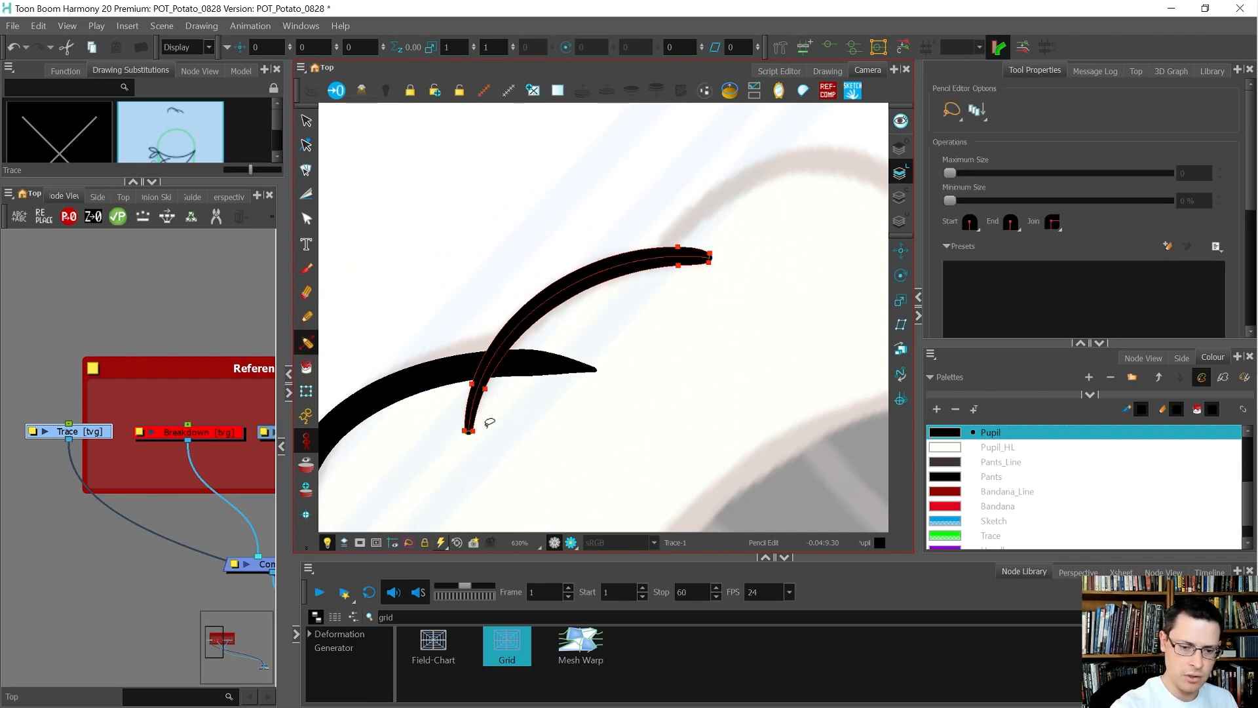
left_click(469, 435)
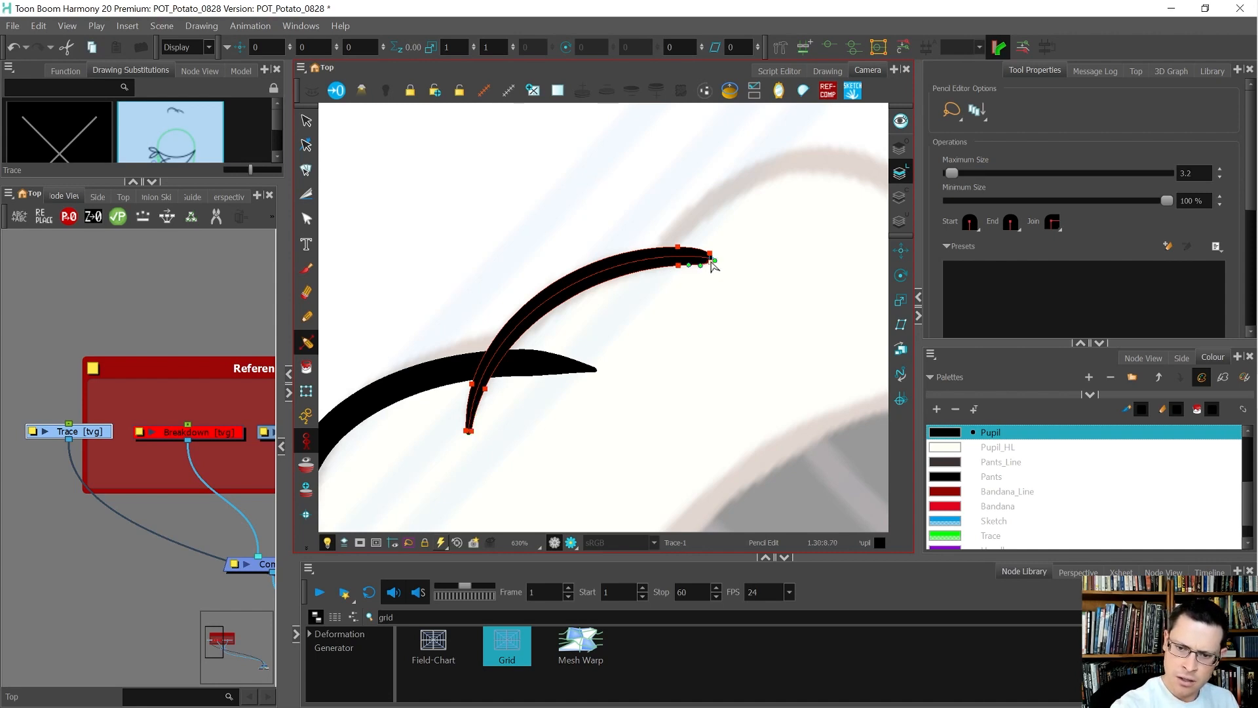
scroll(716, 258, "up", 8)
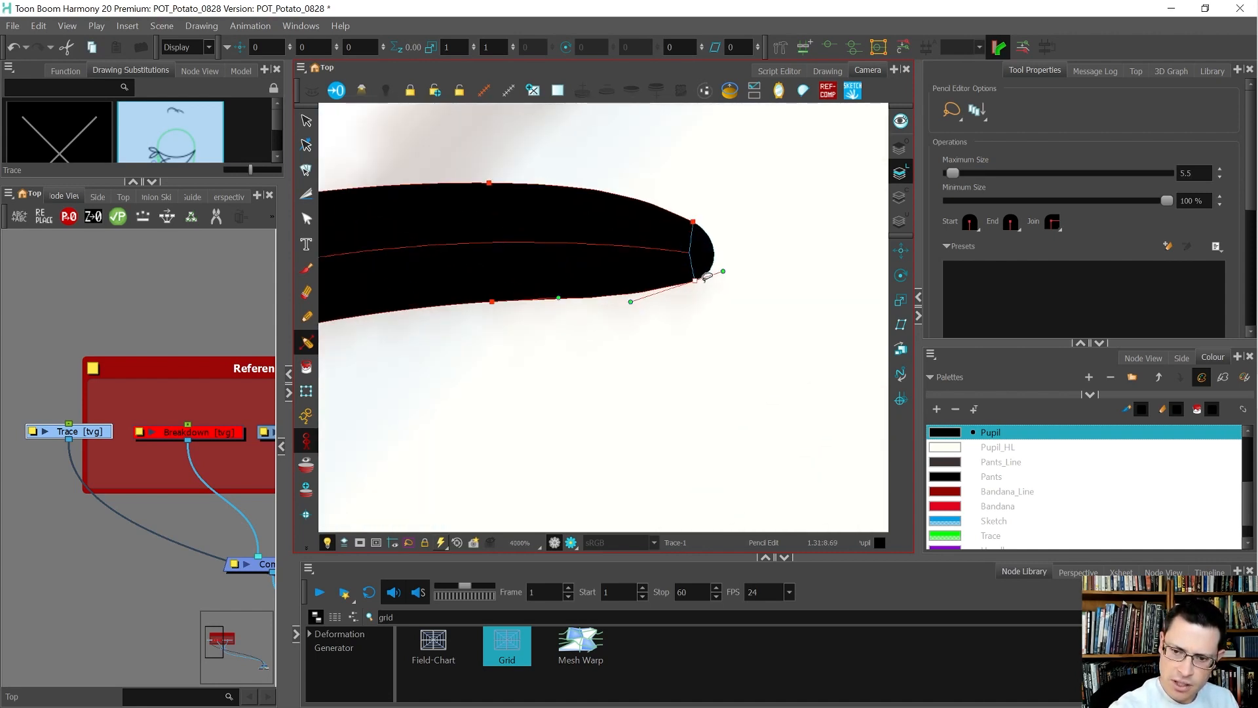
mouse_move(695, 283)
left_mouse_down()
mouse_move(695, 267)
mouse_move(661, 277)
left_mouse_up()
scroll(688, 185, "down", 7)
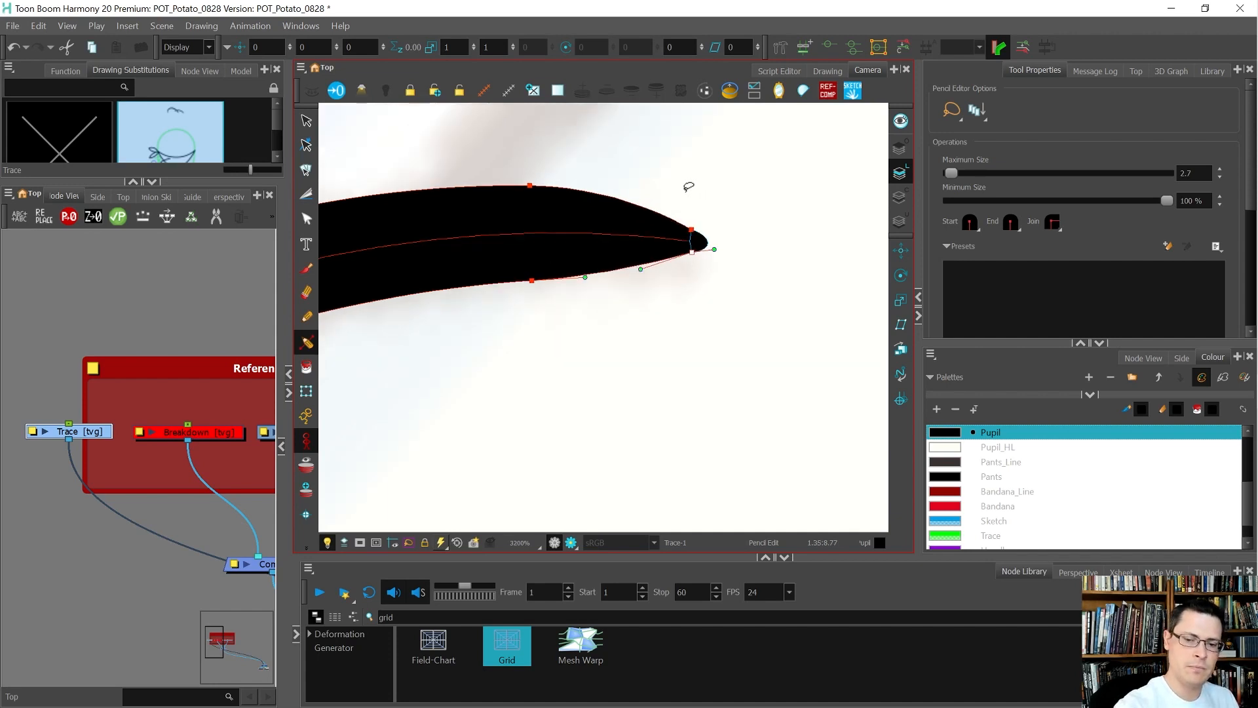
Thin the second puff stroke just before its right tip to 6.8 so the taper is more gradual
left_click_drag(476, 274, 675, 273)
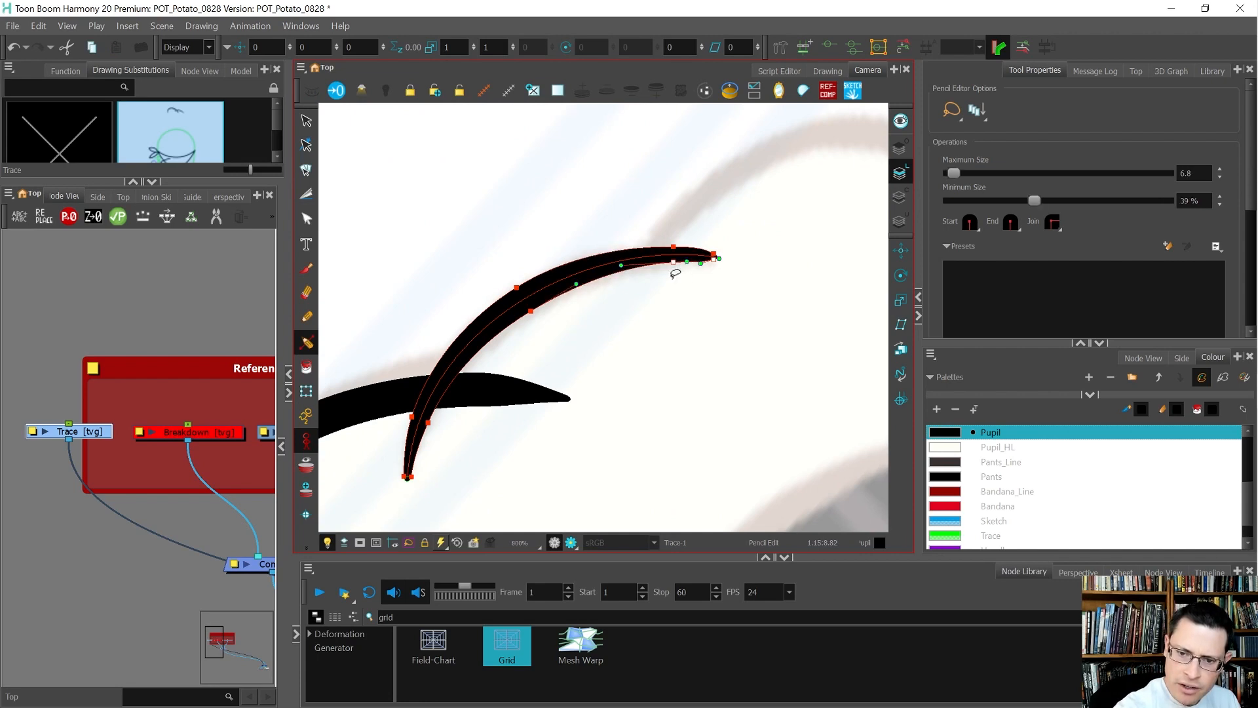
scroll(698, 272, "up", 3)
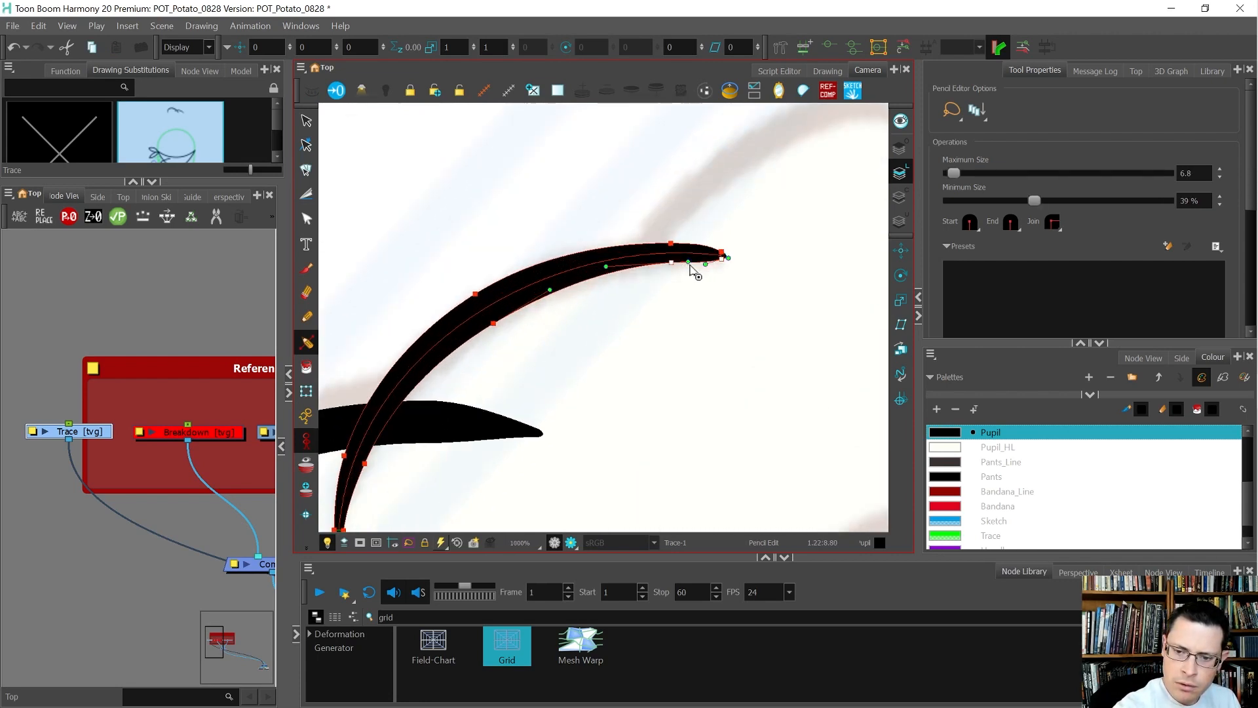
scroll(721, 275, "up", 1)
left_click(749, 231)
left_click(741, 185)
scroll(747, 190, "down", 5)
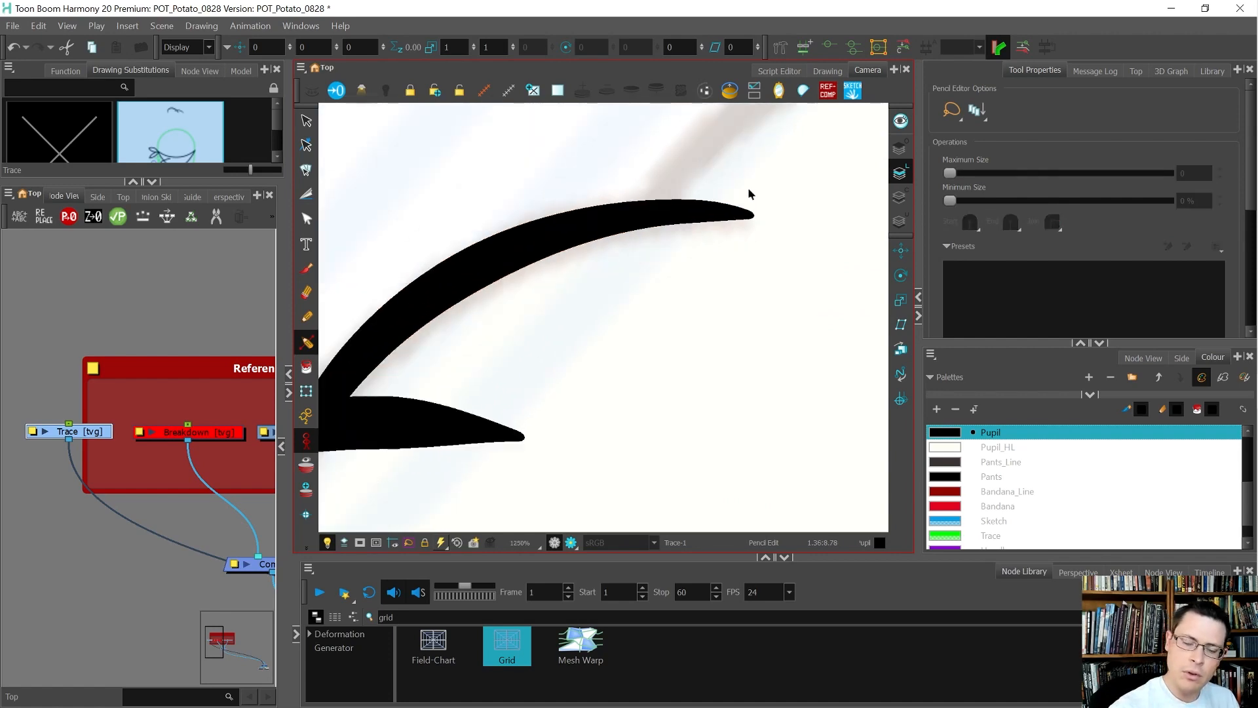
Set the maximum size at the middle of the second puff stroke to 15
scroll(505, 234, "down", 6)
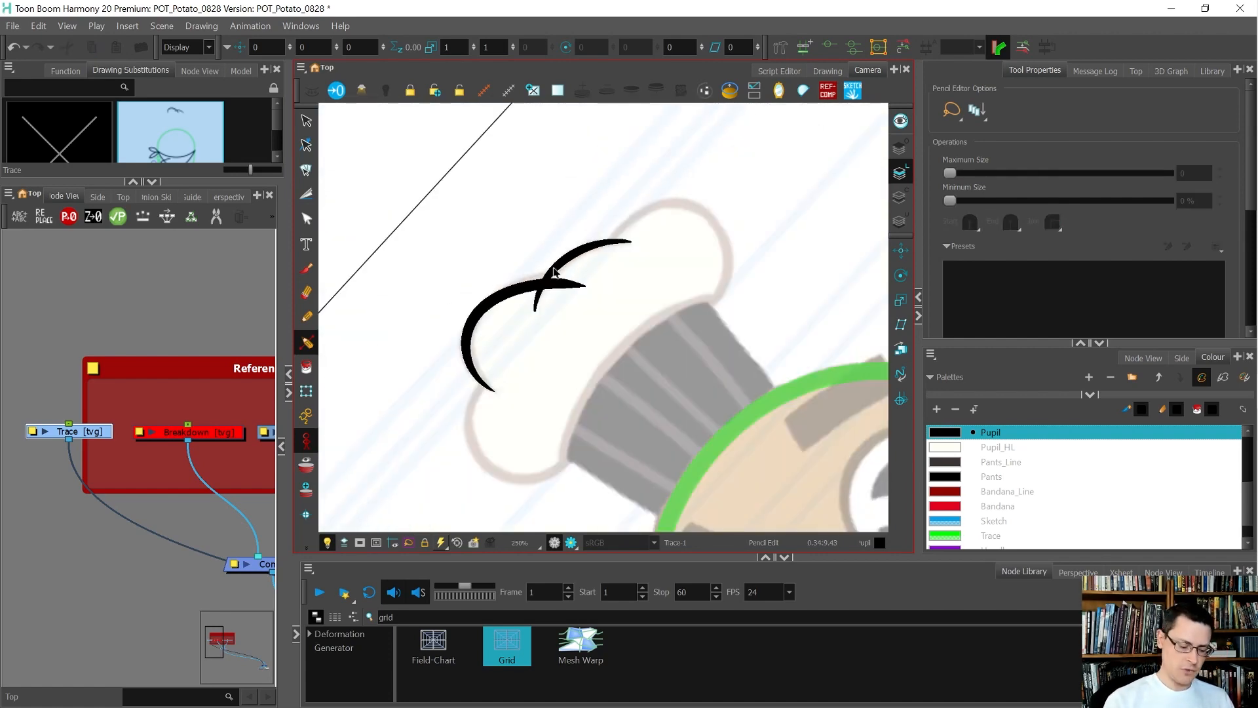
scroll(586, 188, "up", 4)
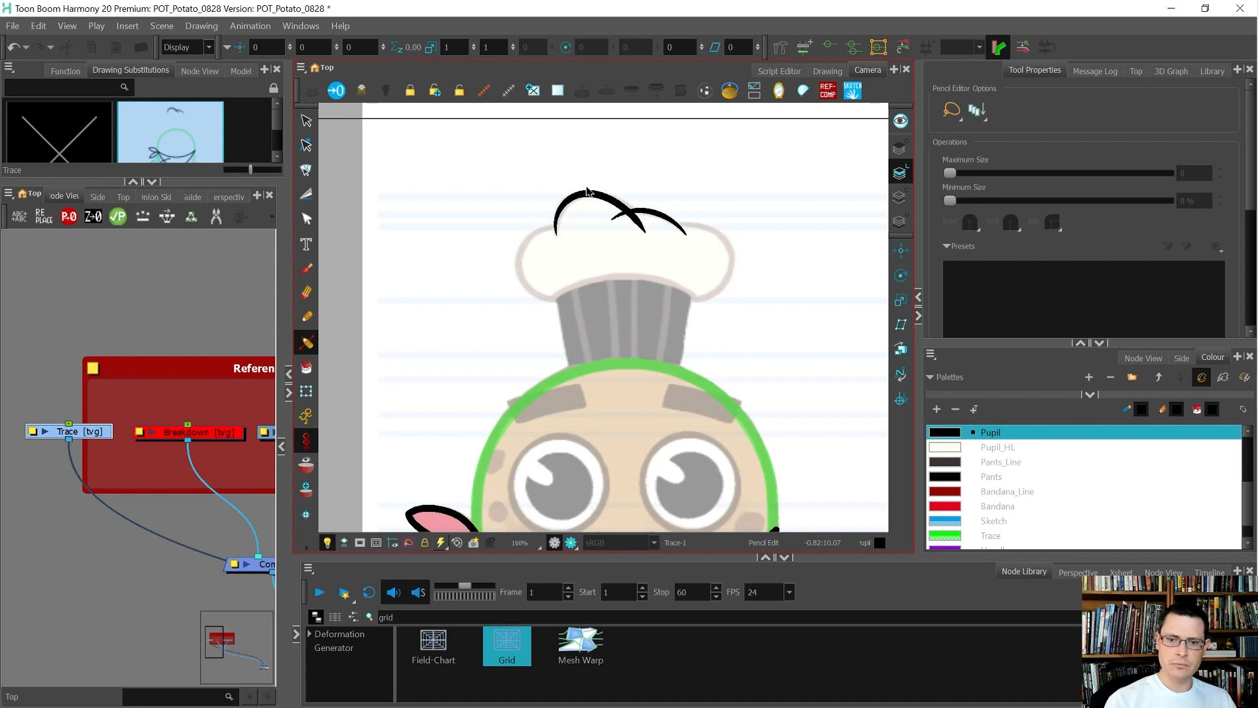
scroll(661, 225, "up", 4)
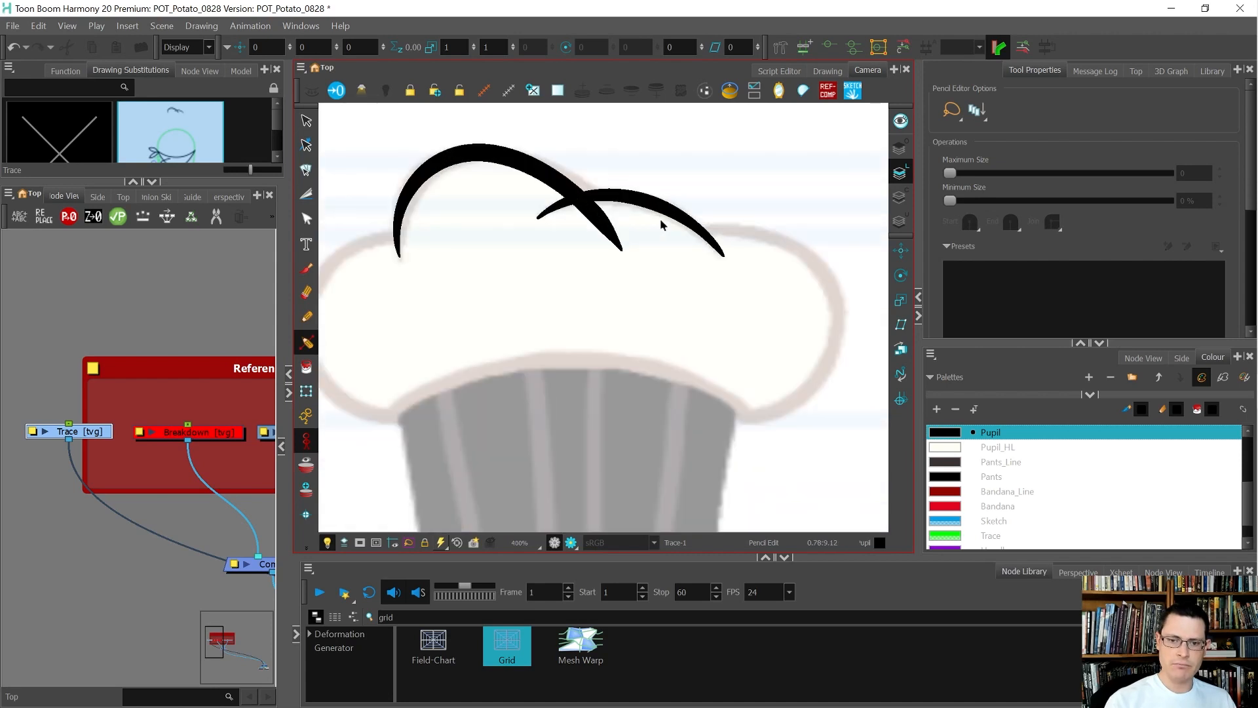
left_click(653, 201)
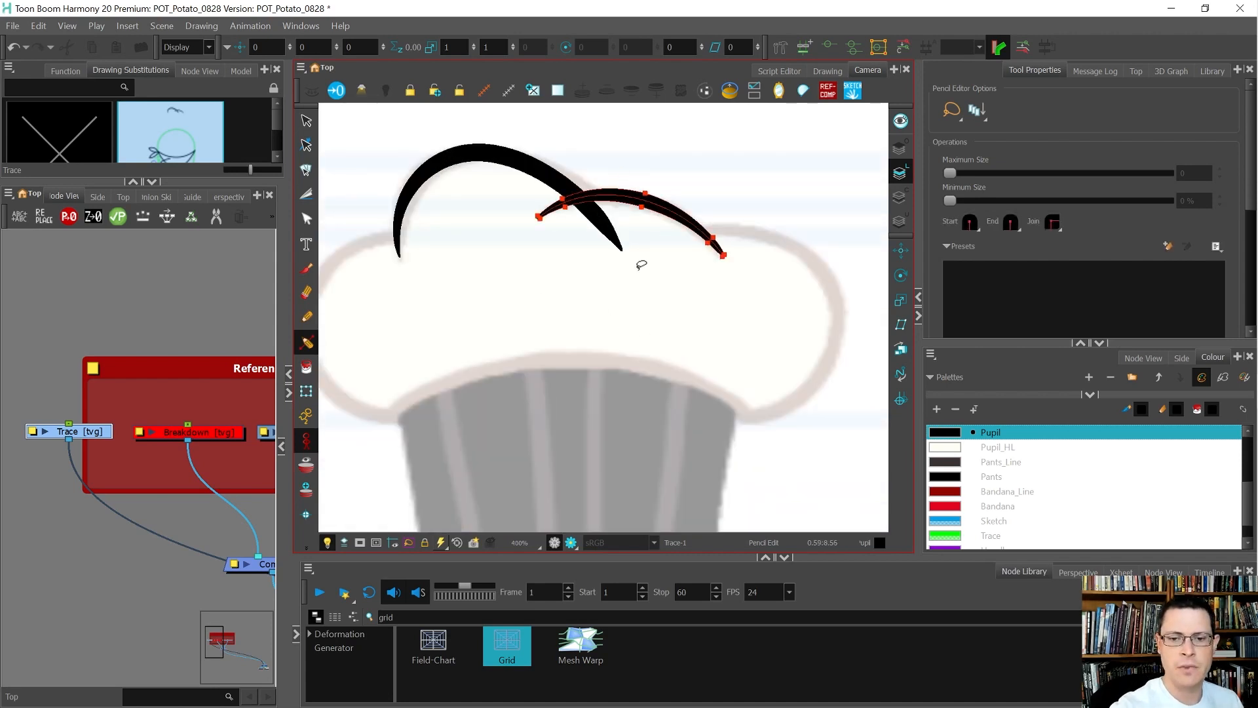
scroll(653, 198, "up", 2)
left_click_drag(653, 199, 657, 212)
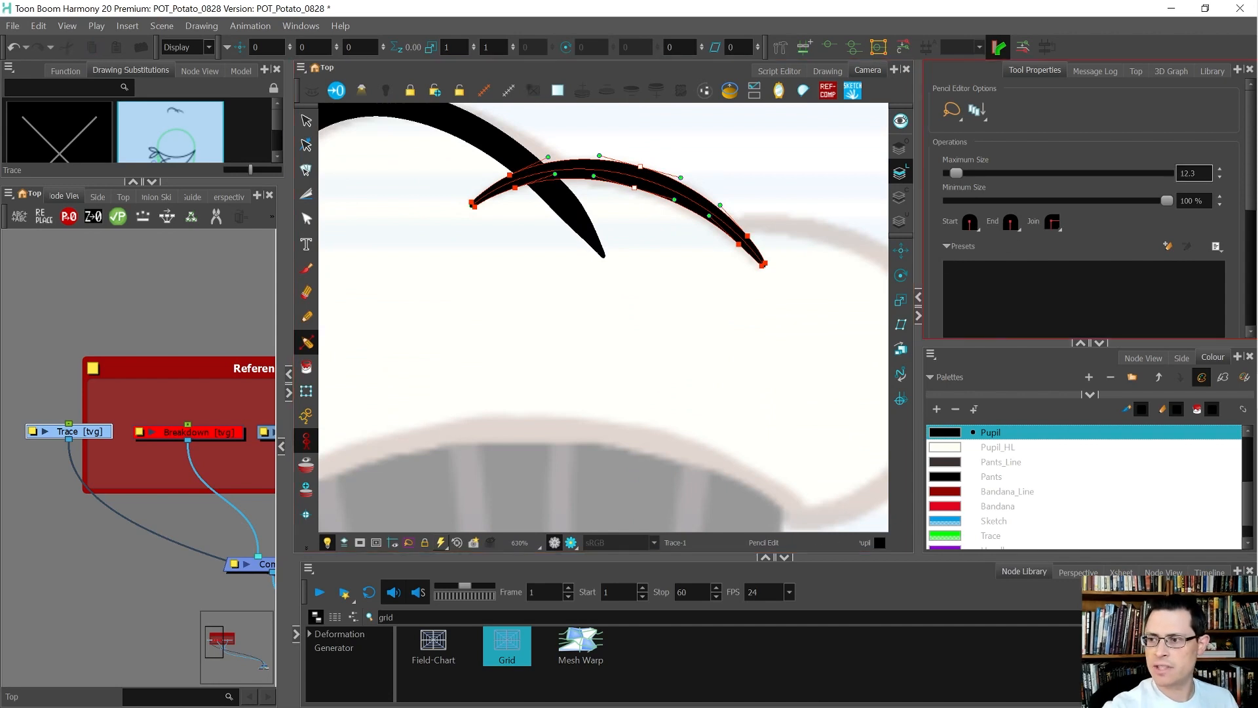
left_click_drag(1201, 174, 1003, 231)
type("15")
key("Return")
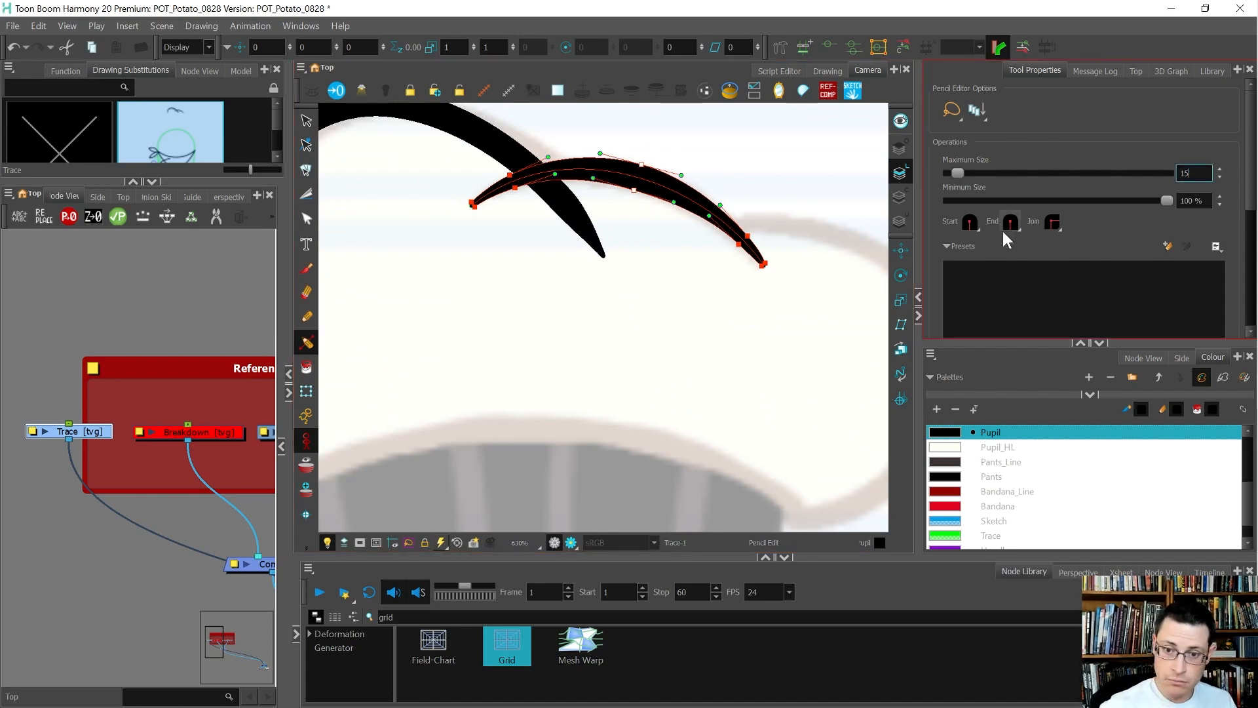
Try thickening the second puff stroke near its right end, and undo the change
mouse_move(532, 217)
left_mouse_down()
mouse_move(538, 184)
mouse_move(516, 191)
left_mouse_up()
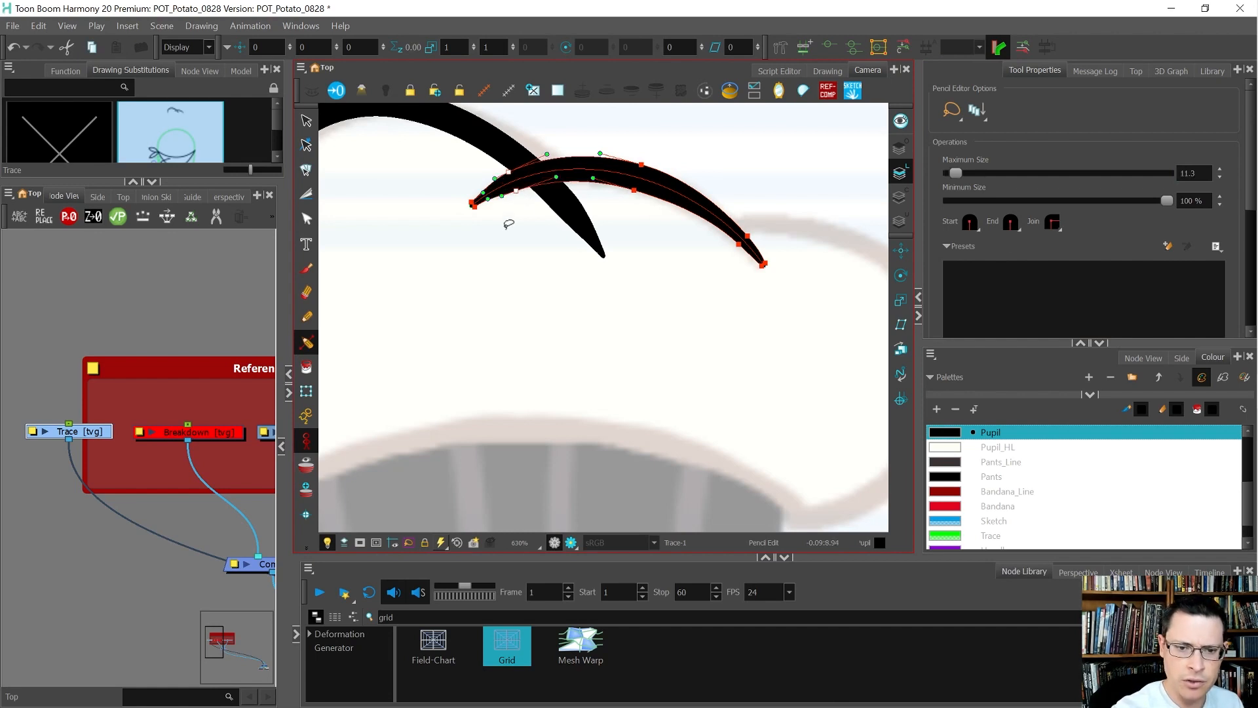
left_click_drag(747, 236, 752, 232)
scroll(768, 228, "up", 2)
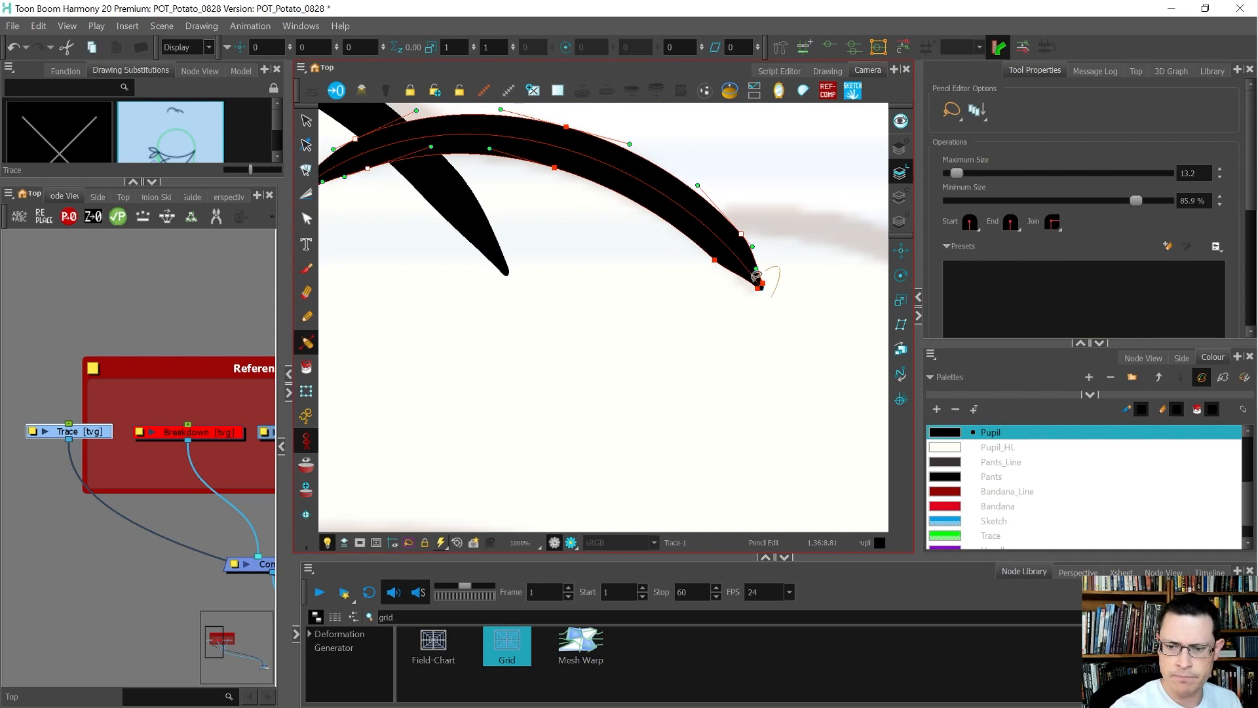
left_click(730, 311)
scroll(718, 351, "down", 3)
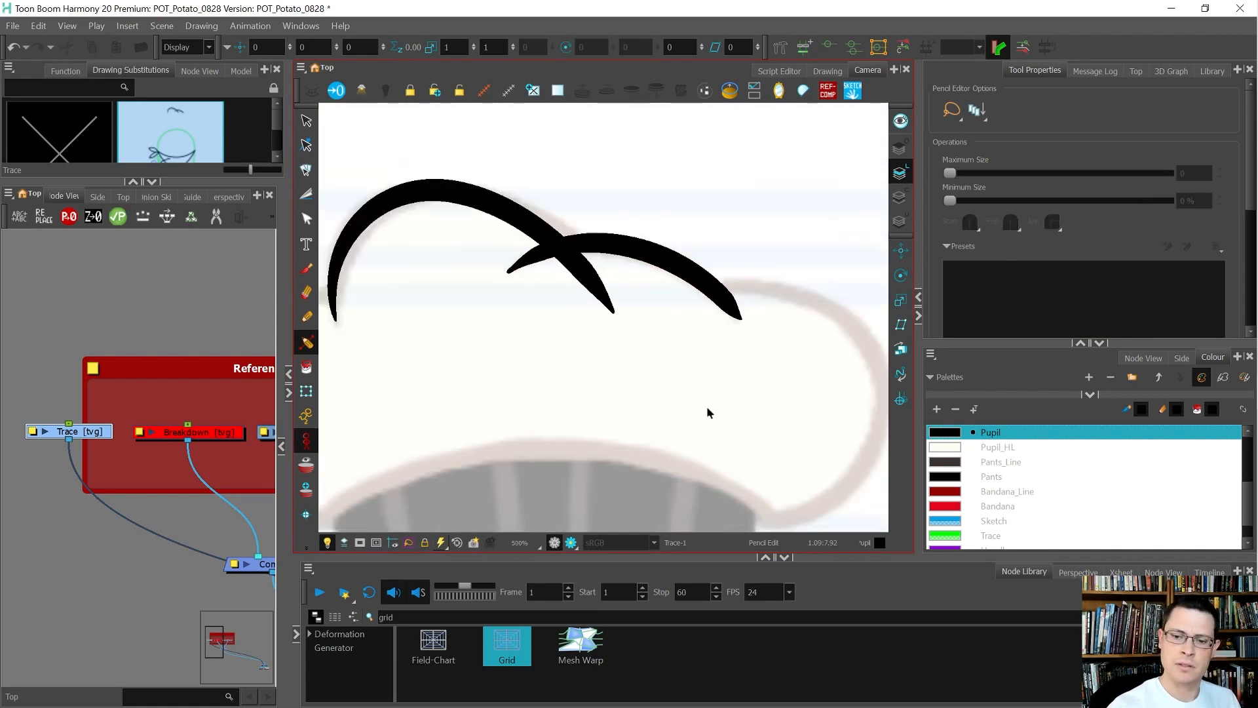
key("ctrl+z")
key("ctrl+z")
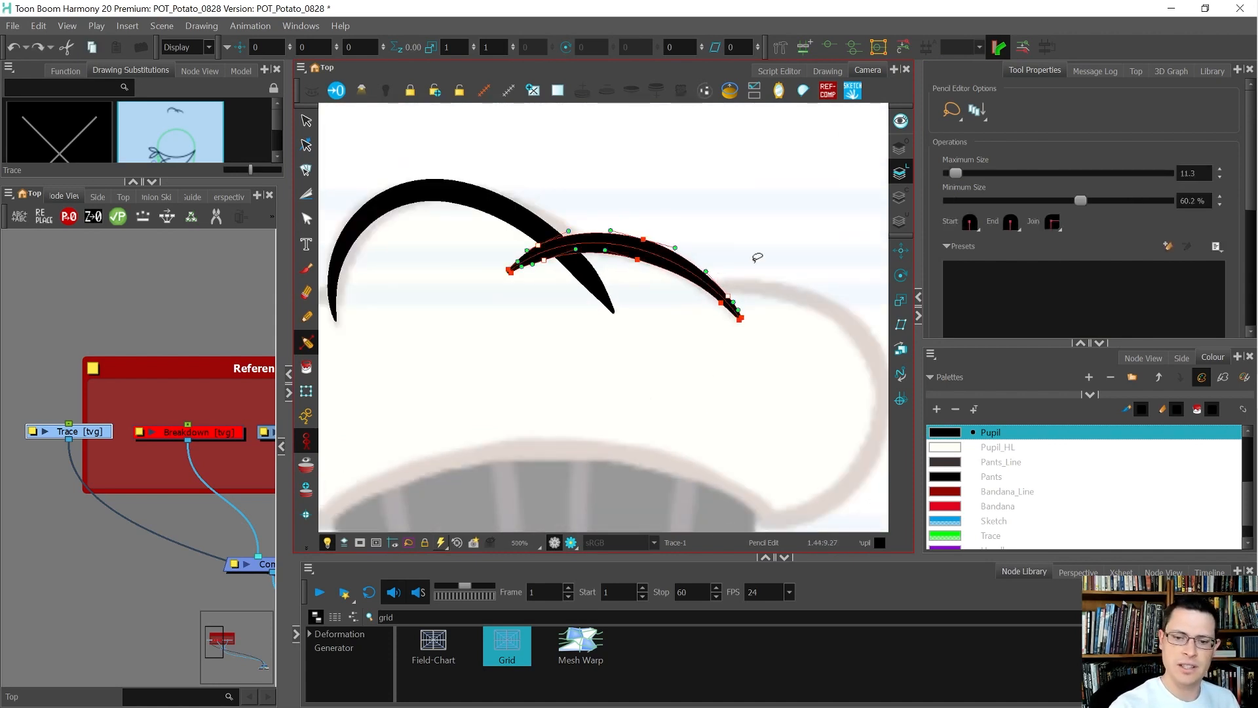
Adjust the outline at the left tip of the second puff stroke with the Pencil Editor
left_click(638, 385)
scroll(530, 258, "up", 4)
left_click(524, 262)
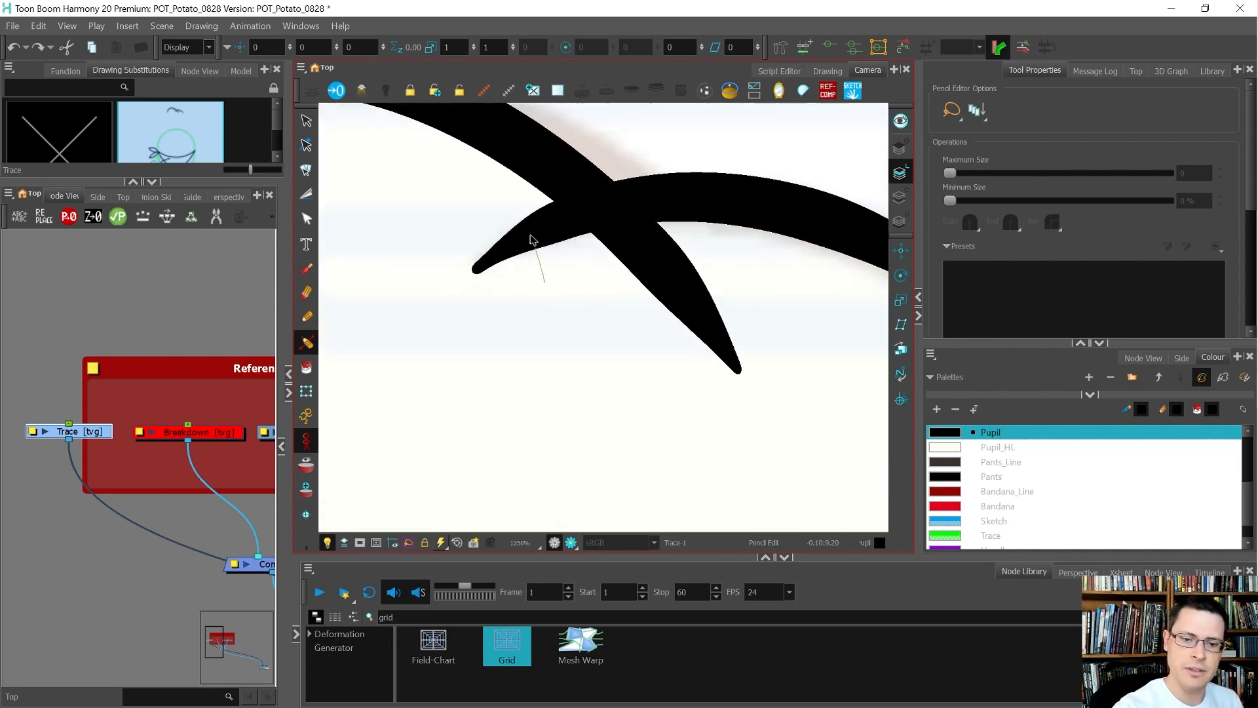
mouse_move(572, 262)
left_mouse_down()
mouse_move(489, 227)
mouse_move(515, 258)
mouse_move(490, 244)
left_mouse_up()
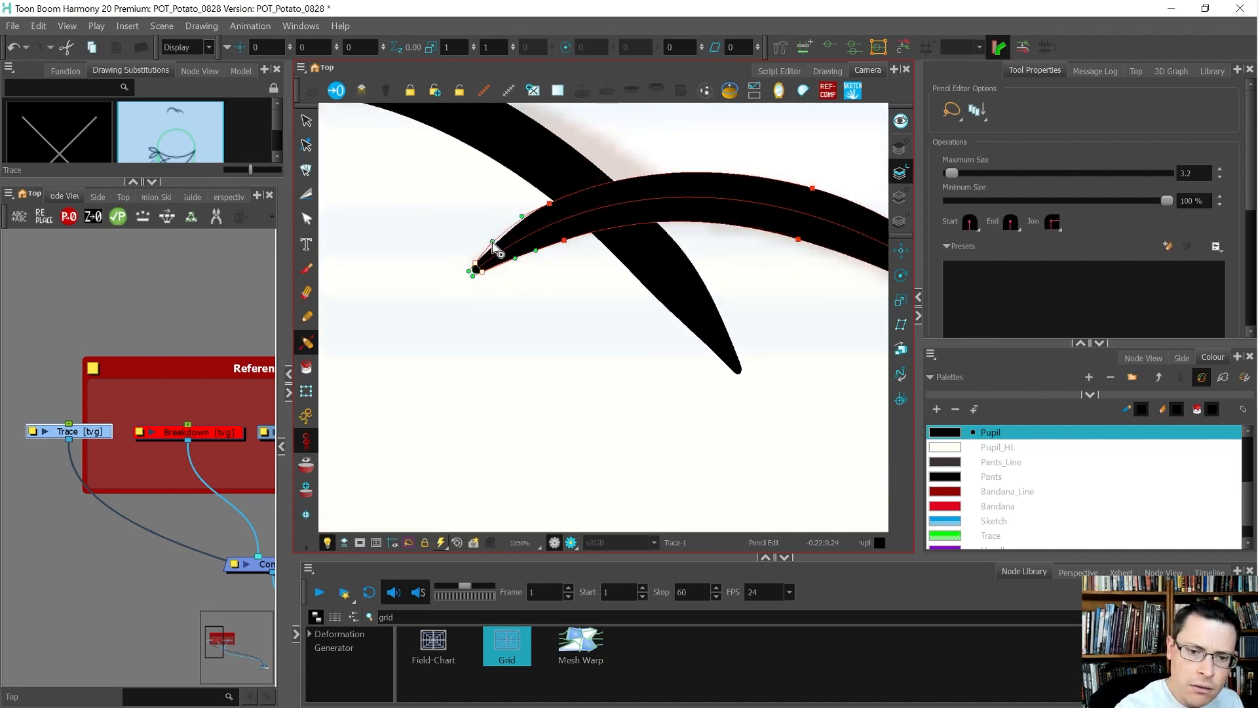
key("Escape")
scroll(458, 306, "down", 6)
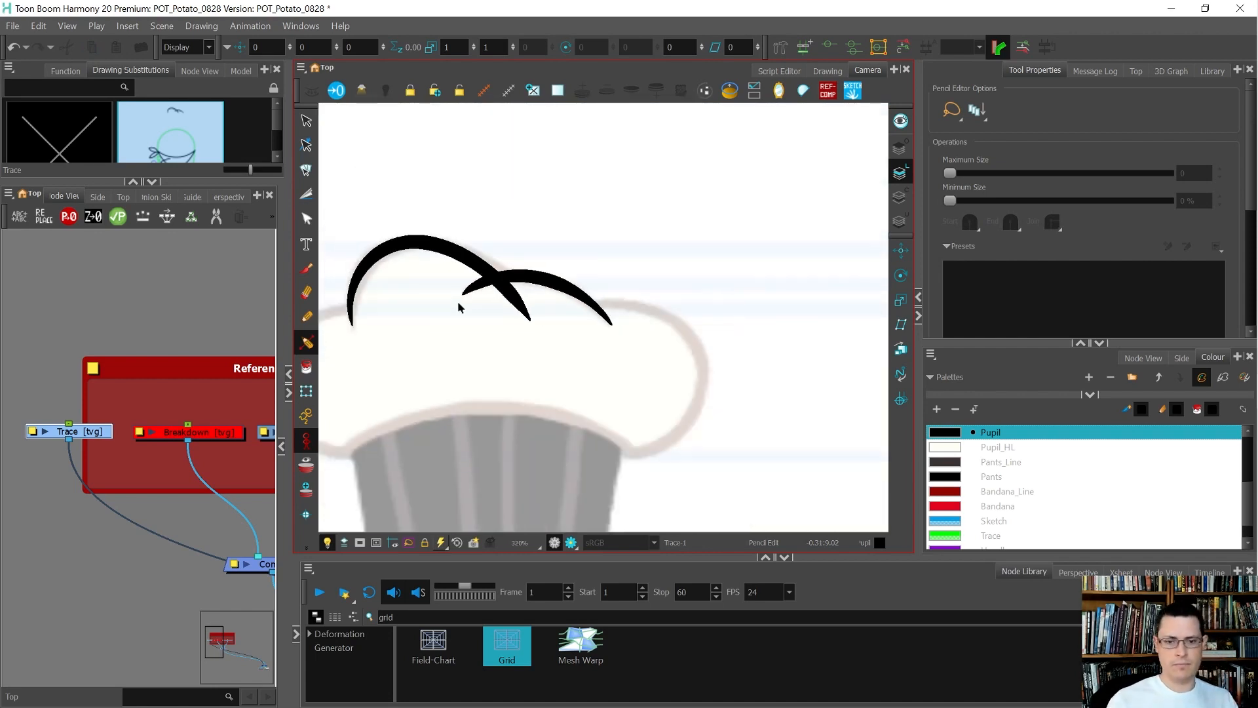
Compare the front hat with the other views and trace the PR view hat's large left puff with one Pencil stroke
scroll(579, 230, "down", 3)
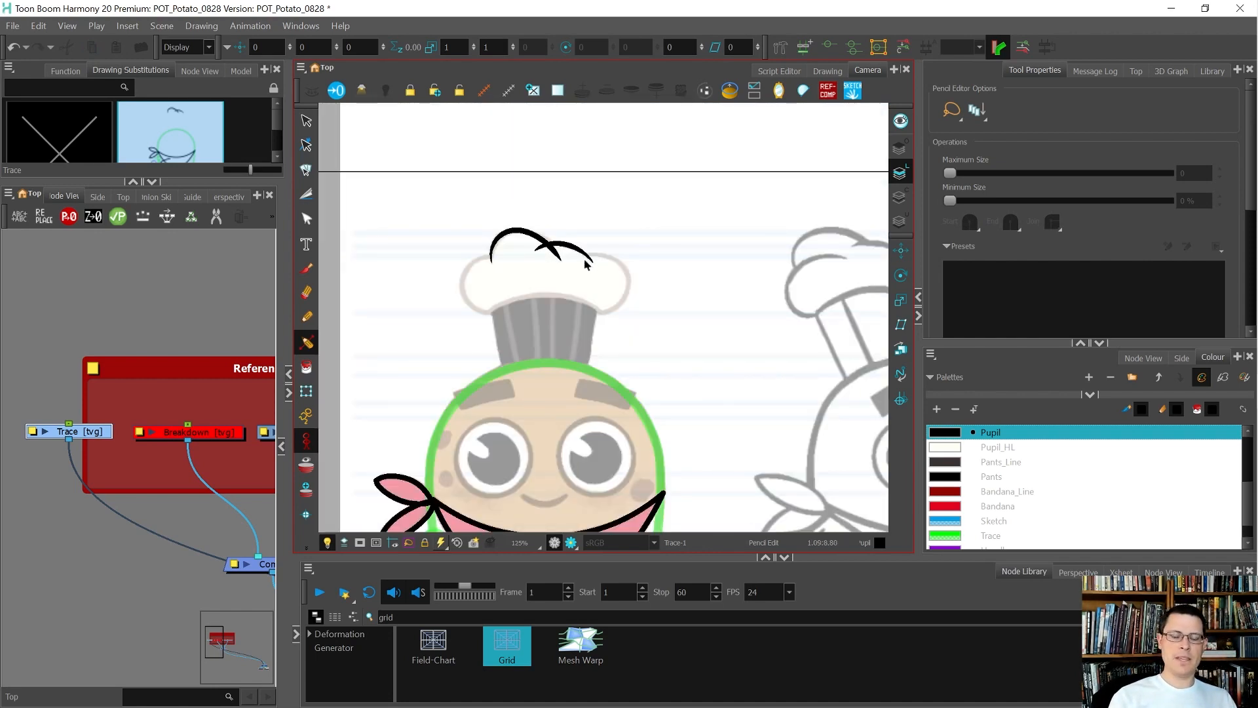
scroll(585, 264, "up", 3)
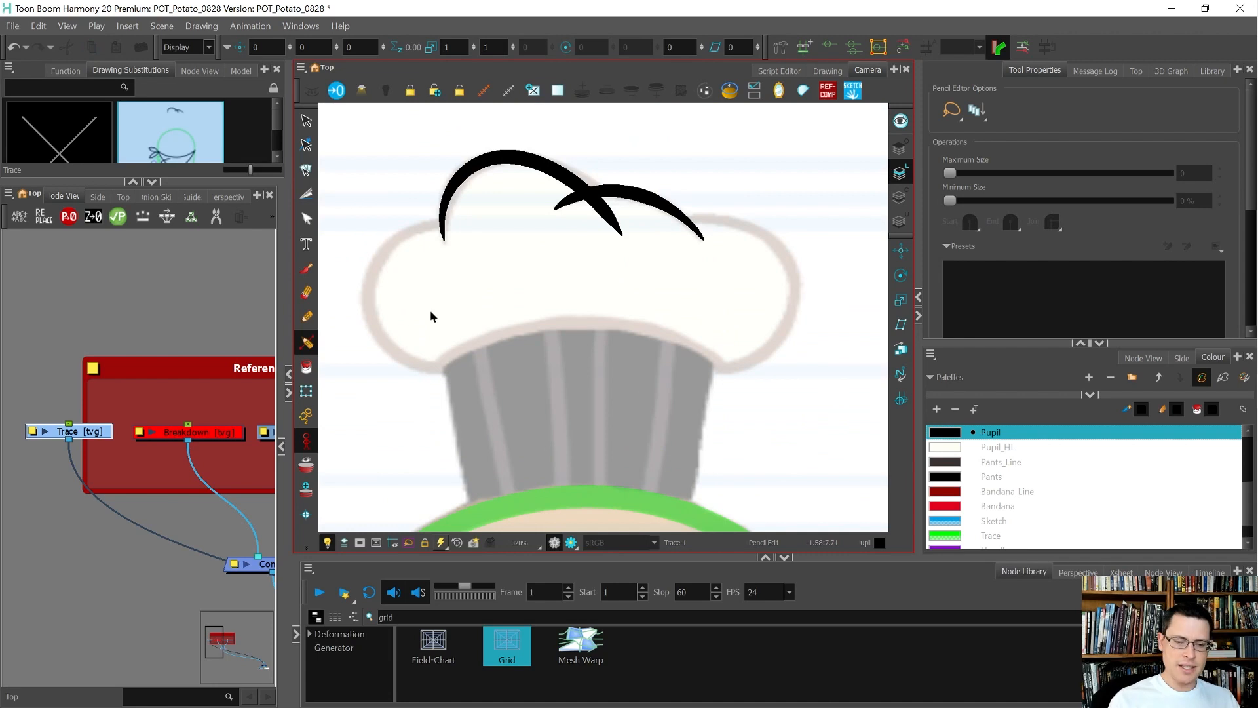
scroll(404, 292, "down", 4)
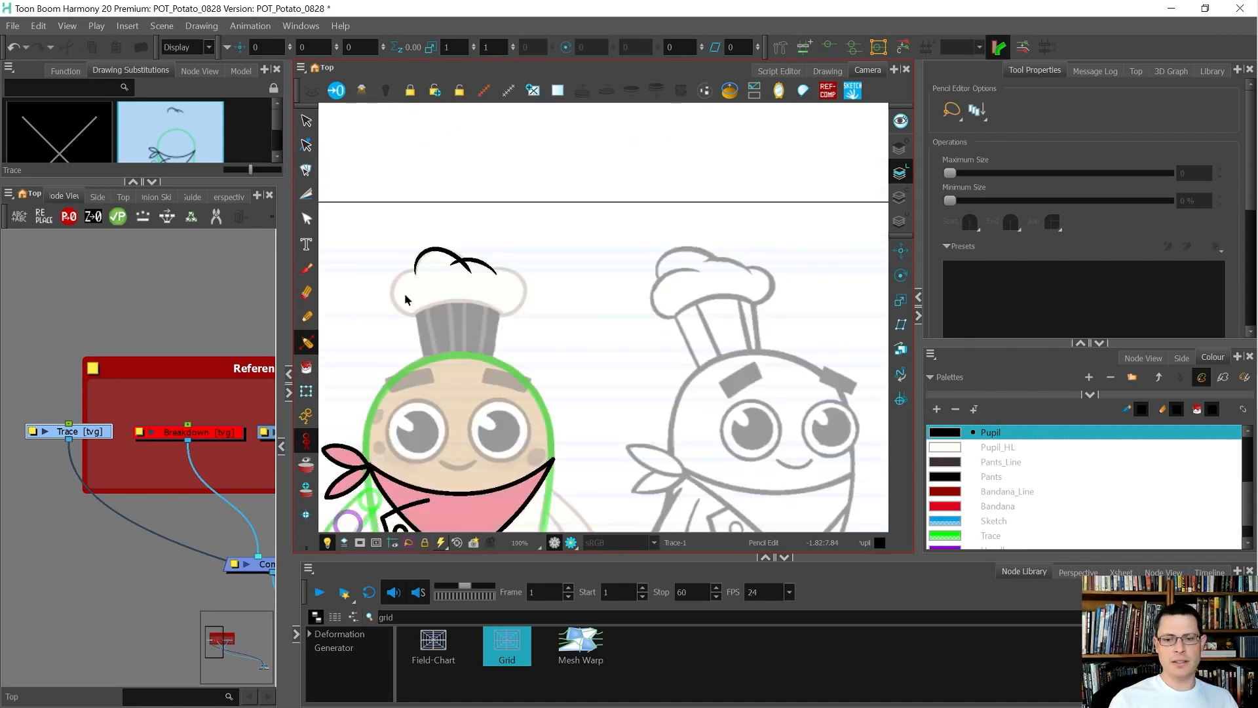
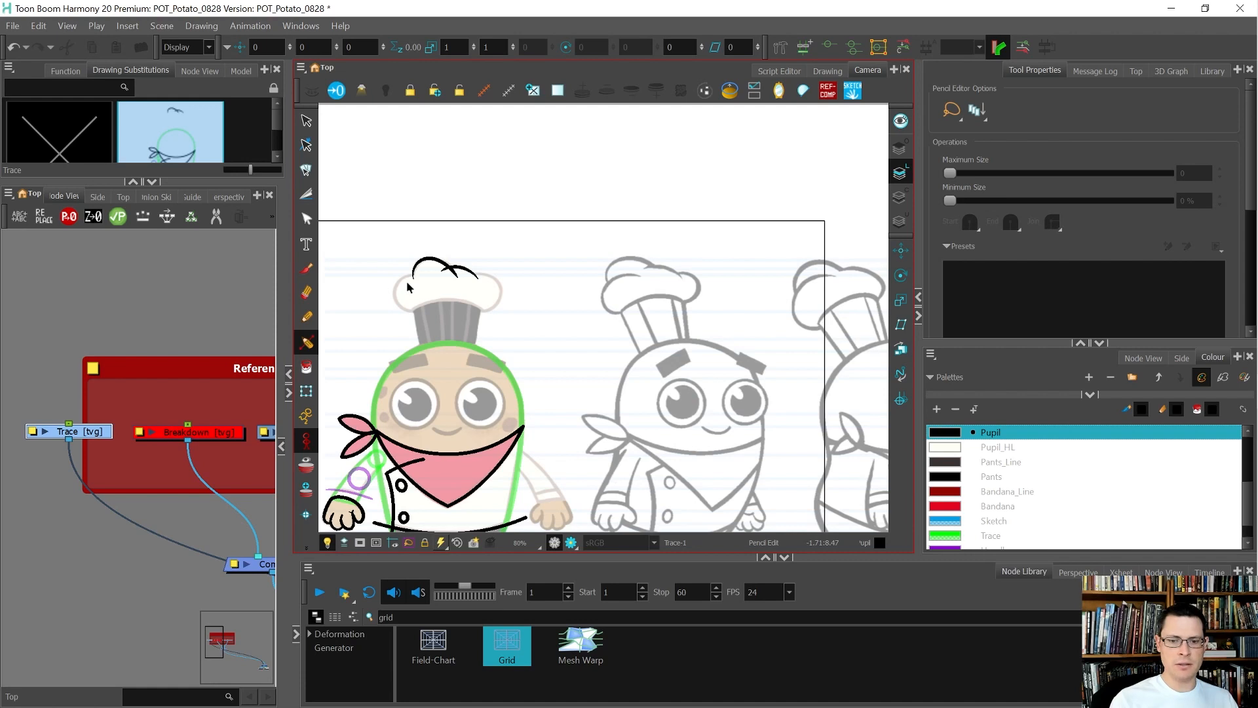
scroll(407, 287, "down", 2)
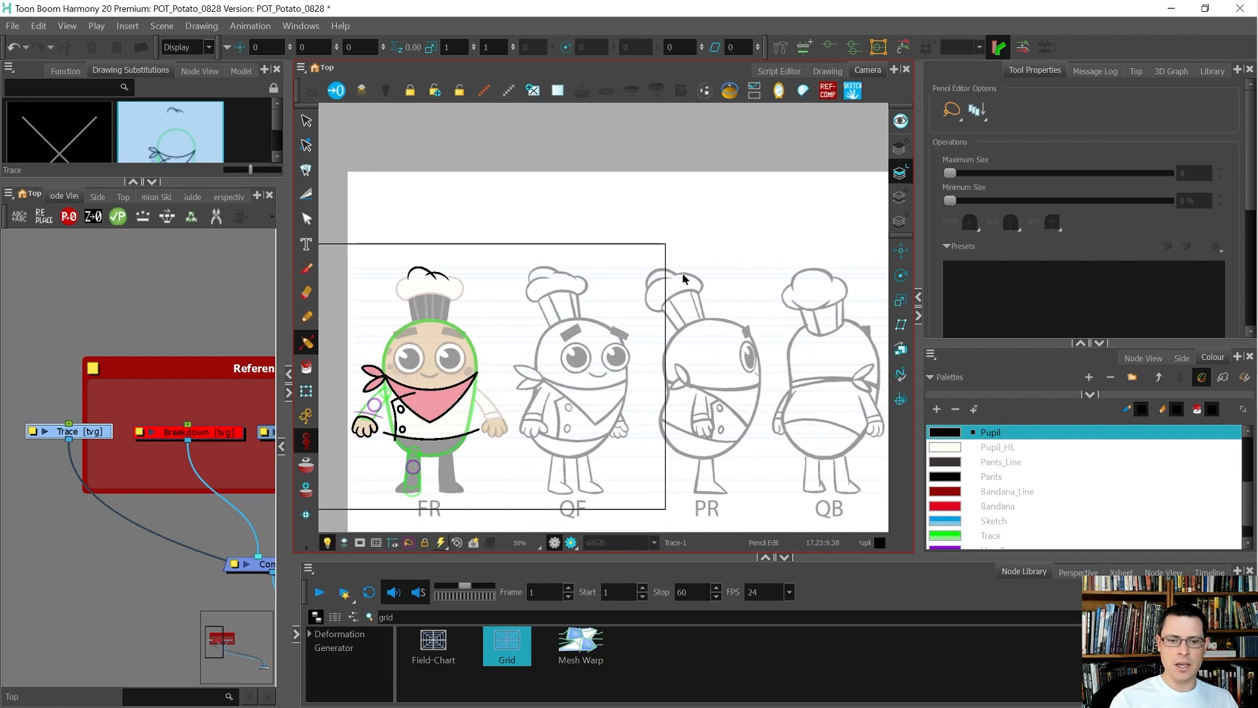
scroll(682, 274, "up", 5)
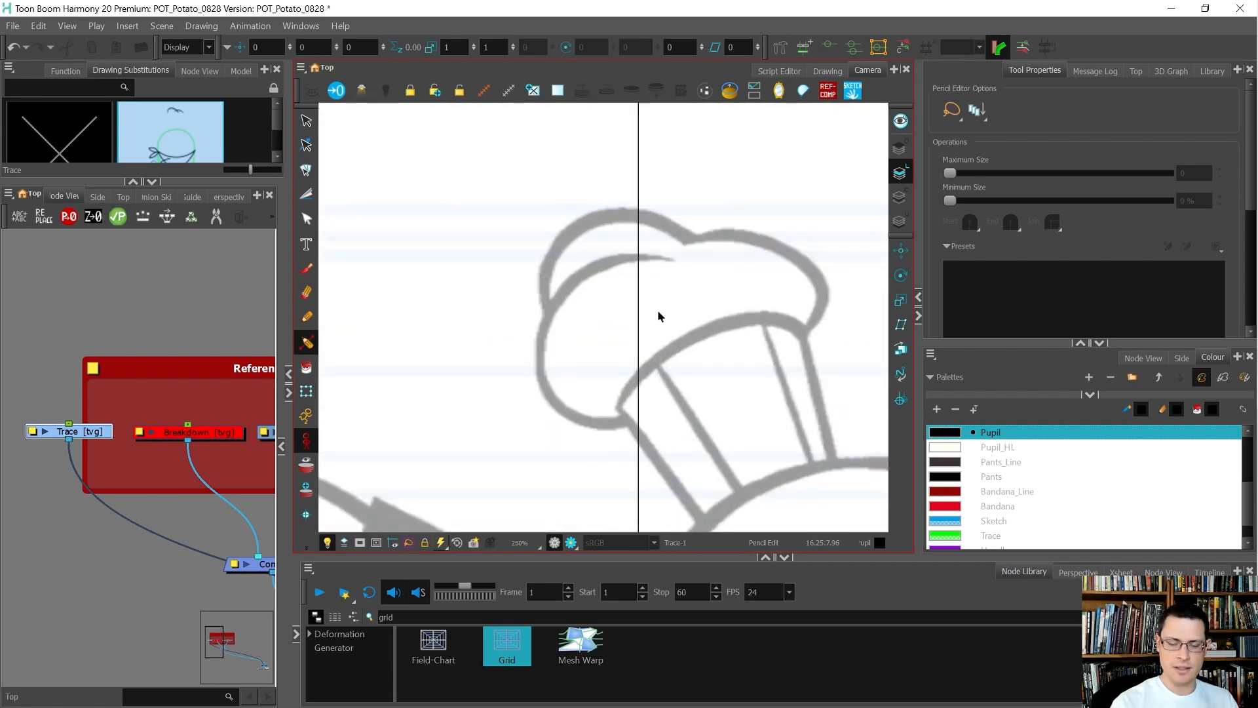
key("alt+/")
mouse_move(666, 259)
left_mouse_down()
mouse_move(593, 275)
mouse_move(554, 409)
mouse_move(692, 400)
left_mouse_up()
Refine the curve and end point of the new left puff stroke with the Contour Editor
key("alt+q")
left_click(662, 266)
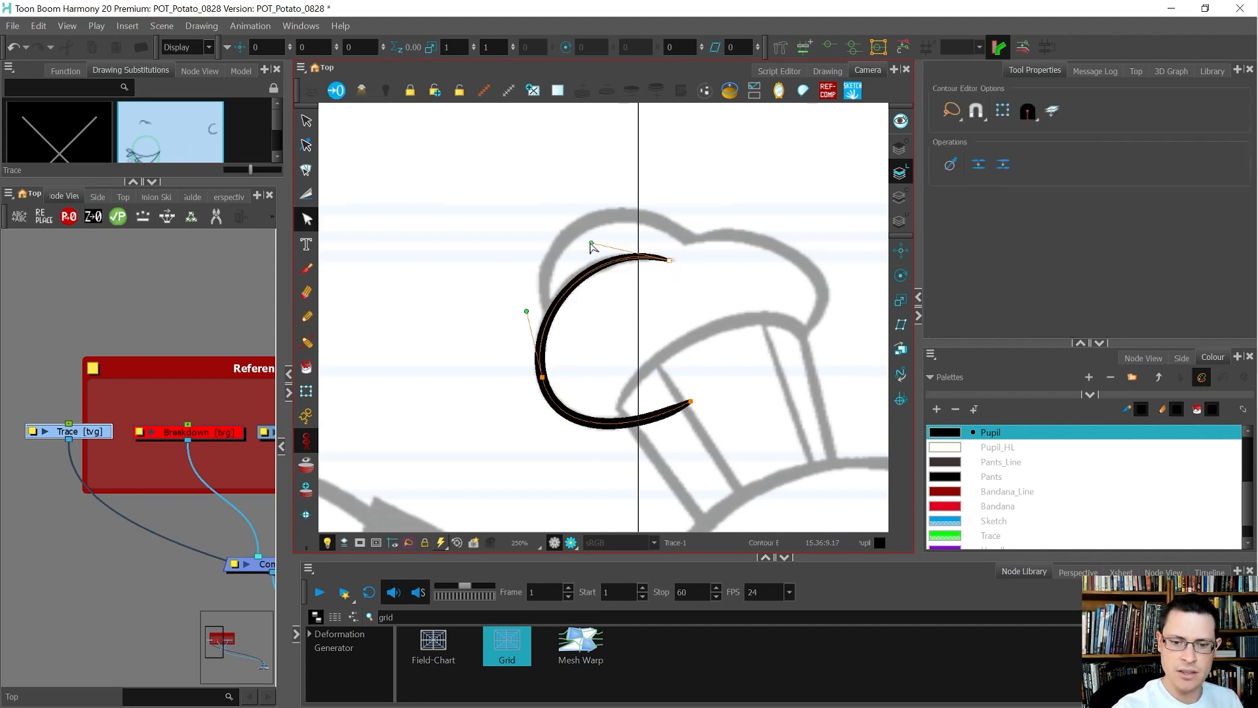
left_click_drag(541, 375, 539, 374)
left_click_drag(691, 401, 686, 402)
Select the left puff stroke and move it from the PR view onto the left side of the front-view hat
key("alt+s")
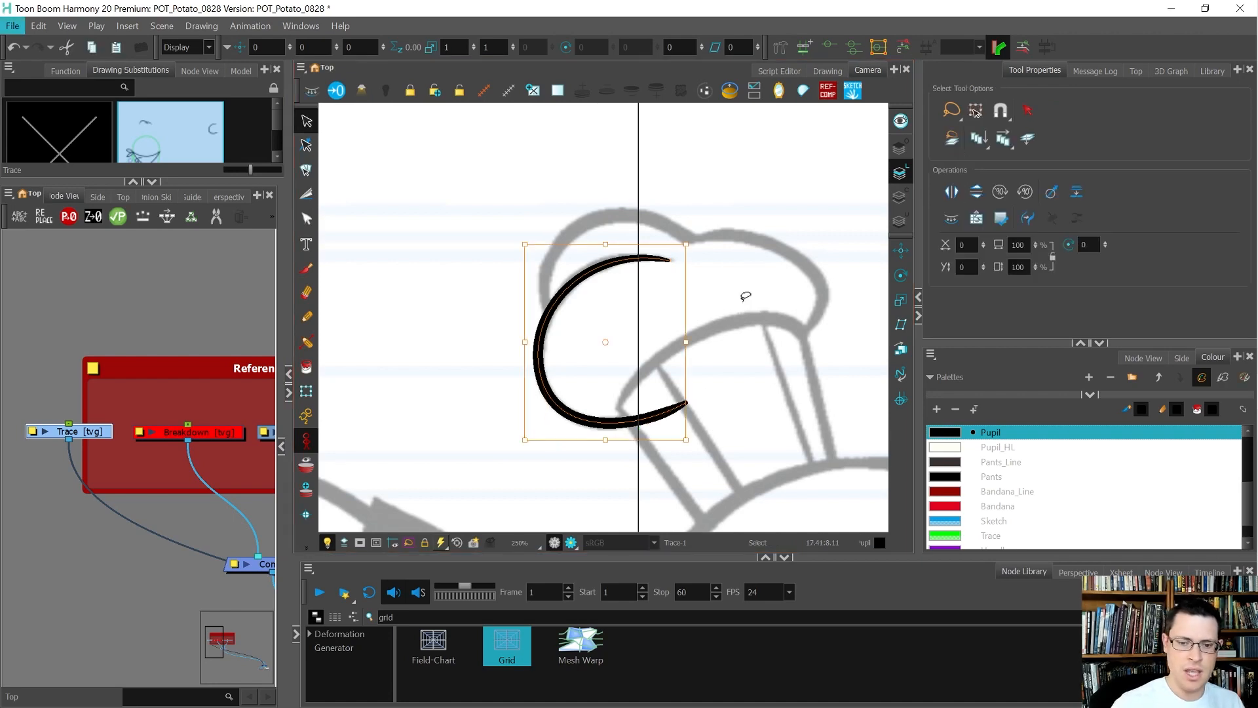
scroll(738, 311, "down", 8)
scroll(692, 310, "up", 3)
mouse_move(741, 296)
left_mouse_down()
mouse_move(337, 288)
mouse_move(351, 308)
left_mouse_up()
scroll(353, 308, "down", 3)
scroll(419, 321, "up", 3)
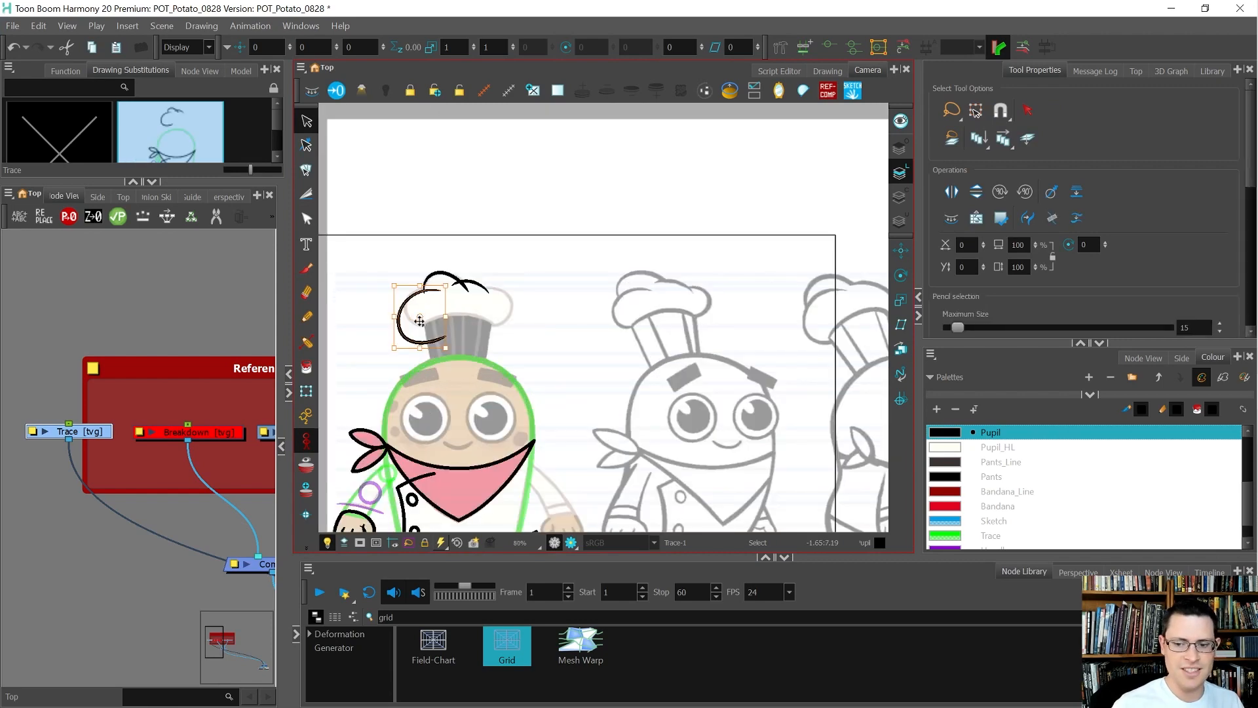
Scale the left puff stroke down proportionally and shift it inward over the front-view hat sketch
scroll(419, 321, "up", 3)
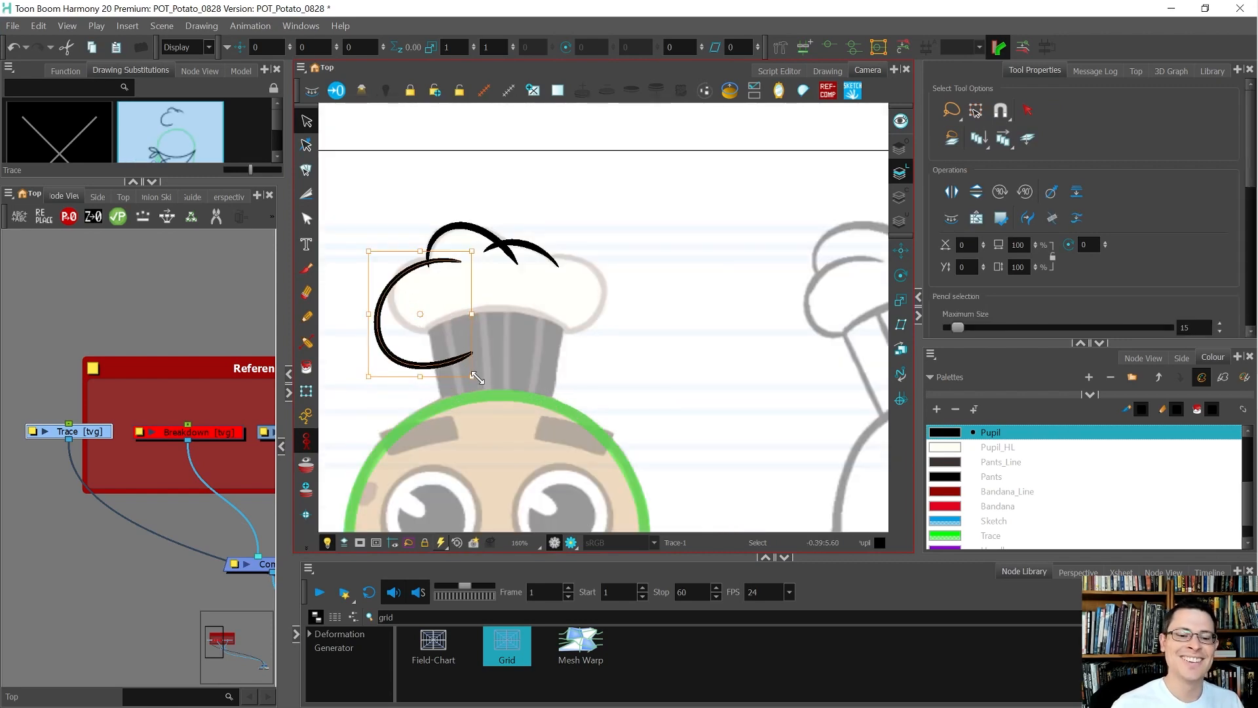
left_click_drag(476, 376, 452, 351)
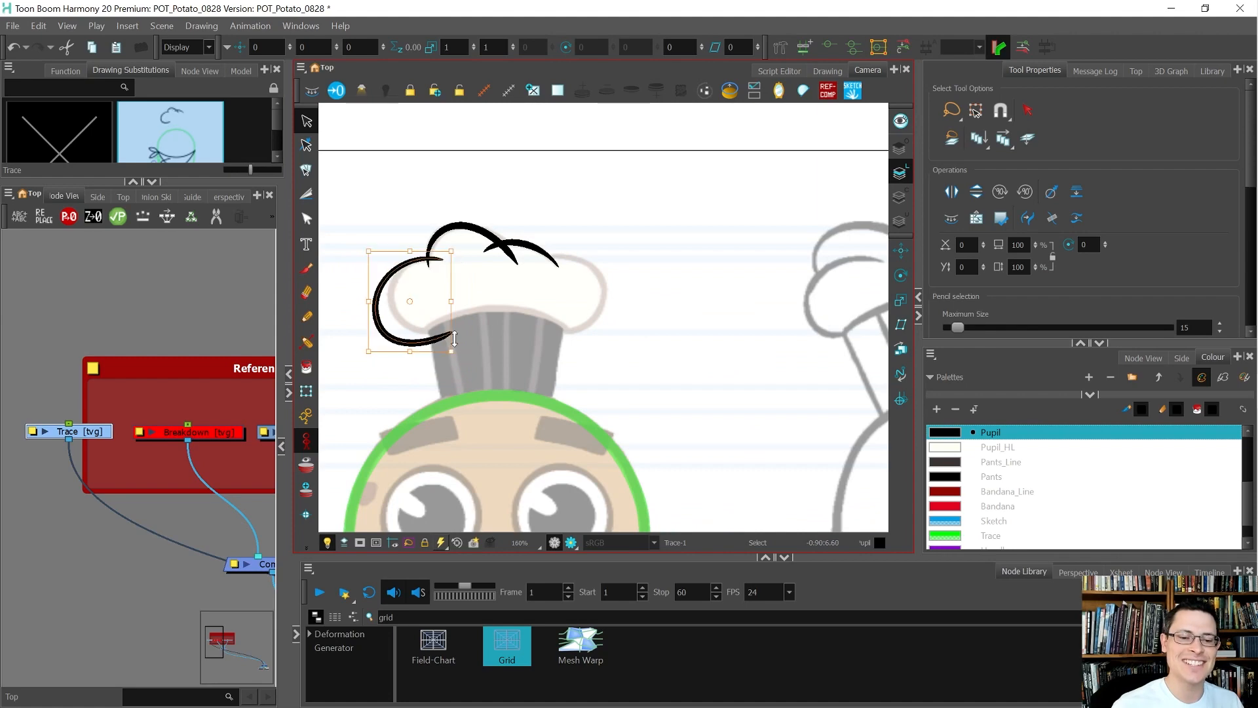
scroll(421, 286, "up", 3)
left_click_drag(336, 297, 375, 290)
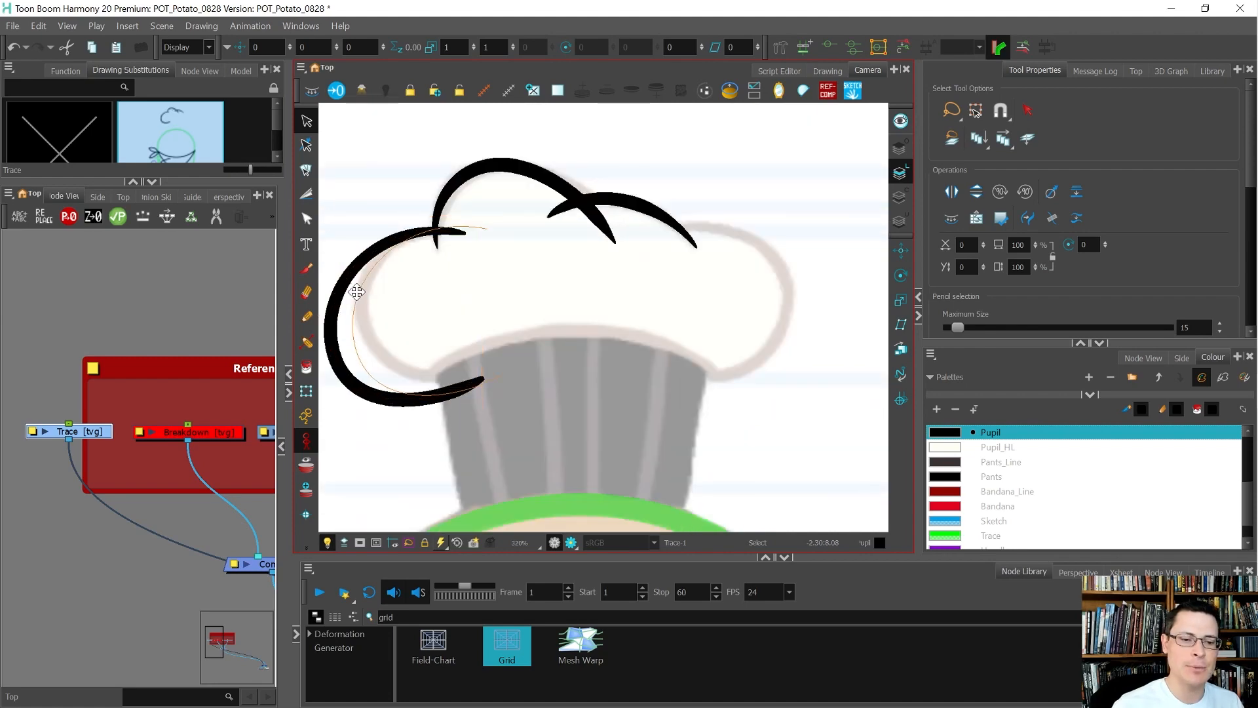
Check the left puff stroke against the whole hat and shrink it slightly more from its lower-right corner
scroll(418, 274, "down", 3)
scroll(393, 293, "down", 3)
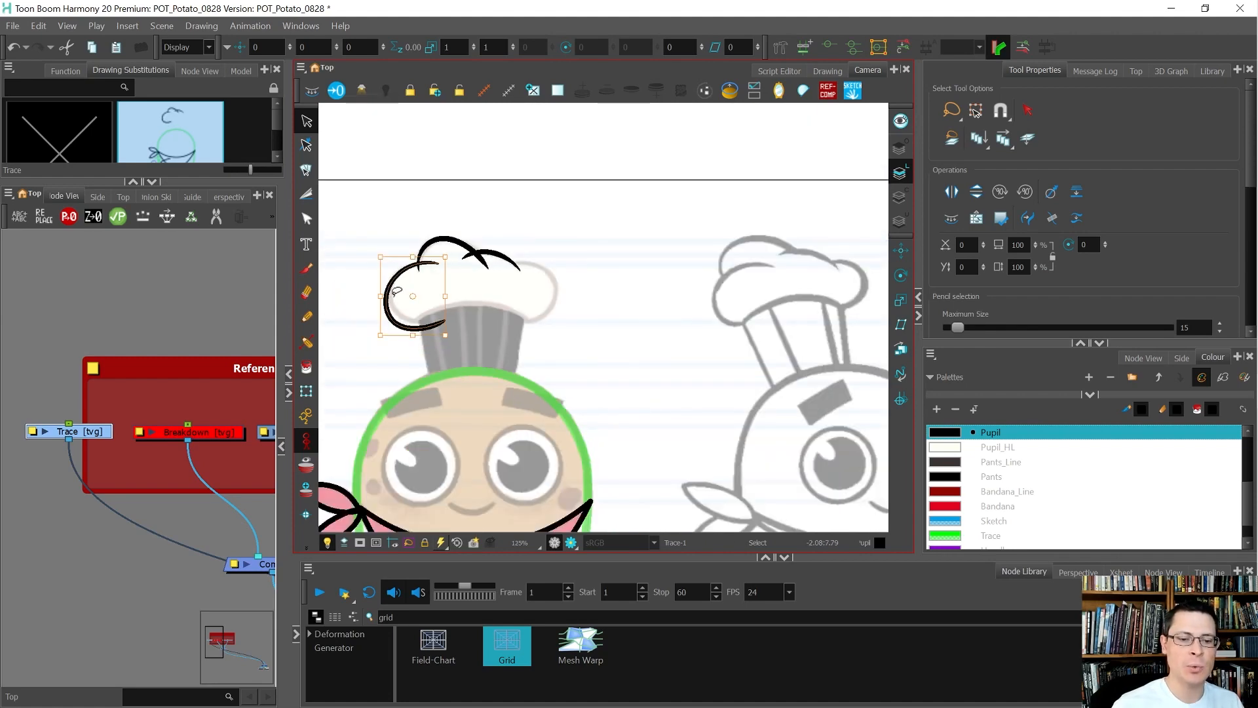
scroll(393, 293, "up", 1)
scroll(395, 298, "up", 3)
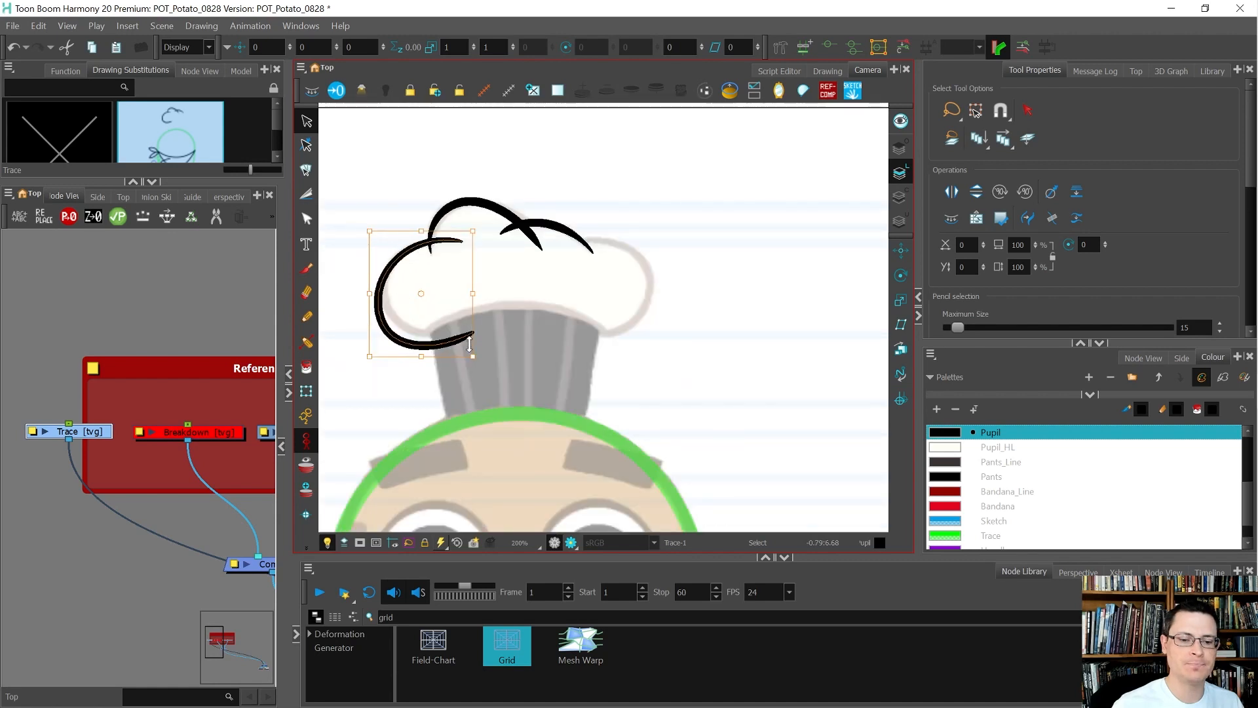
left_click_drag(471, 353, 461, 343)
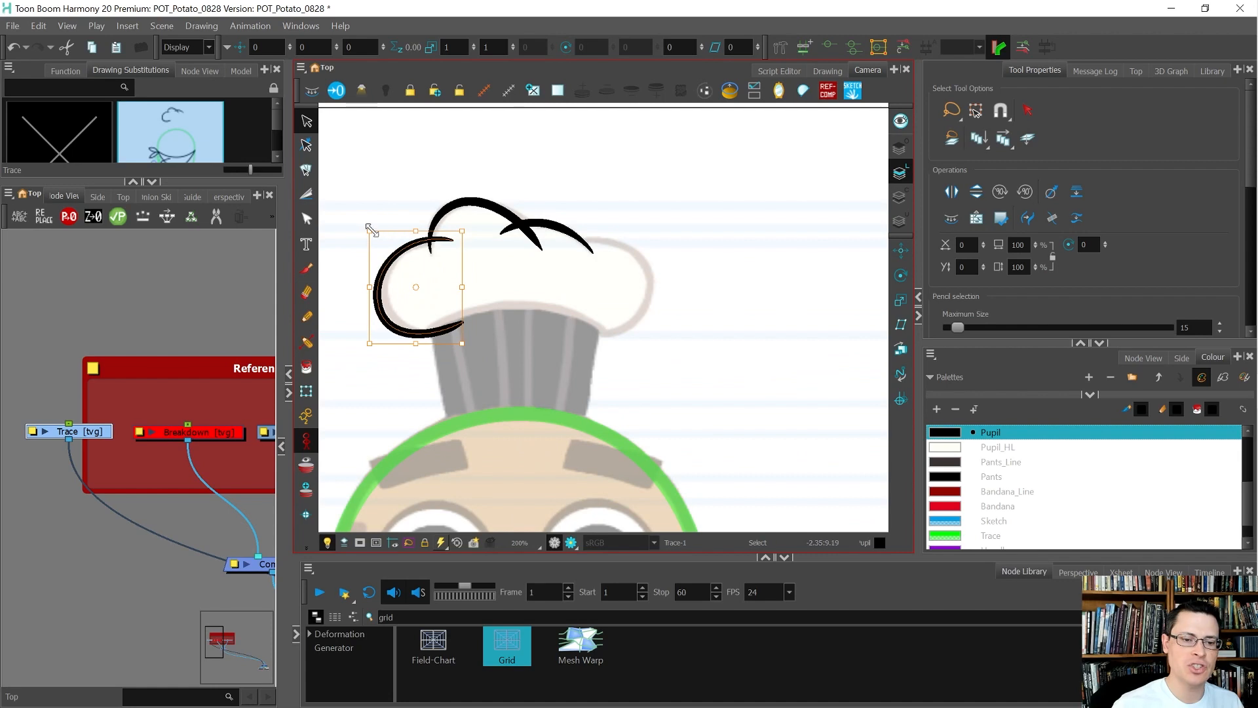
Shrink the left puff stroke slightly more from its upper-left corner and deselect it
left_click_drag(366, 228, 370, 229)
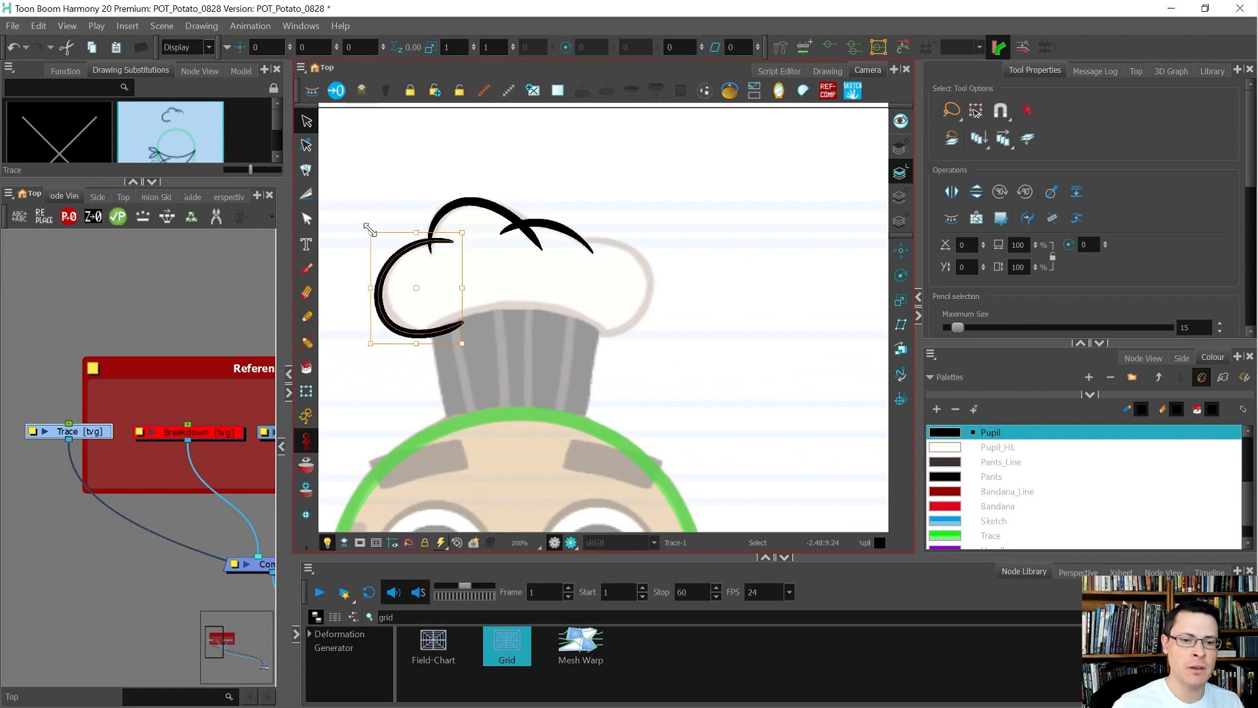
left_click(349, 283)
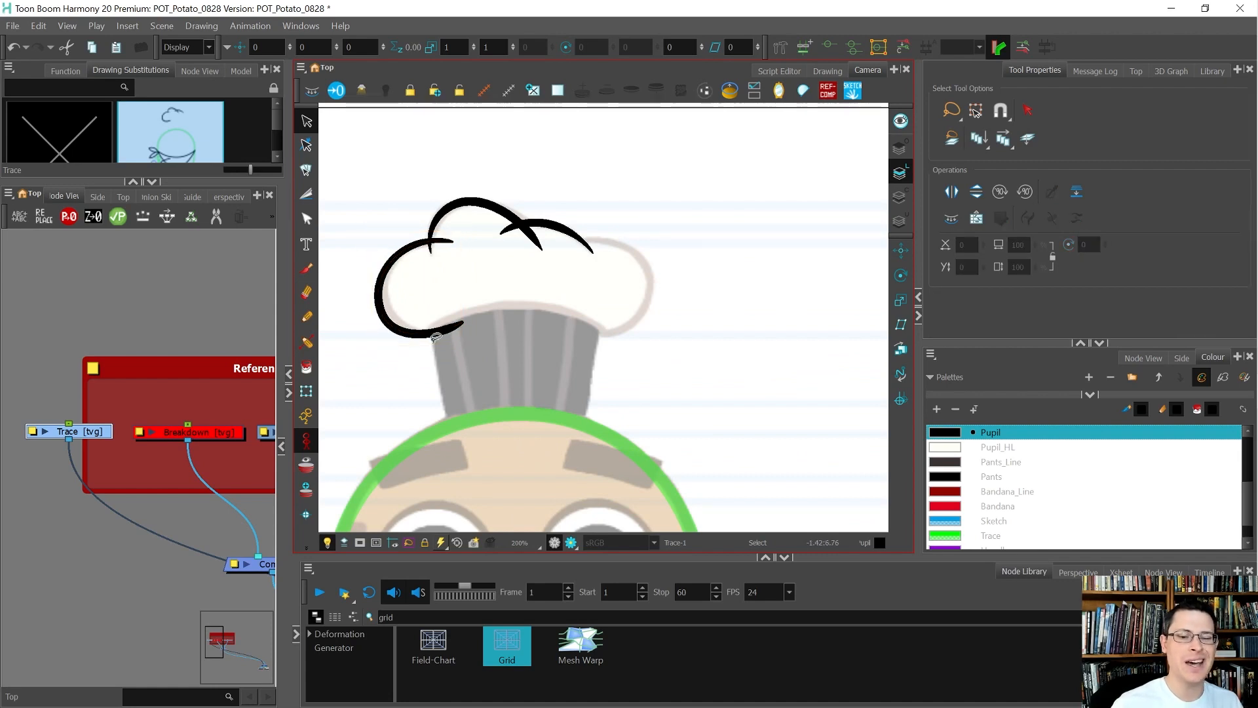
scroll(414, 293, "down", 1)
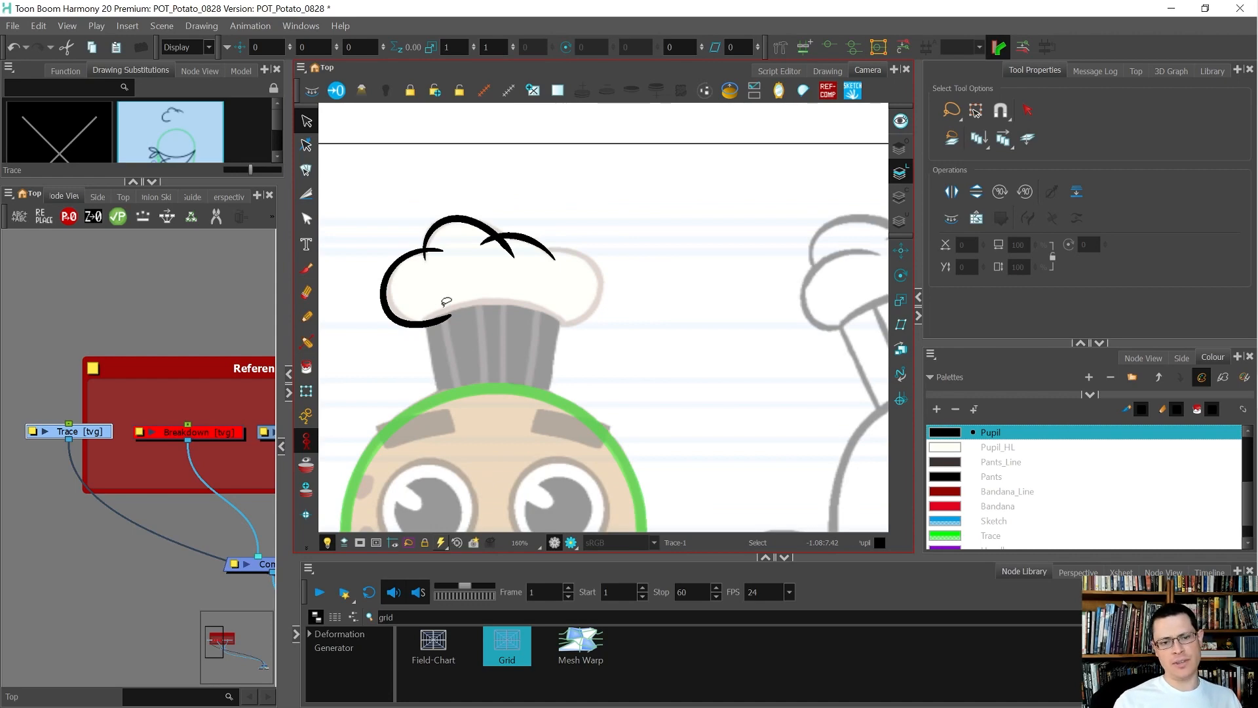
Draw a tapered right puff stroke with the 15p Pencil preset over the back puff of the PR2 view's hat
scroll(449, 283, "down", 6)
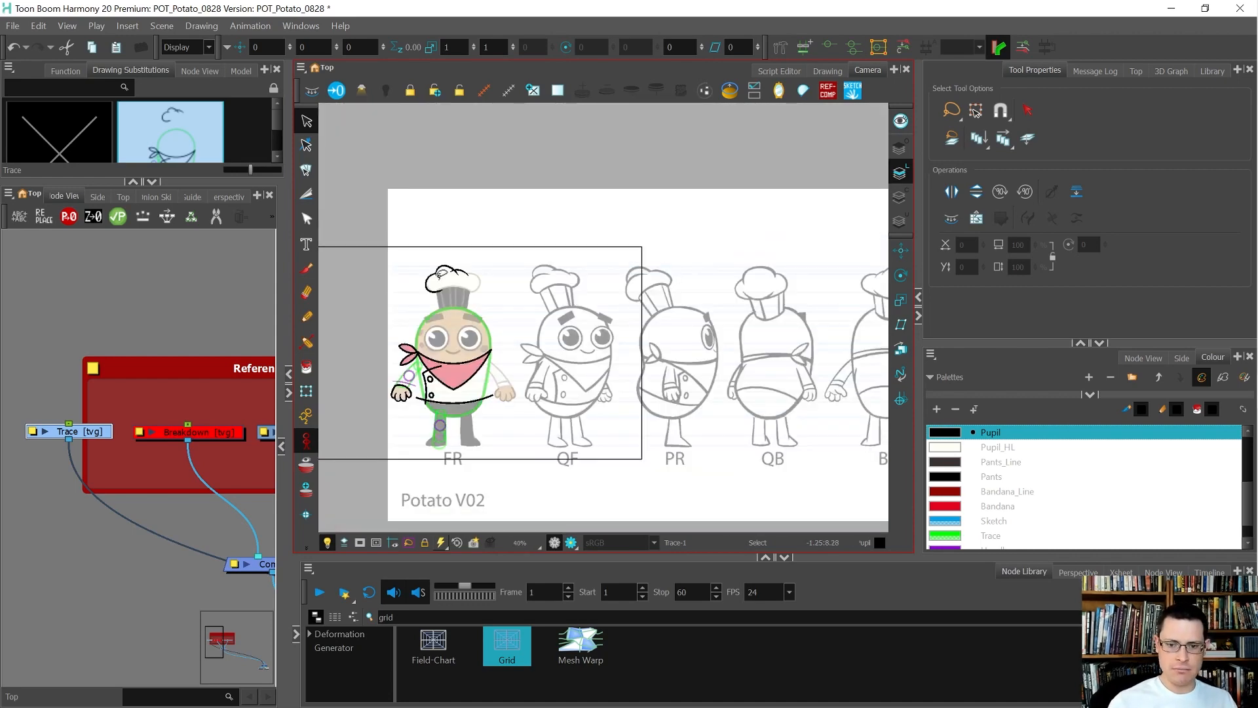
scroll(438, 280, "down", 3)
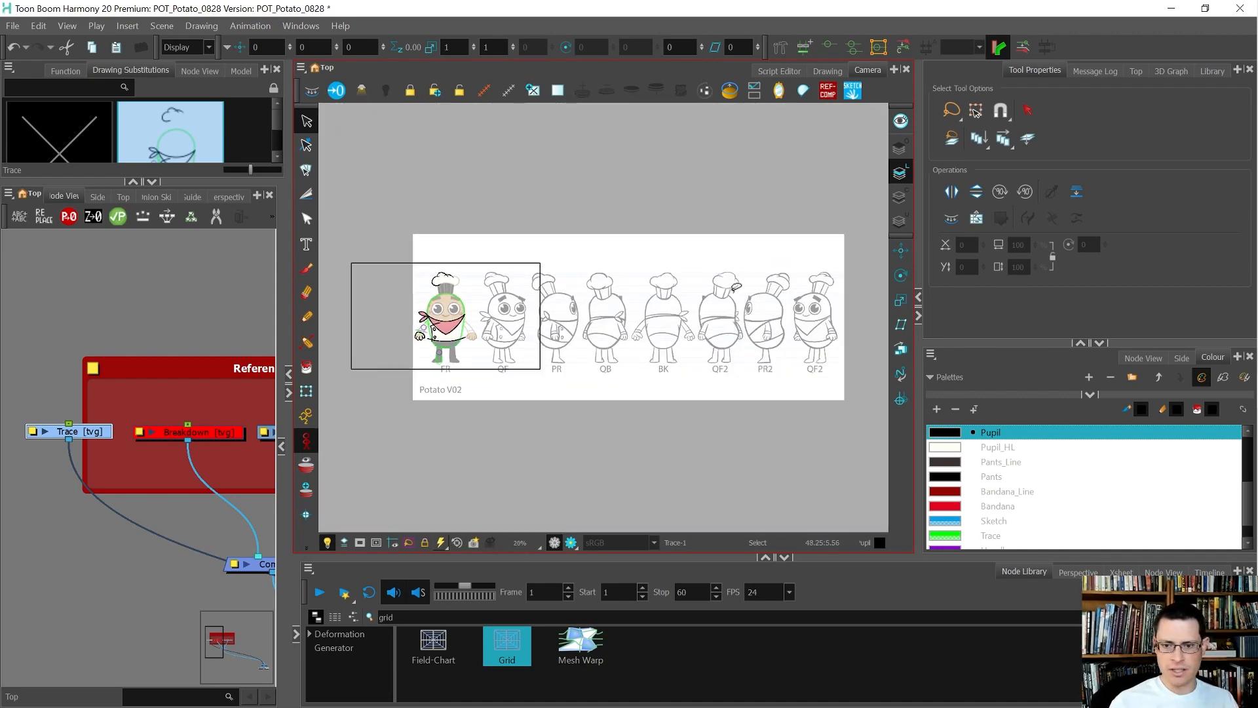
scroll(753, 275, "up", 5)
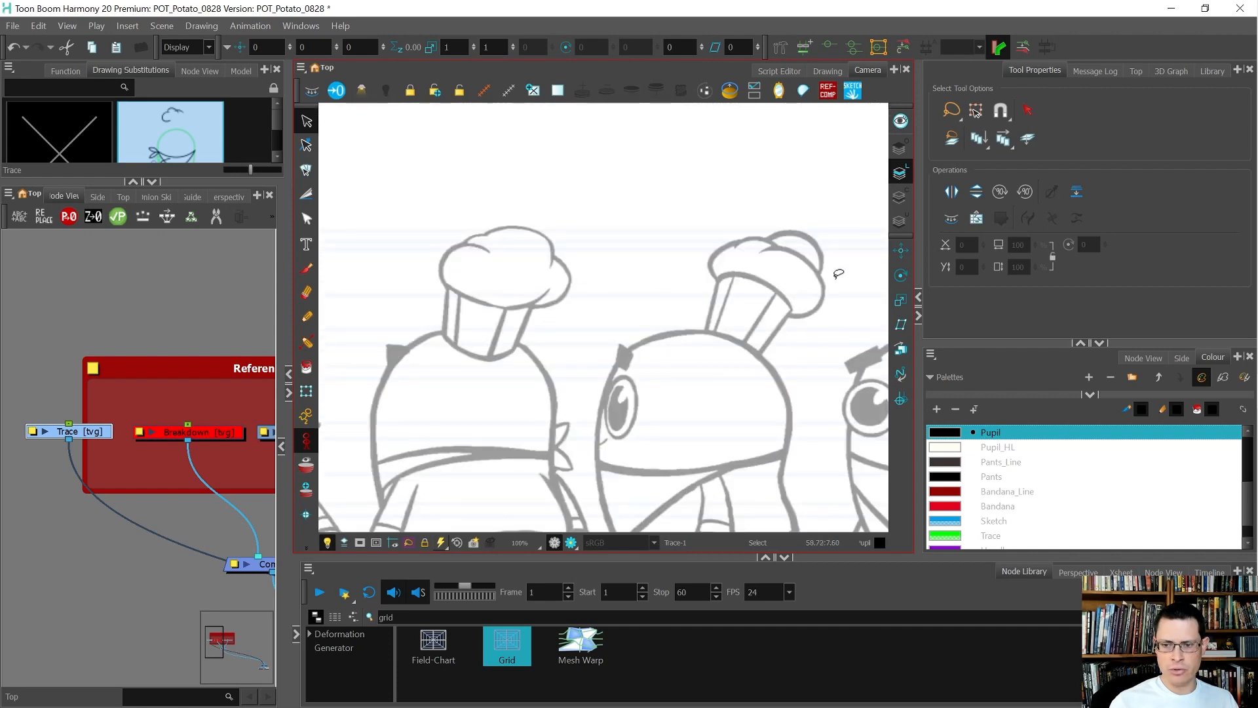
scroll(838, 274, "up", 3)
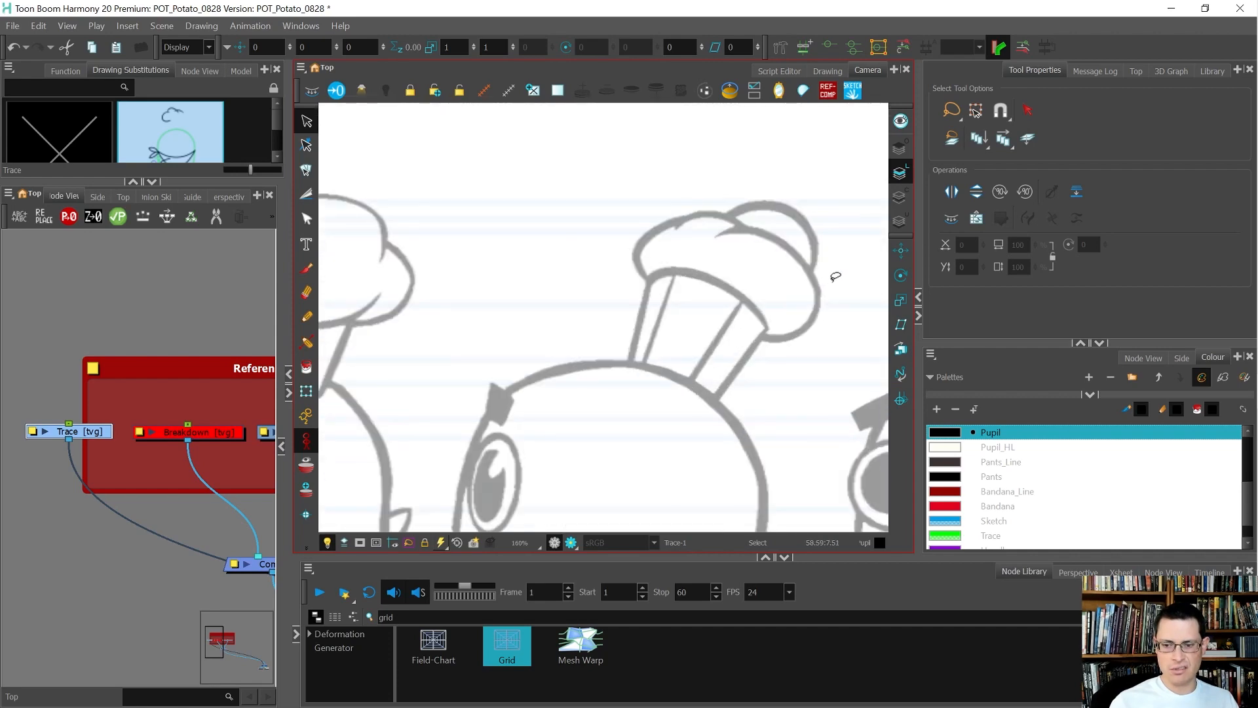
key("alt+/")
left_click_drag(773, 292, 627, 289)
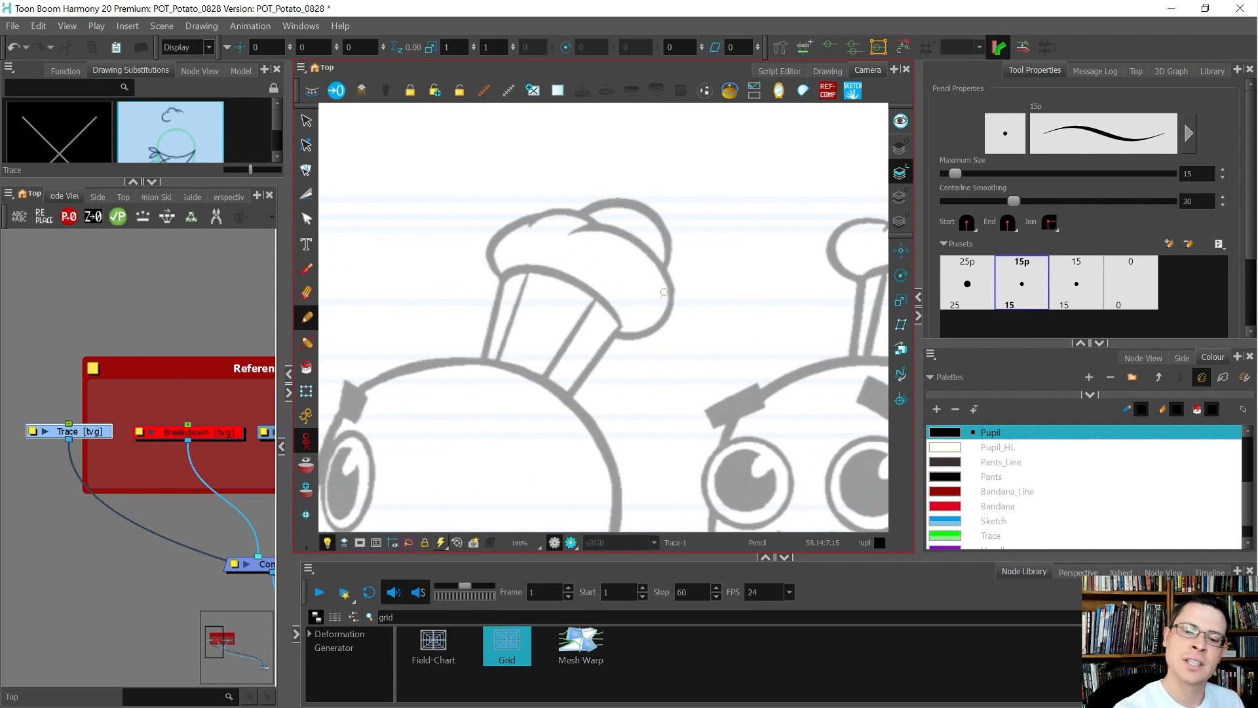
mouse_move(568, 236)
left_mouse_down()
mouse_move(644, 242)
mouse_move(670, 287)
mouse_move(661, 321)
mouse_move(601, 321)
left_mouse_up()
Select the new right puff stroke and move it from the PR2 view onto the right side of the front-view hat
key("alt+s")
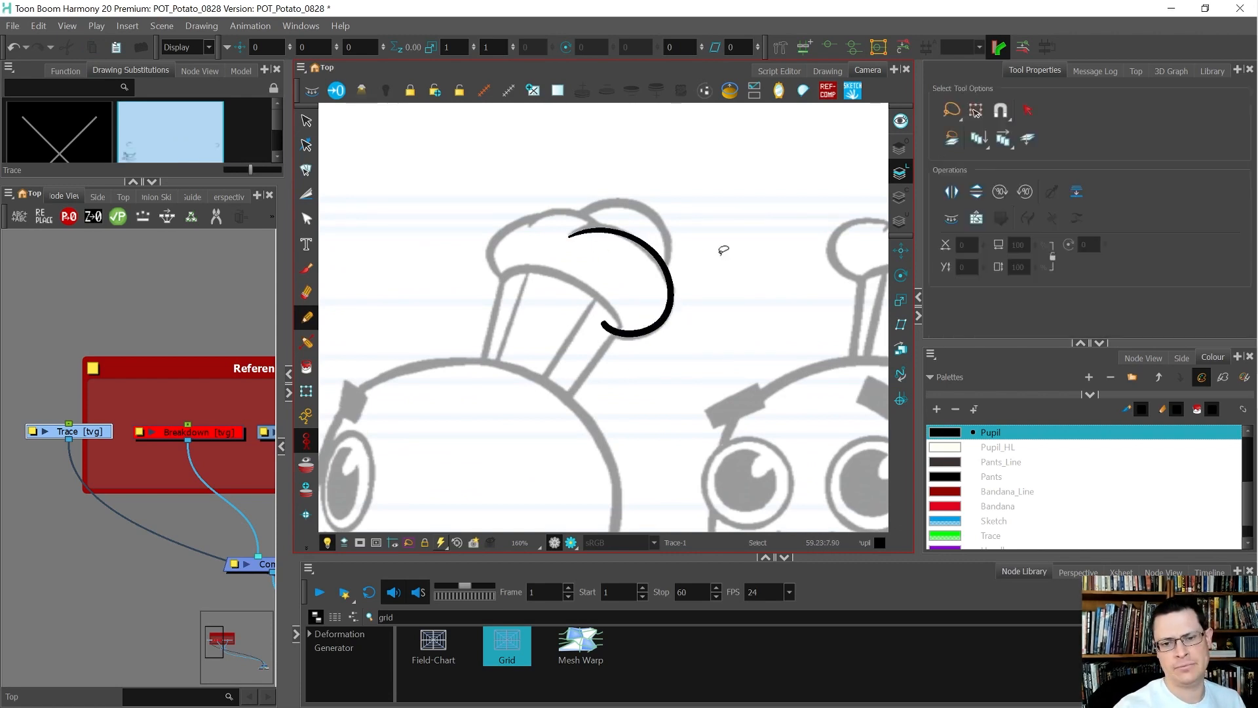
left_click(670, 300)
scroll(658, 348, "down", 10)
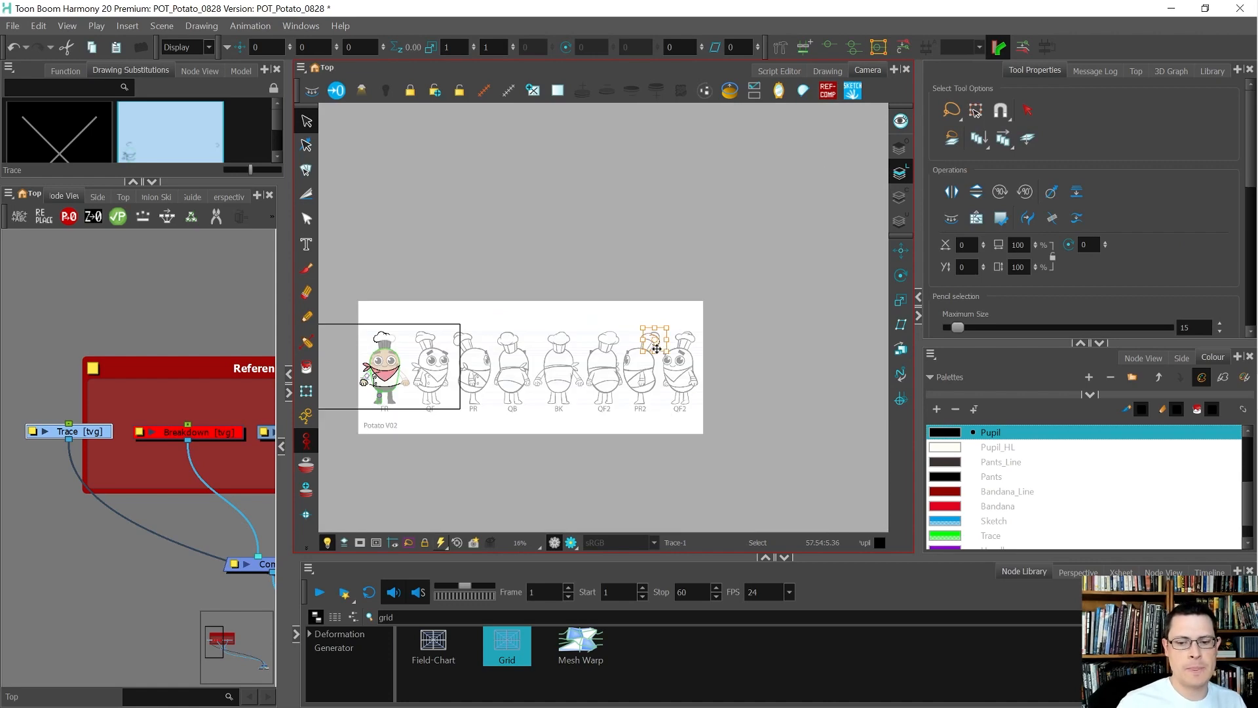
left_click_drag(658, 348, 390, 353)
scroll(389, 354, "up", 10)
mouse_move(451, 315)
left_mouse_down()
mouse_move(483, 294)
mouse_move(510, 312)
left_mouse_up()
scroll(510, 313, "down", 2)
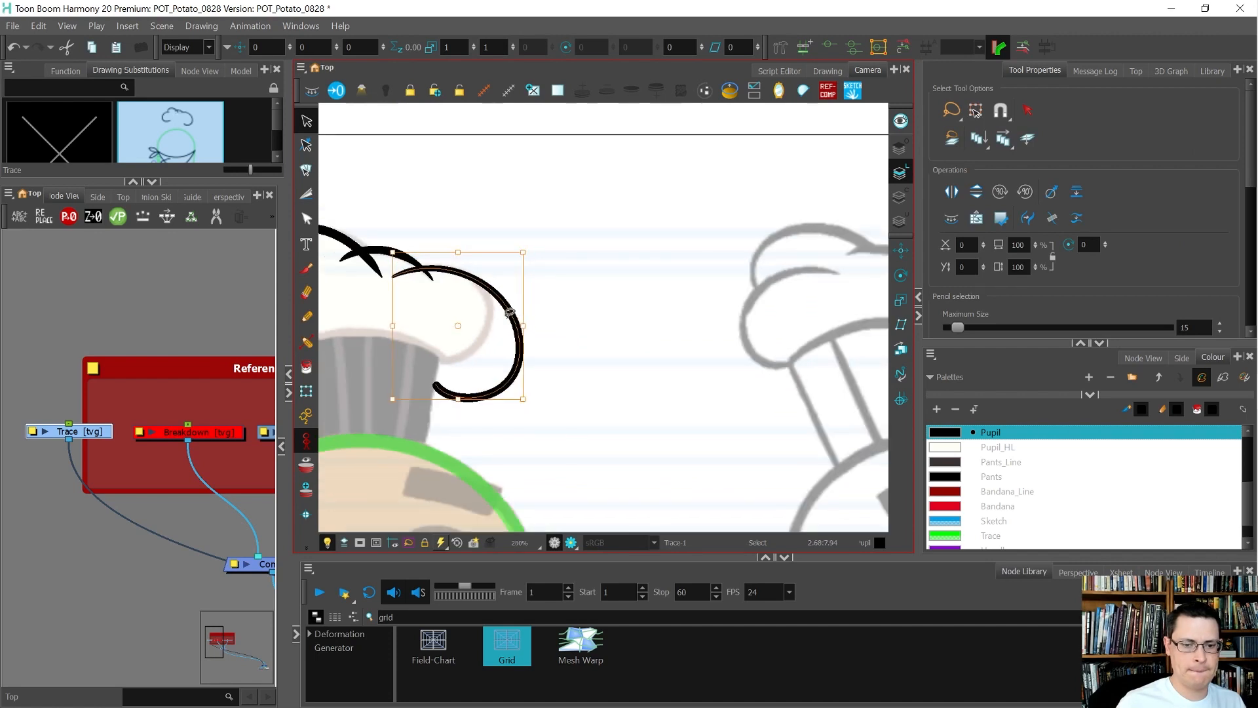
Scale the right puff stroke down to fit the front-view hat sketch and compare it with the left puff stroke
left_click_drag(523, 400, 494, 359)
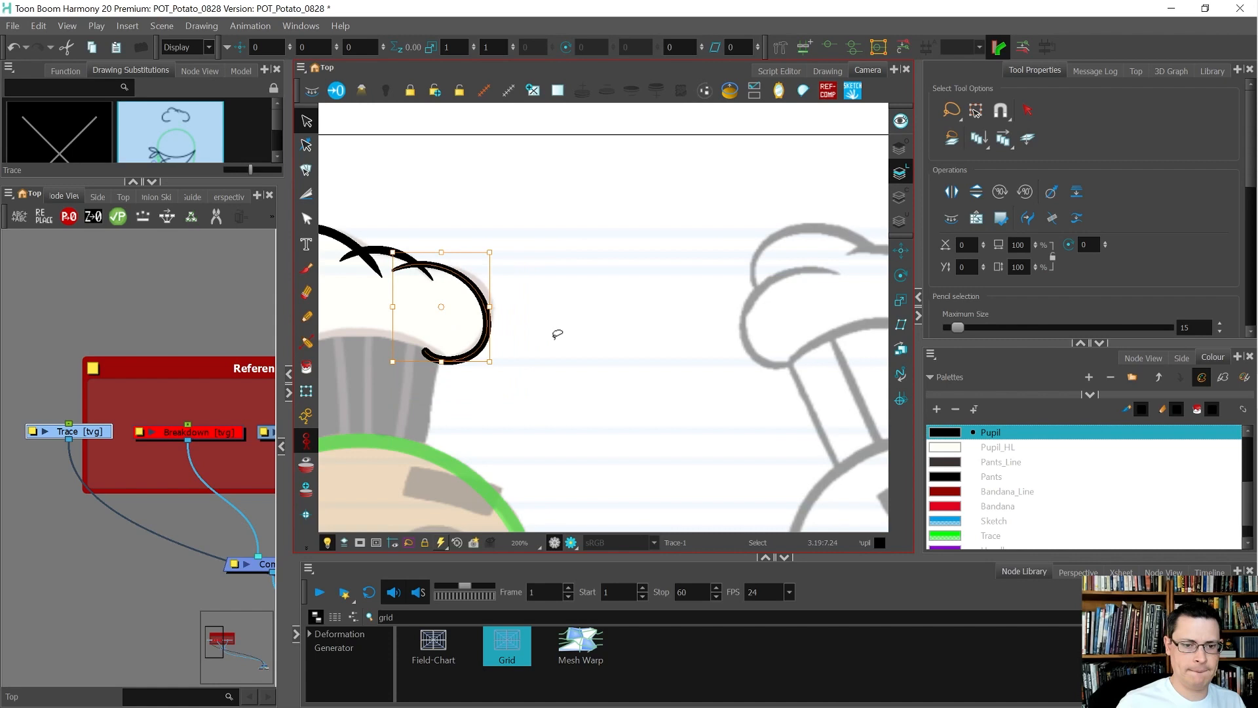
scroll(557, 334, "down", 3)
scroll(519, 324, "up", 3)
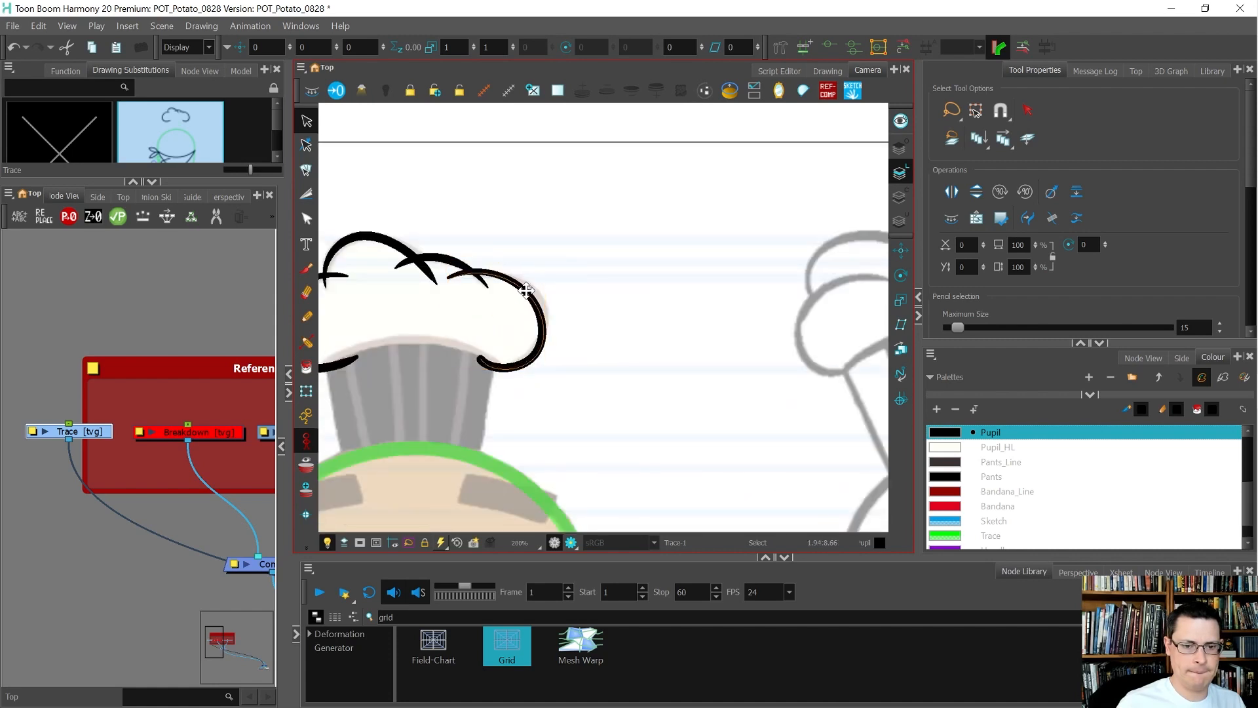
scroll(610, 285, "down", 1)
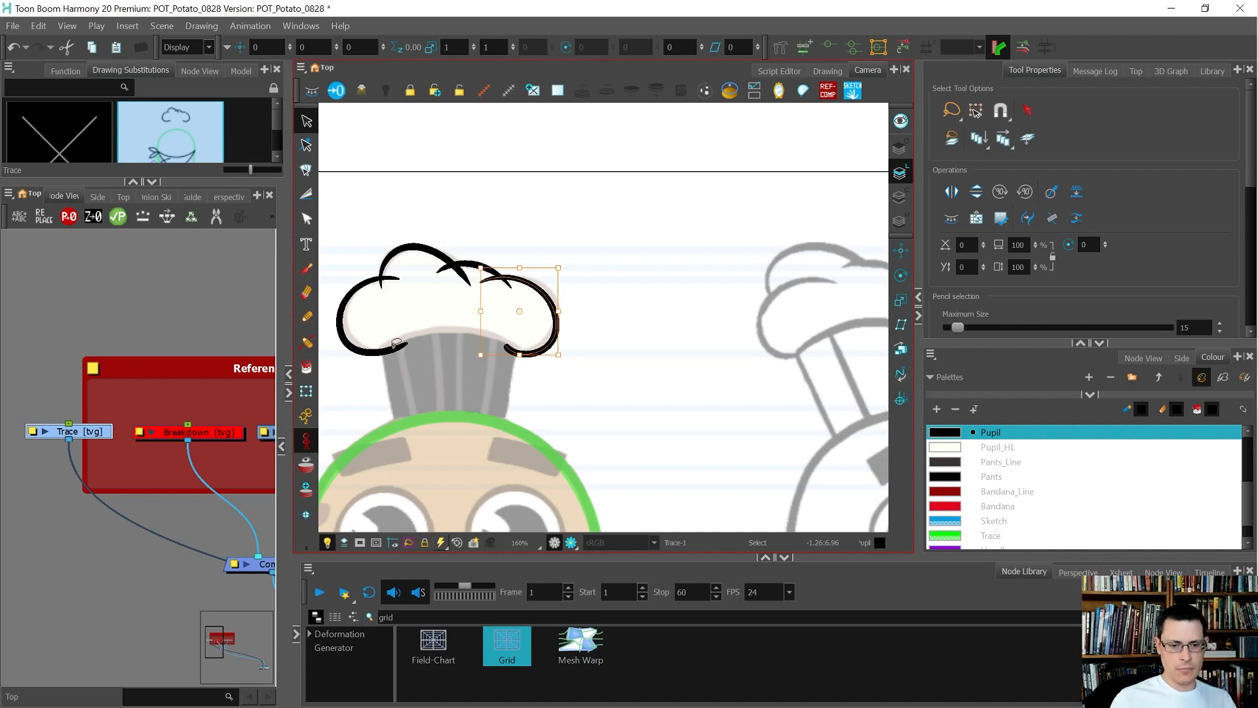
scroll(392, 338, "up", 1)
scroll(362, 273, "up", 1)
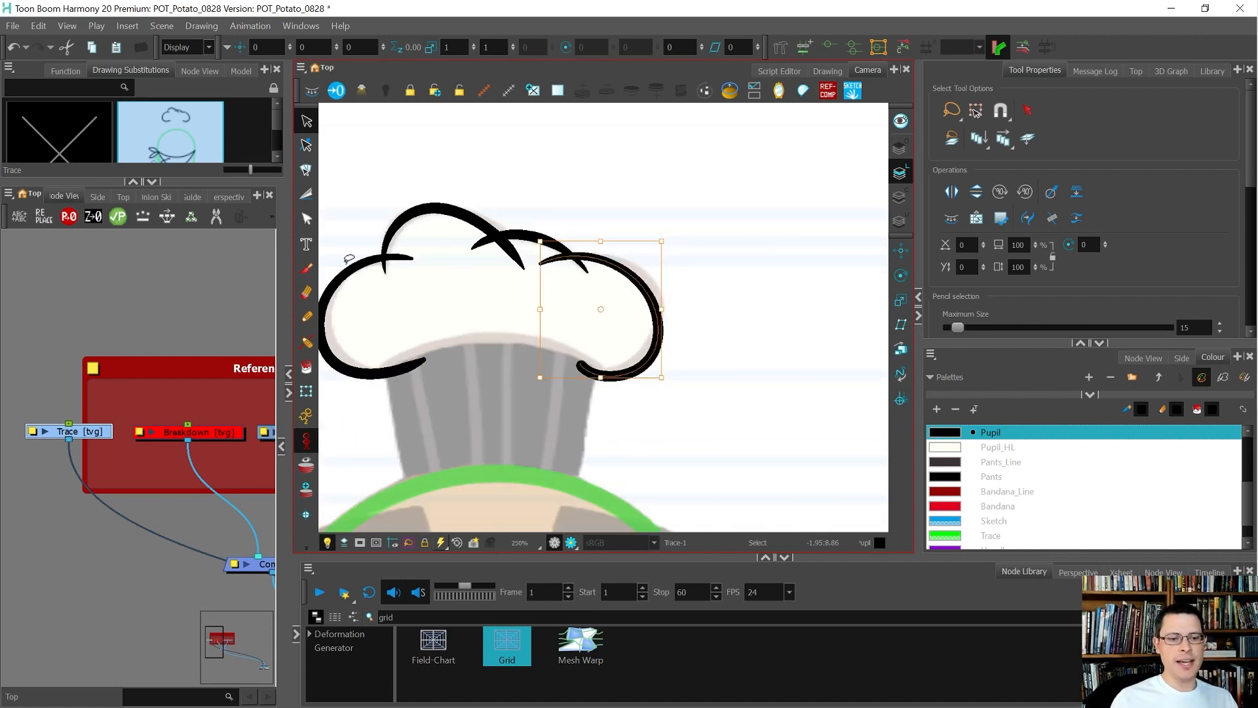
left_click(350, 261)
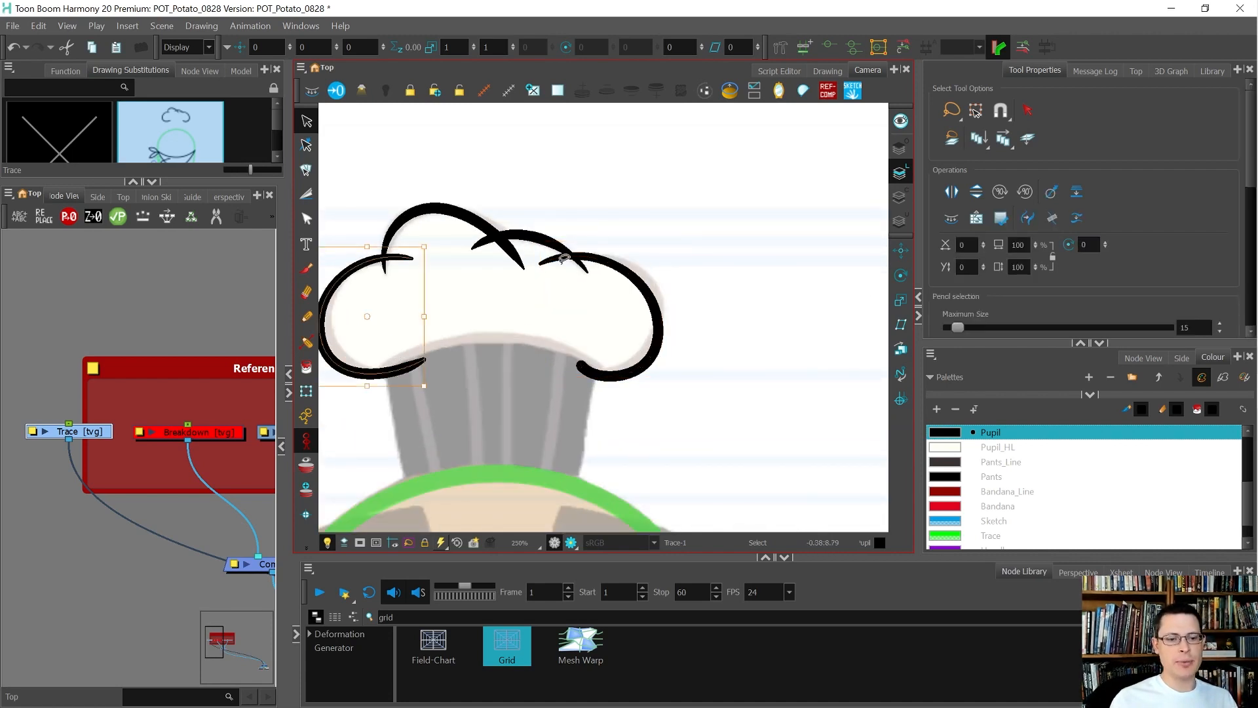
left_click(648, 284)
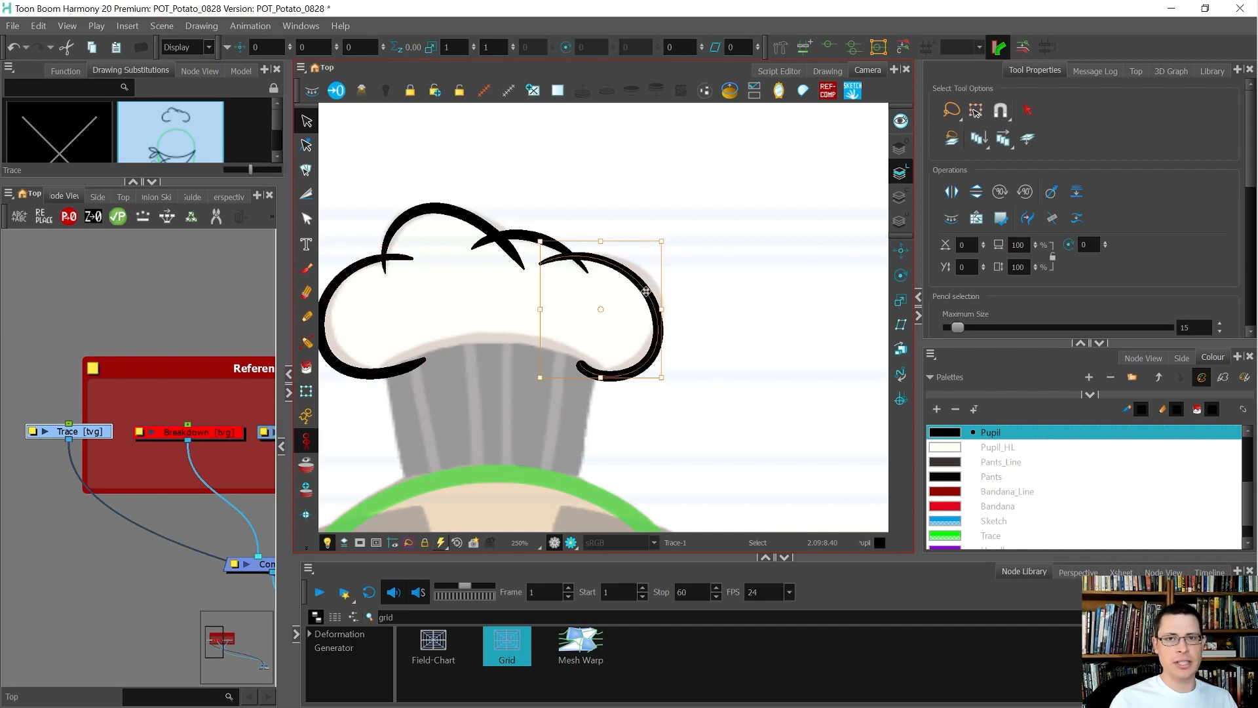
scroll(646, 291, "down", 1)
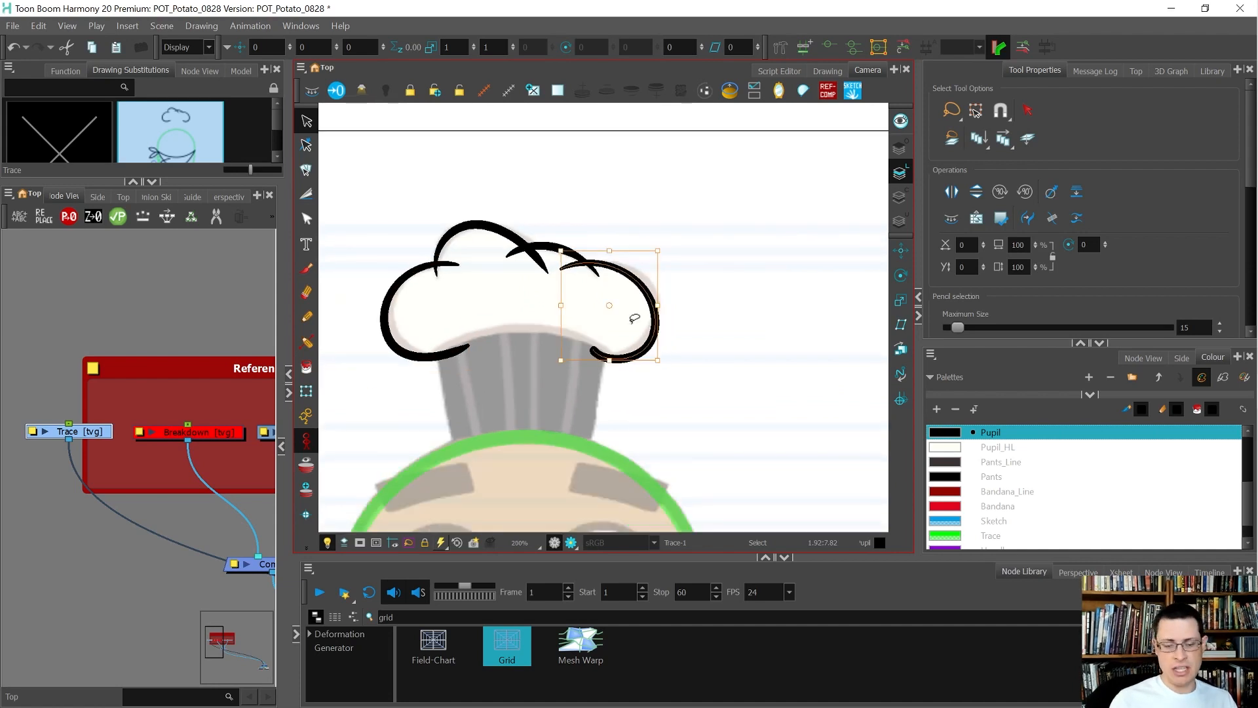
Rotate the view and draw a curved pencil stroke where the puffs meet the hat's grey band, from left puff to right puff
scroll(543, 360, "up", 2)
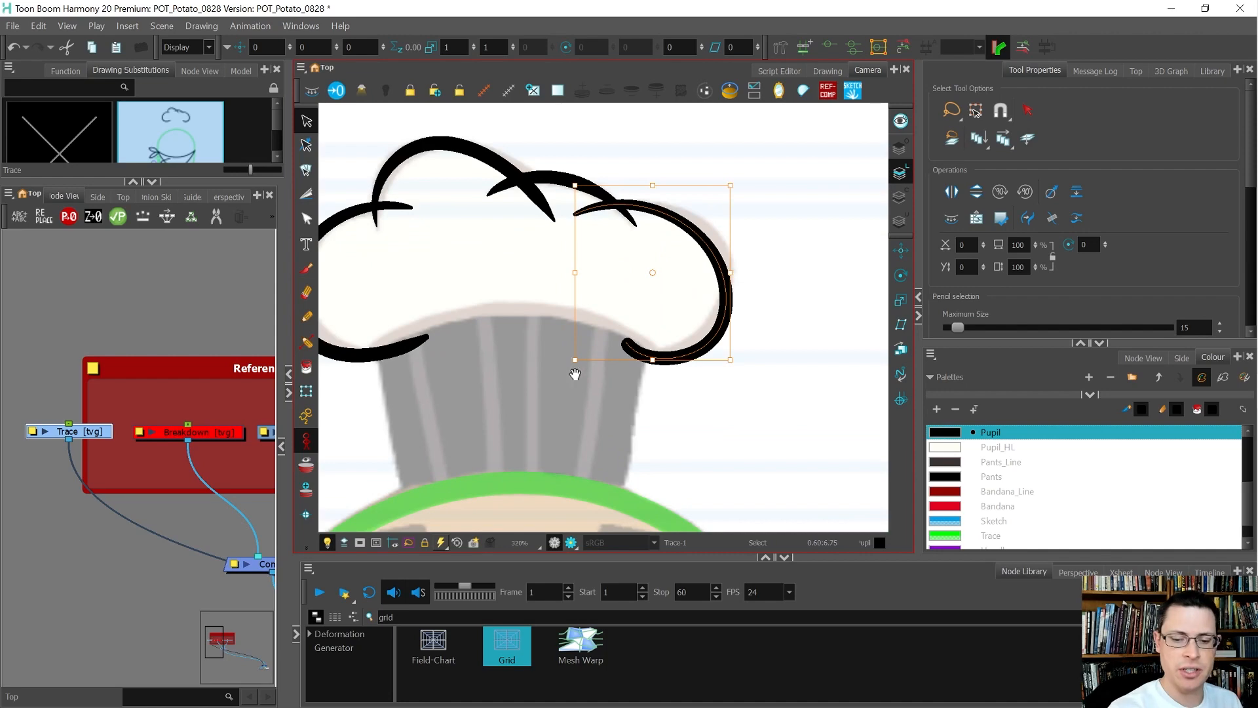
key("alt+slash")
left_click_drag(696, 323, 791, 202)
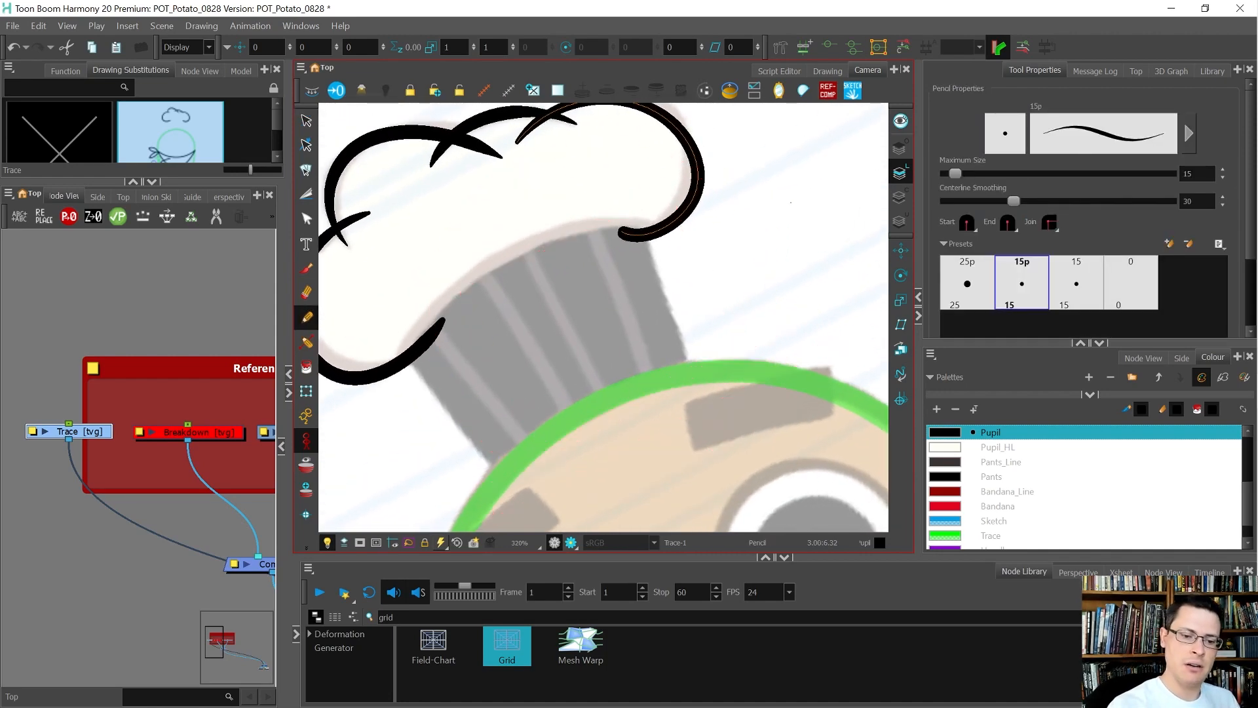
mouse_move(403, 371)
left_mouse_down()
mouse_move(417, 331)
mouse_move(495, 258)
mouse_move(578, 227)
mouse_move(668, 228)
left_mouse_up()
Adjust the curve of the new lower-edge stroke with the Contour Editor
key("alt+q")
left_click(598, 233)
mouse_move(631, 222)
left_mouse_down()
mouse_move(592, 221)
mouse_move(669, 229)
mouse_move(788, 294)
left_mouse_up()
left_click(699, 218)
Select the four hat puff strokes and recolour them with the Trace colour
key("space")
key("alt+s")
left_click_drag(759, 128, 342, 315)
left_click(956, 535)
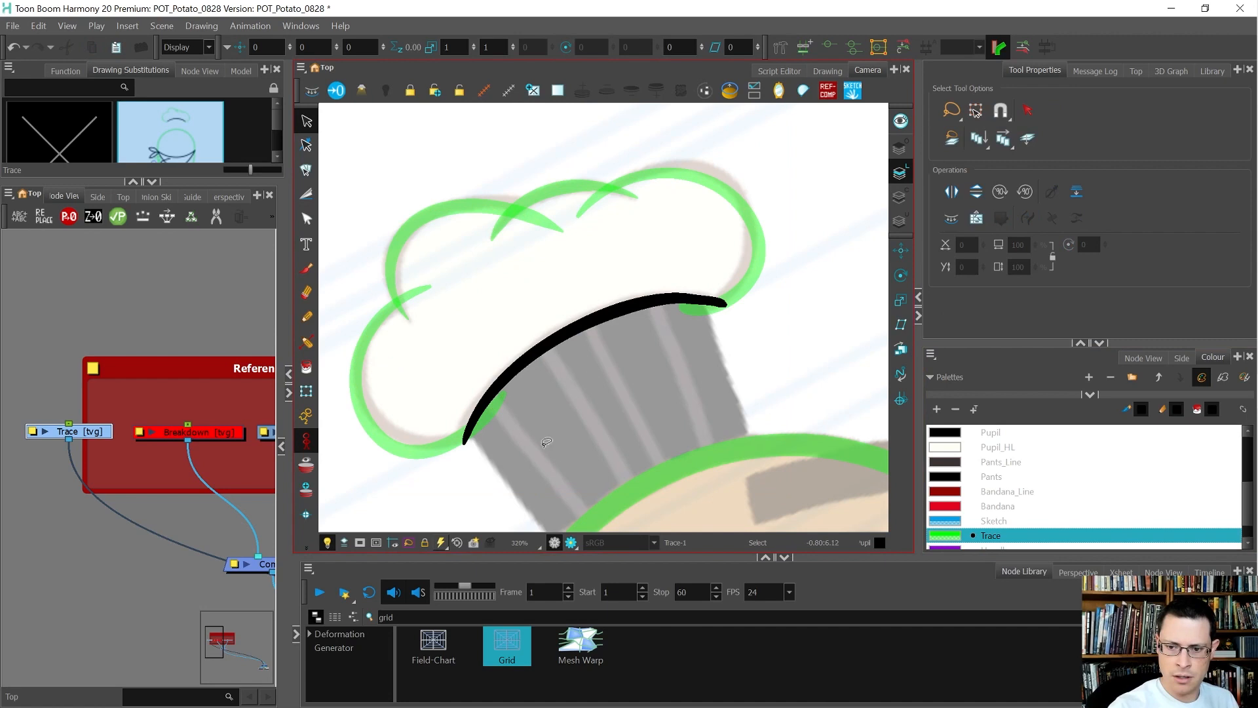
Reshape the black lower-edge stroke with the Contour Editor, adjusting its left-end curve and shifting its rightmost inner point toward the middle
key("alt+q")
left_click(703, 307)
left_click(725, 305)
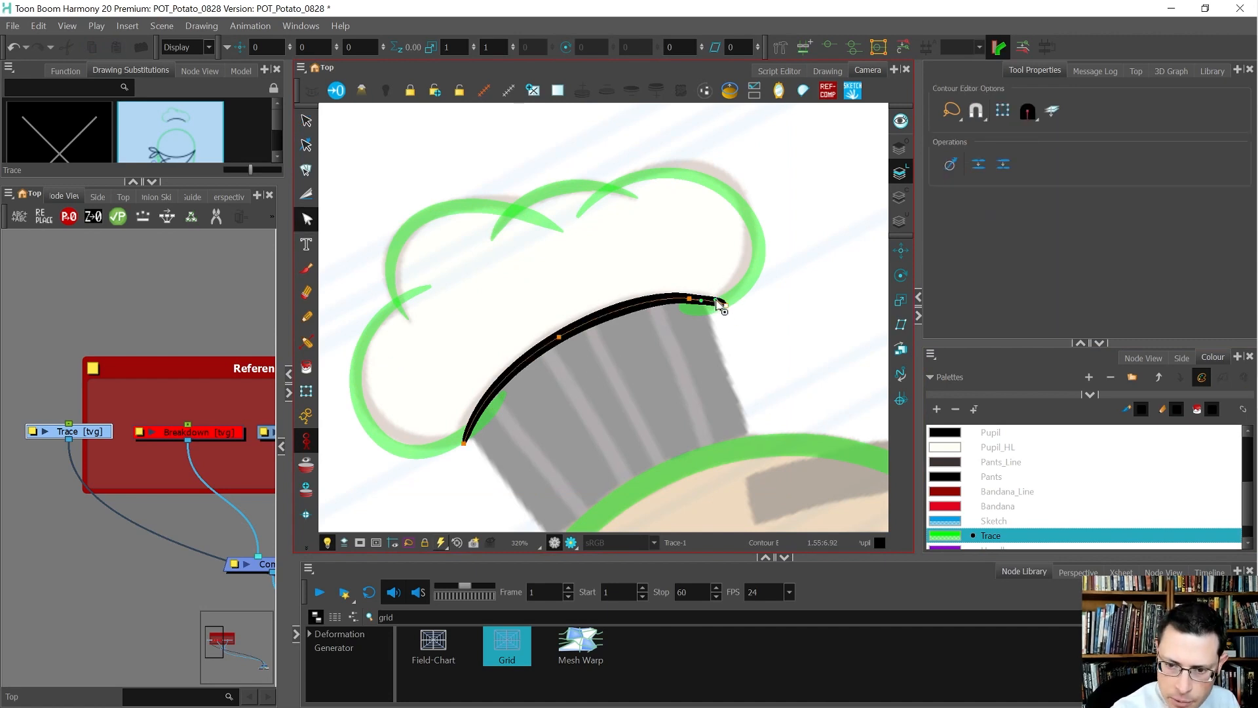
left_click(686, 374)
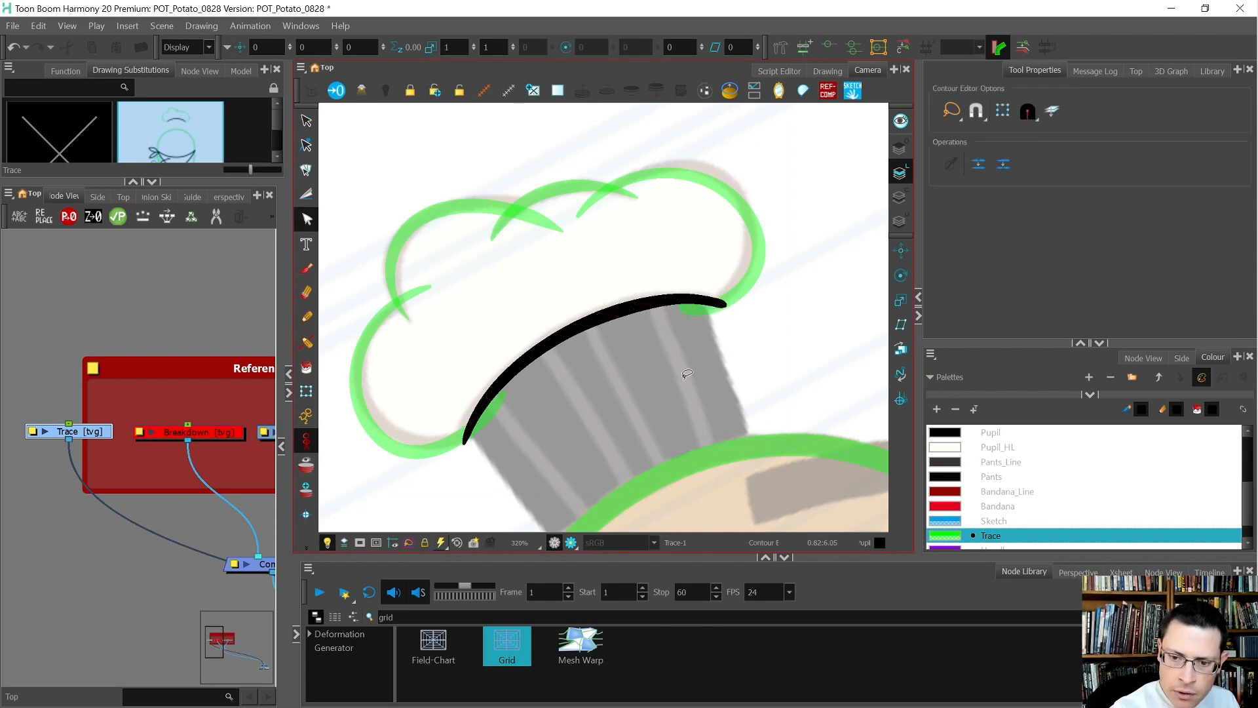
left_click(467, 434)
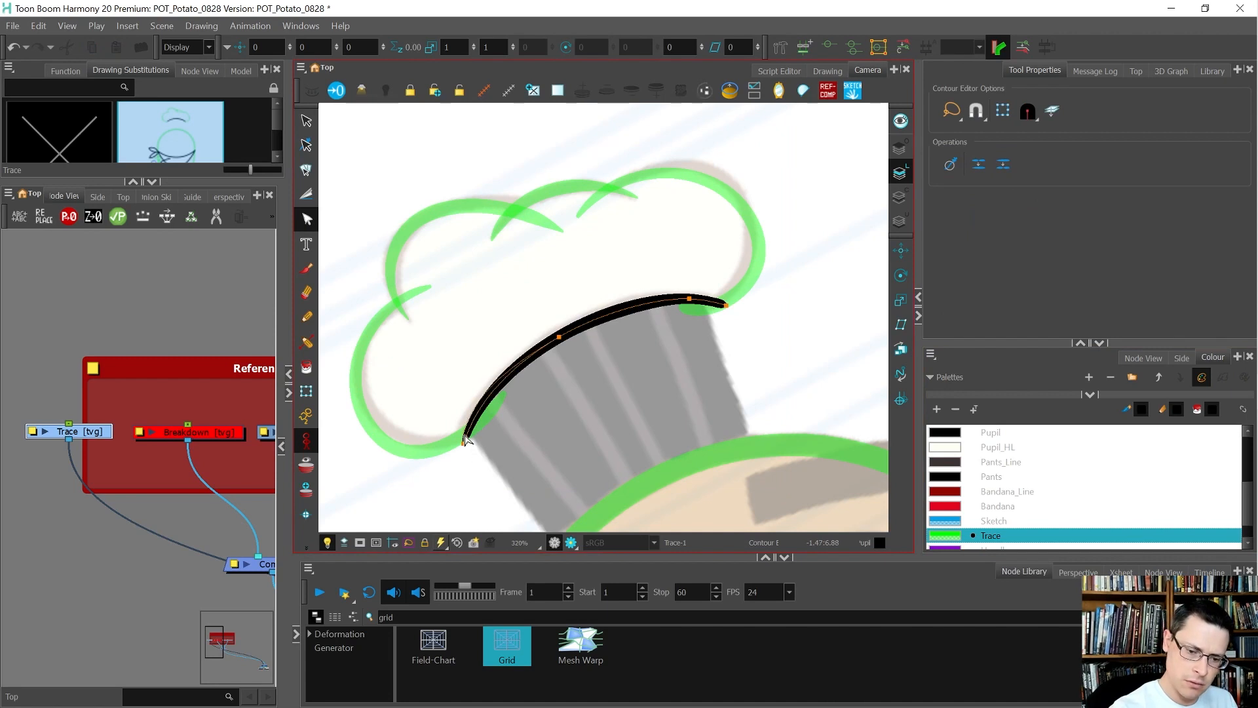
left_click(463, 437)
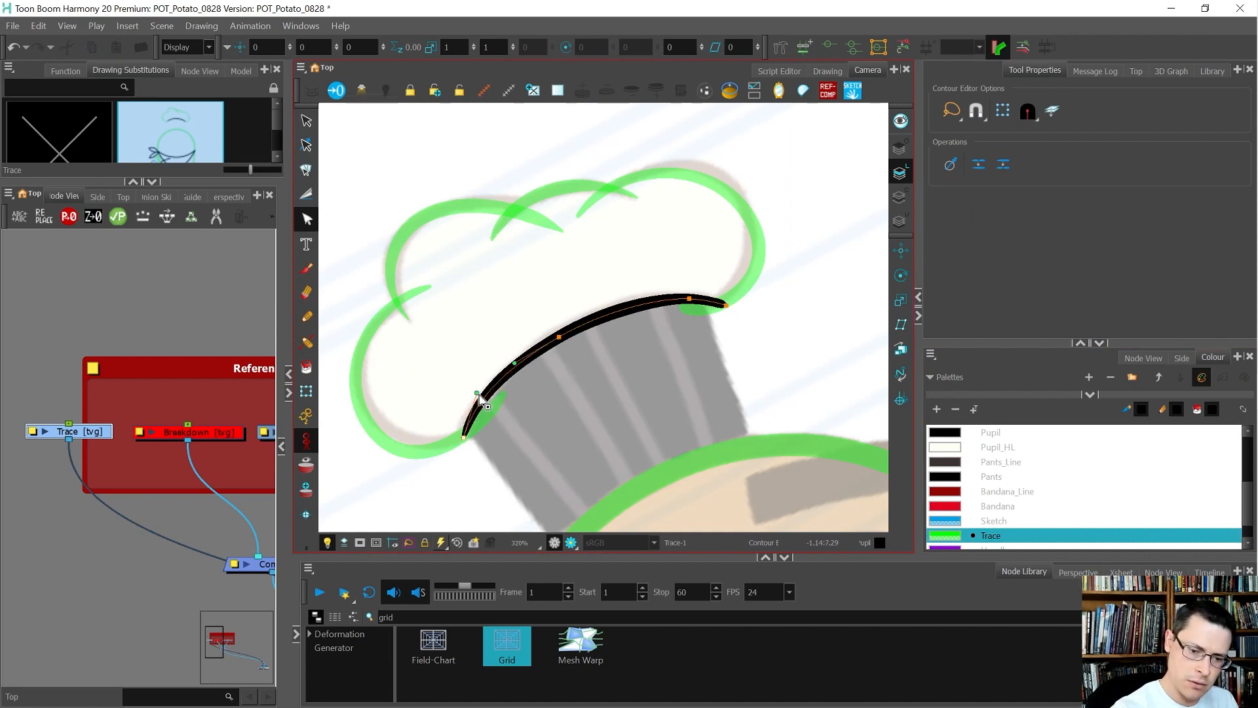
left_click(559, 338)
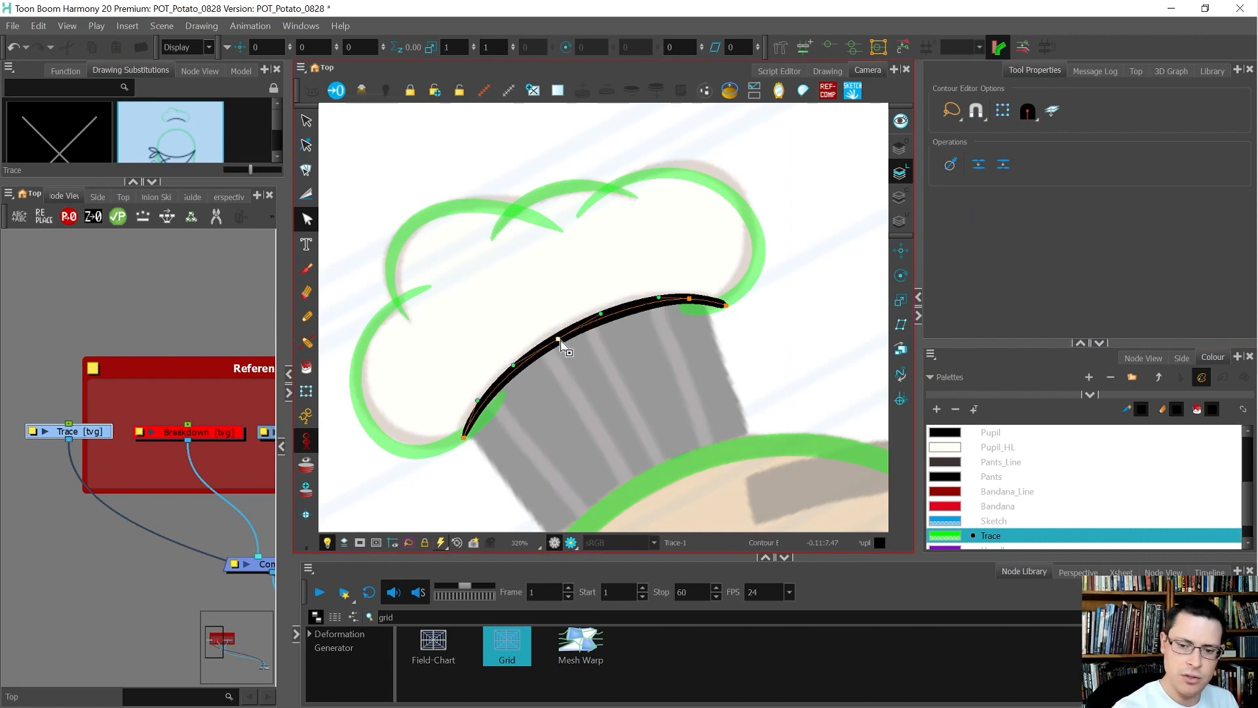
left_click(661, 304)
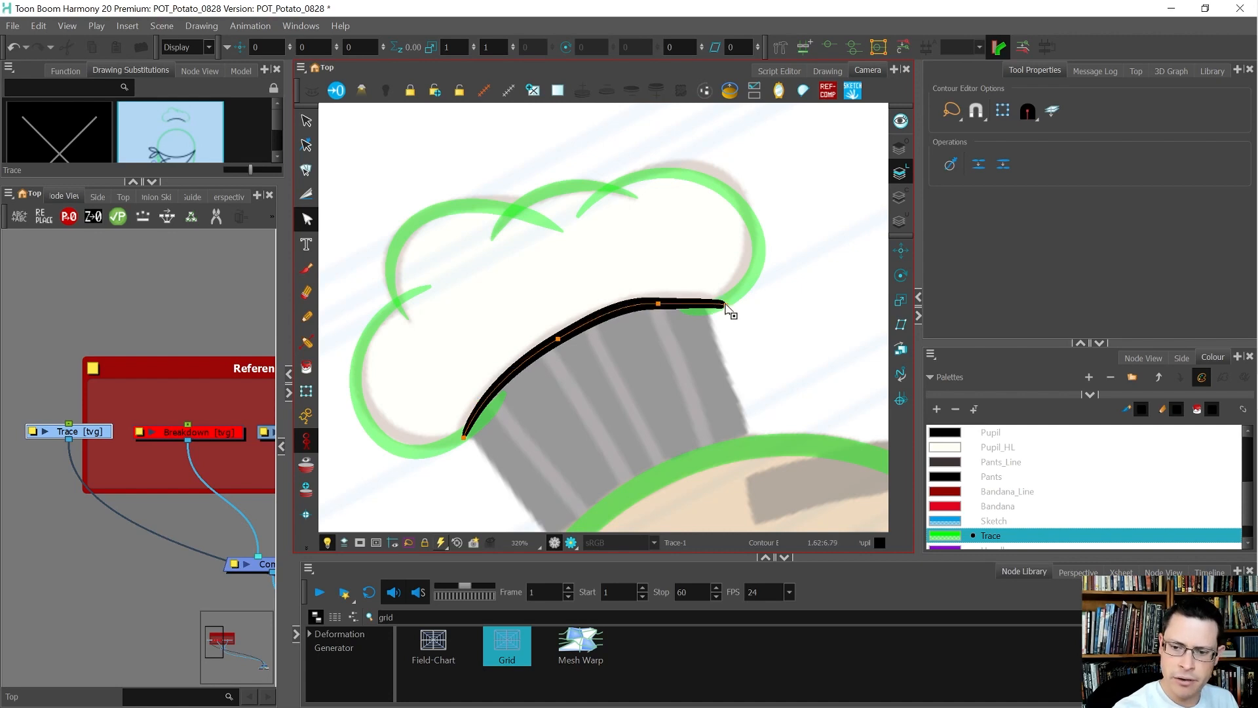
Pull the lower-edge stroke's right end inward, delete the extra point beside it, and smooth the curve into that end
left_click_drag(725, 304, 709, 300)
left_click(658, 304)
key("Delete")
left_click(709, 300)
left_click_drag(700, 304, 656, 299)
Fine-tune the lower-edge stroke's middle point and the curve handles at both ends to follow the hat sketch
left_click_drag(557, 338, 562, 336)
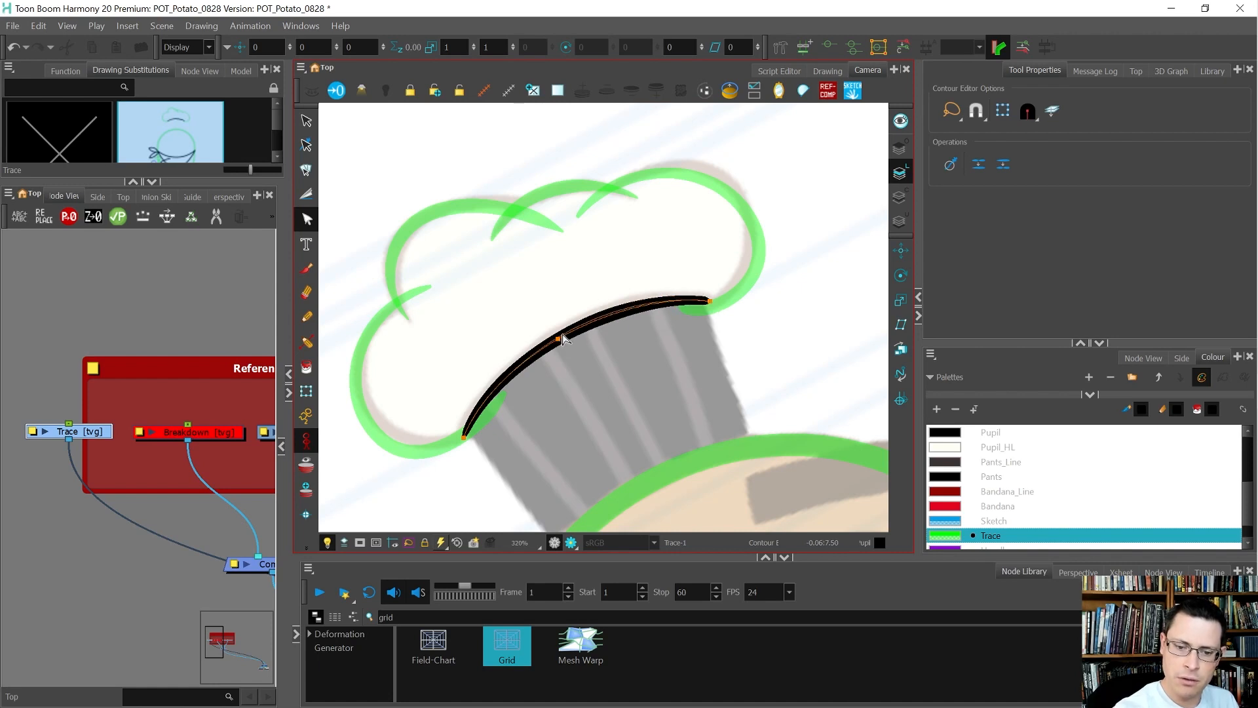
left_click(660, 298)
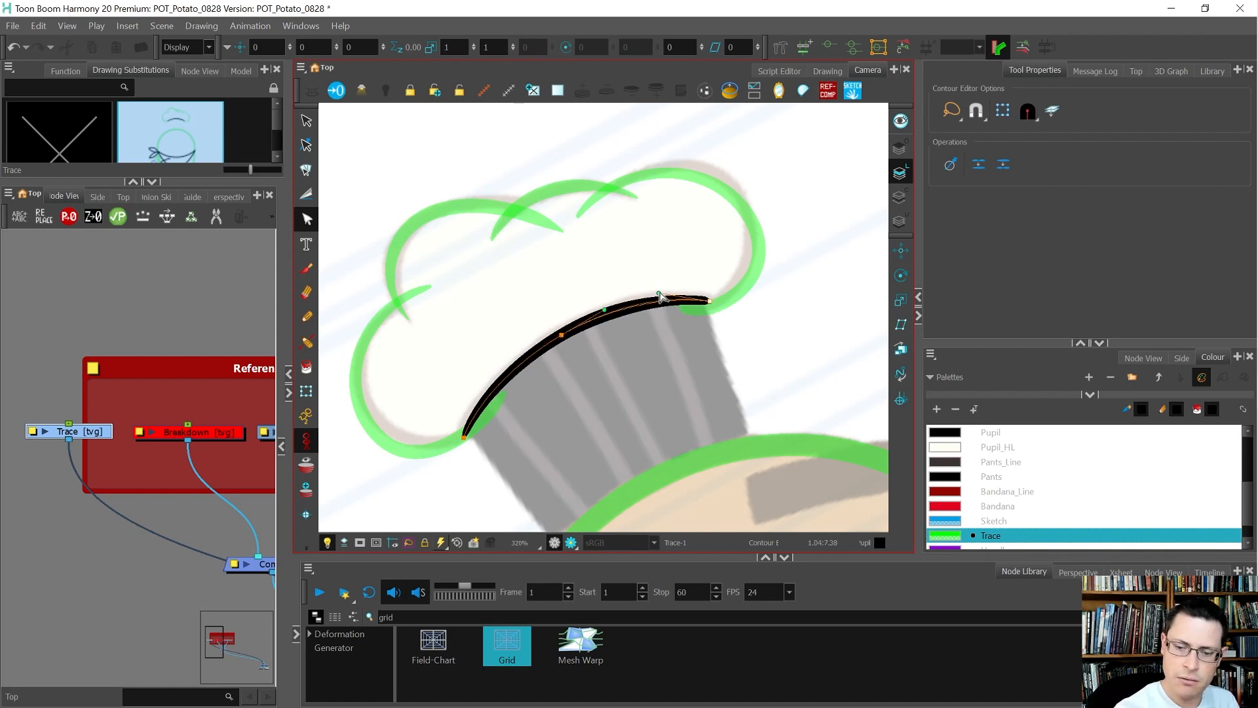
left_click(465, 438)
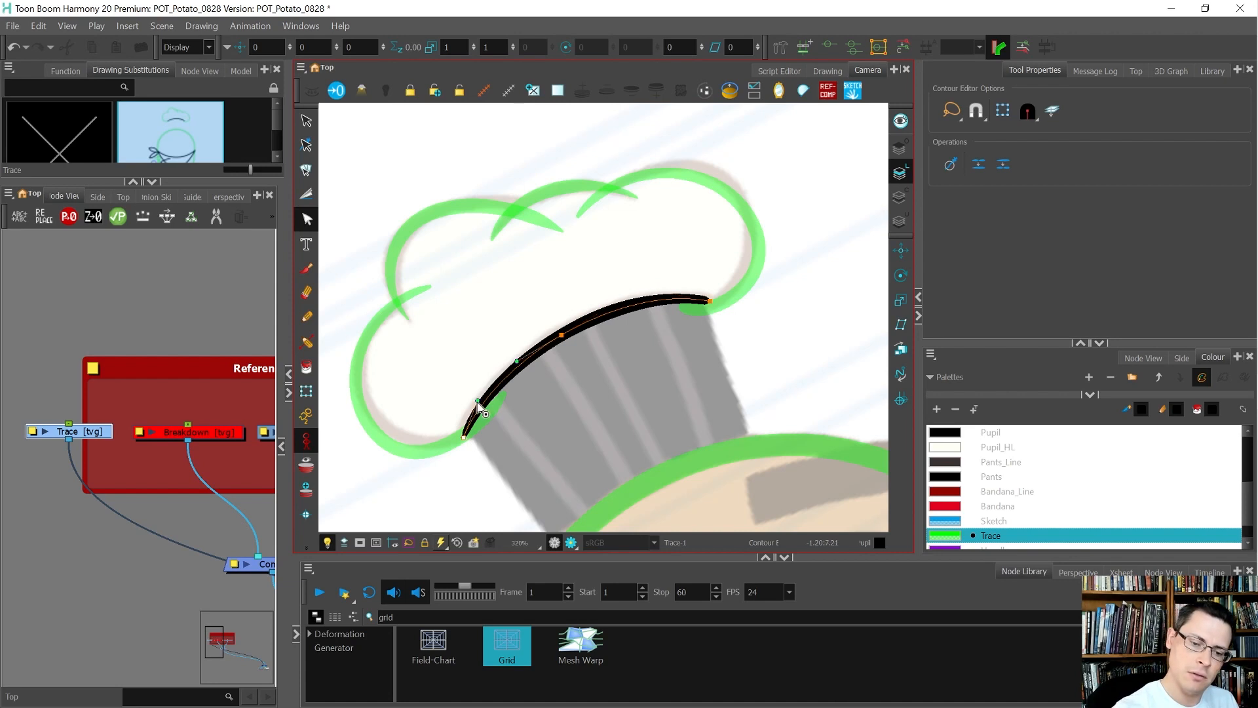
left_click_drag(475, 399, 478, 401)
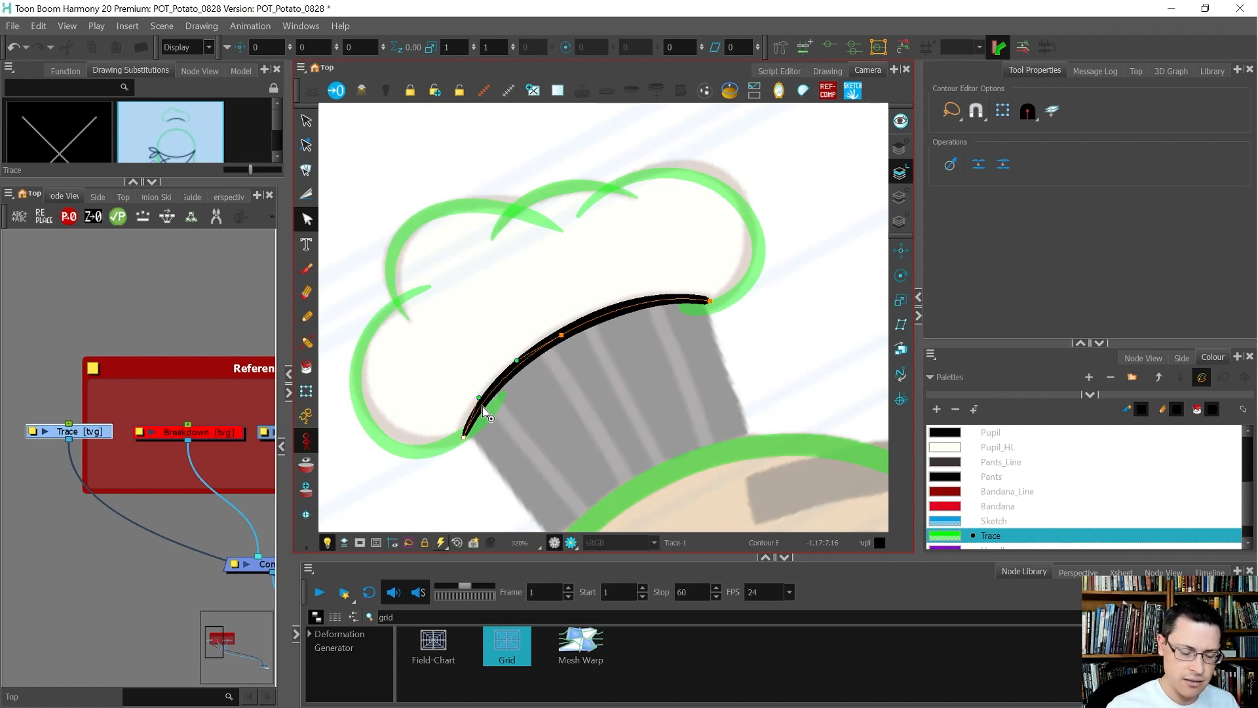
Reset the view rotation and refine the thickness of the lower-edge stroke's right end with the Pencil Editor
key("shift+m")
key("2")
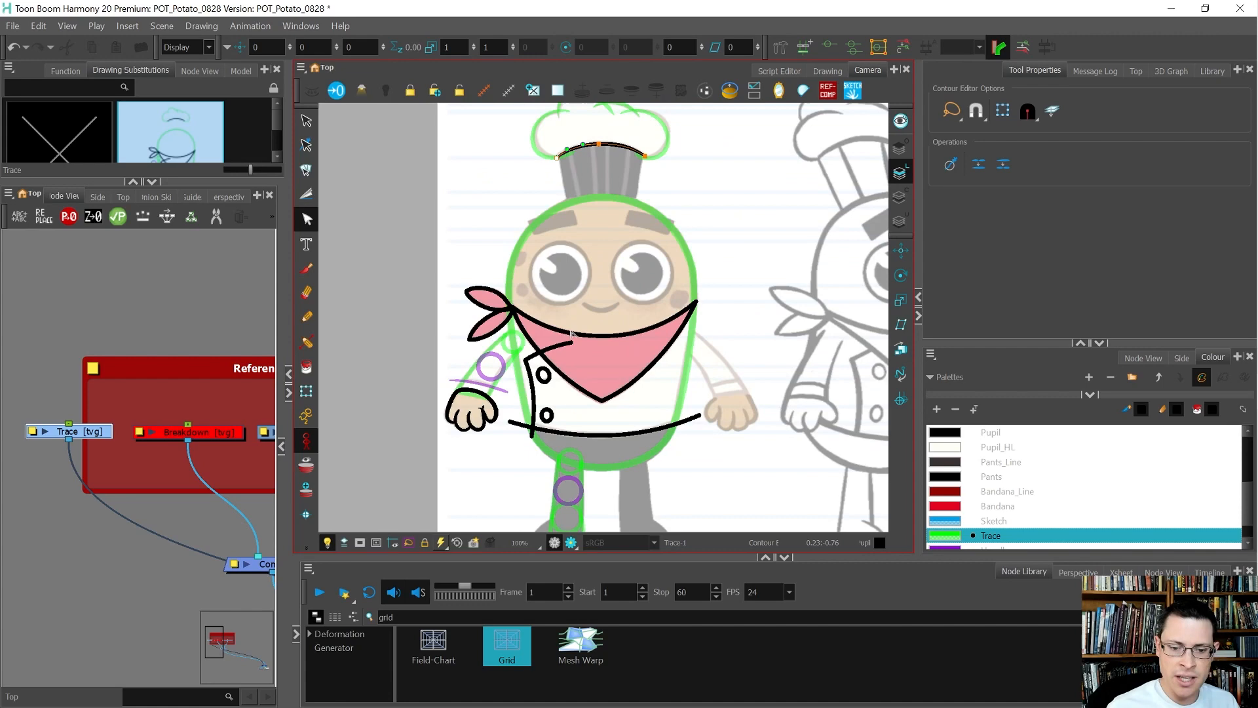
scroll(588, 155, "up", 5)
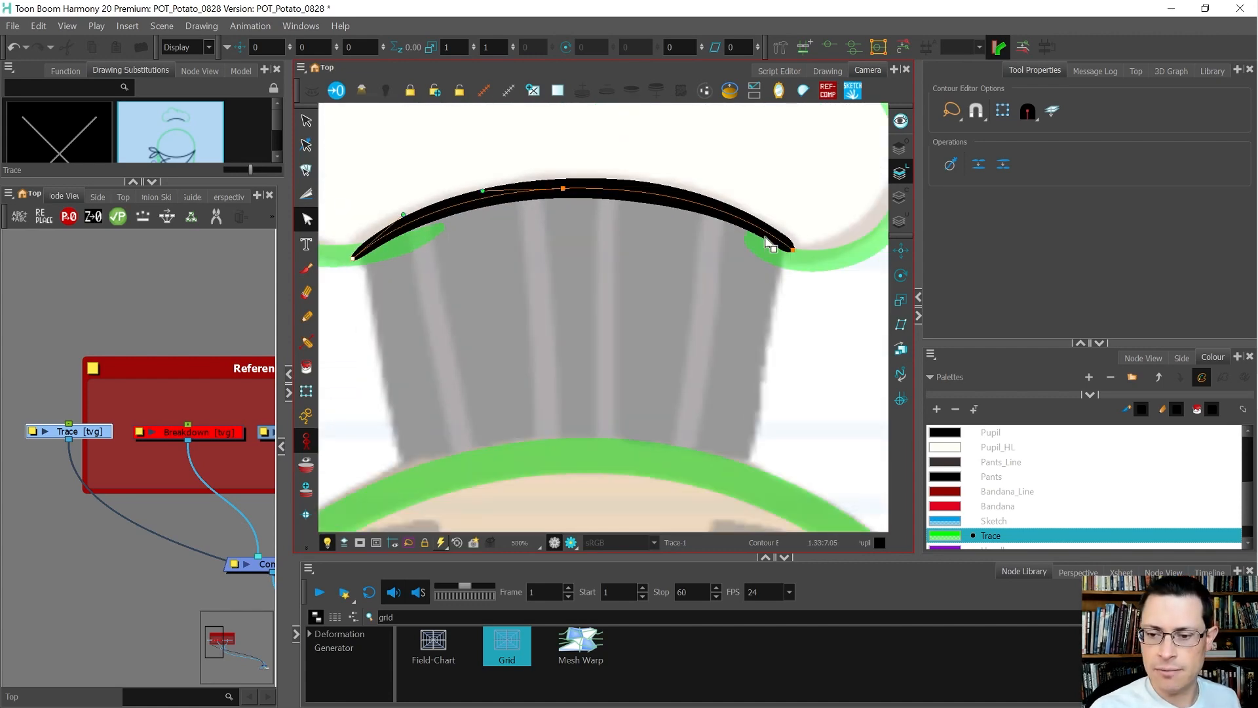
key("alt+shift+q")
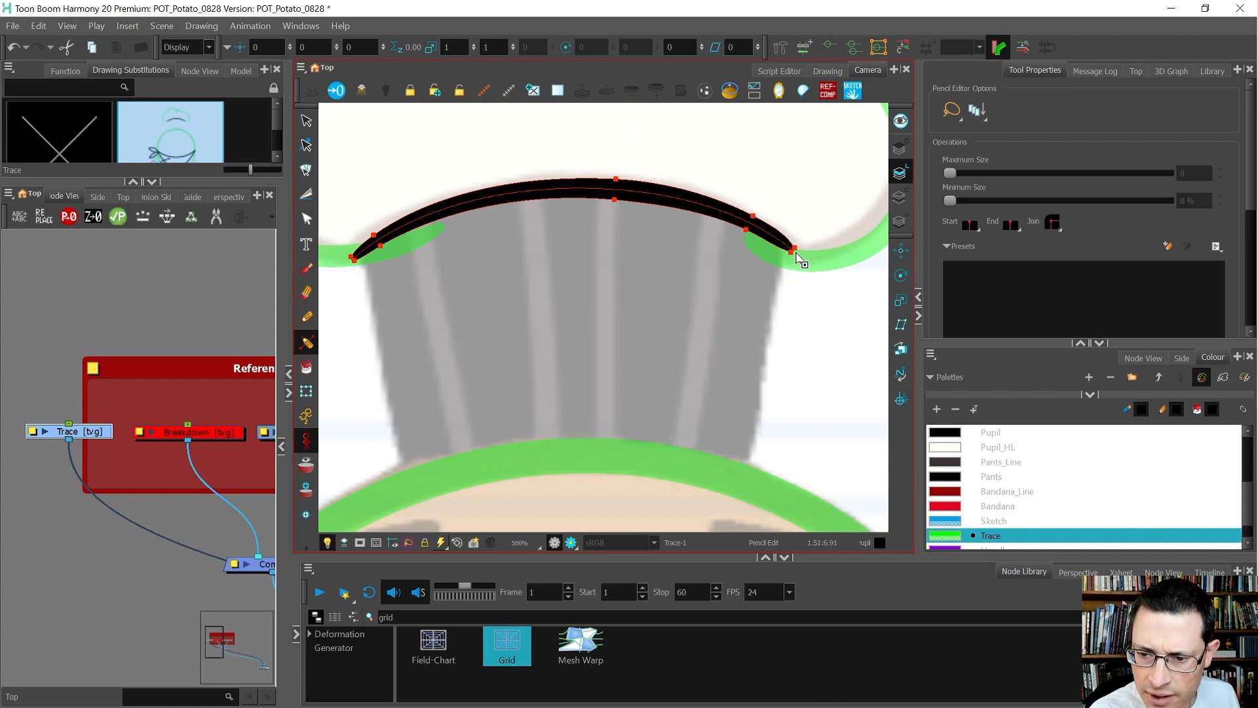
scroll(793, 256, "up", 4)
scroll(793, 262, "down", 5)
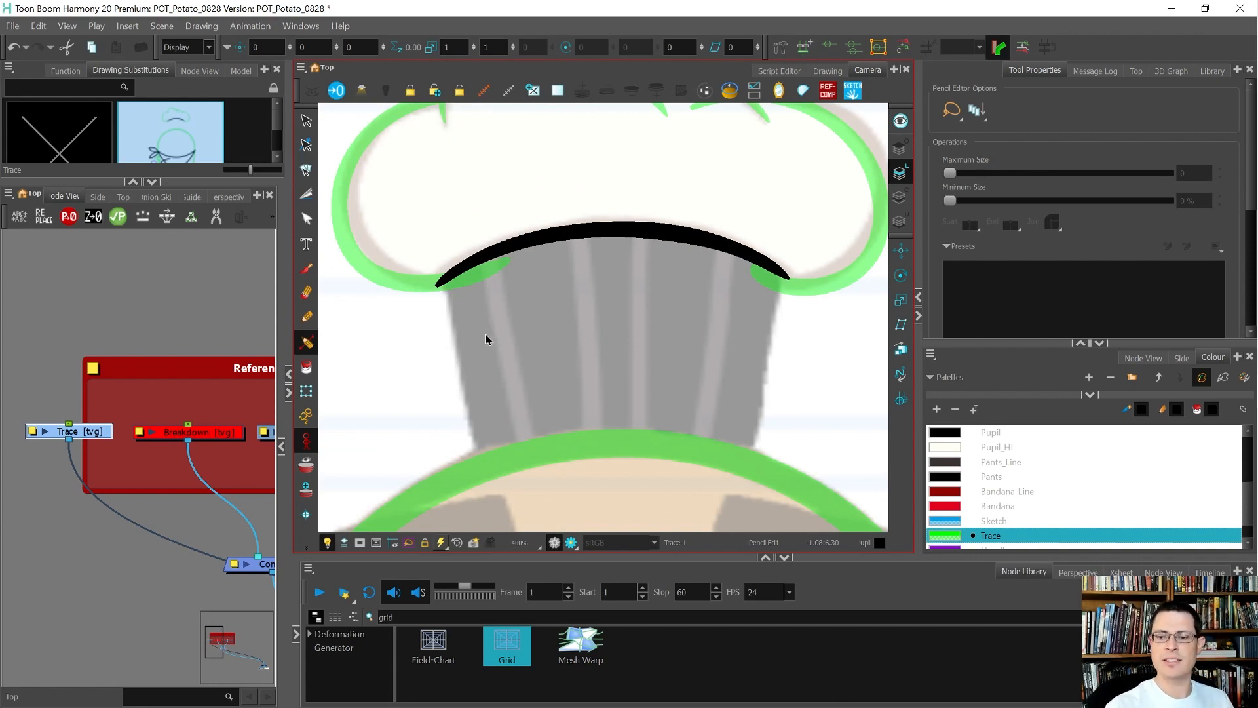
Raise the bottoms of the right and left outer puff strokes slightly so they line up with the ends of the black lower-edge stroke
key("alt+q")
left_click(703, 331)
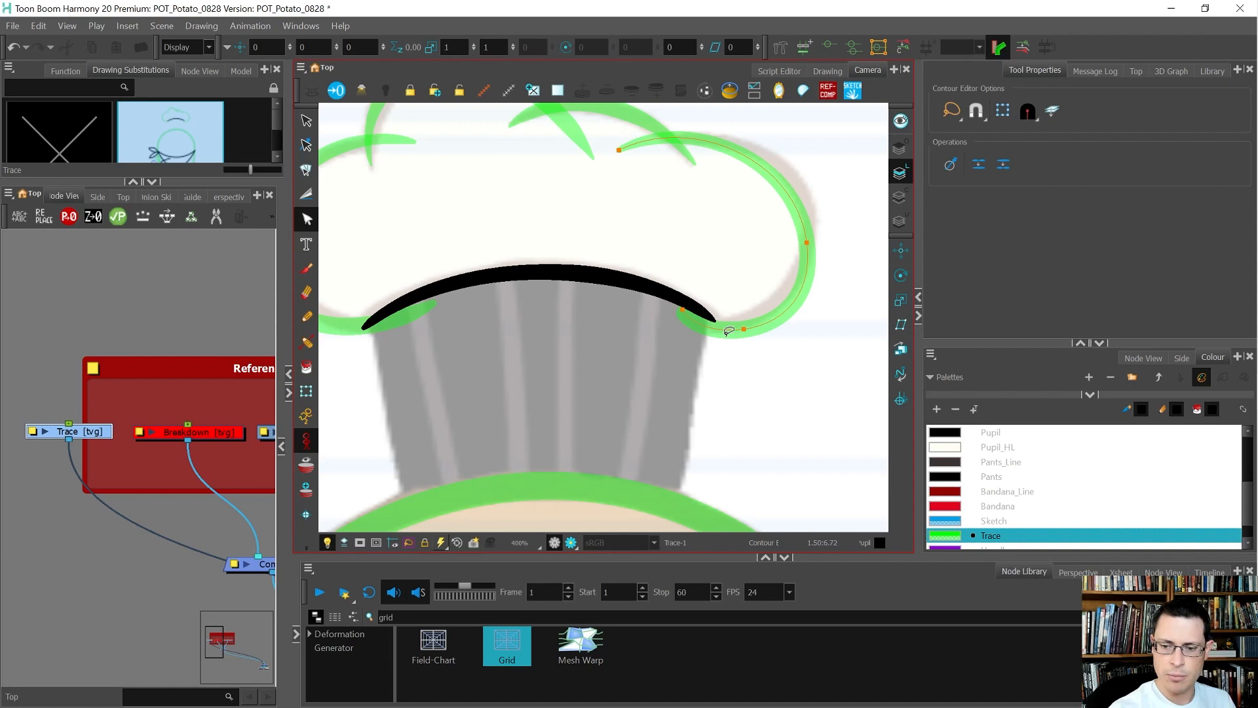
key("alt+s")
left_click_drag(715, 331, 717, 314)
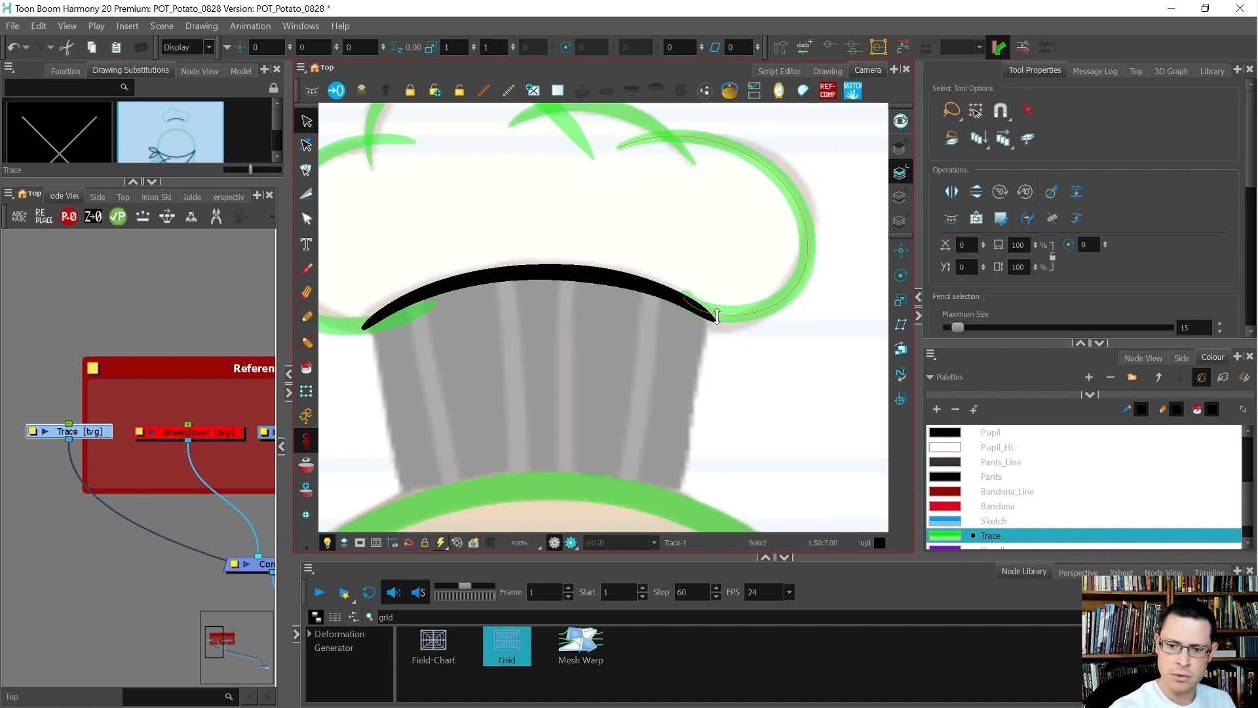
left_click(730, 351)
mouse_move(573, 393)
left_mouse_down()
mouse_move(701, 370)
mouse_move(644, 405)
left_mouse_up()
left_click_drag(432, 357, 430, 356)
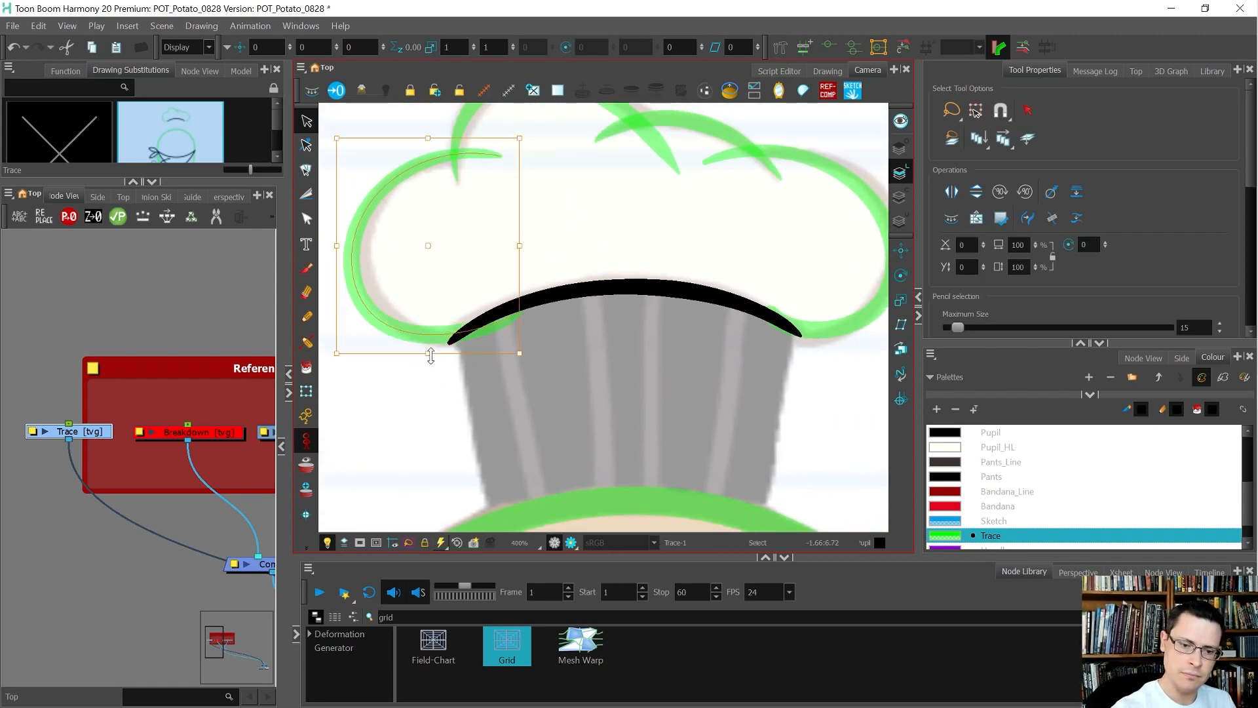
left_click(433, 404)
Stretch the black lower-edge stroke slightly outward at both ends so it reaches past the sides of the hat band
scroll(515, 433, "down", 1)
scroll(523, 397, "up", 1)
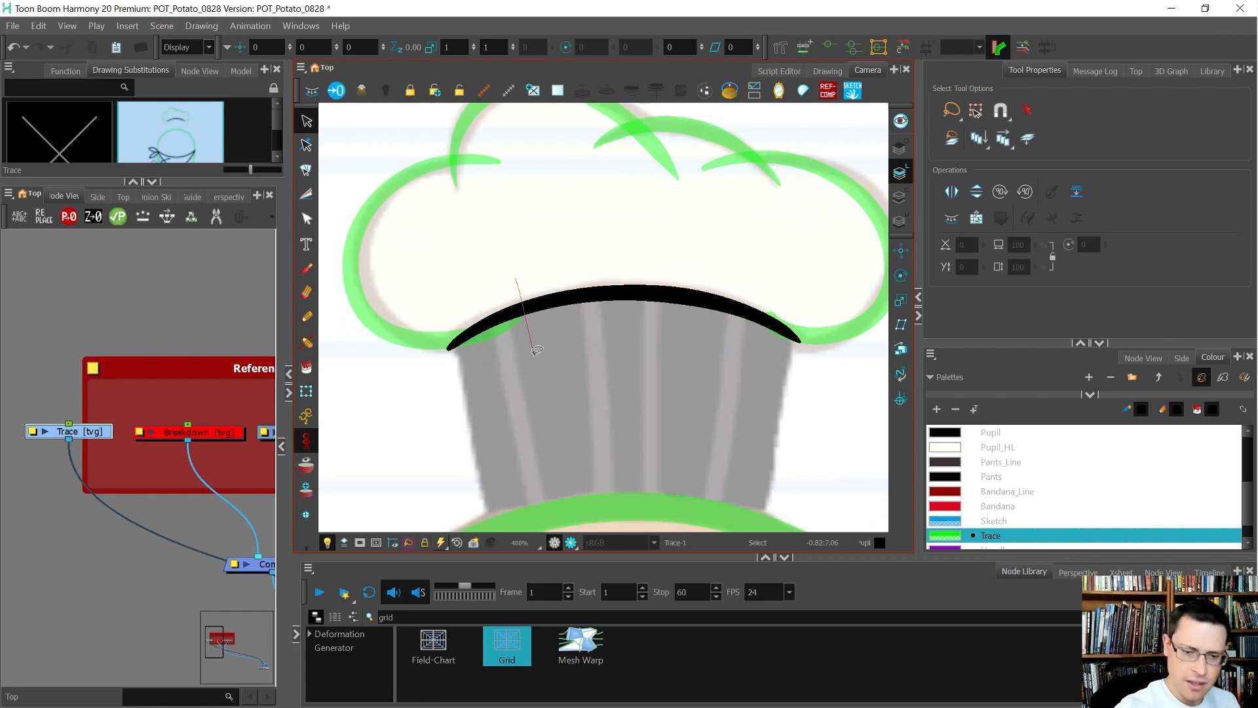
left_click(459, 344)
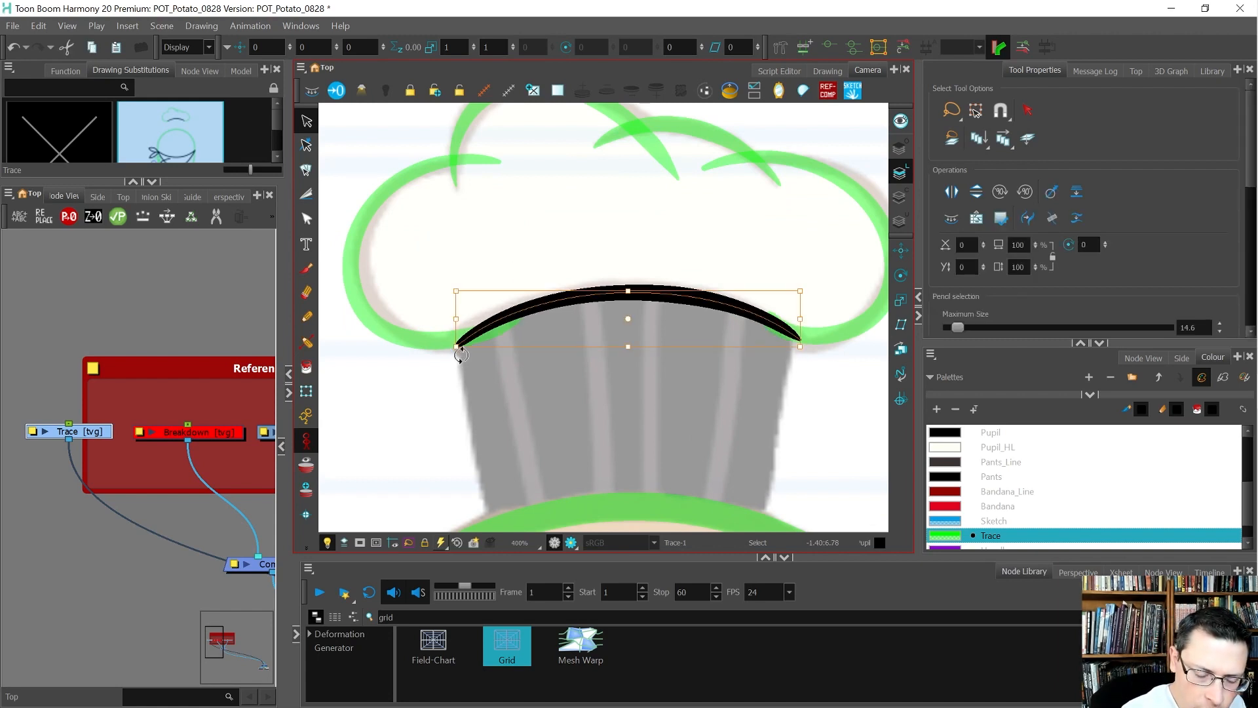
scroll(459, 355, "up", 4)
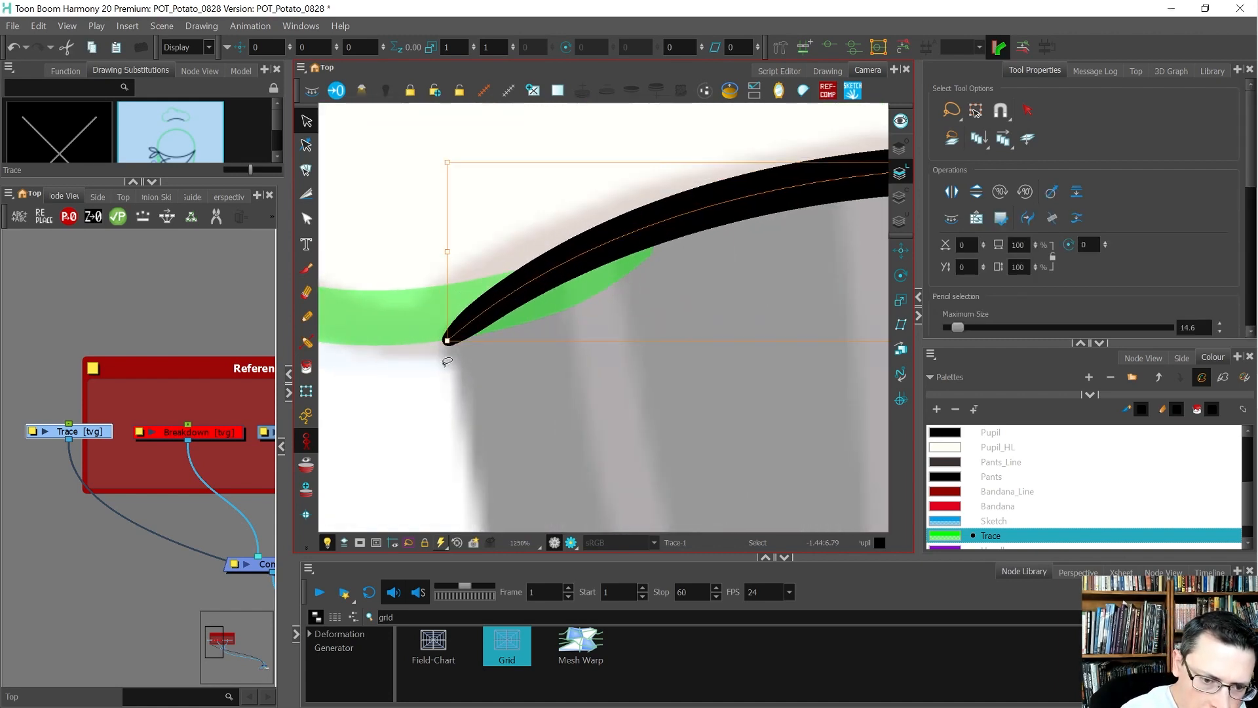
scroll(445, 386, "down", 5)
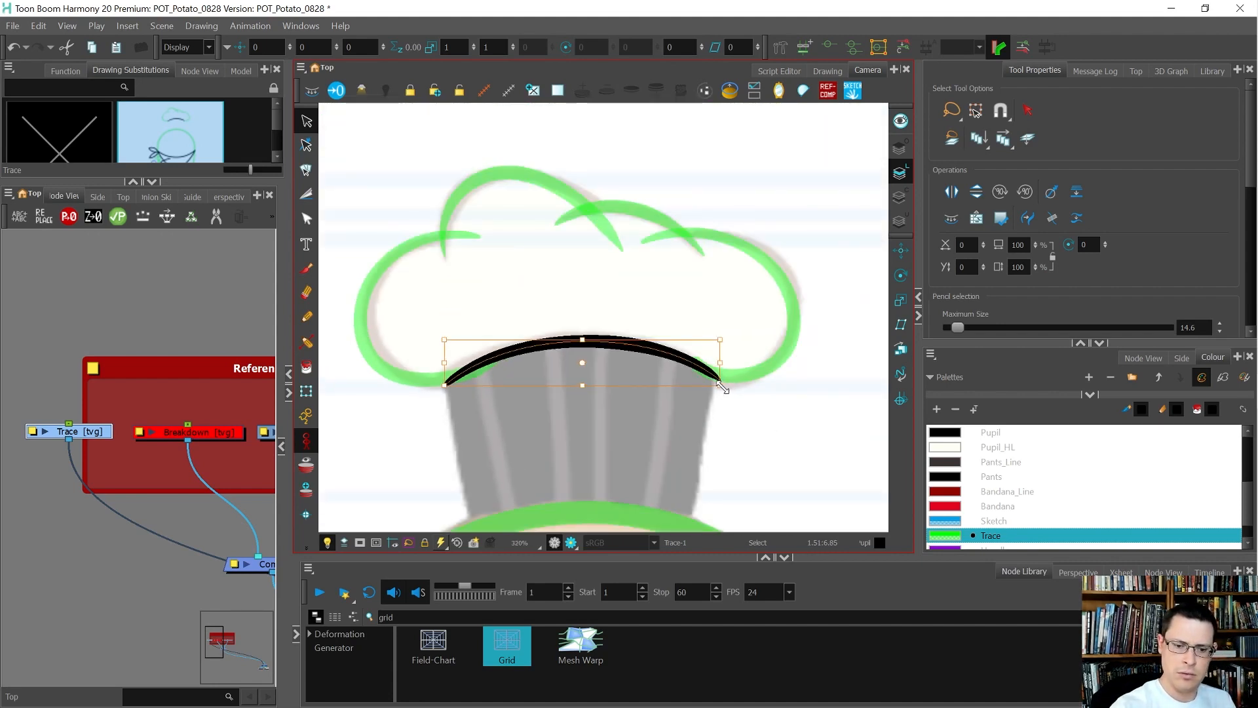
left_click_drag(446, 385, 432, 391)
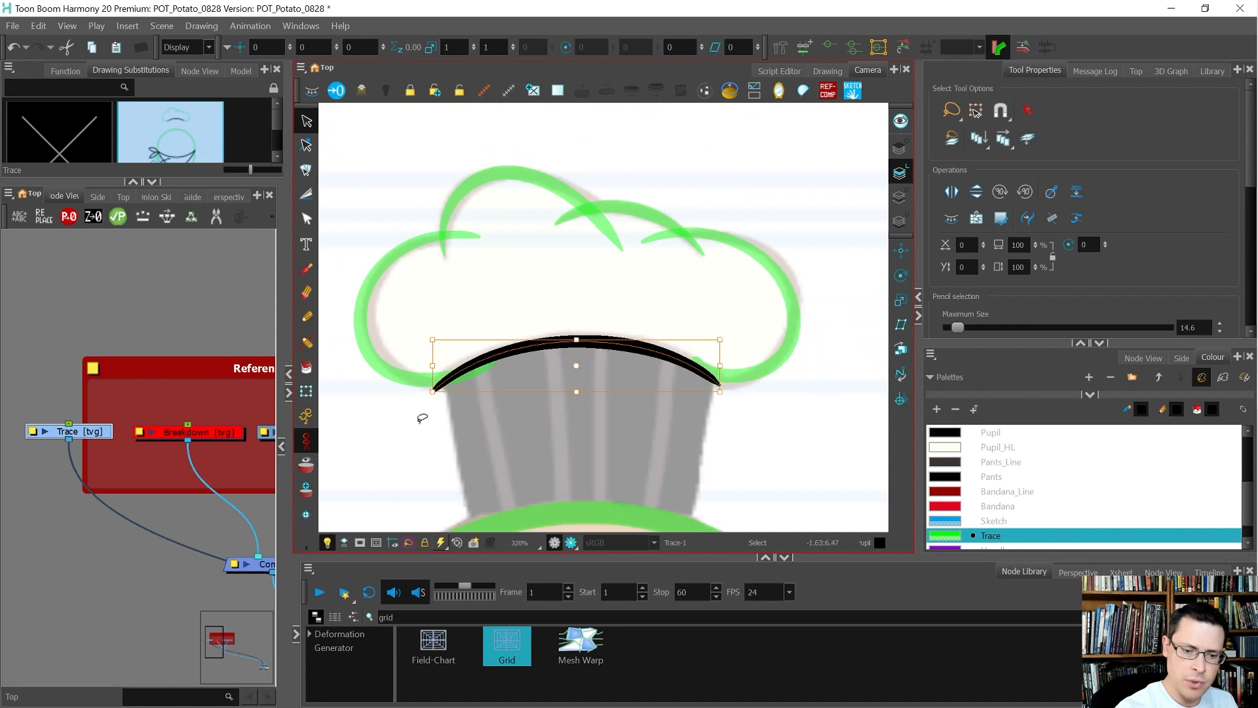
left_click_drag(719, 364, 726, 367)
left_click(711, 416)
Lower the bottoms of the left and right outer puff strokes slightly to meet the stretched lower-edge stroke
left_click(430, 378)
left_click_drag(421, 394, 421, 399)
left_click(747, 376)
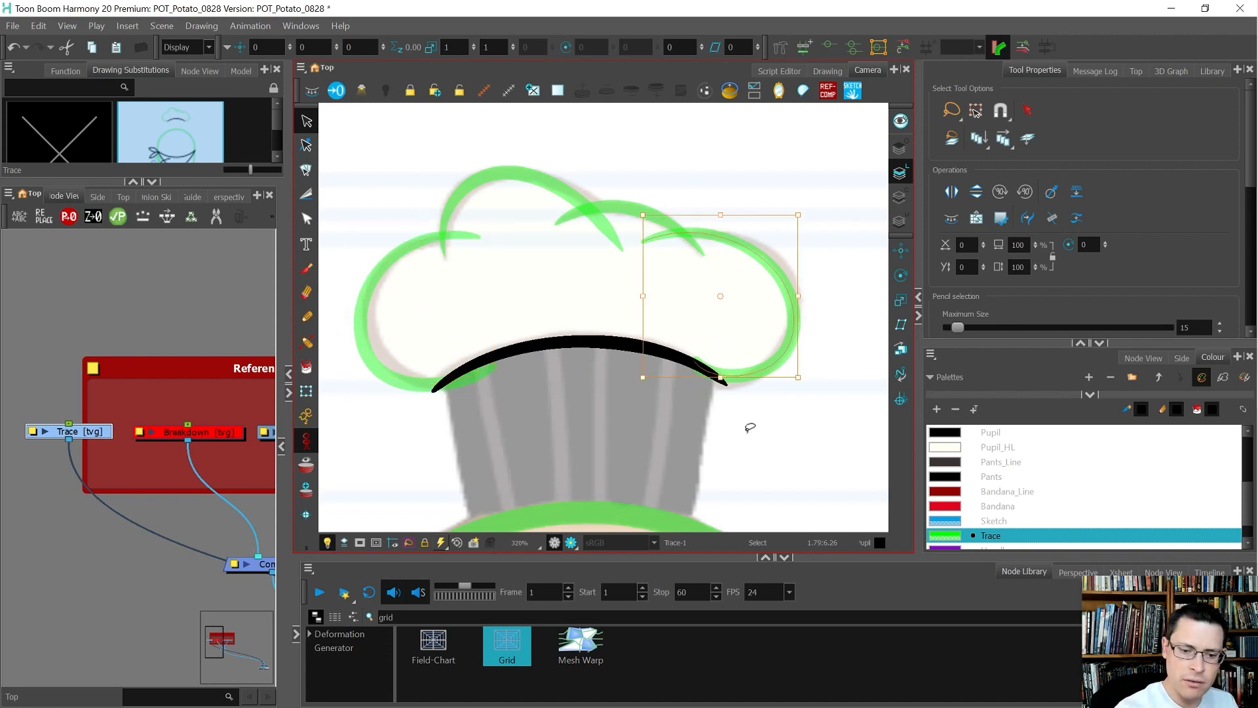
left_click_drag(720, 378, 721, 381)
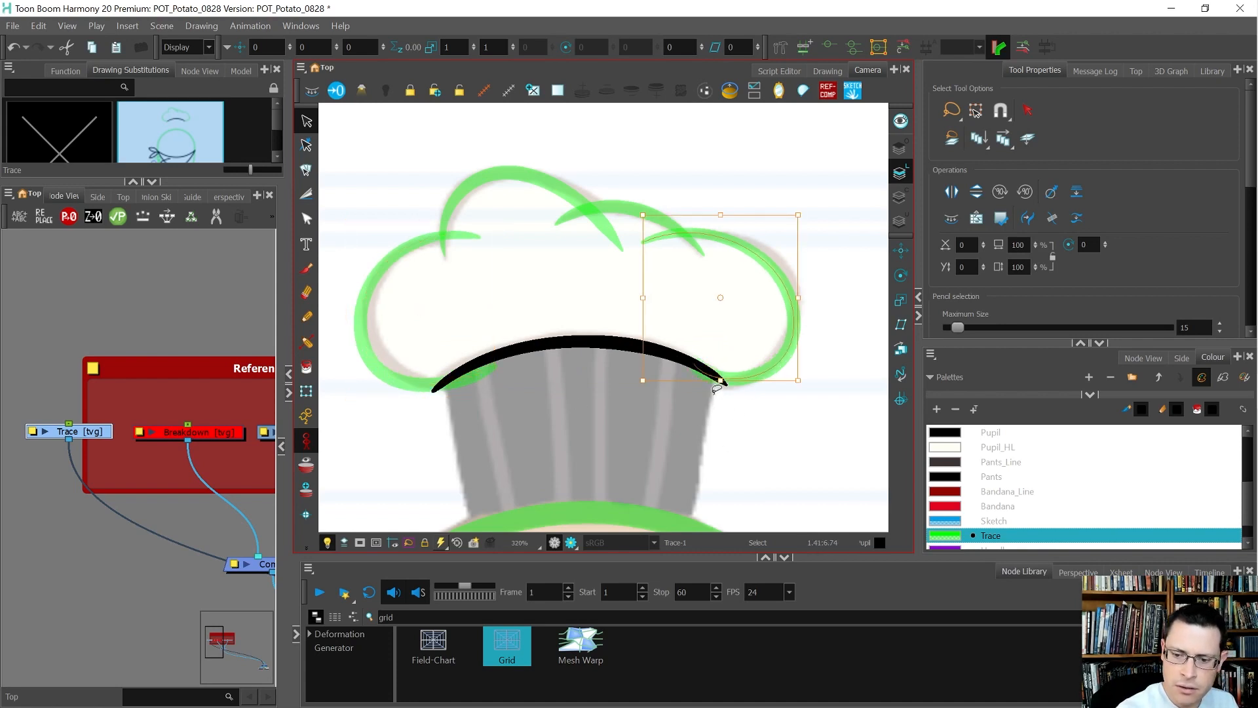
left_click(732, 425)
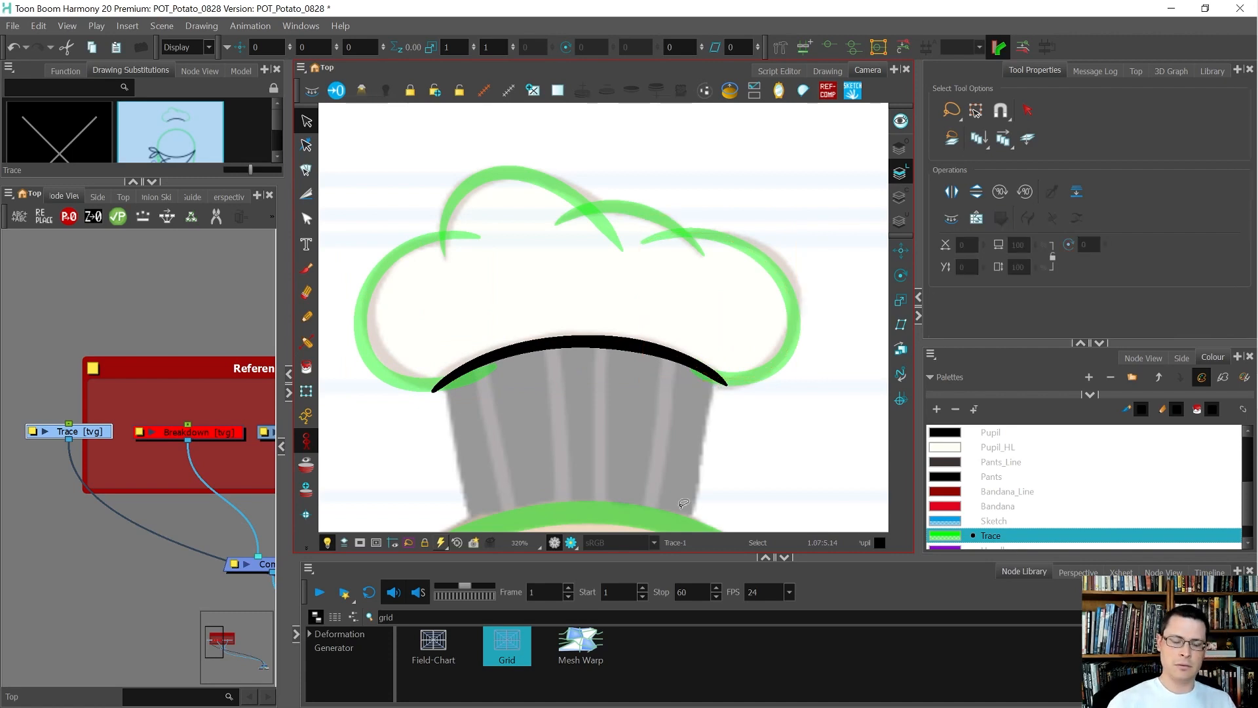
Draw the hat band's left and right side lines with the constant-width size 15 pencil preset in the Pupil colour
scroll(571, 395, "down", 5)
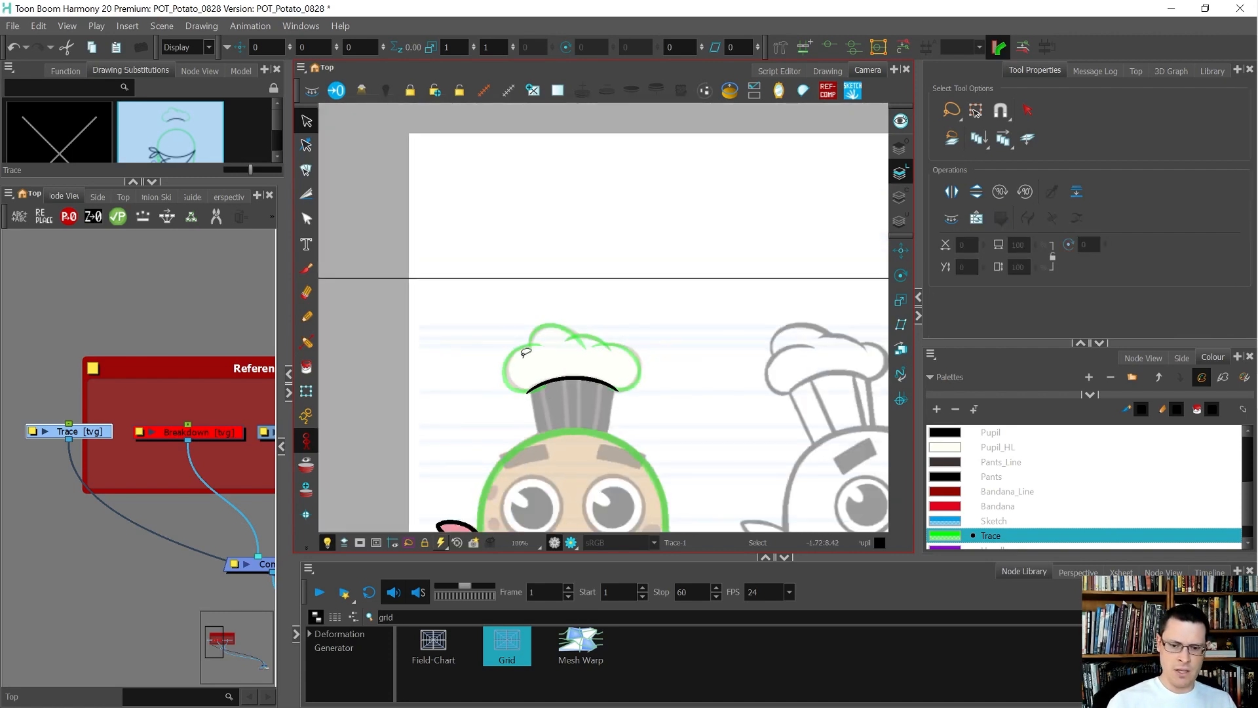
scroll(587, 439, "up", 4)
key("alt+/")
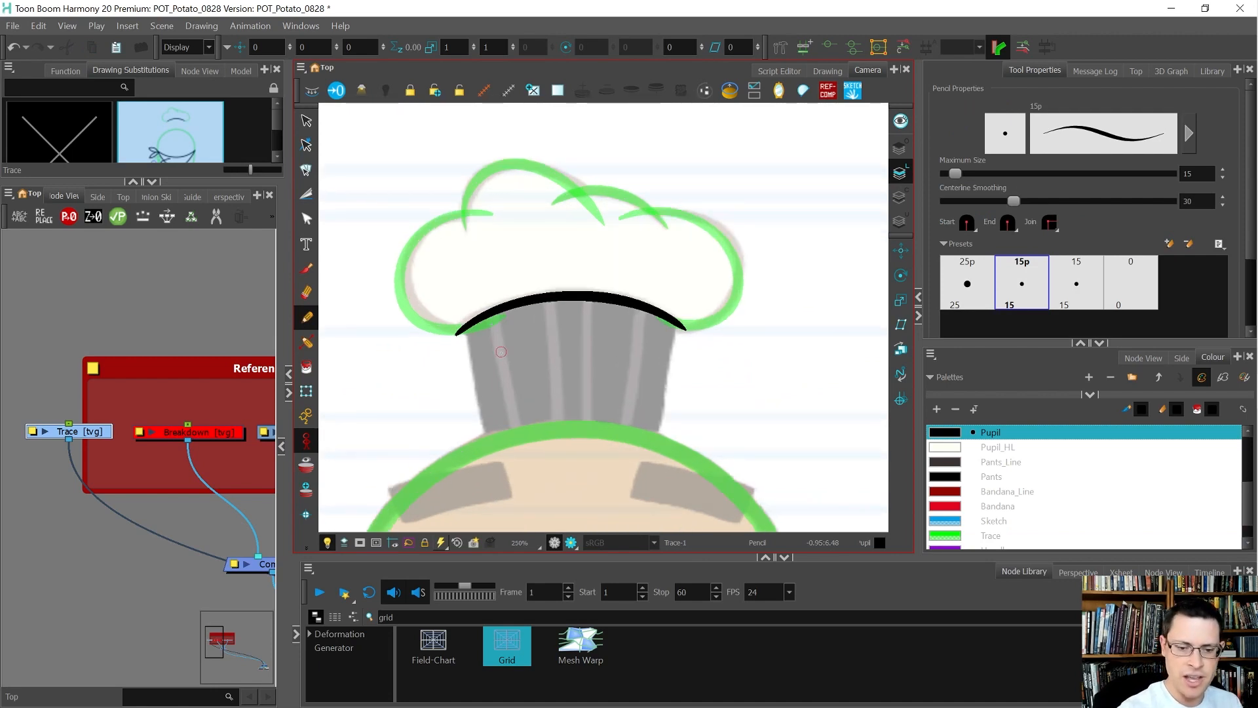
scroll(500, 352, "up", 1)
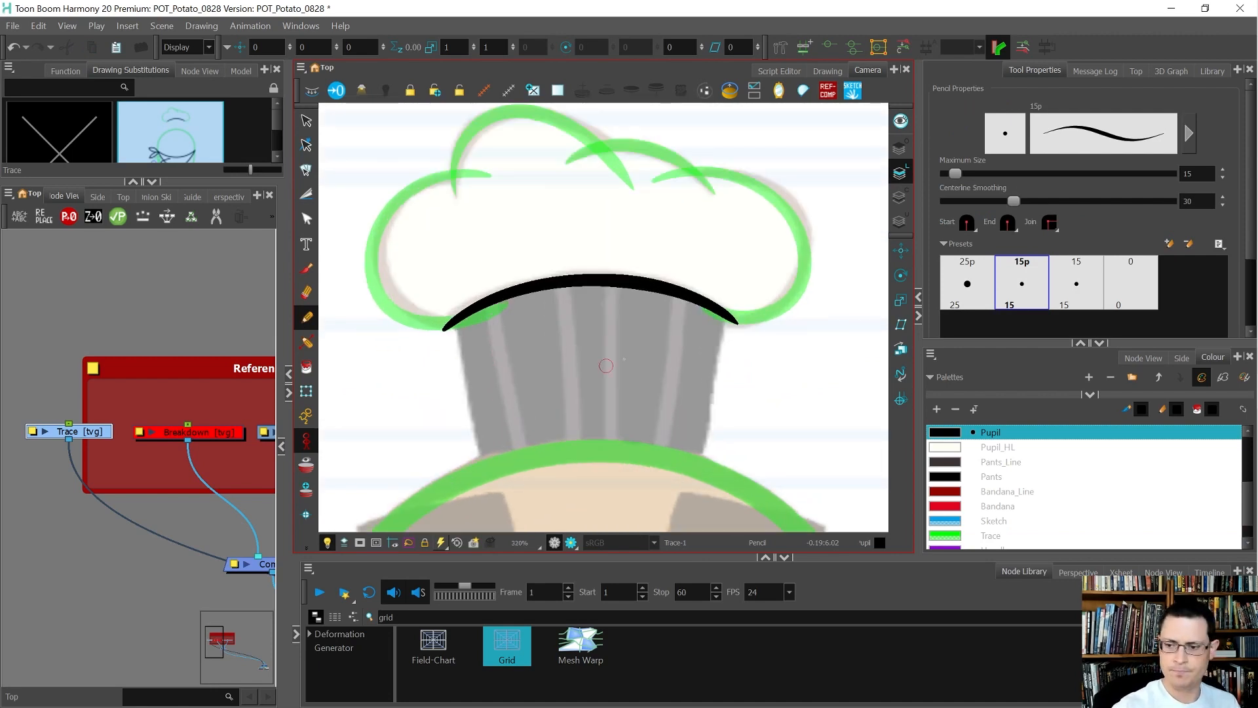
left_click(1075, 282)
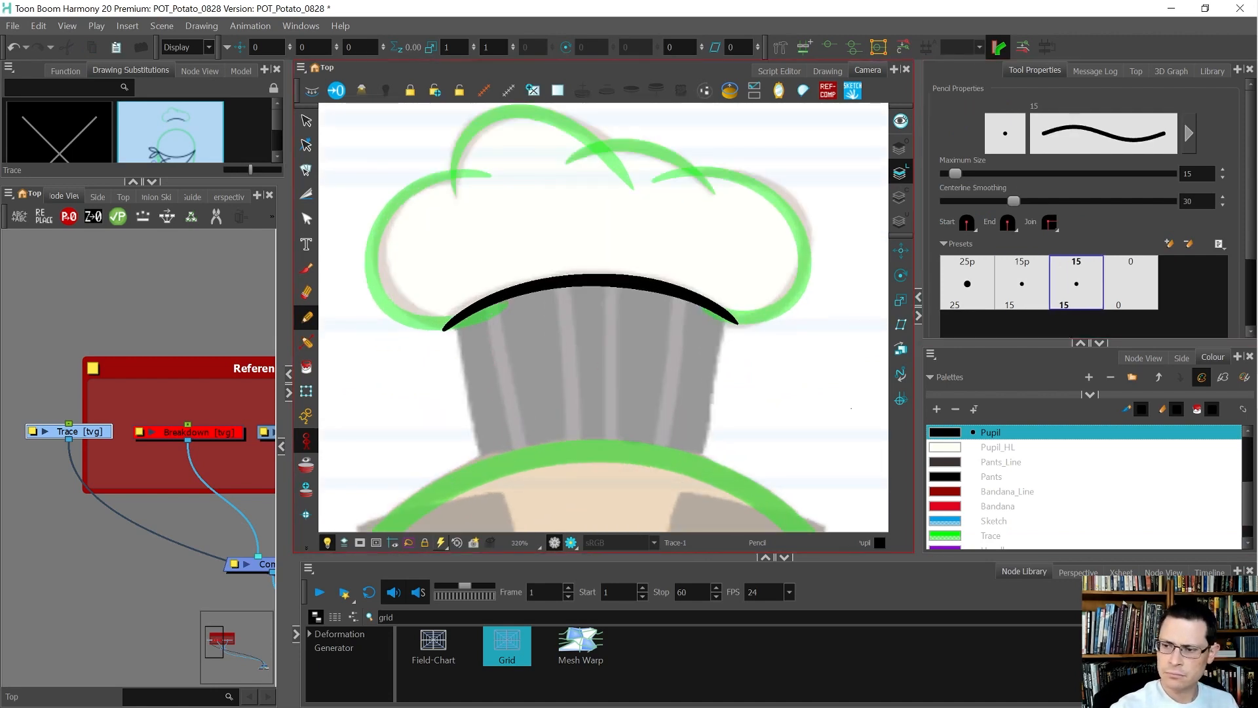
left_click_drag(495, 498, 452, 262)
mouse_move(696, 467)
left_mouse_down()
mouse_move(693, 497)
mouse_move(725, 260)
left_mouse_up()
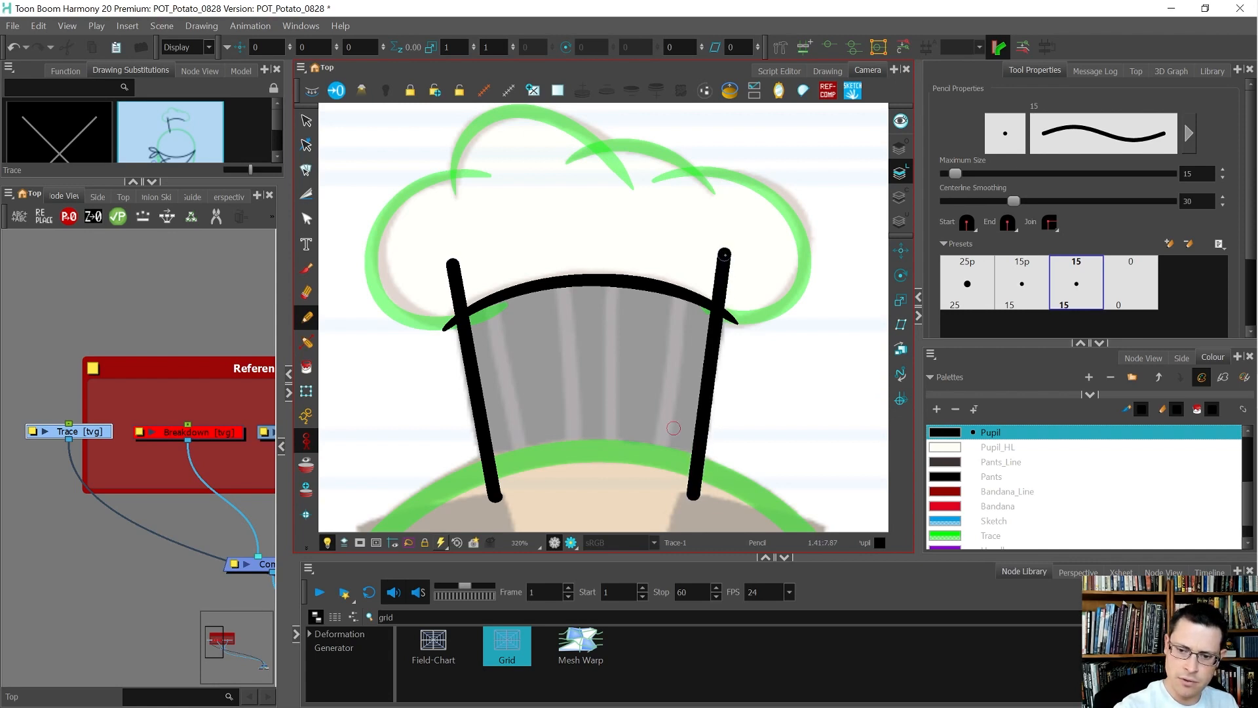
left_click_drag(528, 485, 481, 248)
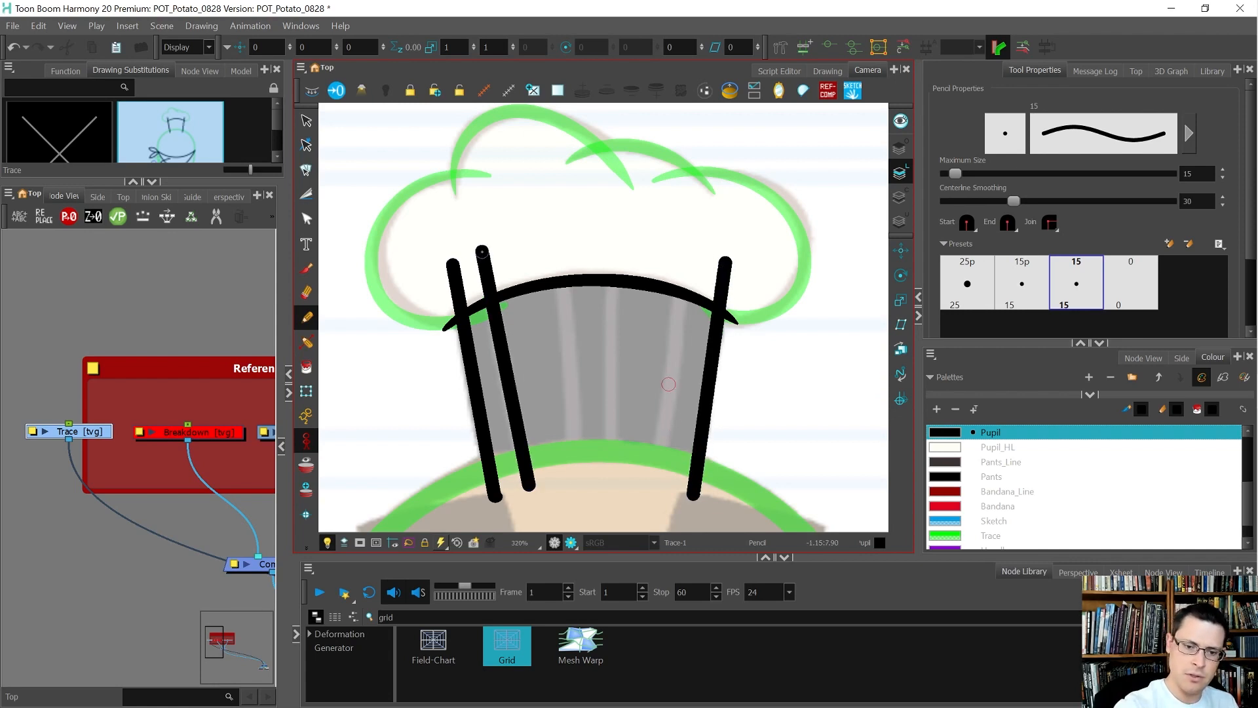
left_click_drag(564, 248, 564, 491)
key("ctrl+z")
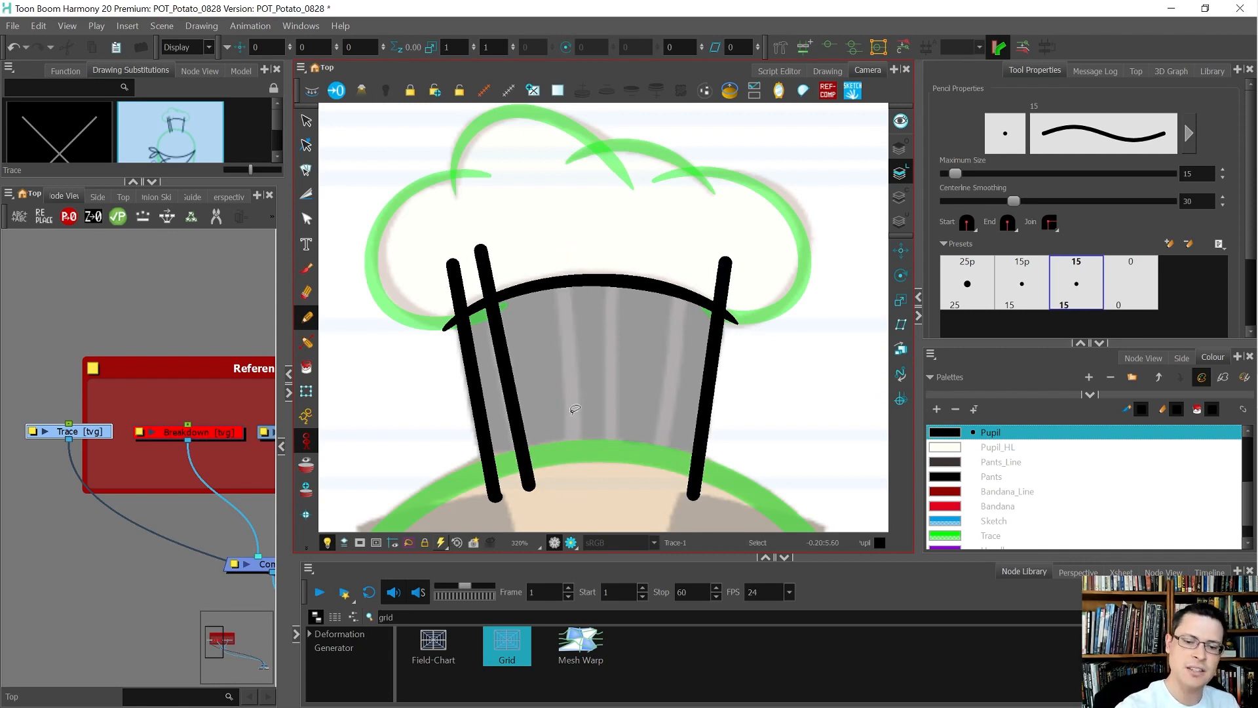
key("ctrl+z")
Draw four pleat lines across the hat band between its side lines, running past the puff edge and the head outline
mouse_move(485, 279)
left_mouse_down()
mouse_move(531, 510)
mouse_move(572, 483)
mouse_move(566, 232)
mouse_move(615, 261)
mouse_move(614, 508)
left_mouse_up()
mouse_move(686, 279)
left_mouse_down()
mouse_move(686, 291)
mouse_move(684, 259)
mouse_move(672, 475)
left_mouse_up()
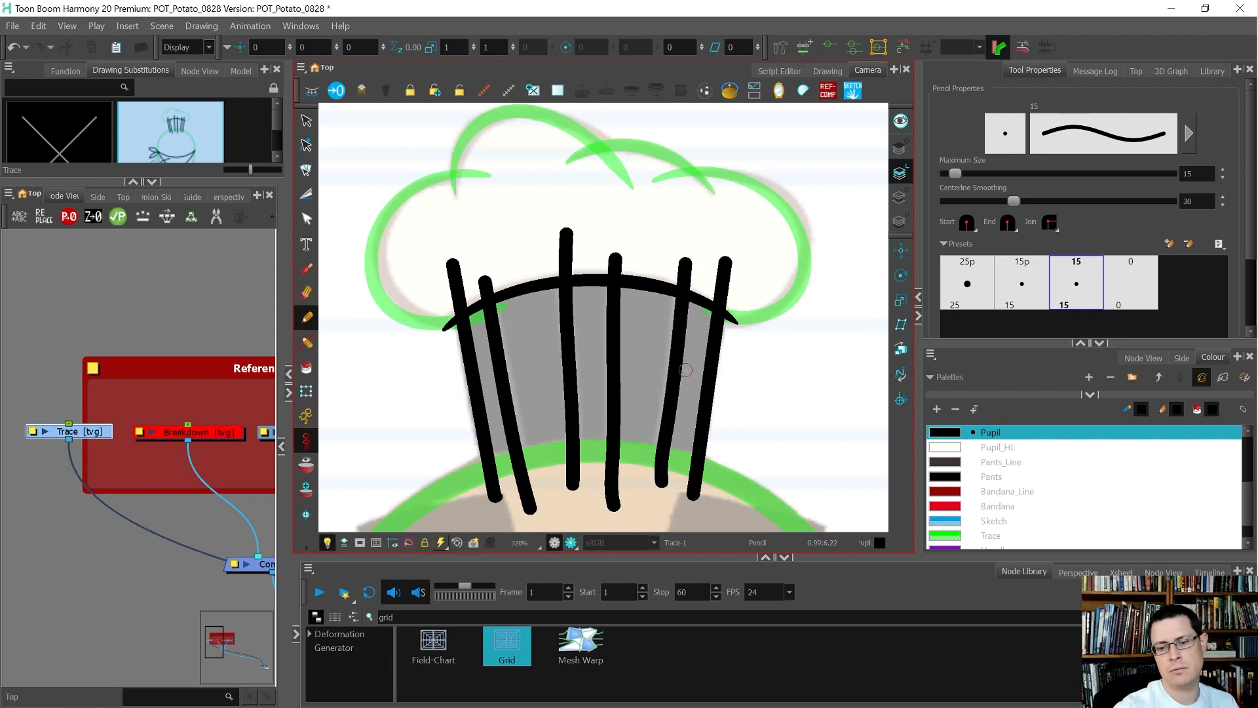
key("alt+s")
left_click(676, 354)
left_click(677, 354)
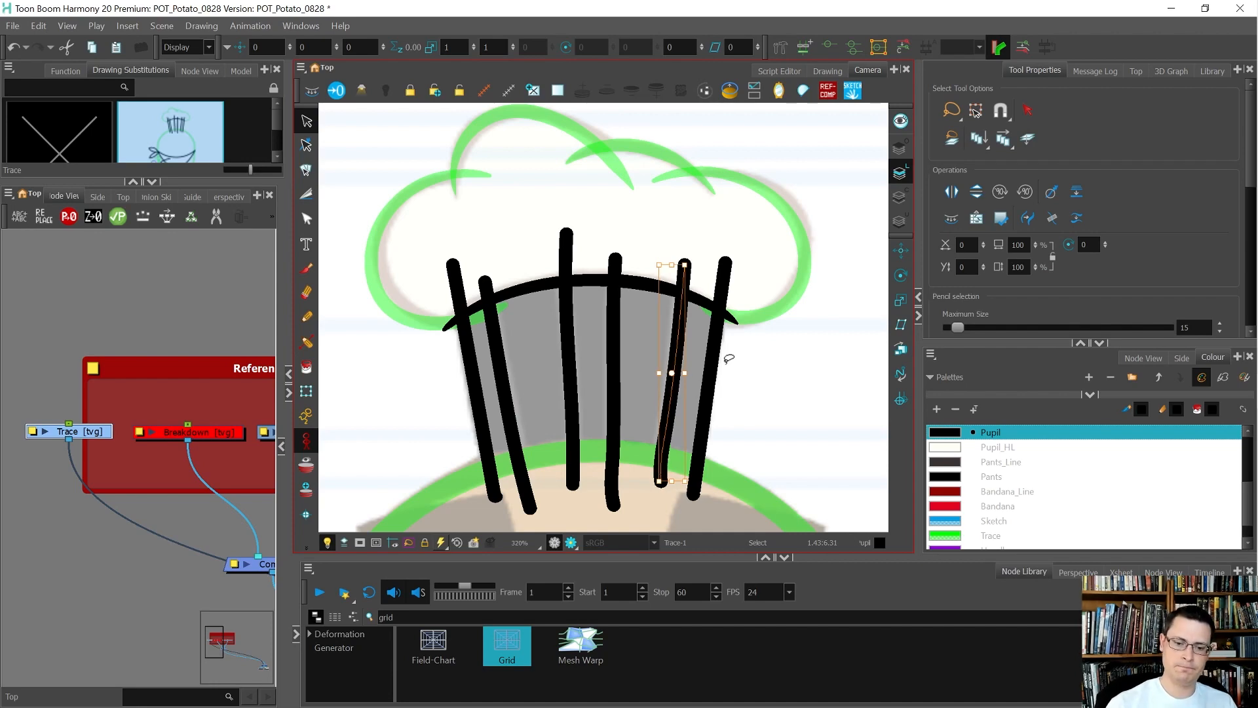
Delete the leftmost pleat line and redraw it straighter with the Pencil tool in a rotated view
left_click(458, 451)
left_click_drag(527, 381, 512, 418)
key("Delete")
left_click_drag(675, 419, 530, 468)
key("alt+/")
left_click_drag(411, 335, 597, 186)
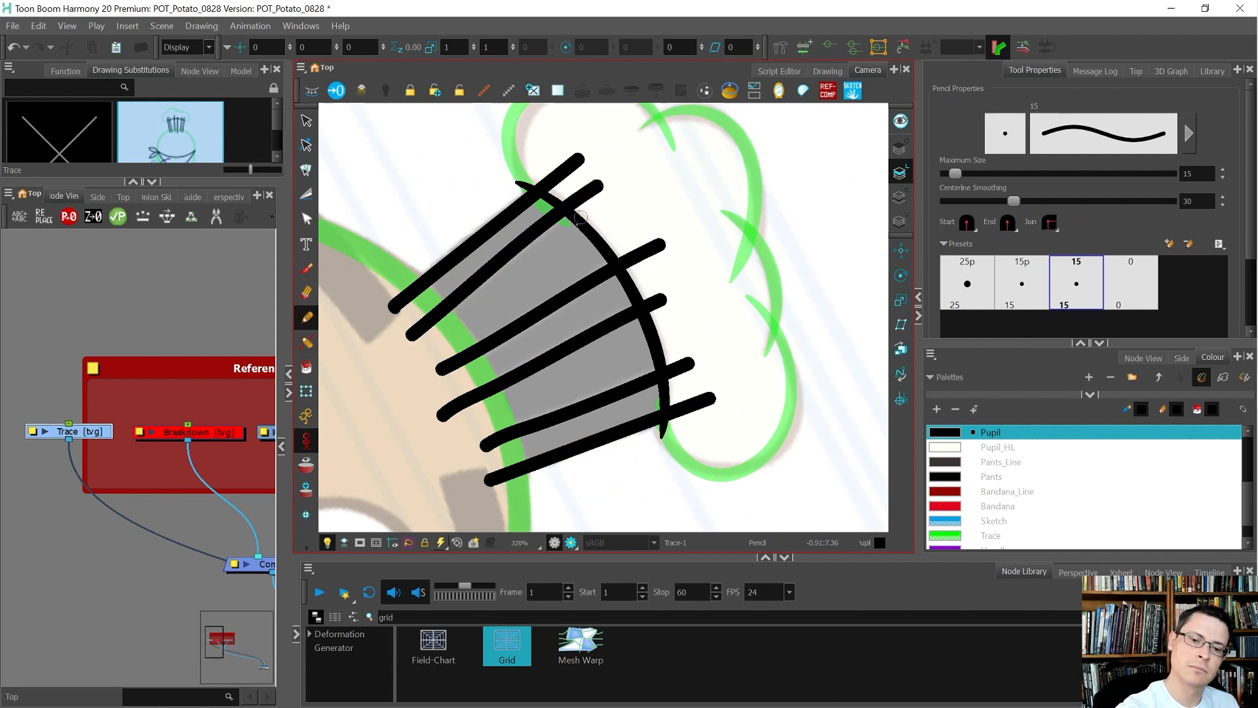
Nudge the redrawn leftmost pleat line into place over the sketch and reset the view
key("alt+s")
left_click(535, 230)
left_click_drag(536, 231, 540, 236)
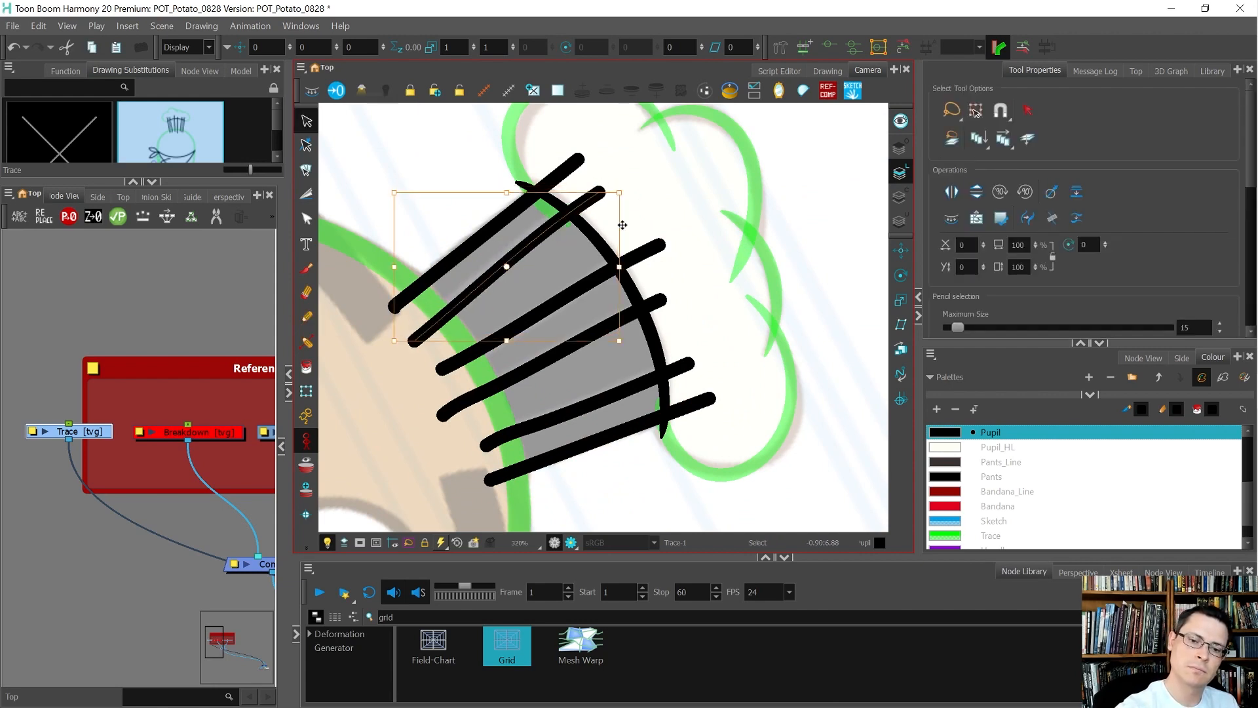
left_click(640, 200)
key("shift+m")
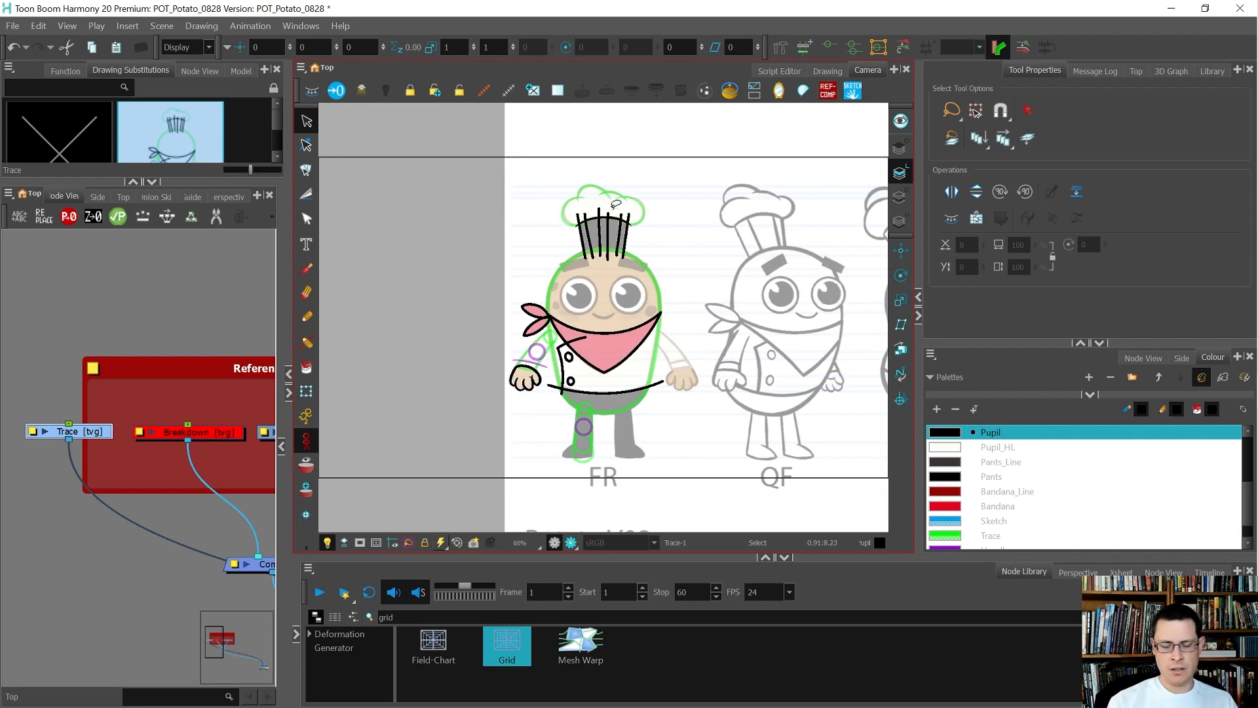
Cut off the lower tip of the hat band's left side line where it runs past the head outline
scroll(576, 272, "up", 8)
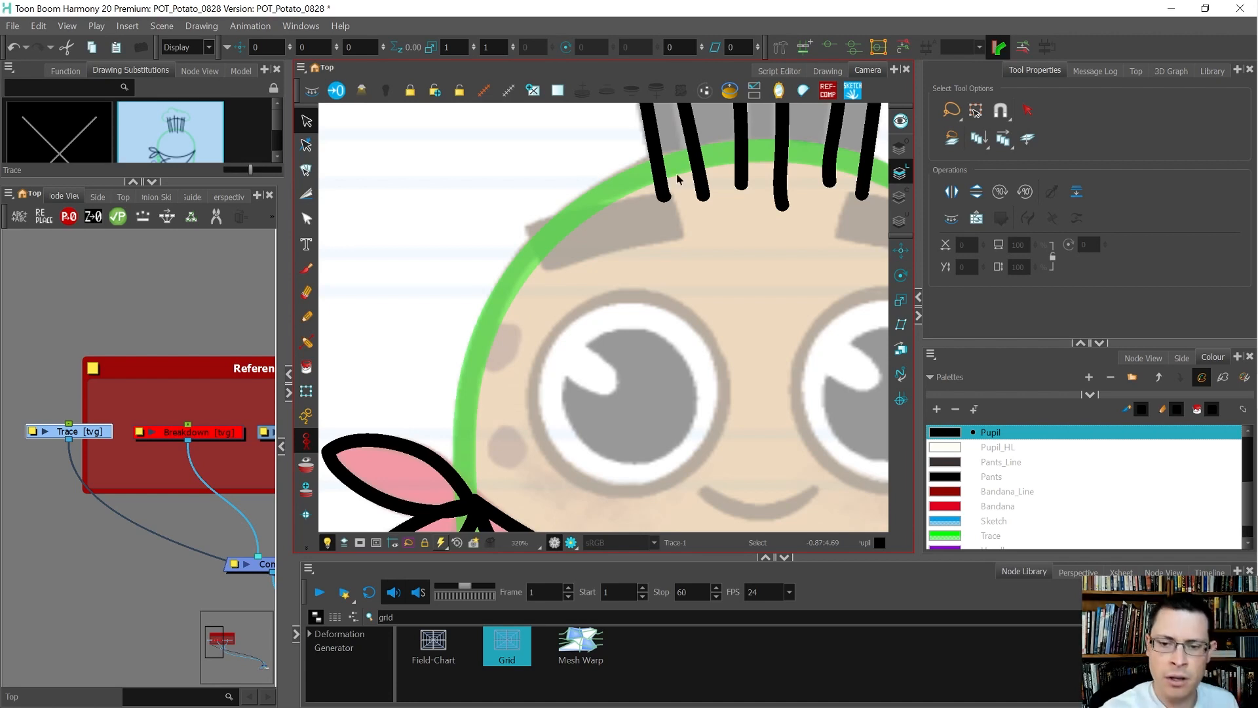
key("alt+t")
left_click_drag(725, 226, 639, 268)
Trace the left eyebrow's lower edge on the Overlay art layer using the Stroke tool with auto-fill turned off
key("alt+k")
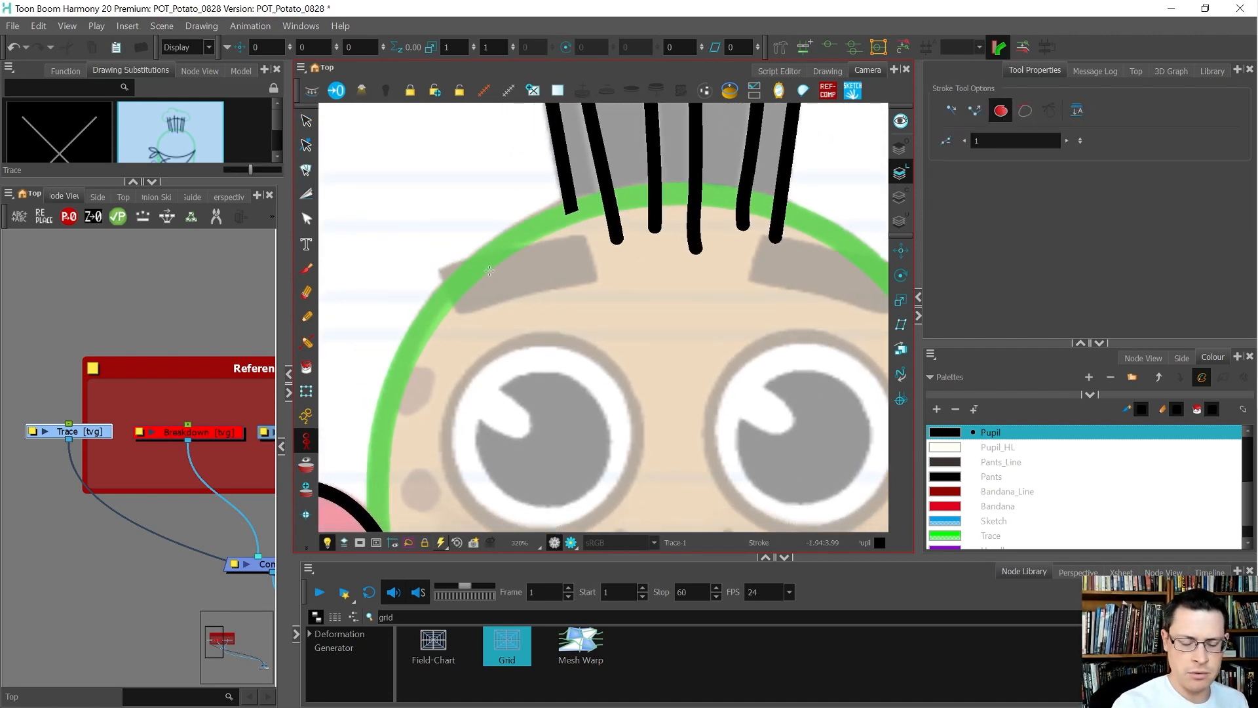
scroll(485, 274, "up", 2)
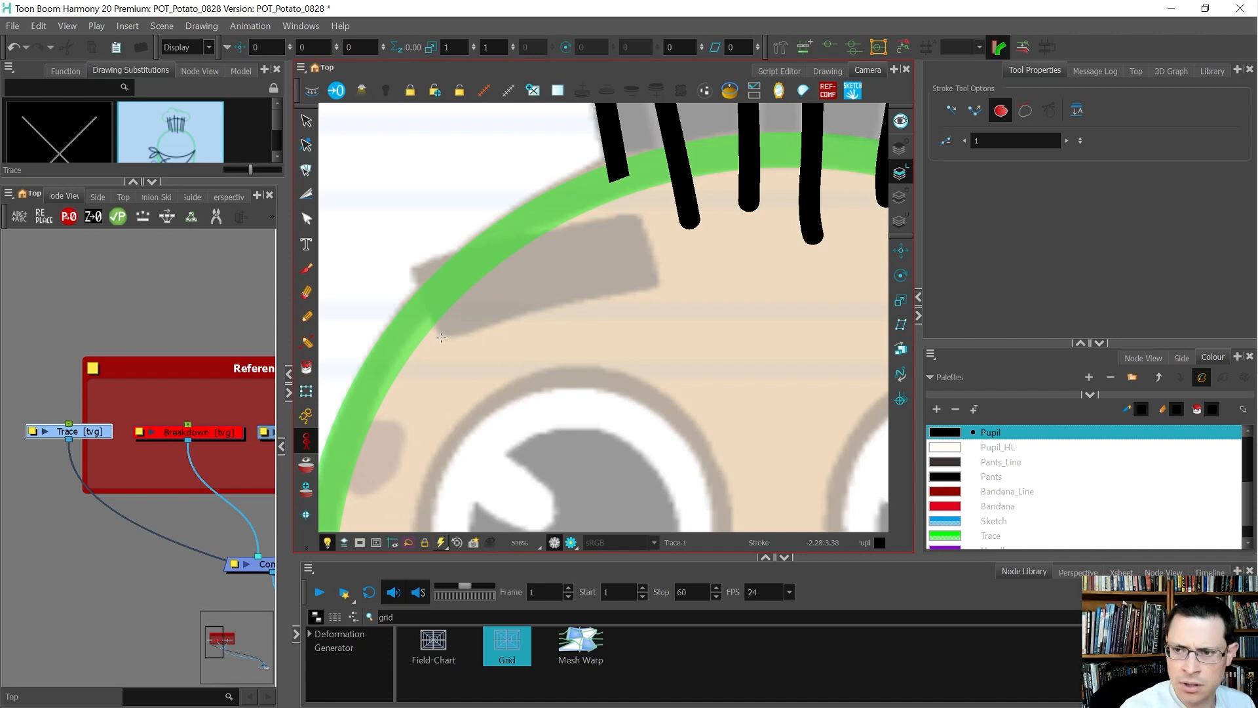
left_click(1001, 110)
left_click(900, 148)
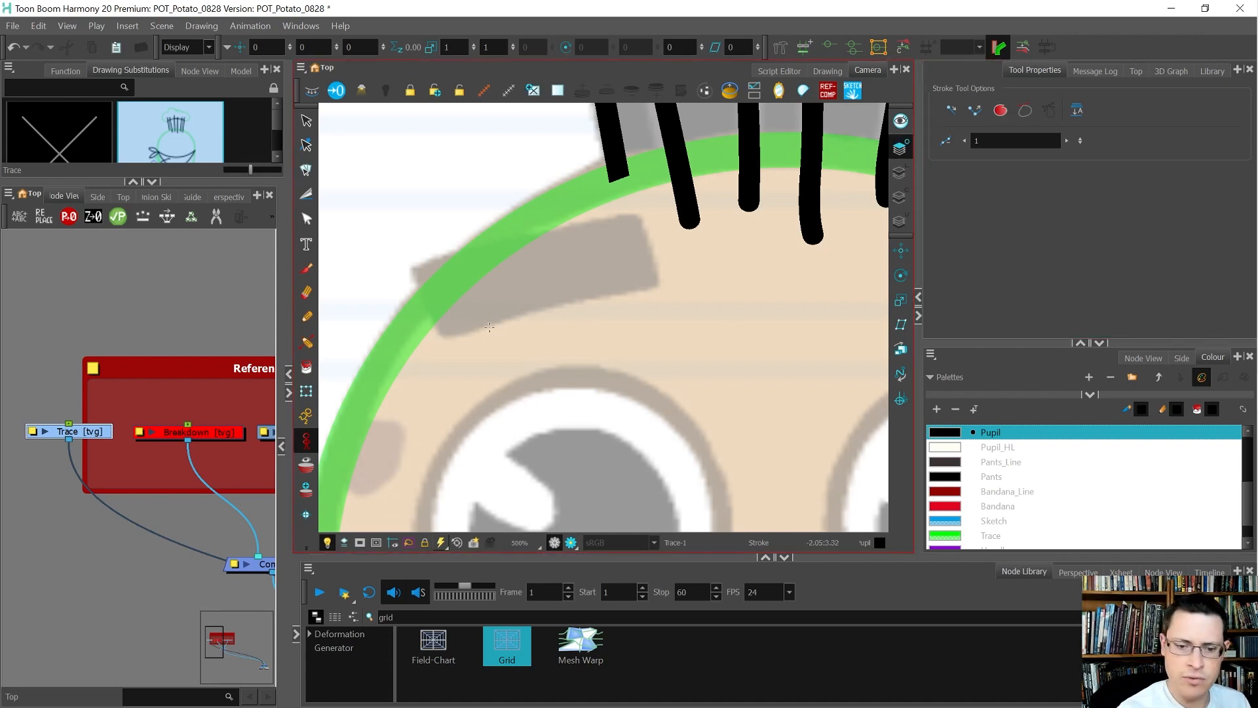
left_click_drag(512, 318, 742, 276)
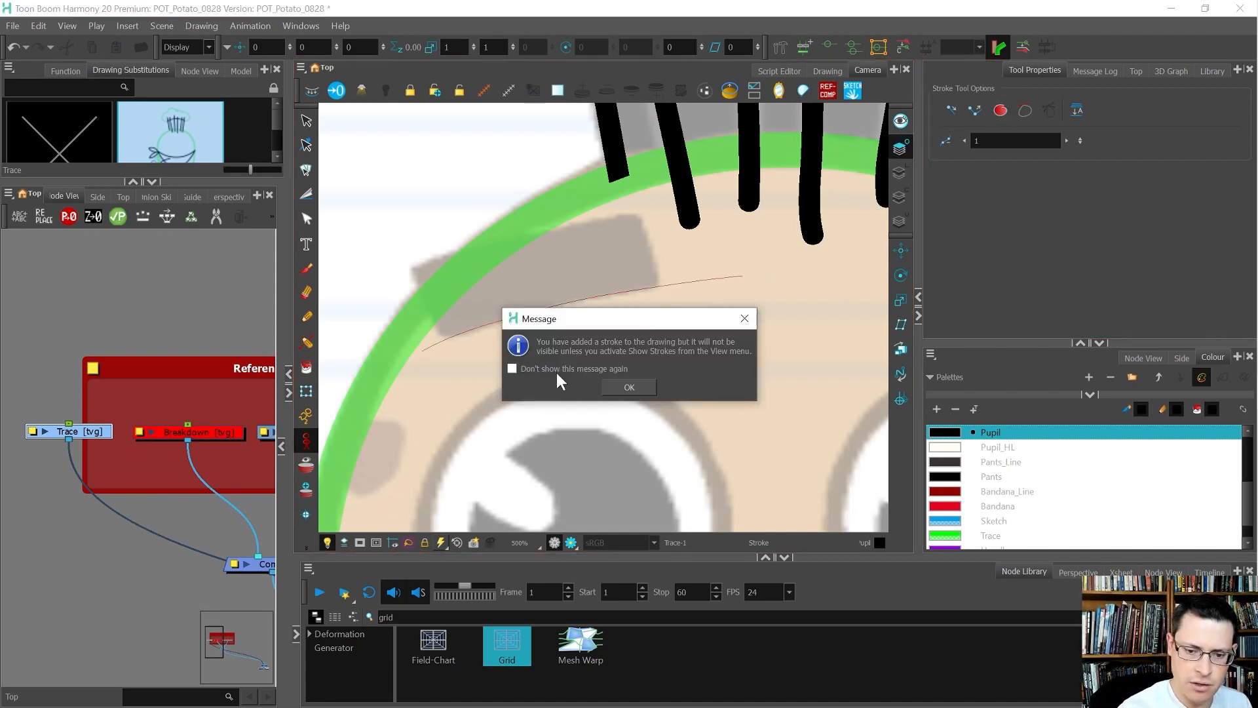
left_click(633, 386)
Show the invisible strokes and close the left eyebrow's outline with crossing strokes along its remaining edges
key("k")
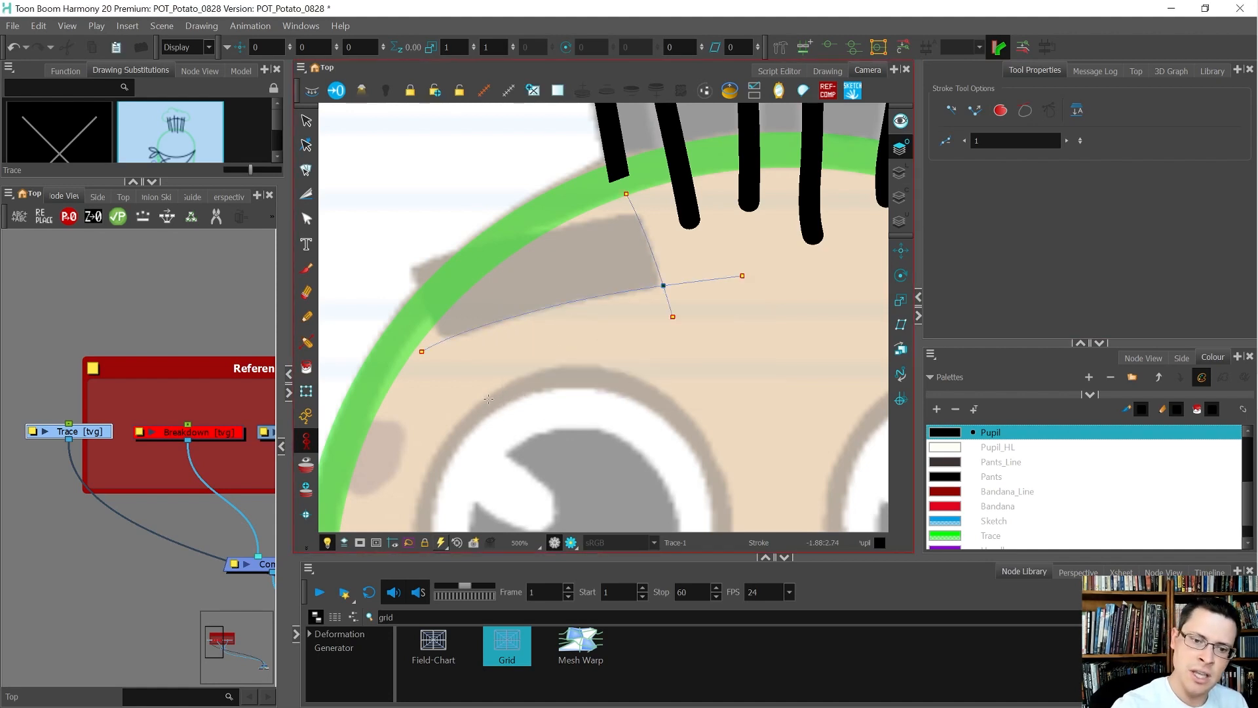
left_click_drag(400, 249, 471, 395)
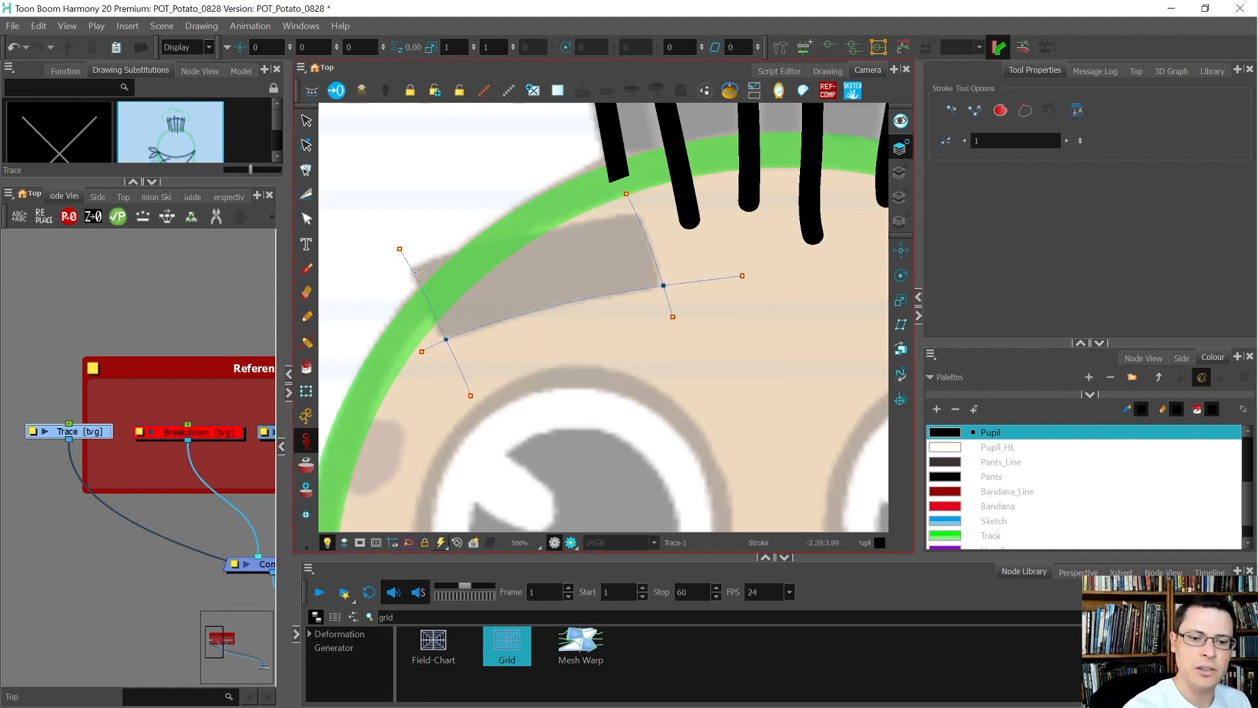
mouse_move(424, 270)
left_mouse_down()
mouse_move(726, 228)
mouse_move(725, 214)
left_mouse_up()
Scale the left eyebrow's upper-edge stroke slightly to fit the sketch and fill the outline with the Pupil colour
key("alt+s")
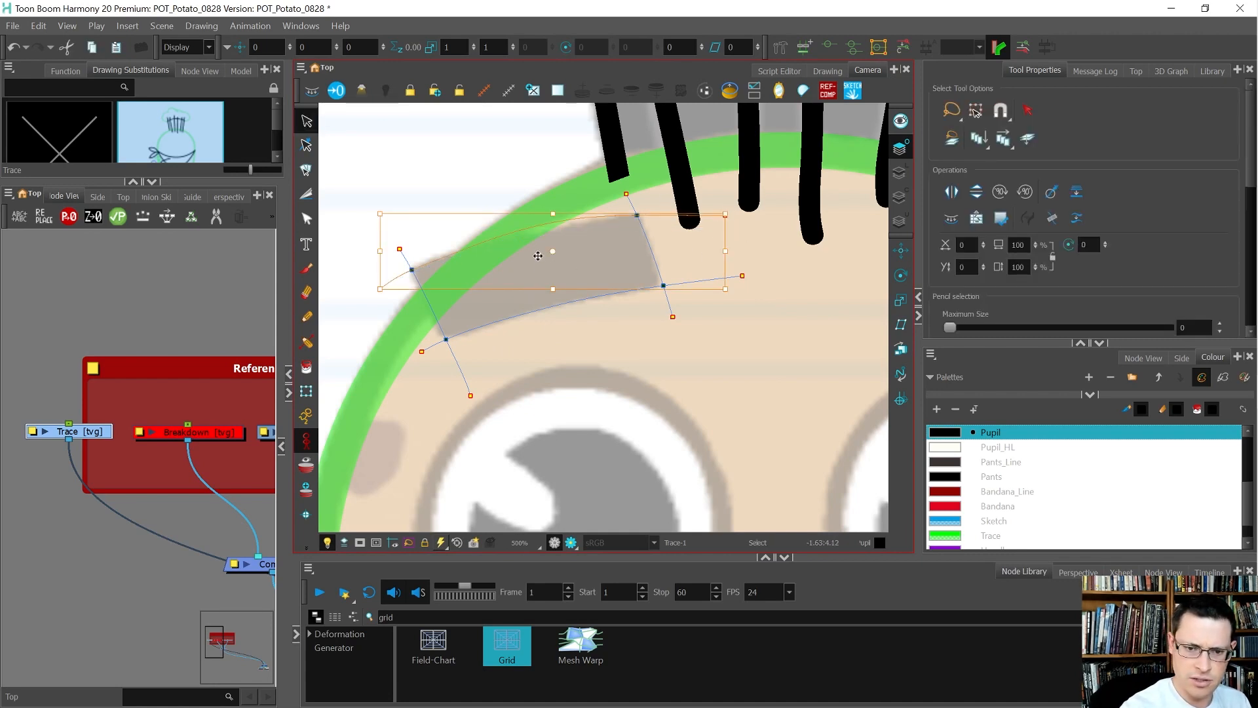
left_click_drag(551, 215, 551, 221)
left_click_drag(727, 236, 725, 231)
left_click_drag(382, 289, 387, 296)
key("alt+i")
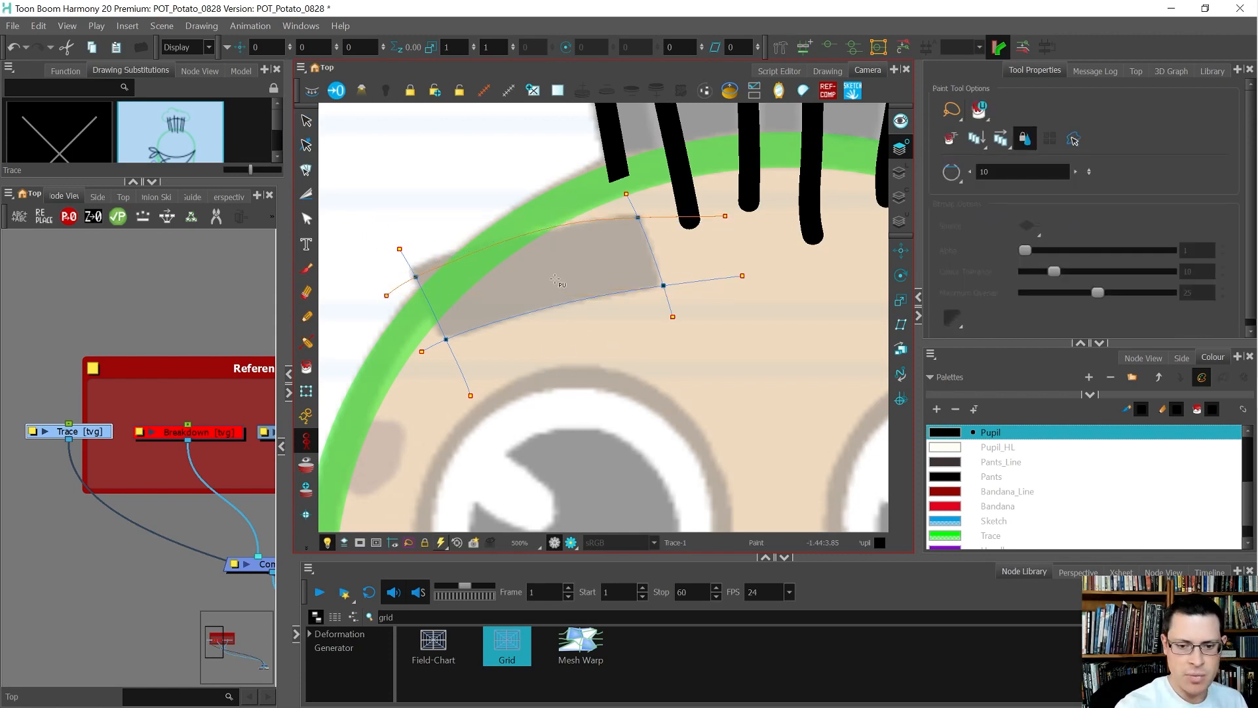
left_click(543, 288)
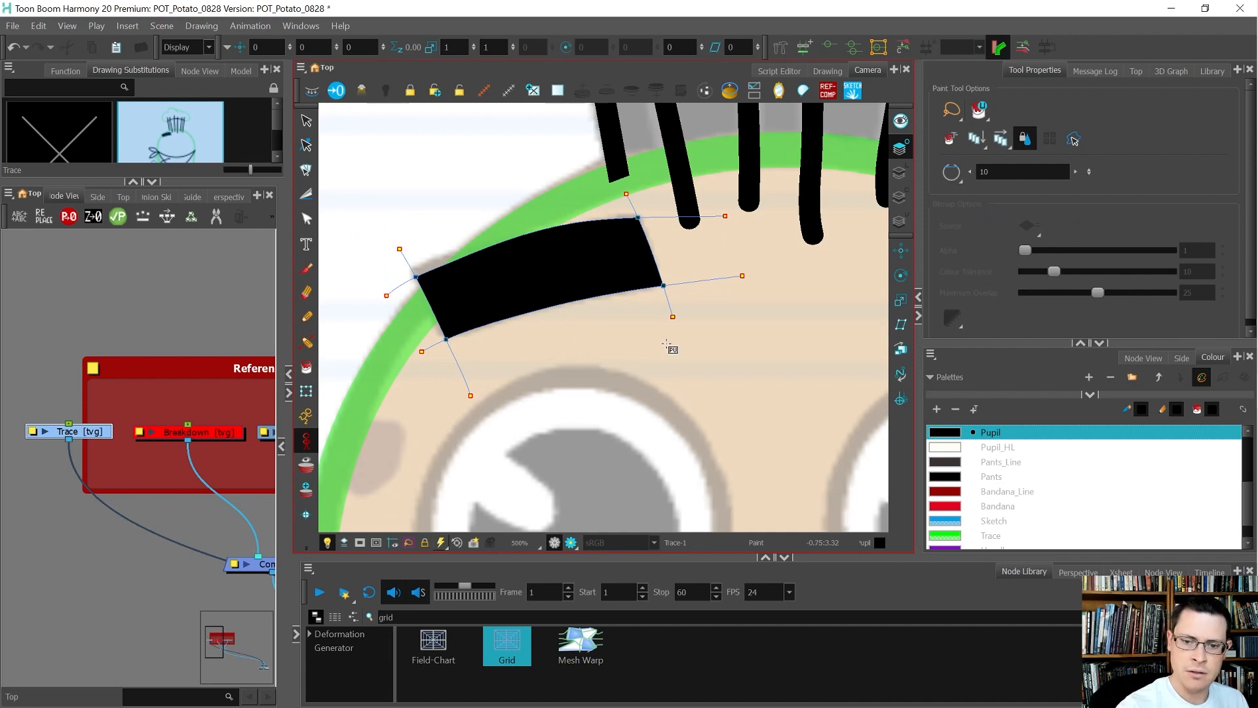
Hide the invisible strokes and refine the left eyebrow's upper edge and inner corner with the Contour Editor
key("alt+t")
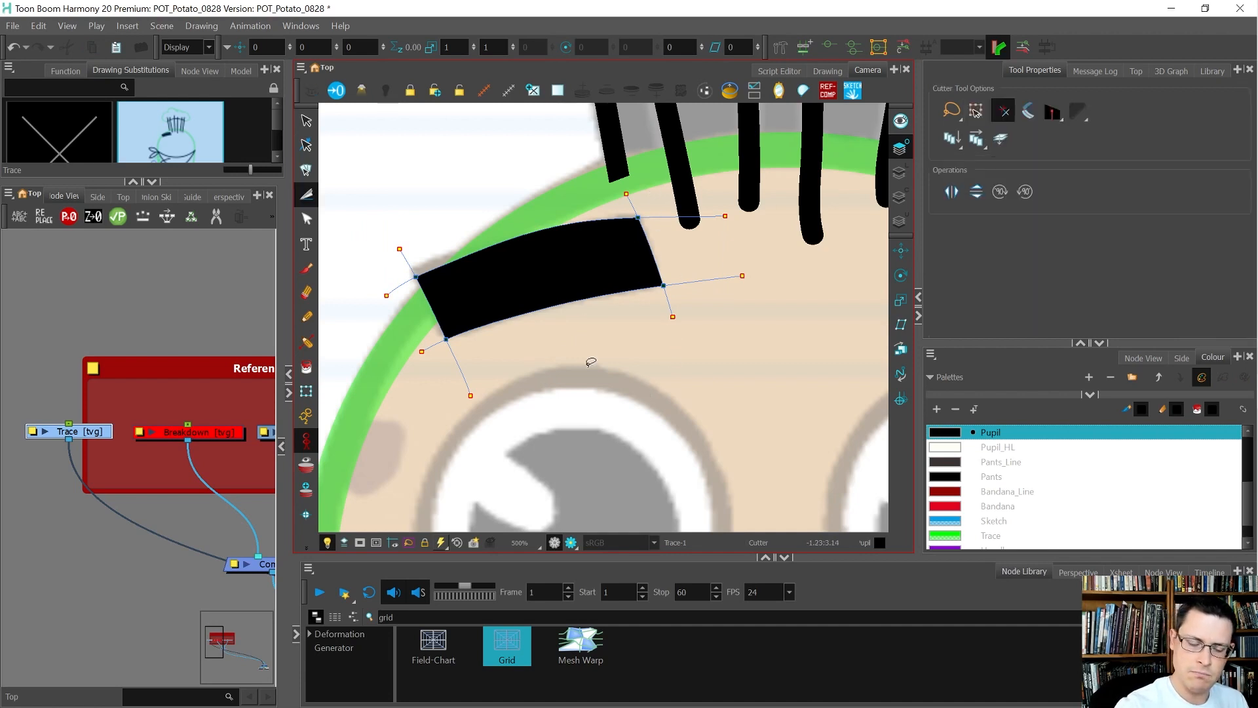
key("alt+s")
left_click(522, 267)
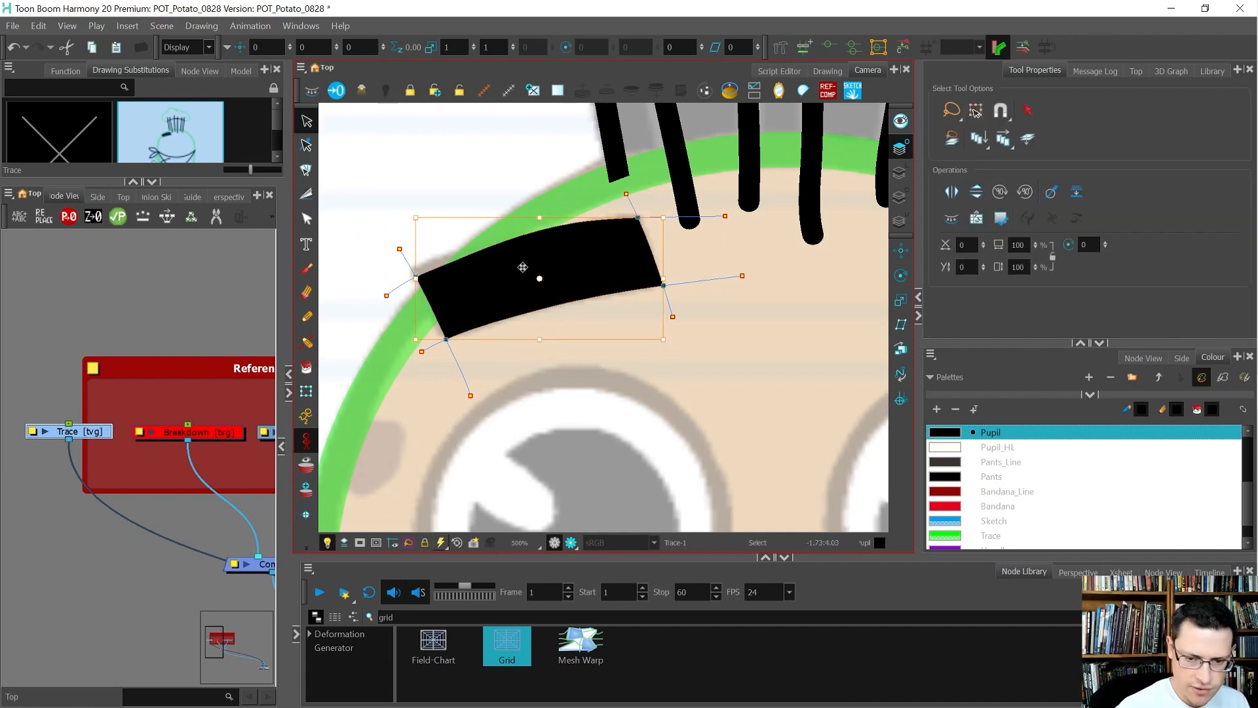
key("Escape")
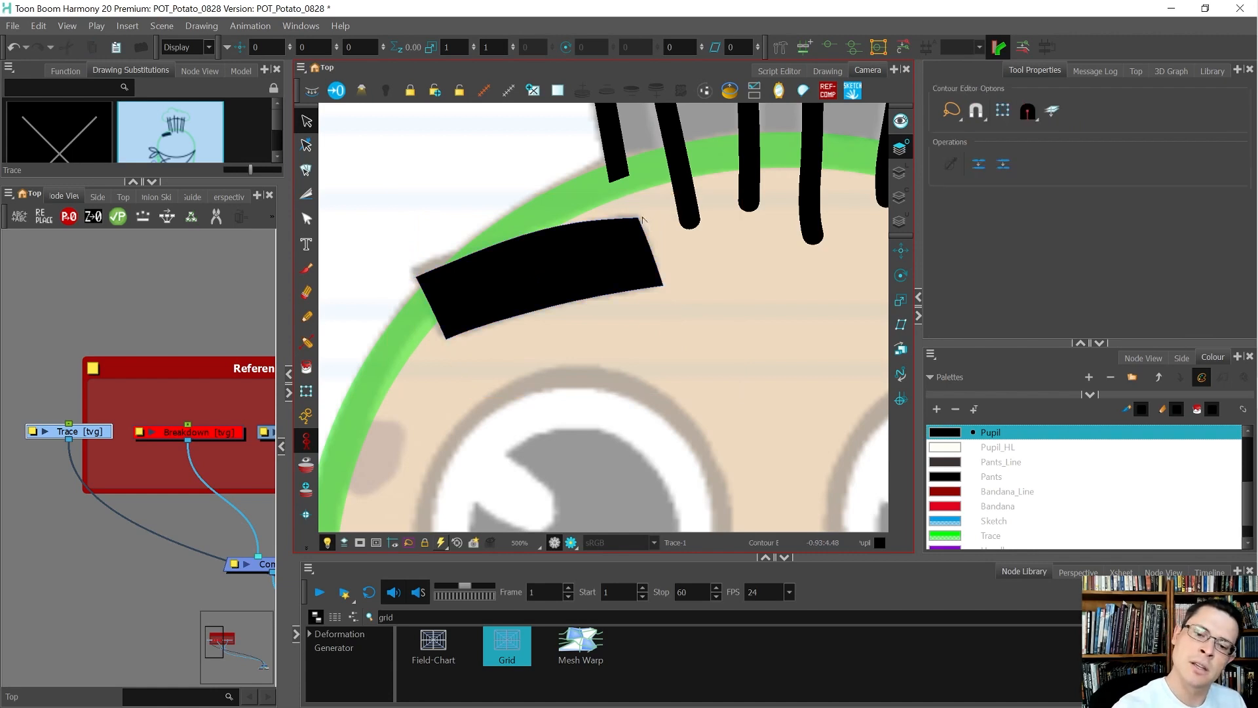
key("alt+q")
key("Delete")
left_click_drag(638, 218, 604, 218)
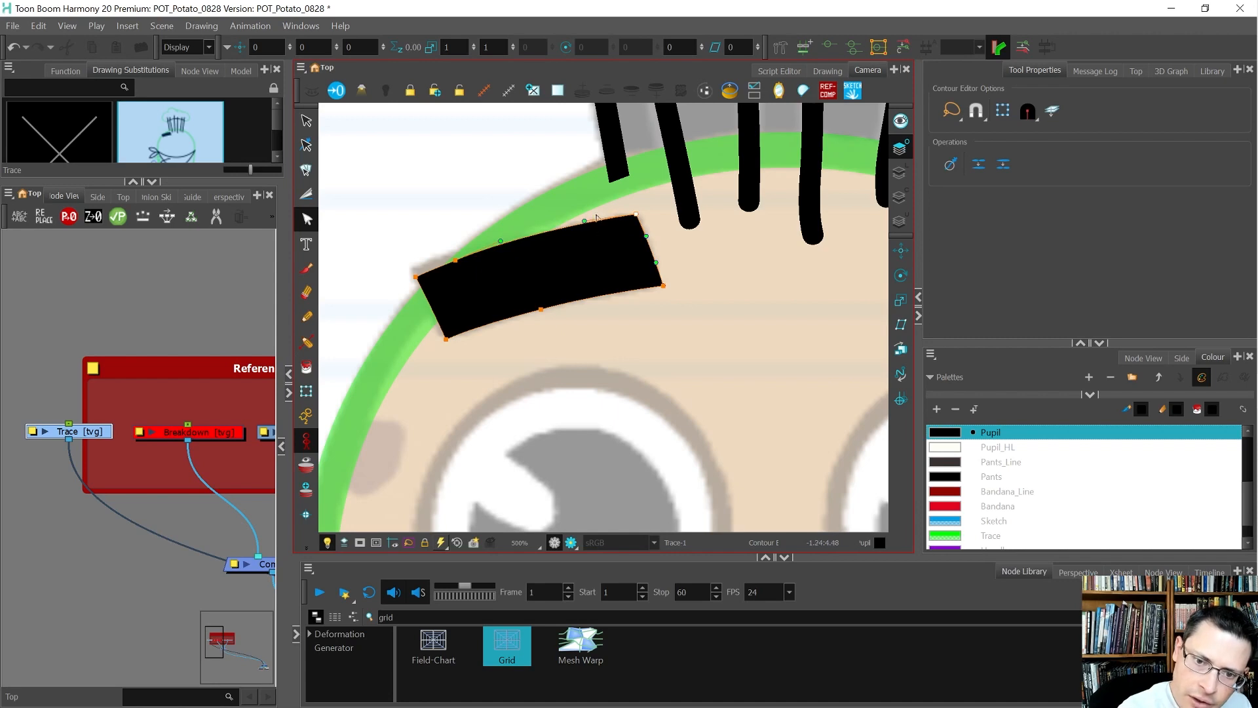
key("Escape")
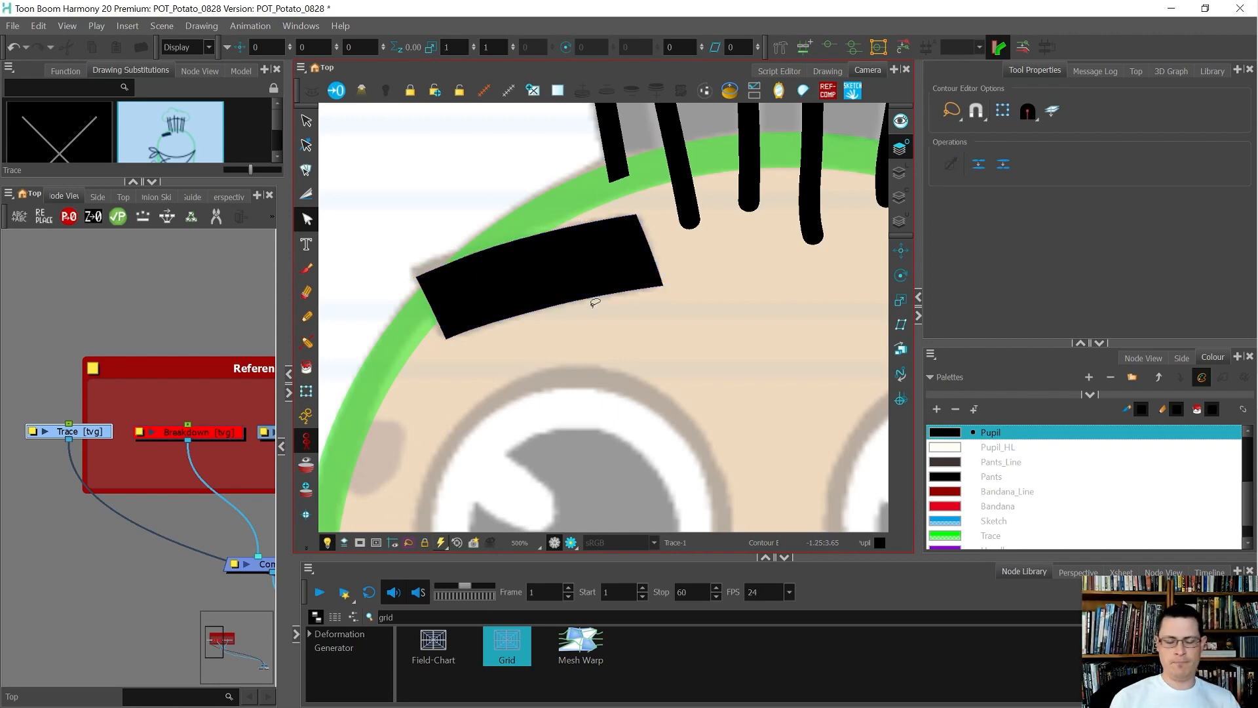
Try to reshape the left eyebrow's outer edge with the Contour Editor and undo the change
scroll(595, 302, "down", 3)
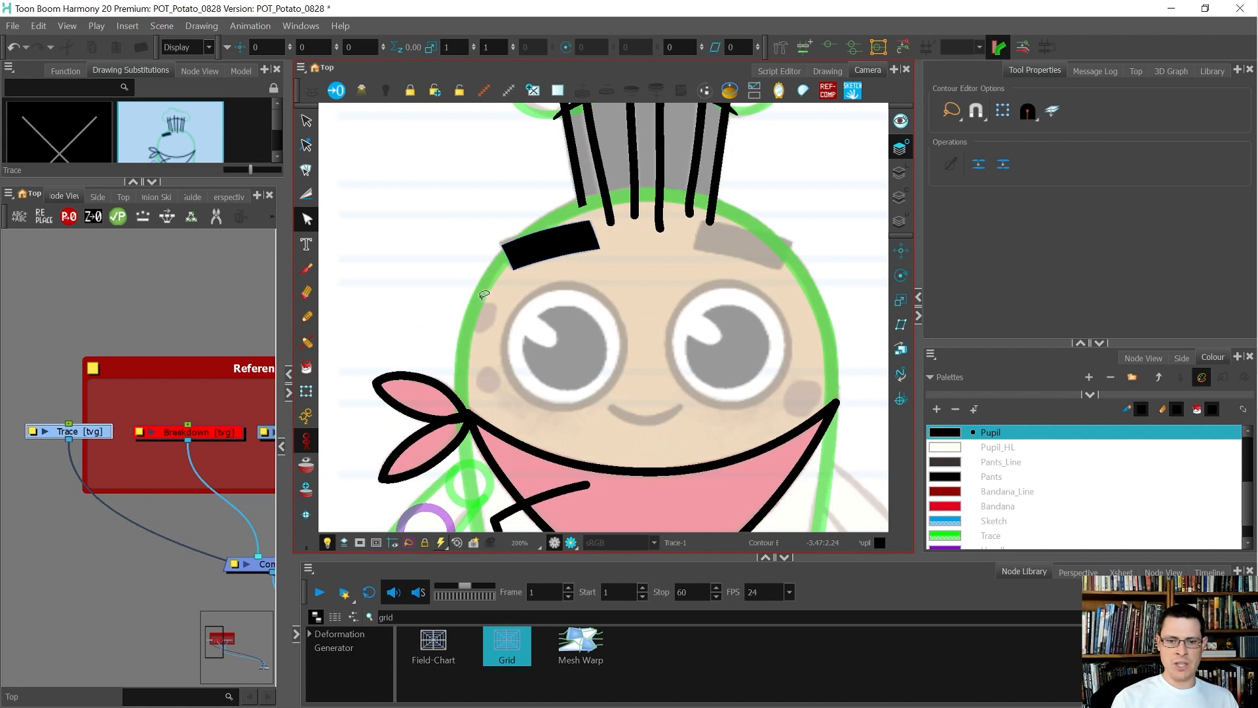
left_click(549, 247)
scroll(551, 245, "up", 2)
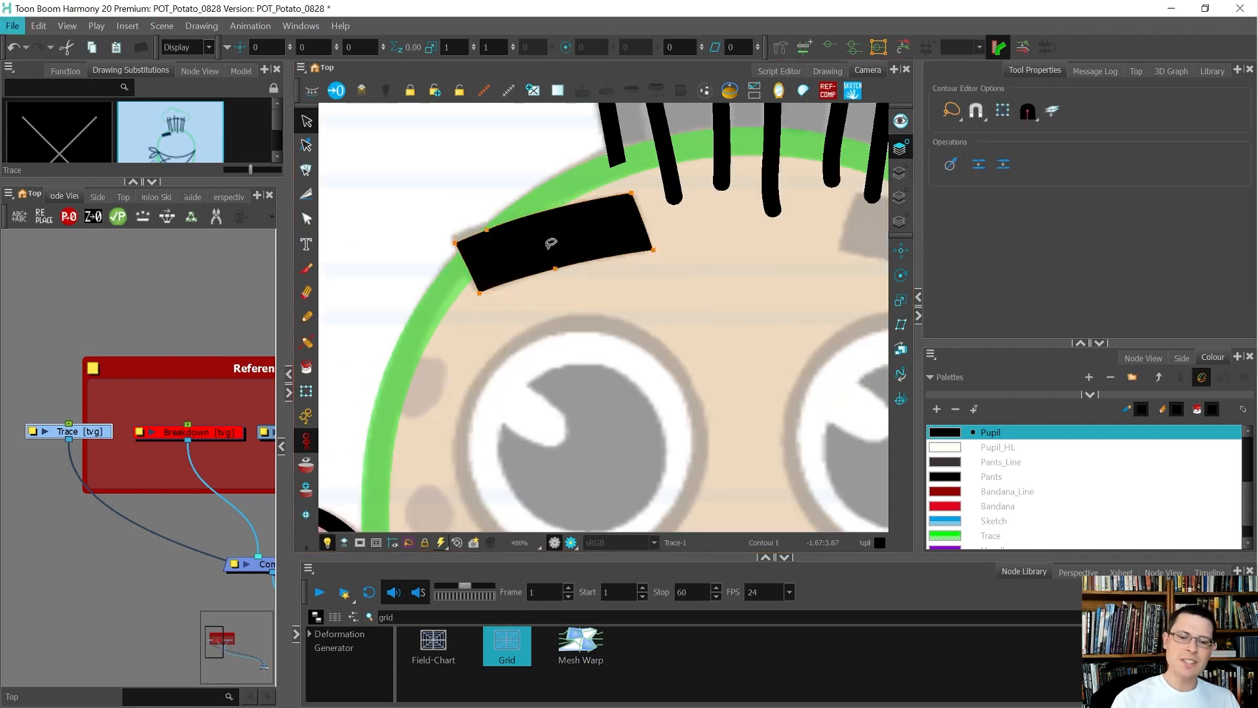
key("alt+q")
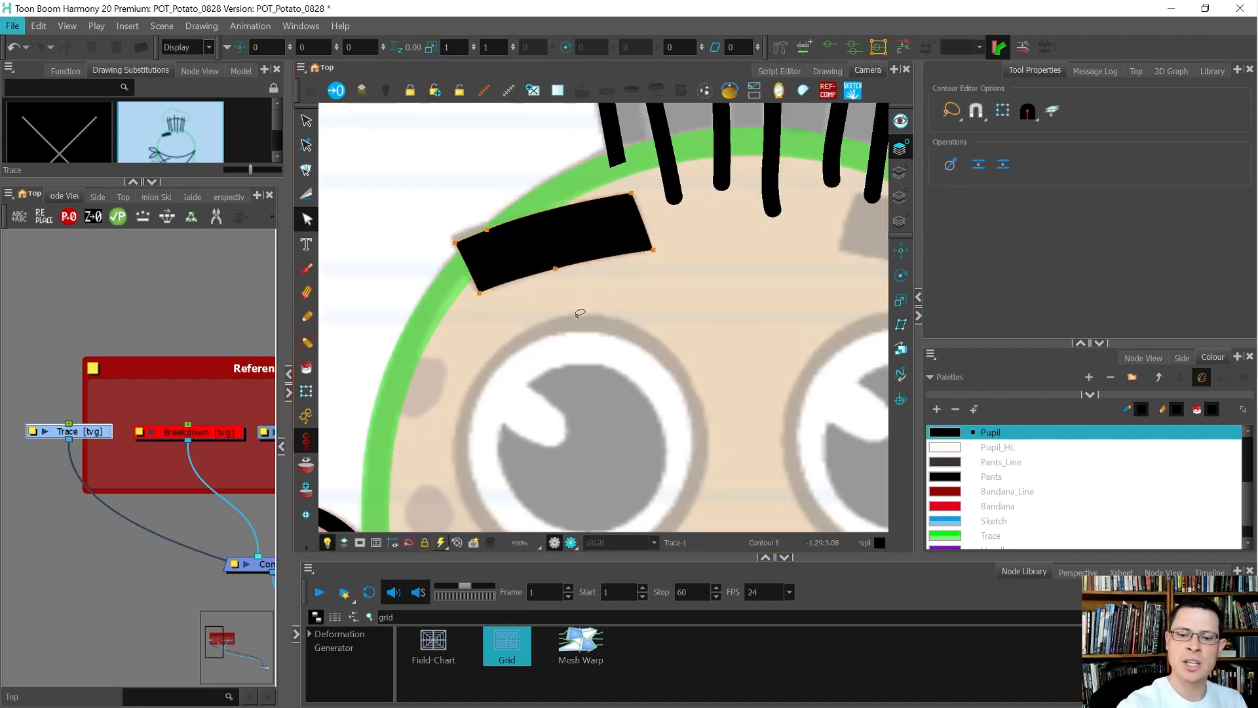
left_click_drag(463, 259, 451, 269)
key("ctrl+z")
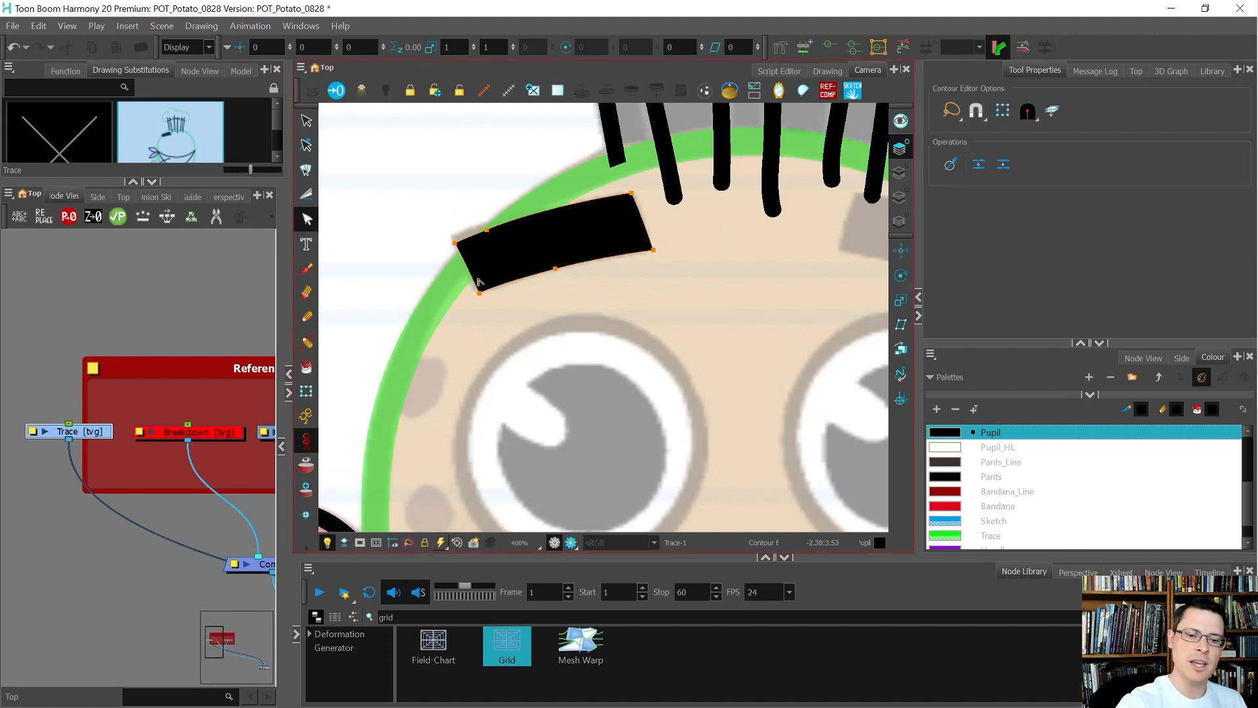
Move the left eyebrow shape from the Overlay to the Line Art layer in the same position and show the strokes
key("alt+s")
left_click(553, 247)
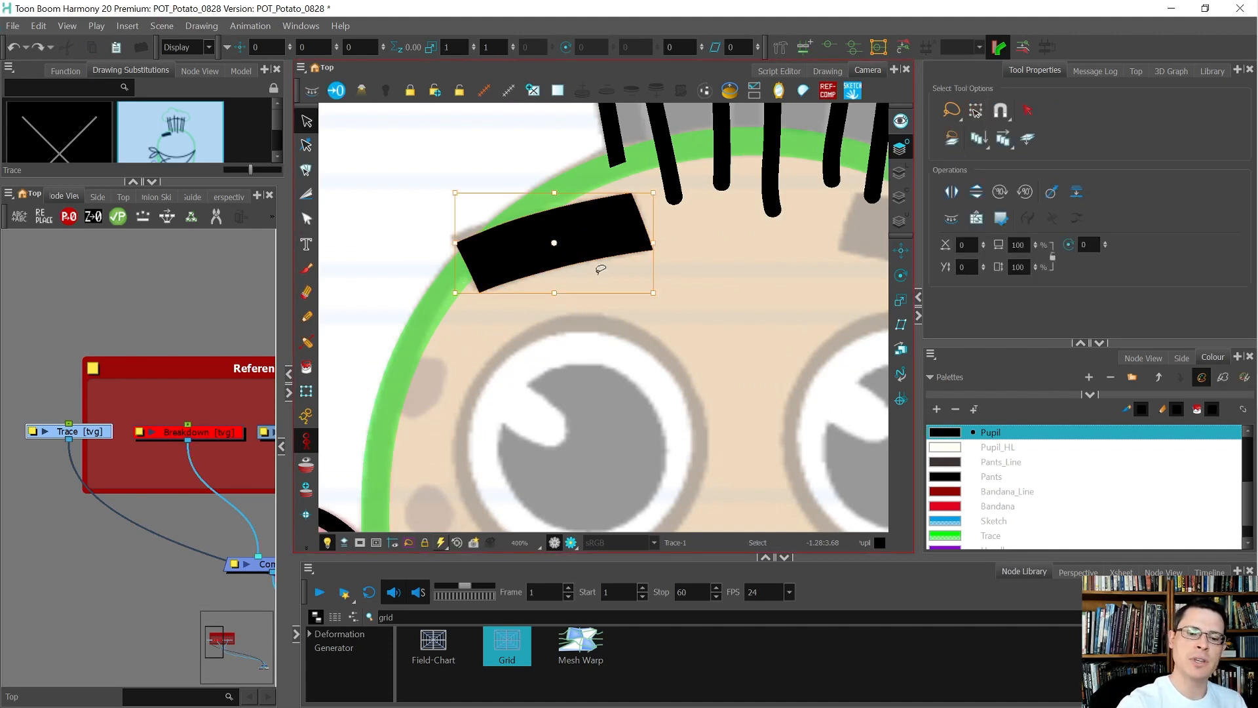
key("ctrl+x")
key("ctrl+v")
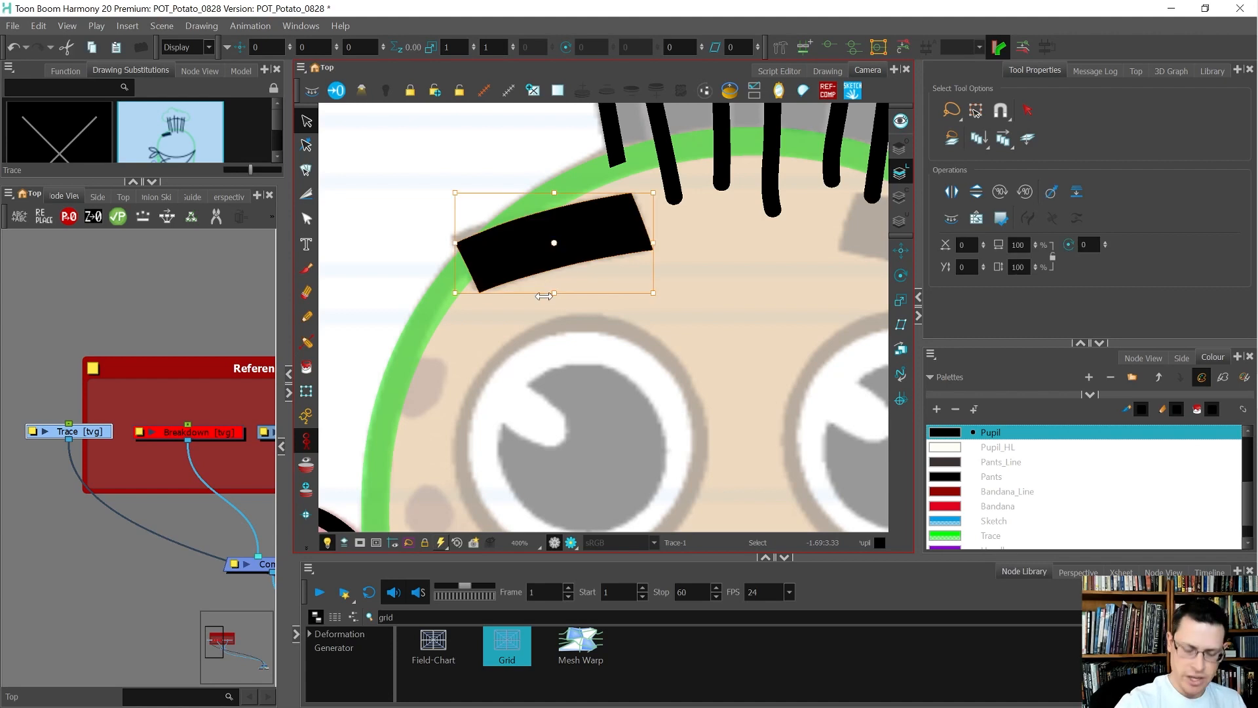
key("k")
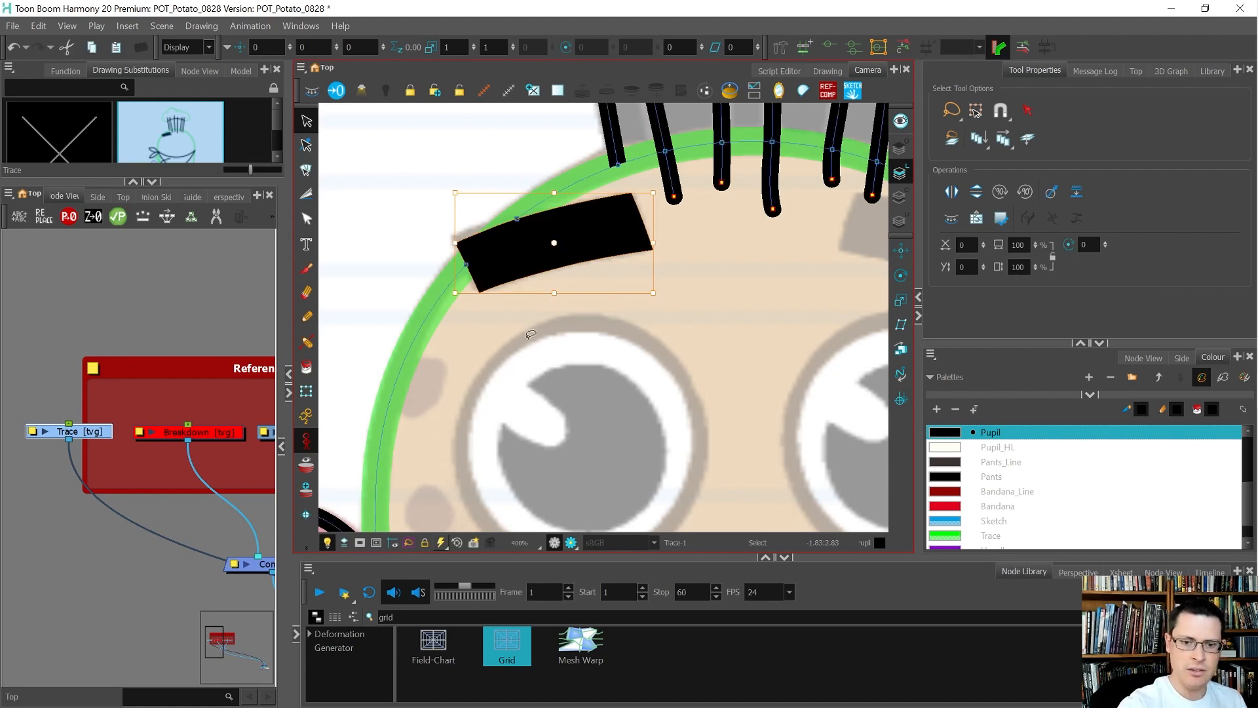
left_click_drag(517, 243, 633, 334)
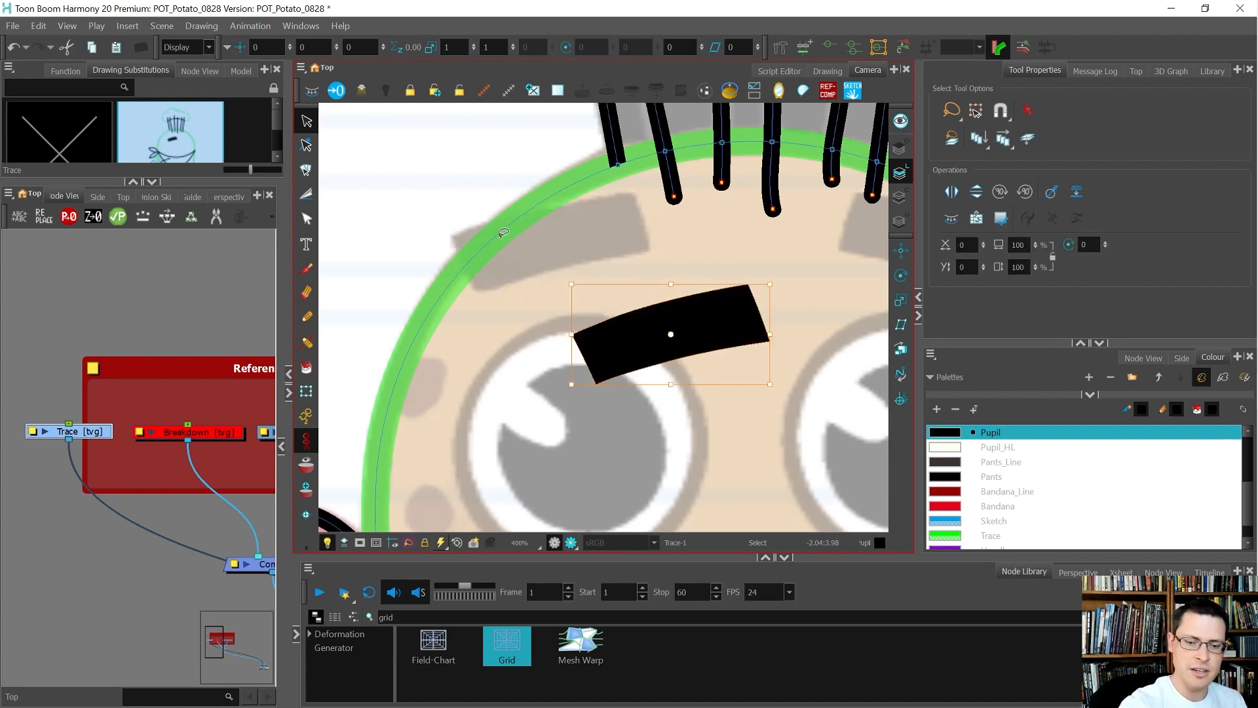
key("ctrl+z")
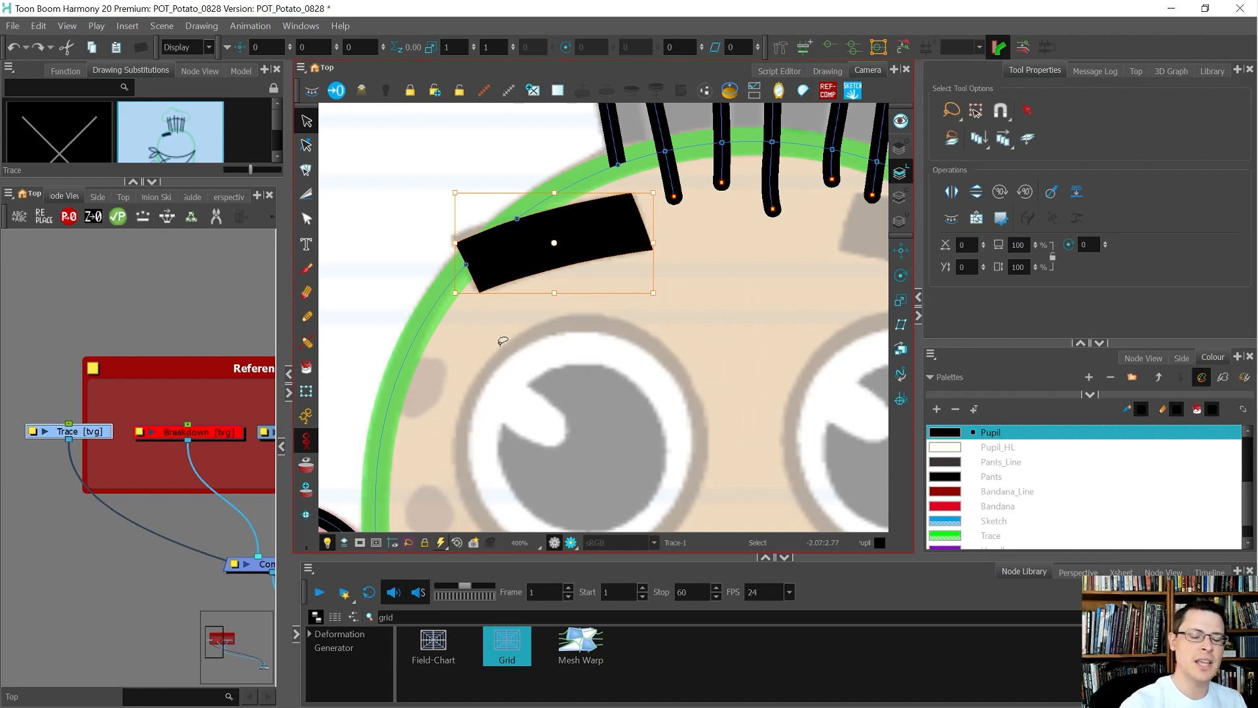
Check the Support Overlay and Underlay Arts option in the advanced preferences
scroll(503, 341, "down", 3)
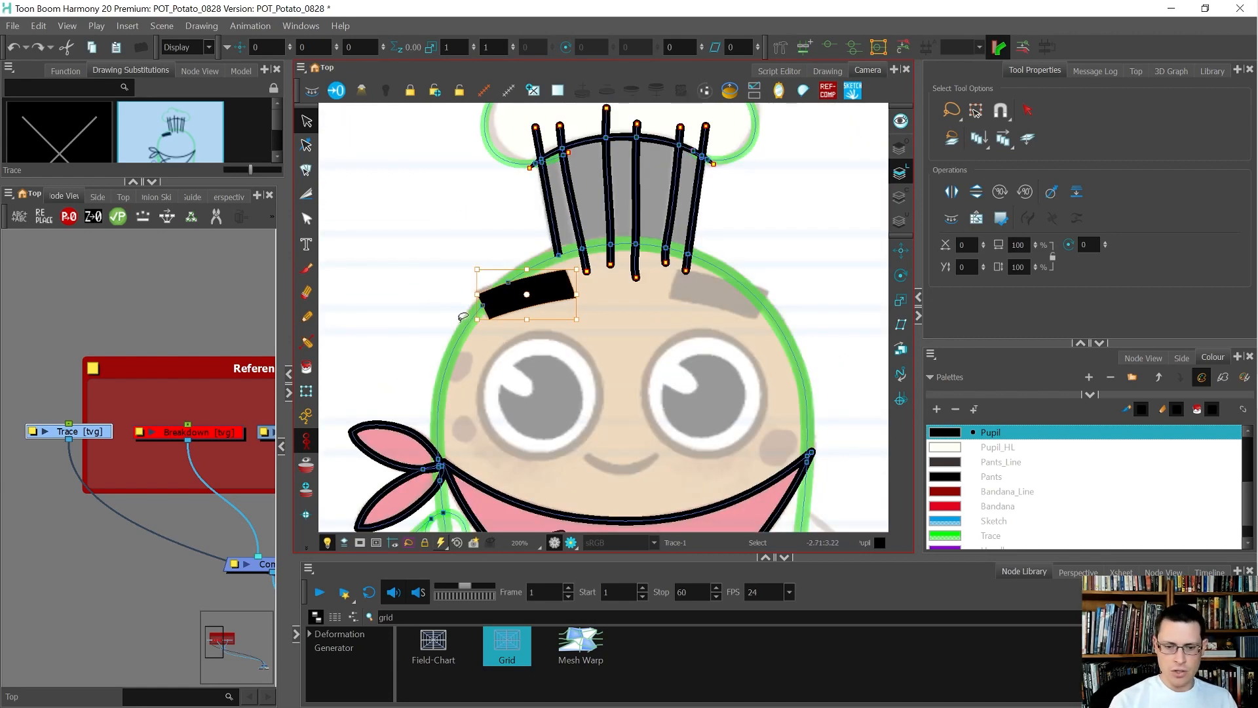
scroll(491, 339, "down", 1)
scroll(517, 387, "up", 3)
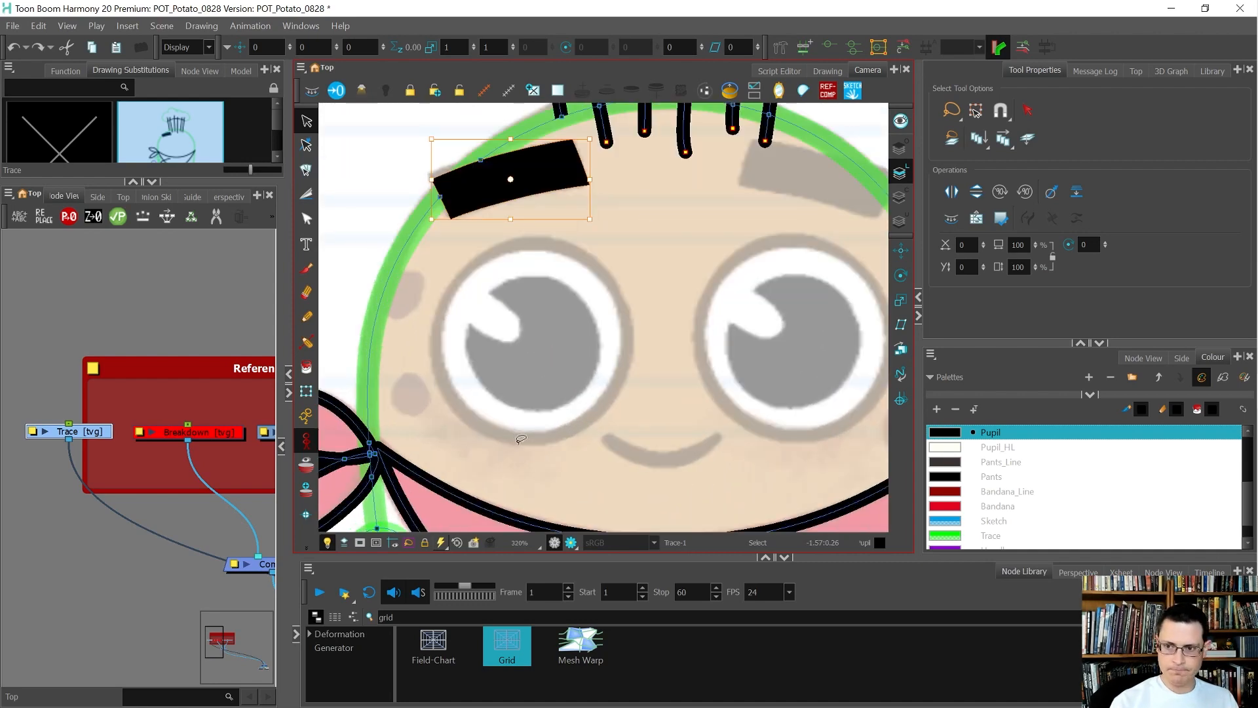
key("alt+slash")
scroll(625, 408, "down", 2)
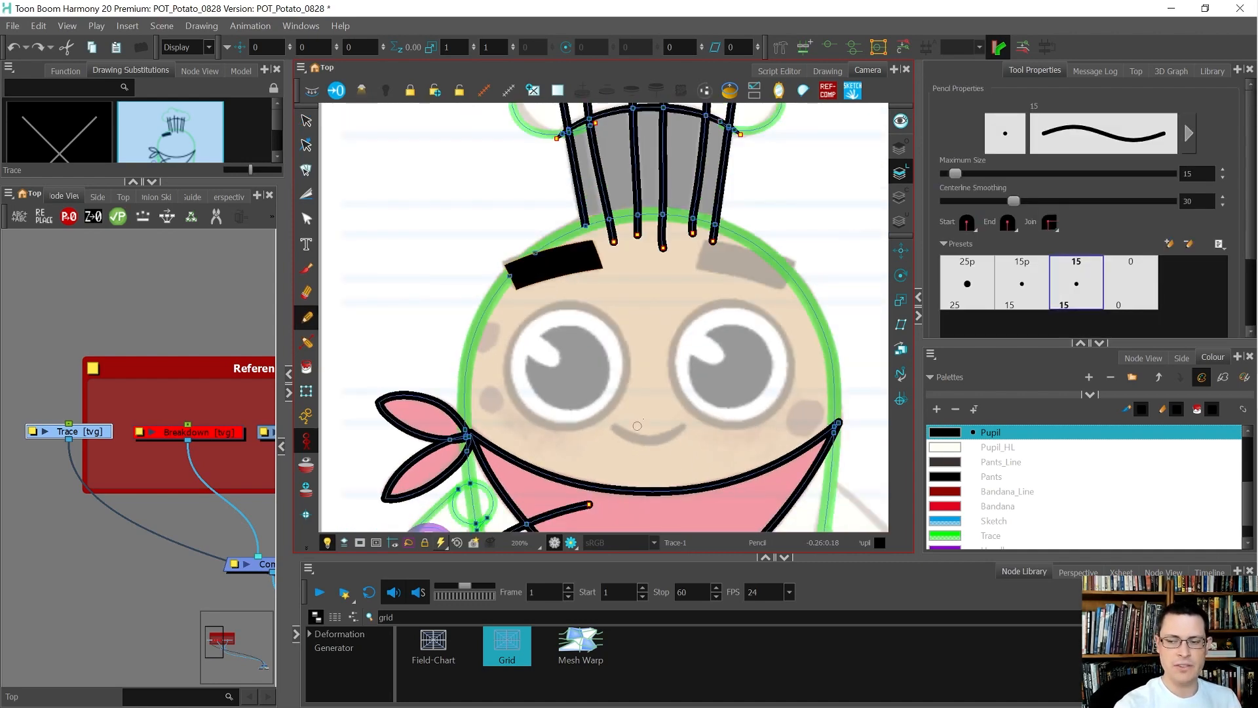
left_click(38, 25)
left_click(91, 441)
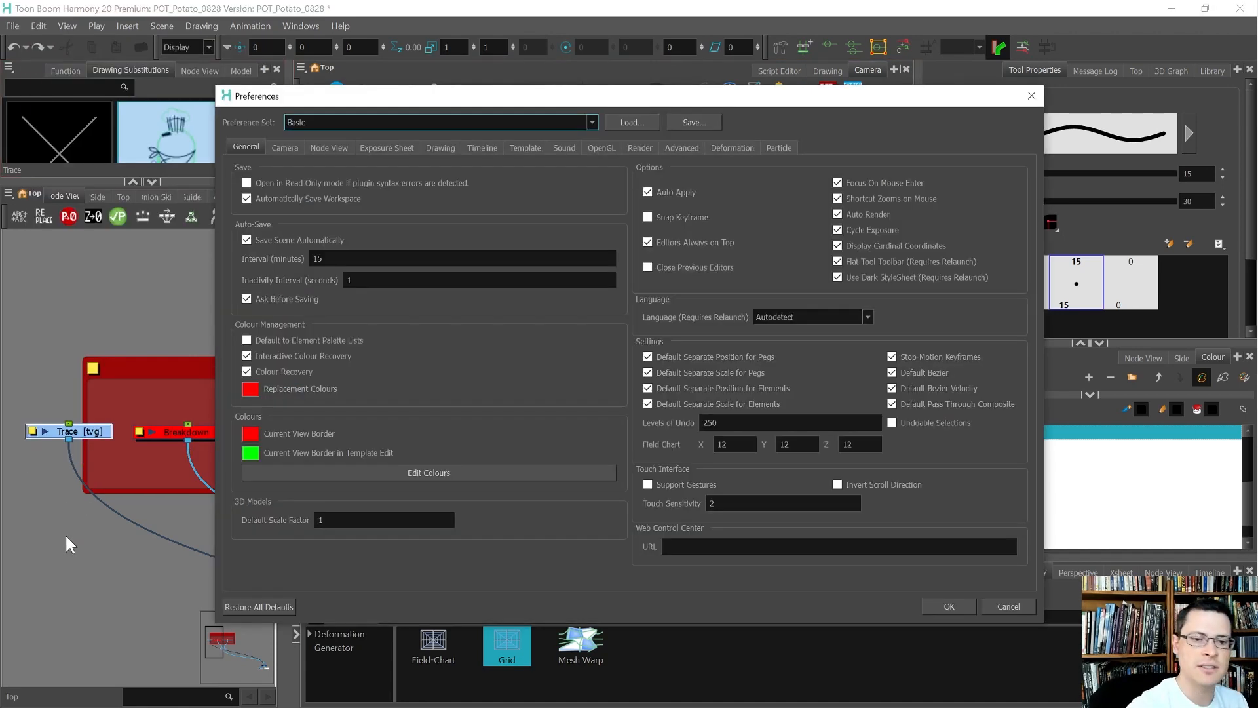
left_click(682, 148)
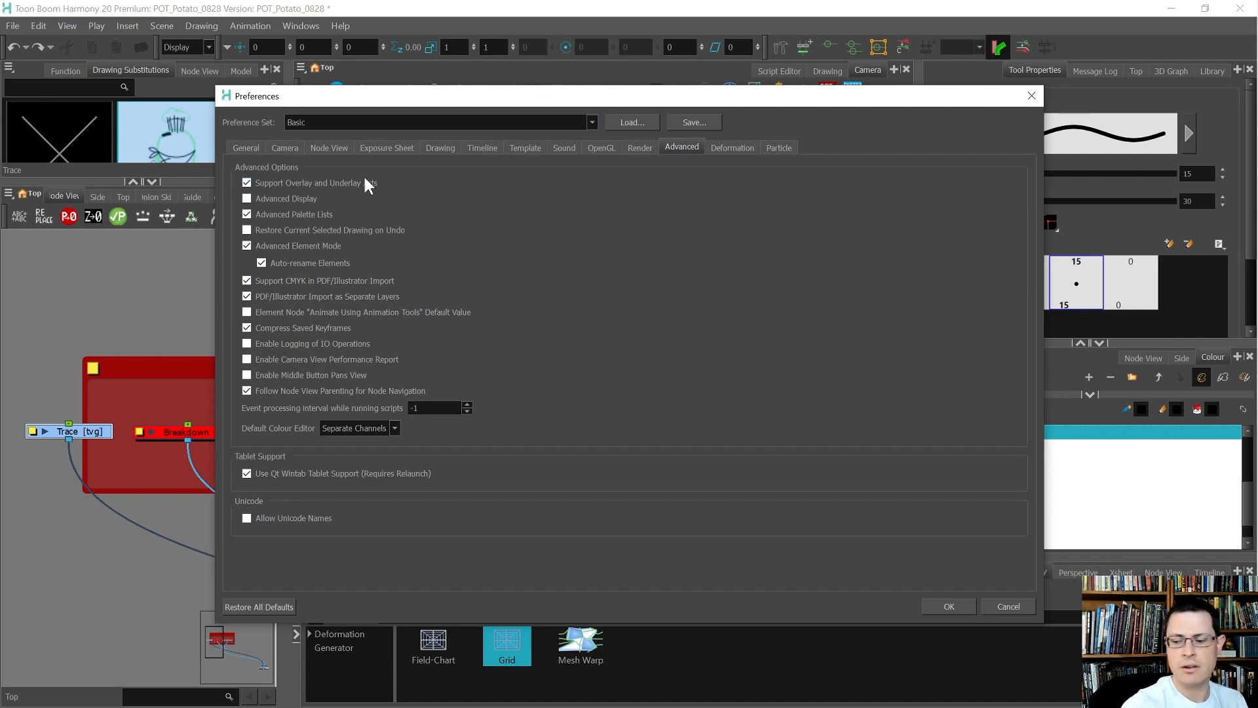
left_click(948, 607)
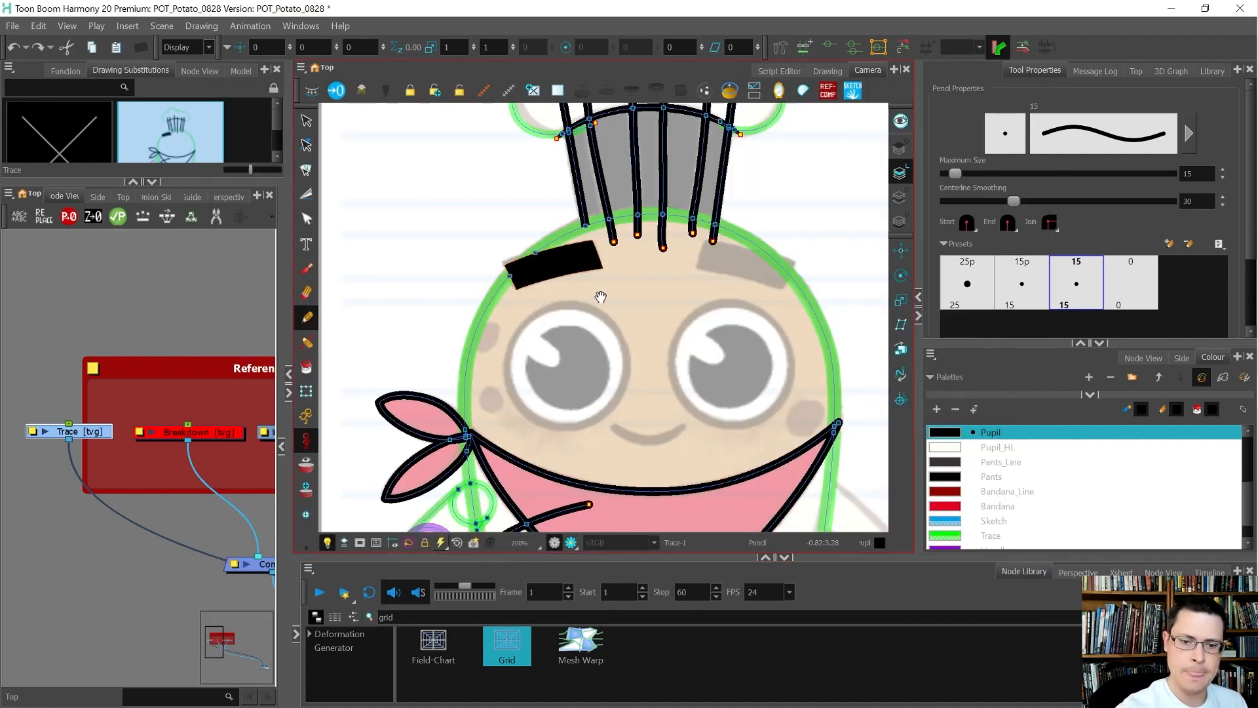
Turn on auto-fill for the Stroke tool and trace the two spots on the left side of the face in Pupil
left_click_drag(600, 297, 532, 251)
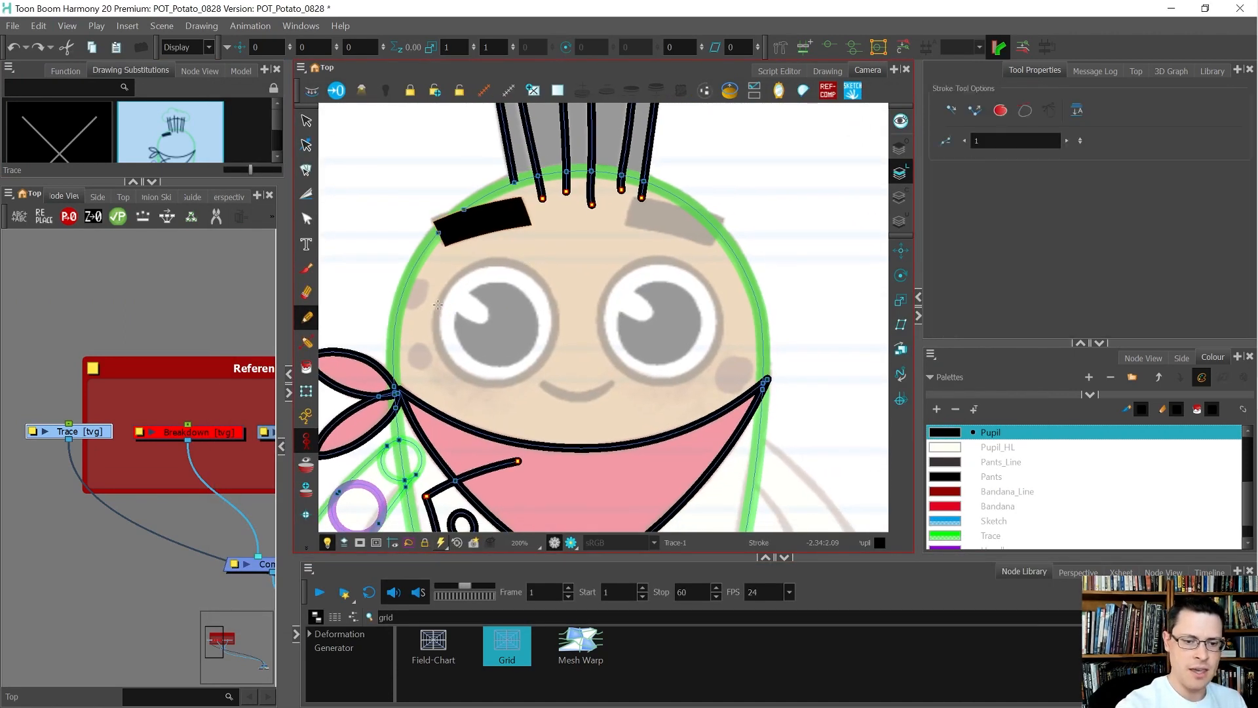
scroll(448, 309, "up", 1)
mouse_move(420, 333)
left_mouse_down()
mouse_move(486, 318)
mouse_move(485, 306)
left_mouse_up()
scroll(478, 282, "up", 2)
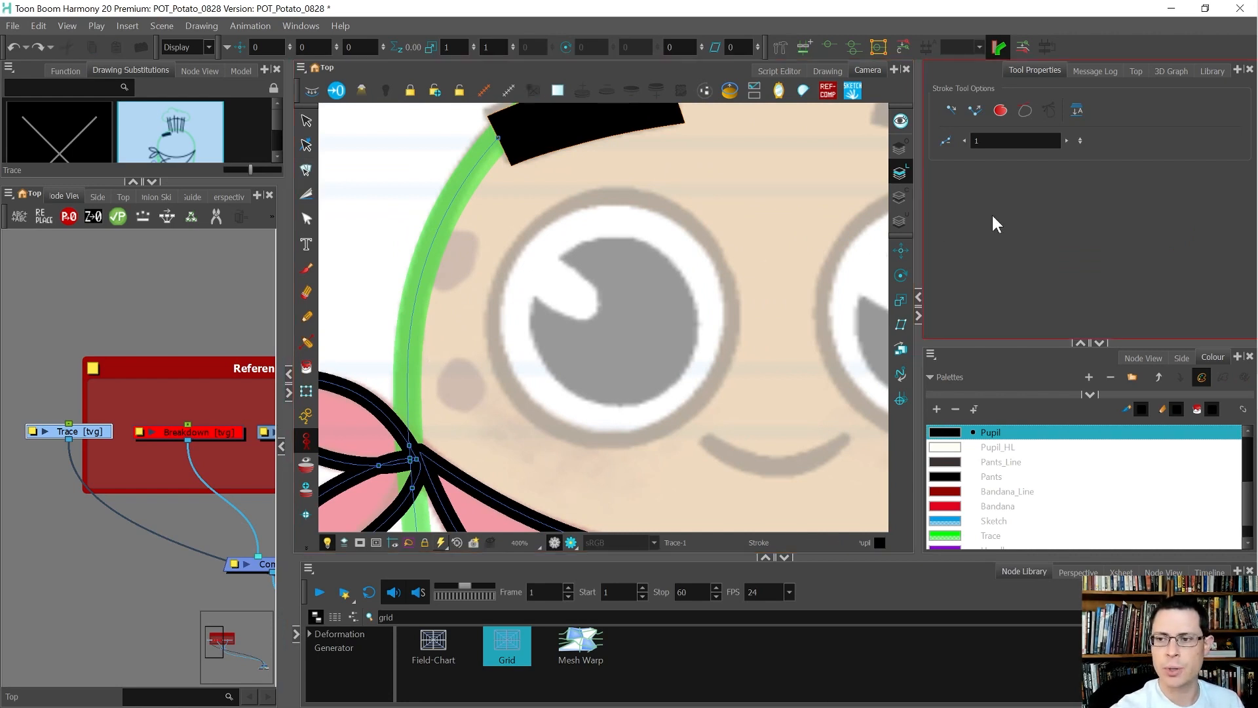
left_click(998, 110)
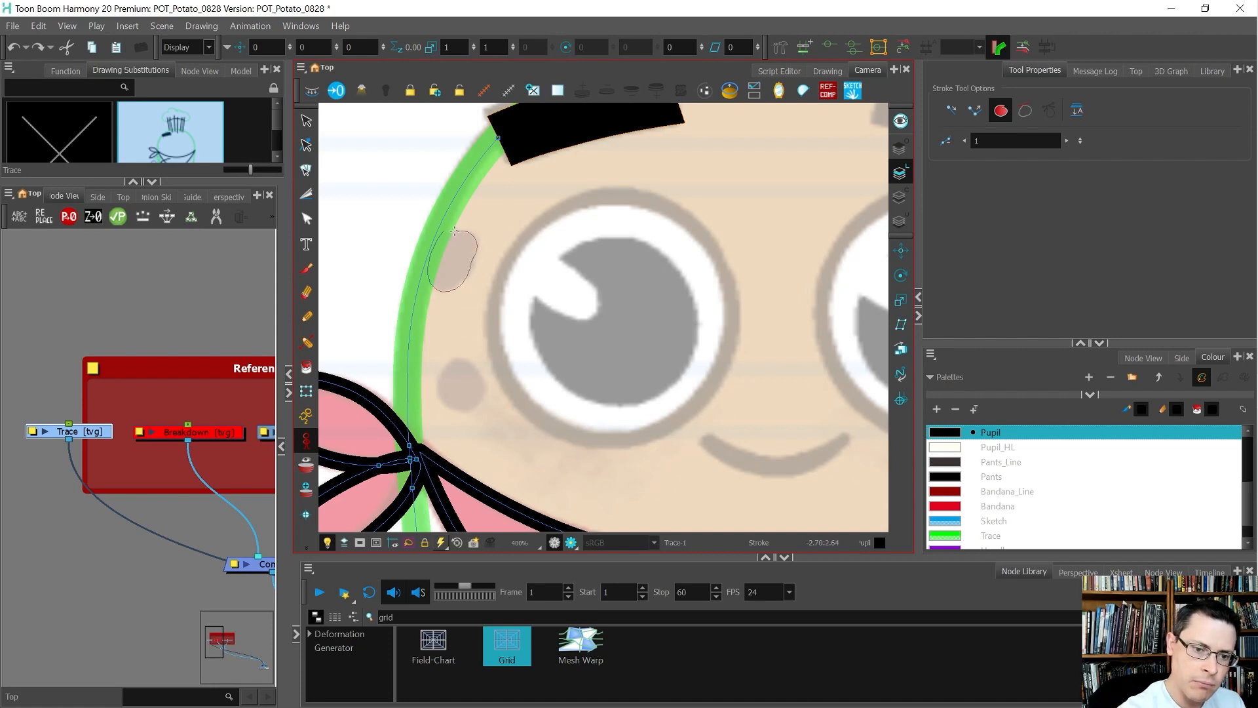
left_click_drag(427, 271, 429, 268)
scroll(447, 280, "down", 2)
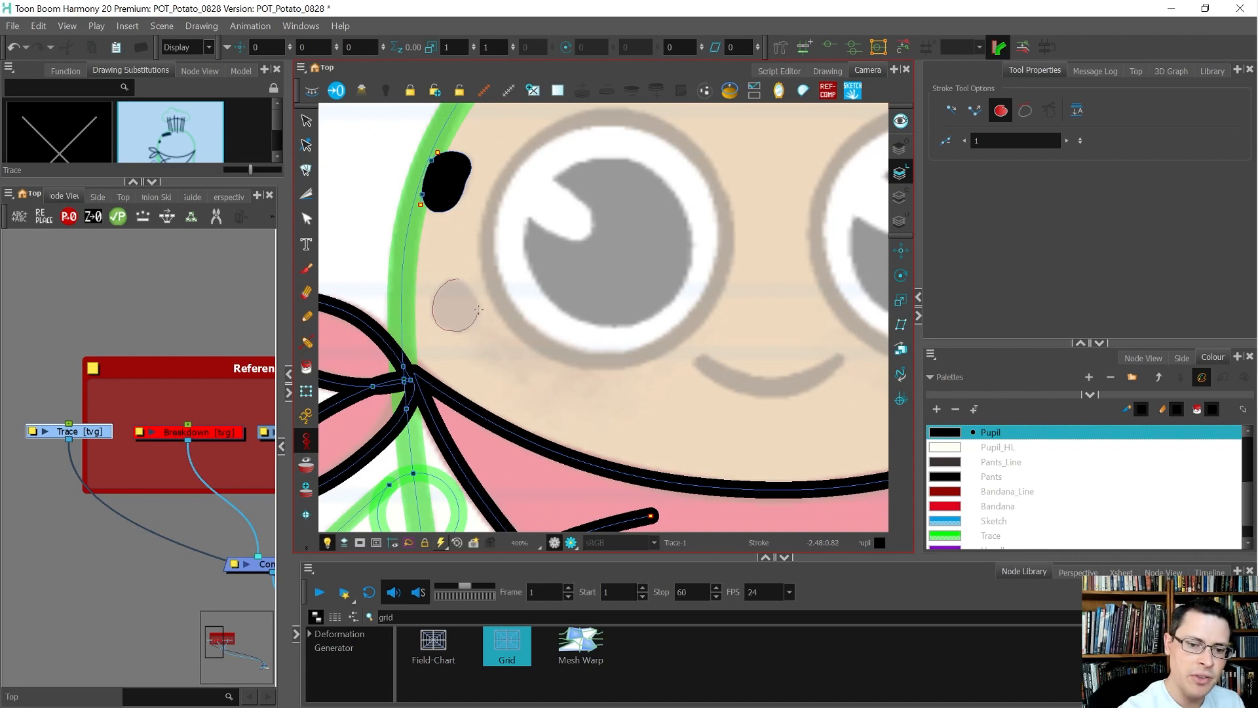
left_click_drag(454, 280, 455, 281)
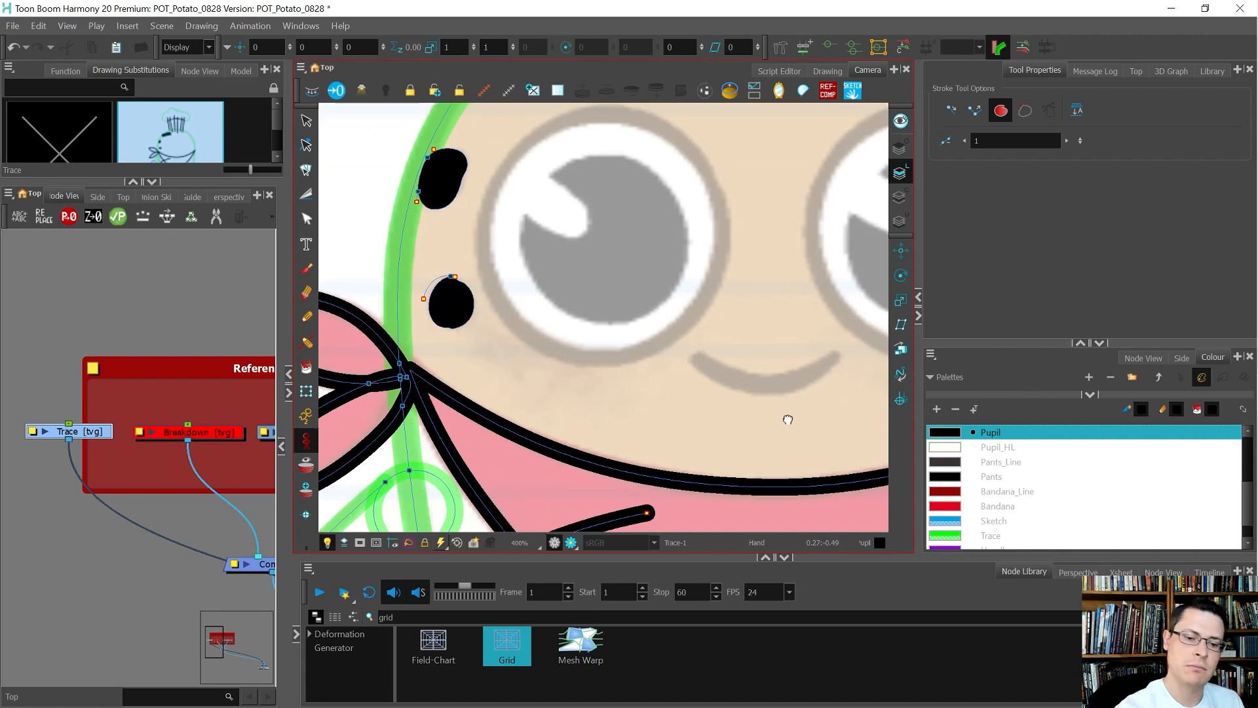
Trace the spot below the right eye as a filled shape with the Stroke tool
mouse_move(789, 415)
left_mouse_down()
mouse_move(582, 348)
mouse_move(446, 351)
left_mouse_up()
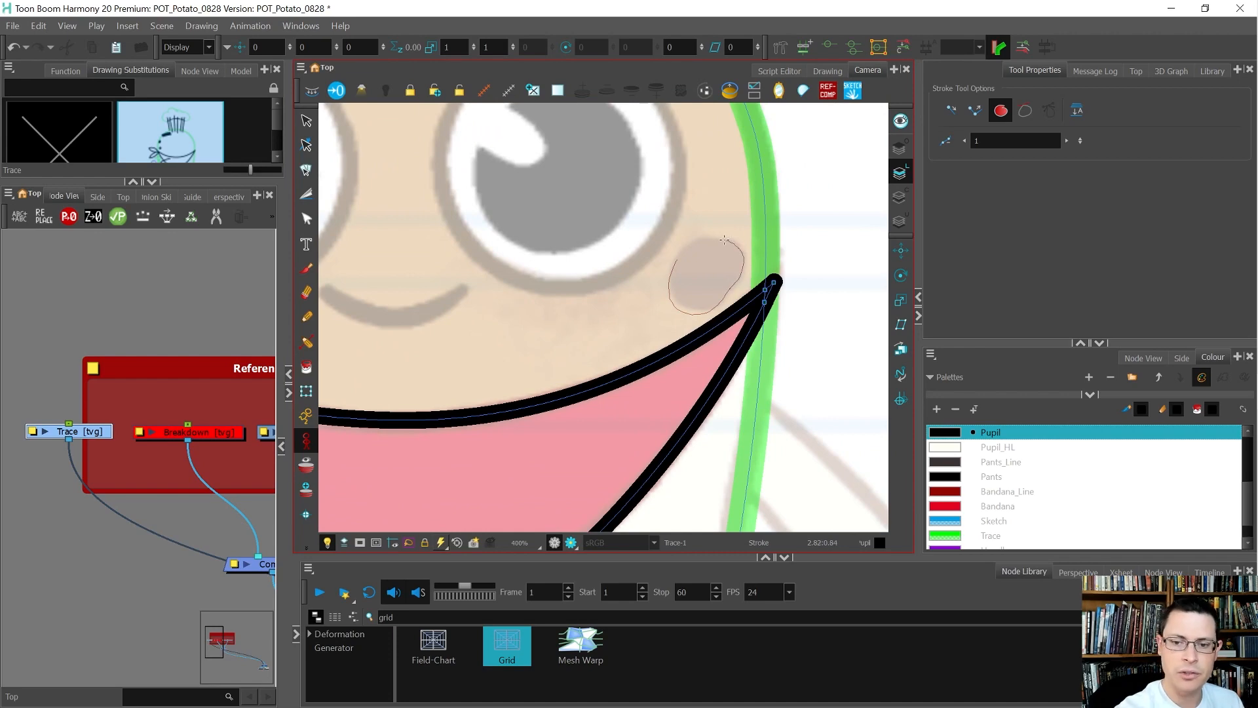
left_click_drag(672, 272, 672, 272)
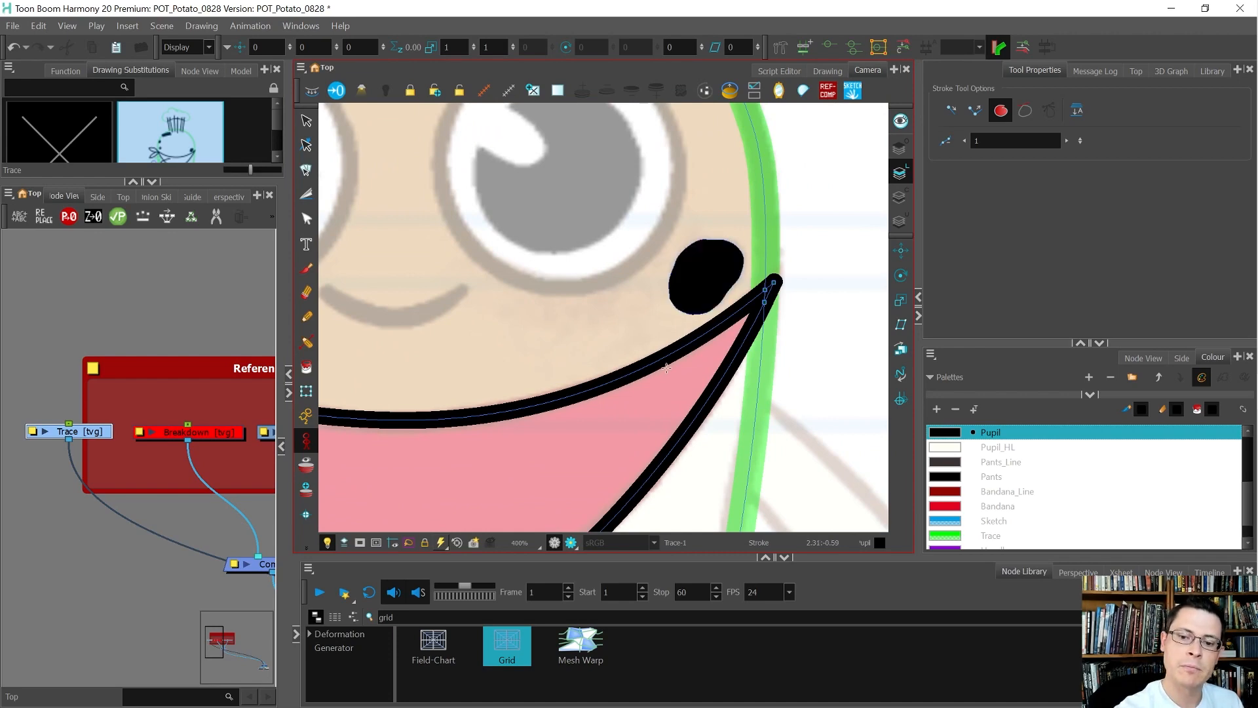
scroll(752, 257, "down", 3)
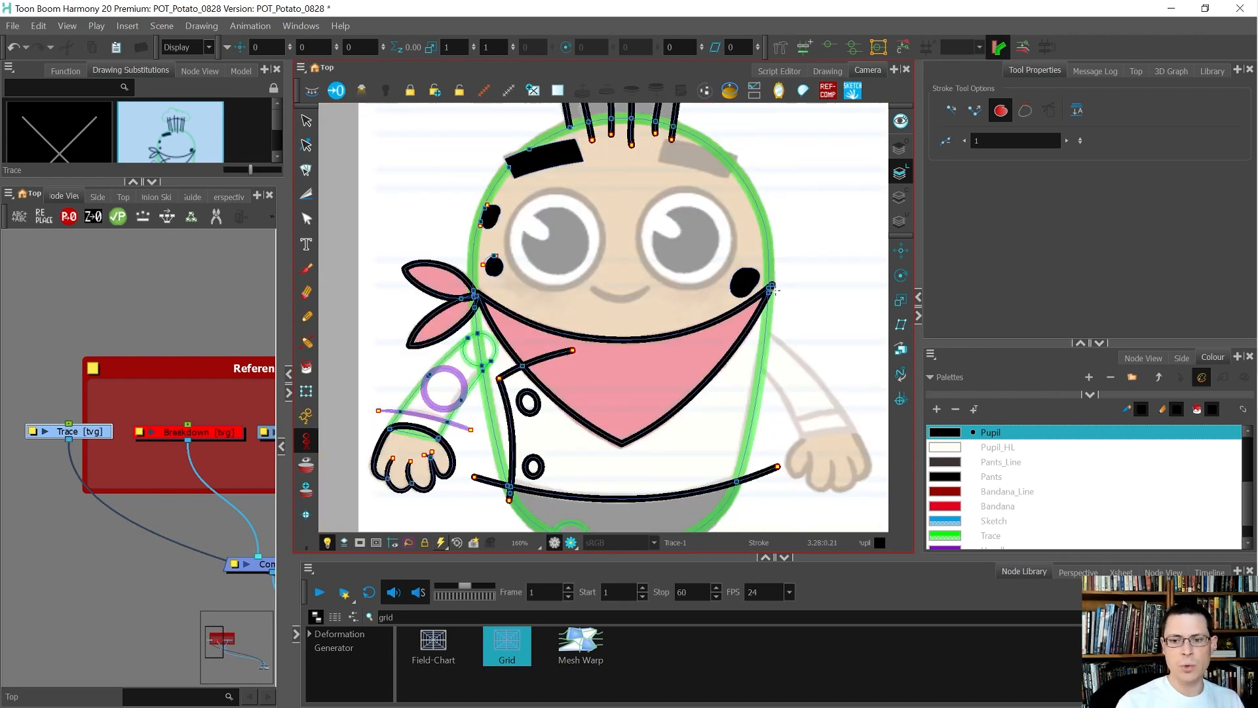
scroll(616, 285, "up", 2)
scroll(622, 294, "down", 2)
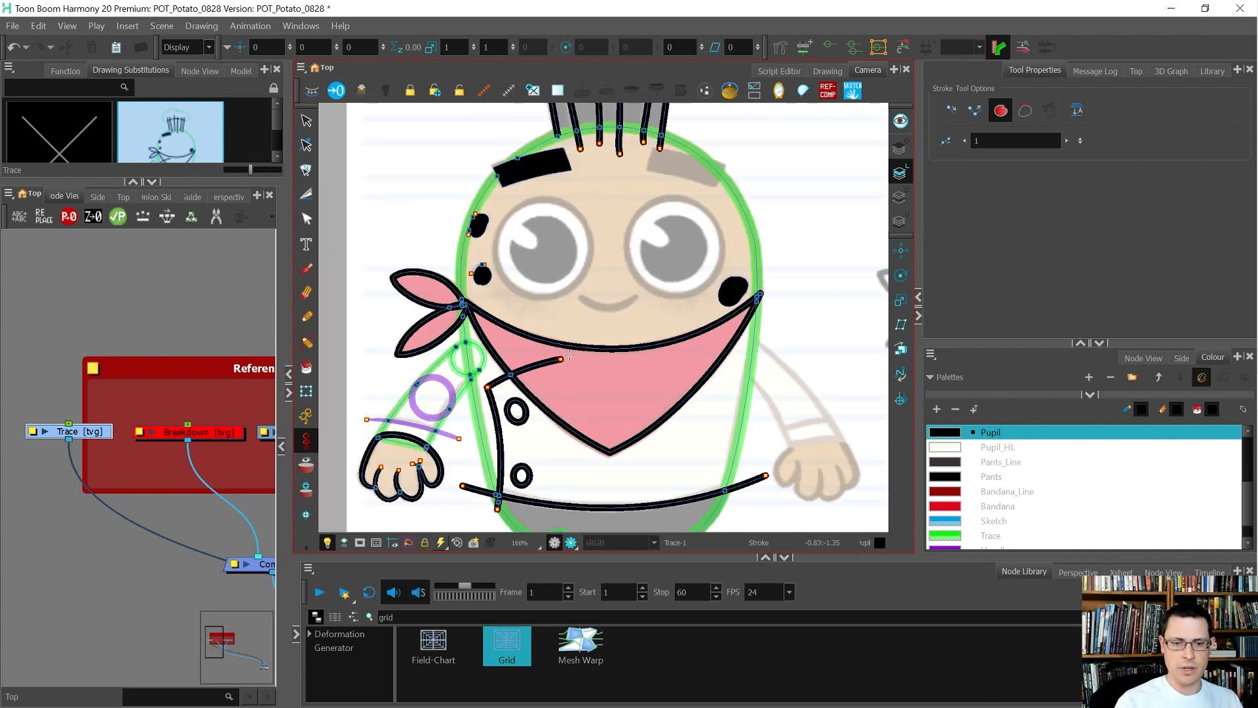
Choose the 15p Pencil preset, rotate the view for the mouth curve, and undo a trial stroke along one half
key("alt+/")
scroll(624, 295, "up", 5)
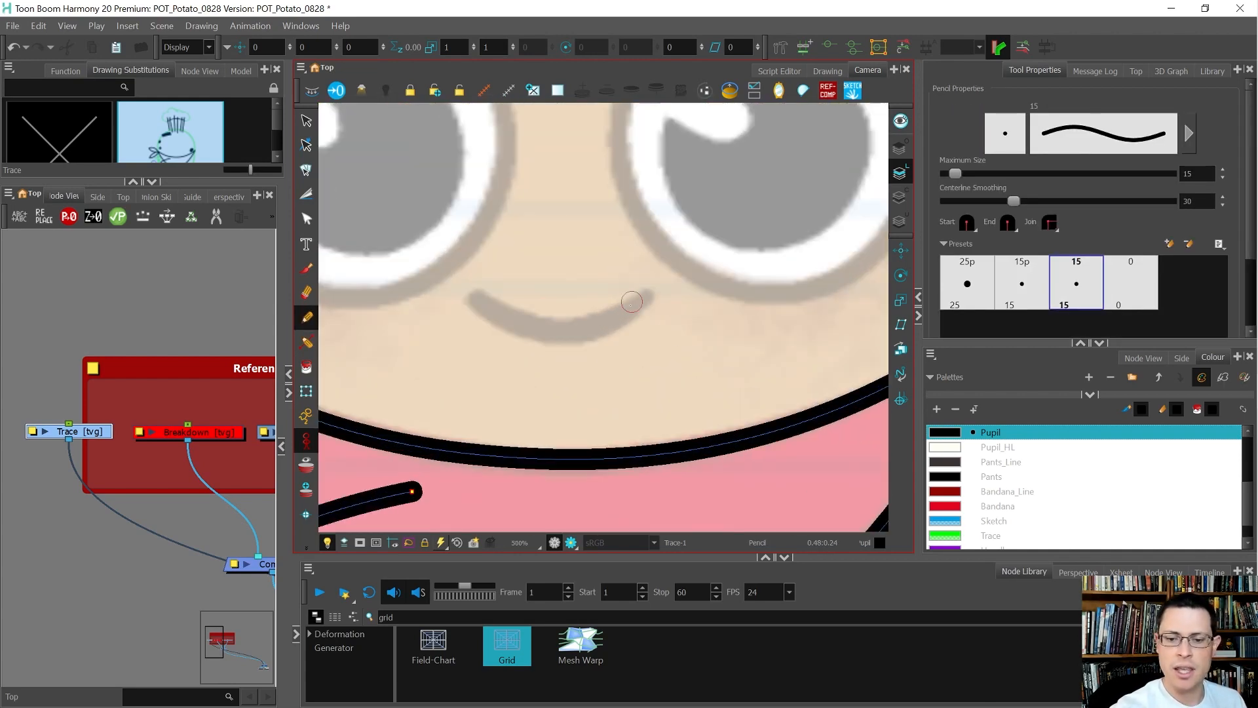
key("ctrl+alt")
left_click_drag(758, 349, 531, 458)
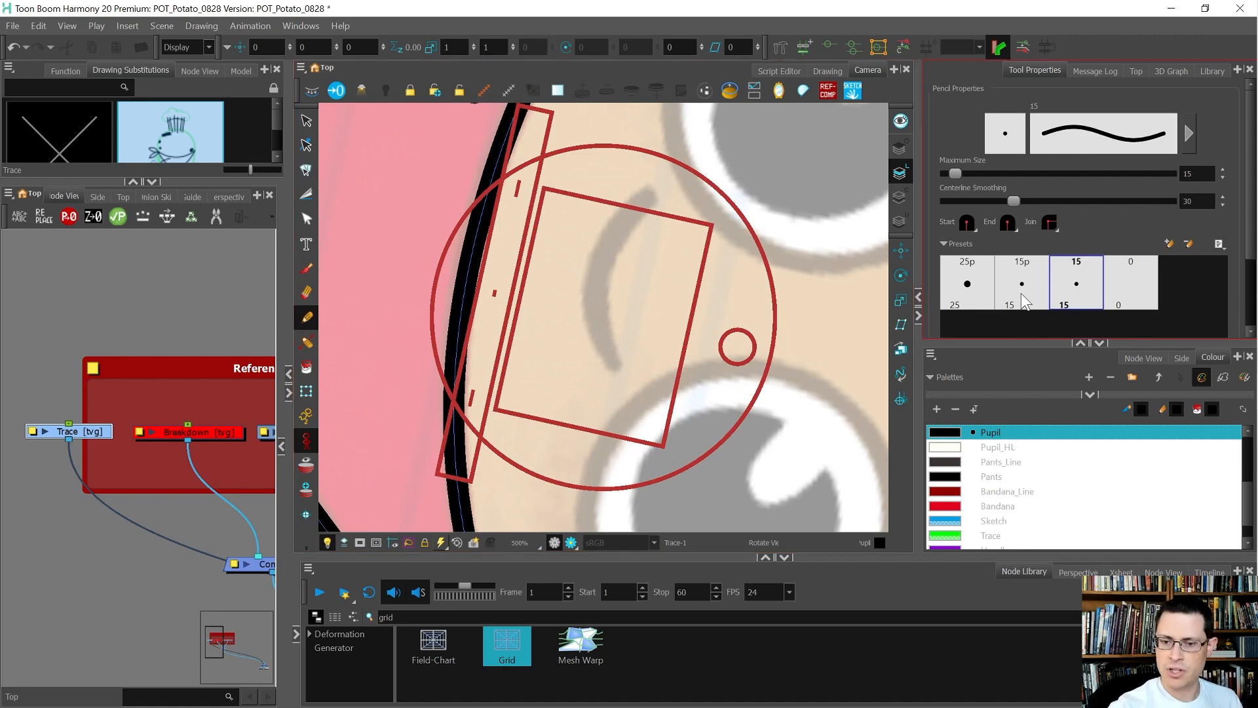
key("ctrl+alt")
key("shift+x")
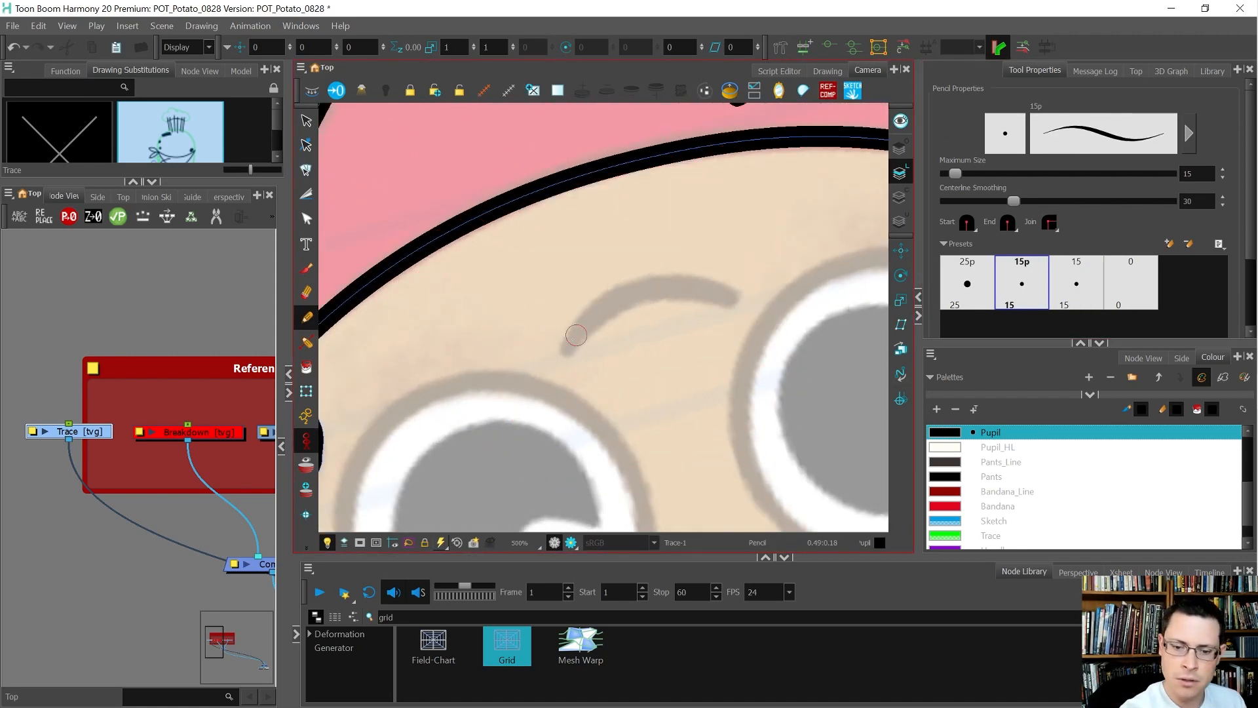
mouse_move(567, 350)
left_mouse_down()
mouse_move(583, 327)
mouse_move(662, 285)
left_mouse_up()
key("ctrl+z")
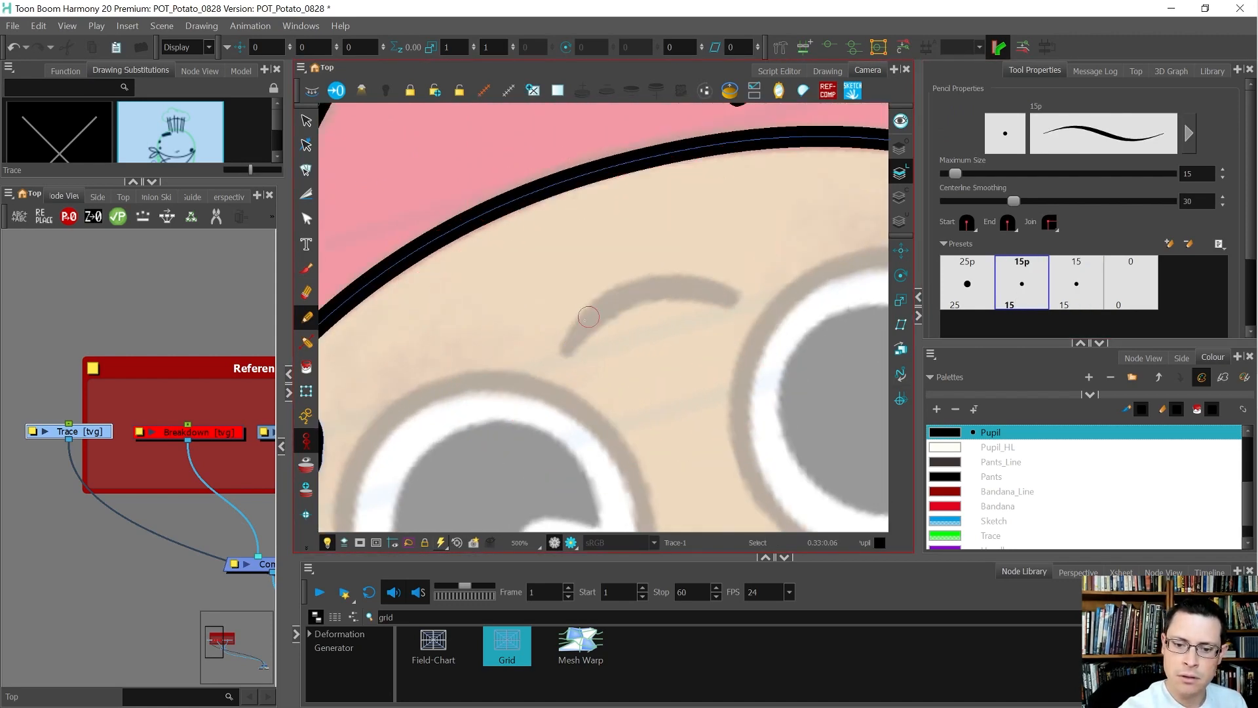
Trace the mouth with two tapered Pencil strokes drawn from its corners to overlap in the middle, and select them
left_click(570, 344)
left_click_drag(570, 343, 650, 292)
key("ctrl+alt")
left_click_drag(807, 319, 790, 239)
left_click_drag(716, 248, 616, 296)
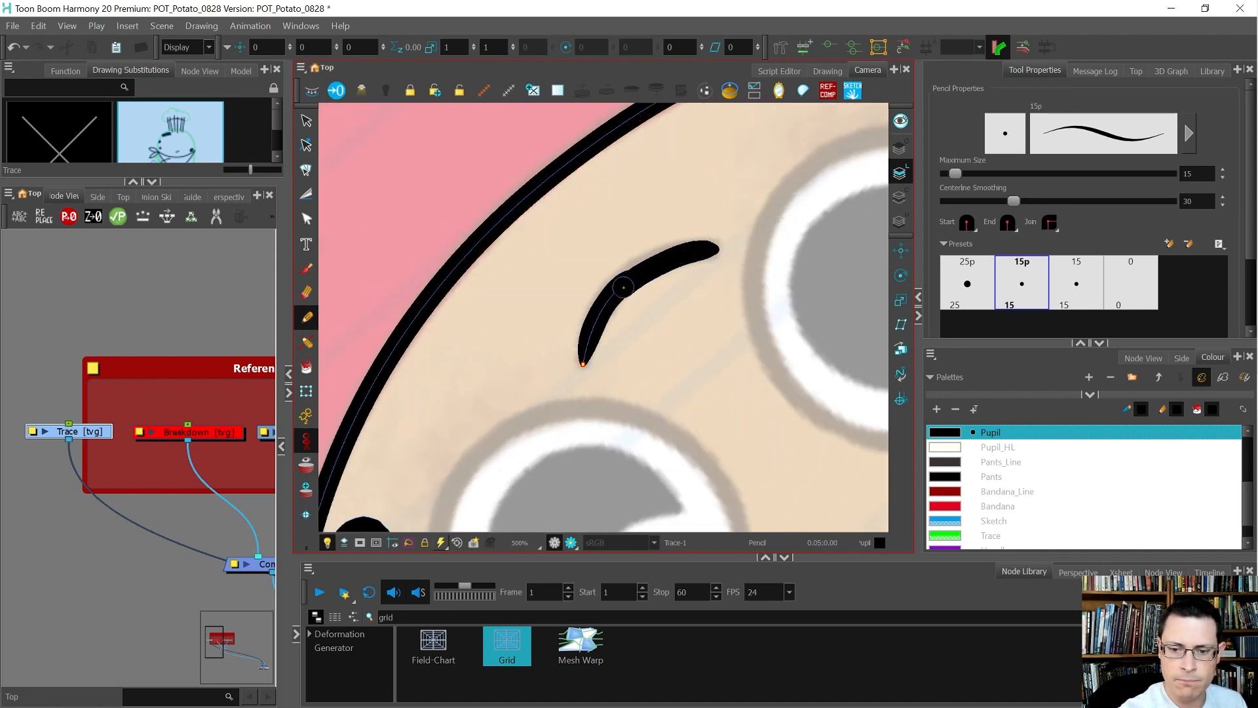
key("alt+s")
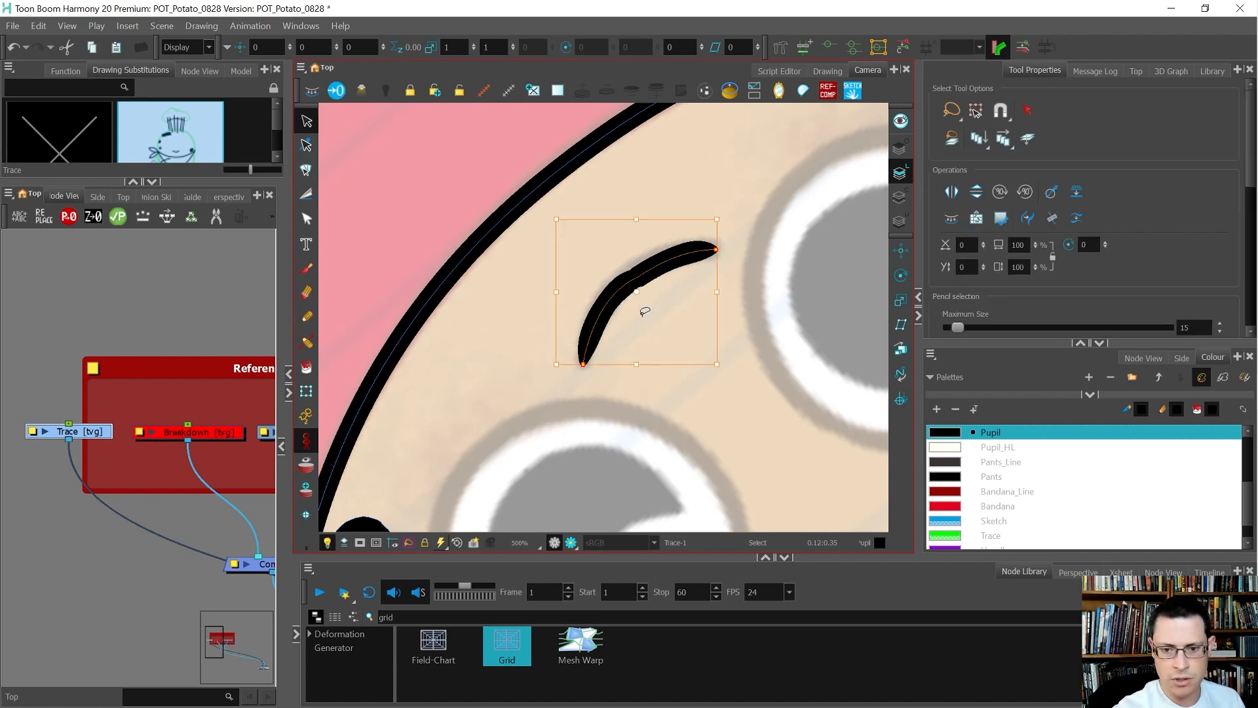
Remove the surplus point where the two mouth strokes overlap and the uneven thickness points along the joined line with the Contour and Pencil Editors
key("alt+q")
mouse_move(648, 298)
left_mouse_down()
mouse_move(657, 289)
mouse_move(629, 275)
mouse_move(612, 287)
mouse_move(662, 257)
left_mouse_up()
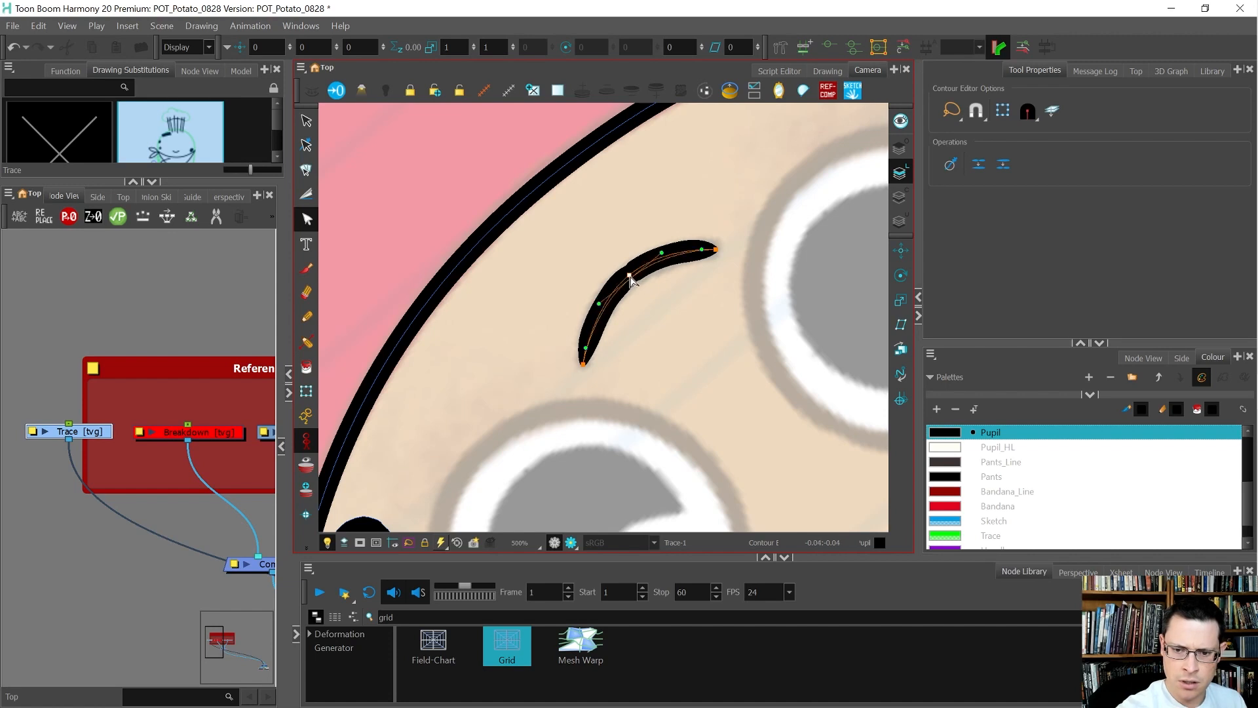
key("alt+shift+q")
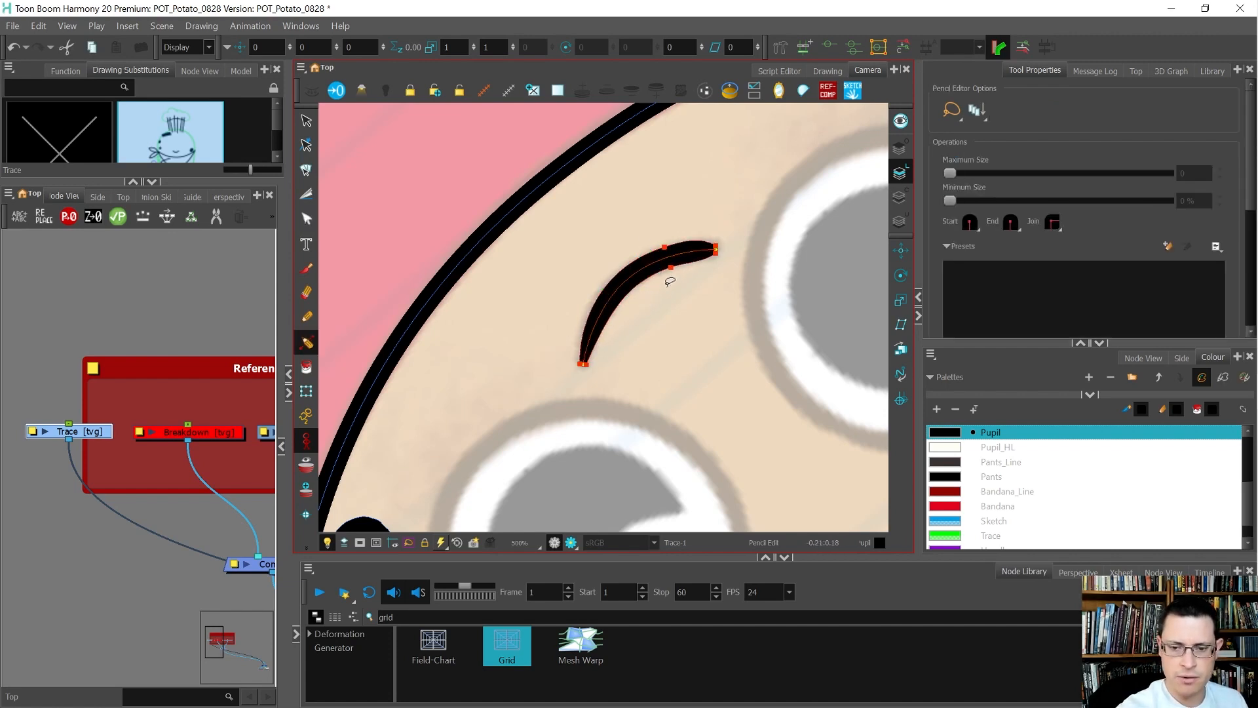
left_click(623, 285, "ctrl")
left_click(688, 257)
key("Delete")
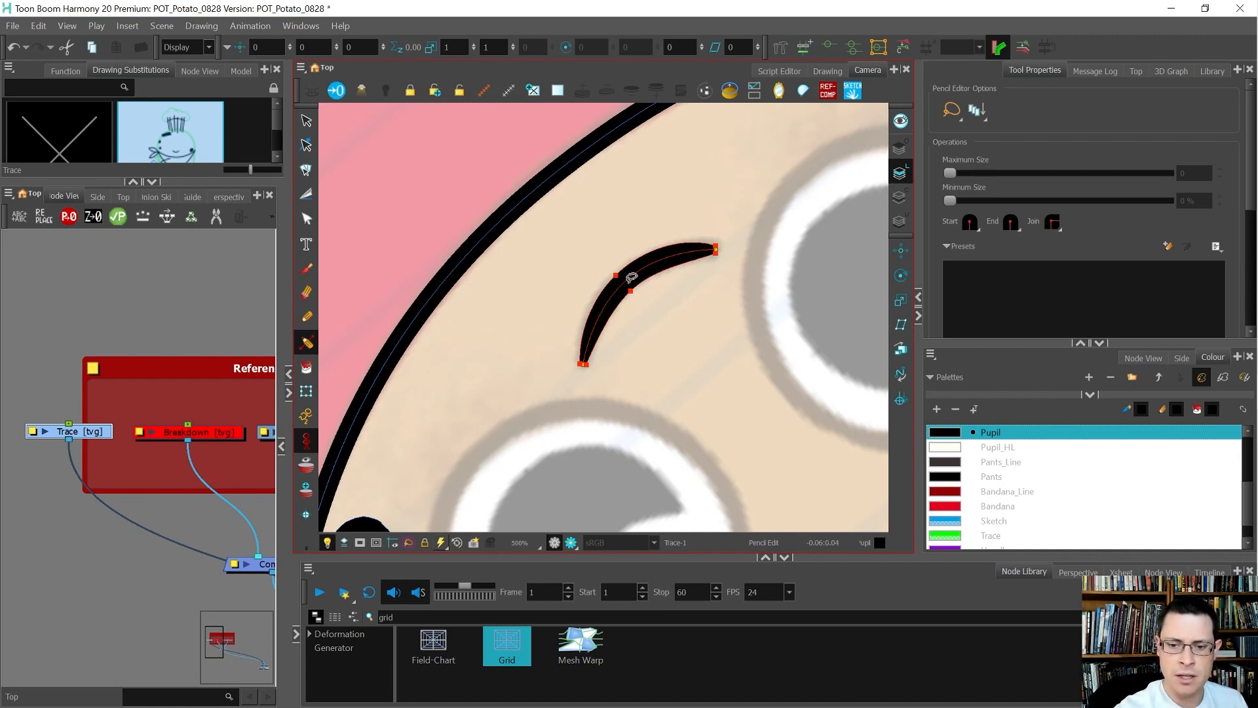
Add and reshape thickness points near the lower end of the mouth line with the Pencil Editor so its taper matches the reference
scroll(588, 357, "up", 2)
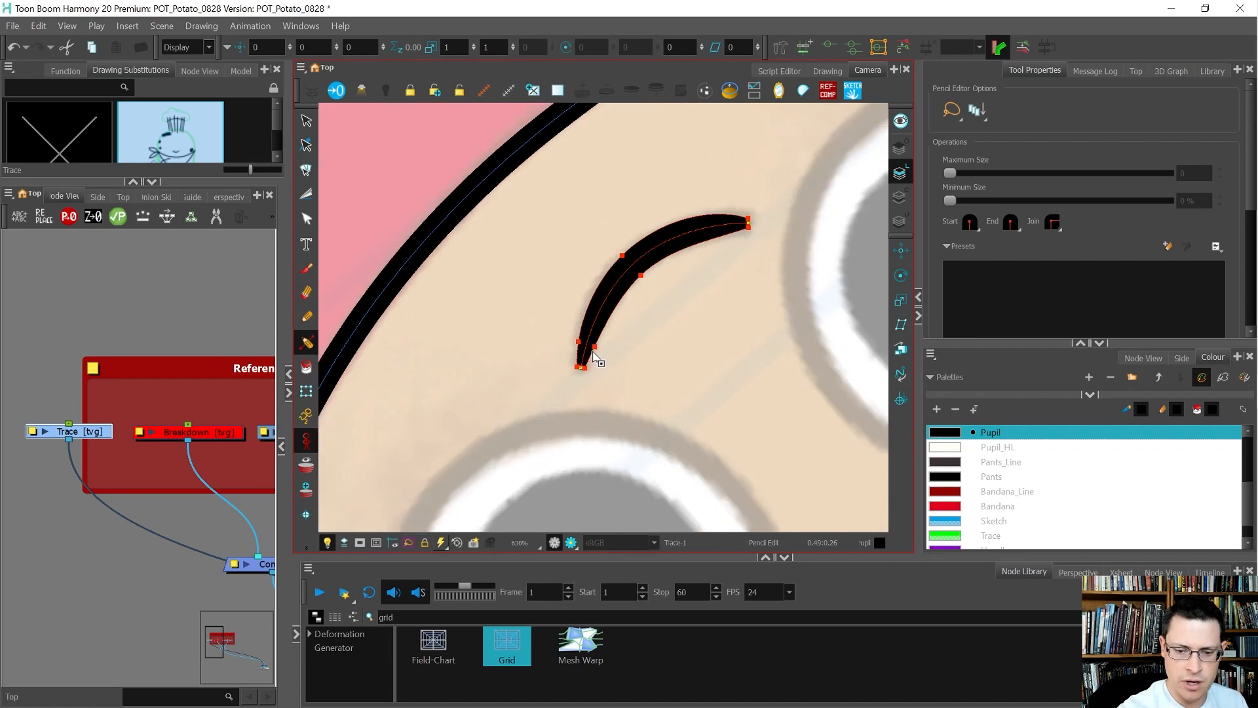
left_click_drag(602, 348, 592, 366)
left_click(580, 378)
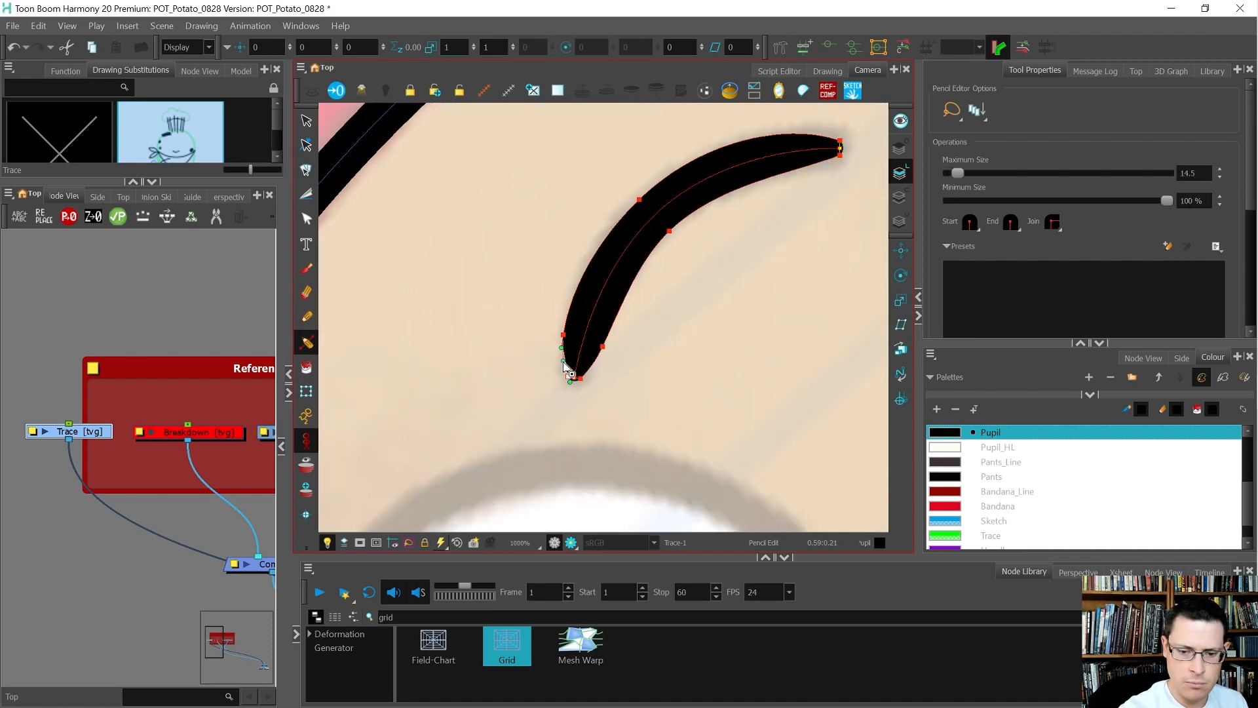
left_click(557, 403)
left_click_drag(759, 264, 597, 369)
left_click(619, 275)
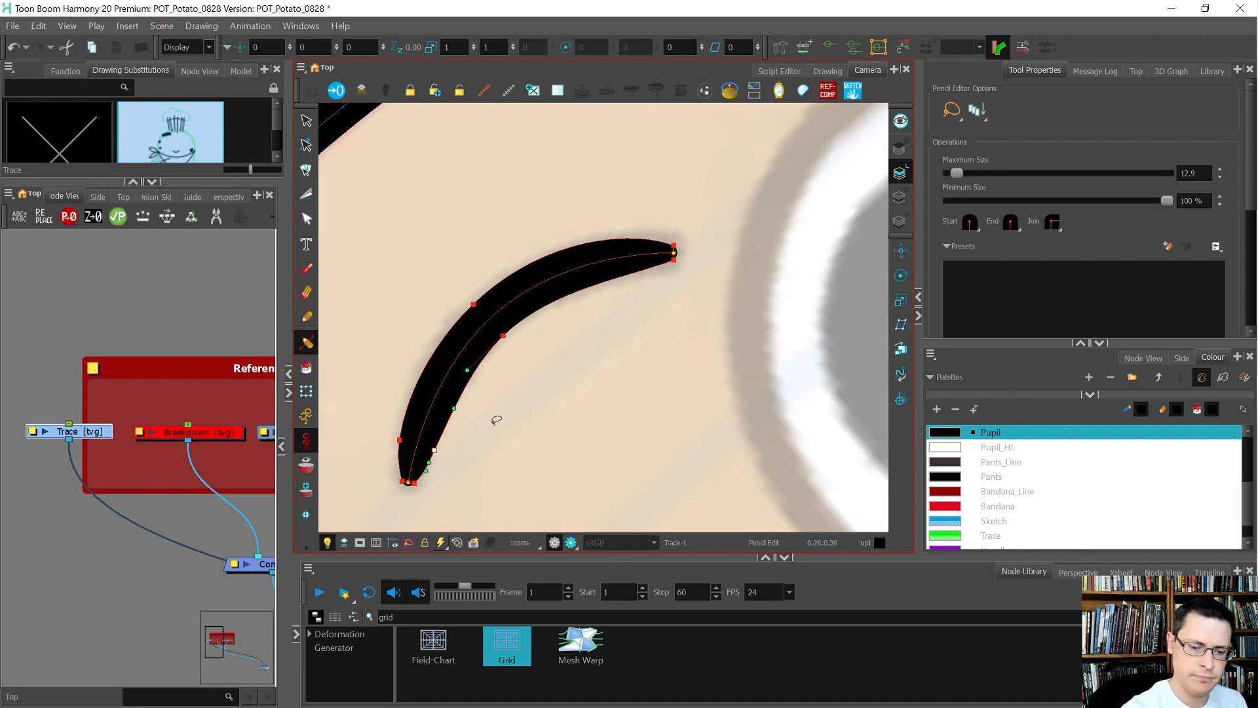
Reset the view rotation and draw an Ellipse outline in Pupil with the 15p preset over the left eye
key("shift+m")
left_click(623, 335)
scroll(621, 333, "up", 1)
scroll(621, 333, "up", 2)
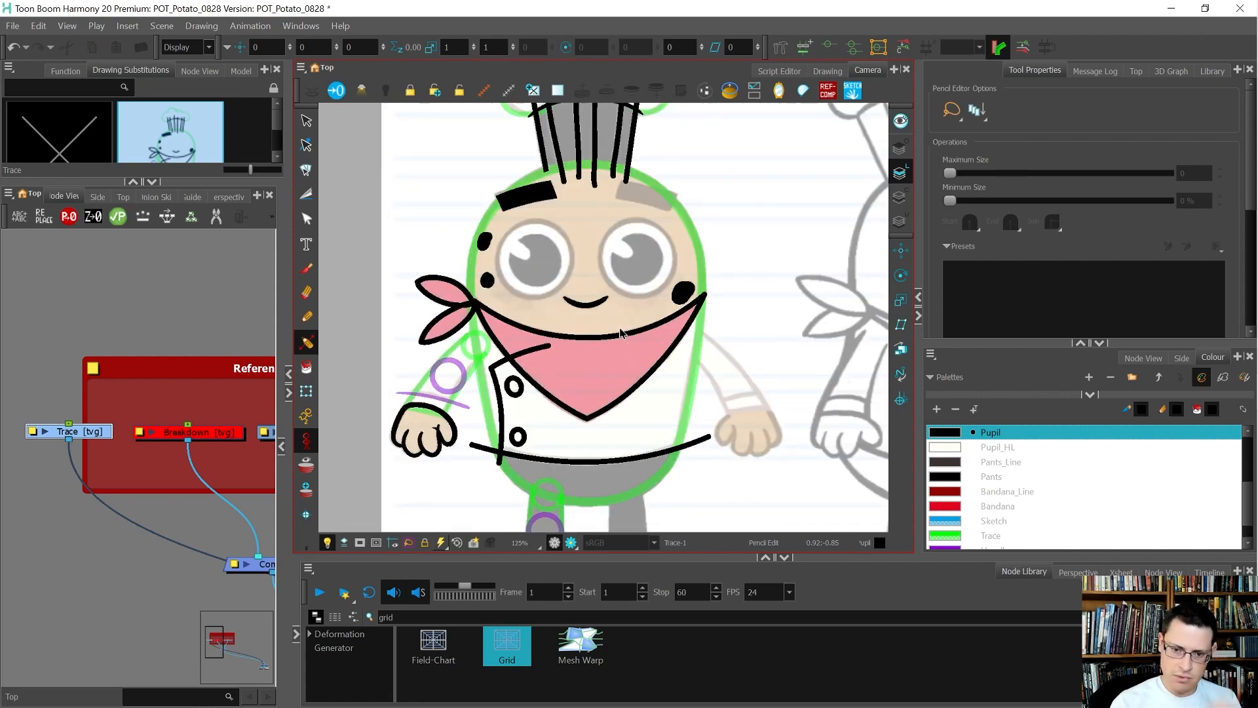
scroll(589, 302, "down", 2)
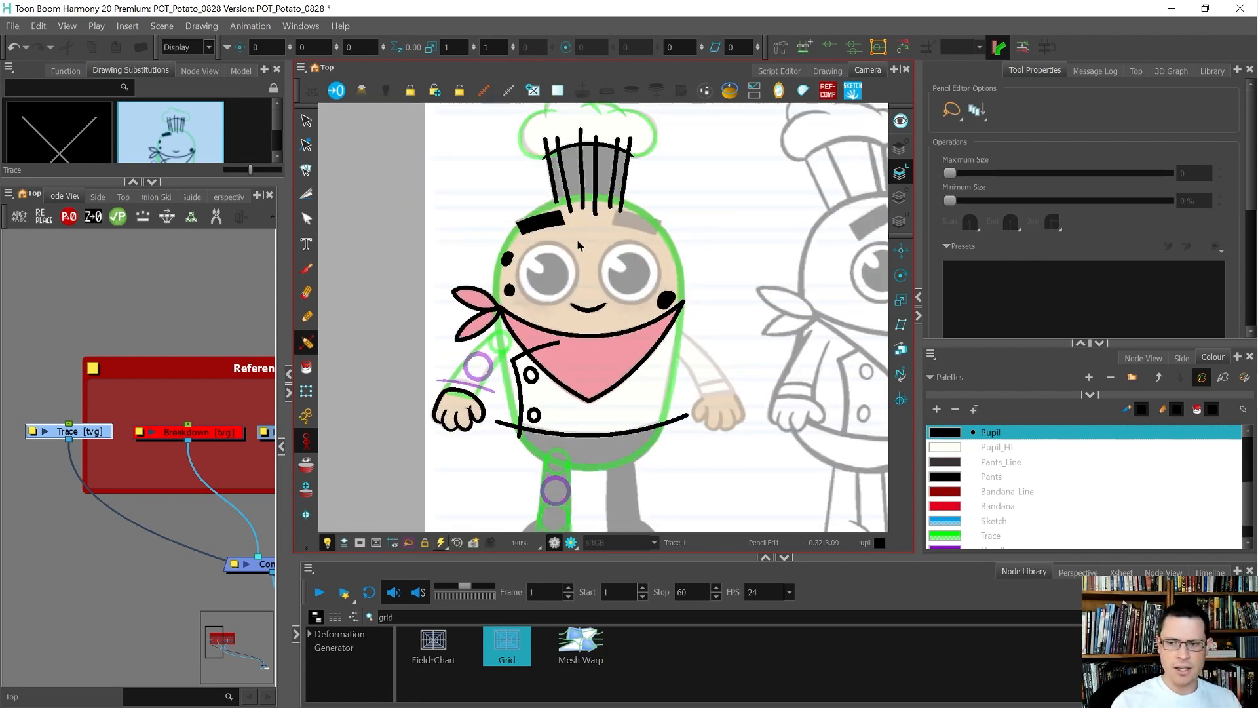
scroll(576, 238, "up", 3)
scroll(568, 264, "up", 1)
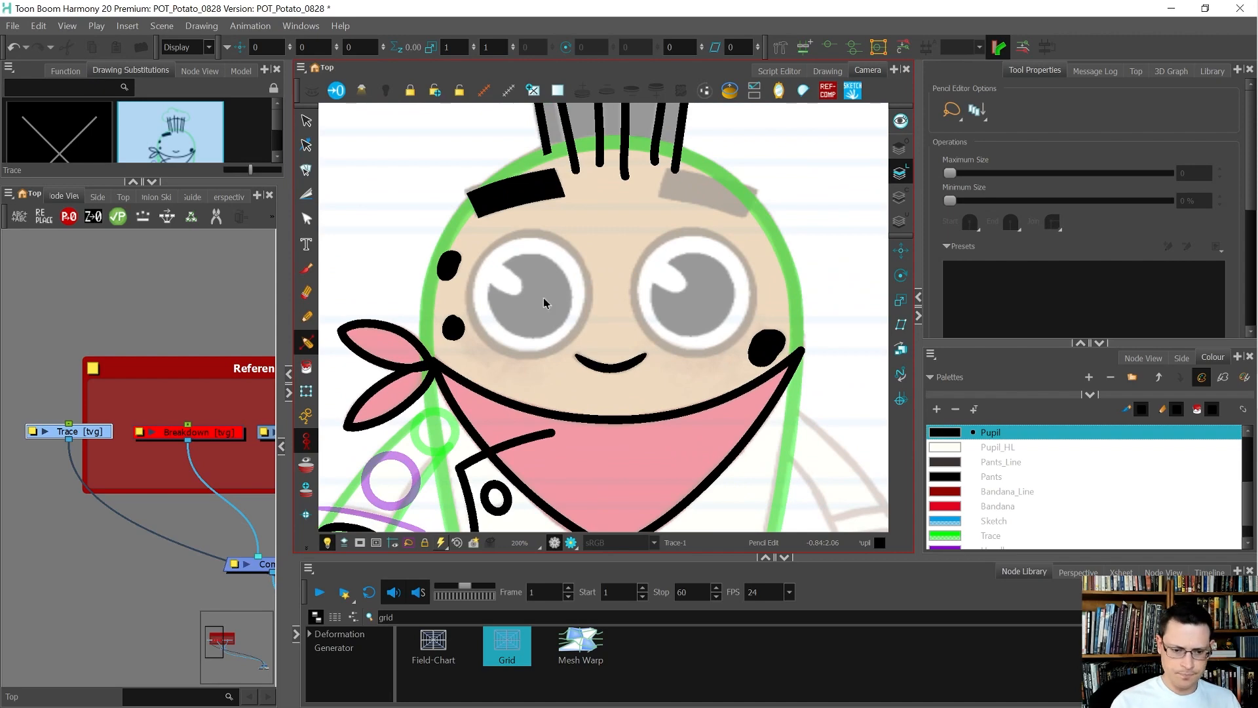
scroll(537, 295, "down", 1)
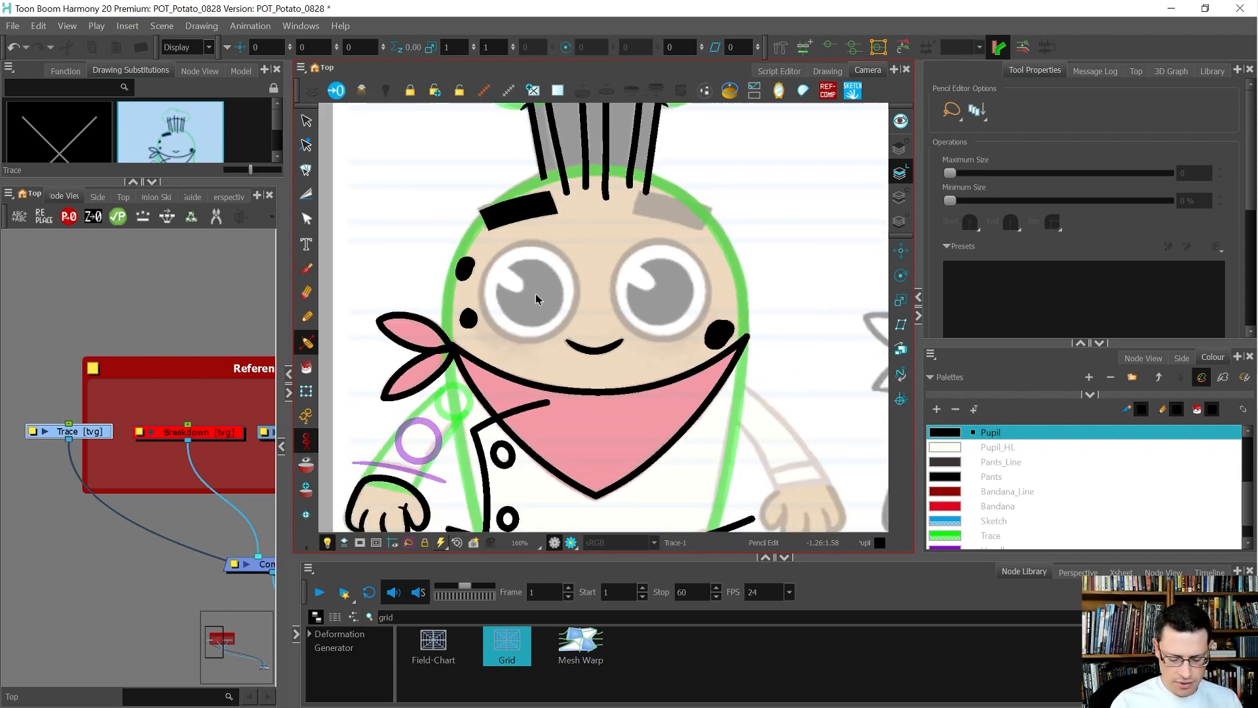
key("alt+equal")
scroll(536, 293, "up", 2)
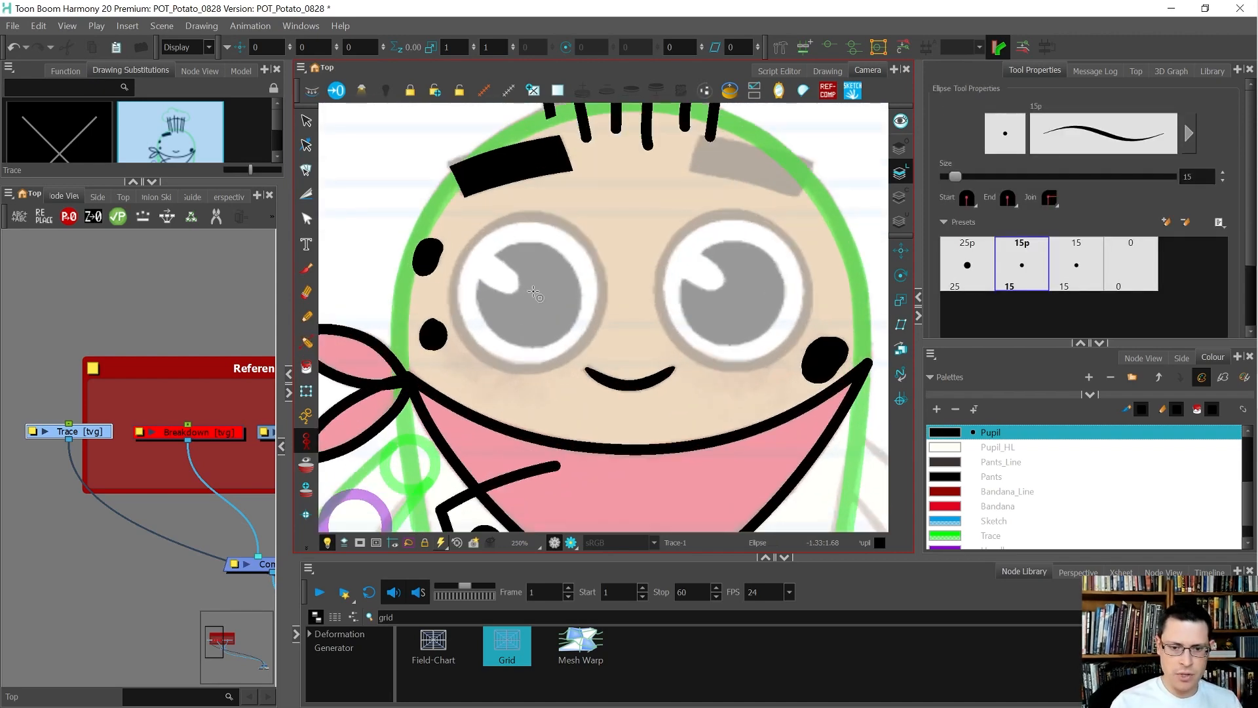
left_click_drag(529, 296, 603, 329)
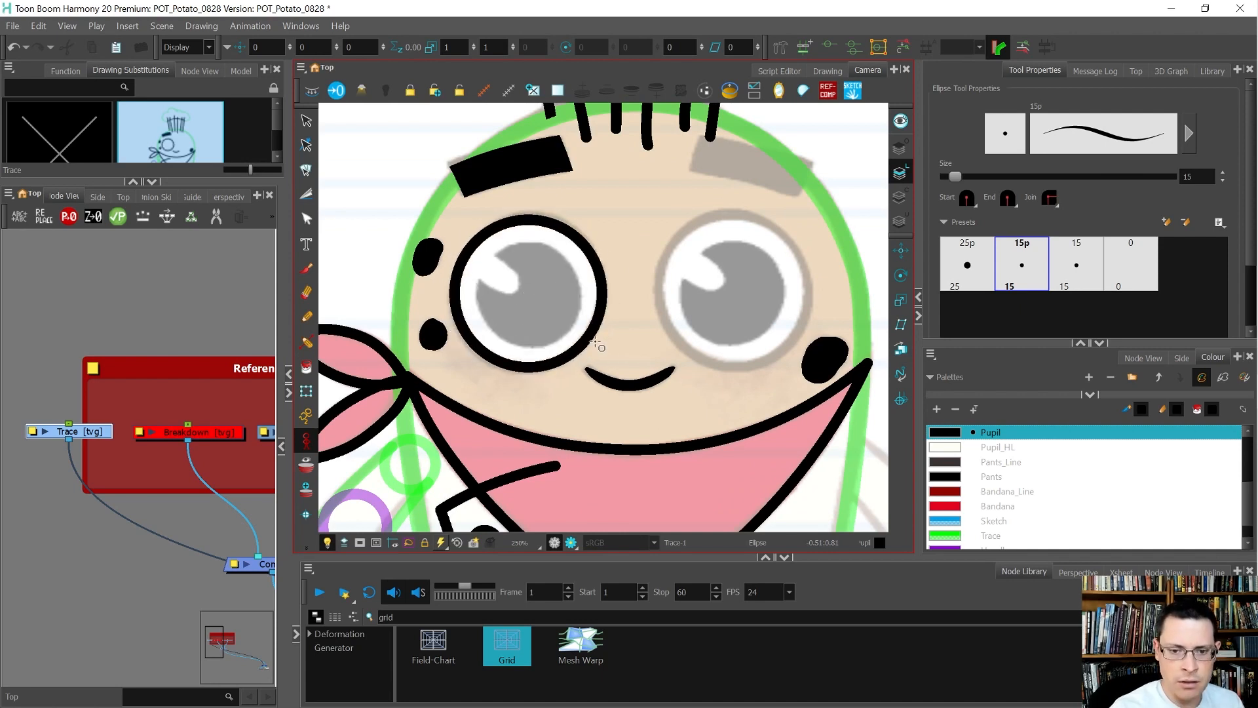
Select the left eye outline and adjust its size and position to fit the reference ring
key("alt+s")
scroll(555, 262, "up", 2)
left_click(513, 187)
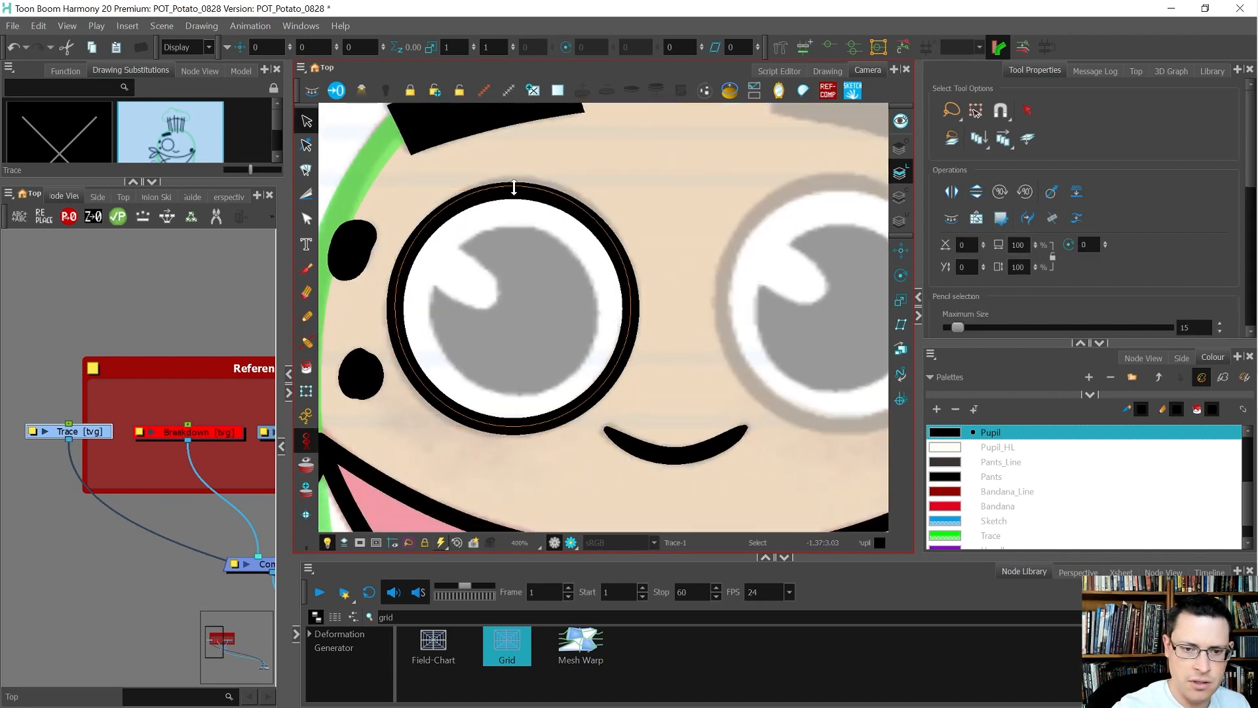
left_click_drag(514, 187, 513, 187)
mouse_move(539, 424)
left_mouse_down()
mouse_move(513, 430)
mouse_move(566, 410)
left_mouse_up()
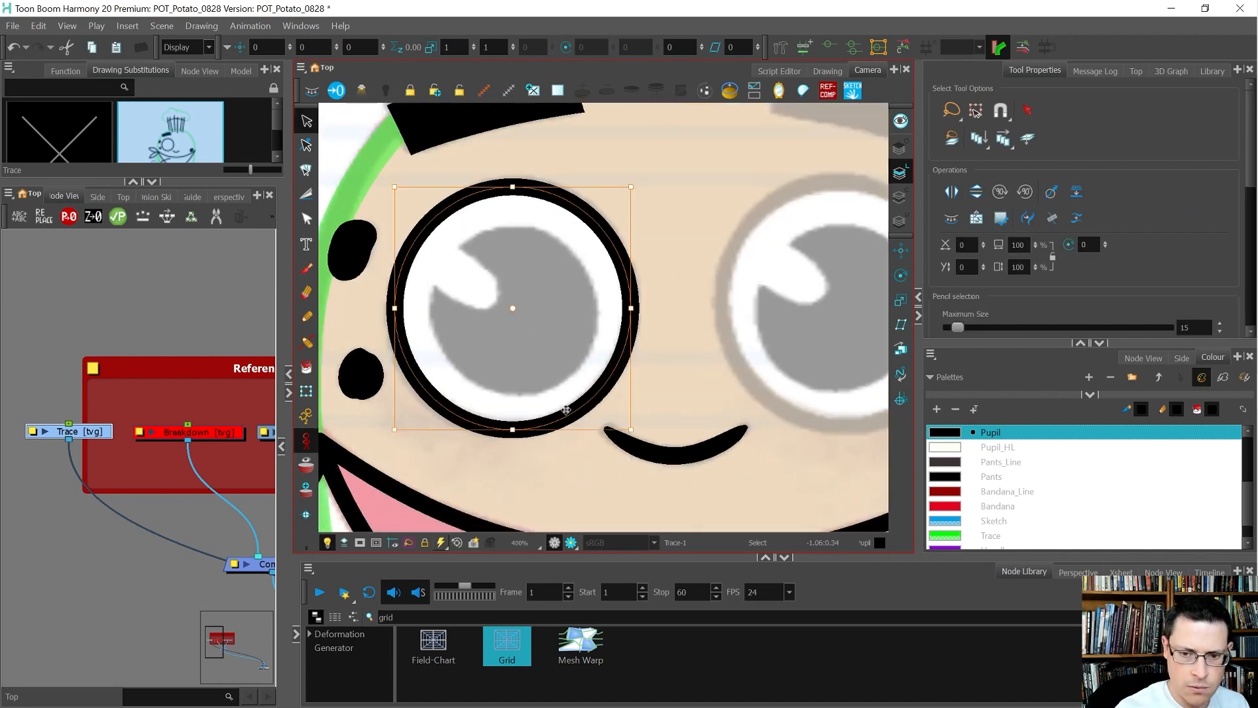
Duplicate the left eye outline, nudge the copy into line with the original, and scale it down about its centre towards the pupil's size
left_click(675, 261)
left_click(592, 383)
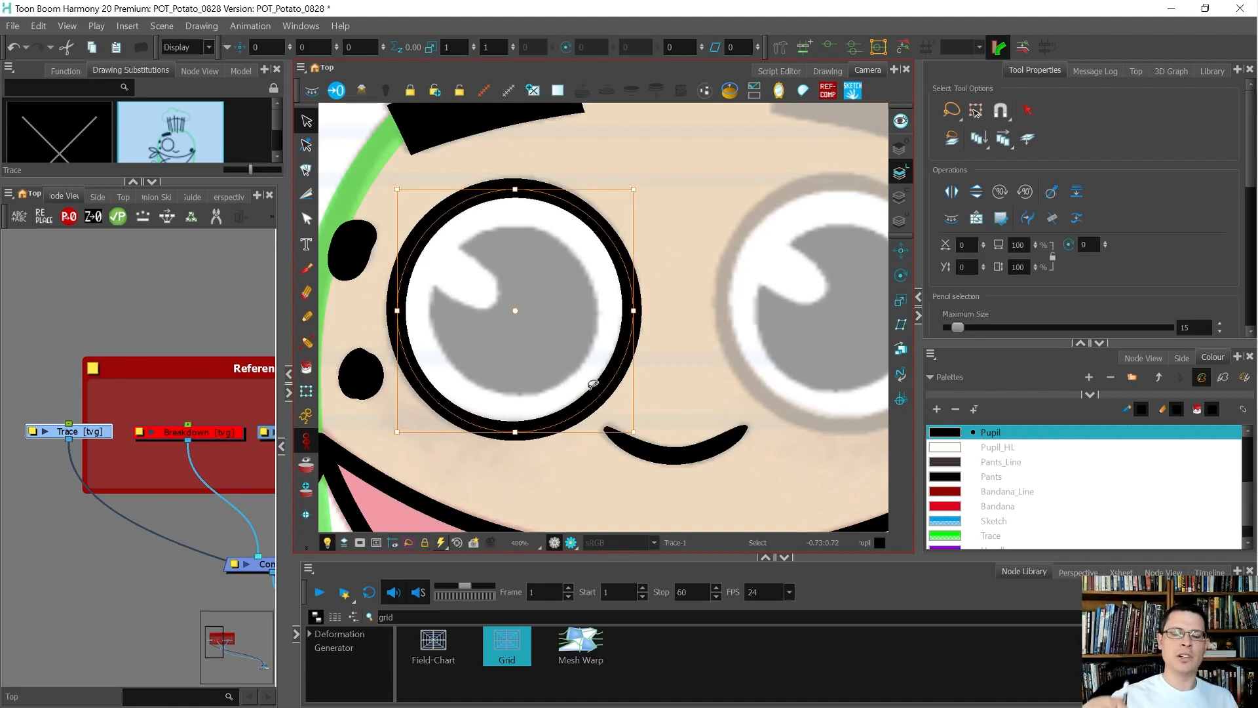
key("Up")
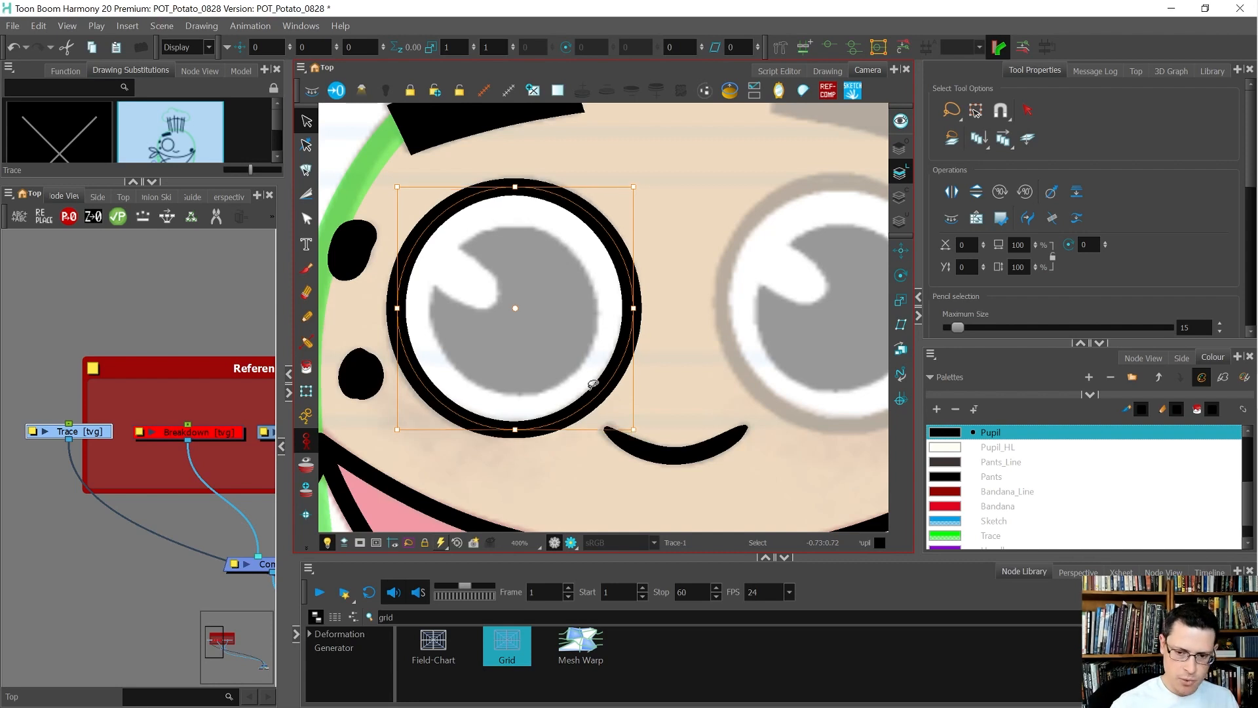
key("Left")
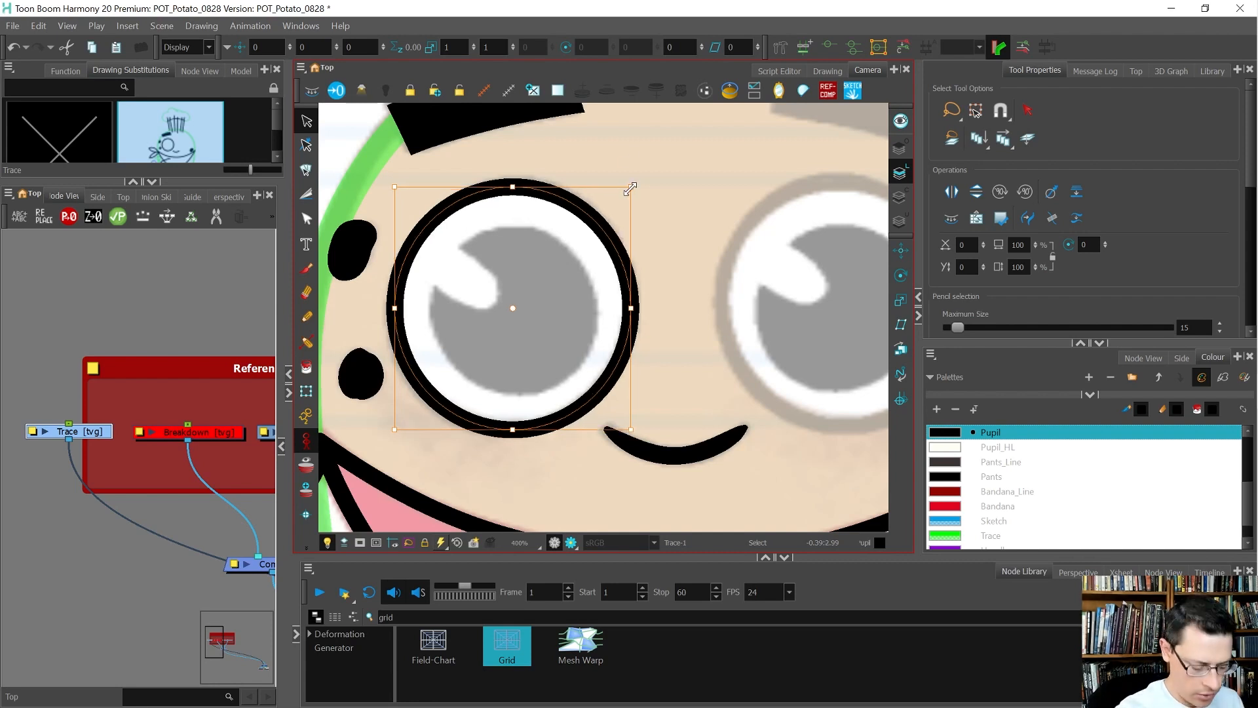
left_click_drag(630, 188, 585, 234)
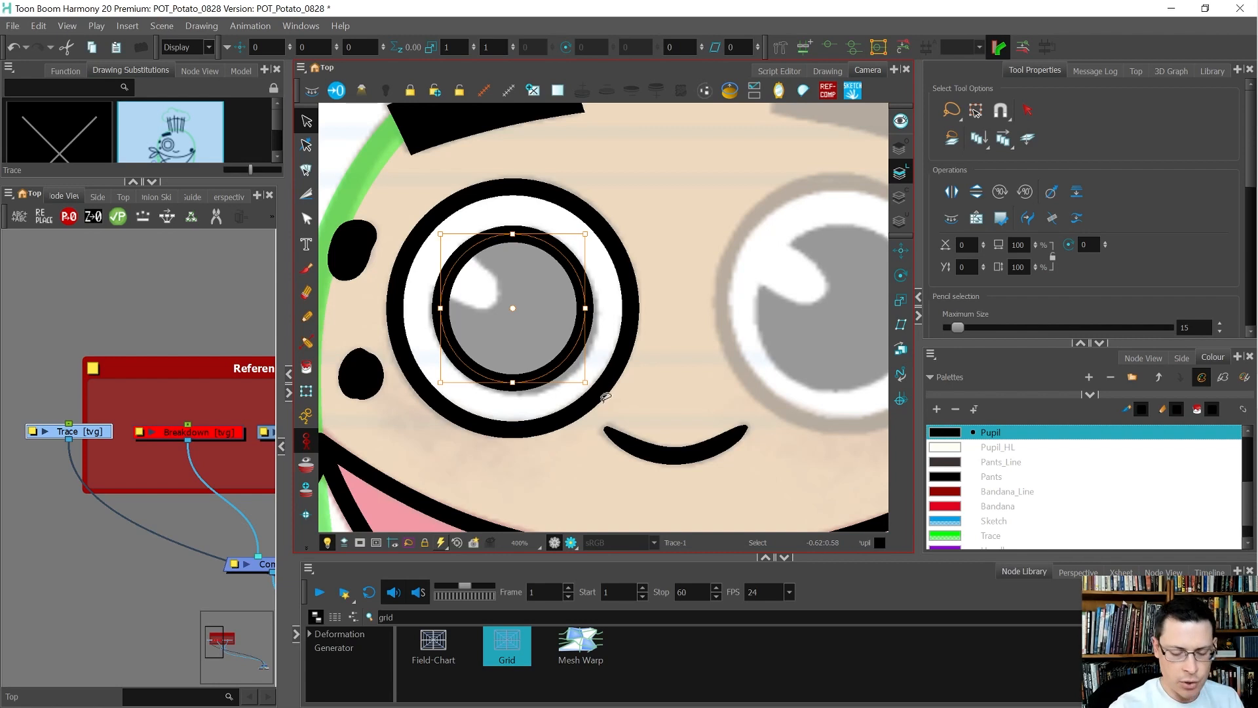
Fill the inner circle with the Sketch colour and delete its black outline
key("alt+i")
left_click(951, 520)
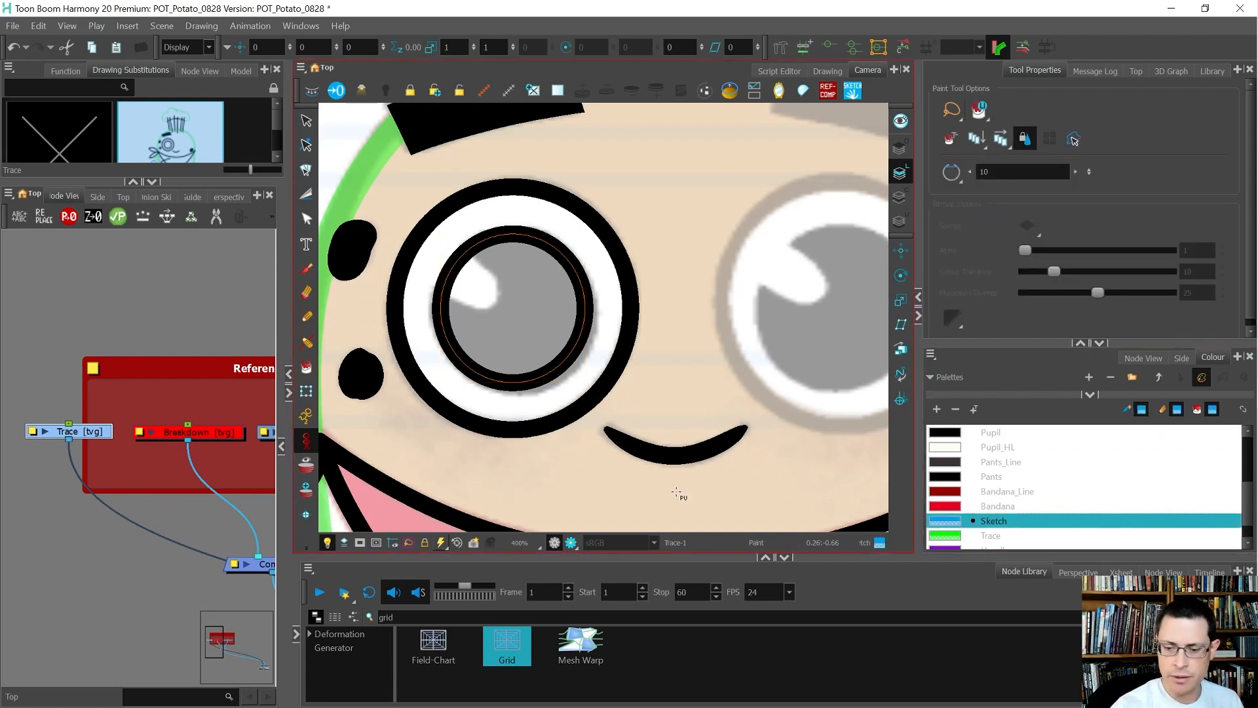
left_click(543, 316)
key("alt+s")
left_click(562, 358)
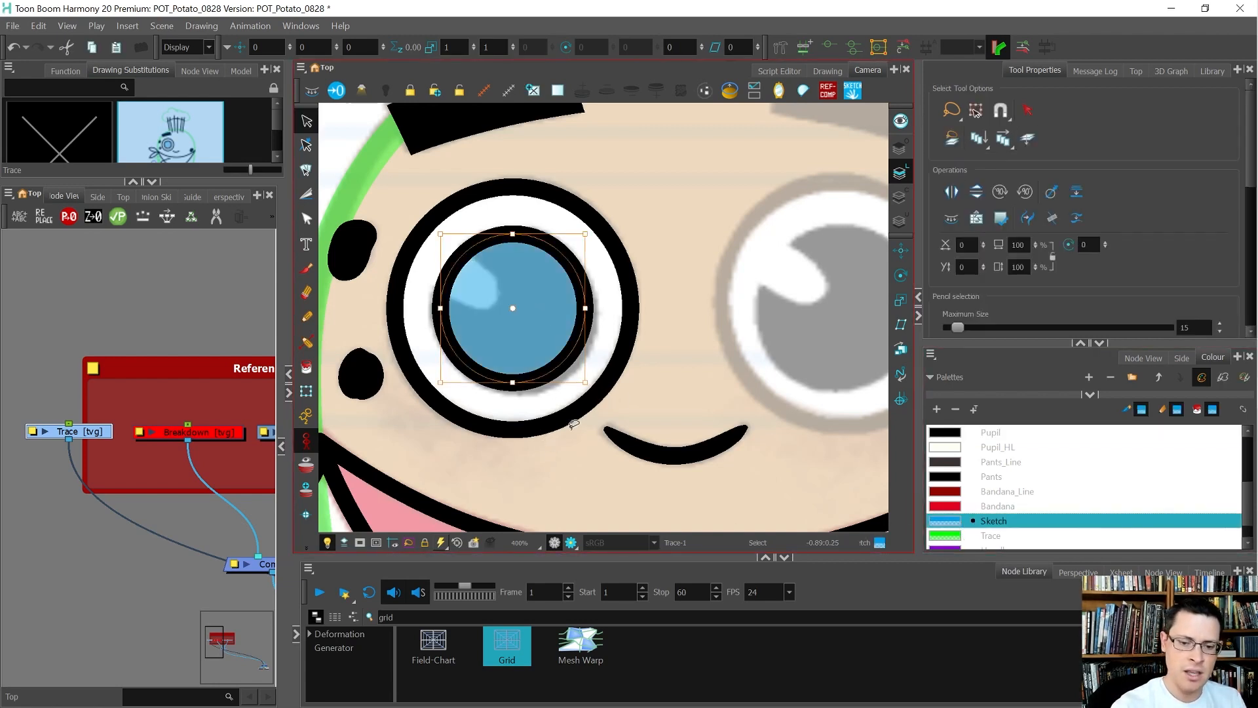
key("Delete")
Scale the filled circle to match the reference pupil, try it in the Pupil colour, and recolour it with Sketch
left_click(545, 301)
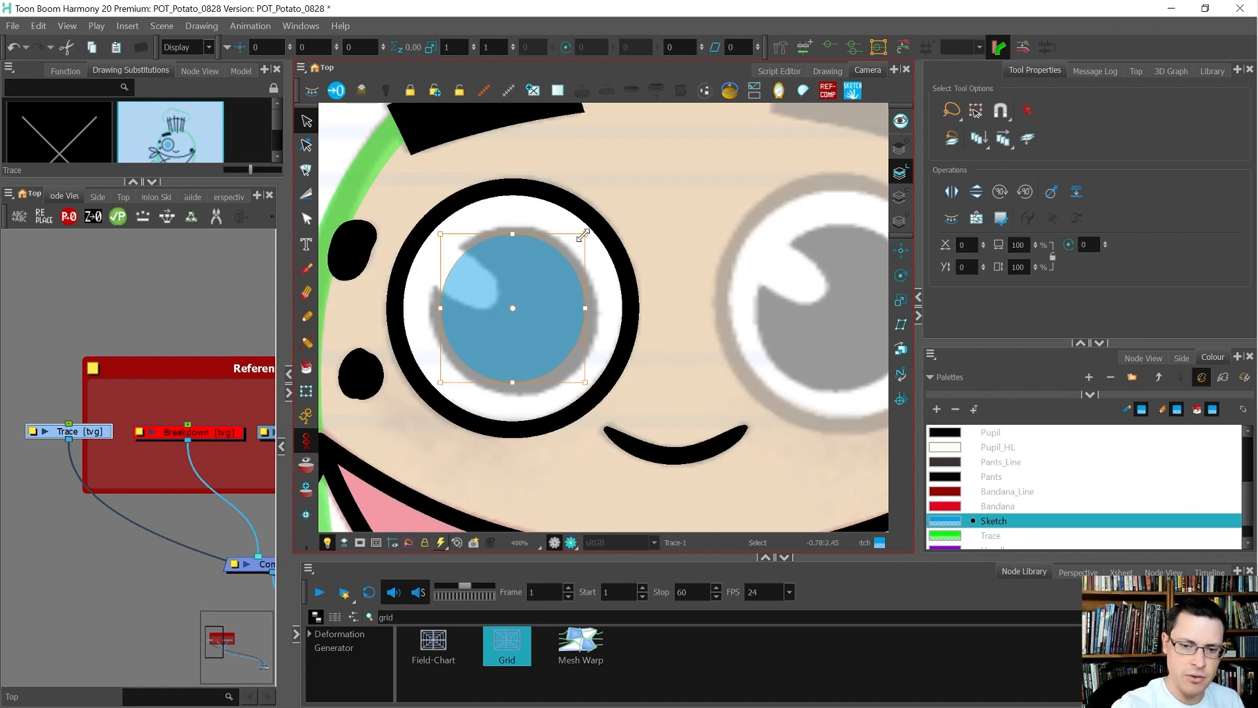
left_click_drag(583, 230, 593, 225)
left_click_drag(594, 391, 597, 395)
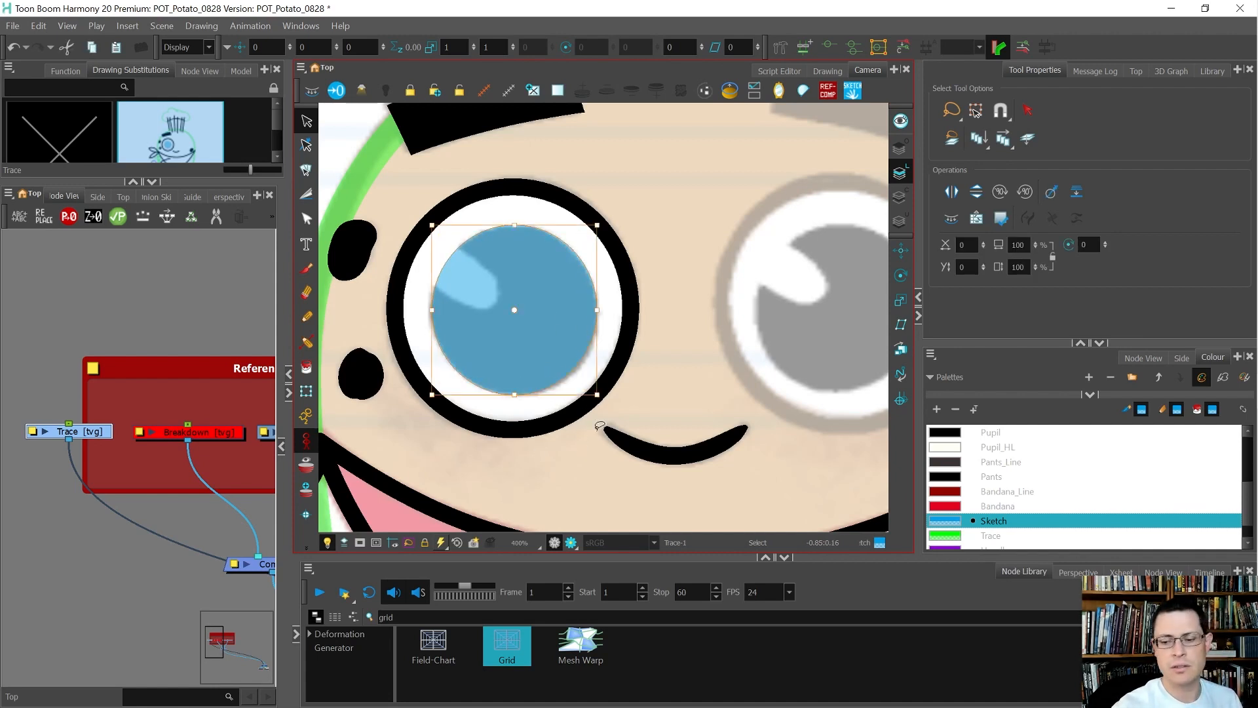
left_click(948, 434)
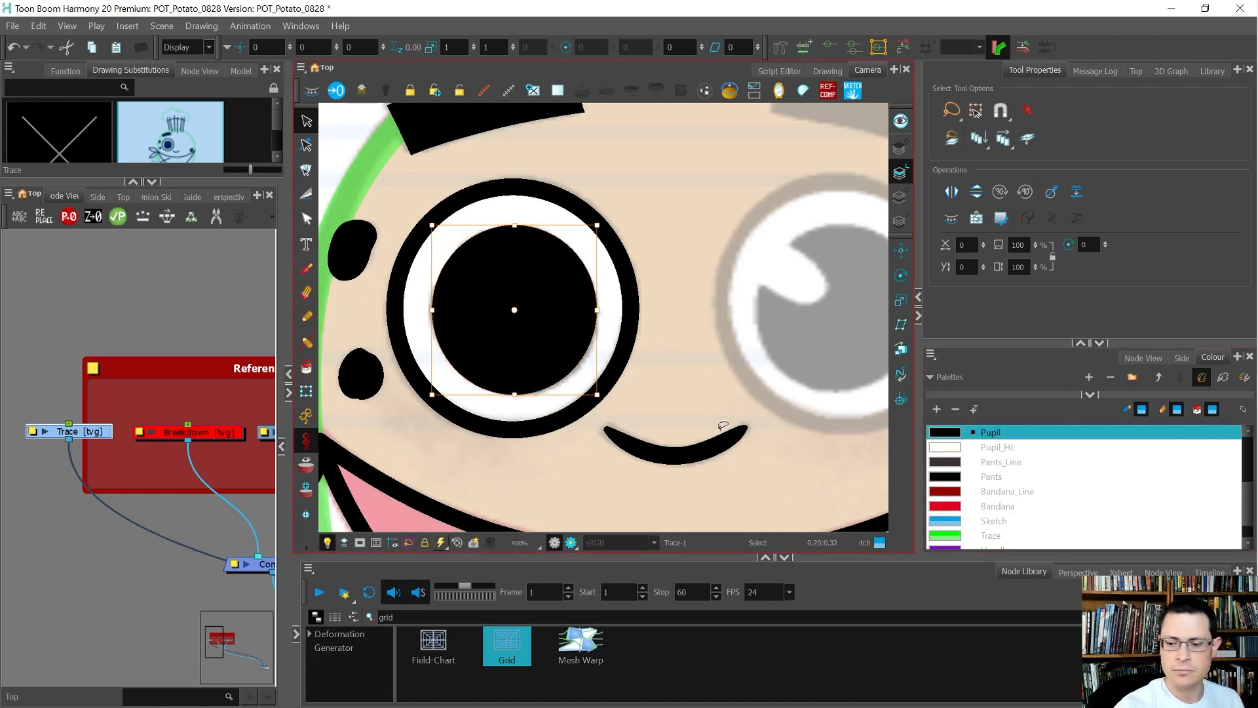
left_click(950, 521)
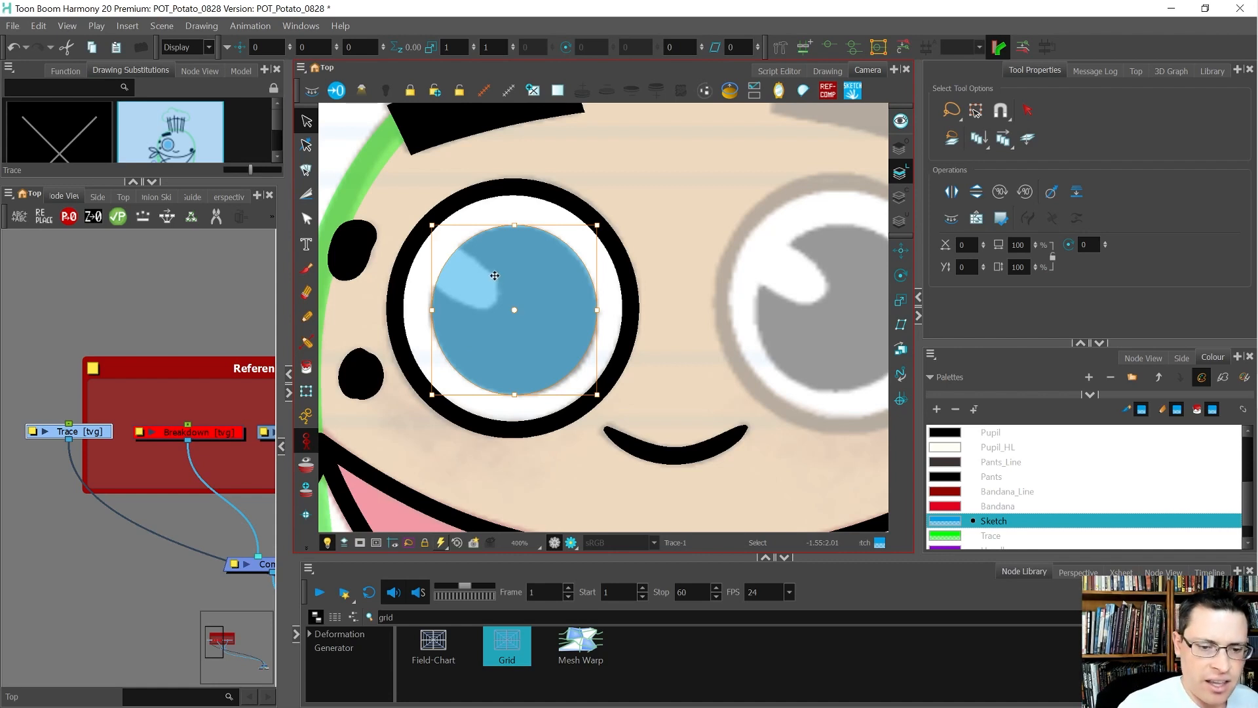
Trace the left pupil's highlight as a filled shape in the Handle colour with the Stroke tool, extending it past the pupil's edge
key("alt+v")
scroll(506, 273, "up", 1)
left_click_drag(463, 403, 511, 374)
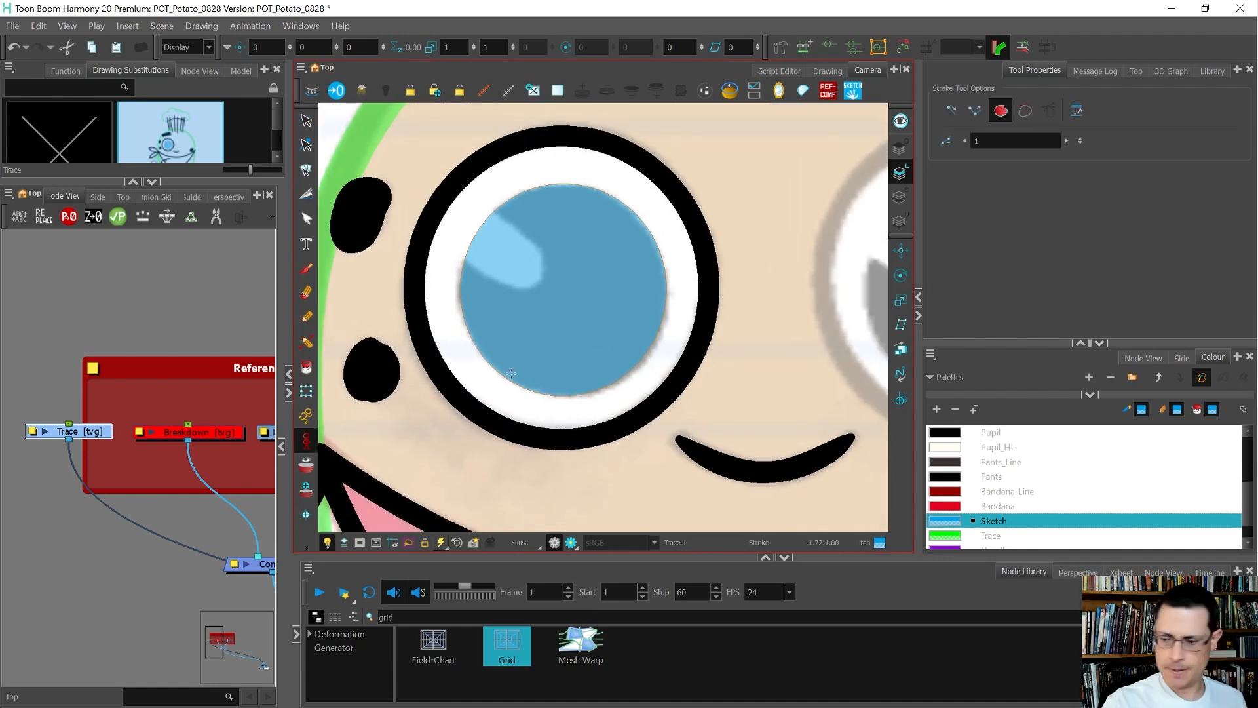
left_click_drag(982, 344, 984, 252)
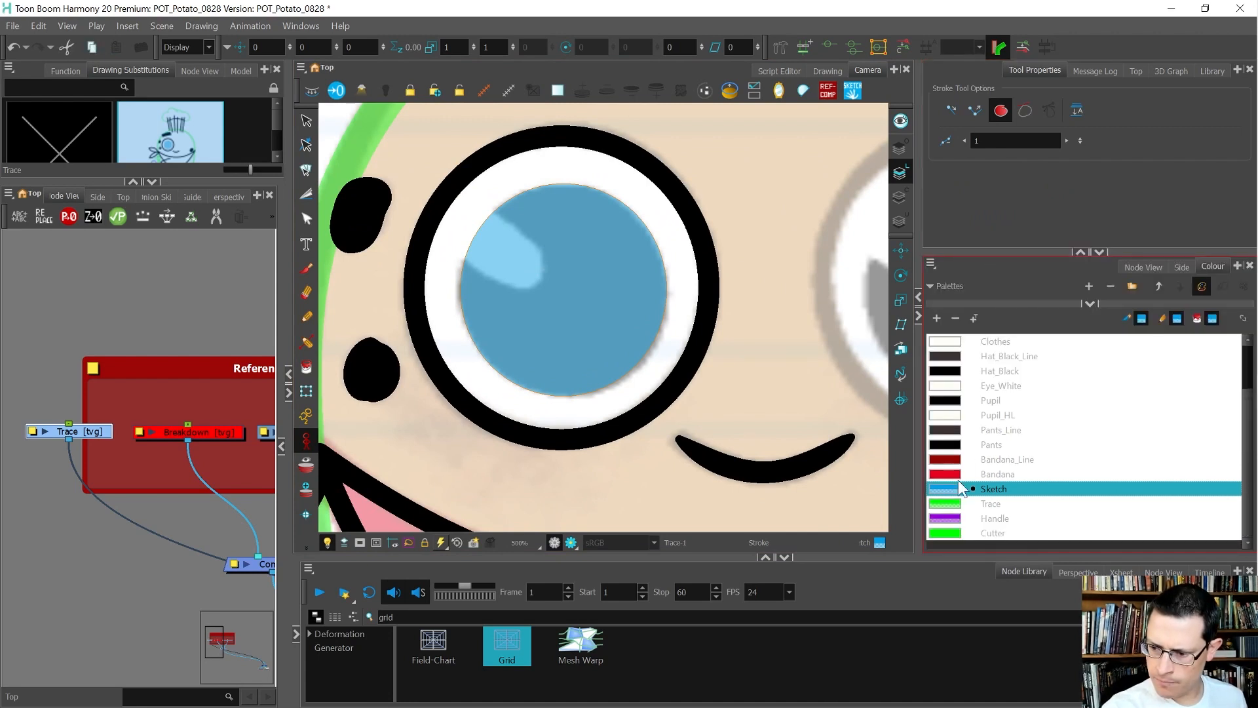
left_click(957, 519)
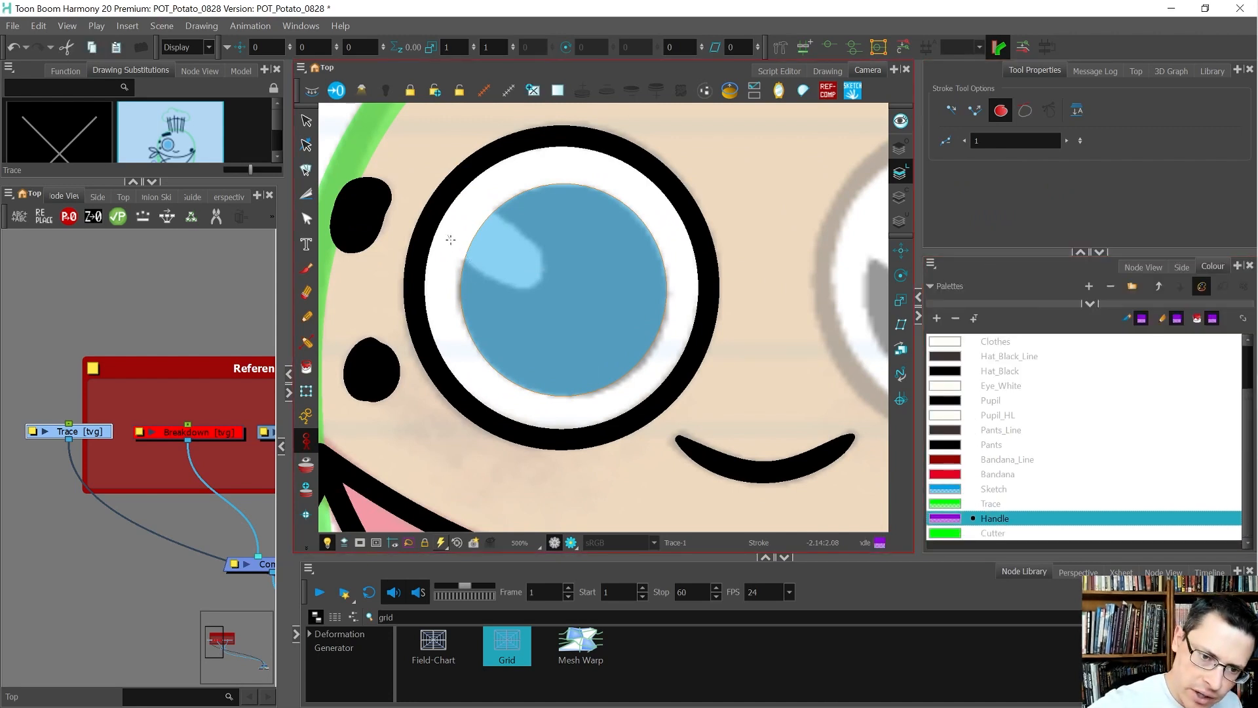
left_click_drag(537, 255, 491, 205)
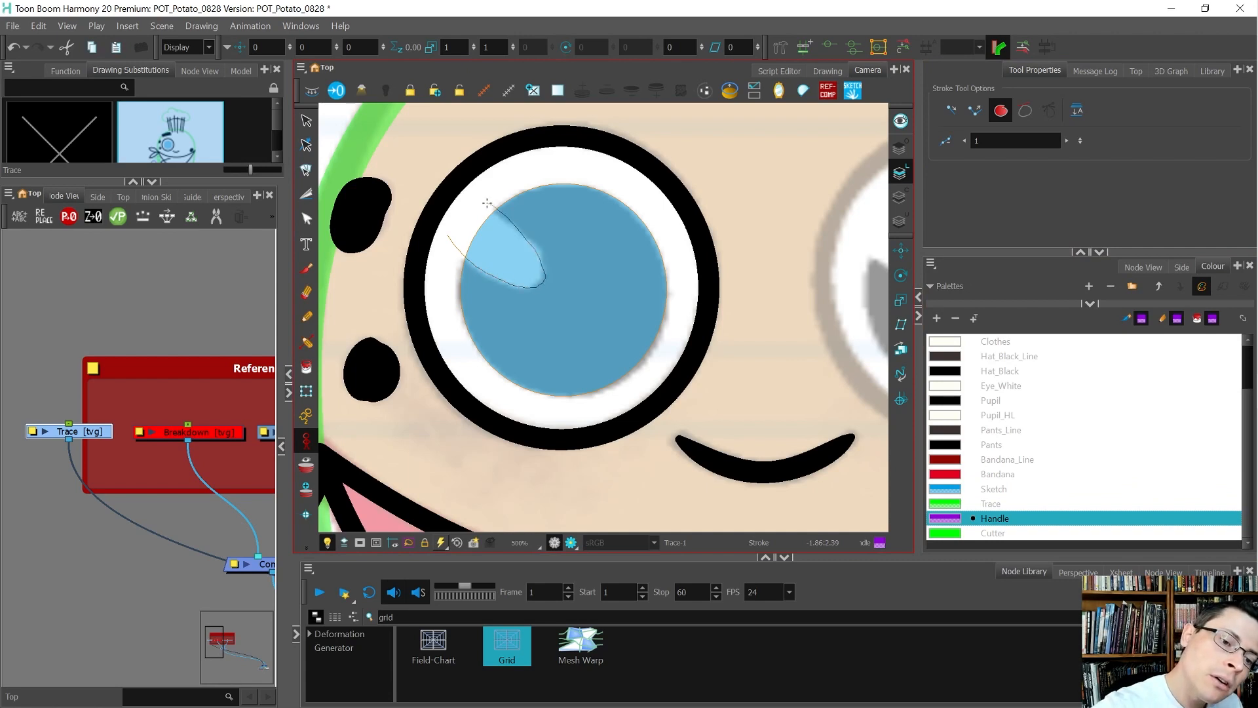
left_click_drag(450, 243, 455, 254)
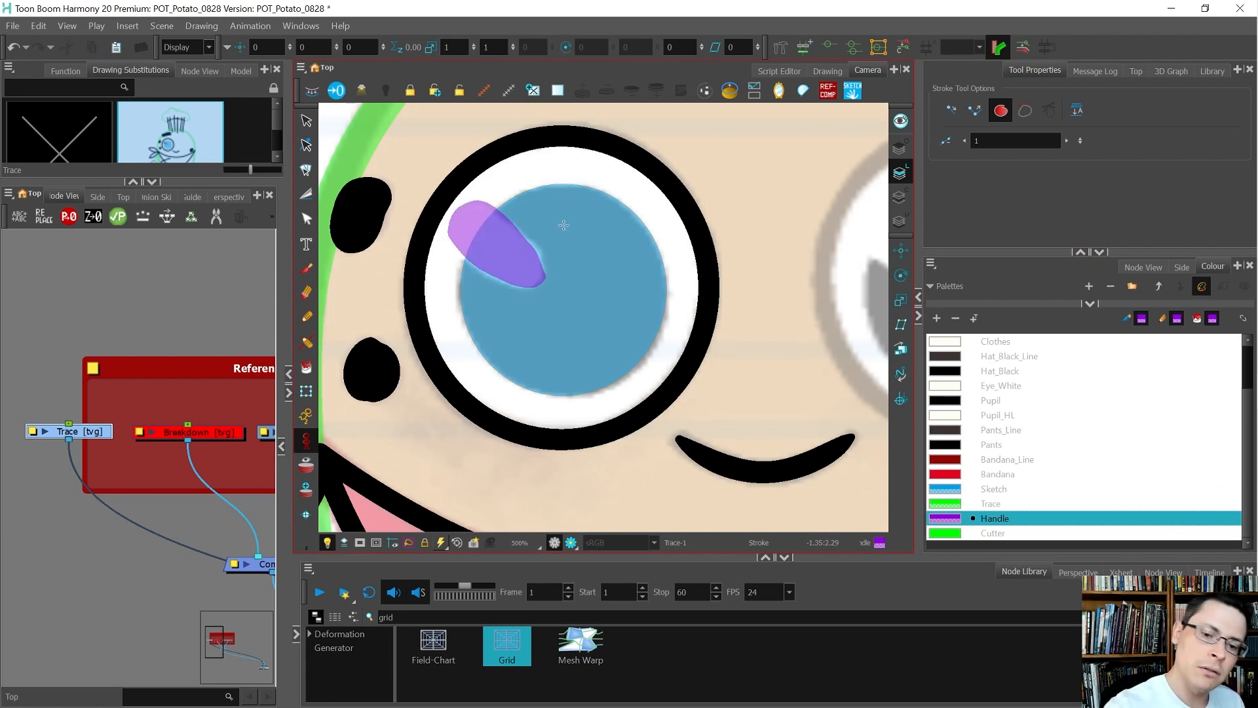
Smooth the highlight's inner edge and rounded tip with the Contour Editor, deleting its excess points
key("alt+q")
left_click(541, 263)
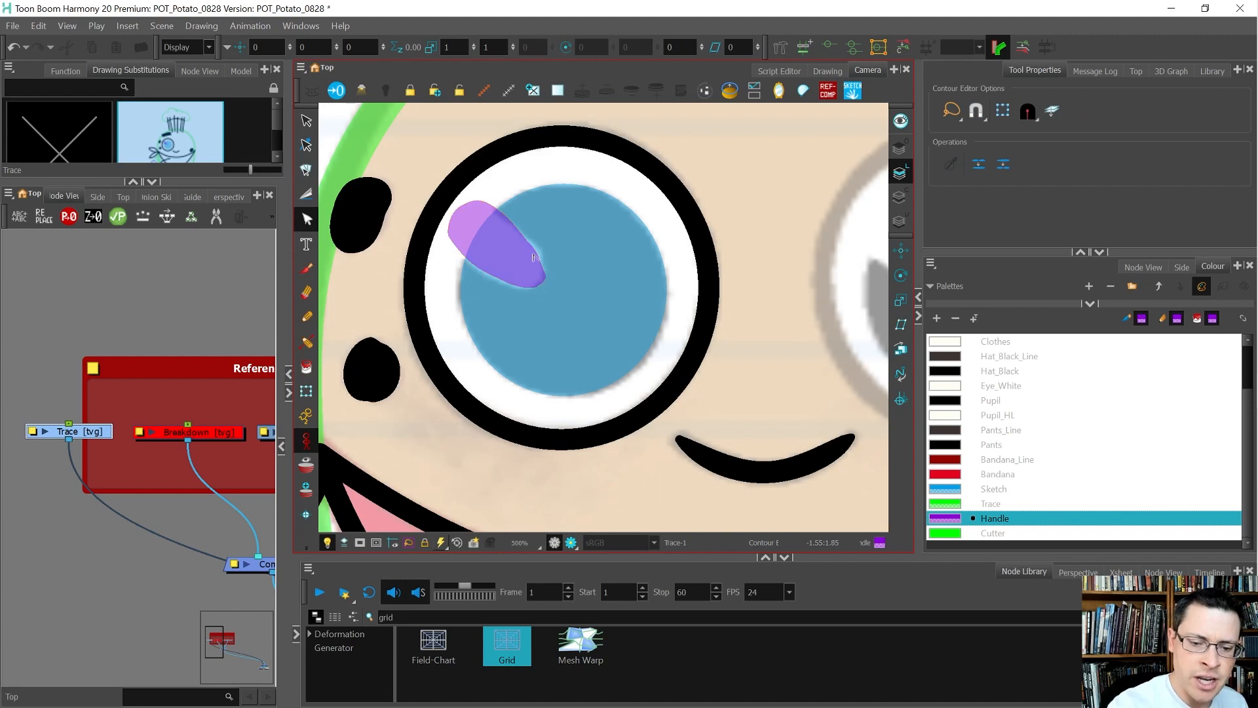
scroll(537, 268, "up", 2)
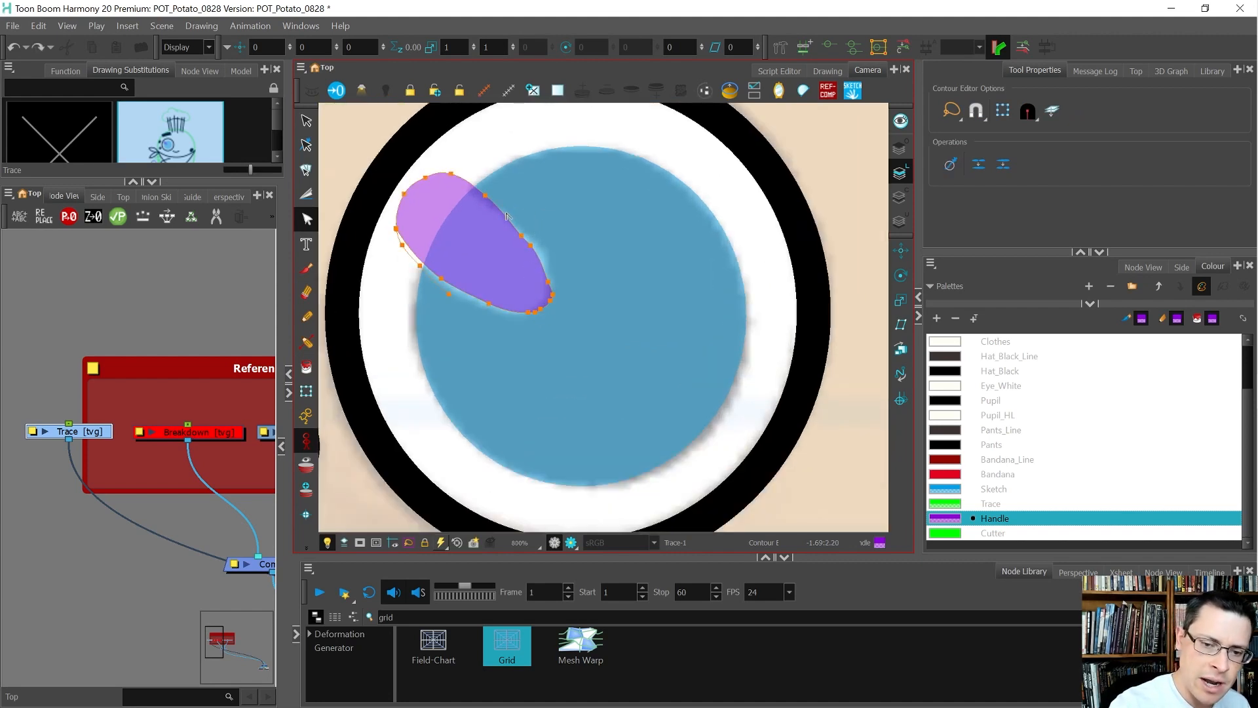
left_click_drag(508, 218, 510, 214)
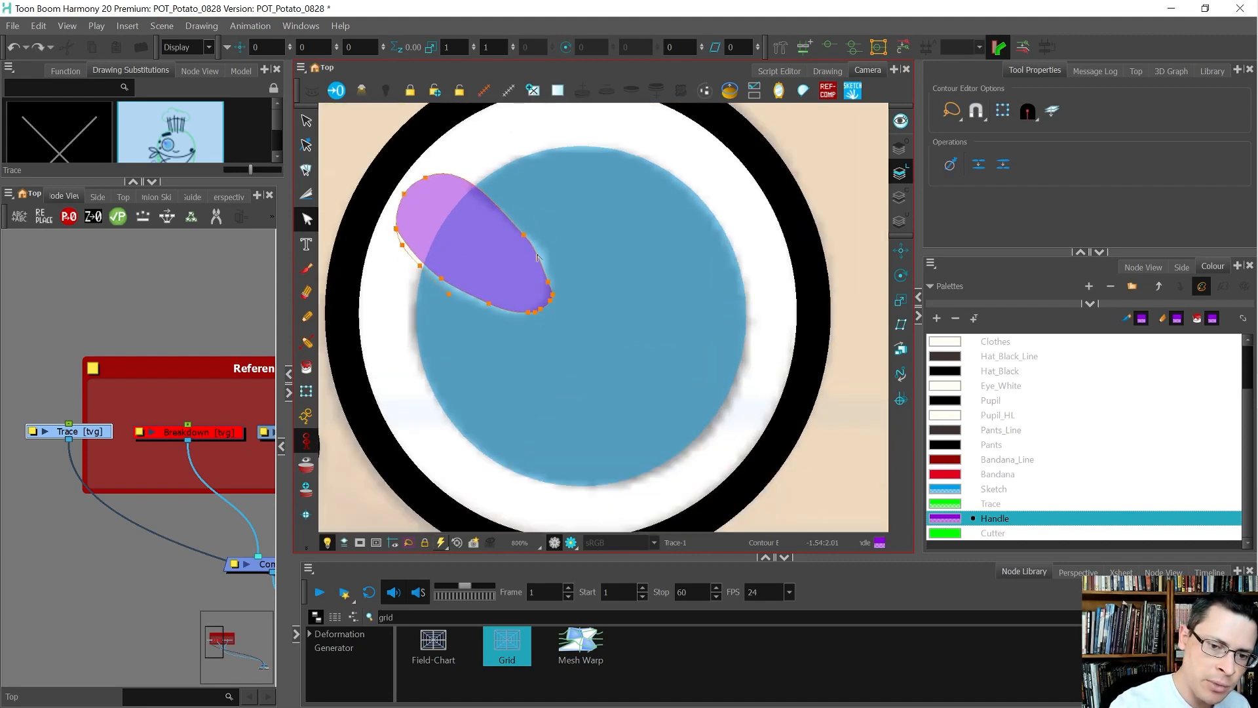
left_click_drag(464, 298, 455, 309)
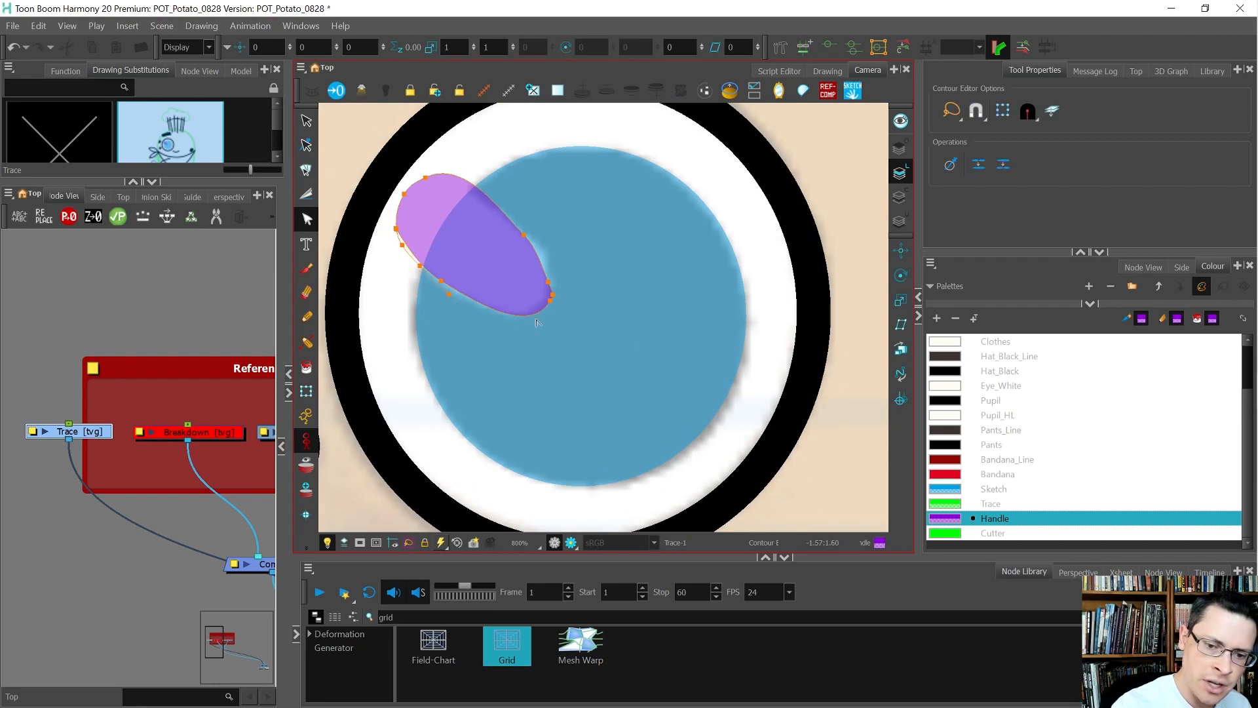
mouse_move(566, 294)
left_mouse_down()
mouse_move(567, 280)
mouse_move(556, 303)
mouse_move(563, 256)
mouse_move(548, 266)
mouse_move(598, 318)
left_mouse_up()
key("Delete")
Refine the highlight's lower and outer edges with the Contour Editor, undoing a faulty adjustment, and select the finished shape
mouse_move(469, 297)
left_mouse_down()
mouse_move(505, 338)
mouse_move(430, 262)
mouse_move(419, 353)
mouse_move(487, 369)
left_mouse_up()
key("ctrl+z")
left_click(392, 277)
mouse_move(398, 227)
left_mouse_down()
mouse_move(404, 212)
mouse_move(401, 231)
left_mouse_up()
left_click(413, 259)
left_click(399, 228)
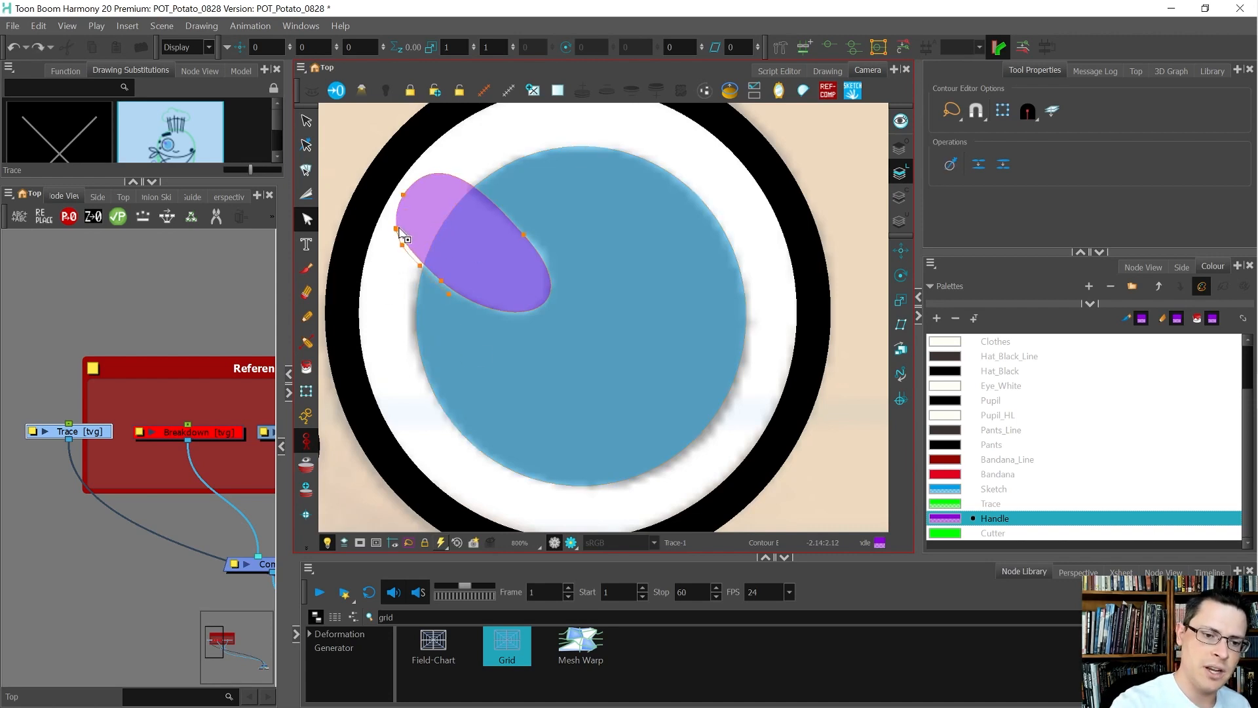
key("alt+s")
left_click(415, 237)
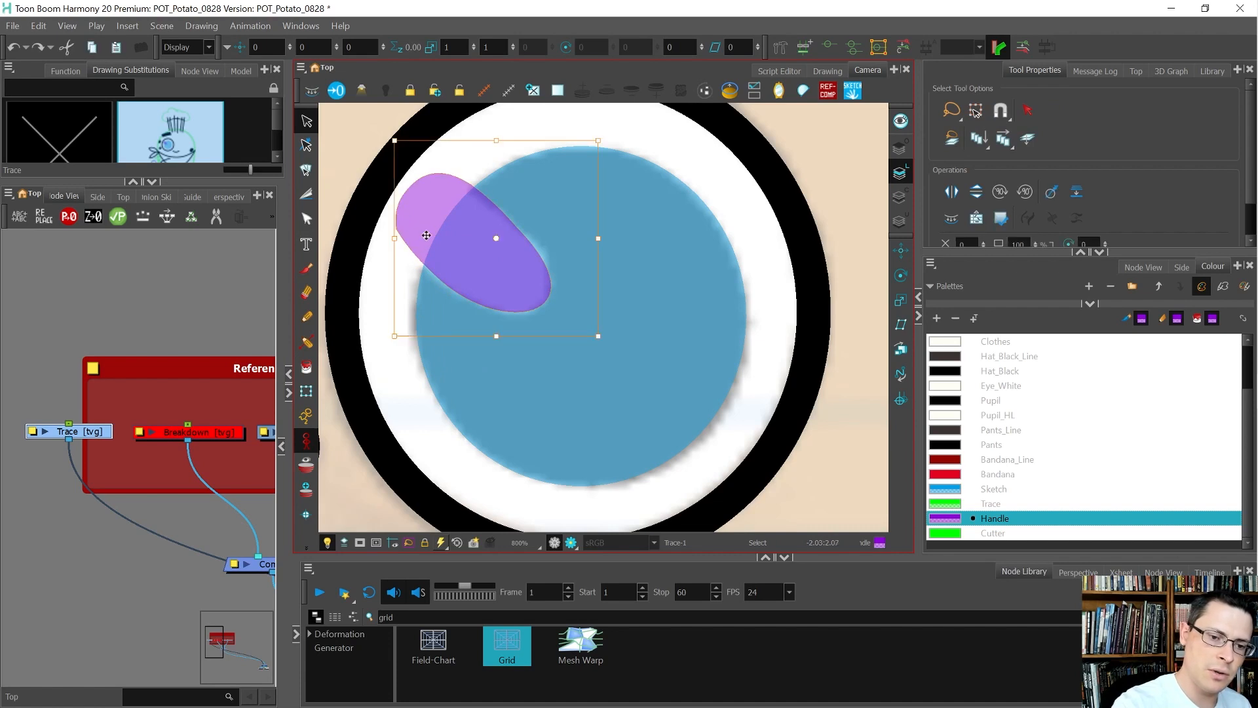
Nudge the left pupil's highlight into place and simplify its outer end with the Contour Editor, deleting an excess point and adjusting the curve
mouse_move(423, 236)
left_mouse_down()
mouse_move(452, 182)
mouse_move(432, 203)
left_mouse_up()
left_click(405, 239)
key("Delete")
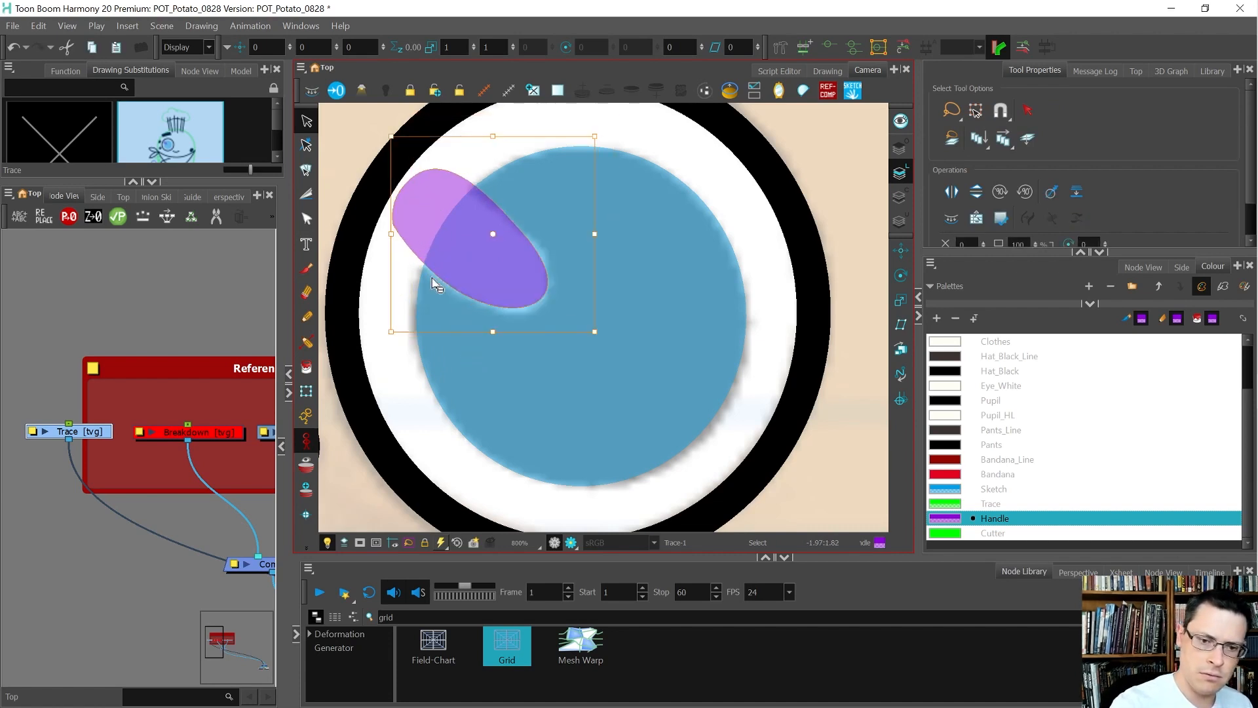
key("alt+q")
left_click(394, 226)
key("Delete")
left_click(401, 191)
left_click_drag(392, 201, 377, 224)
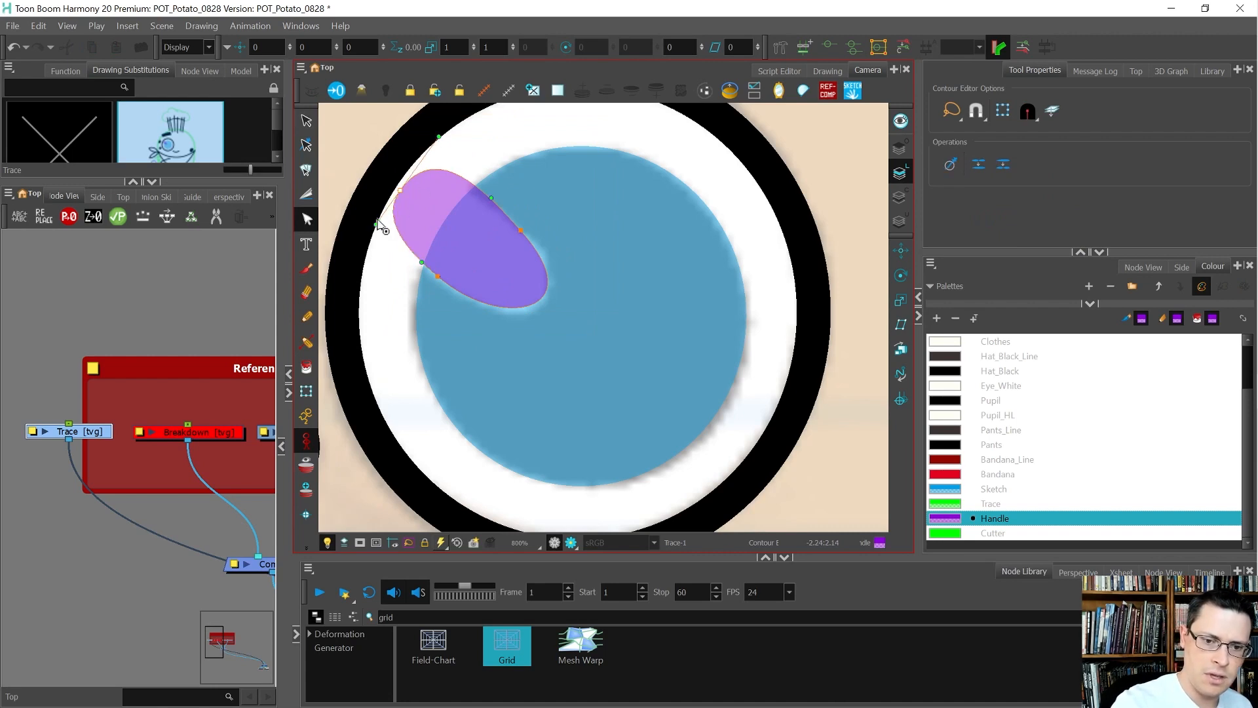
Reposition the highlight's contour points and curve handles to fit its inner, lower and outer edges to the reference, and deselect the shape
left_click(520, 231)
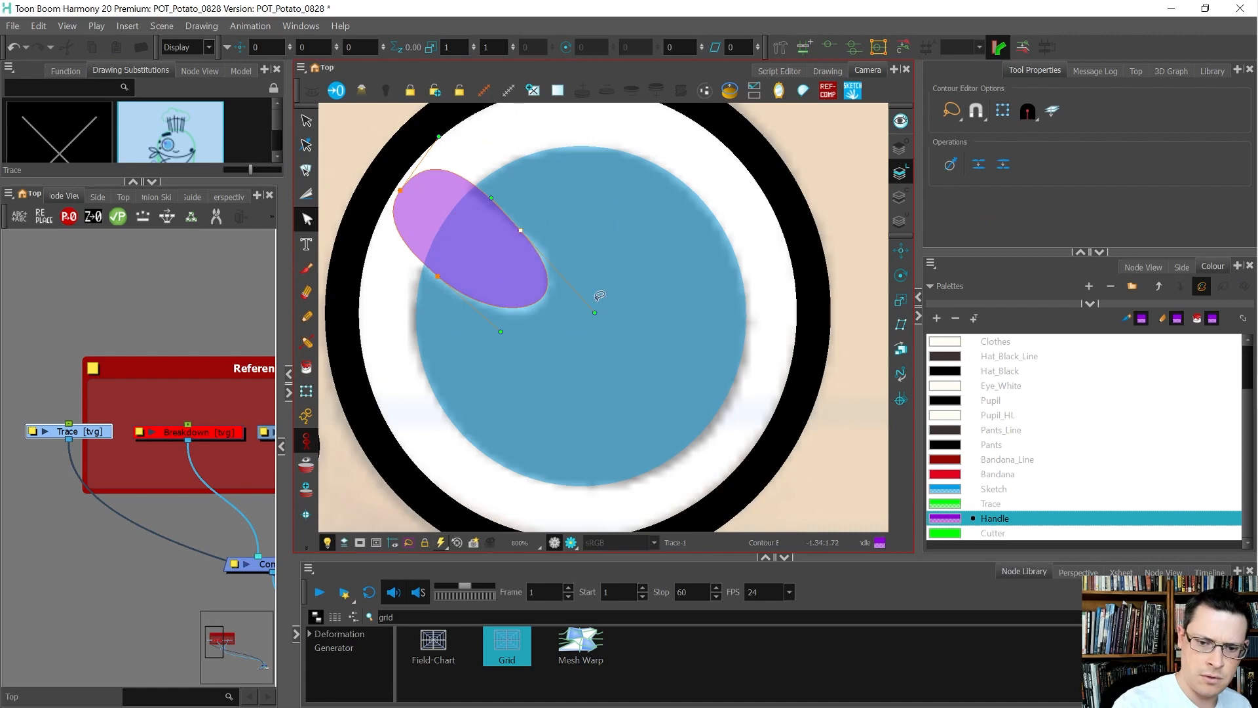
left_click_drag(439, 276, 438, 282)
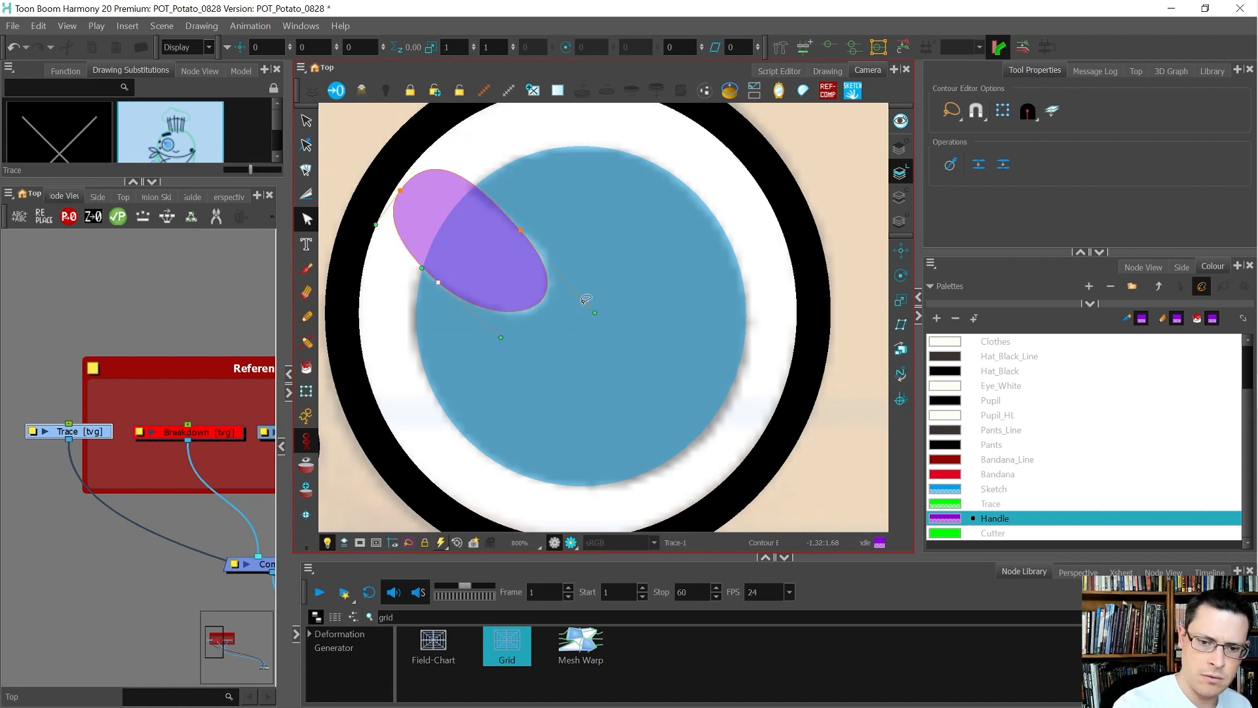
left_click(520, 230)
left_click_drag(520, 231, 526, 232)
left_click_drag(401, 193, 393, 229)
left_click_drag(440, 139, 438, 144)
left_click(398, 343)
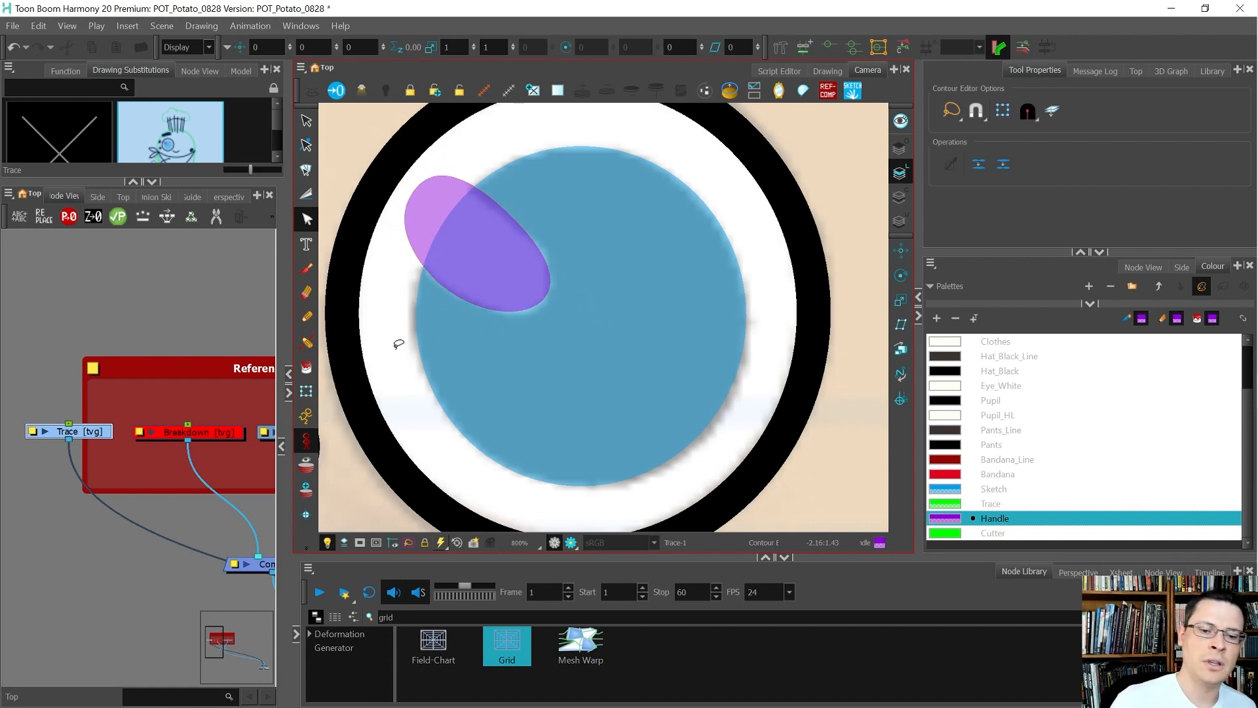
Select all of the traced front-view artwork, recolour it with Hat_Black_Line, and clear the selection
scroll(426, 334, "down", 7)
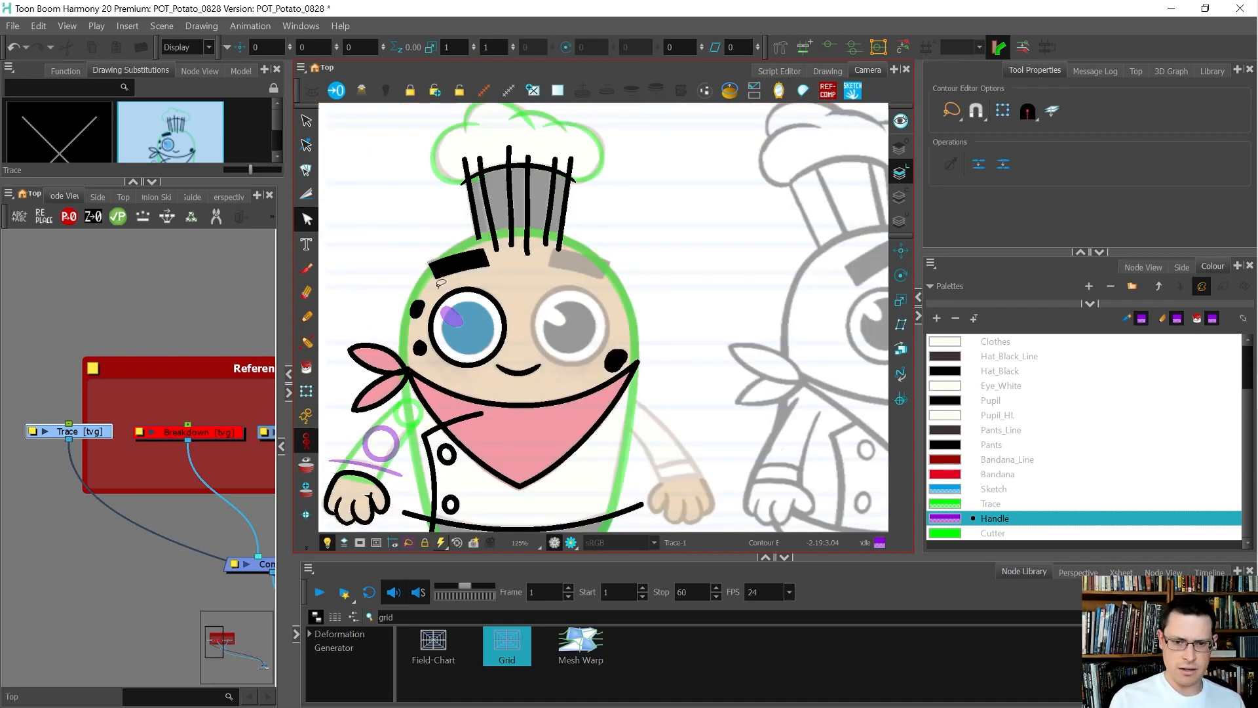
scroll(498, 282, "down", 3)
scroll(522, 318, "up", 2)
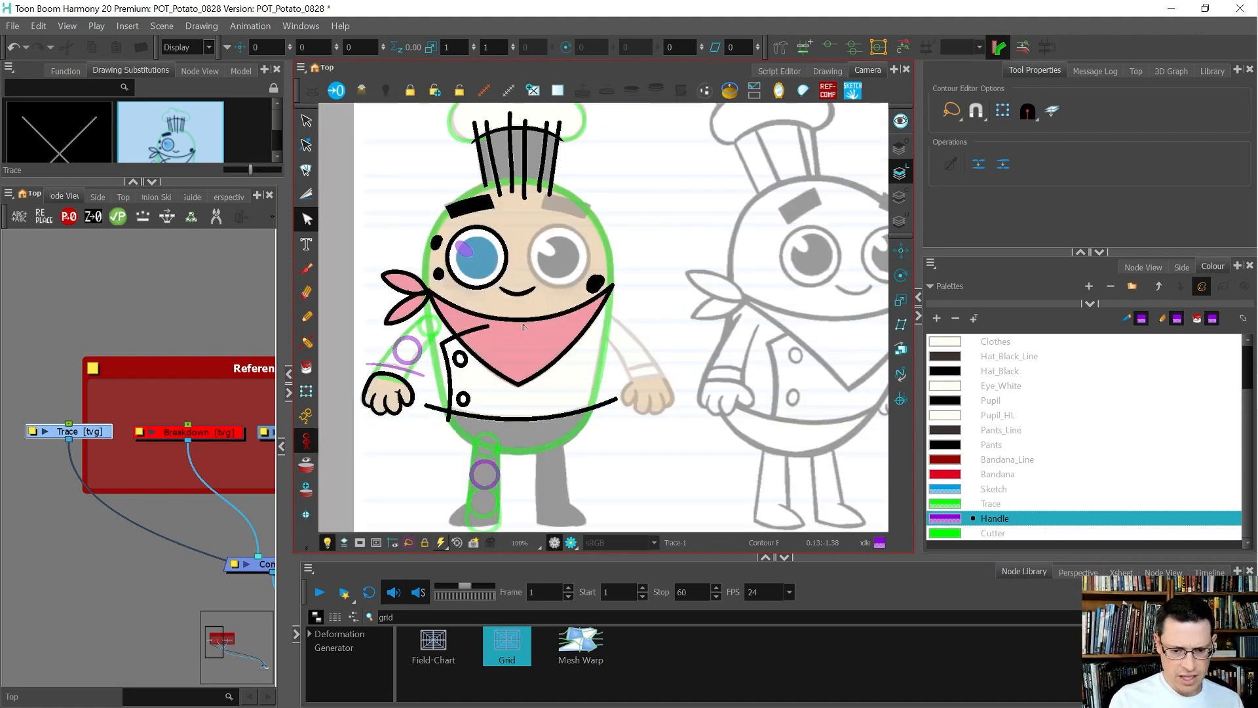
scroll(523, 325, "down", 1)
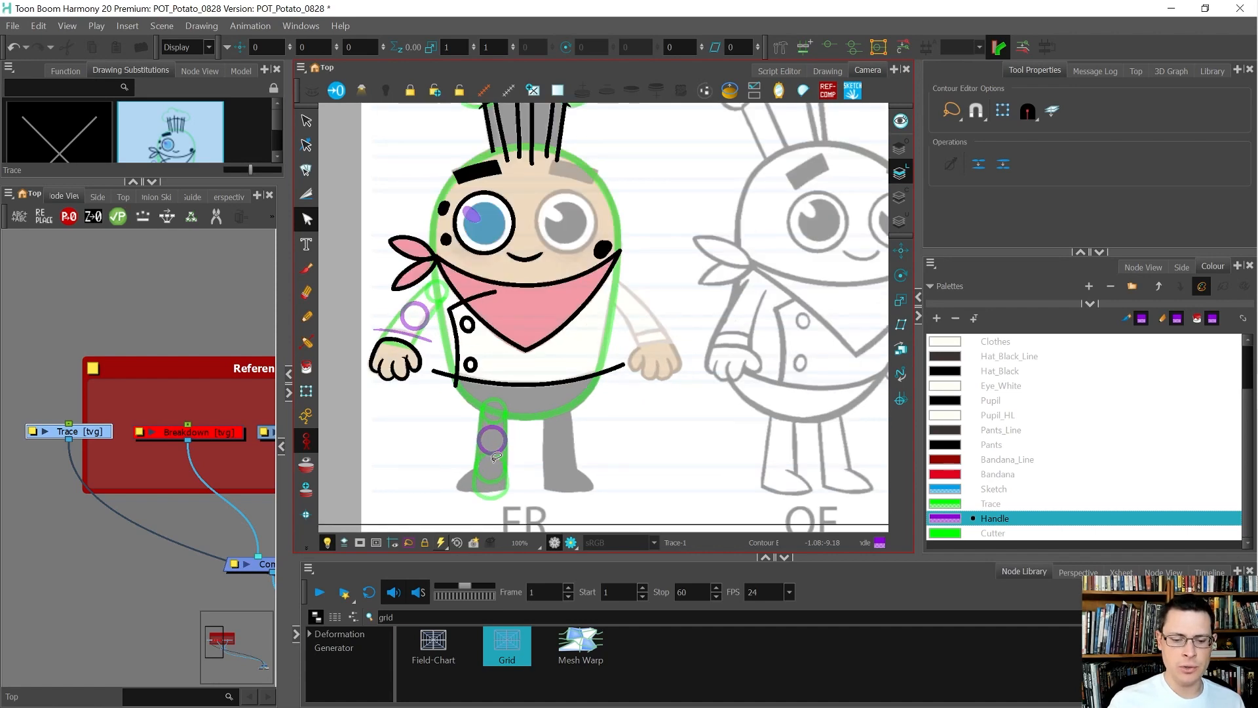
key("alt+s")
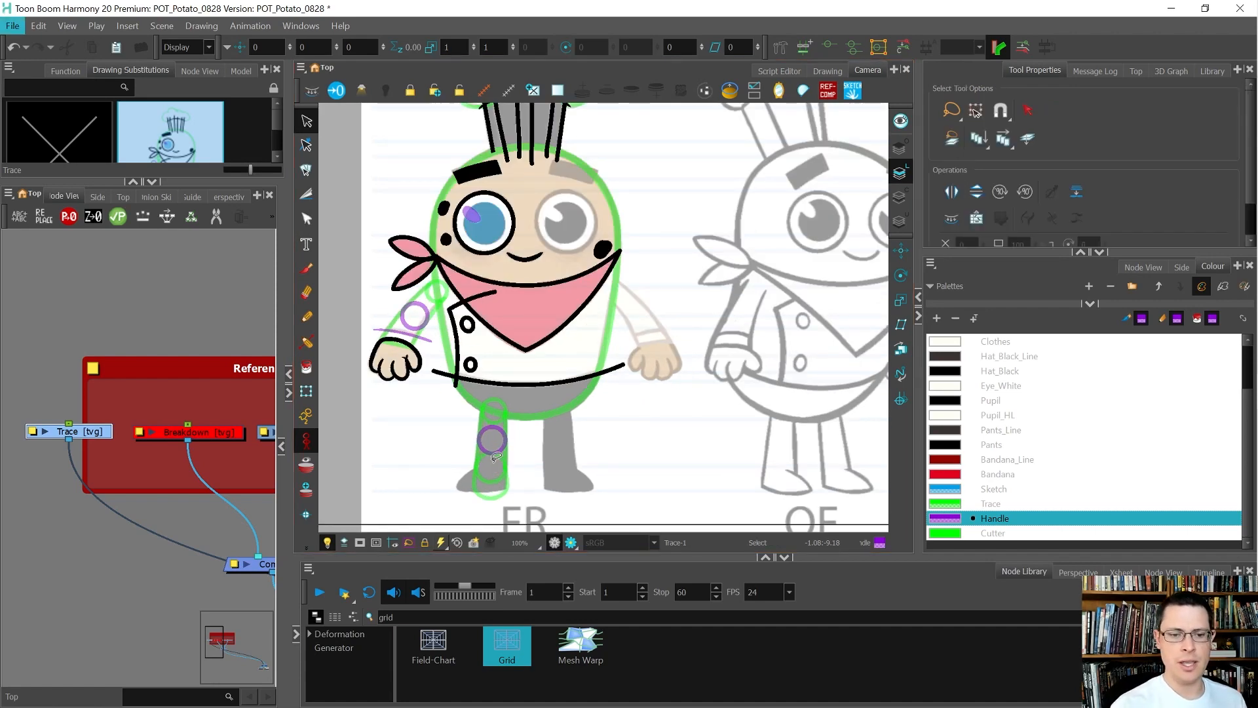
key("2")
key("2")
mouse_move(612, 454)
left_mouse_down()
mouse_move(455, 425)
mouse_move(610, 456)
left_mouse_up()
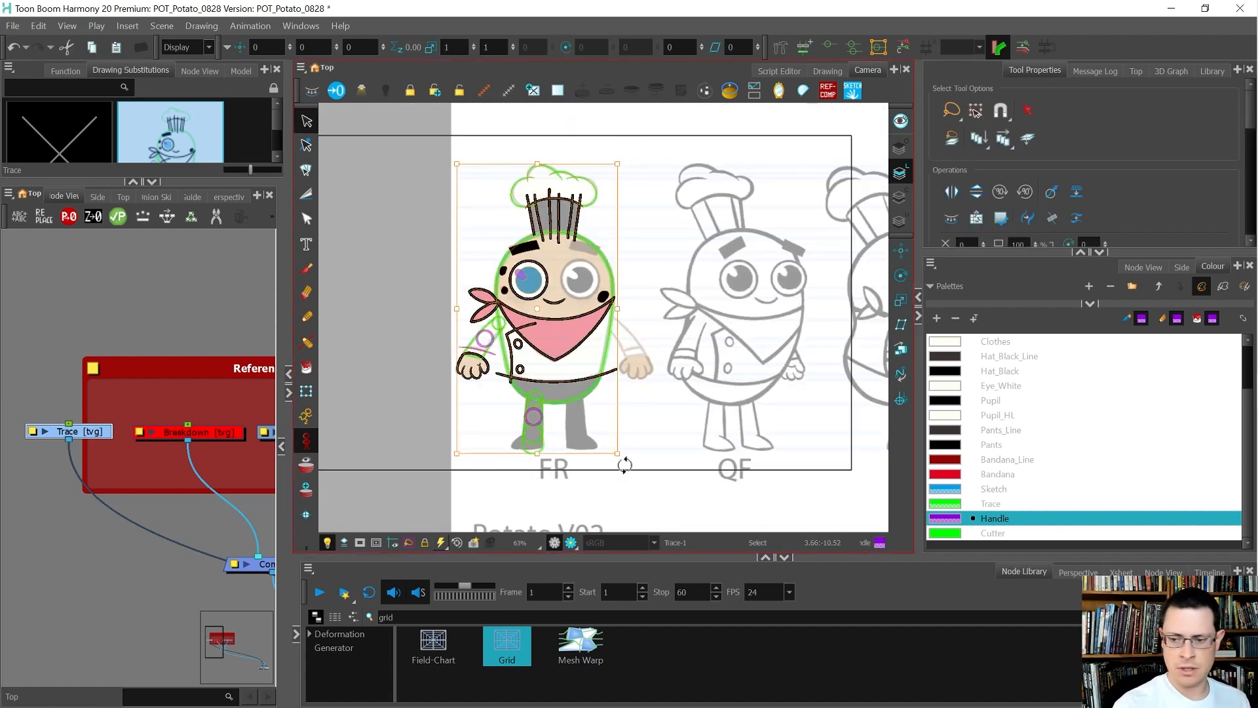
left_click(956, 355)
left_click(597, 409)
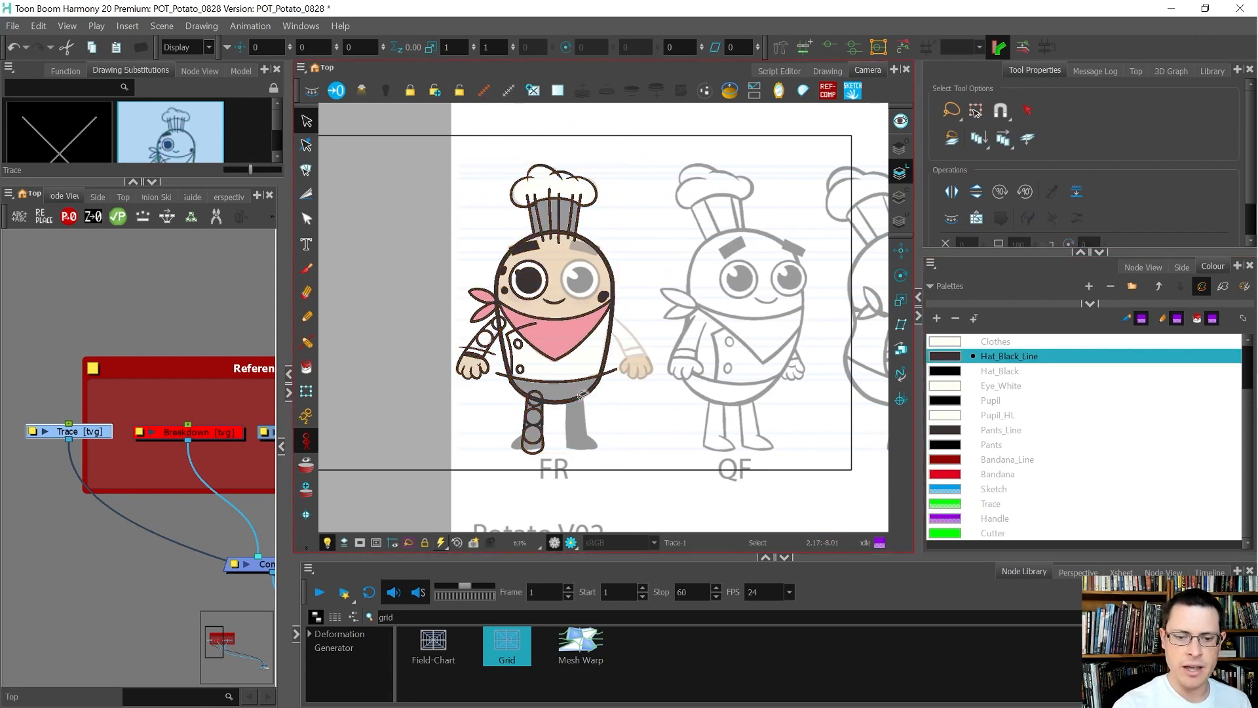
Recolour the left pupil's highlight shape with Sketch and deselect it
scroll(524, 287, "up", 6)
left_click(510, 229)
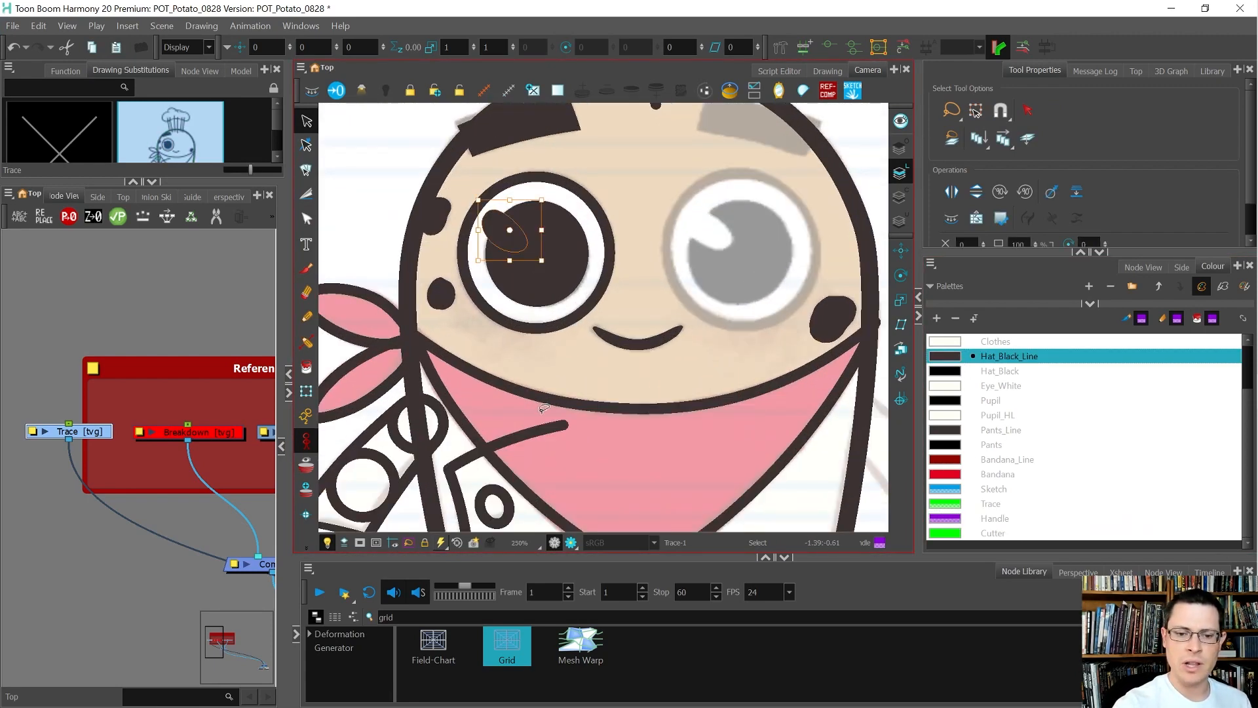
left_click(950, 490)
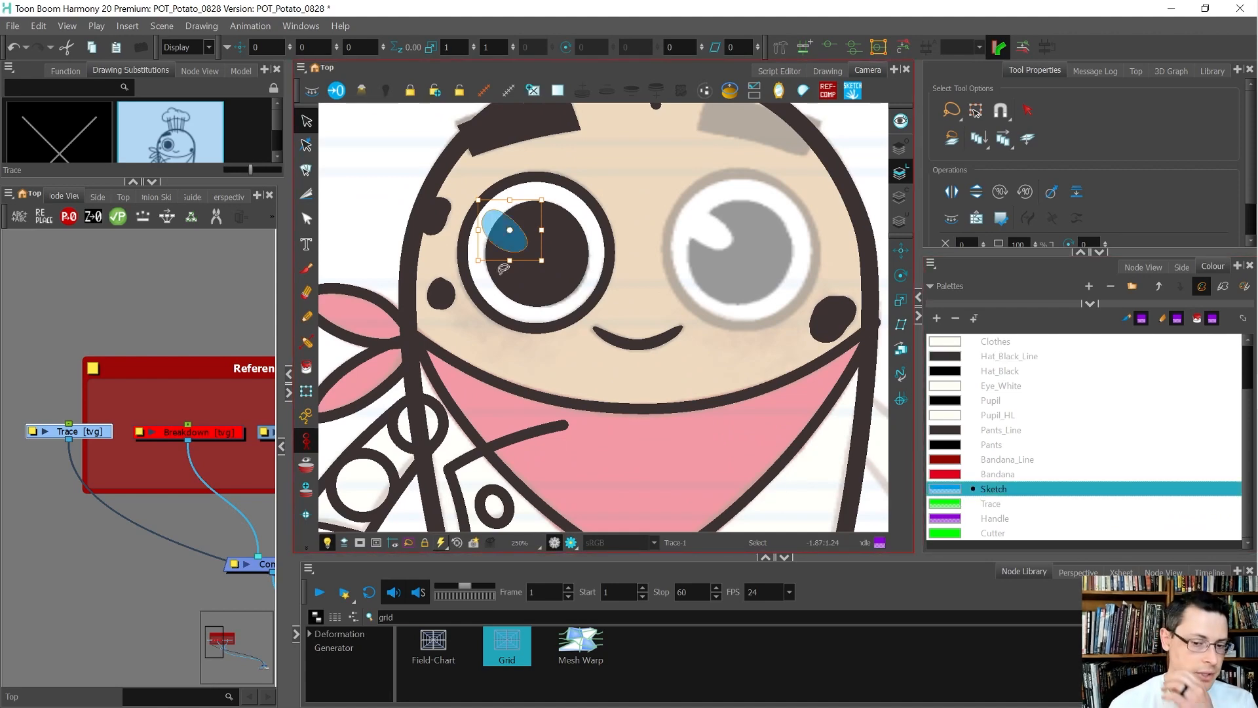
scroll(504, 269, "down", 5)
left_click(476, 478)
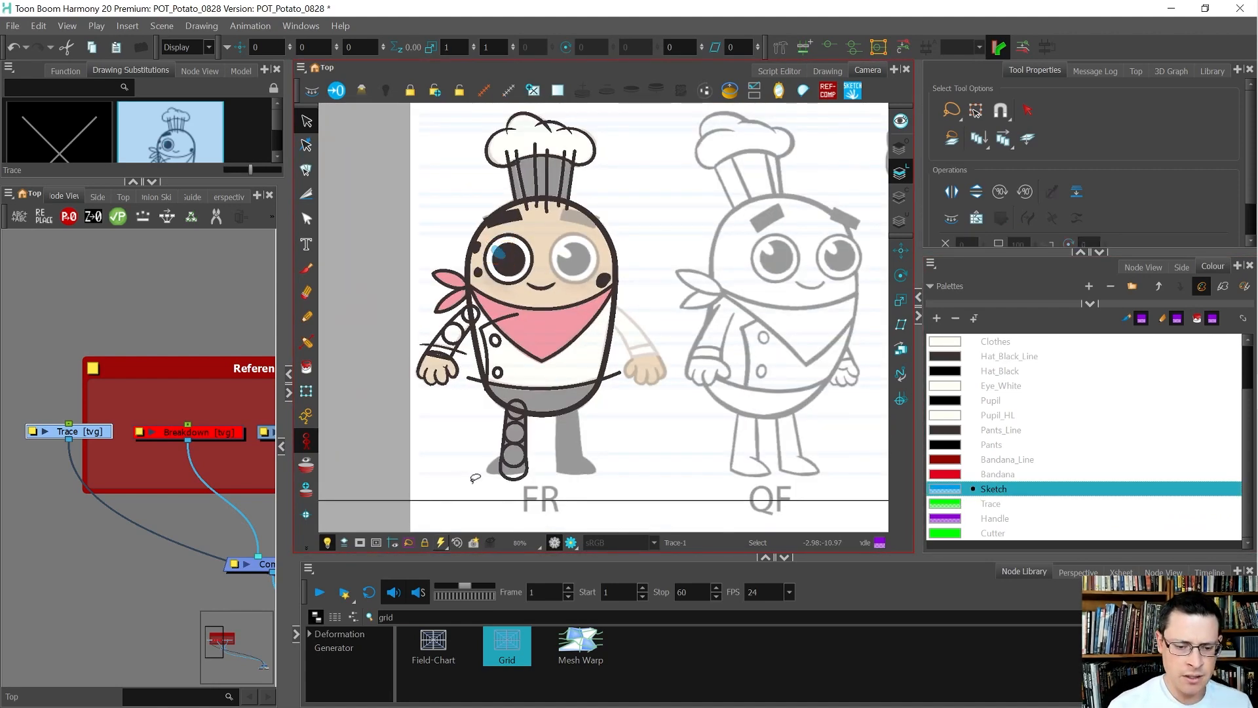